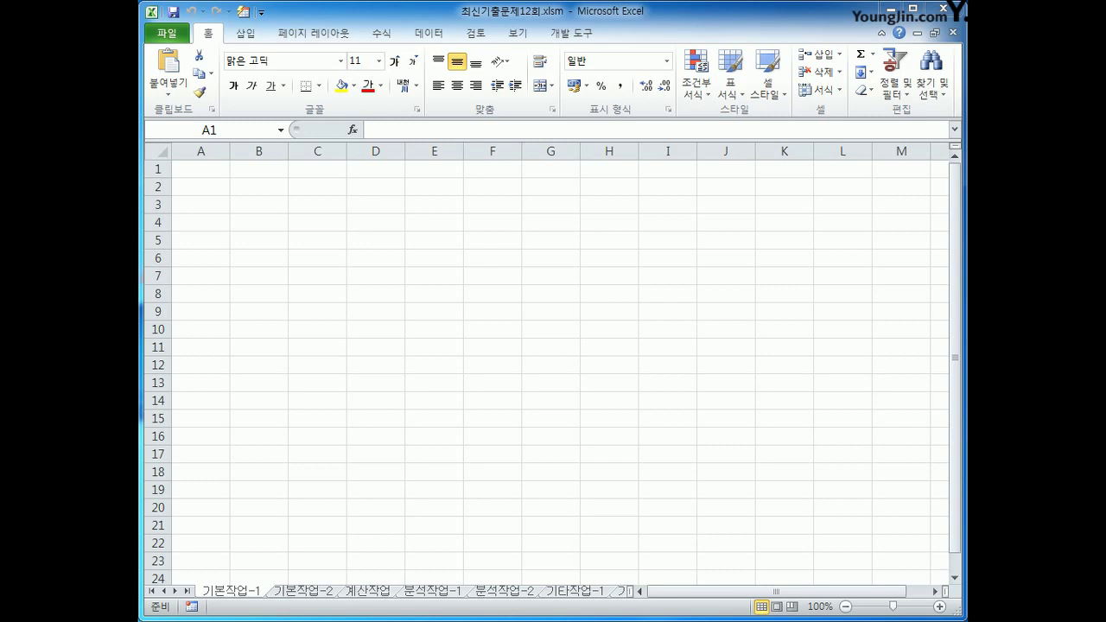
# From cell A2, start a Microsoft Query import using an MS Access Database source
pyautogui.click(256, 184)
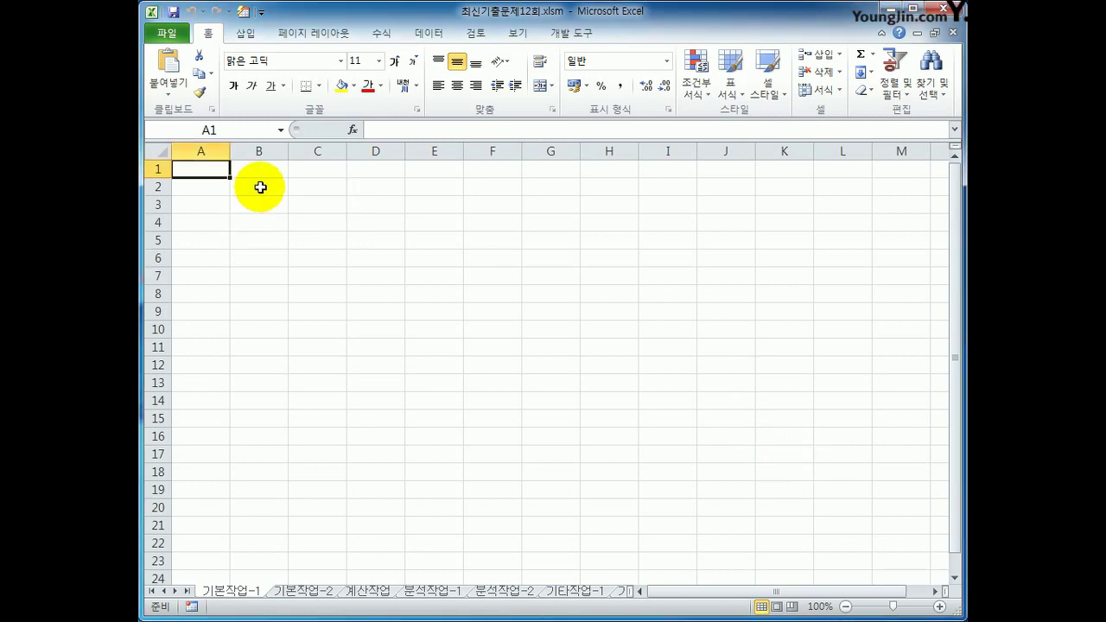
pyautogui.click(207, 186)
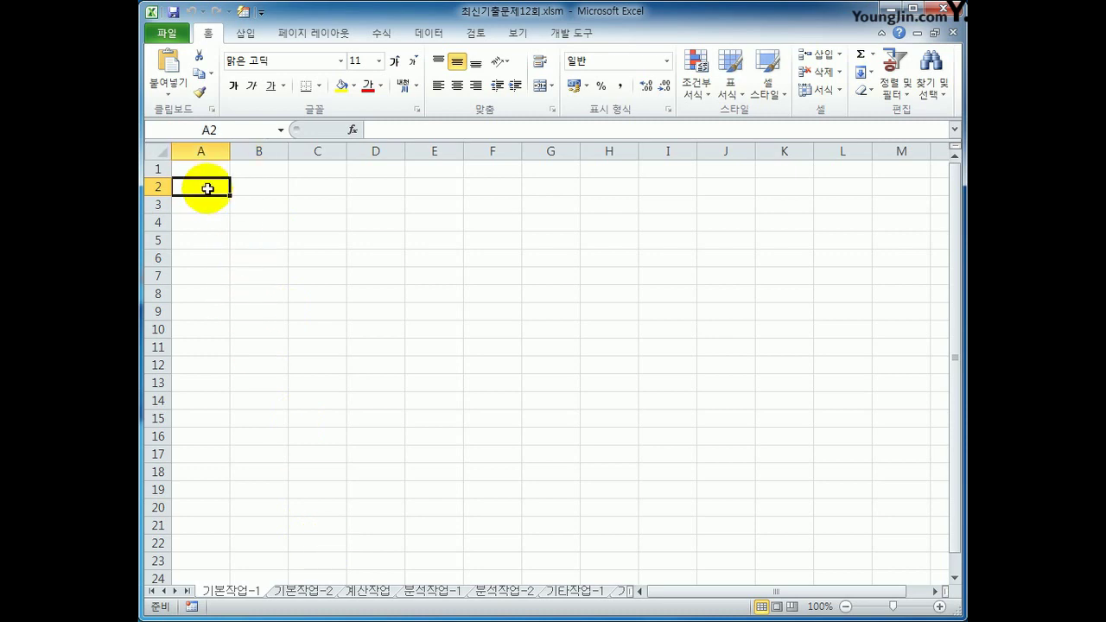
pyautogui.click(427, 33)
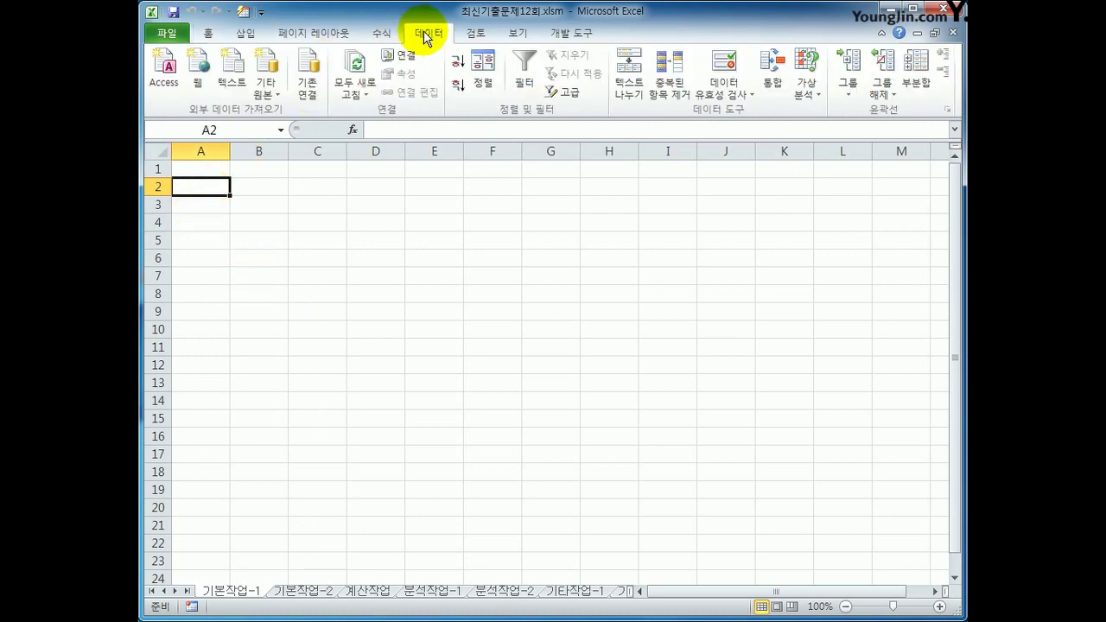
pyautogui.click(270, 95)
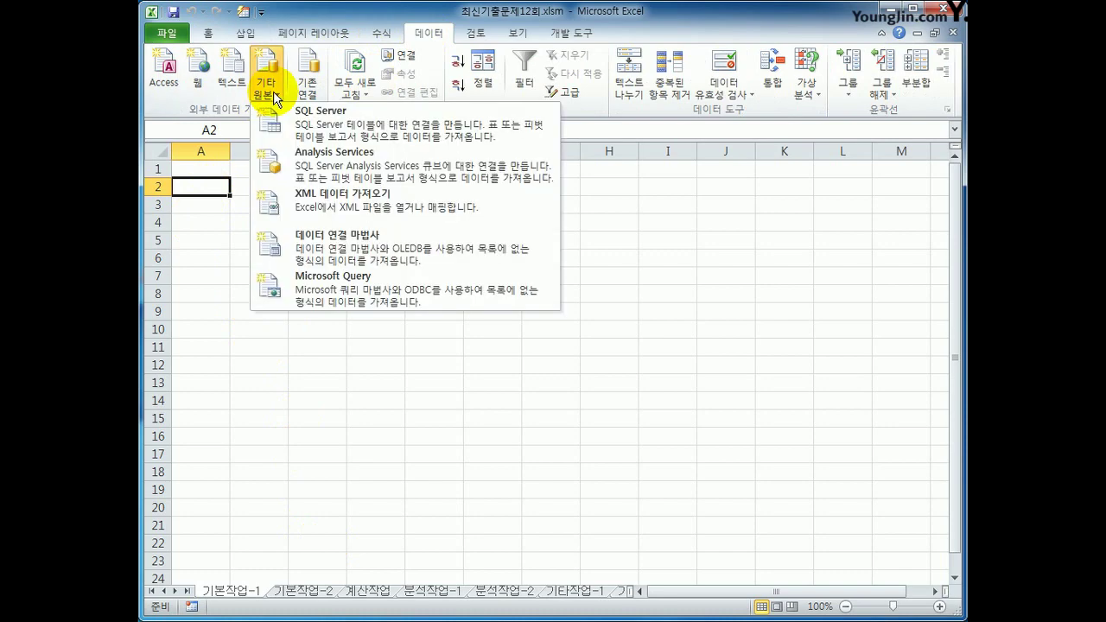
pyautogui.click(327, 292)
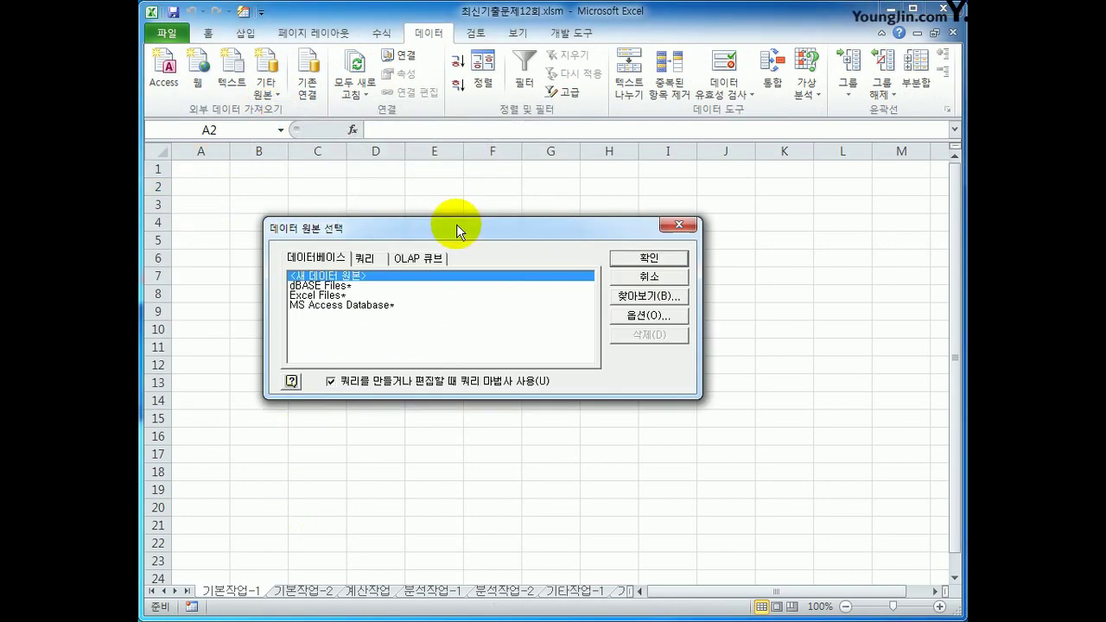
pyautogui.click(475, 298)
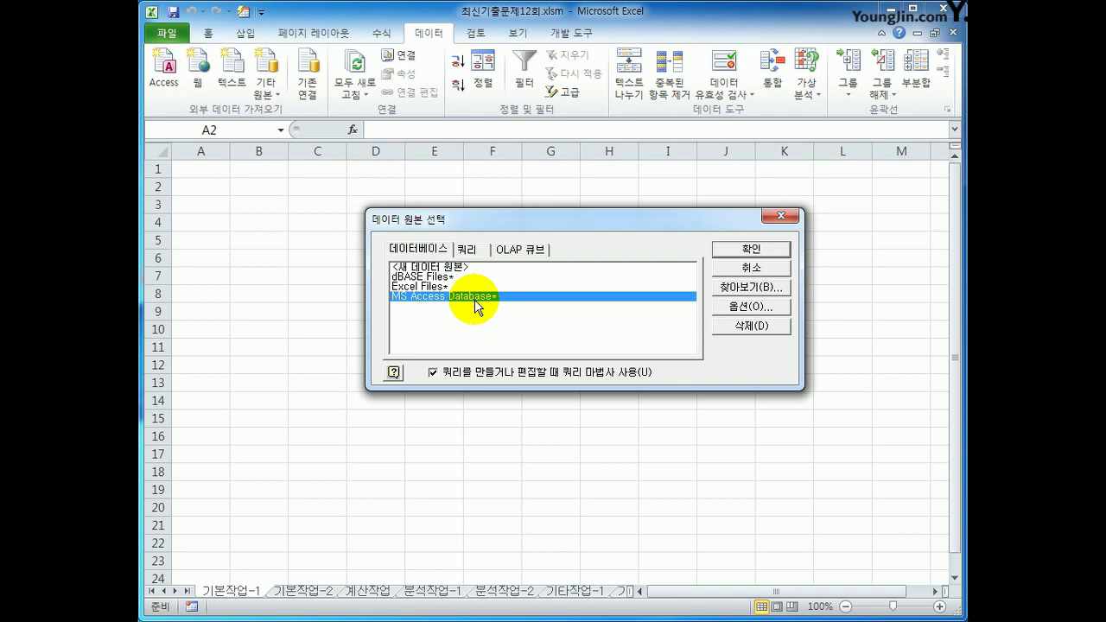
pyautogui.click(724, 249)
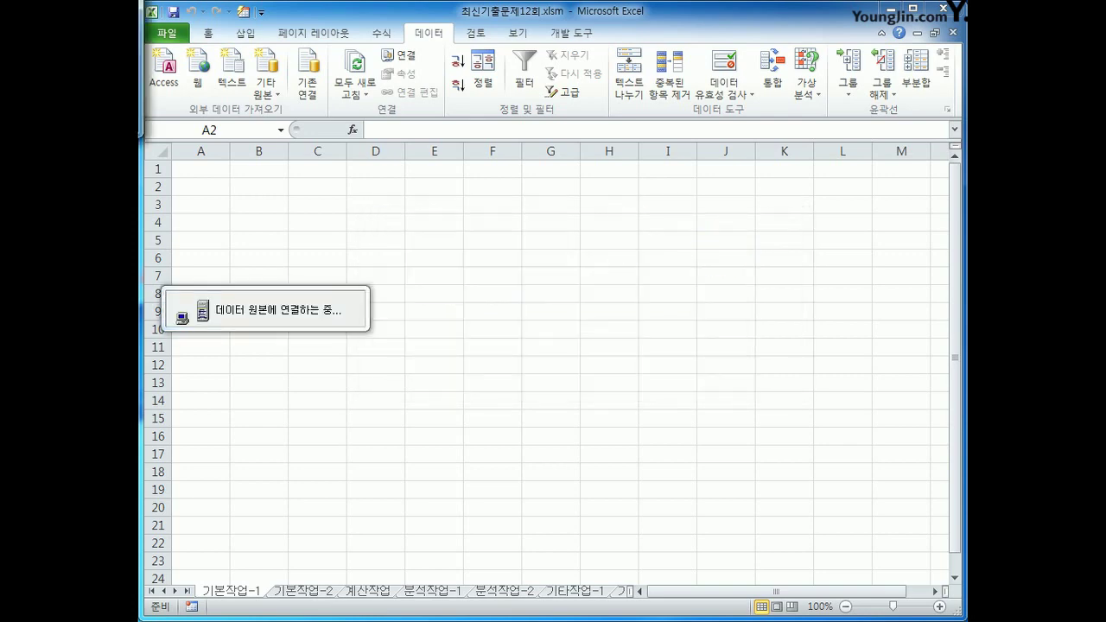
# Open B약국.accdb from C:\2020컴활1급\스프레드시트\기출문제 in the Query Wizard
pyautogui.doubleClick(643, 248)
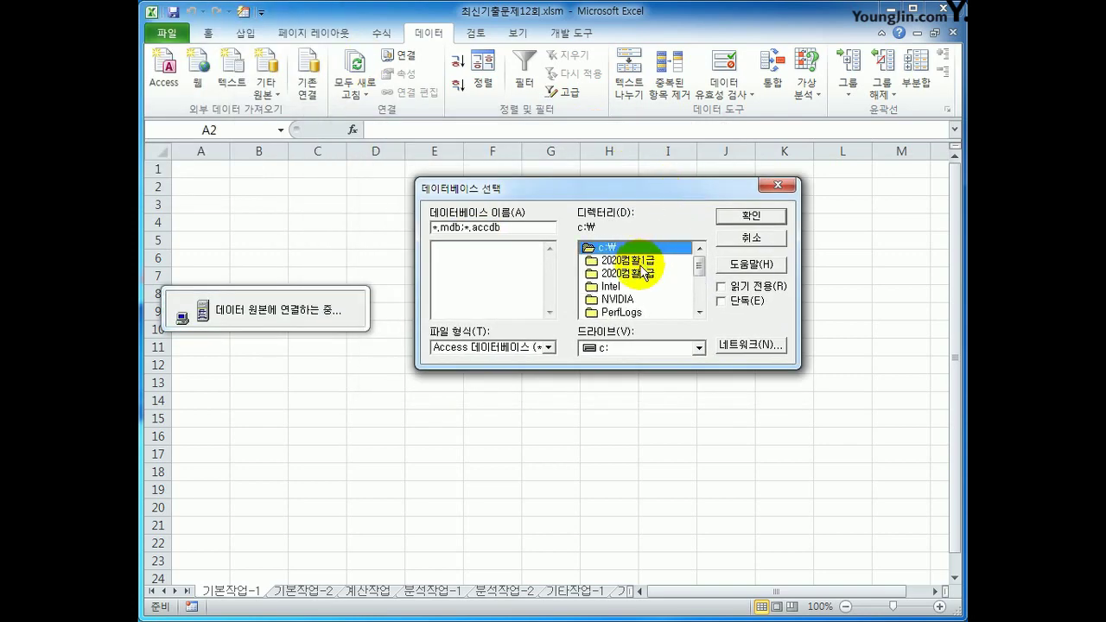
pyautogui.doubleClick(642, 263)
pyautogui.doubleClick(638, 275)
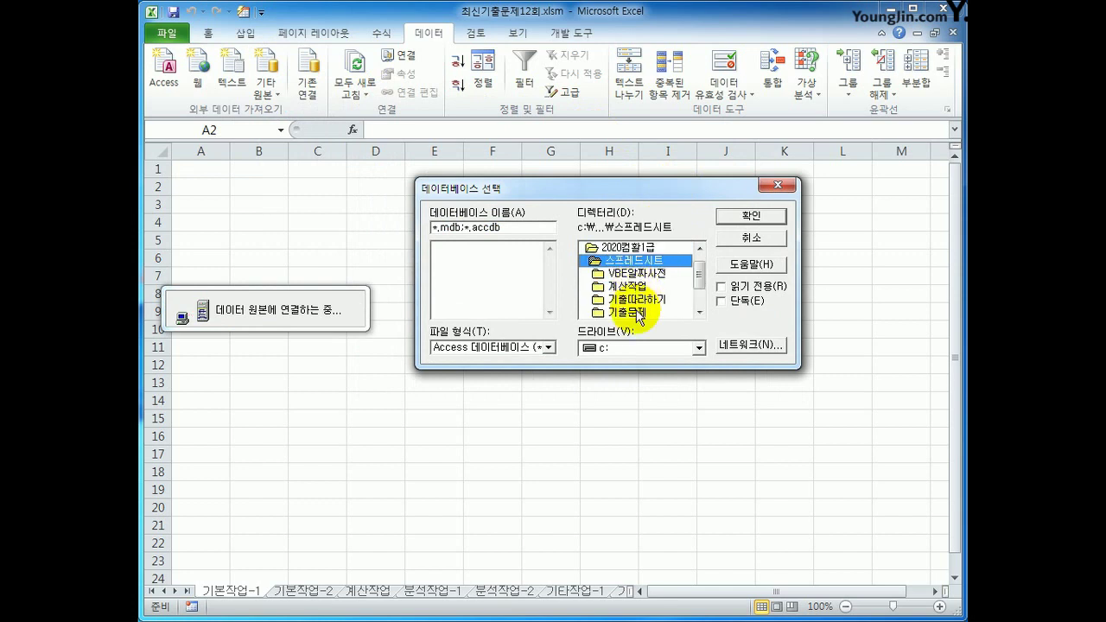
pyautogui.doubleClick(637, 312)
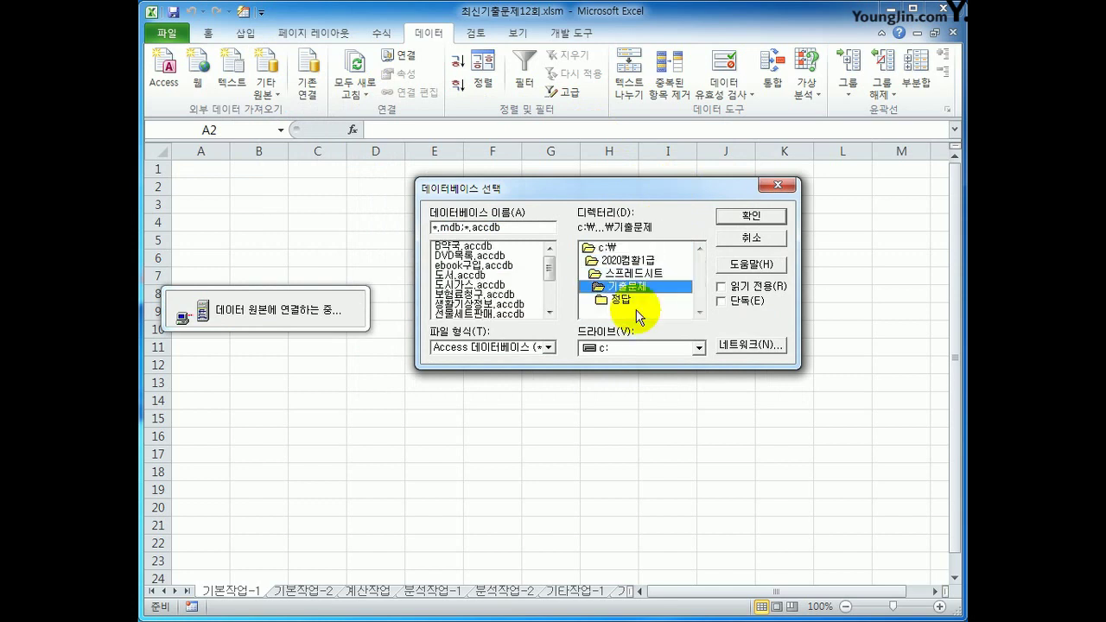
pyautogui.click(451, 246)
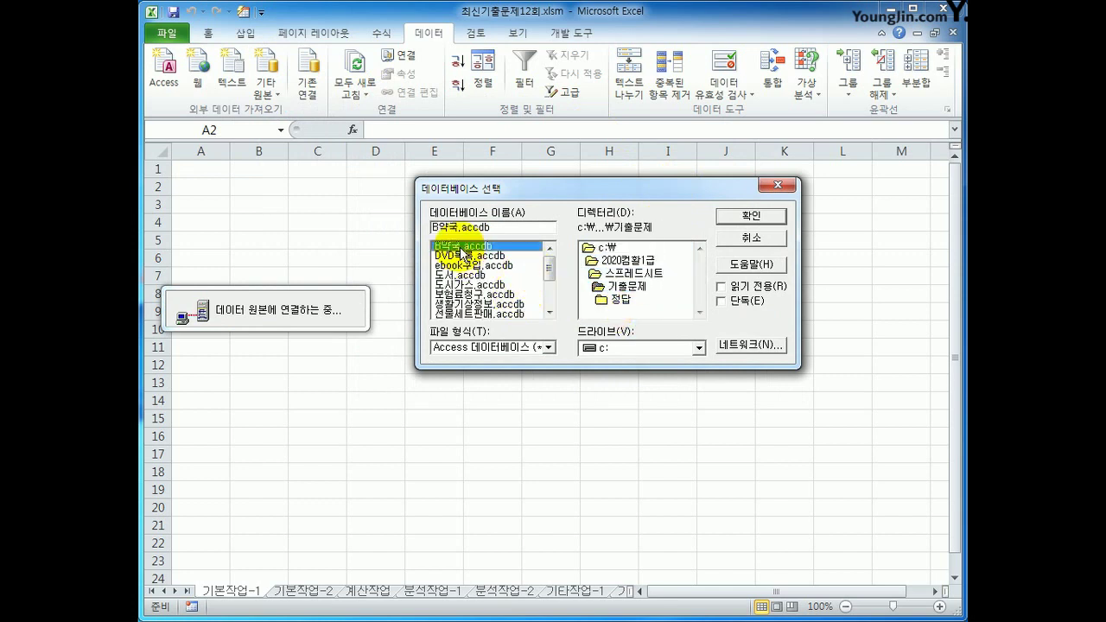
pyautogui.click(732, 216)
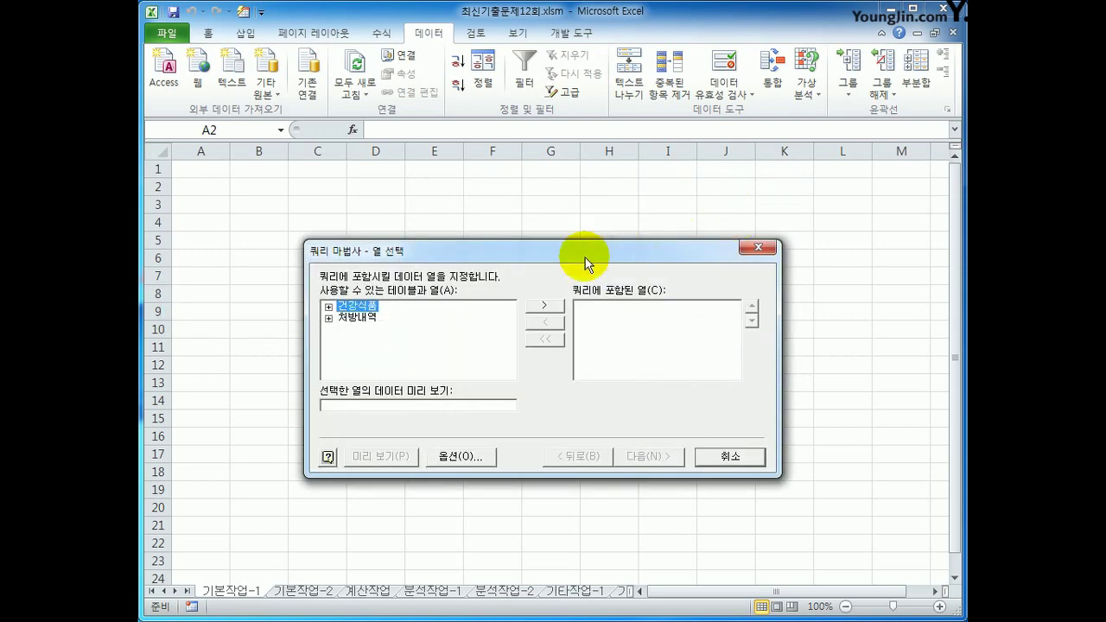
# Add 처방내역 columns 성명, 의료기관, 성별, 생년월일, 환자구분, 총투약일수 and 1일투여횟수 to the query
pyautogui.doubleClick(363, 318)
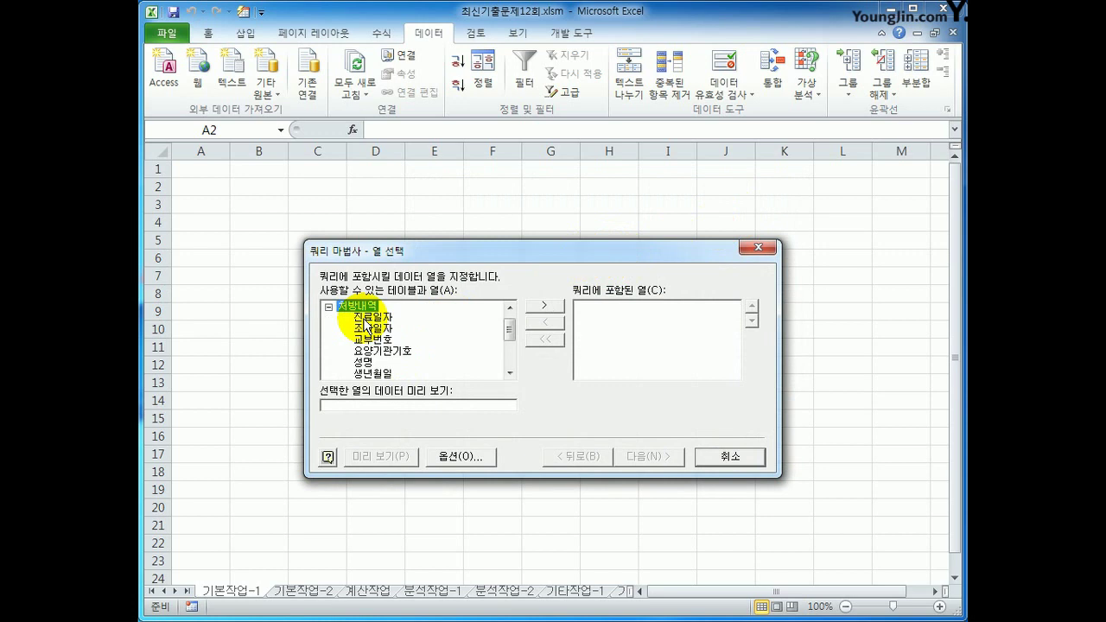
pyautogui.doubleClick(370, 362)
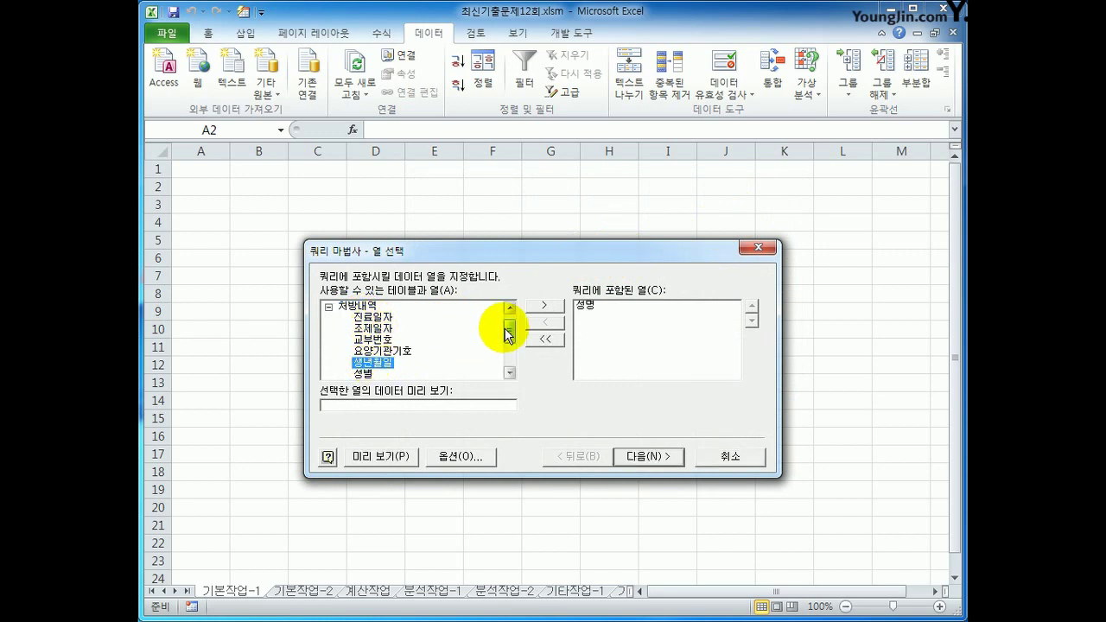
pyautogui.moveTo(508, 333); pyautogui.dragTo(507, 348)
pyautogui.doubleClick(376, 352)
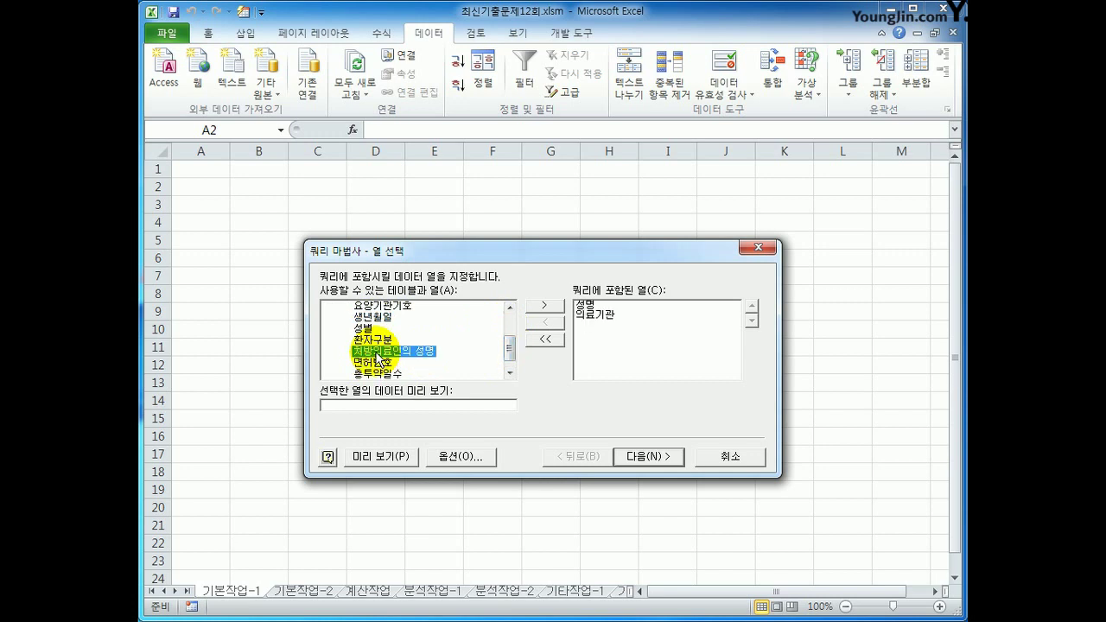
pyautogui.doubleClick(369, 329)
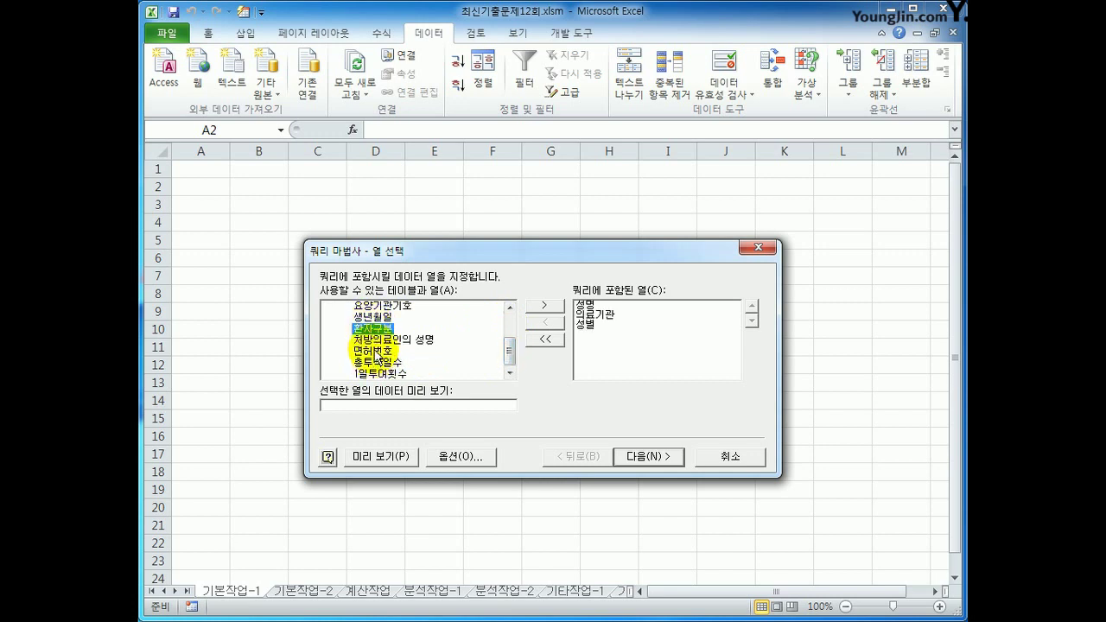
pyautogui.doubleClick(378, 317)
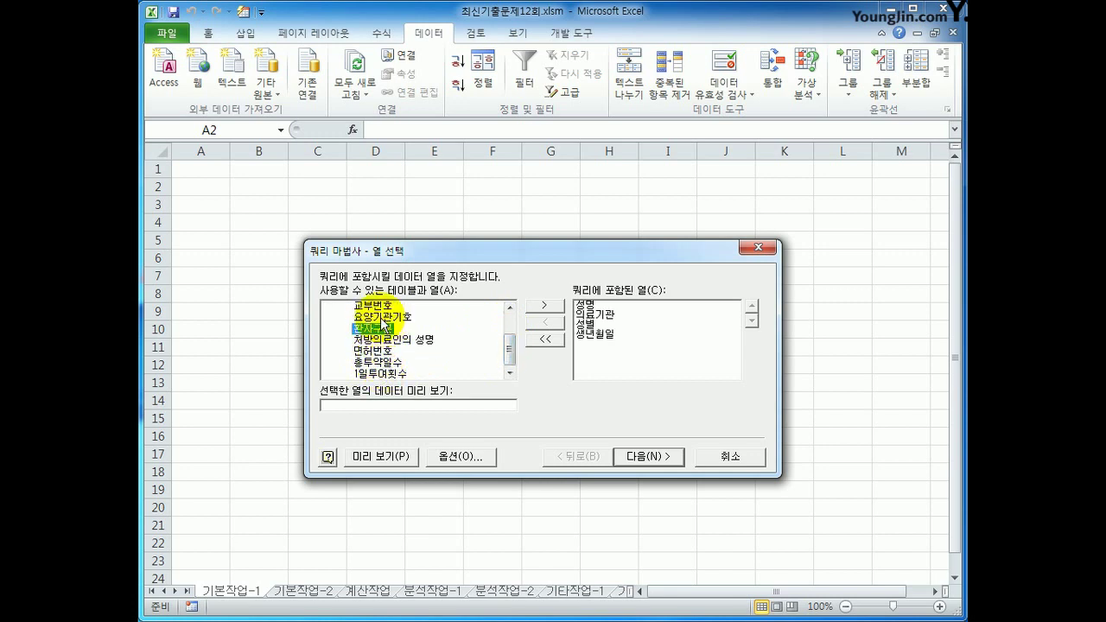
pyautogui.doubleClick(376, 328)
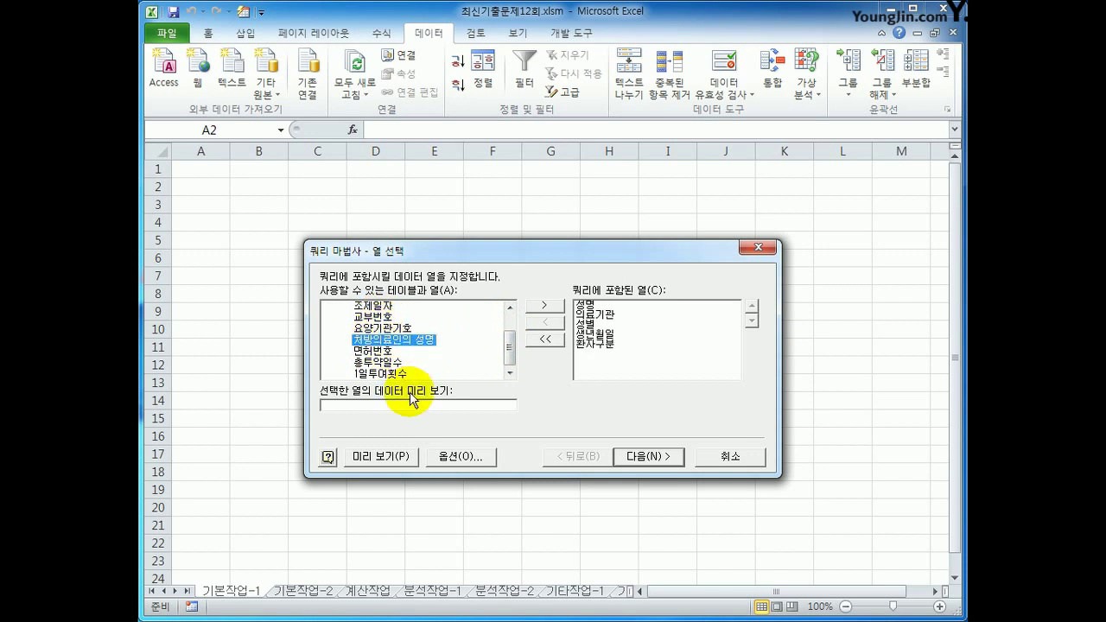
pyautogui.doubleClick(384, 363)
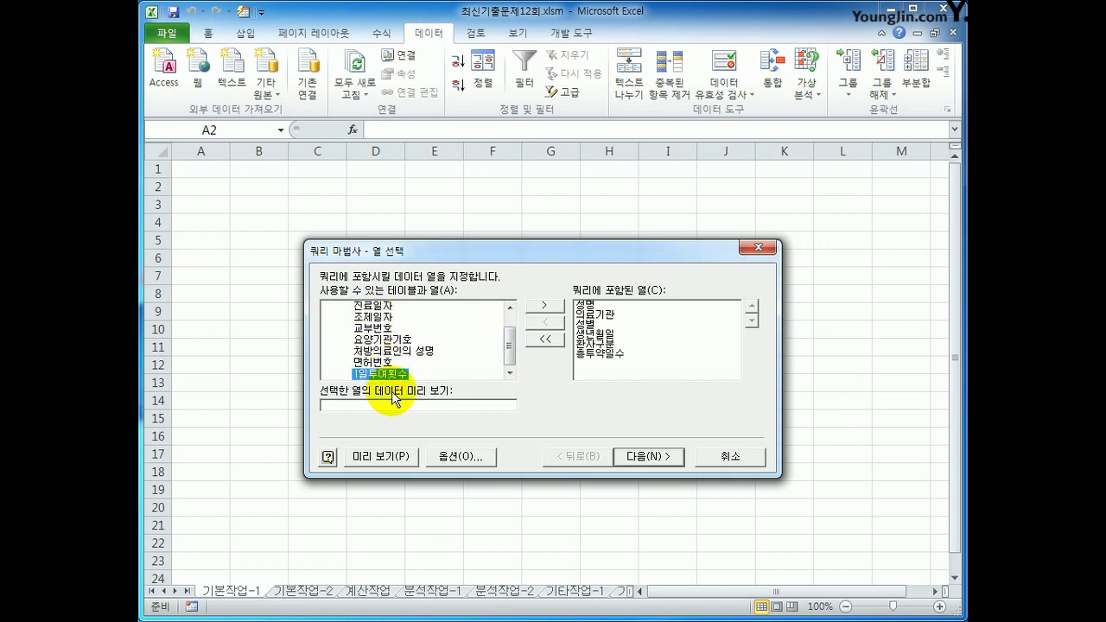
pyautogui.doubleClick(393, 375)
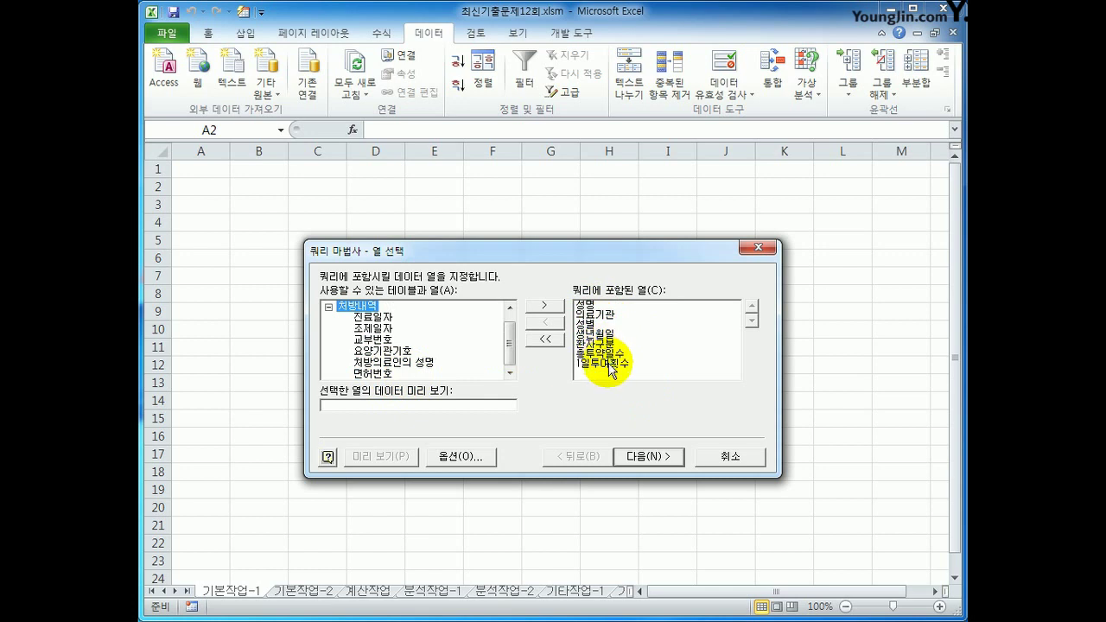
pyautogui.click(633, 457)
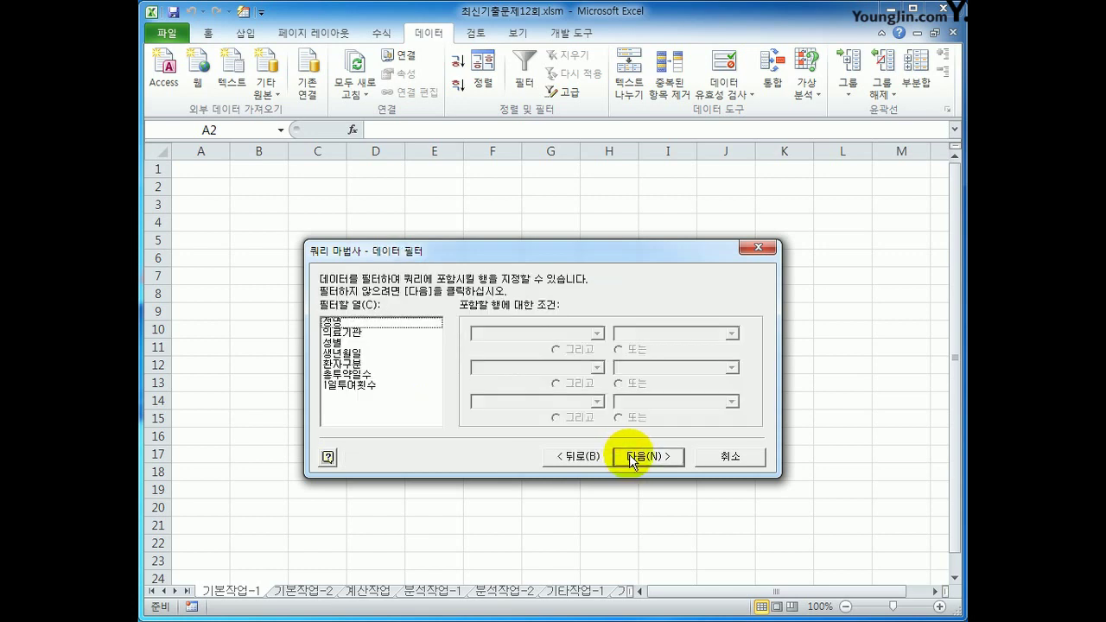
# Filter the query to rows where 성별 equals 여
pyautogui.click(380, 323)
pyautogui.click(367, 333)
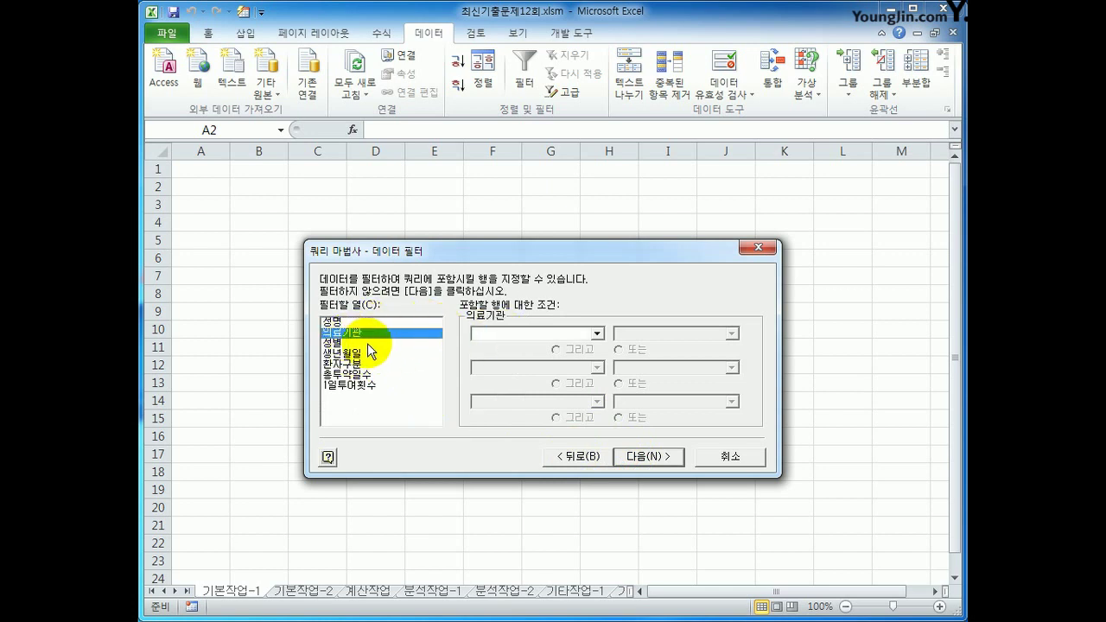
pyautogui.click(368, 343)
pyautogui.click(510, 333)
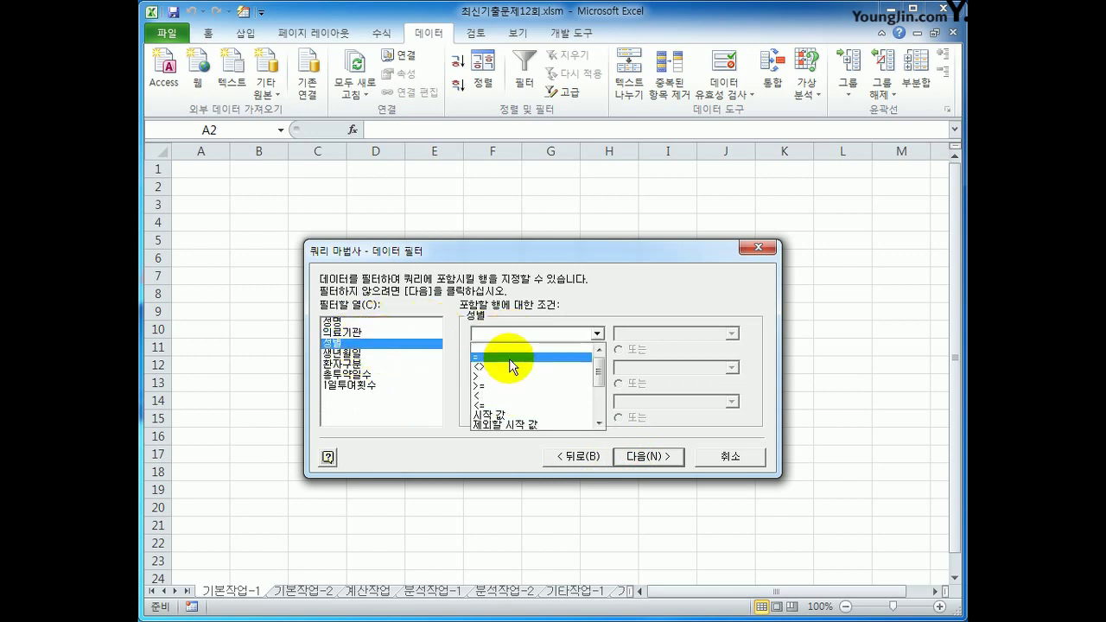
pyautogui.click(509, 361)
pyautogui.click(732, 334)
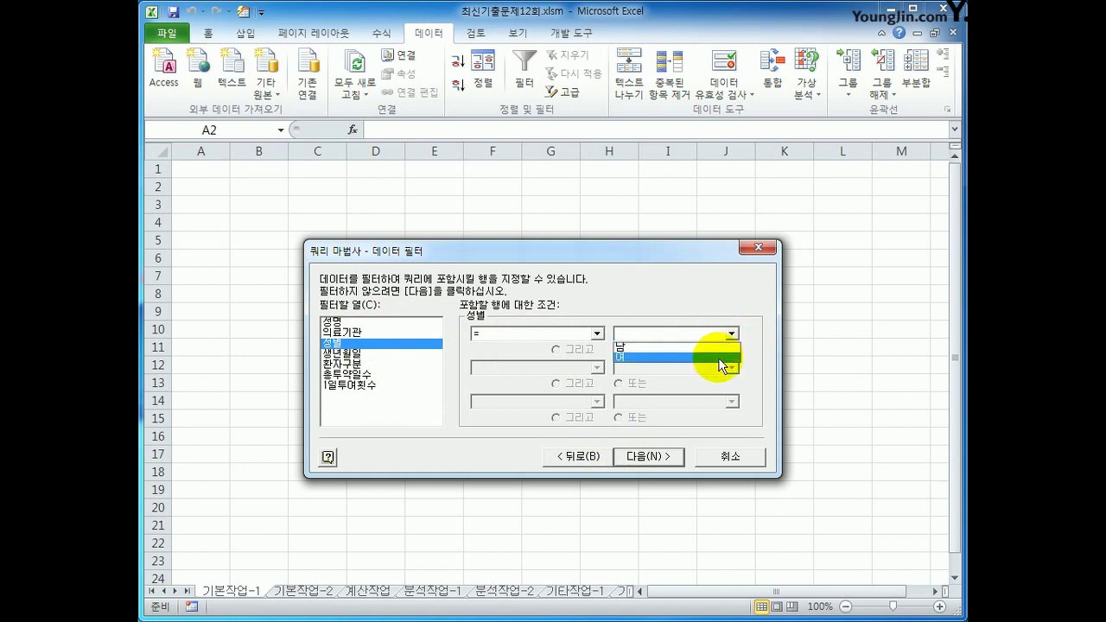
pyautogui.click(719, 356)
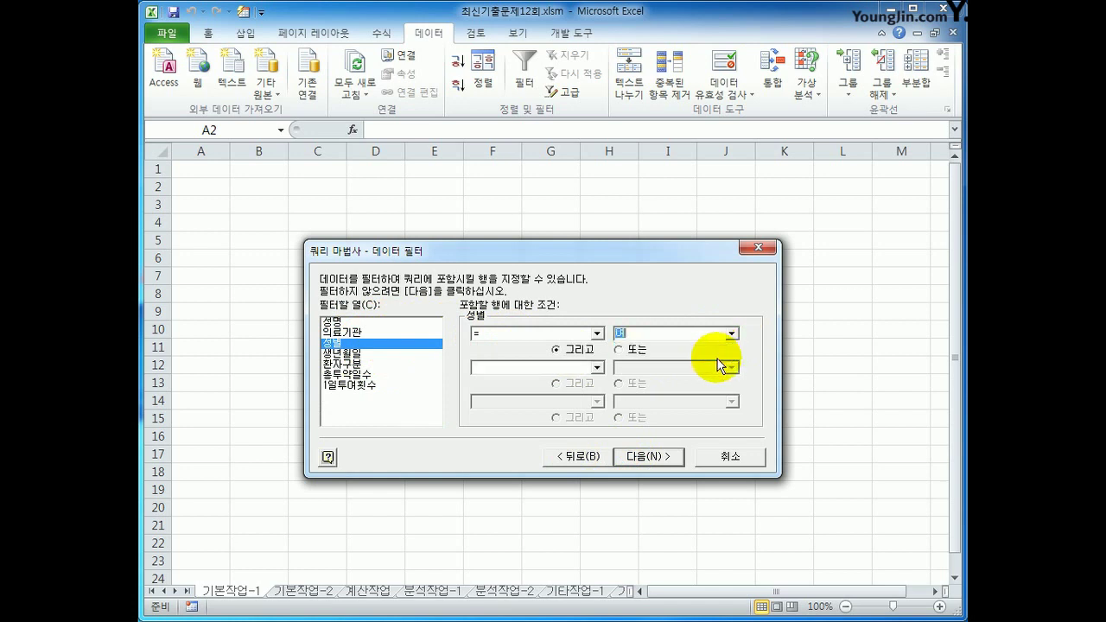
# Add a second filter keeping 생년월일 greater than or equal to 2005-01-01
pyautogui.click(405, 363)
pyautogui.click(415, 354)
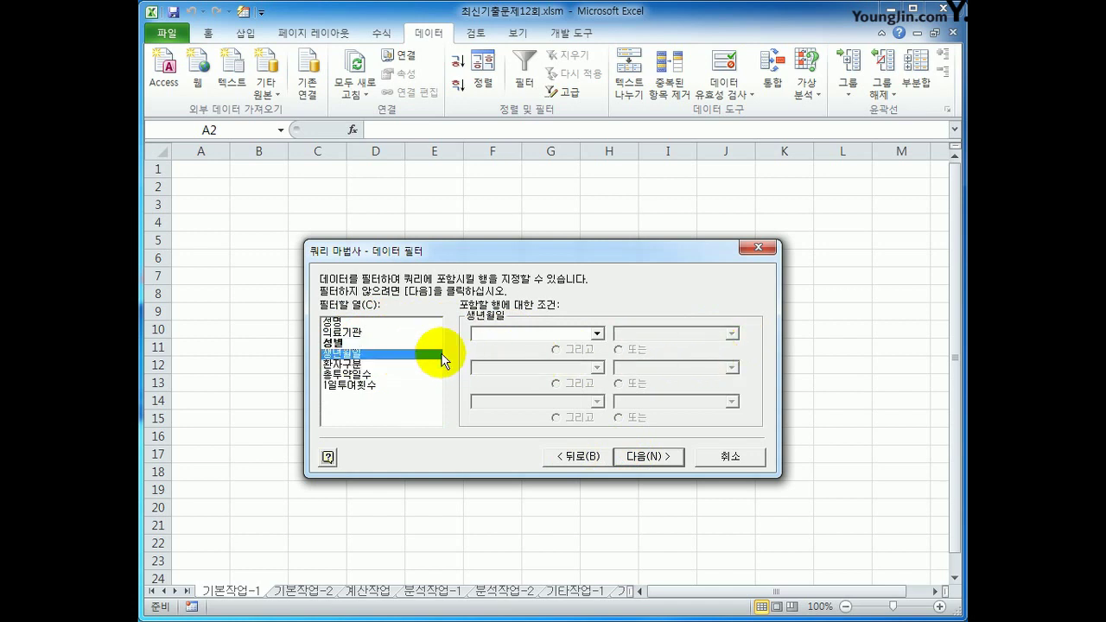
pyautogui.click(565, 332)
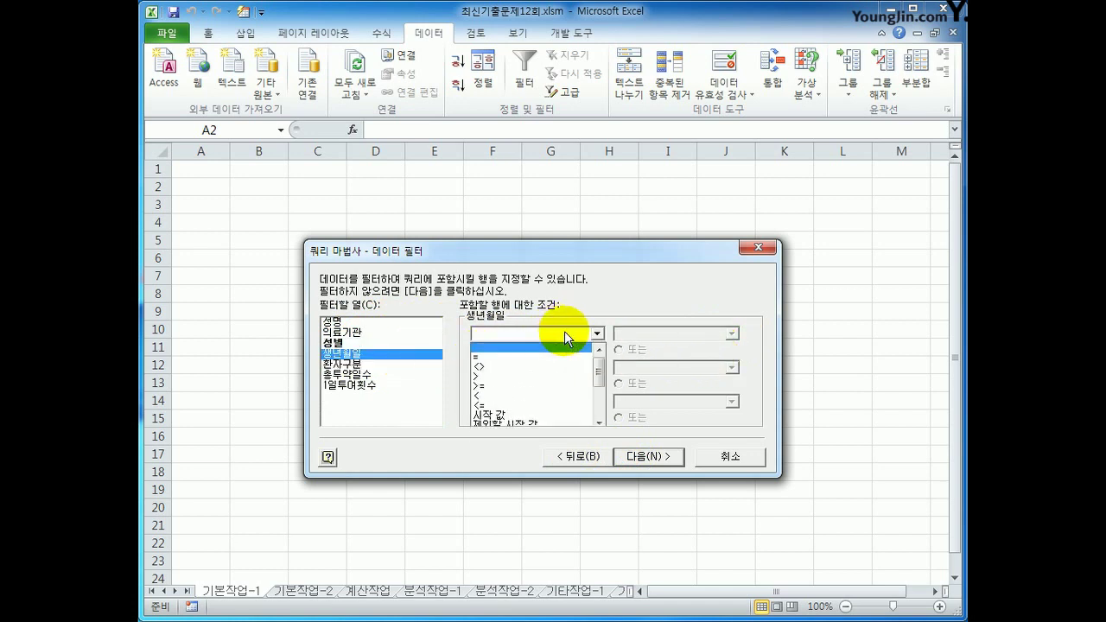
pyautogui.click(557, 387)
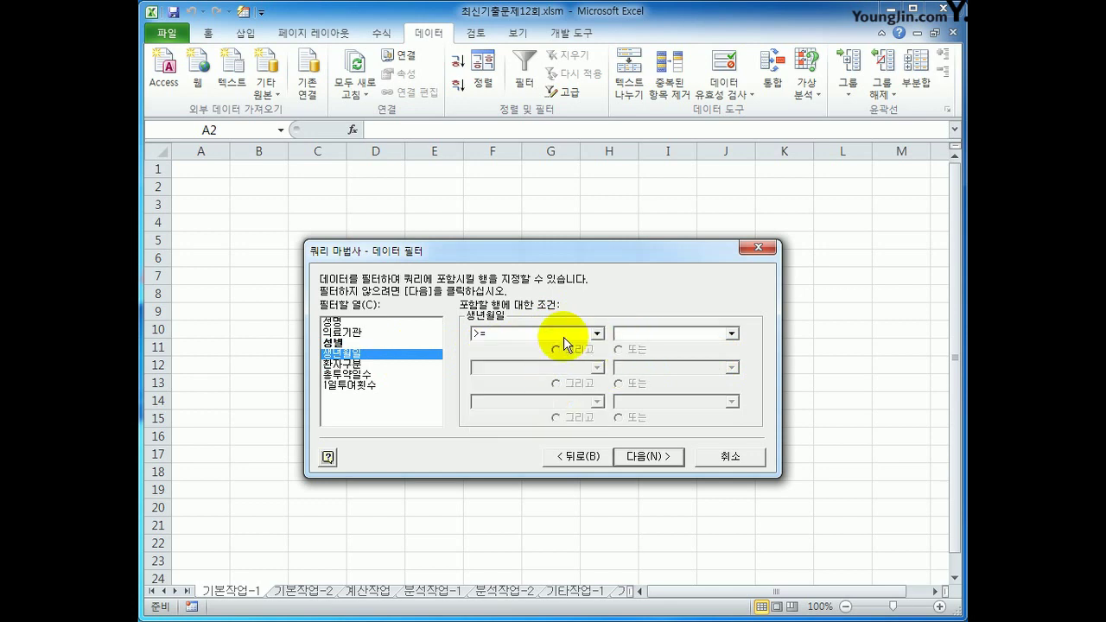
pyautogui.write('2005-01-0')
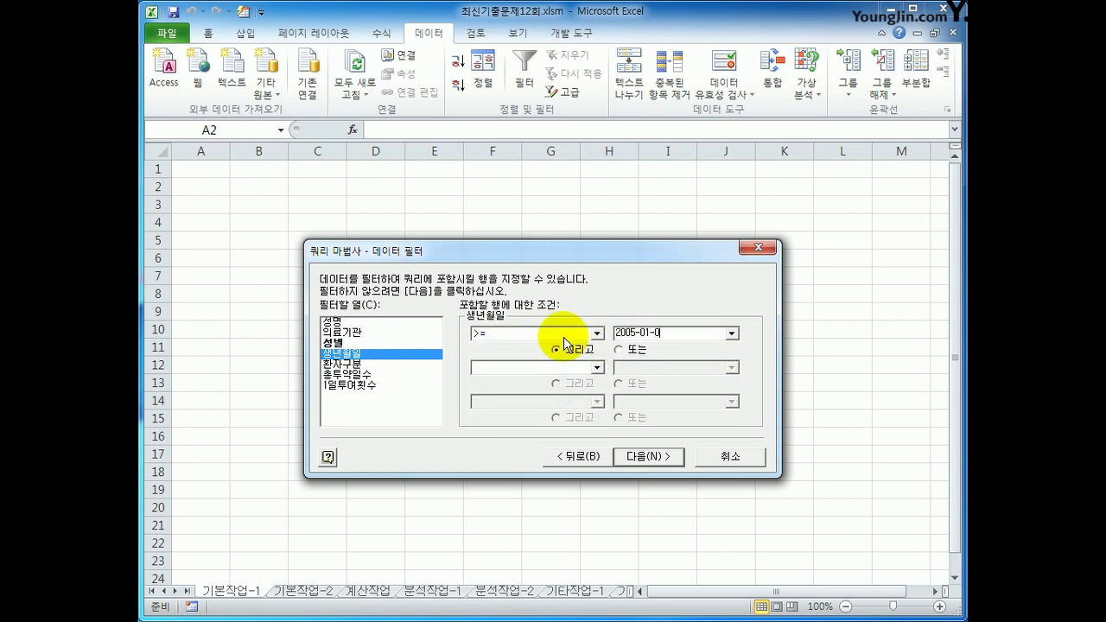
pyautogui.write('1')
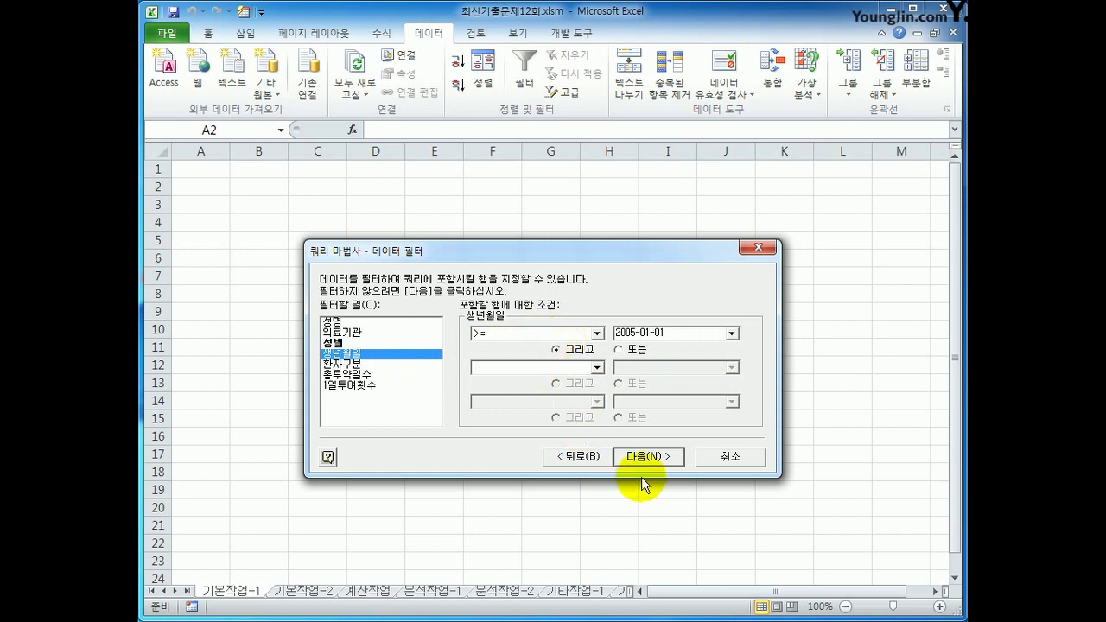
pyautogui.click(650, 463)
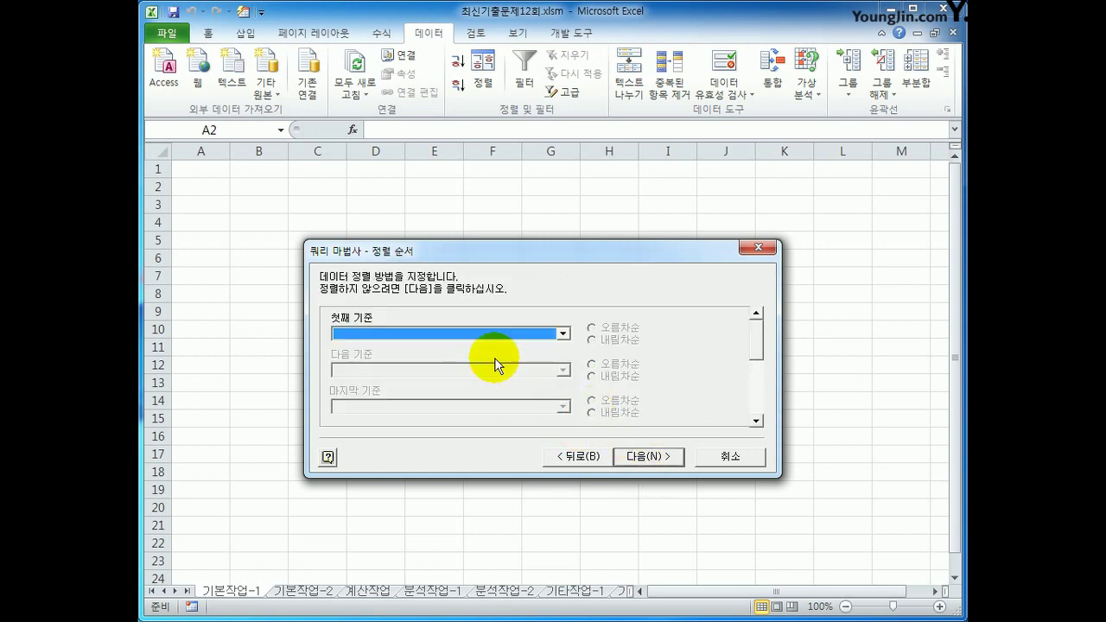
# Sort the query by 환자구분 ascending, then 총투약일수 descending
pyautogui.click(493, 334)
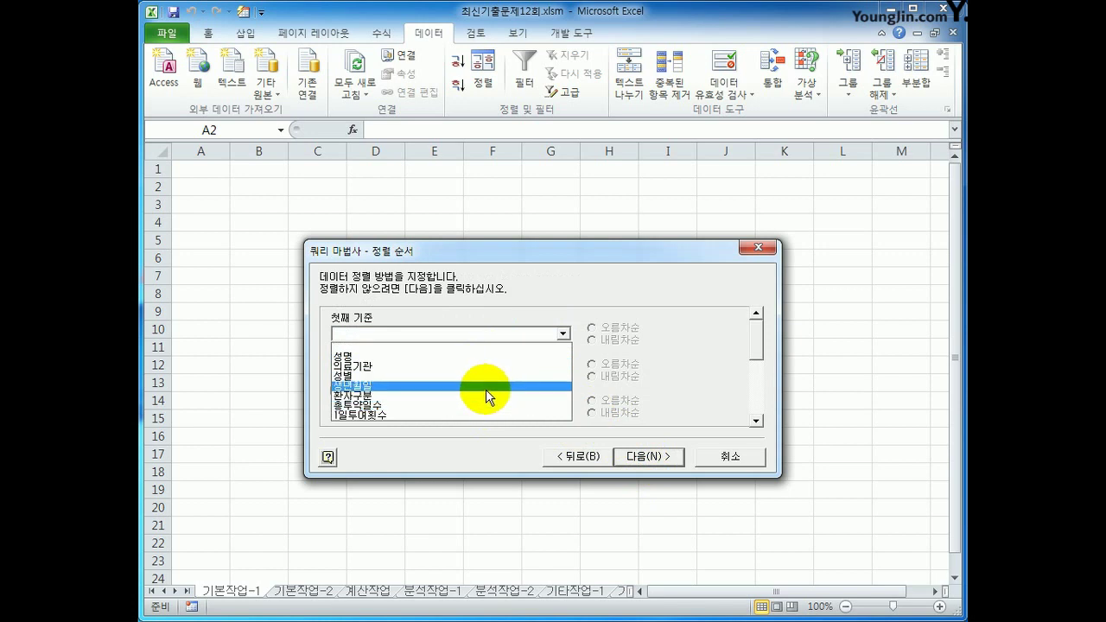
pyautogui.click(483, 395)
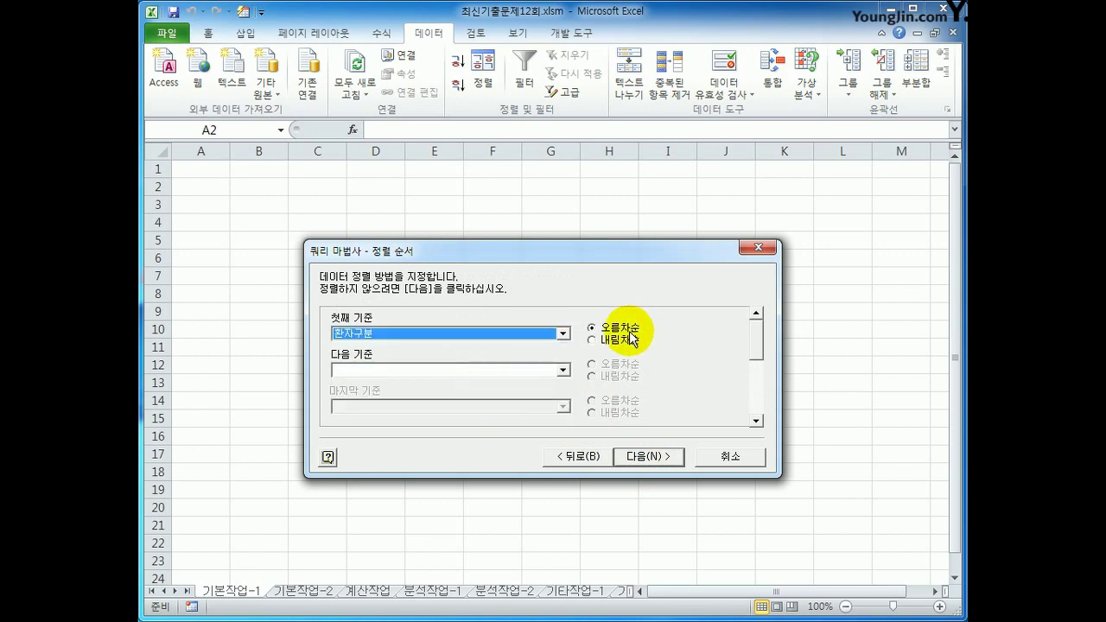
pyautogui.click(562, 371)
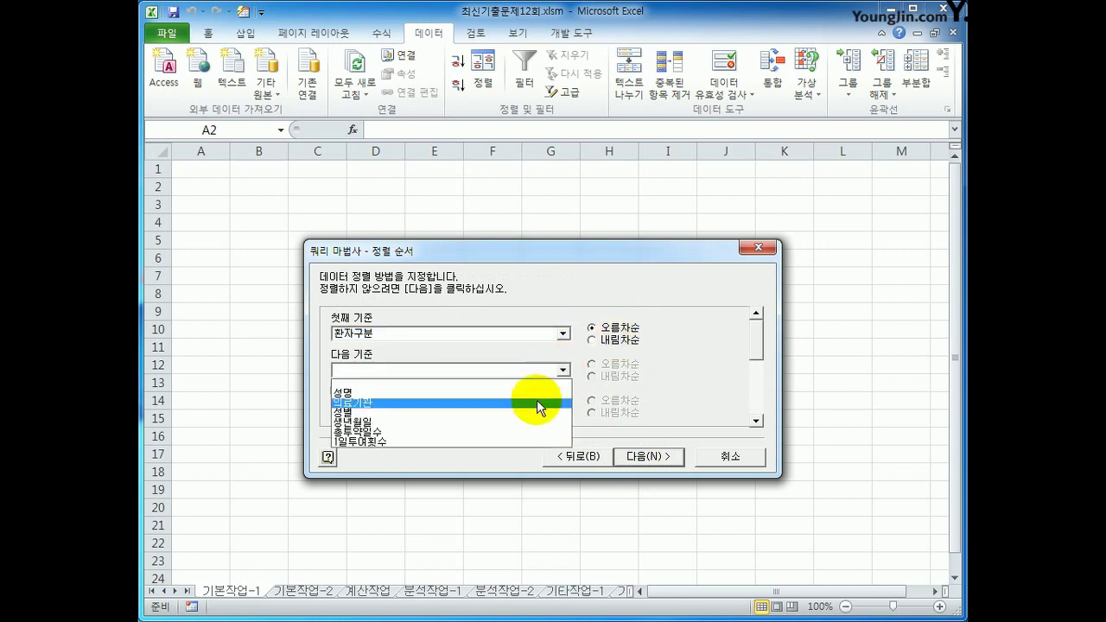
pyautogui.click(522, 432)
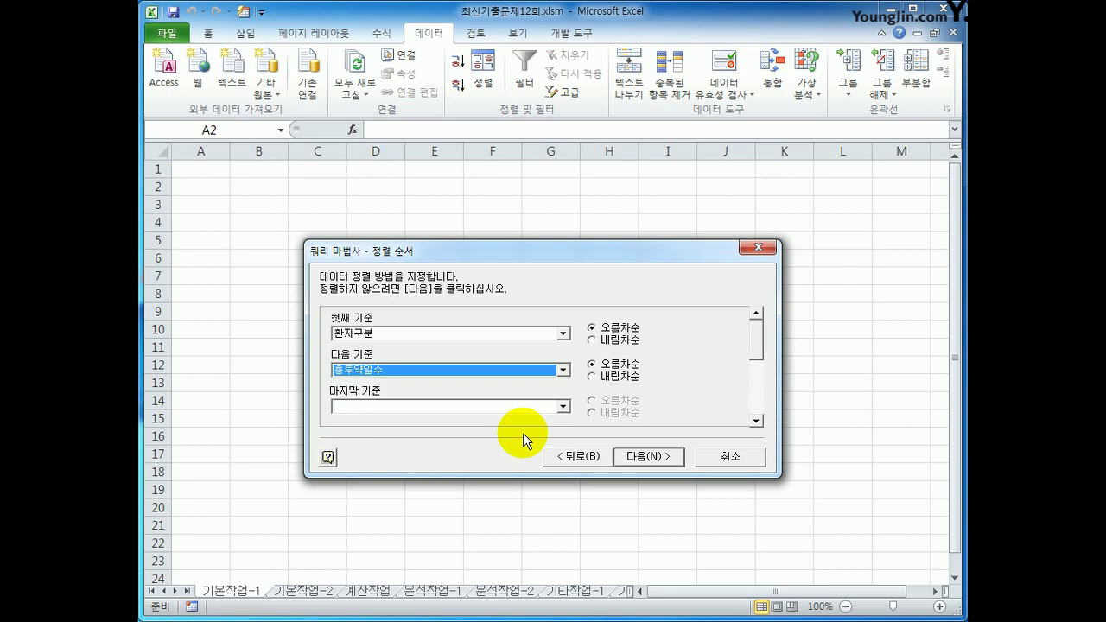
pyautogui.click(627, 377)
pyautogui.click(648, 455)
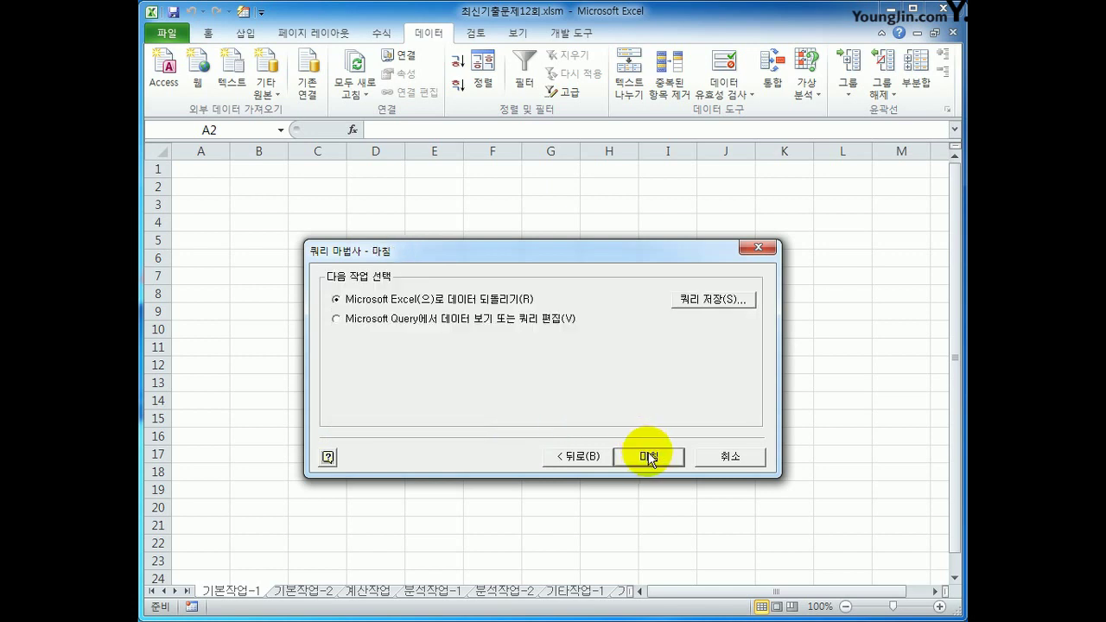
# Return the query results as a table at A2, then go to sheet 기본작업-2
pyautogui.click(649, 458)
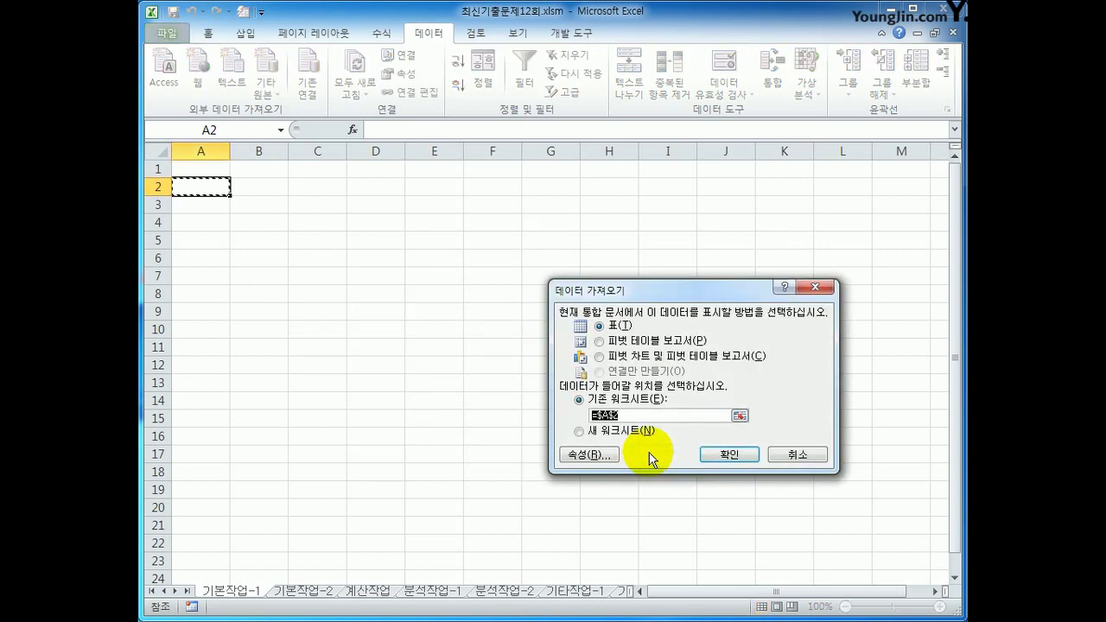
pyautogui.click(724, 453)
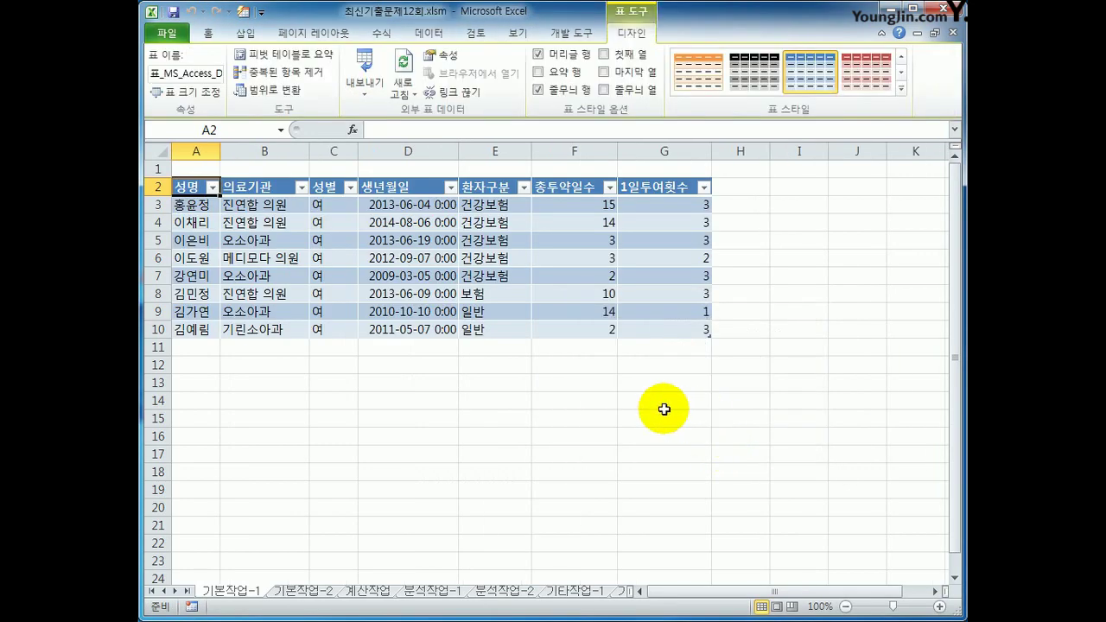
pyautogui.click(327, 591)
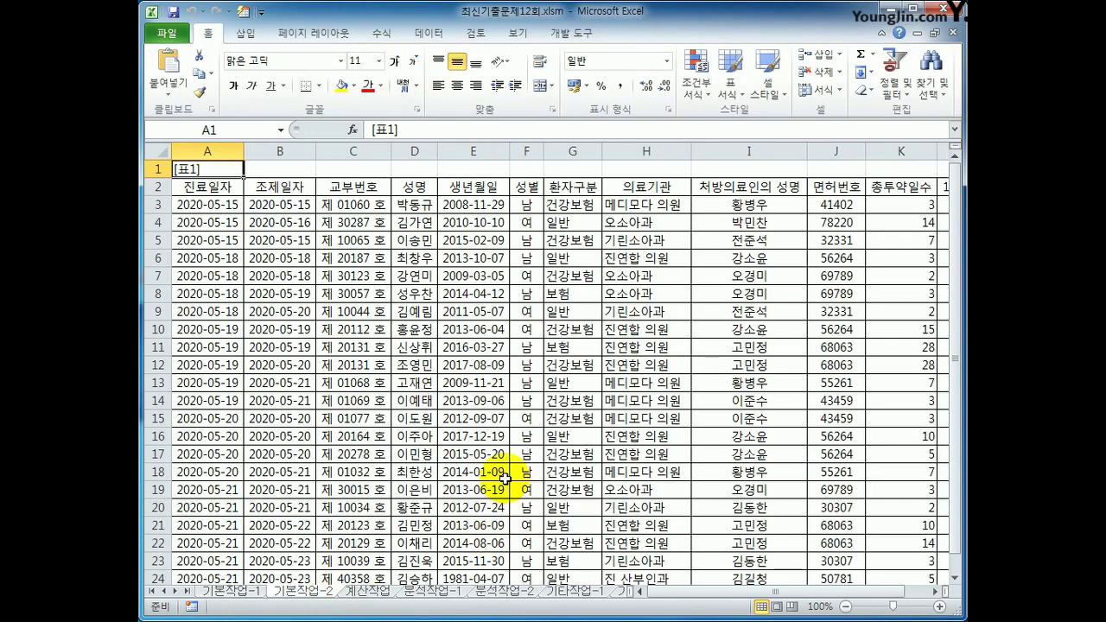
# Enter the label 조건 in cell A26
pyautogui.scroll(-4, 503, 477)
pyautogui.click(235, 400)
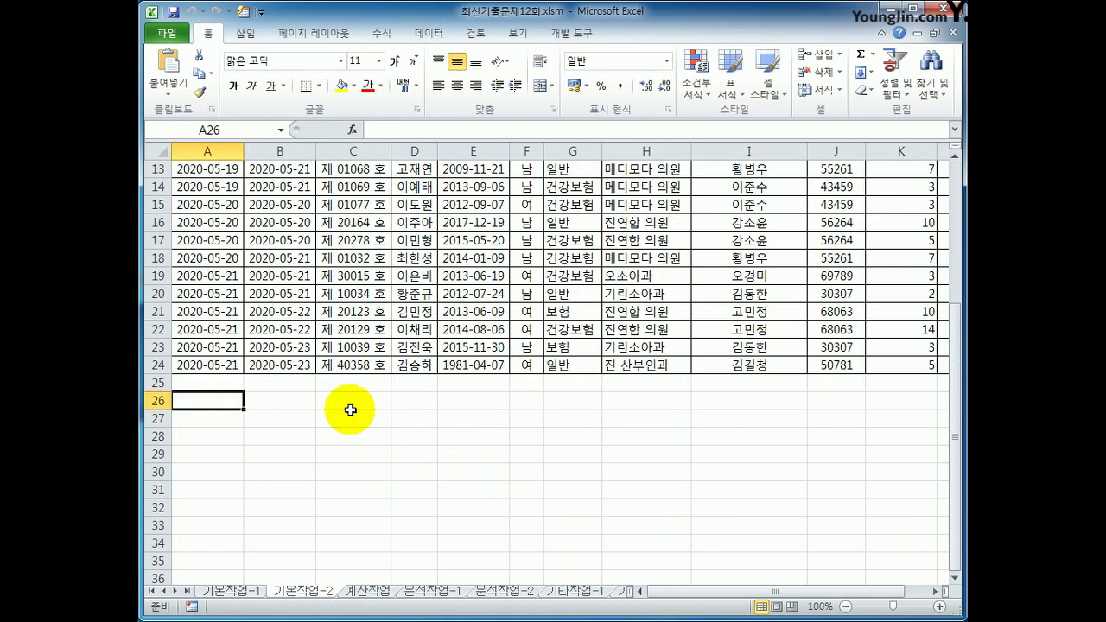
pyautogui.write('조건')
pyautogui.press('Return')
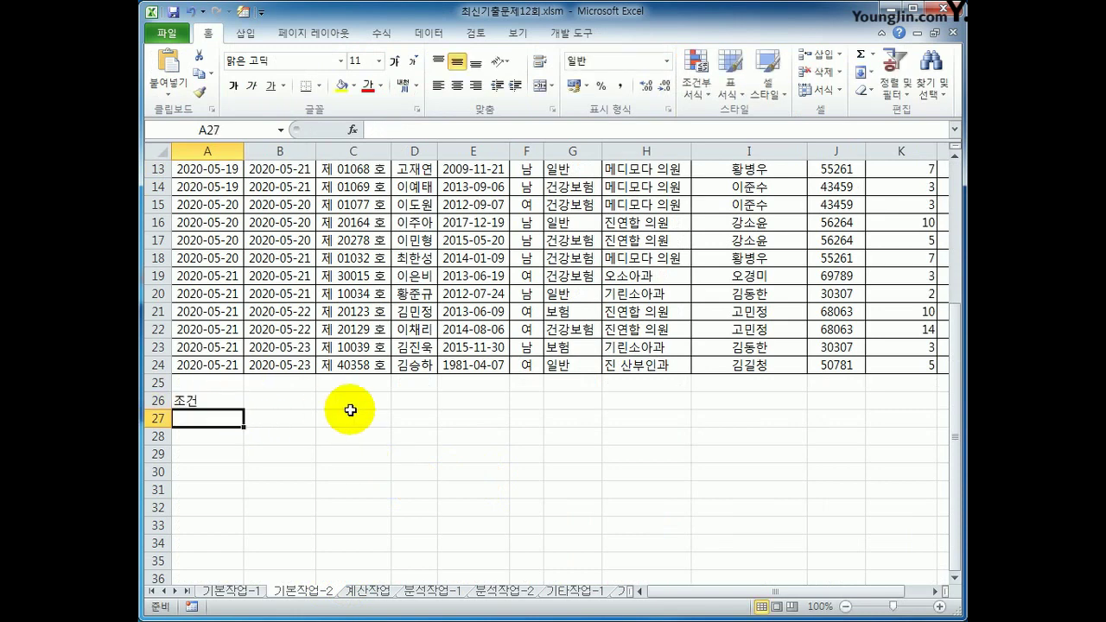
# Start the A27 condition as =and($G3="건강보험", with G3 column-locked
pyautogui.write('=')
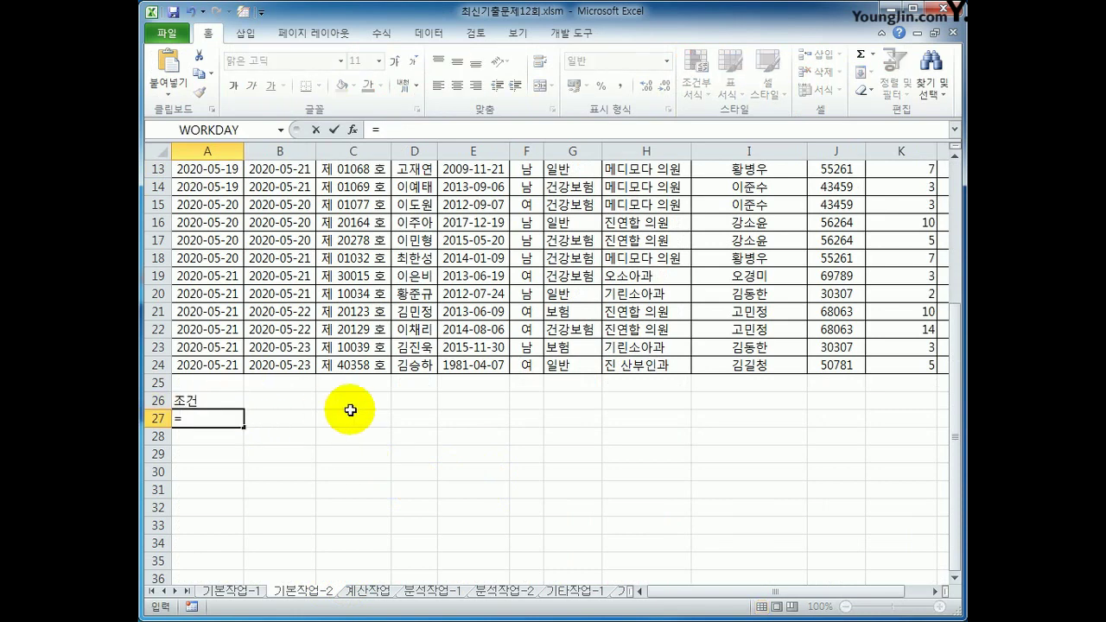
pyautogui.write('무')
pyautogui.press('BackSpace')
pyautogui.write('and')
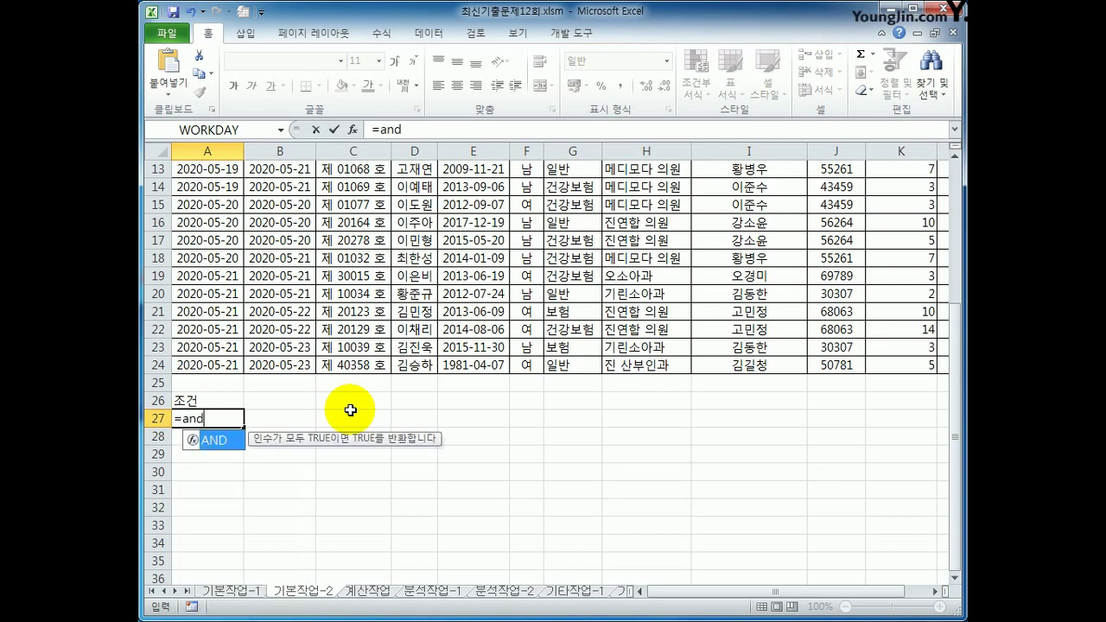
pyautogui.write('(')
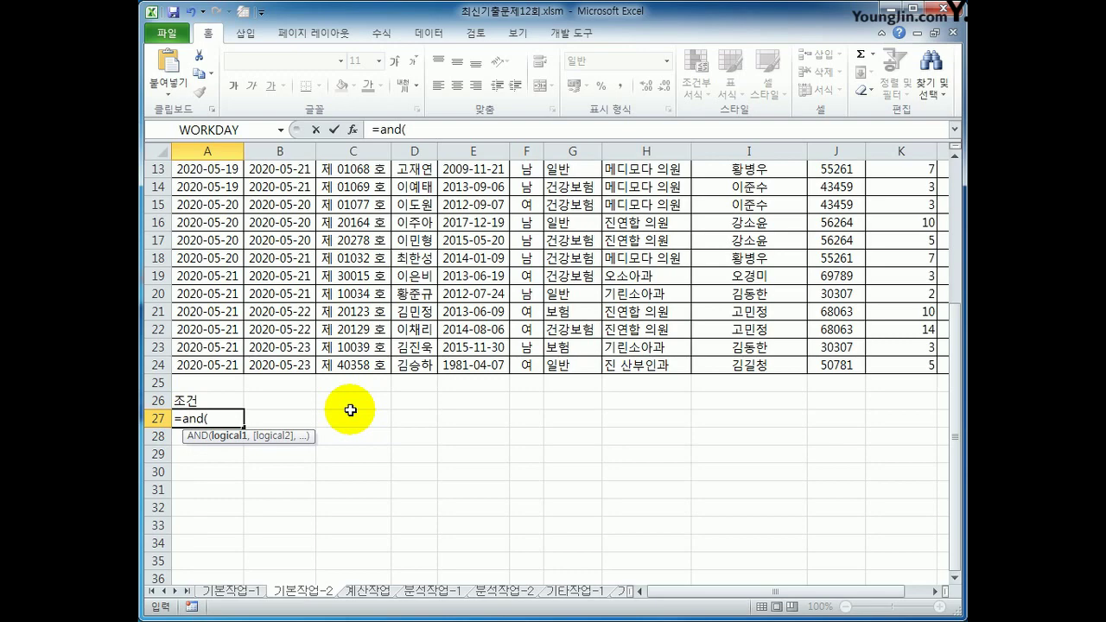
pyautogui.scroll(4, 350, 411)
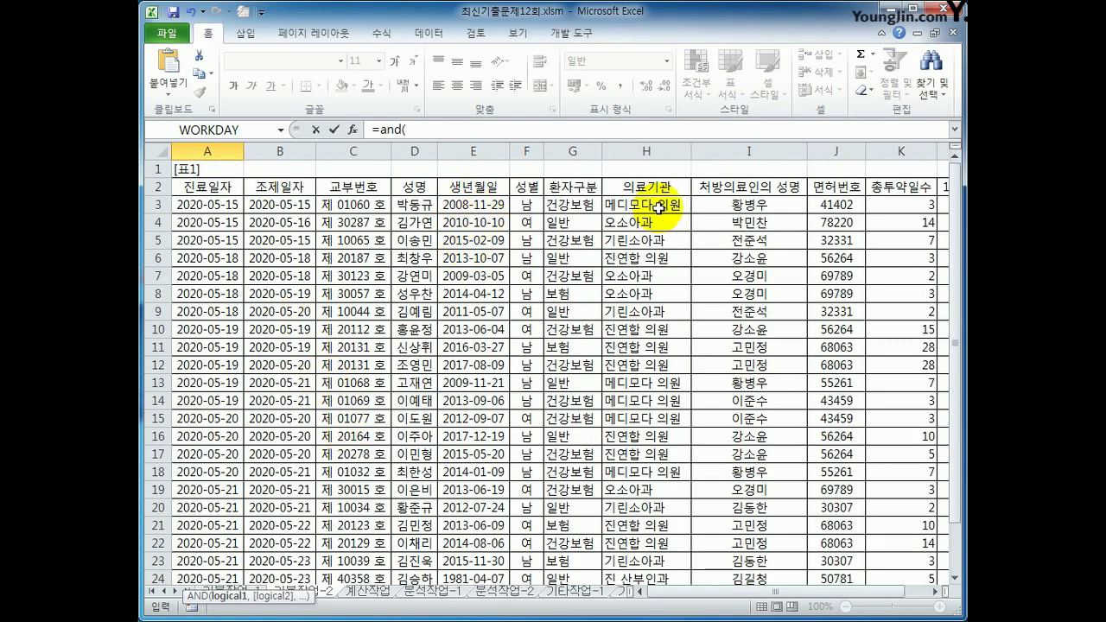
pyautogui.click(570, 205)
pyautogui.scroll(-5, 572, 203)
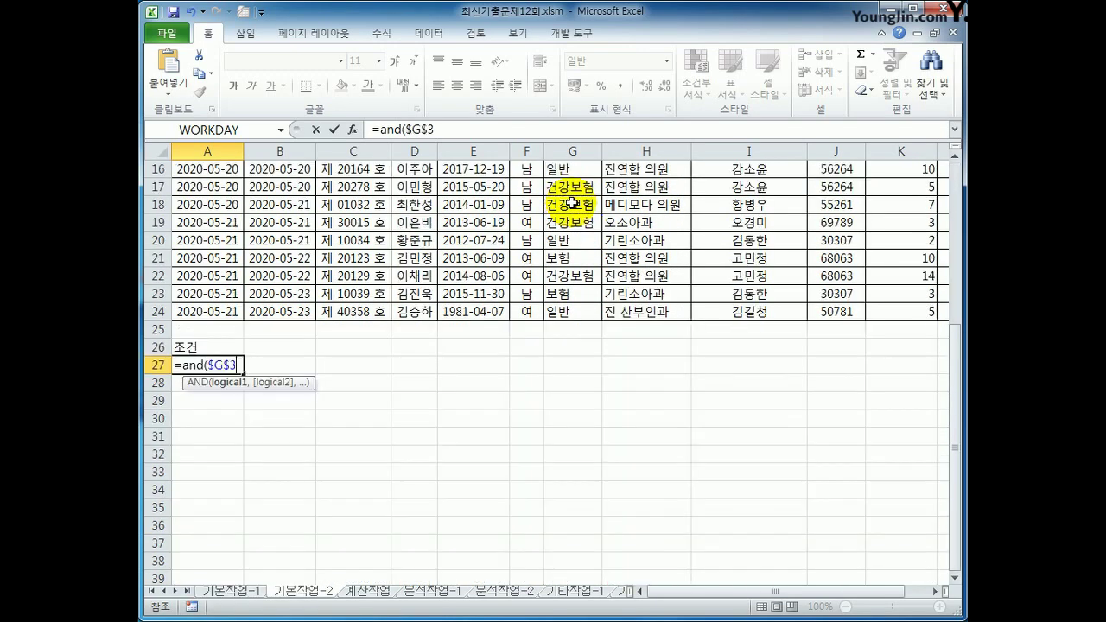
pyautogui.press('F4')
pyautogui.press('F4')
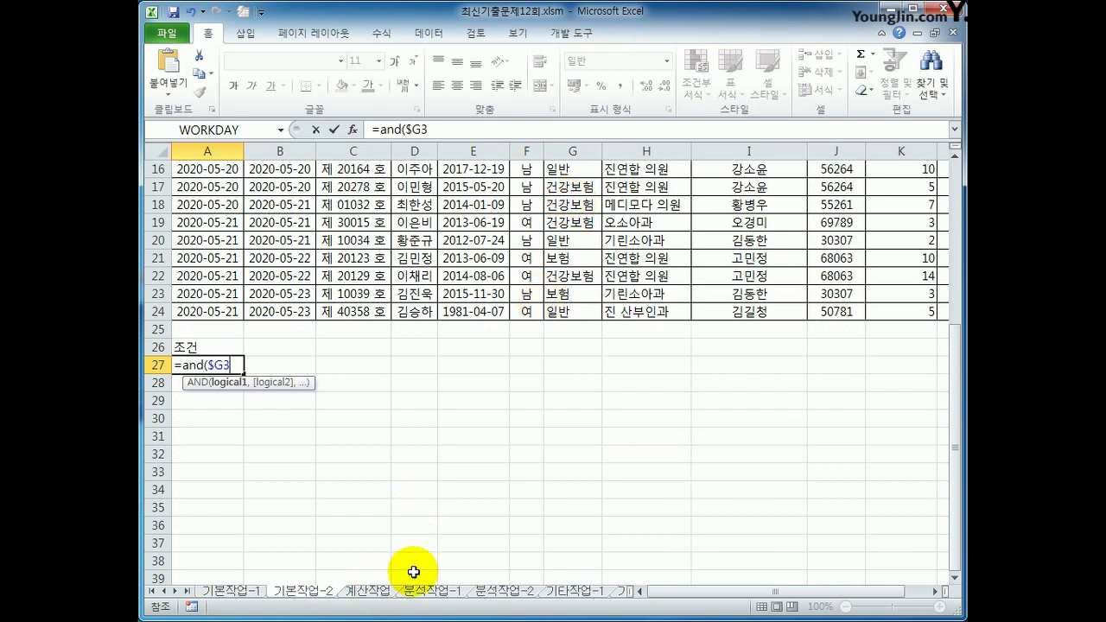
pyautogui.write('="건강ㅂ')
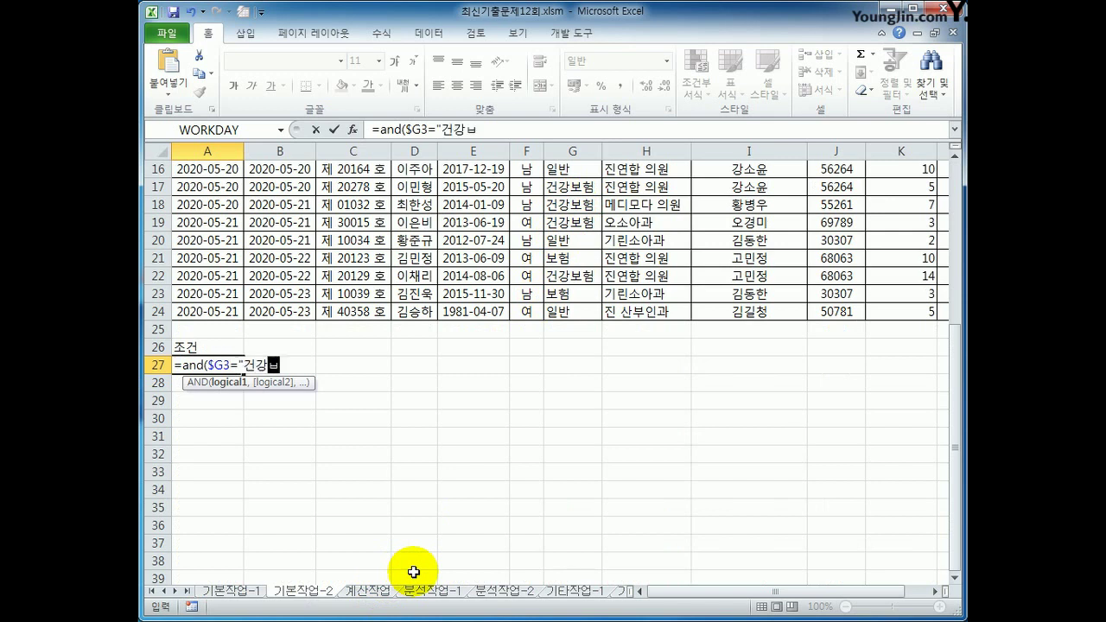
pyautogui.write('보험",')
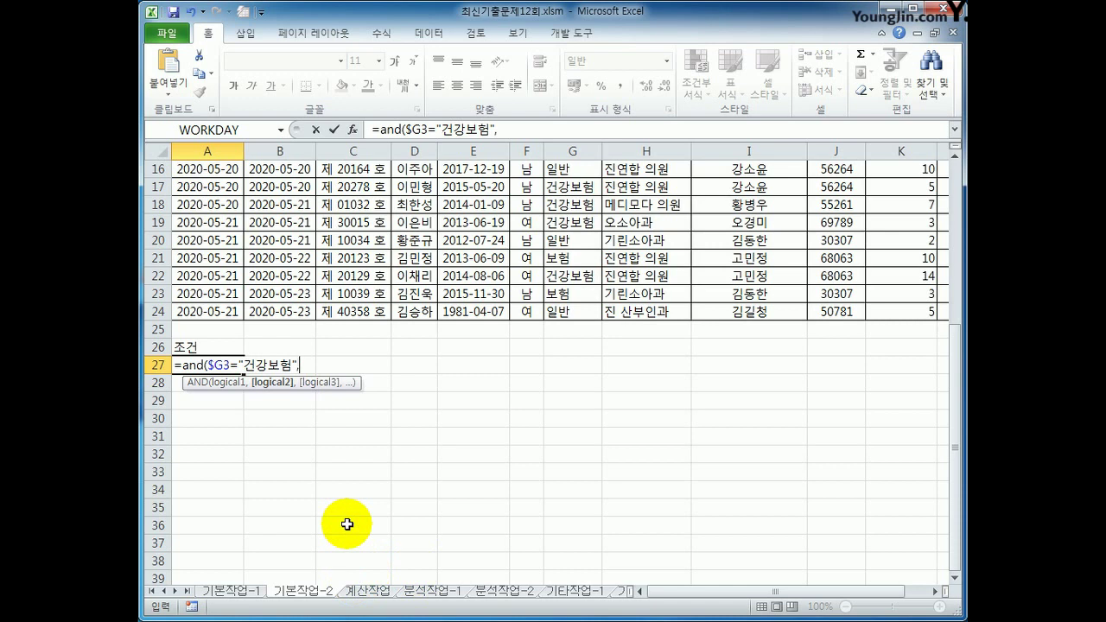
pyautogui.write('days')
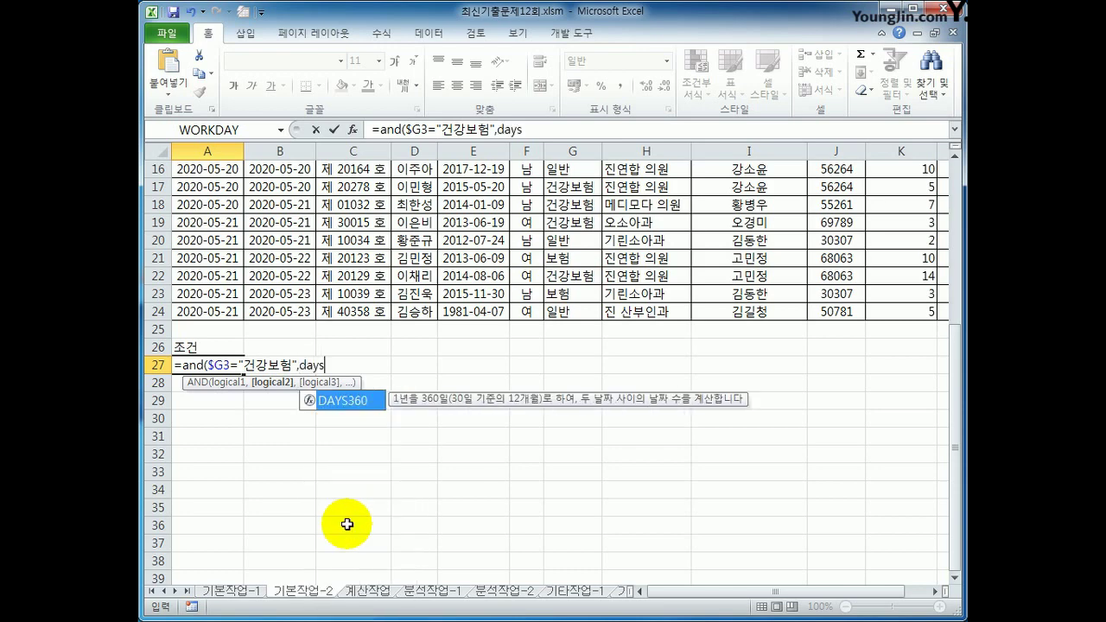
# Add DAYS360(A3,B3) to the A27 condition formula
pyautogui.press('Tab')
pyautogui.scroll(5, 346, 525)
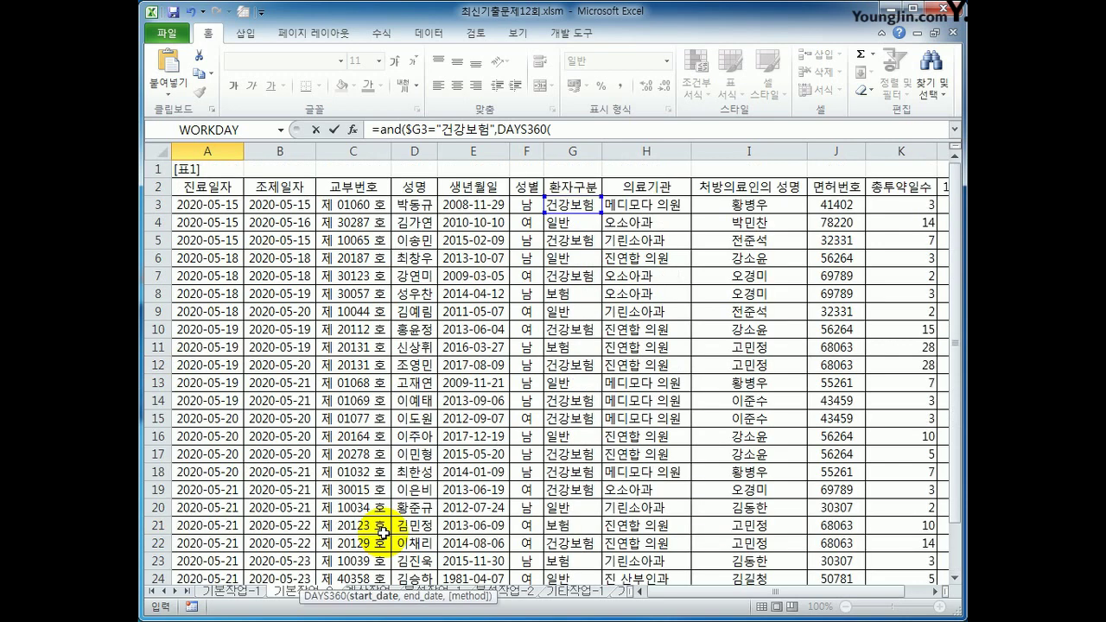
pyautogui.click(223, 204)
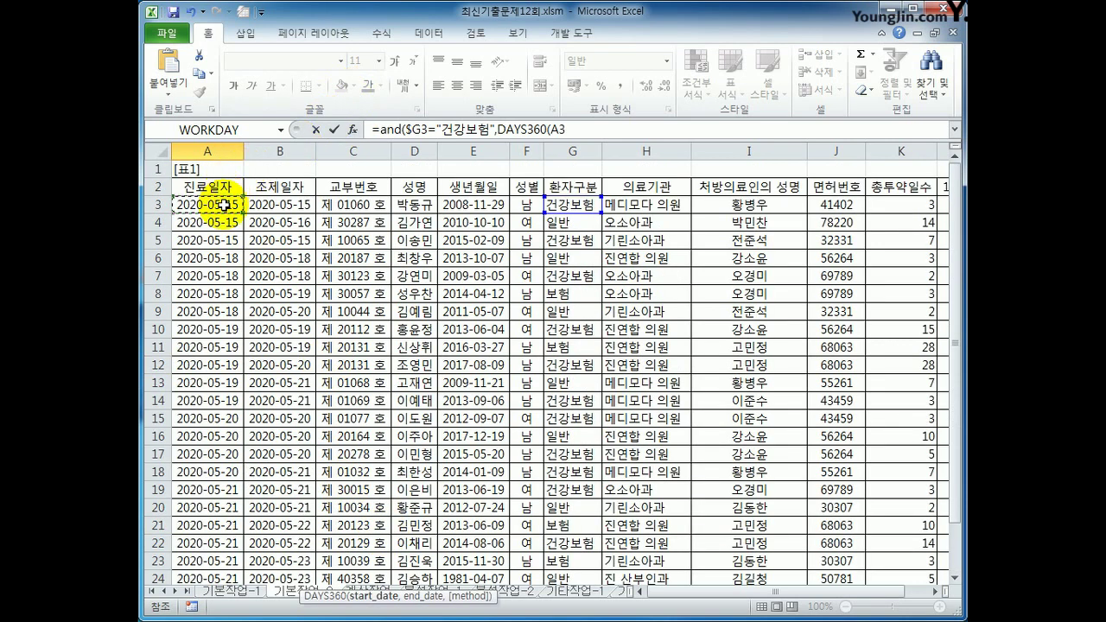
pyautogui.write(',')
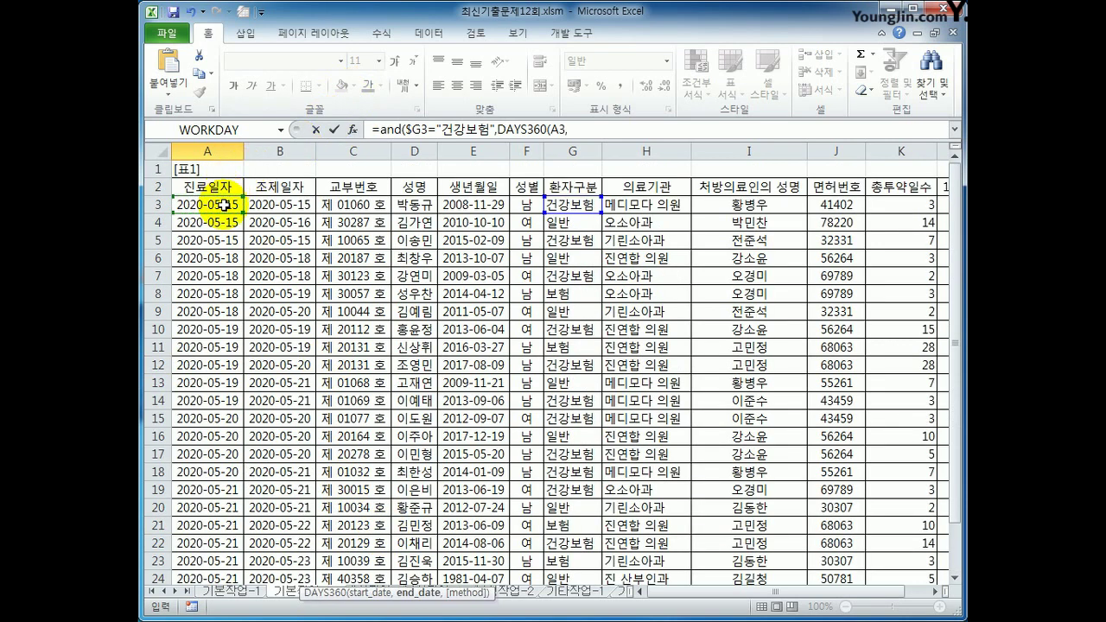
pyautogui.click(290, 204)
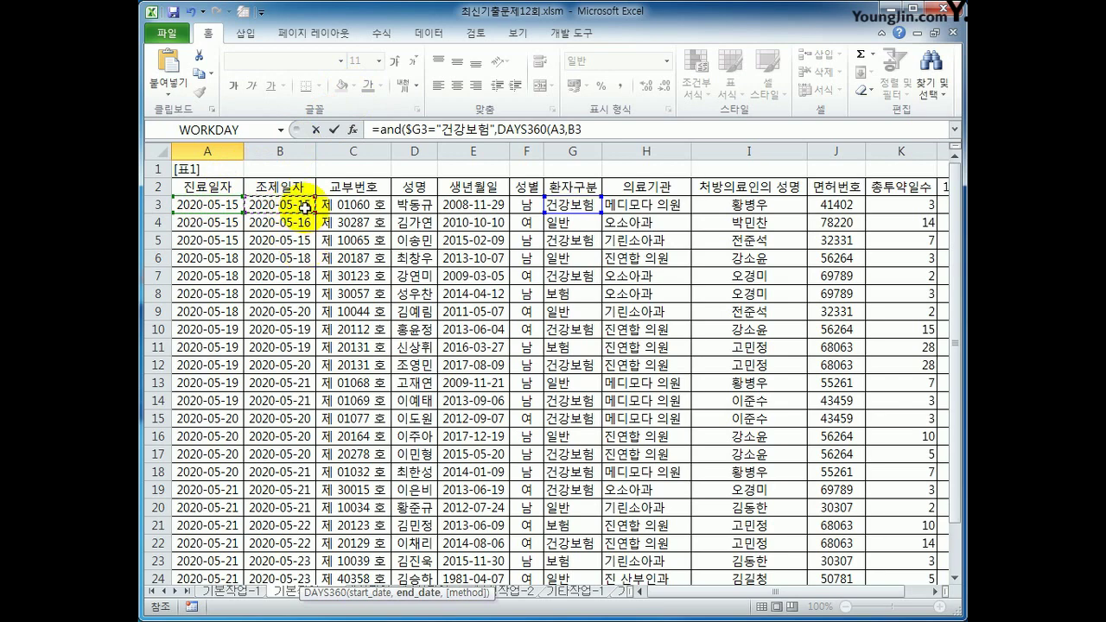
pyautogui.write(')')
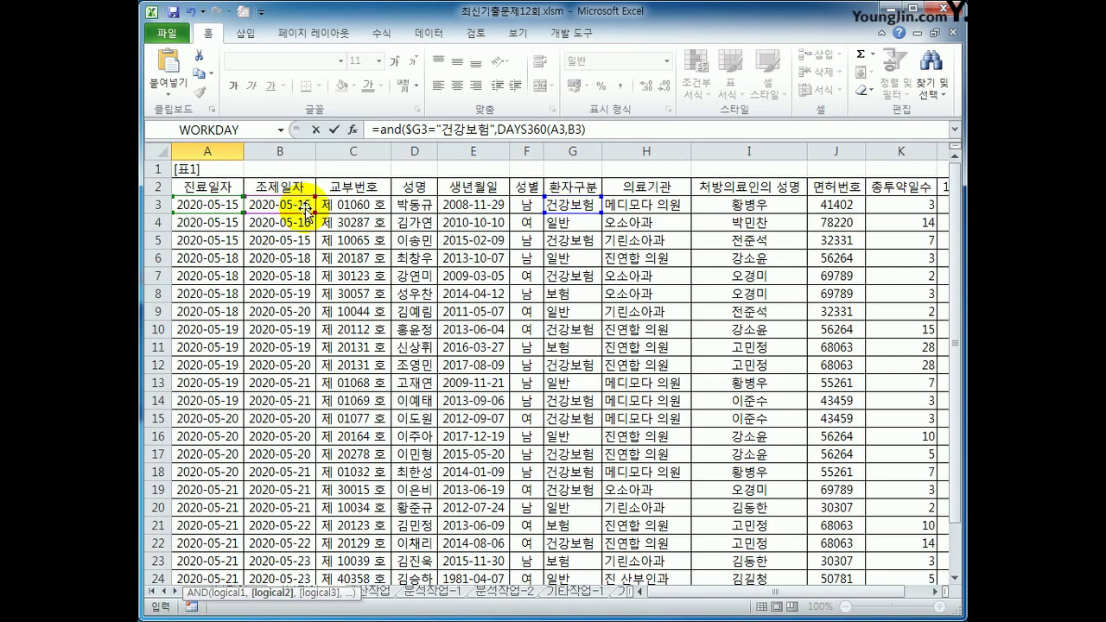
pyautogui.scroll(-5, 583, 282)
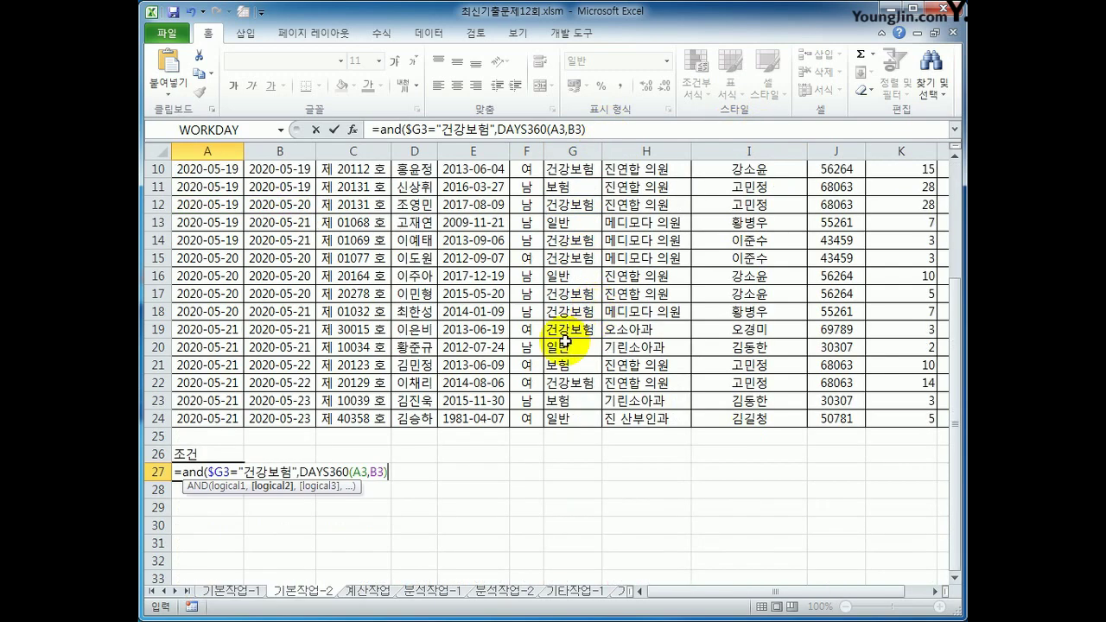
# Finish A27 as =and($G3="건강보험",DAYS360(A3,B3)<=1) and confirm it
pyautogui.write('=')
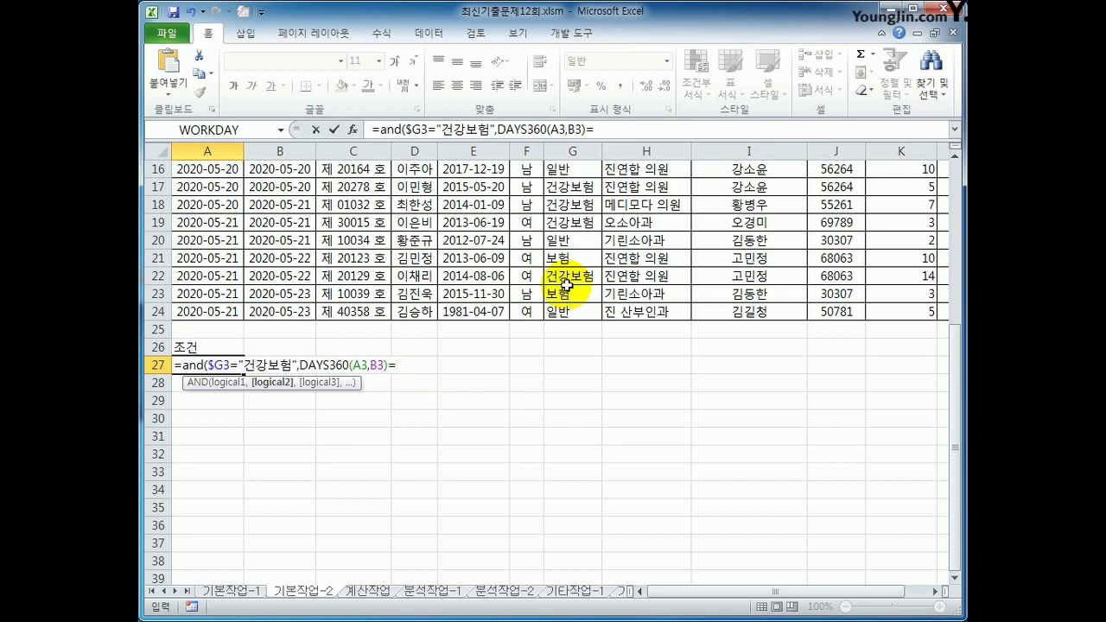
pyautogui.click(395, 365)
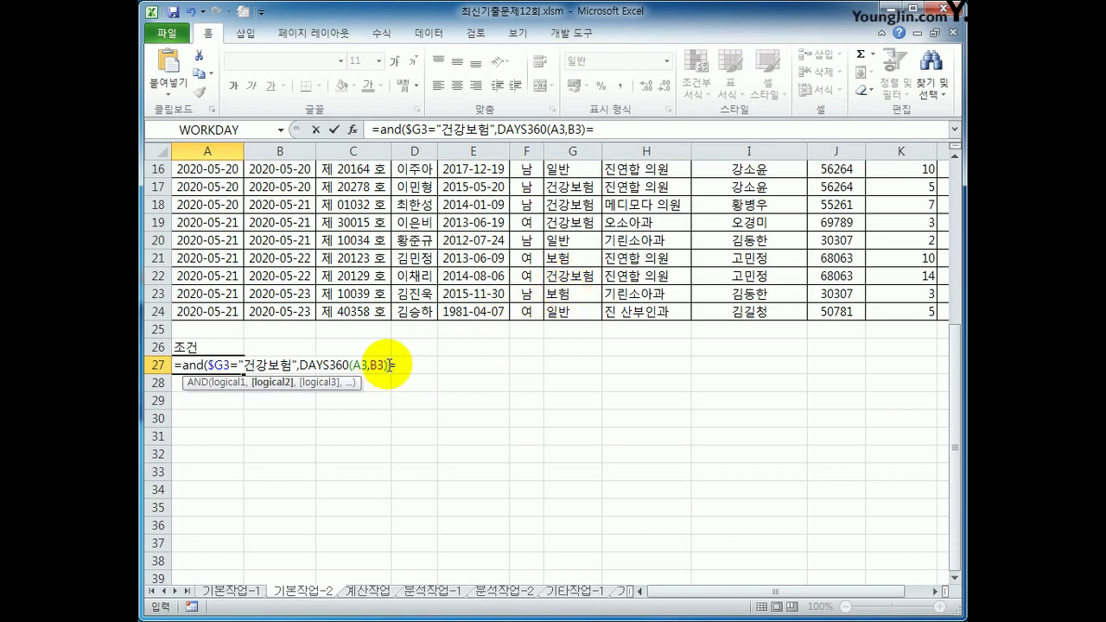
pyautogui.write('<=')
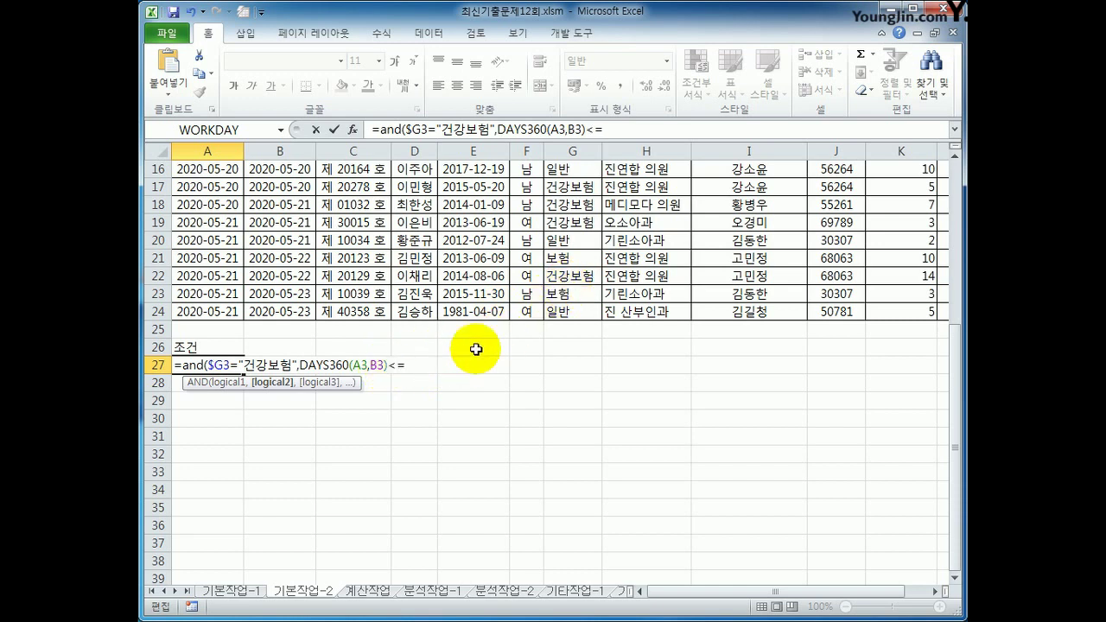
pyautogui.write('1')
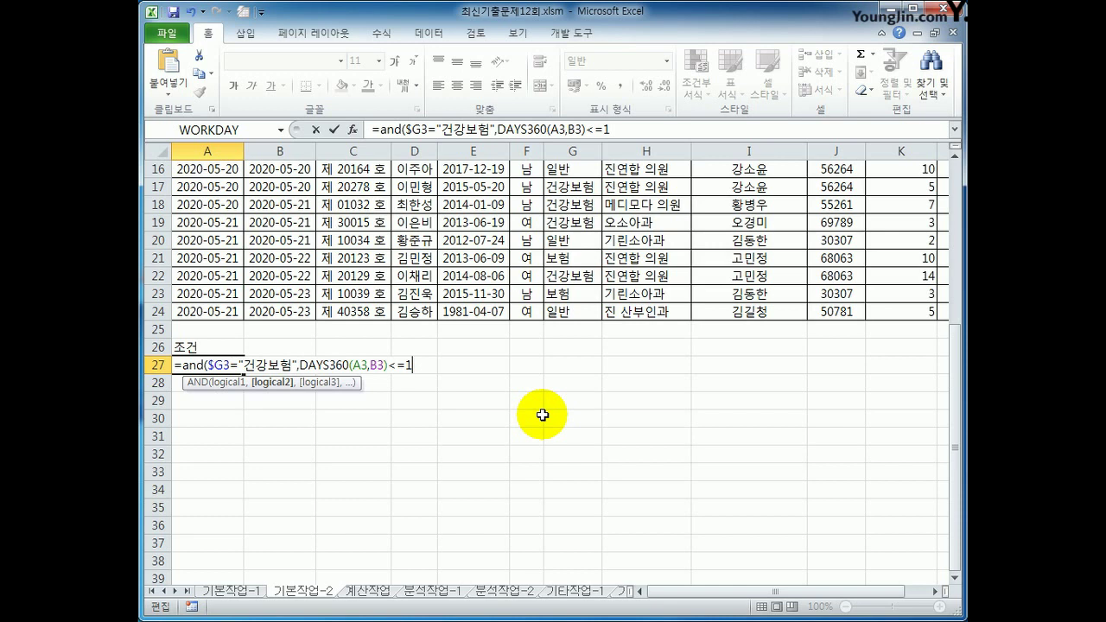
pyautogui.moveTo(388, 364); pyautogui.dragTo(406, 364)
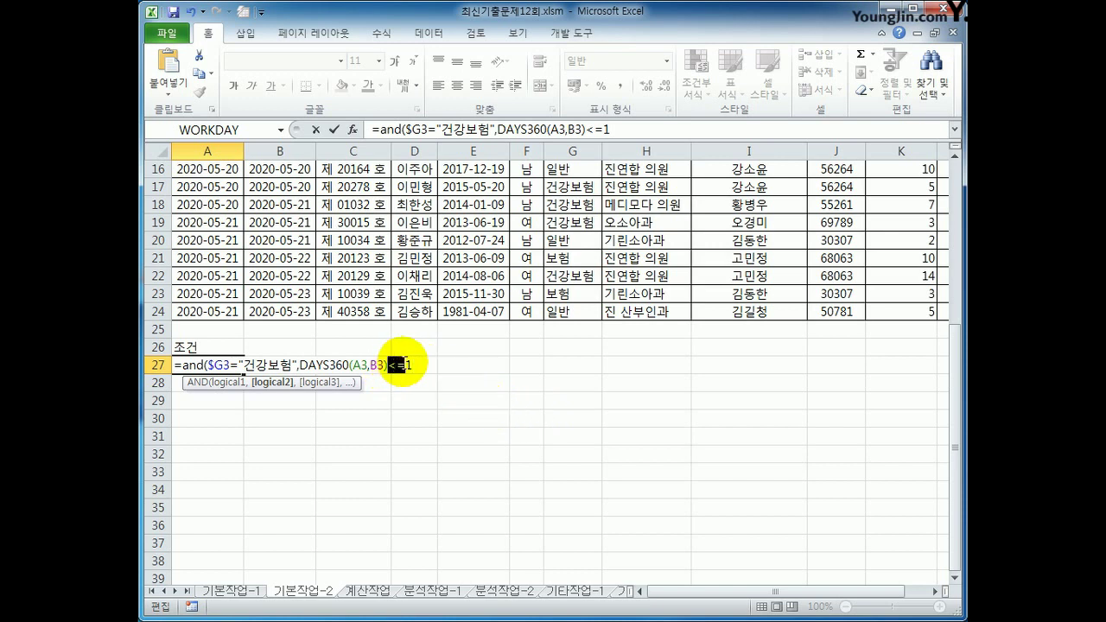
pyautogui.click(407, 364)
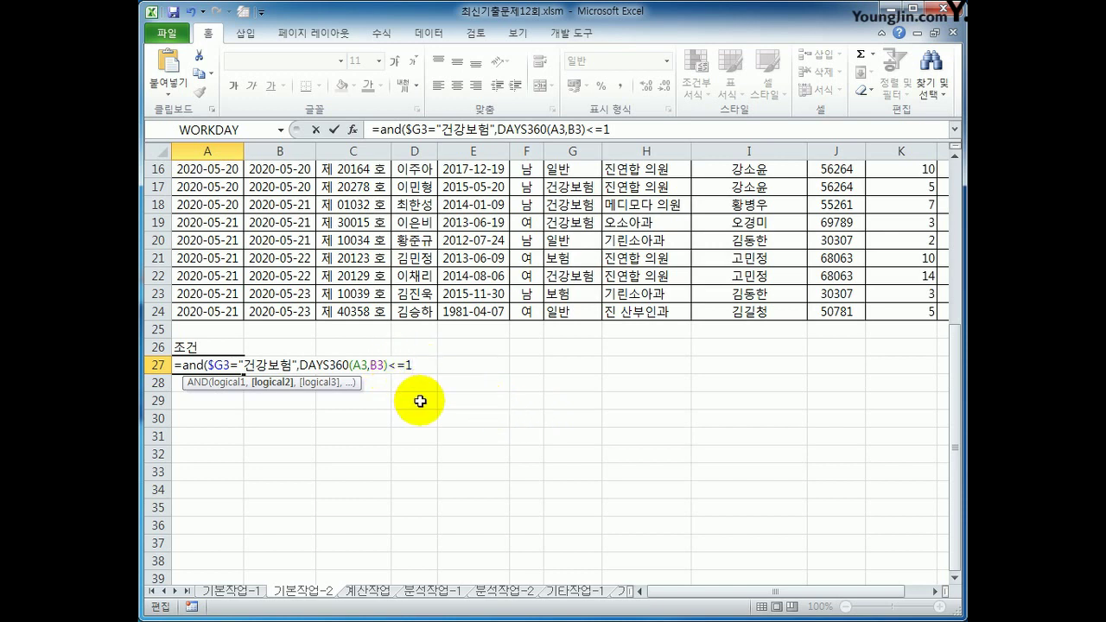
pyautogui.write(')')
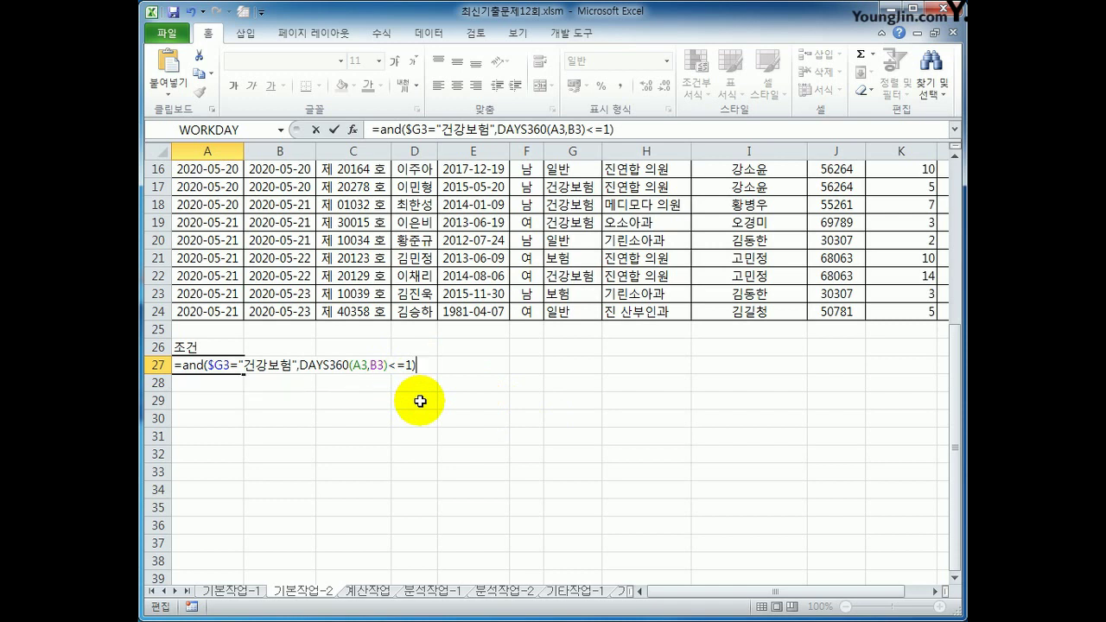
pyautogui.press('Return')
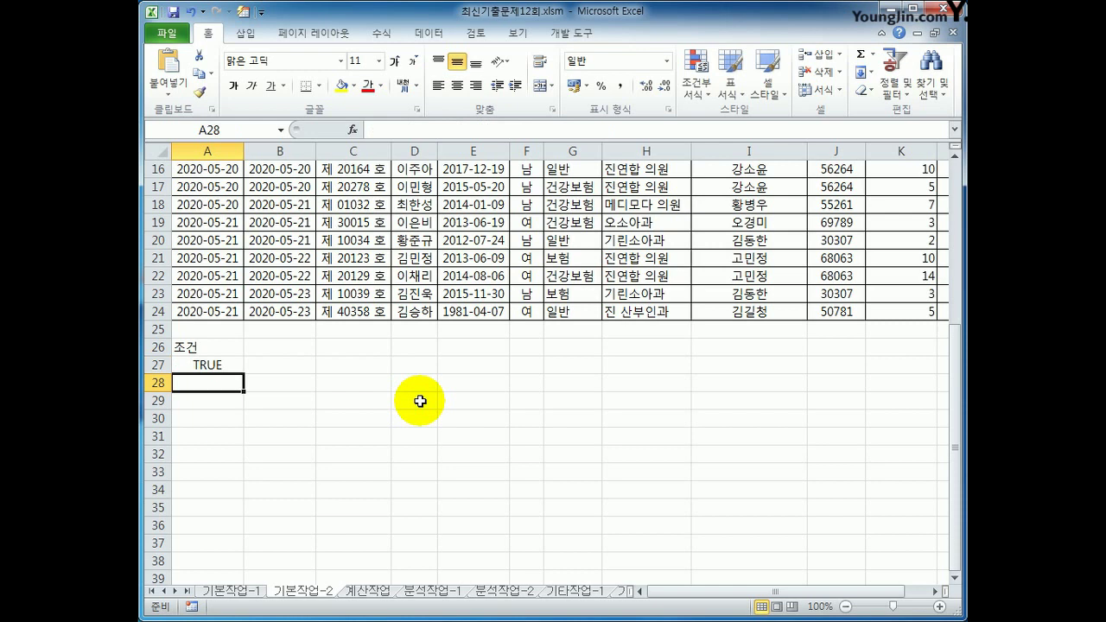
# Set up an Advanced Filter with list range A2:L24 and criteria range A26:A27
pyautogui.scroll(5, 419, 401)
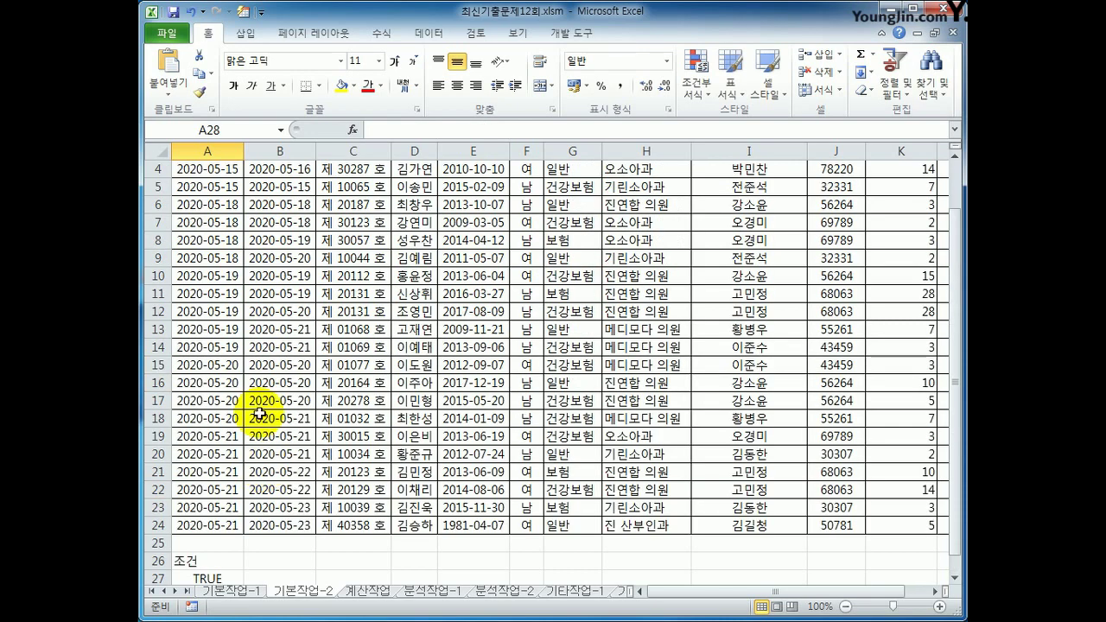
pyautogui.click(359, 312)
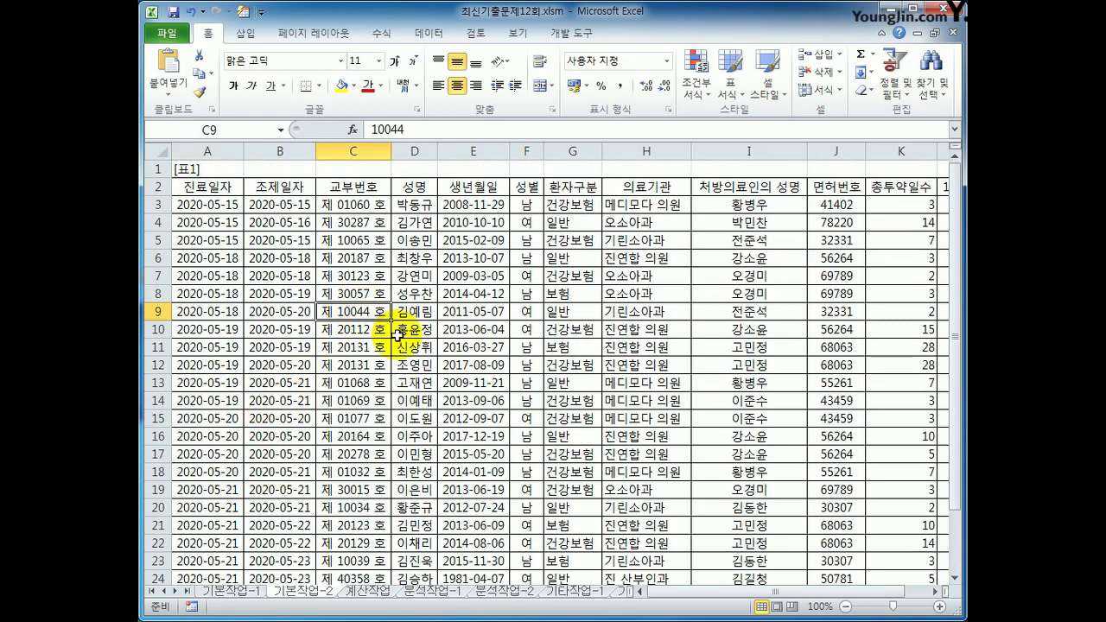
pyautogui.click(423, 33)
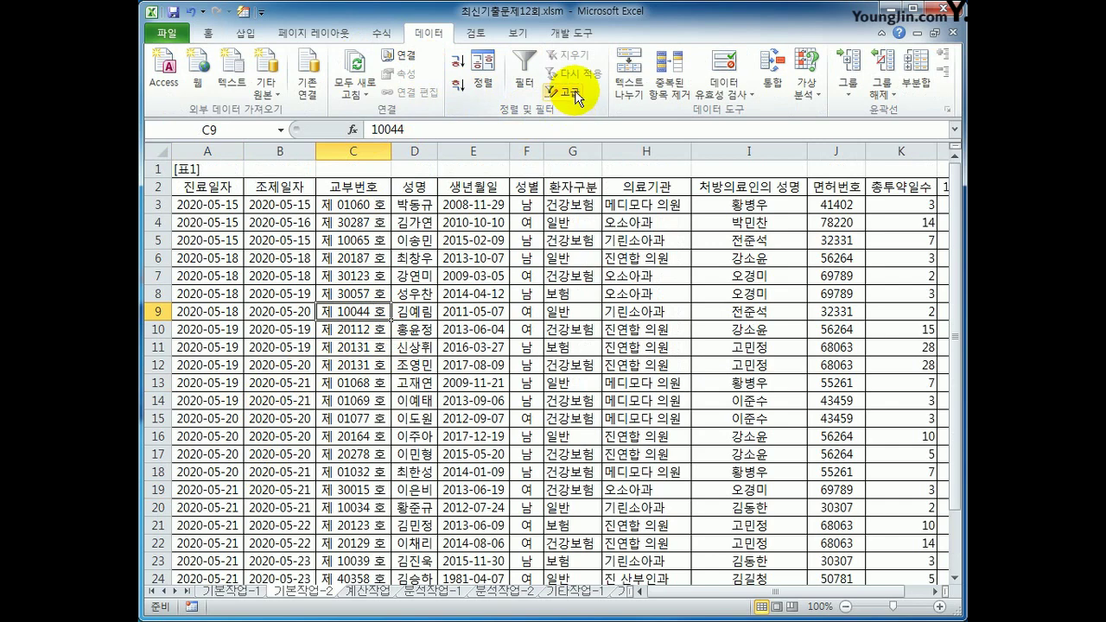
pyautogui.click(566, 91)
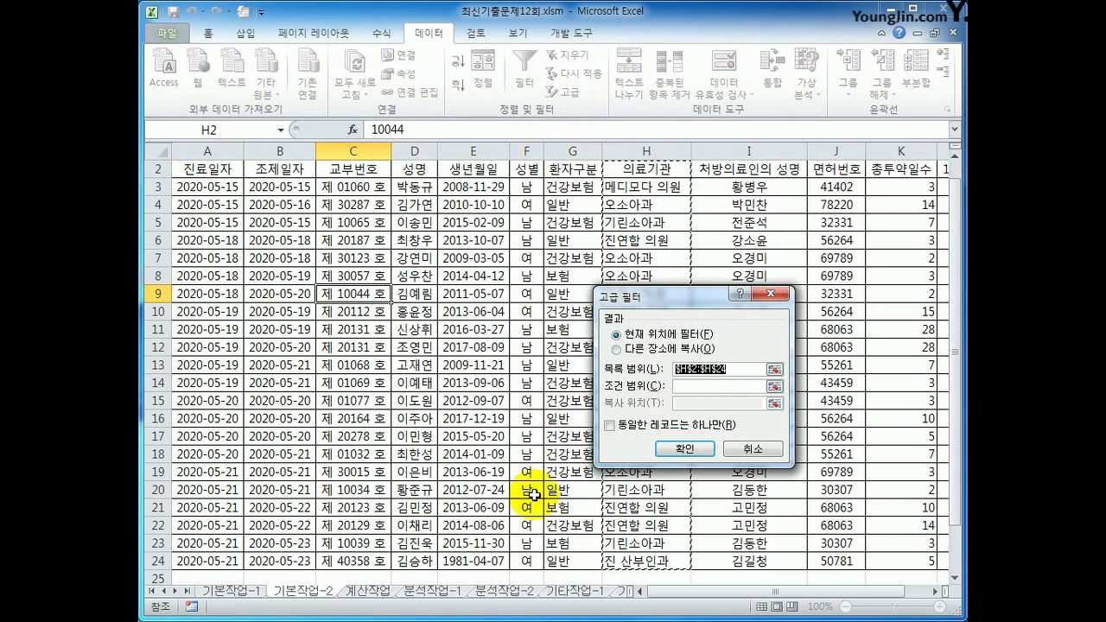
pyautogui.scroll(1, 523, 493)
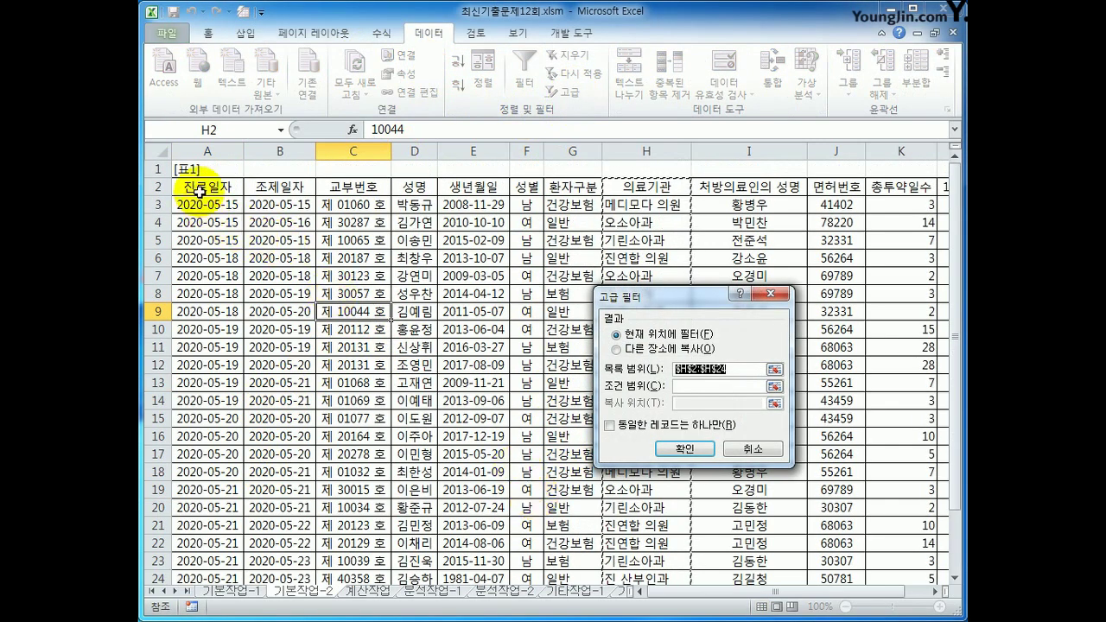
pyautogui.moveTo(185, 184); pyautogui.dragTo(840, 549)
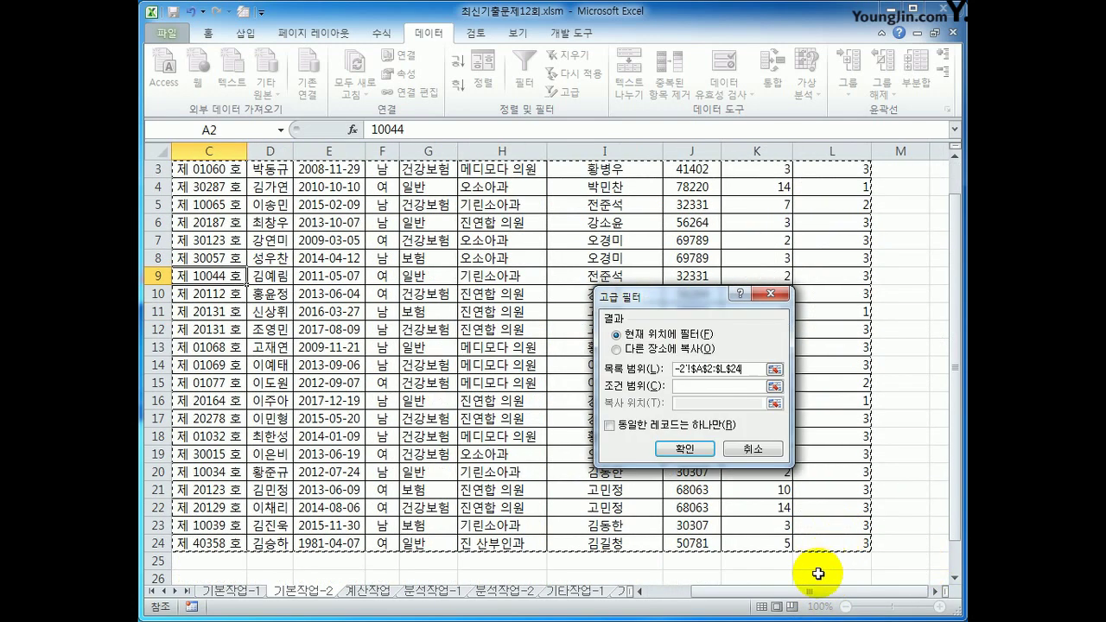
pyautogui.click(700, 386)
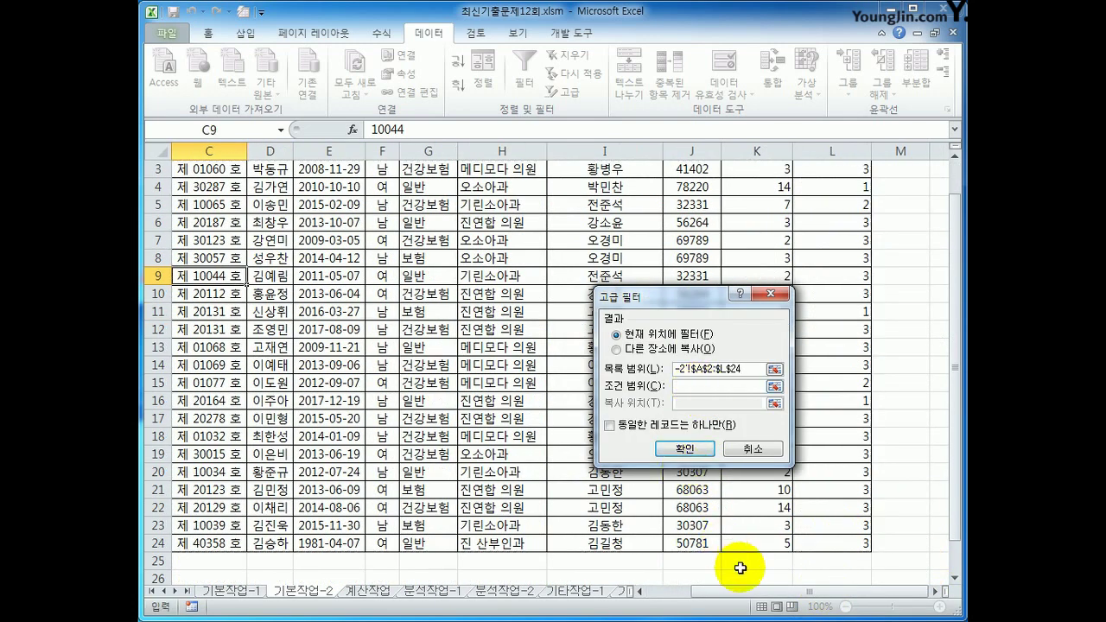
pyautogui.moveTo(735, 593); pyautogui.dragTo(340, 573)
pyautogui.scroll(-3, 251, 467)
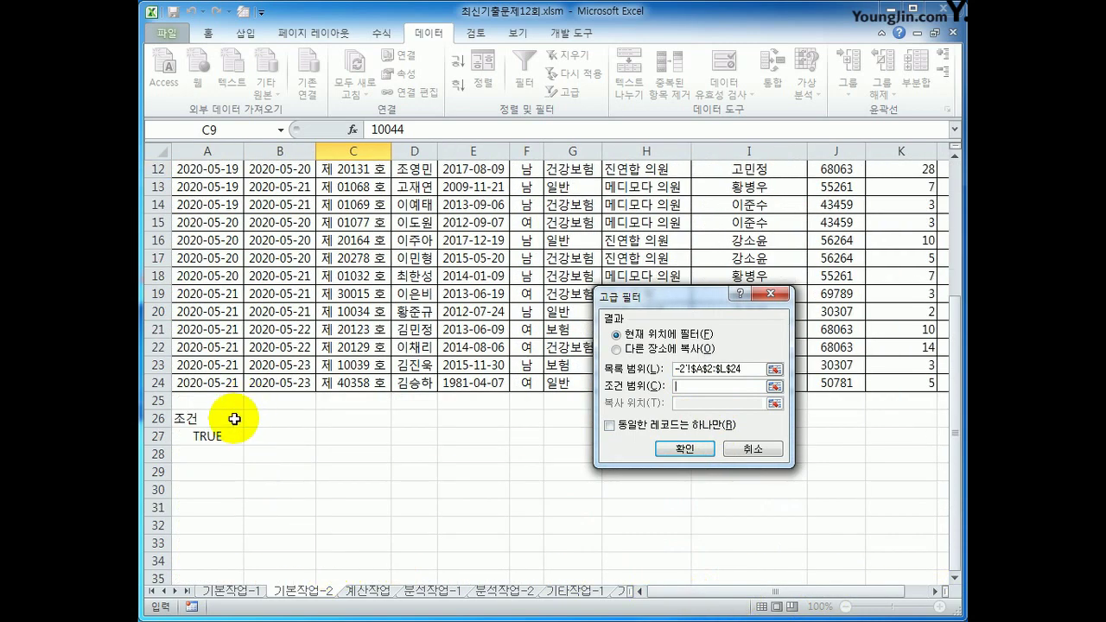
pyautogui.moveTo(231, 418); pyautogui.dragTo(240, 449)
# Copy the filtered records to another location starting at A30
pyautogui.click(628, 350)
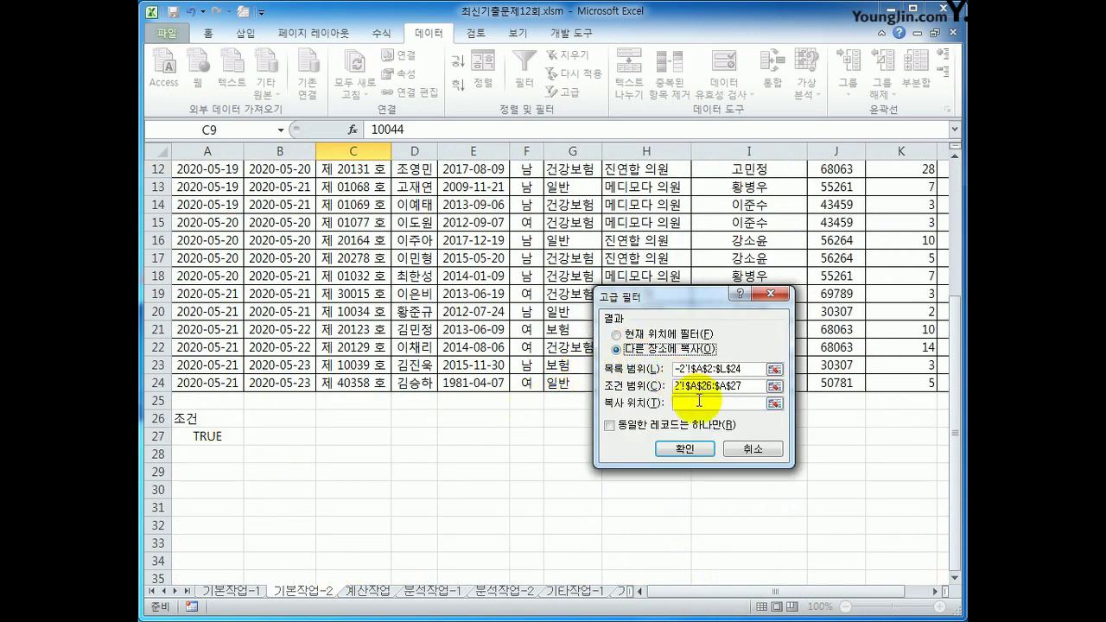
pyautogui.click(698, 401)
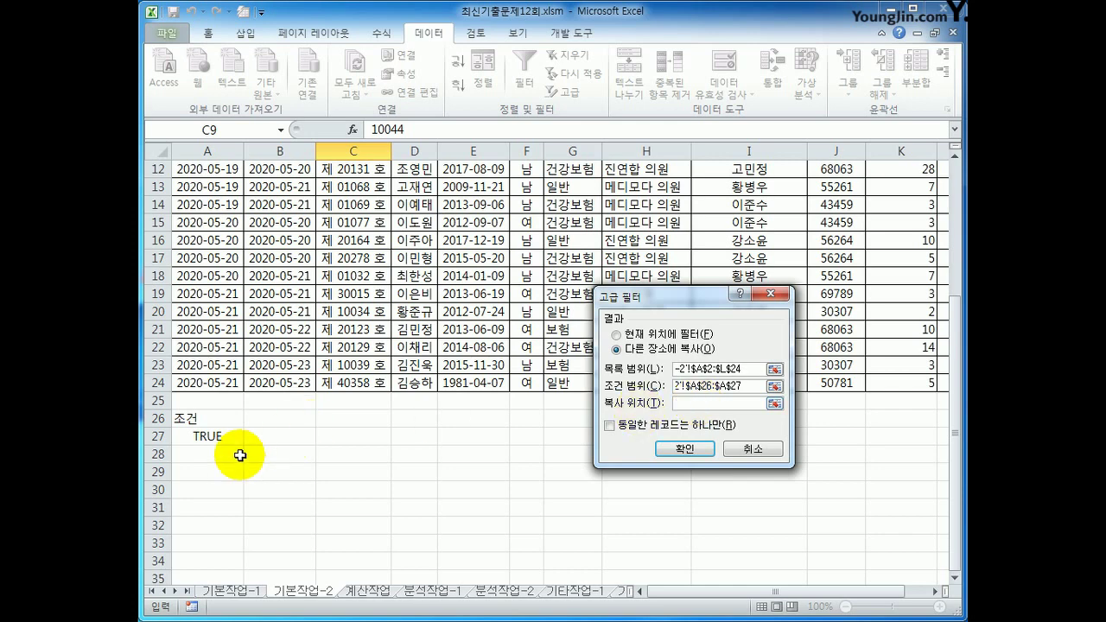
pyautogui.click(192, 493)
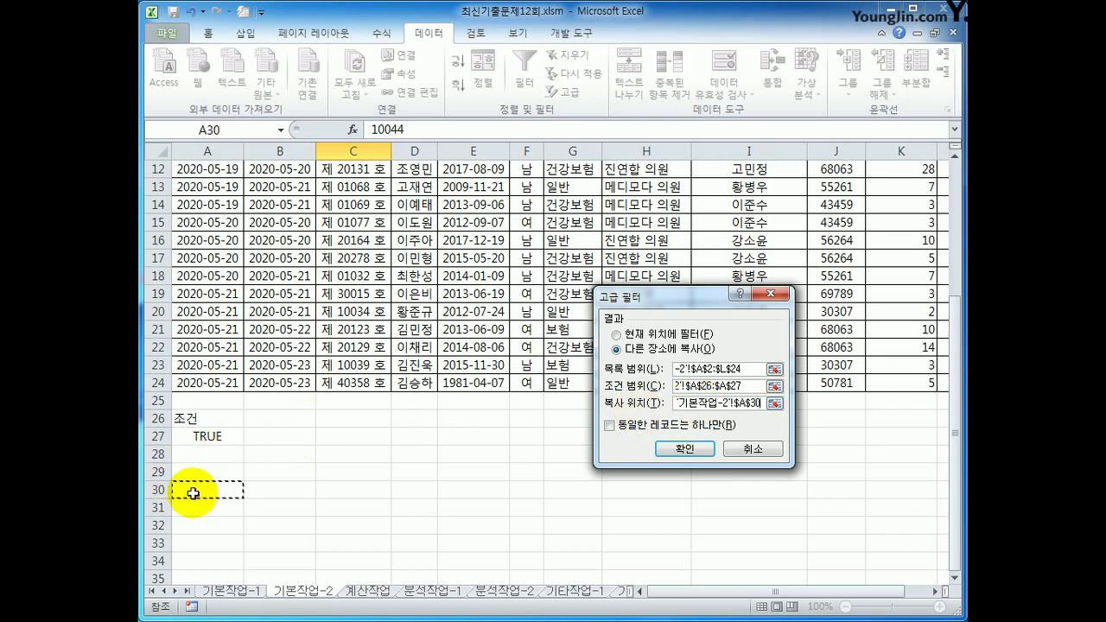
pyautogui.click(681, 449)
pyautogui.scroll(-3, 657, 463)
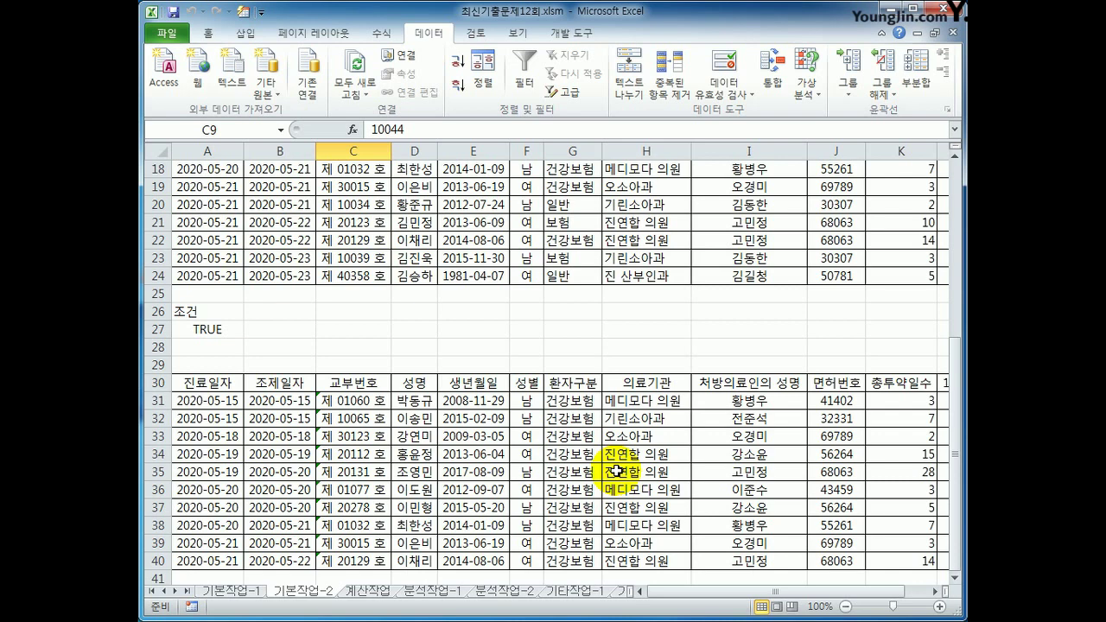
# Select A3:L24 and start a new formula-based conditional formatting rule
pyautogui.scroll(6, 616, 470)
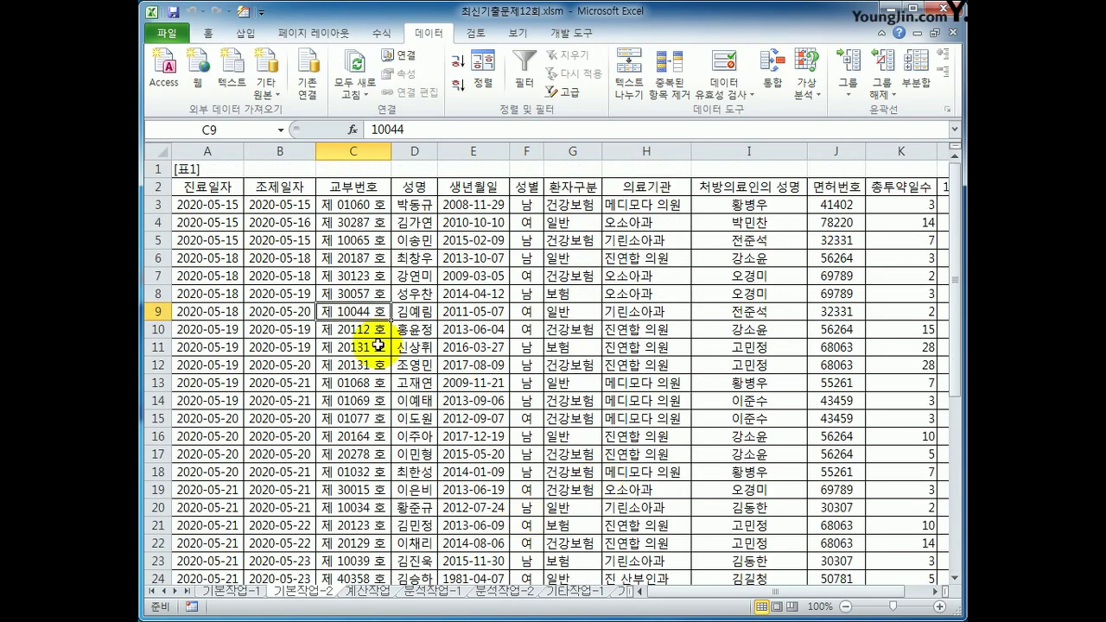
pyautogui.click(204, 205)
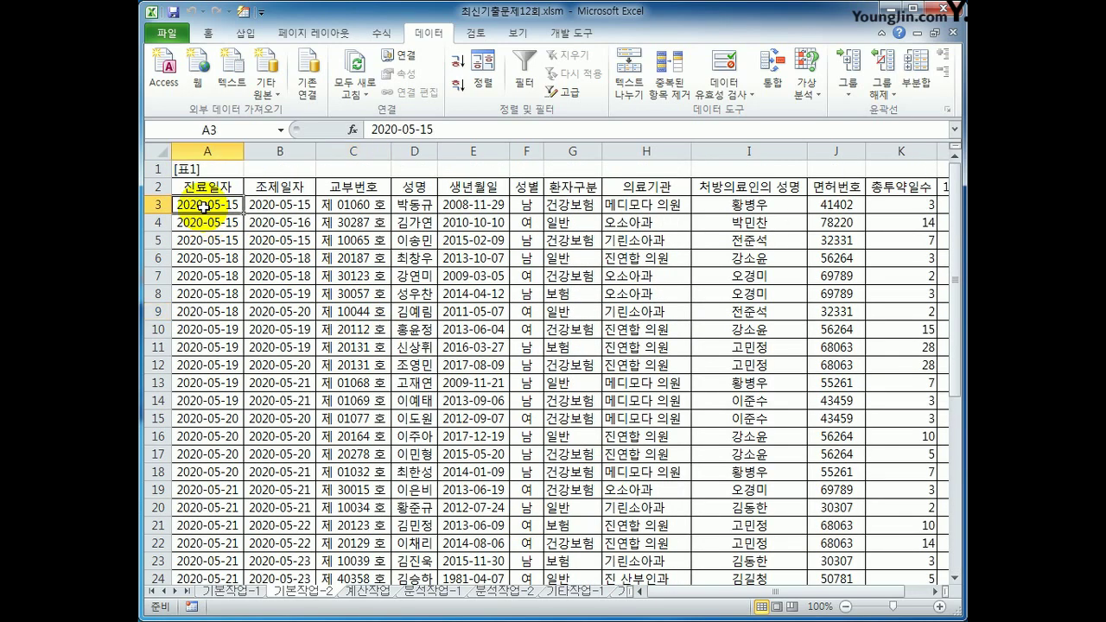
pyautogui.moveTo(203, 206); pyautogui.dragTo(809, 540)
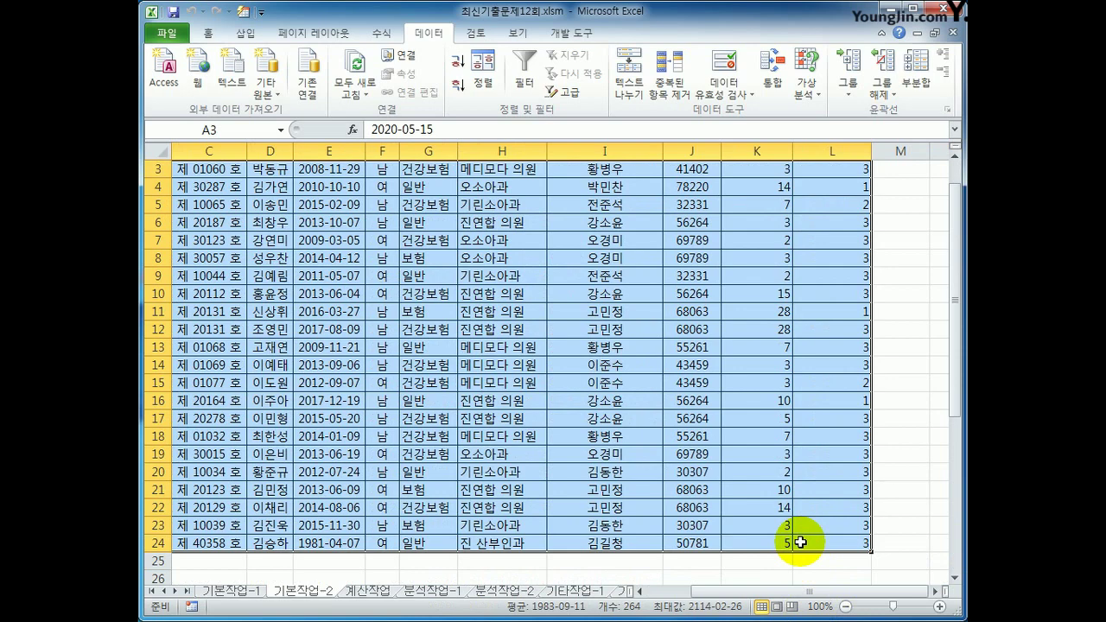
pyautogui.click(208, 35)
pyautogui.click(699, 95)
pyautogui.click(725, 284)
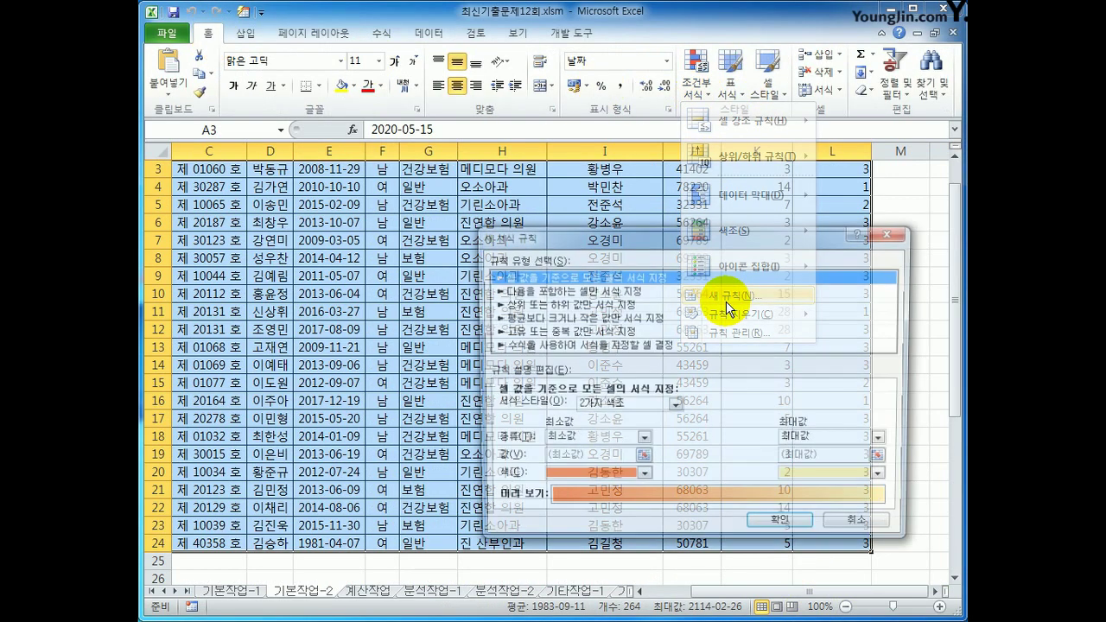
pyautogui.click(593, 345)
pyautogui.click(604, 409)
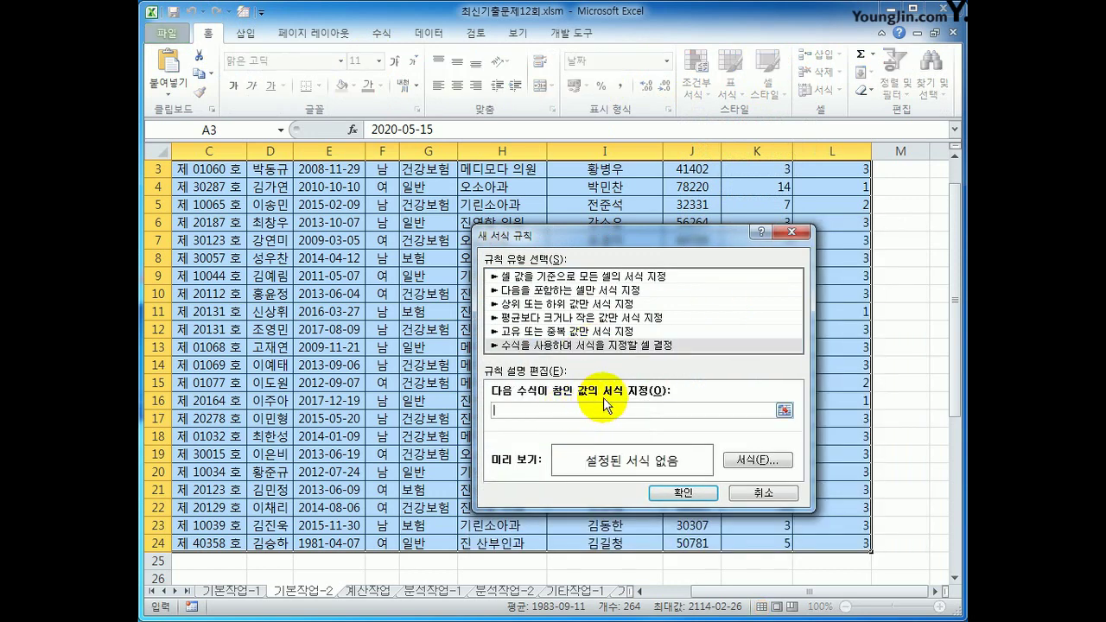
# Enter the rule formula =and(mid($C3,3,1)="1",$K3>=3) and go to its formatting
pyautogui.write('ㅋ')
pyautogui.press('BackSpace')
pyautogui.press('Hangul')
pyautogui.write('=and(mid(')
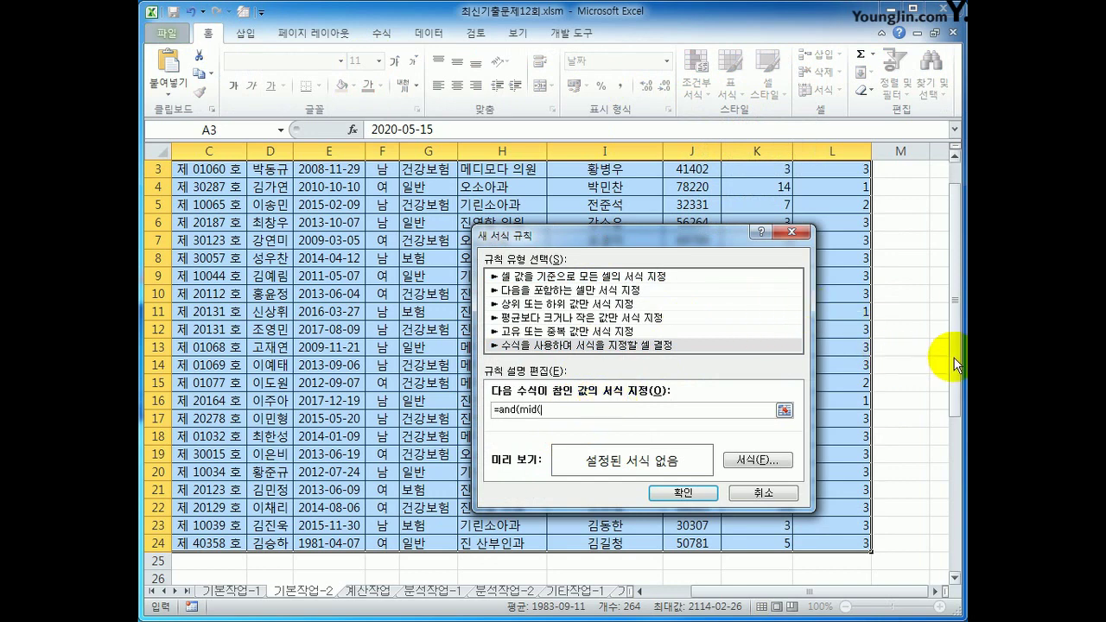
pyautogui.scroll(1, 953, 346)
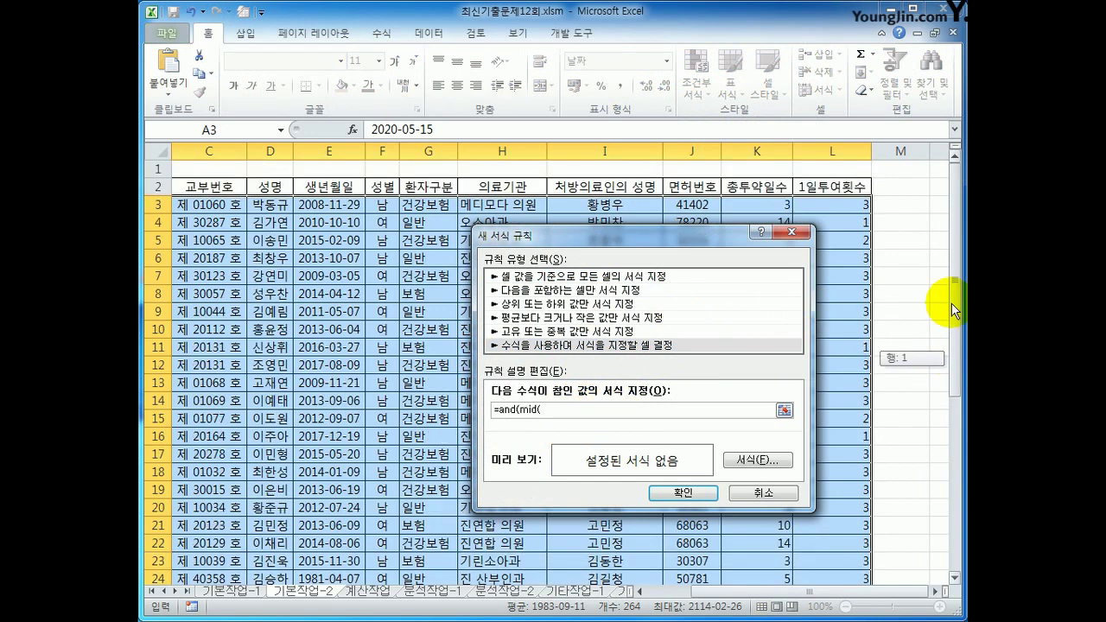
pyautogui.click(245, 209)
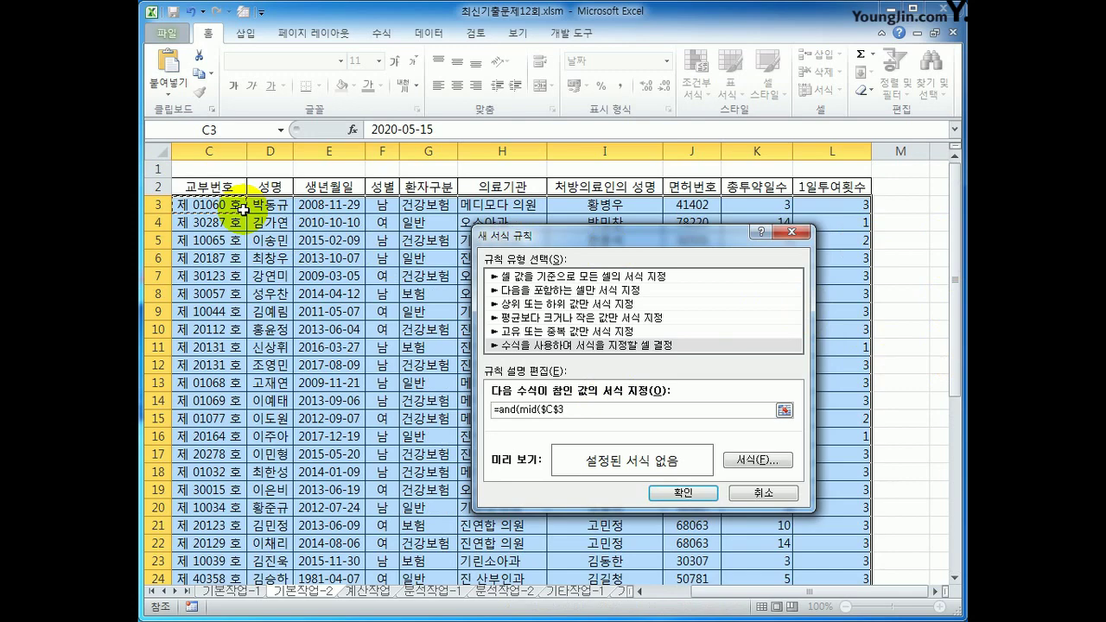
pyautogui.press('F4')
pyautogui.press('F4')
pyautogui.write(',3,1')
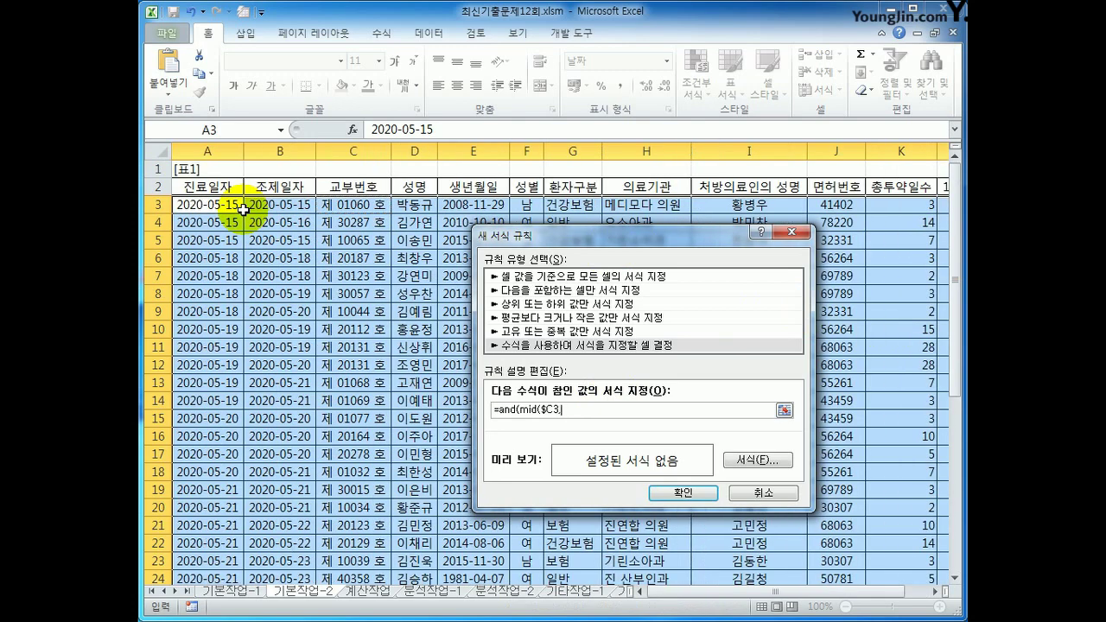
pyautogui.write(')="1",')
pyautogui.click(885, 208)
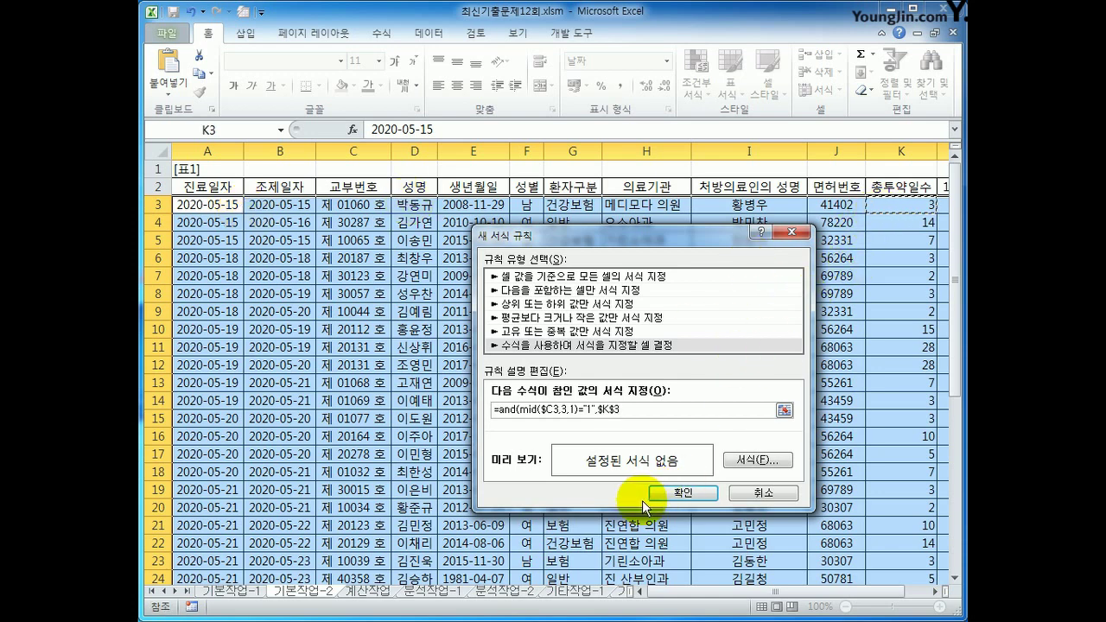
pyautogui.press('F4')
pyautogui.press('F4')
pyautogui.press('F4')
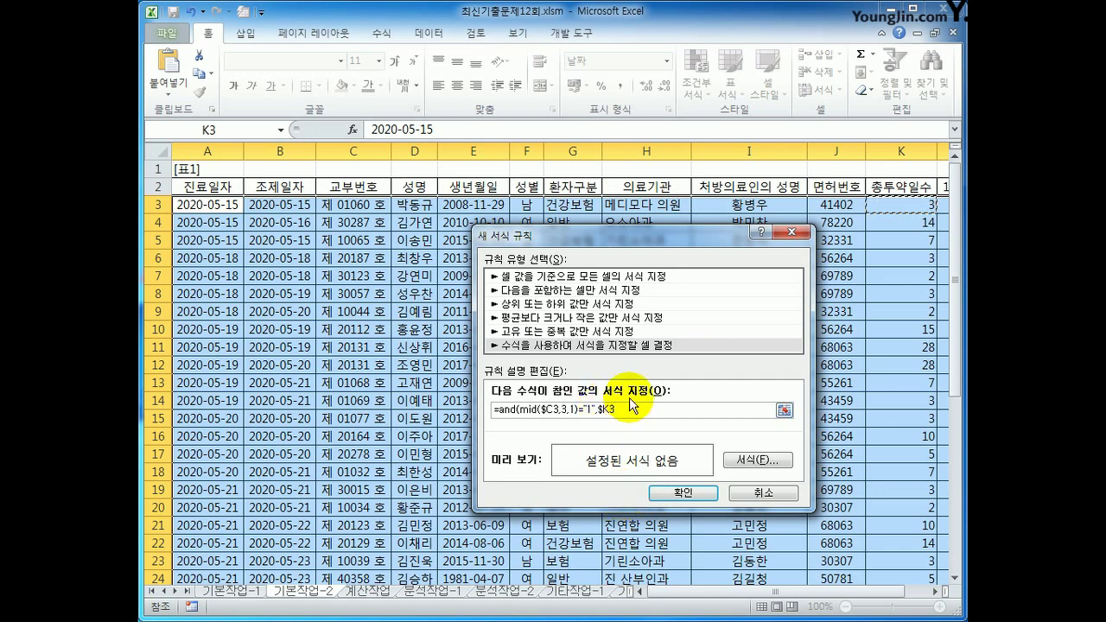
pyautogui.write('>=3)')
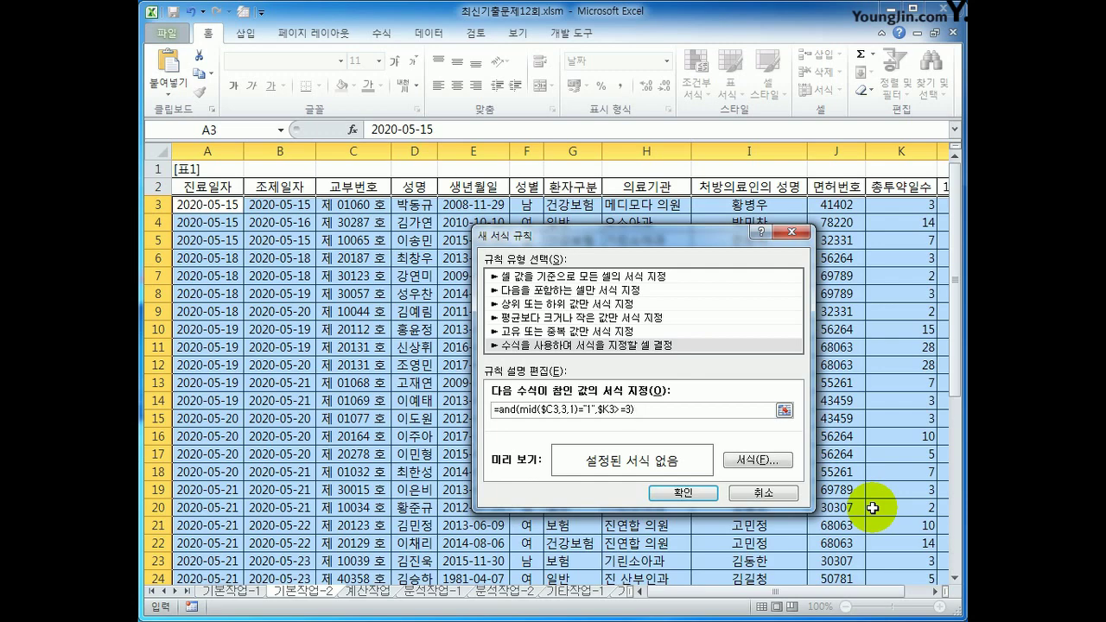
pyautogui.click(758, 459)
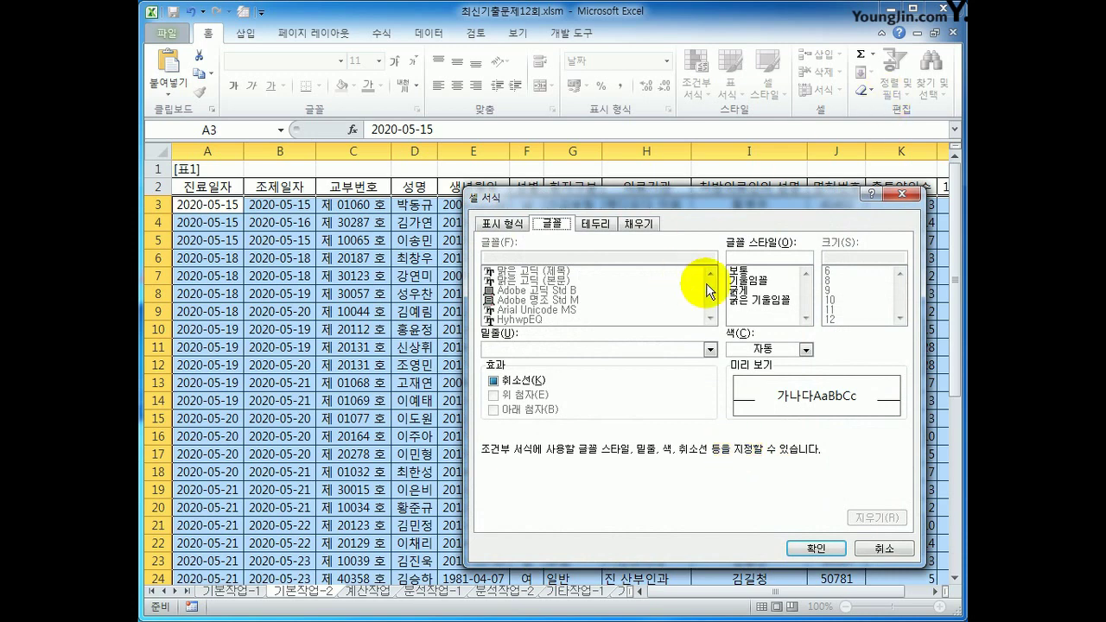
# Format matching rows in bold blue text and apply the rule
pyautogui.click(750, 281)
pyautogui.click(755, 291)
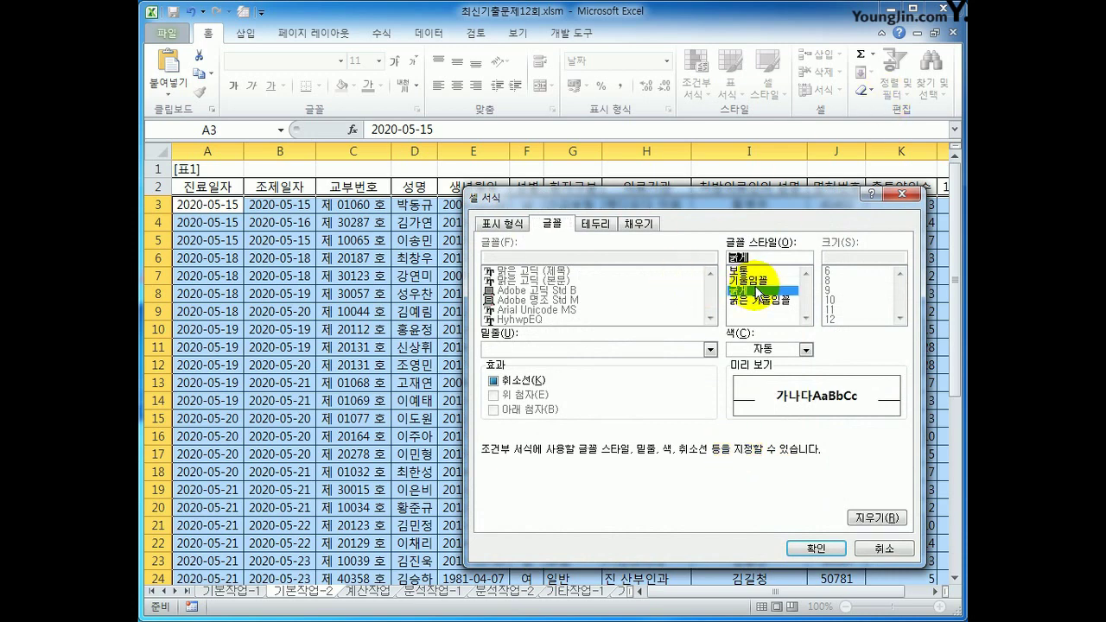
pyautogui.click(805, 349)
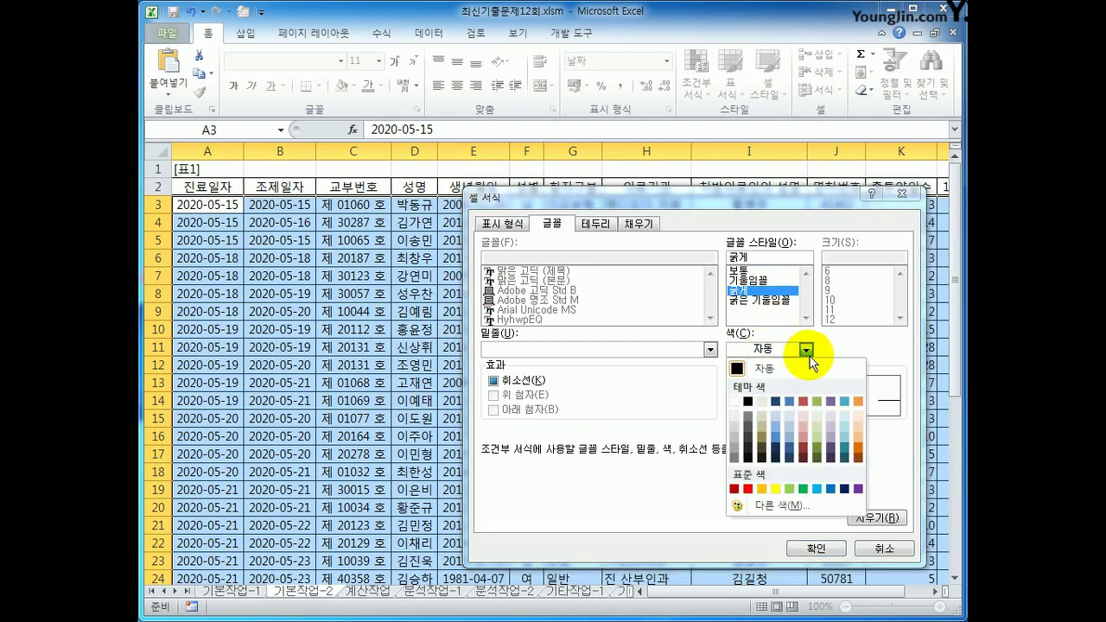
pyautogui.click(830, 490)
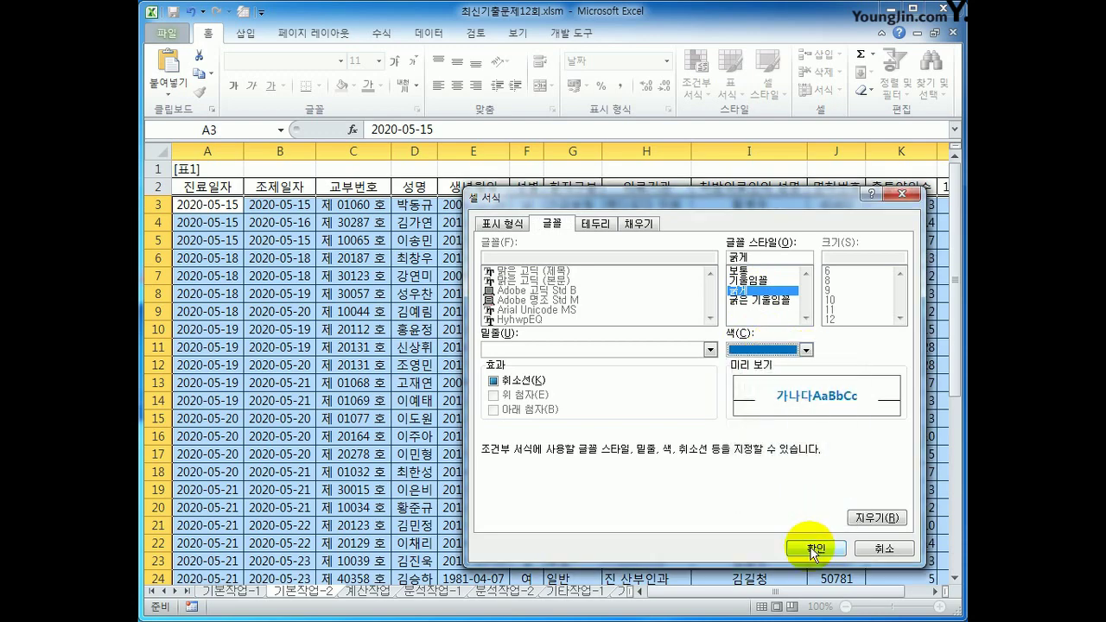
pyautogui.click(816, 548)
pyautogui.click(683, 493)
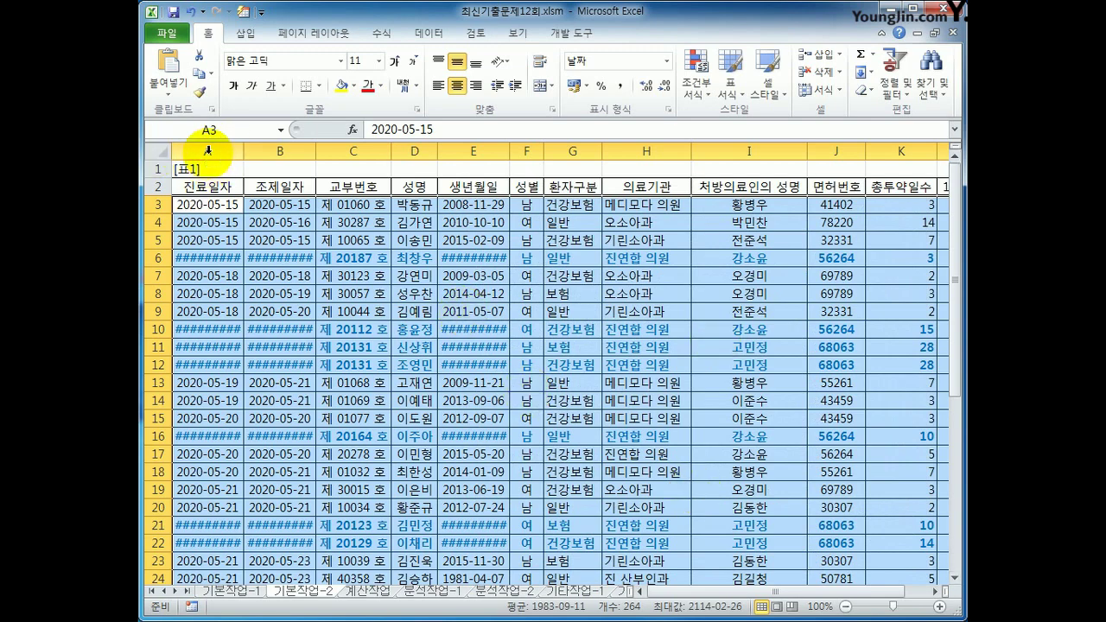
# AutoFit columns A, B and E so their dates display fully
pyautogui.moveTo(210, 150); pyautogui.dragTo(284, 138)
pyautogui.doubleClick(313, 157)
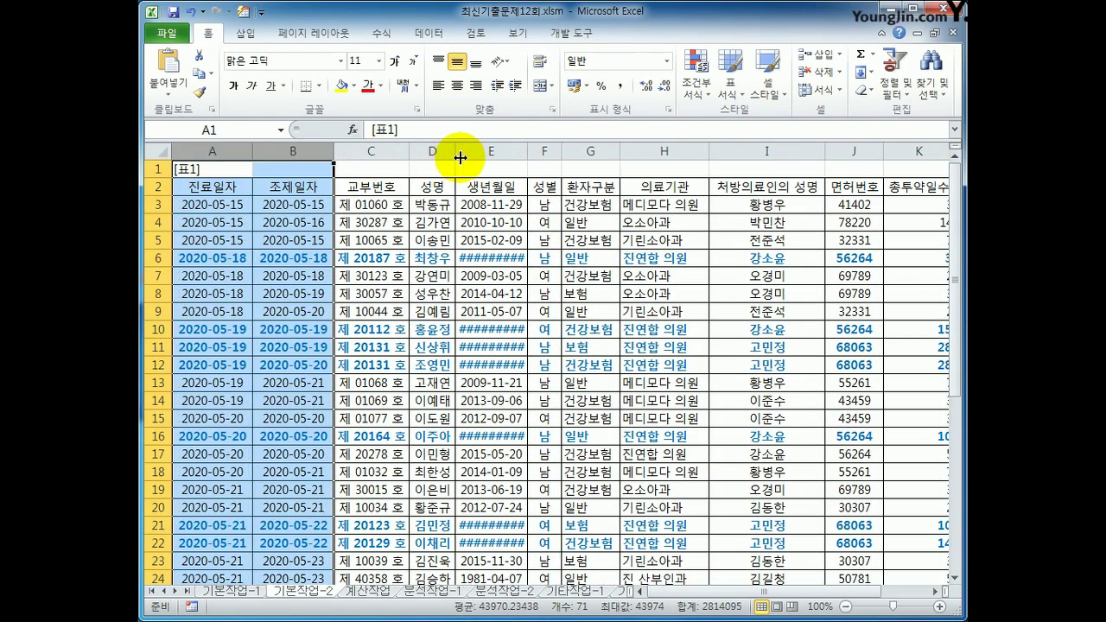
pyautogui.click(490, 151)
pyautogui.doubleClick(529, 152)
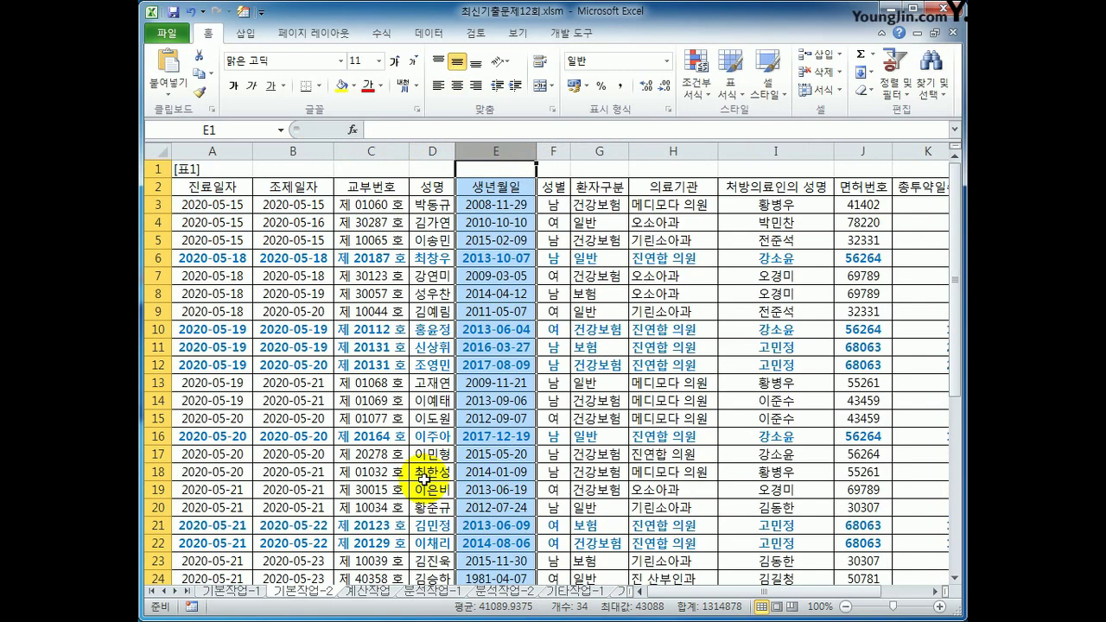
# In Page Setup margins, center the page both horizontally and vertically
pyautogui.click(434, 330)
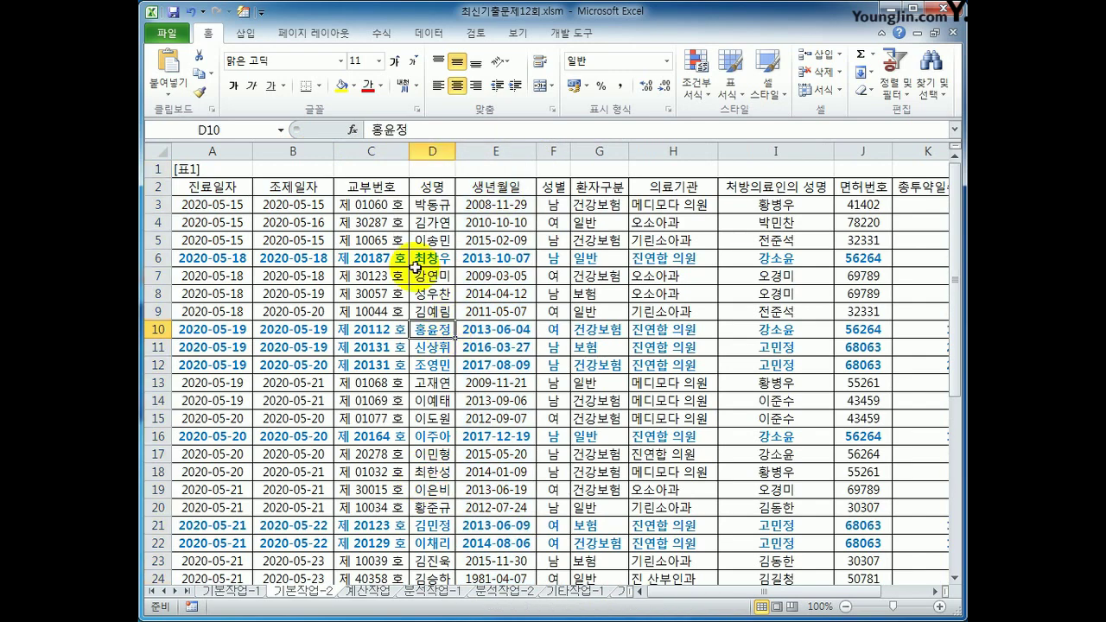
pyautogui.click(320, 32)
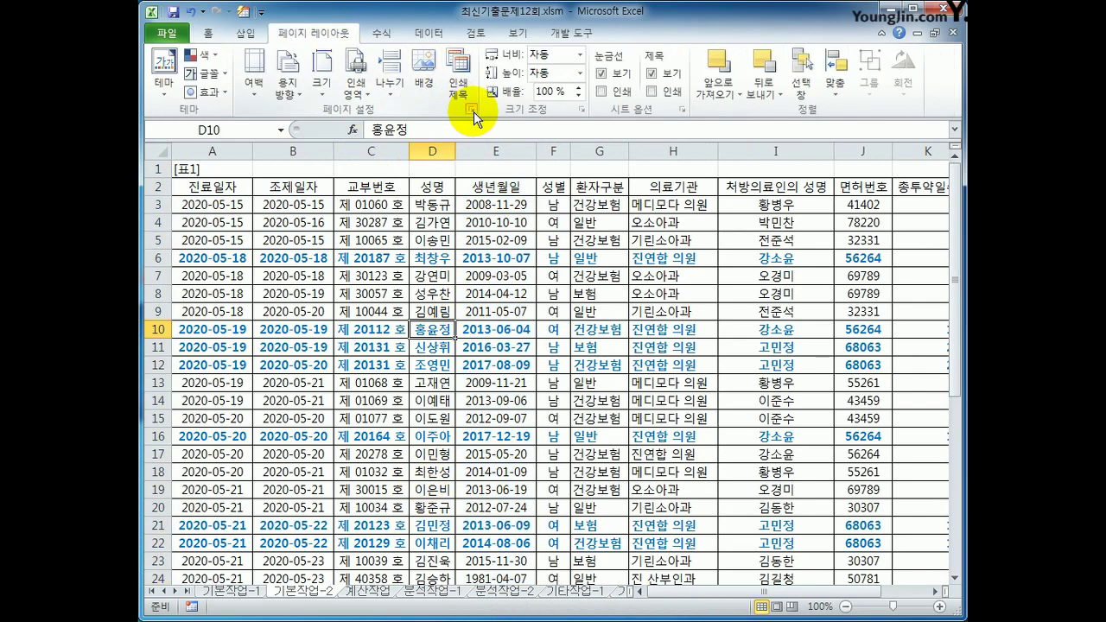
pyautogui.click(470, 110)
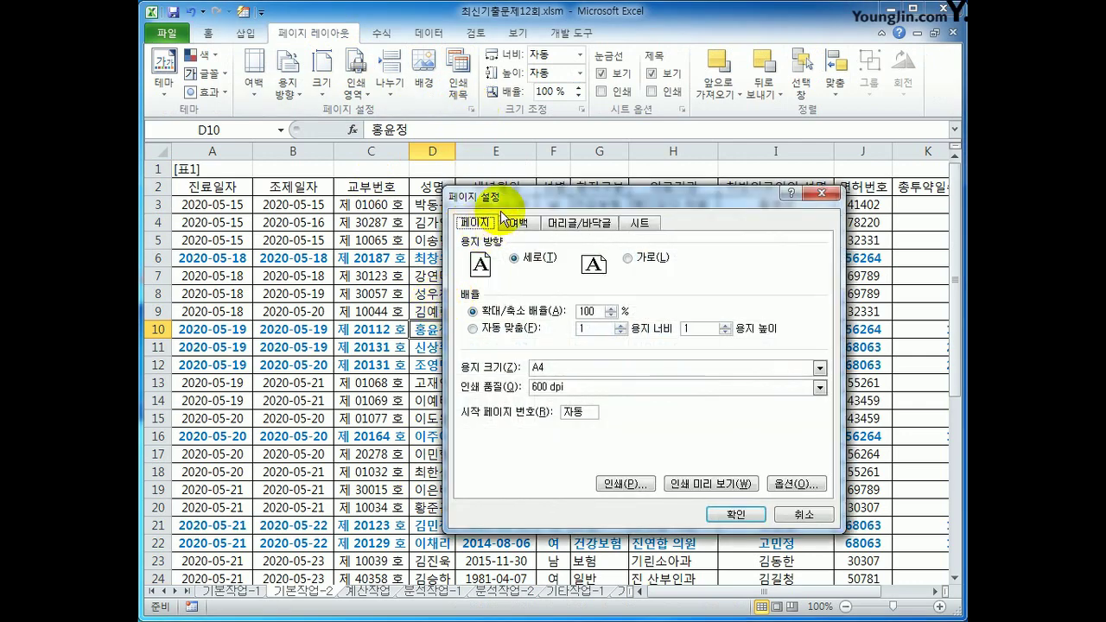
pyautogui.click(520, 222)
pyautogui.click(490, 430)
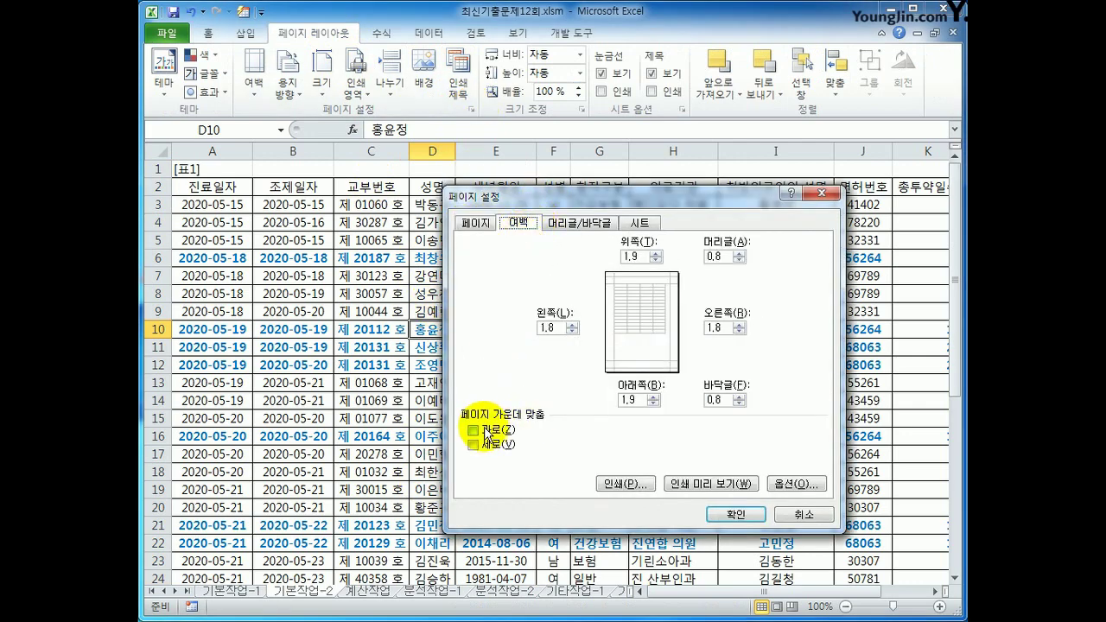
pyautogui.click(489, 445)
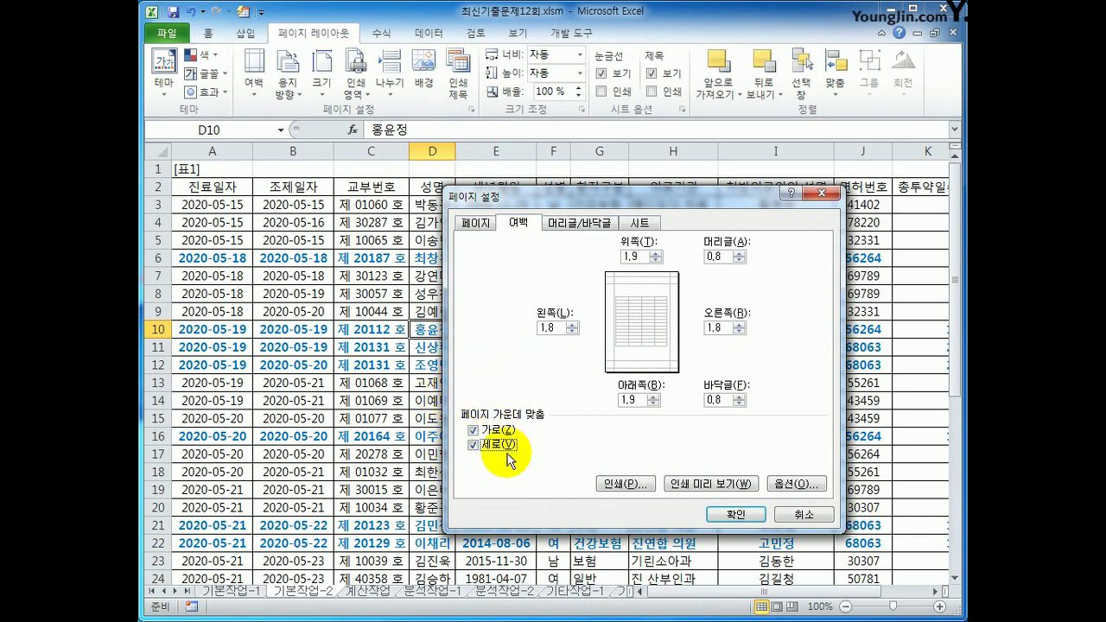
pyautogui.click(597, 225)
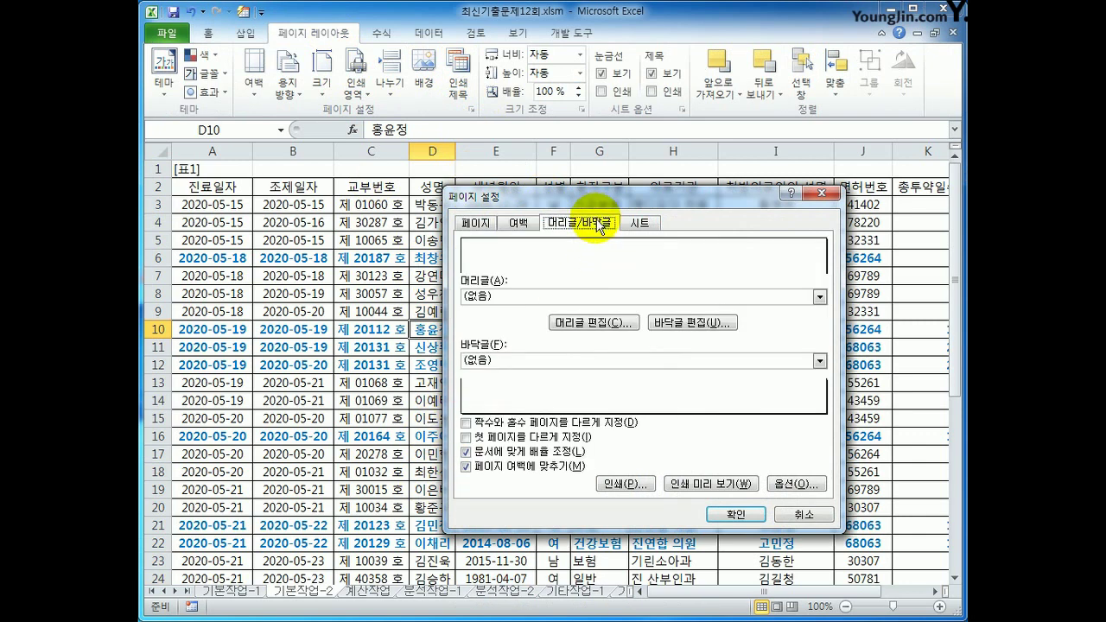
# Set the centre footer to '총 [Number of Pages] 페이지 중 [Page Number] 페이지'
pyautogui.click(676, 325)
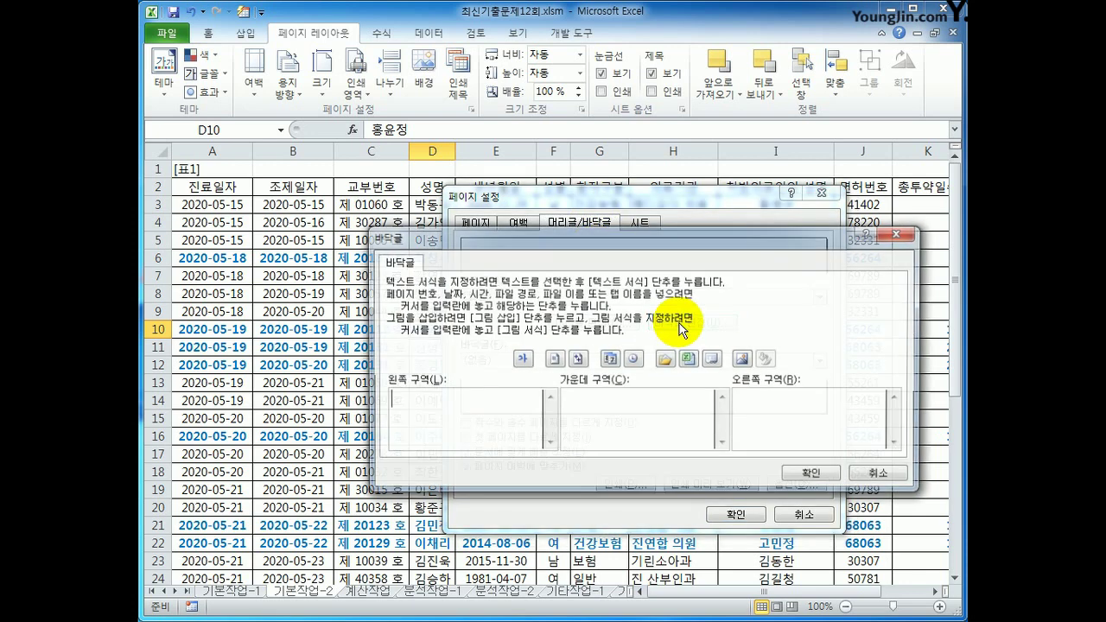
pyautogui.click(616, 417)
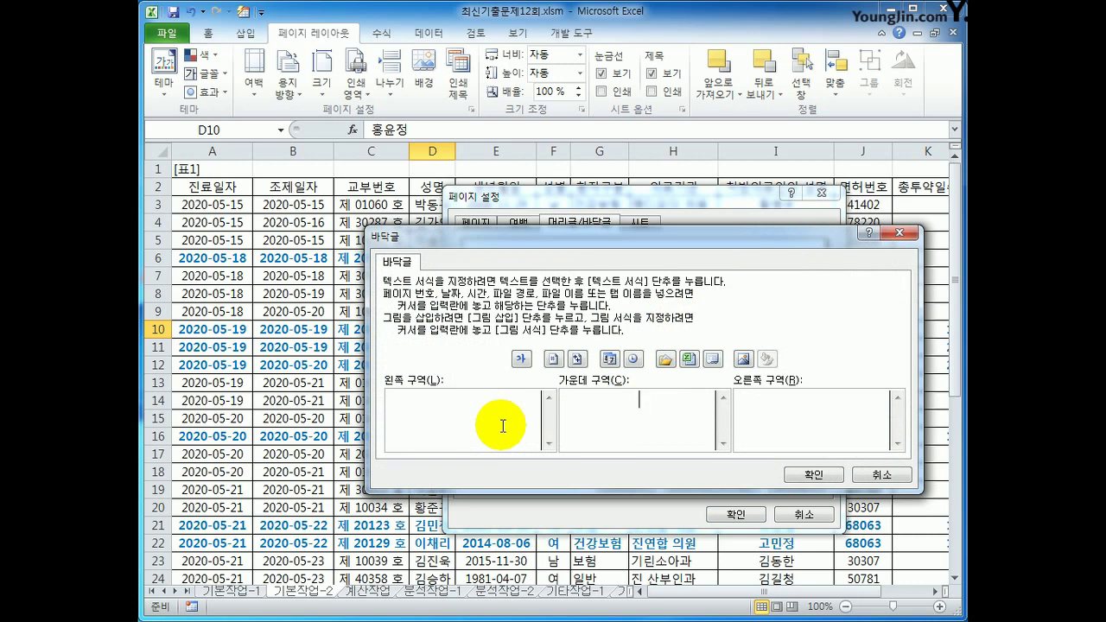
pyautogui.write('총')
pyautogui.click(609, 358)
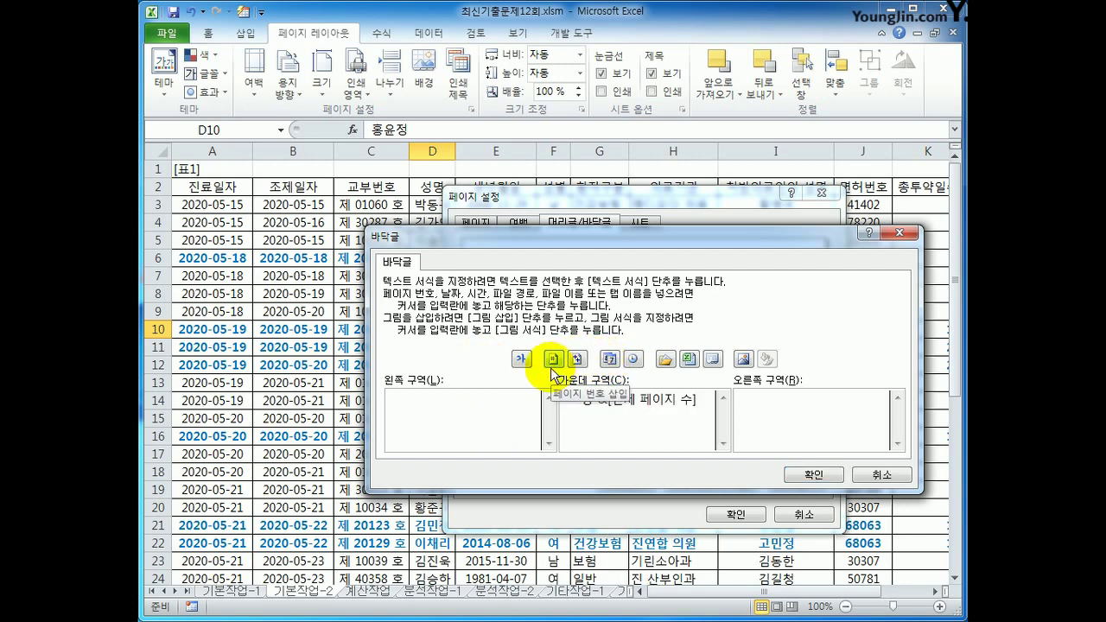
pyautogui.write('페이지')
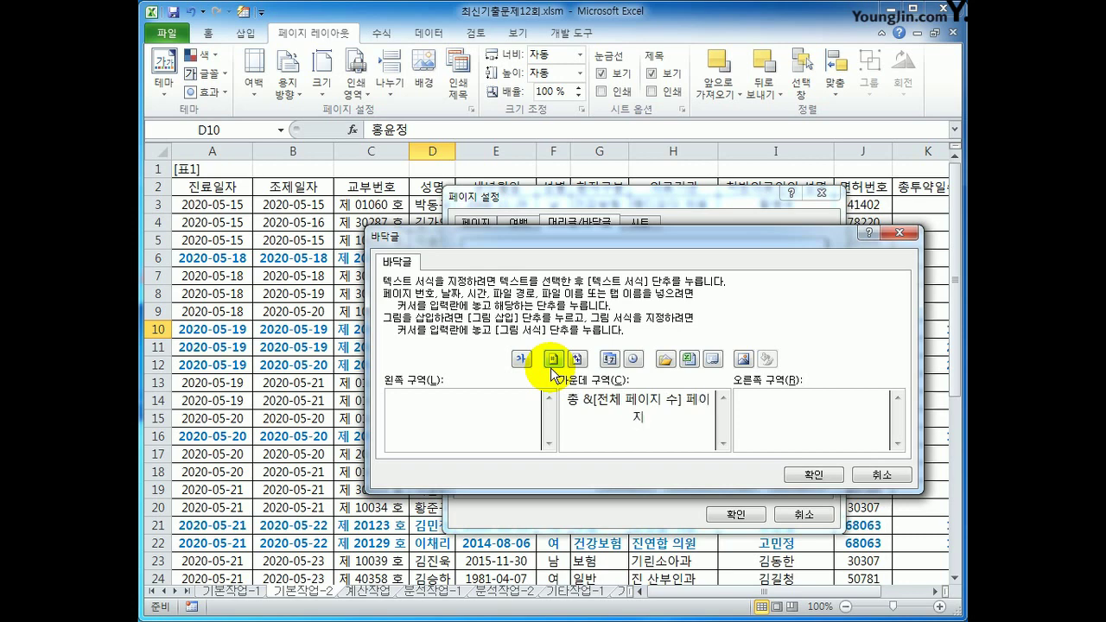
pyautogui.write(' 중')
pyautogui.click(553, 358)
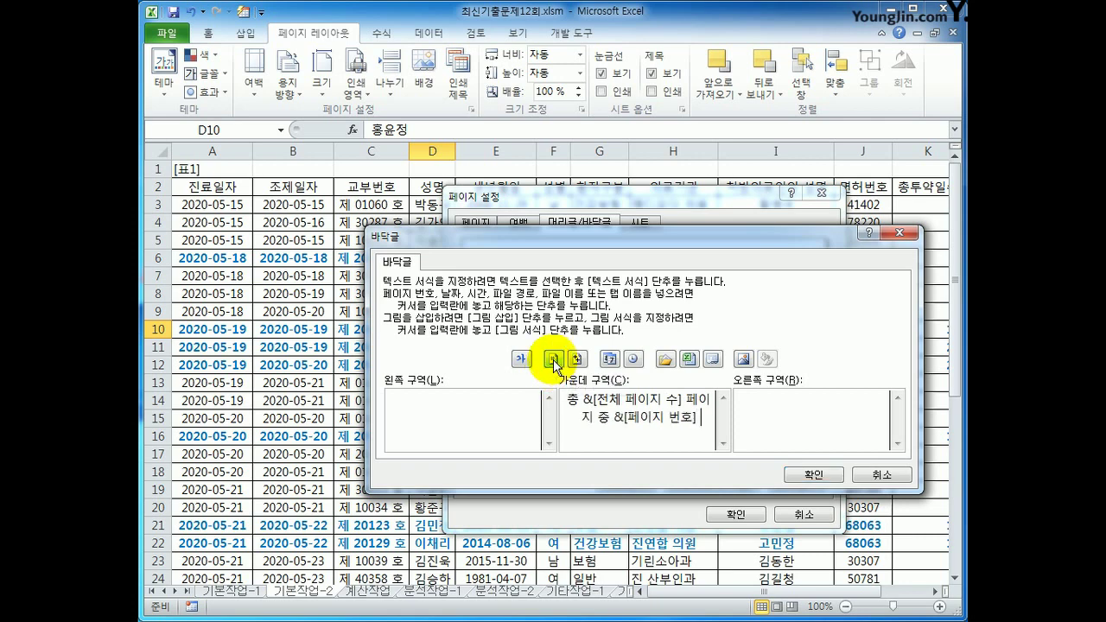
pyautogui.write('페이지')
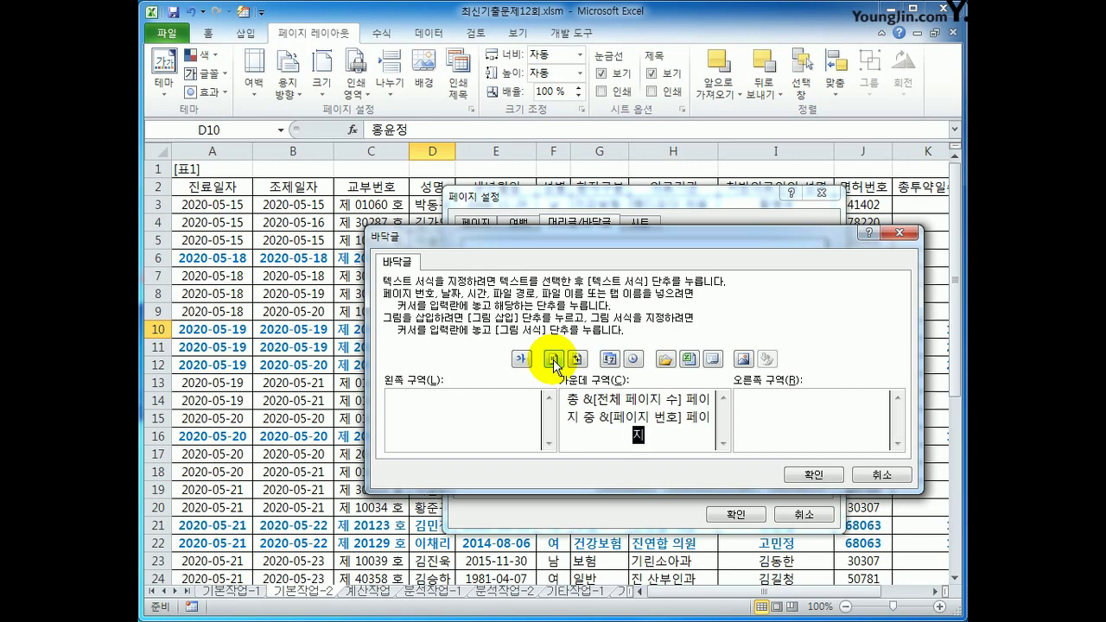
pyautogui.click(787, 475)
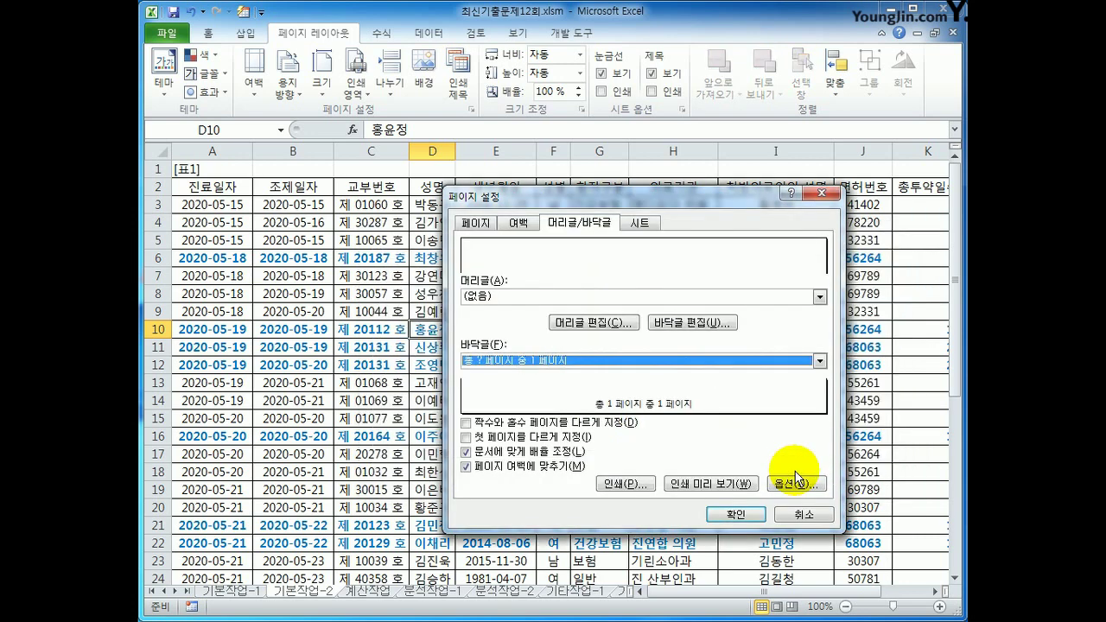
# On the Sheet tab, set the print area to $A$2:$L$24
pyautogui.click(637, 226)
pyautogui.click(574, 245)
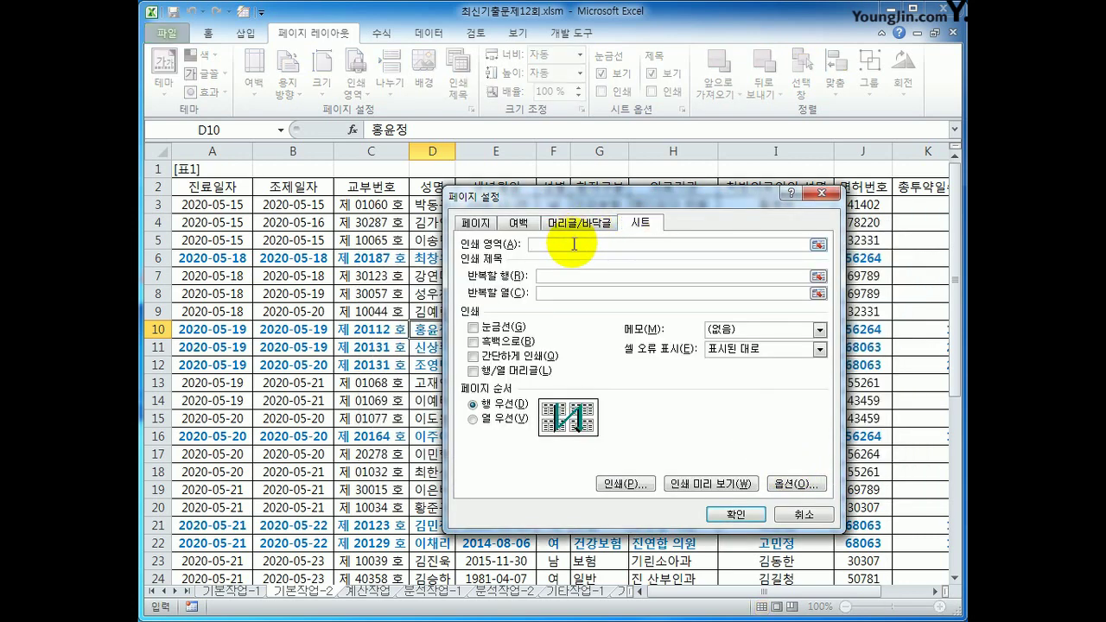
pyautogui.moveTo(197, 187); pyautogui.dragTo(834, 519)
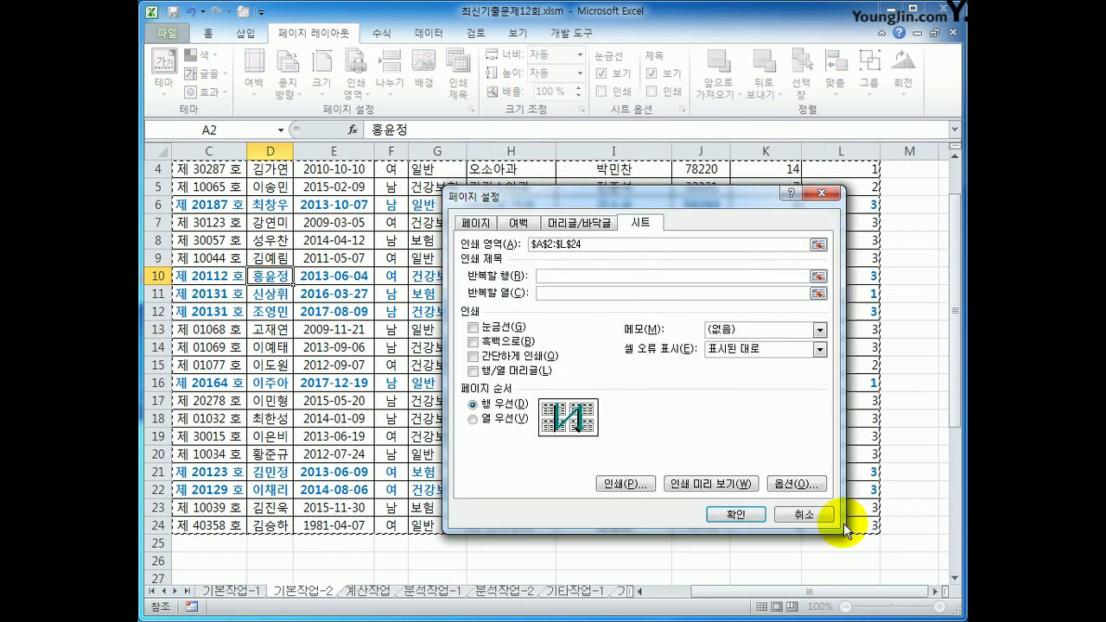
# Repeat column $D:$D at the left of every printed page and apply the setup
pyautogui.click(573, 294)
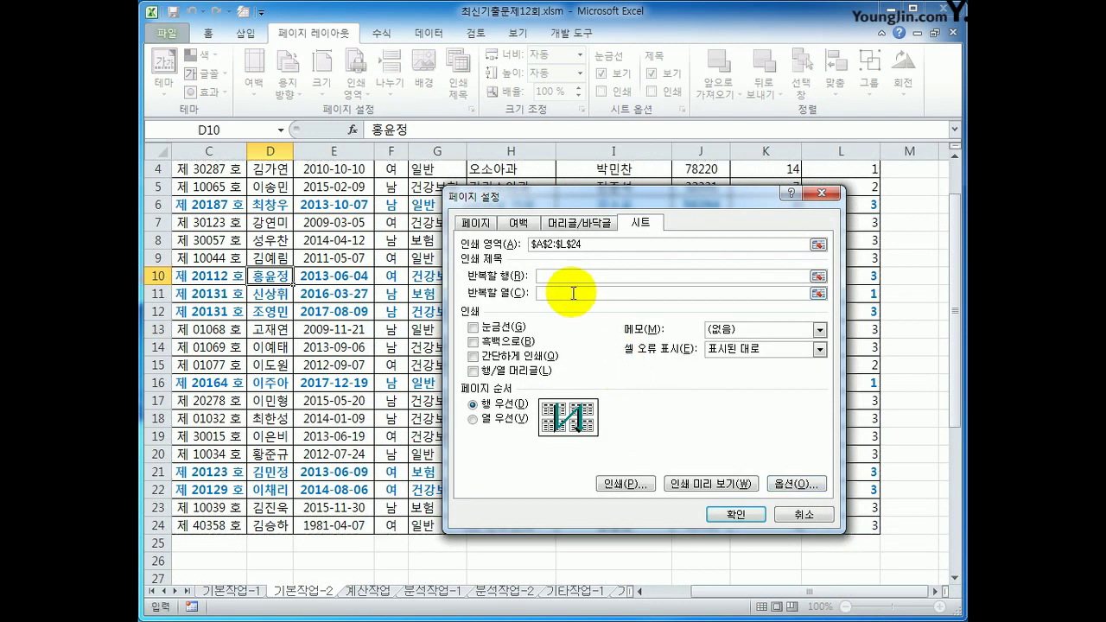
pyautogui.click(425, 151)
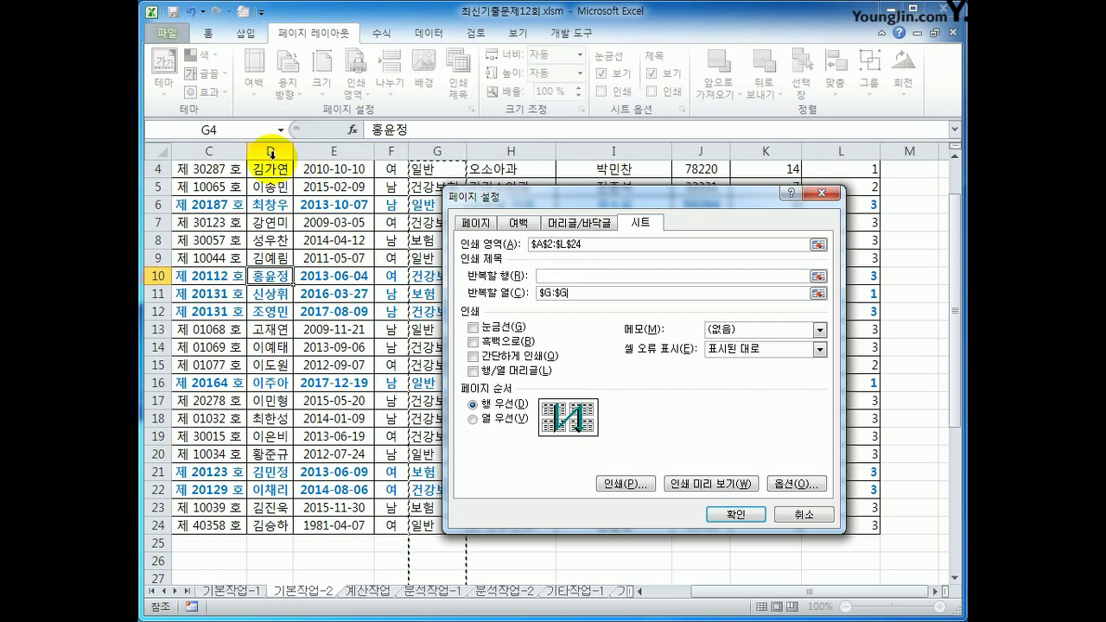
pyautogui.press('BackSpace')
pyautogui.press('BackSpace')
pyautogui.press('BackSpace')
pyautogui.press('BackSpace')
pyautogui.press('BackSpace')
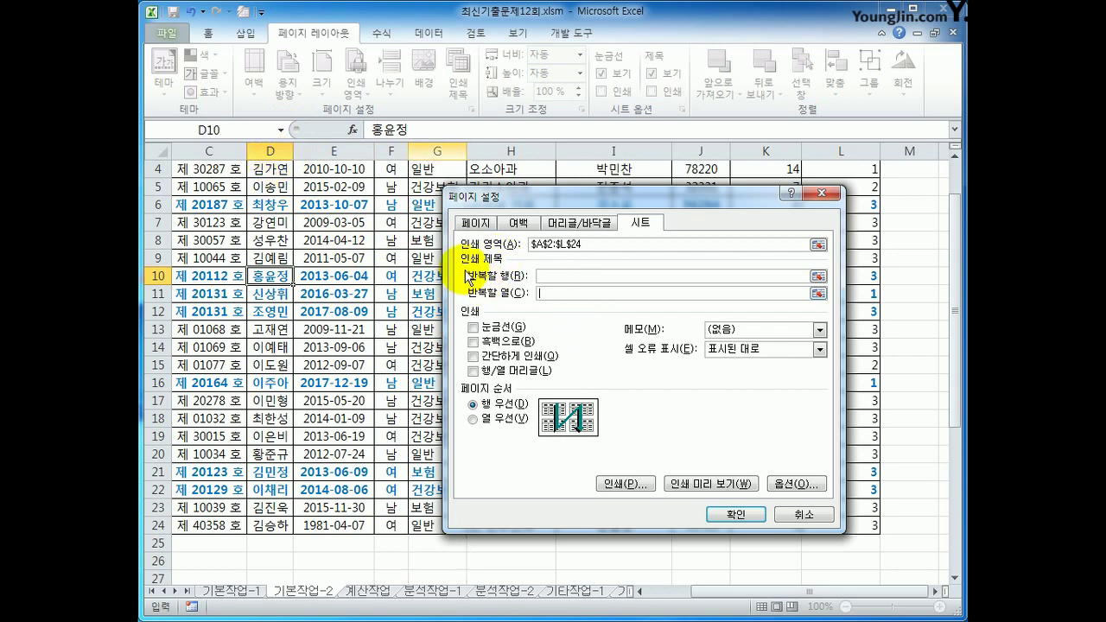
pyautogui.scroll(1, 277, 172)
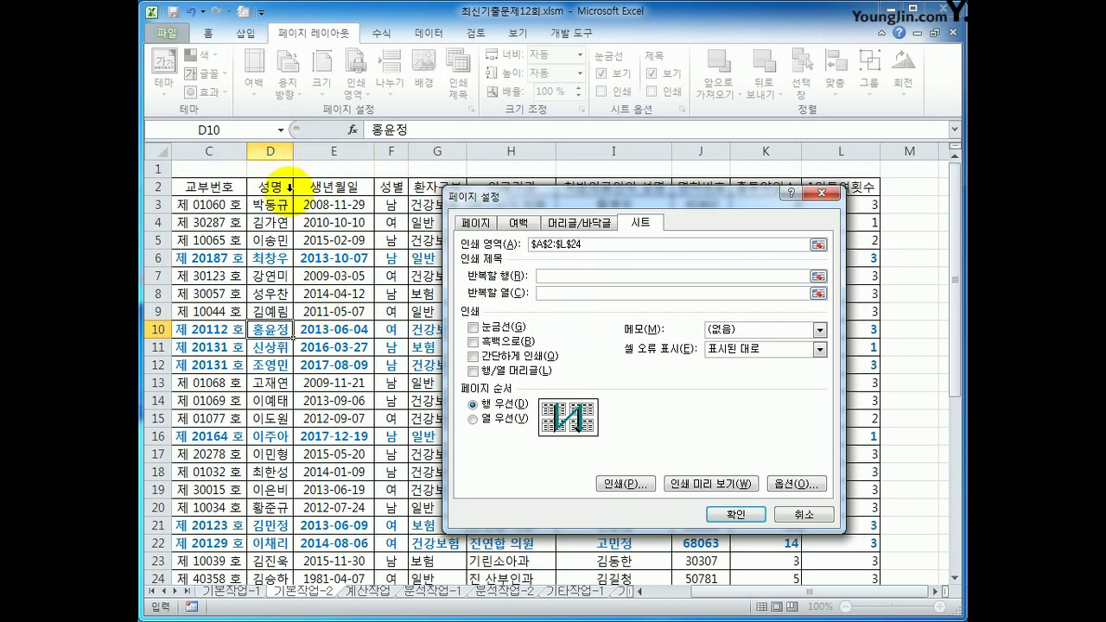
pyautogui.click(269, 151)
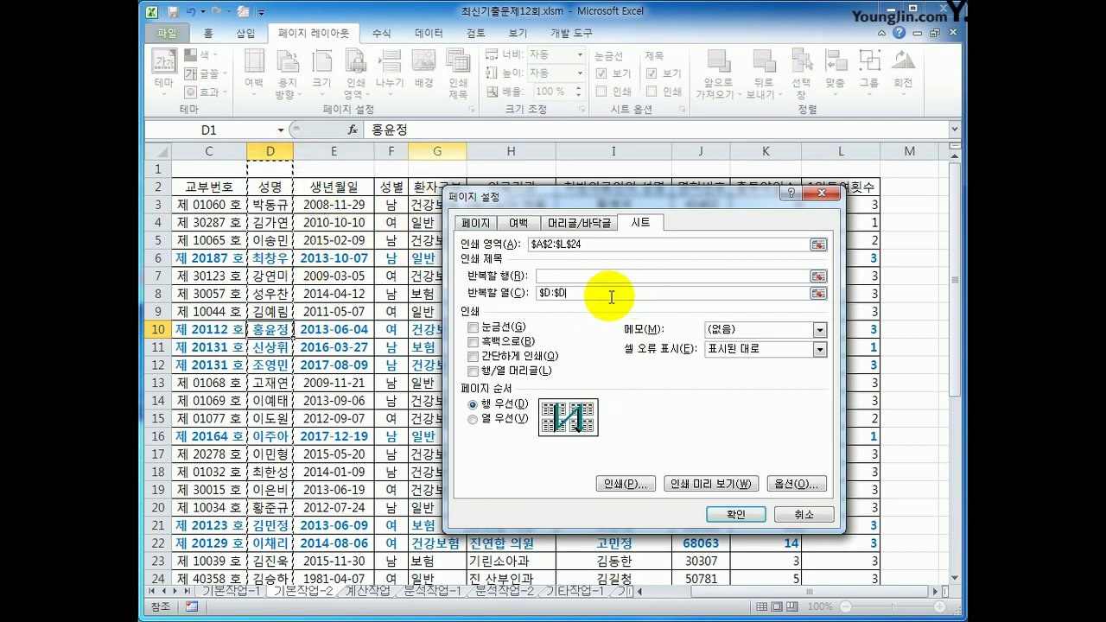
pyautogui.click(720, 518)
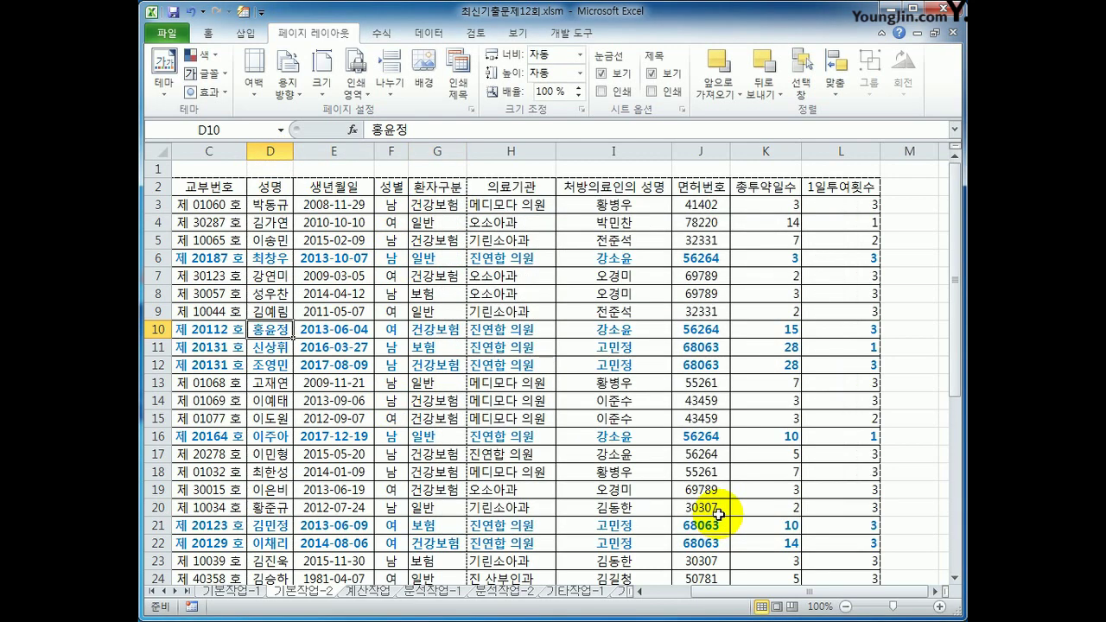
# Insert a page break before the 환자구분 column at G2
pyautogui.click(445, 186)
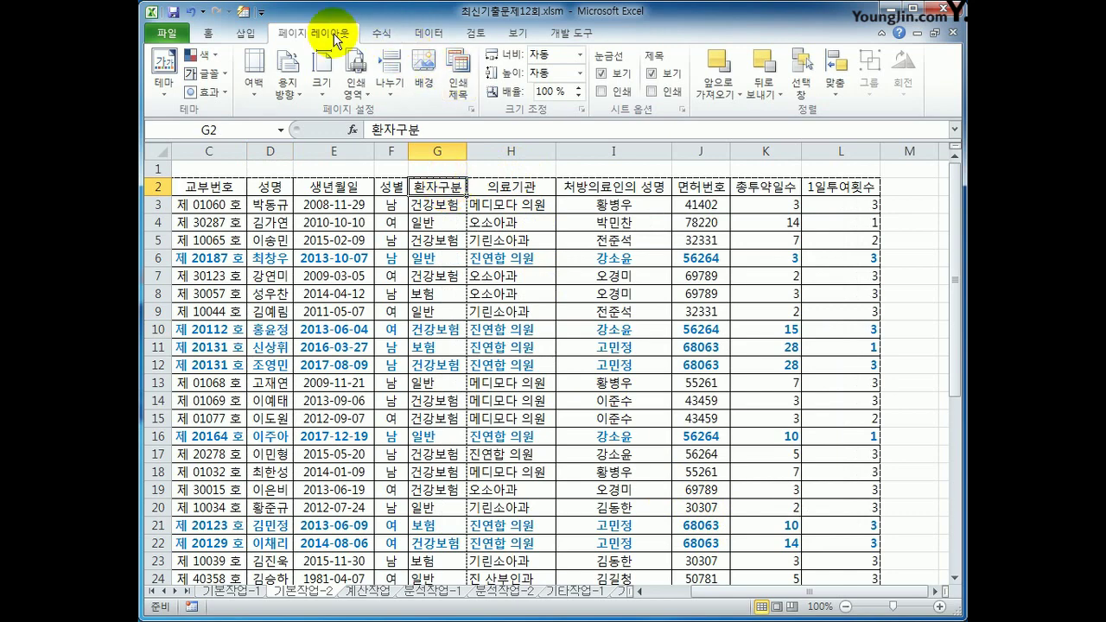
pyautogui.click(390, 78)
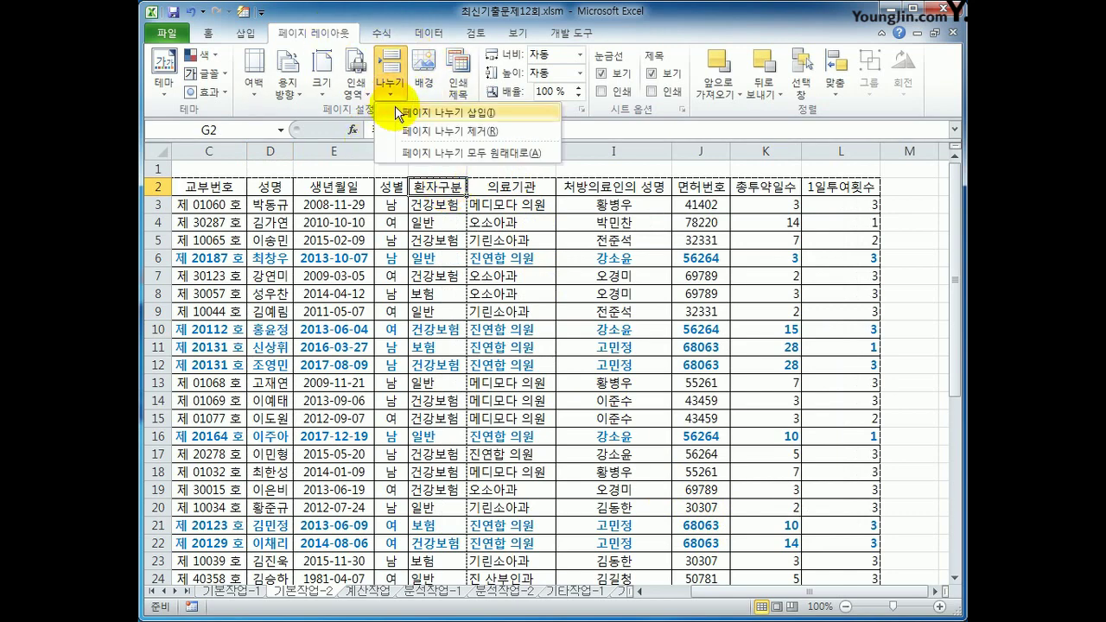
pyautogui.click(403, 113)
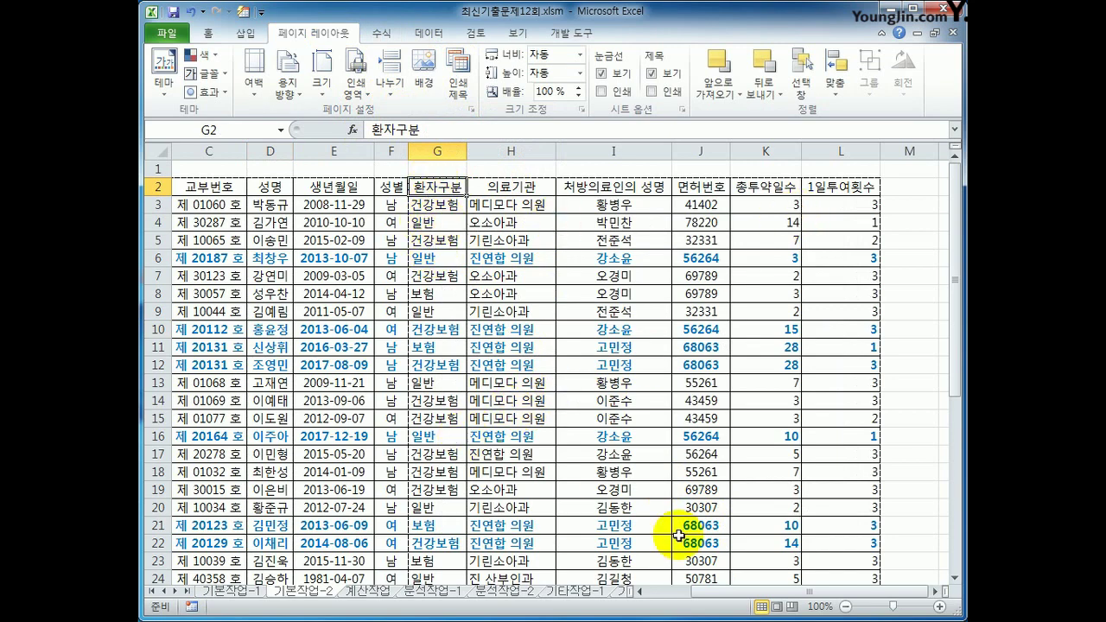
pyautogui.moveTo(834, 591); pyautogui.dragTo(752, 595)
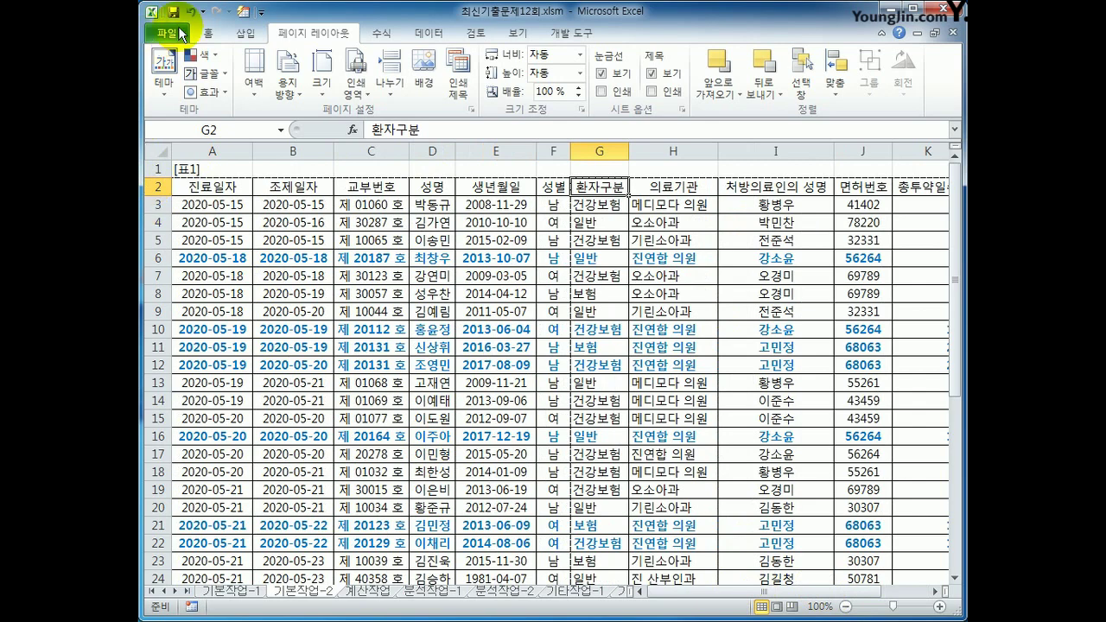
# Check printed pages 1 and 2 in the print preview, then return to the sheet
pyautogui.click(167, 32)
pyautogui.click(193, 251)
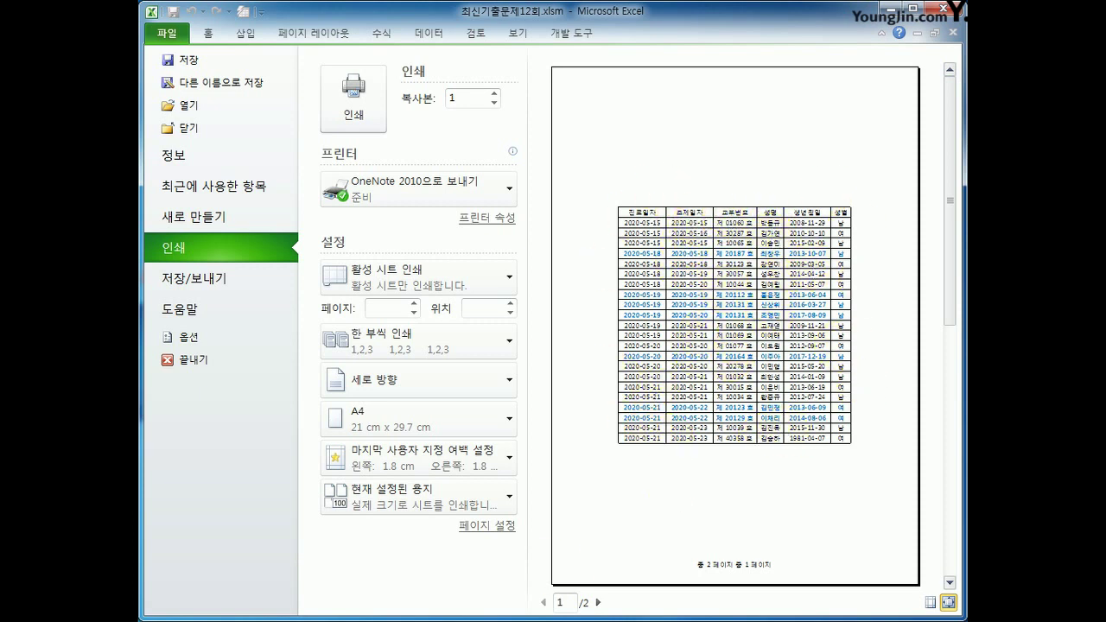
pyautogui.click(597, 602)
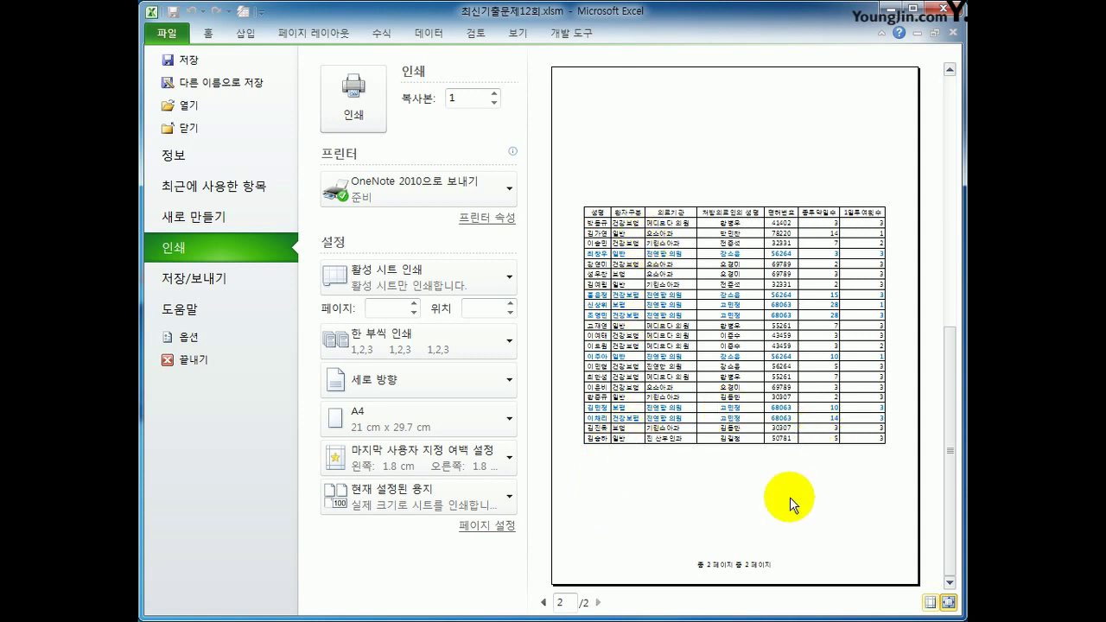
pyautogui.click(544, 602)
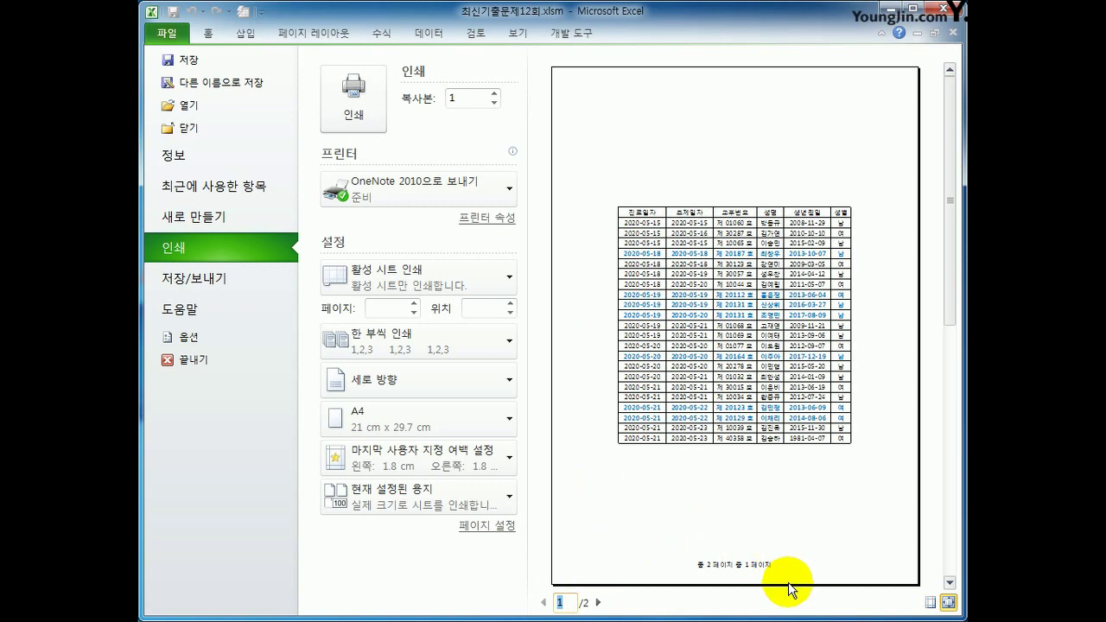
pyautogui.click(209, 36)
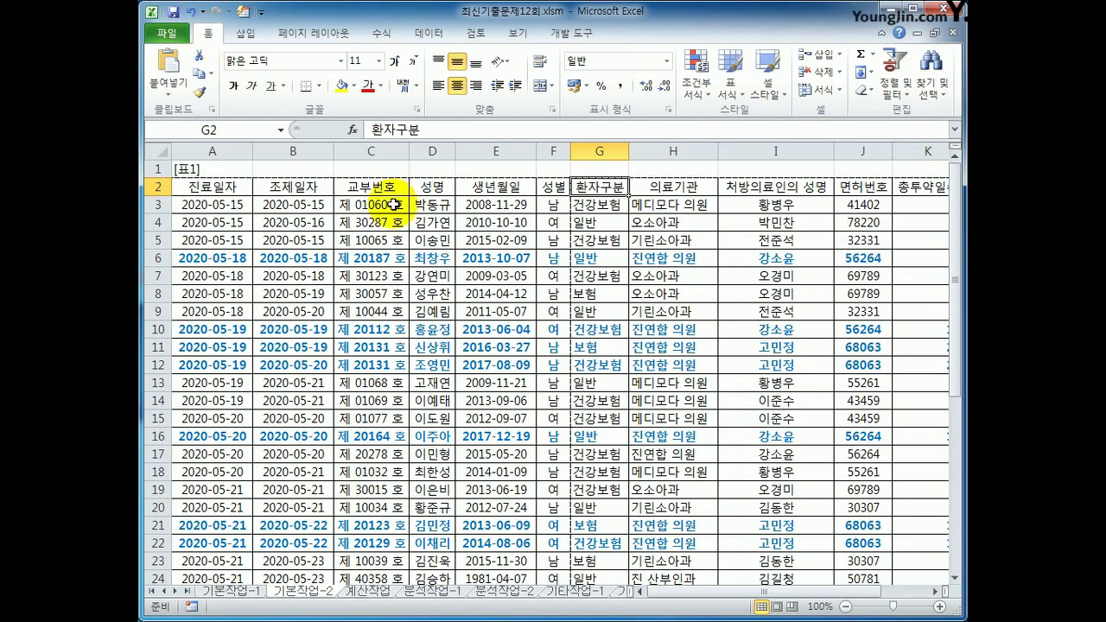
# On the 계산작업 sheet, enter =TEXT(D3,"yymmdd-") in F3
pyautogui.click(367, 593)
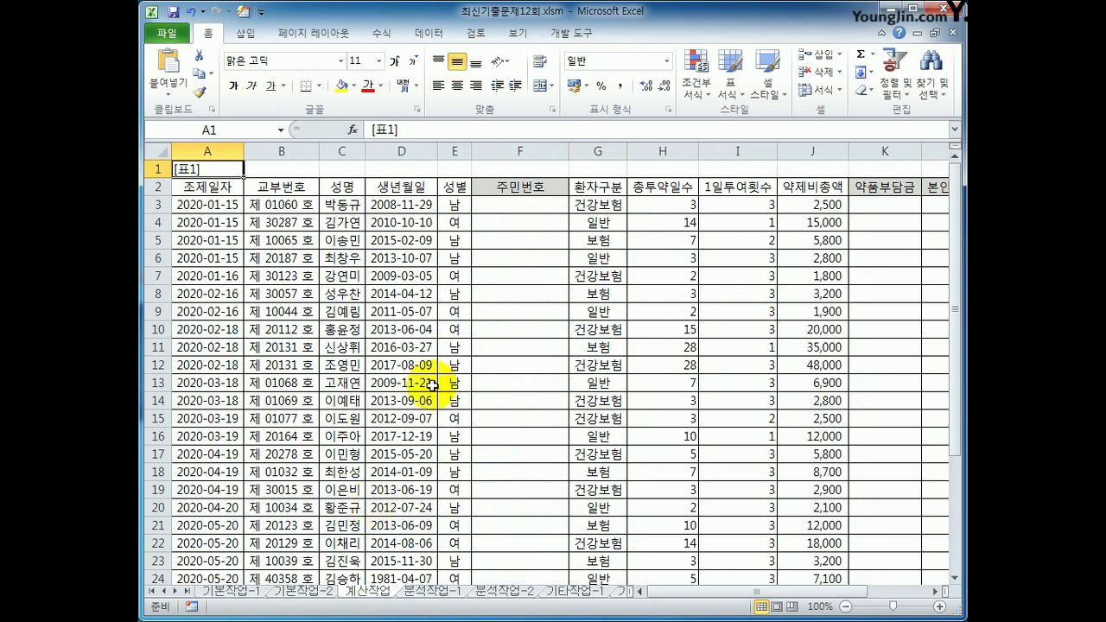
pyautogui.click(513, 203)
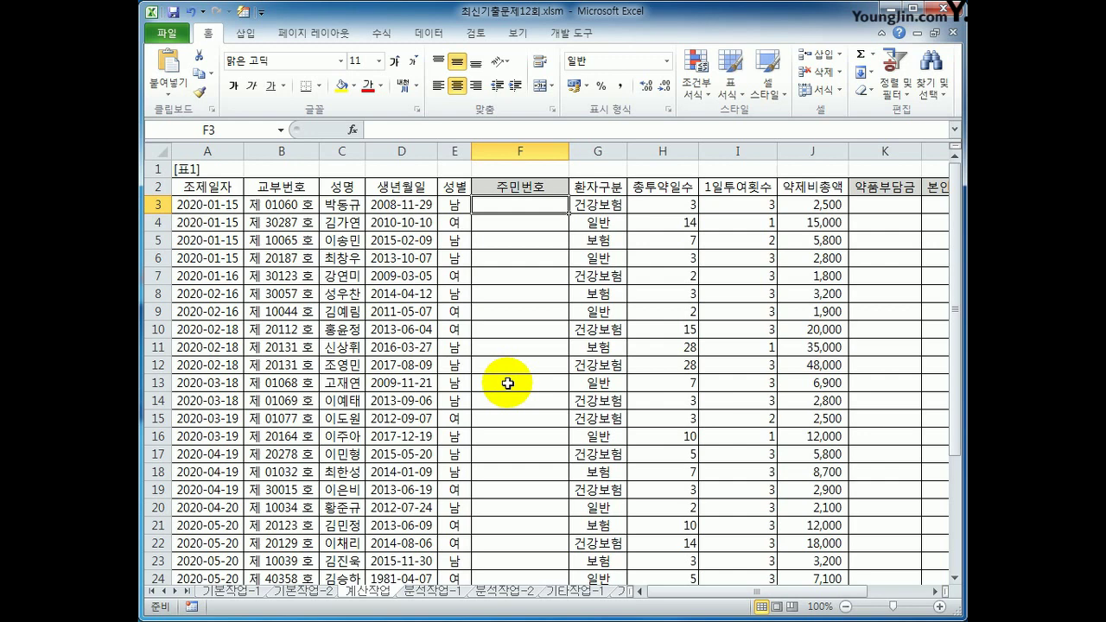
pyautogui.click(408, 205)
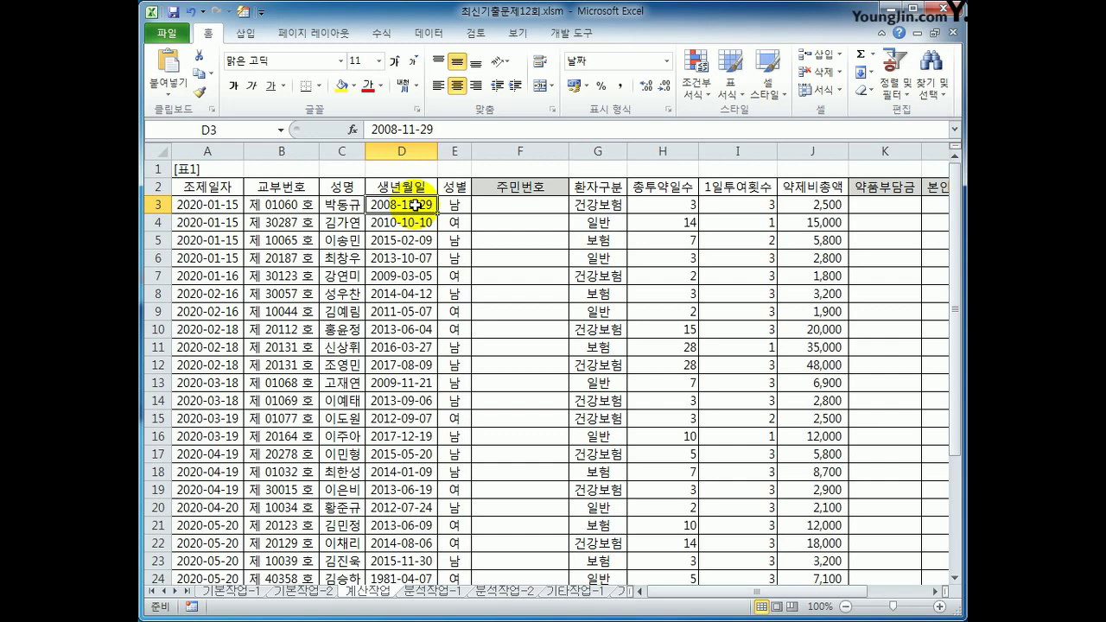
pyautogui.click(508, 207)
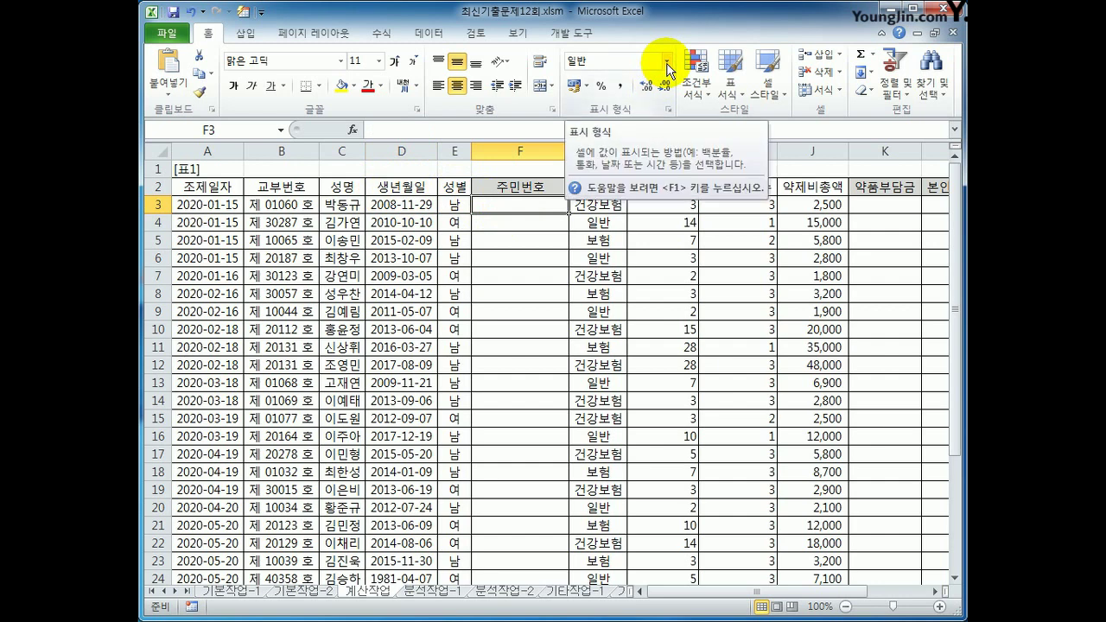
pyautogui.write('=')
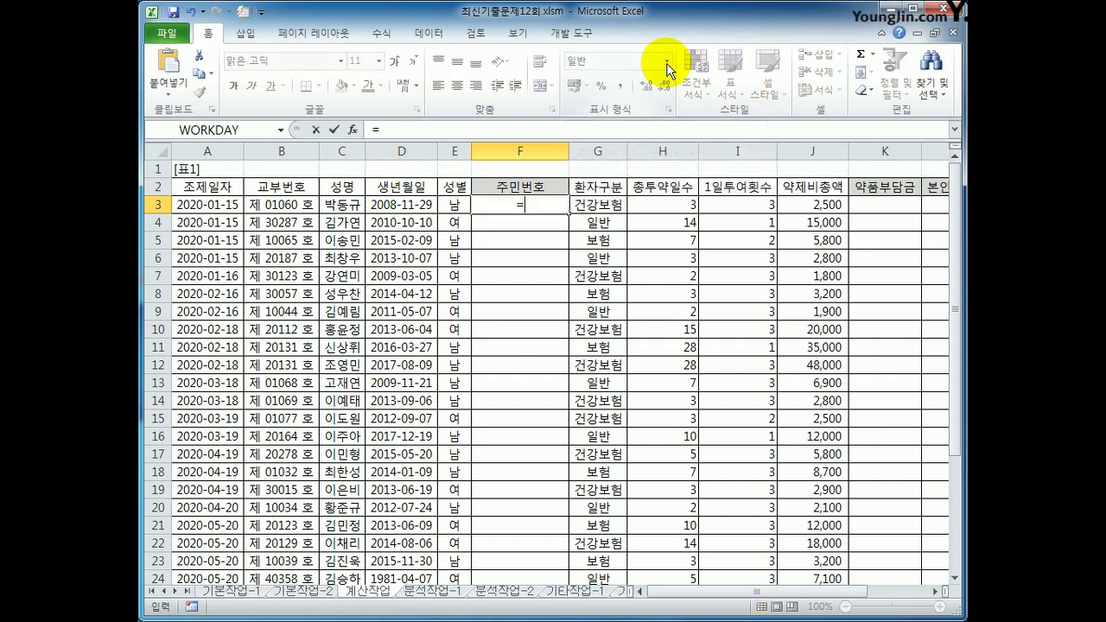
pyautogui.write('ㅅ')
pyautogui.press('BackSpace')
pyautogui.write('text(')
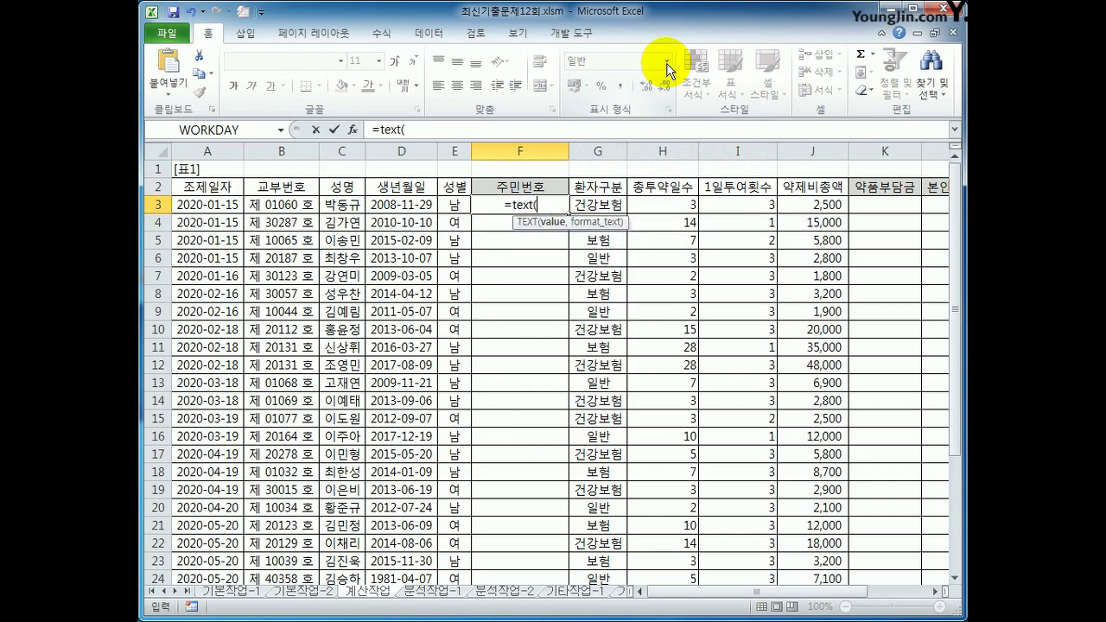
pyautogui.press('Left')
pyautogui.press('Left')
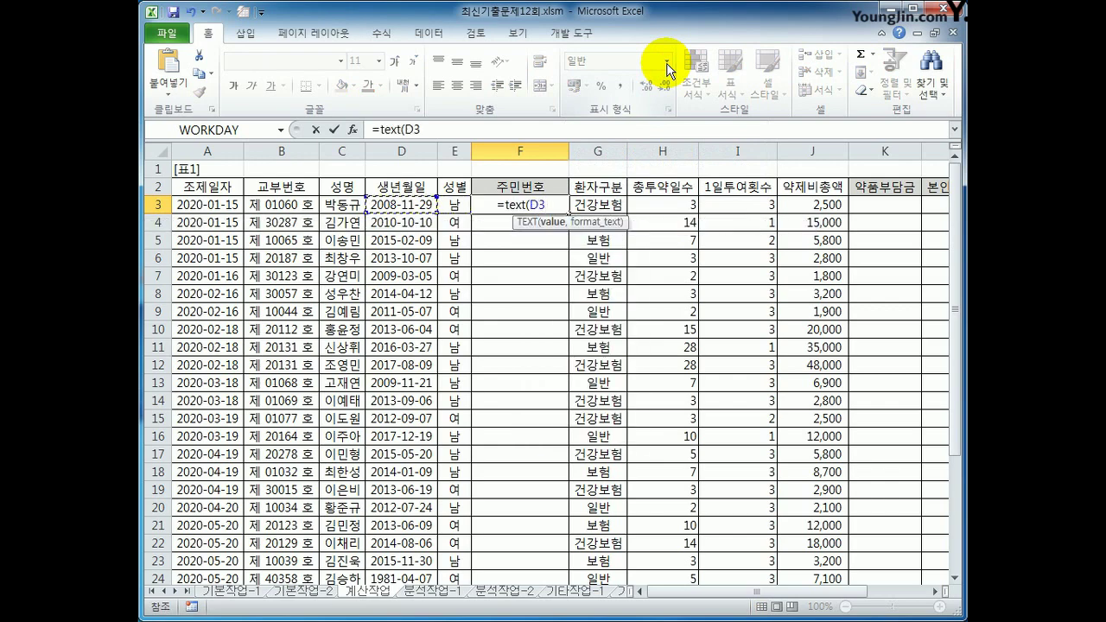
pyautogui.write(',')
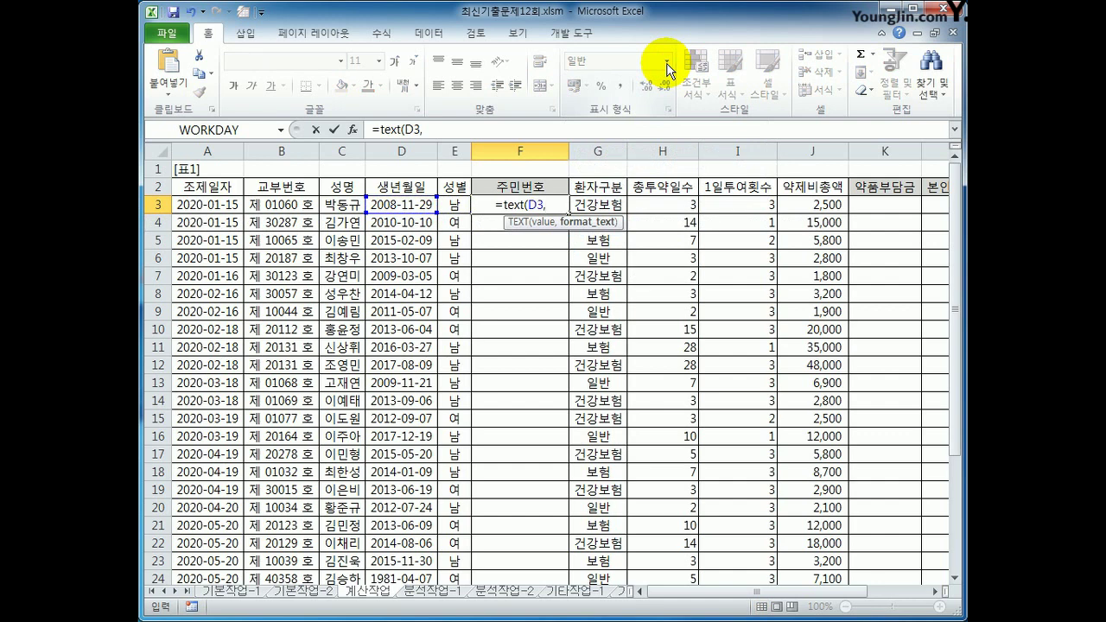
pyautogui.write('"')
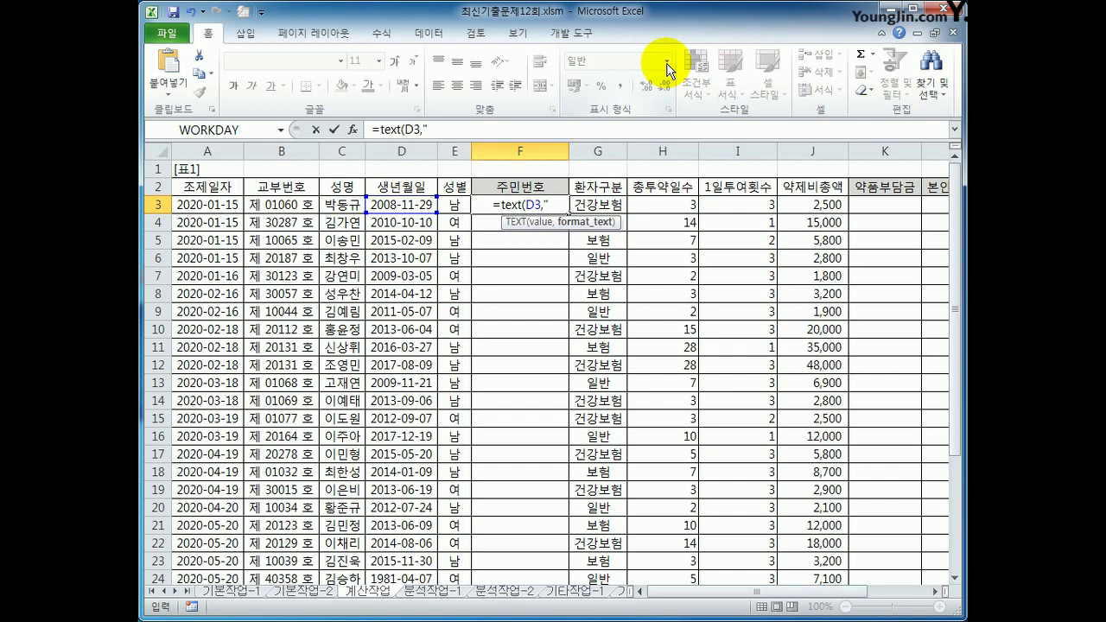
pyautogui.write('yymmdd')
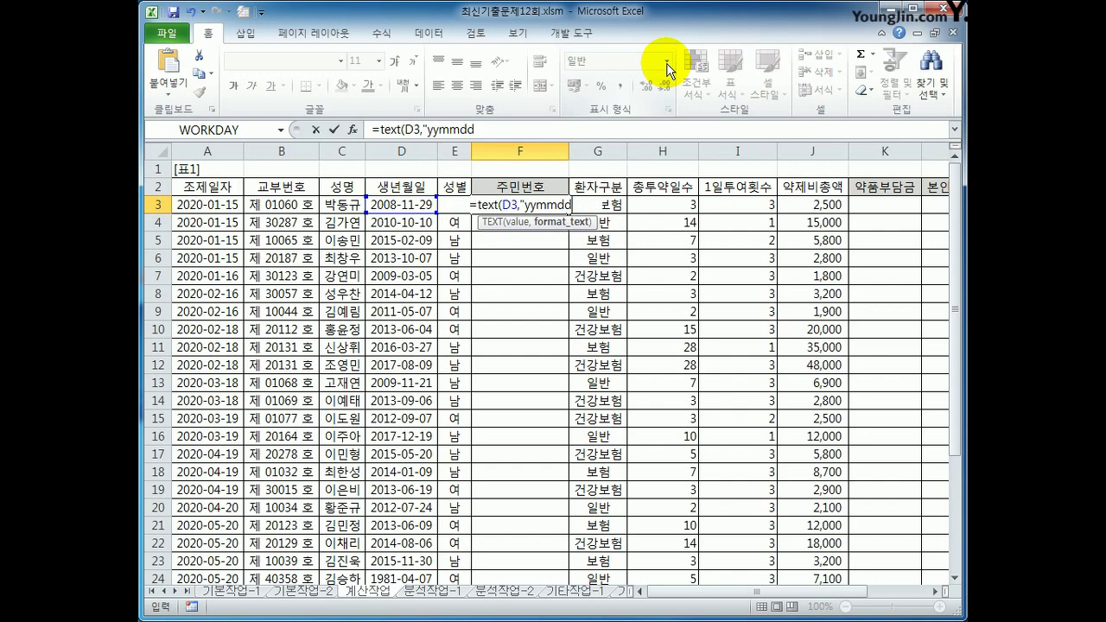
pyautogui.write('-')
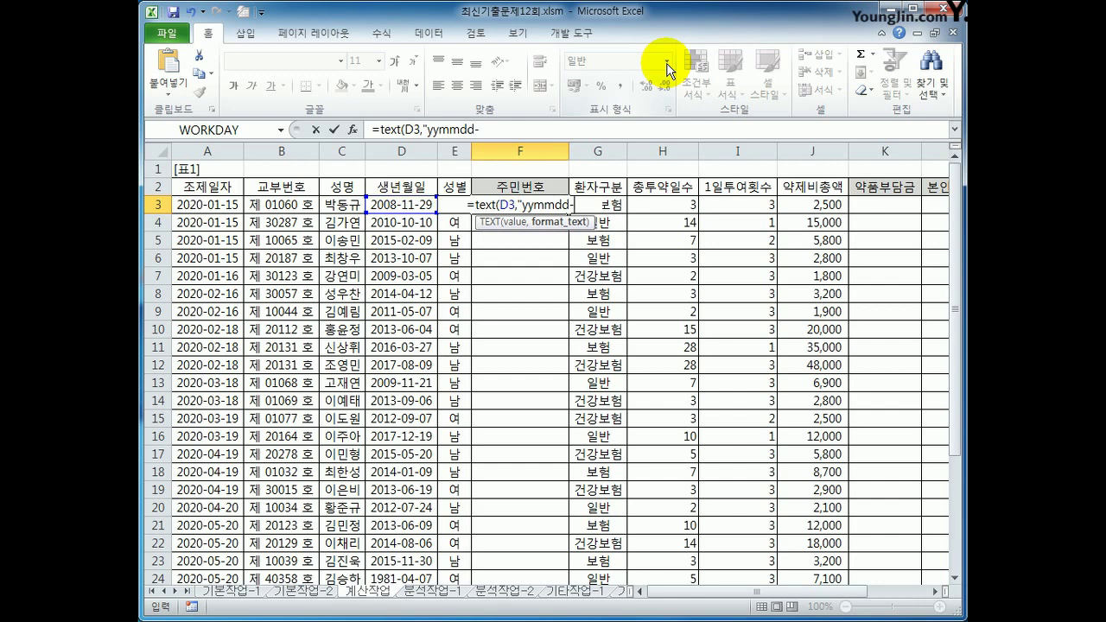
pyautogui.write('"')
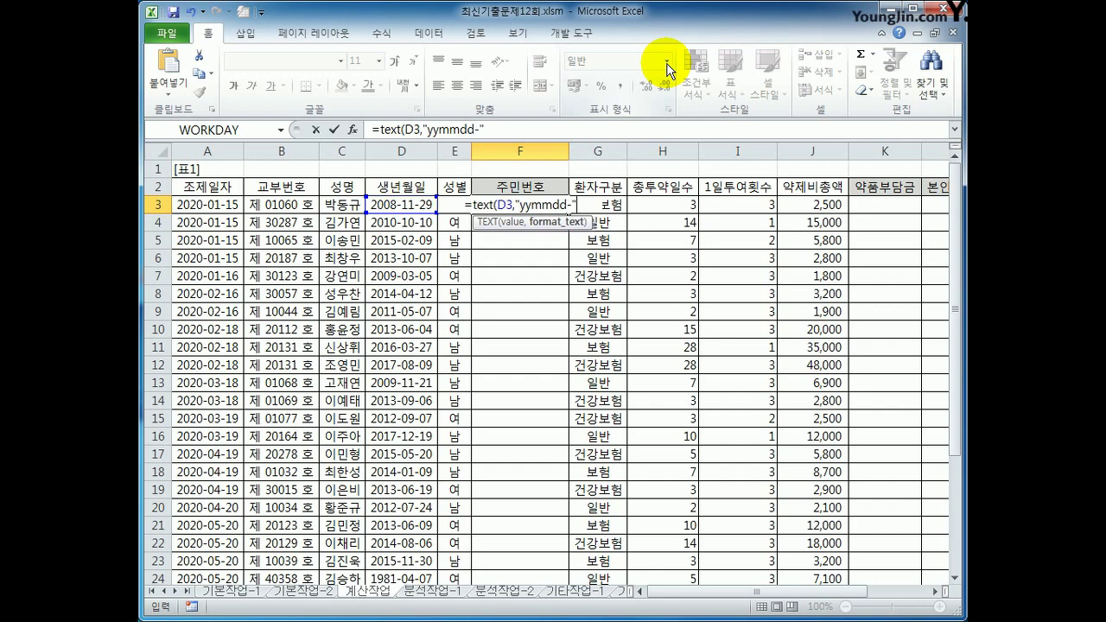
pyautogui.write(')')
pyautogui.press('Return')
pyautogui.press('Up')
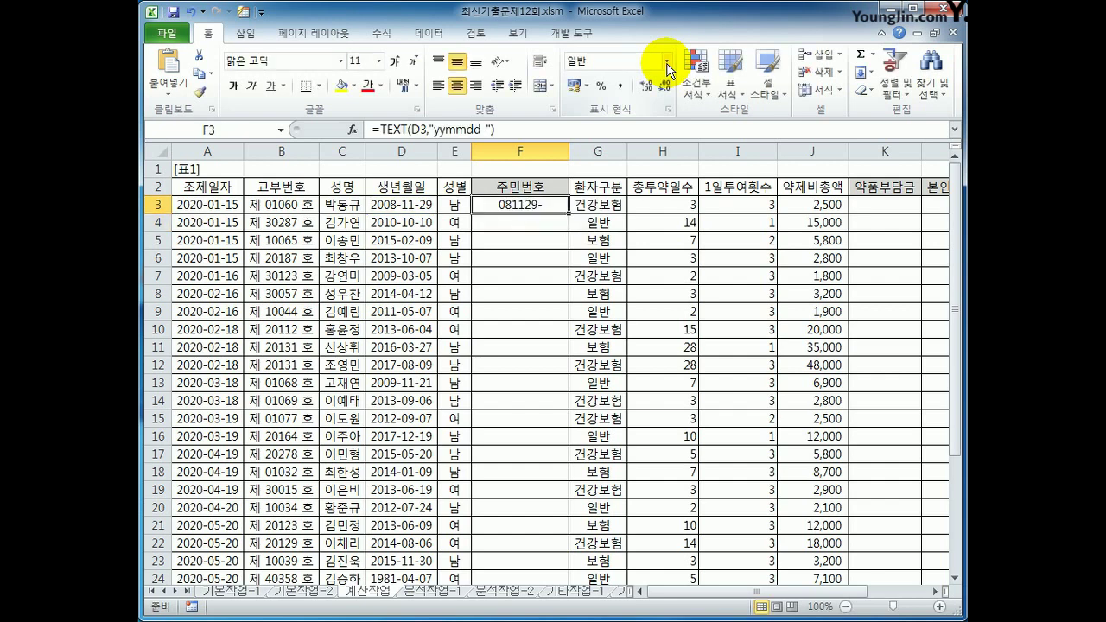
# Append &IF(E3="남",IF(YEAR(D3)>=2000,3,1) for the male digit to the F3 formula
pyautogui.click(399, 207)
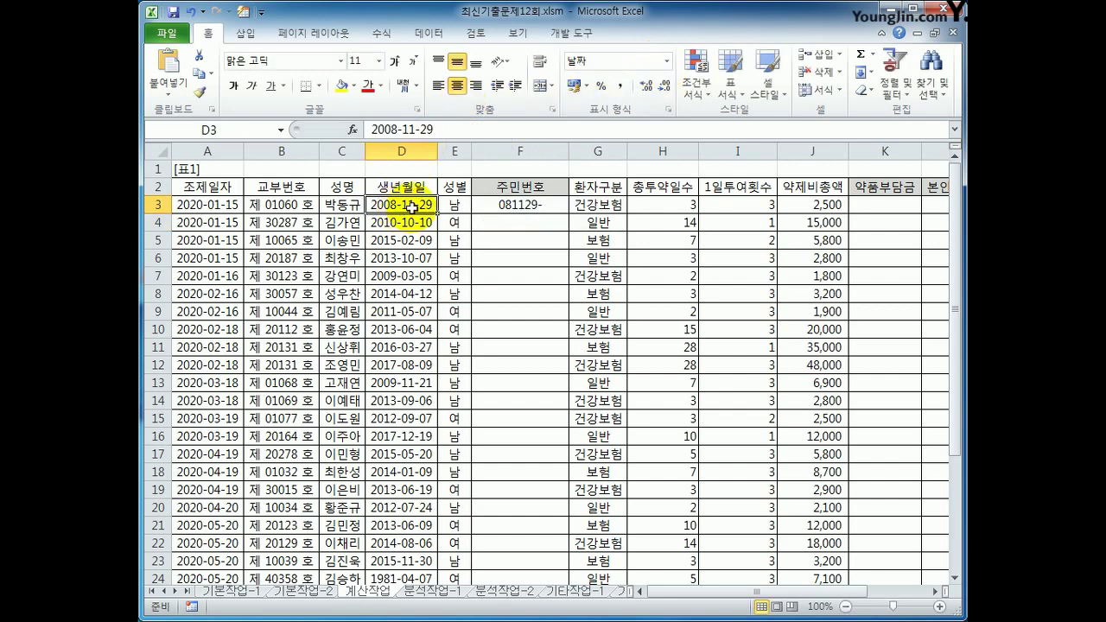
pyautogui.click(535, 203)
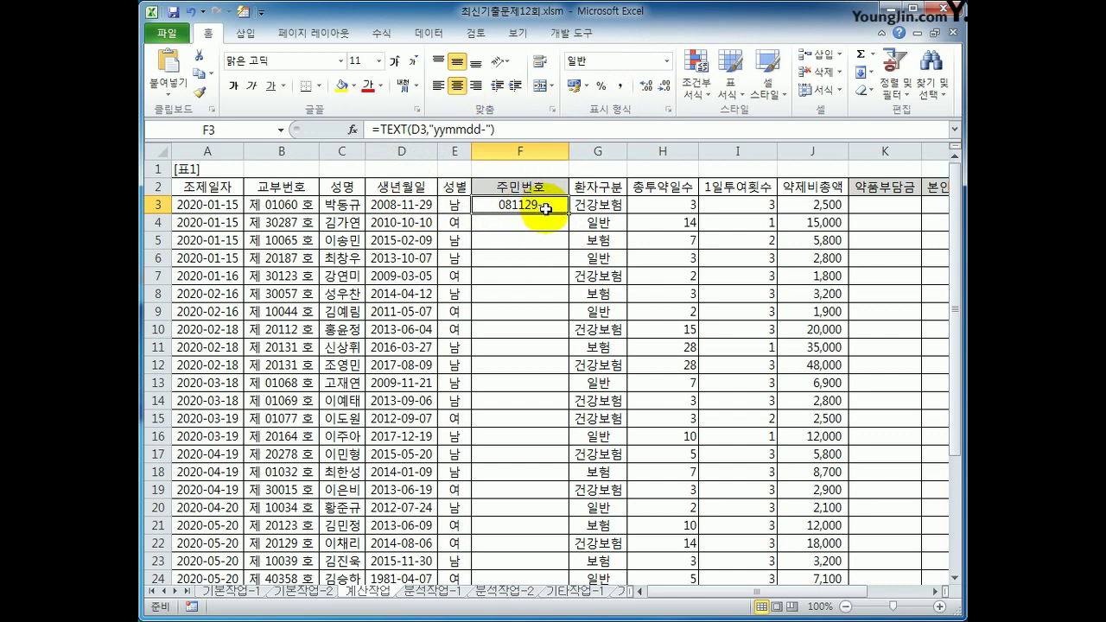
pyautogui.click(511, 128)
pyautogui.write('&')
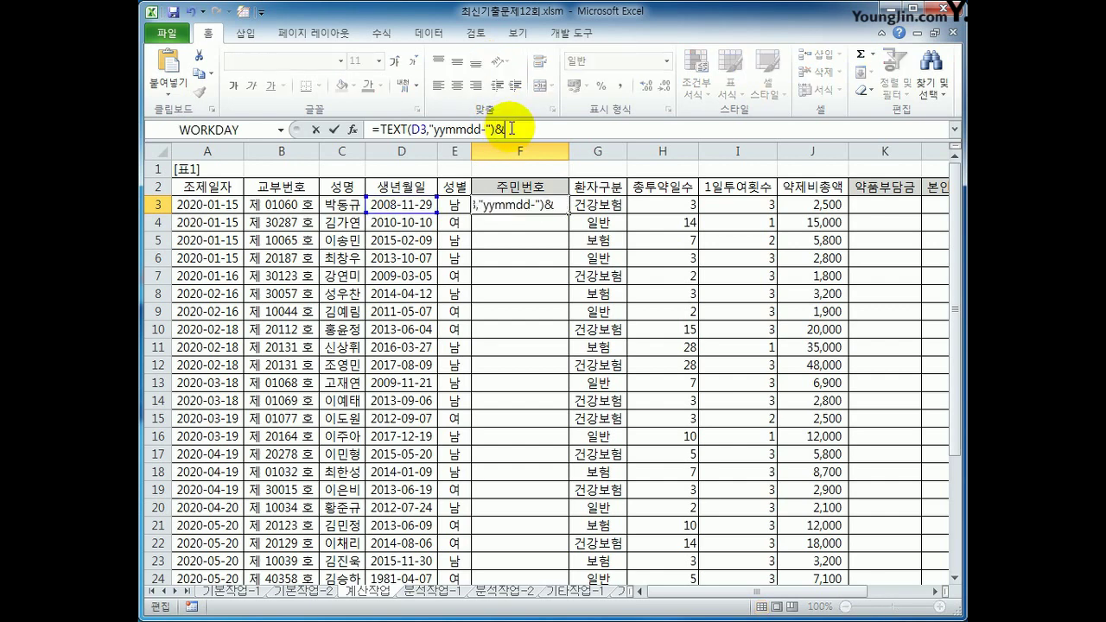
pyautogui.write('ㅑ')
pyautogui.press('BackSpace')
pyautogui.write('if(')
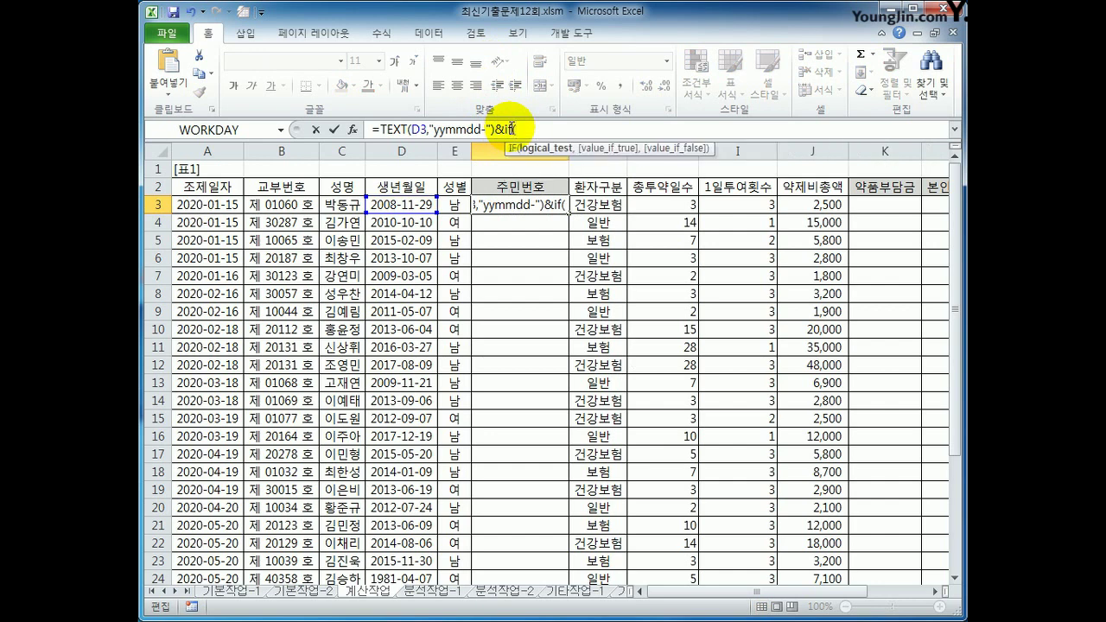
pyautogui.click(454, 205)
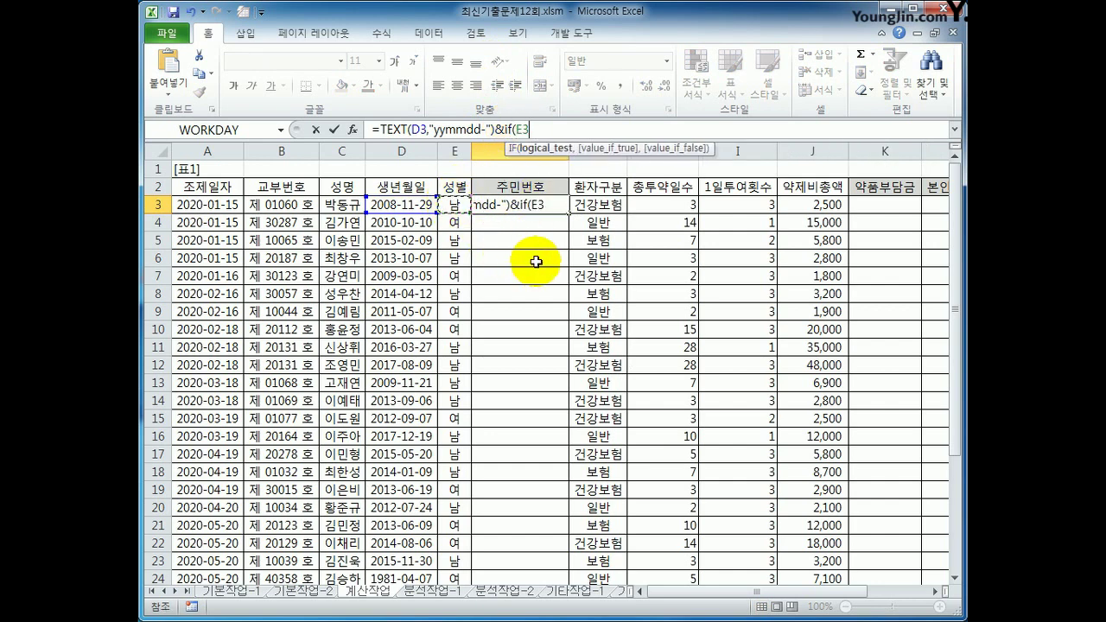
pyautogui.write('="남"')
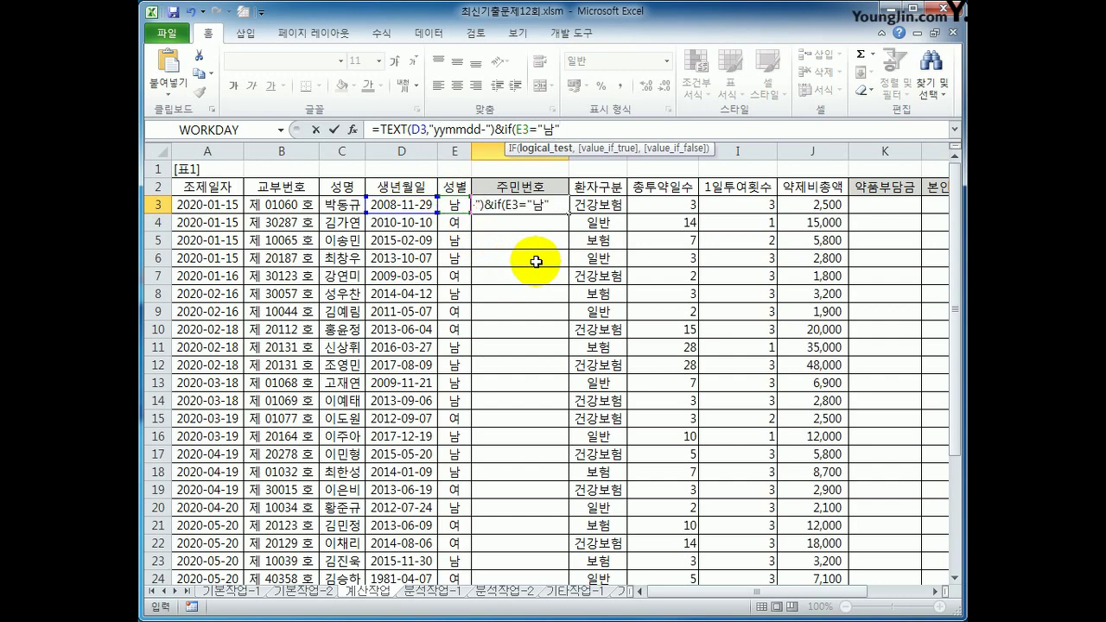
pyautogui.write(',')
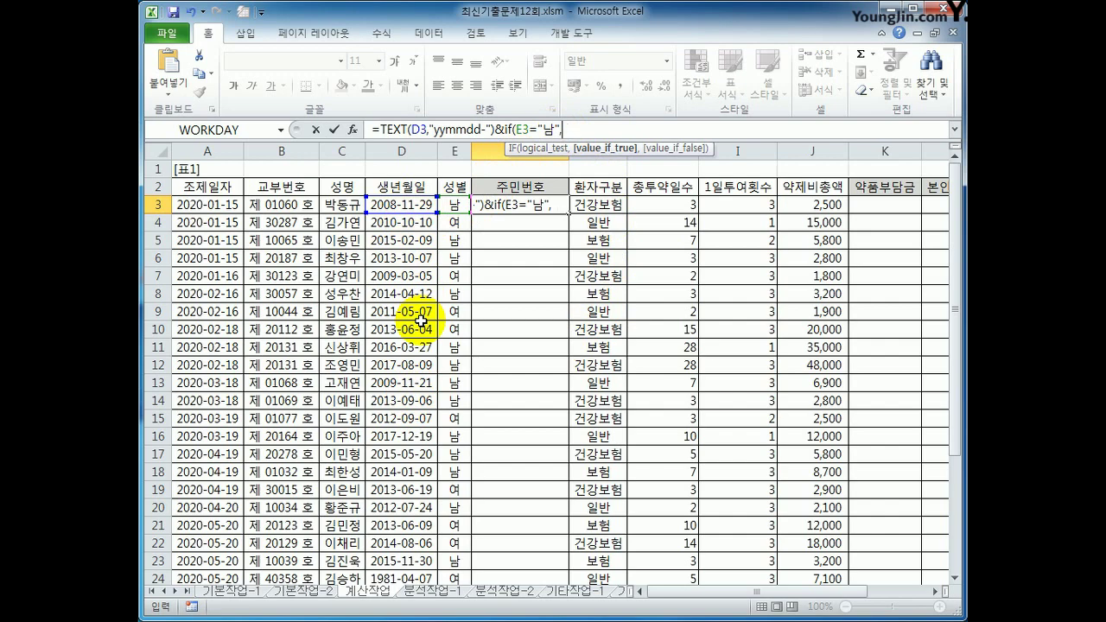
pyautogui.write('if(year(')
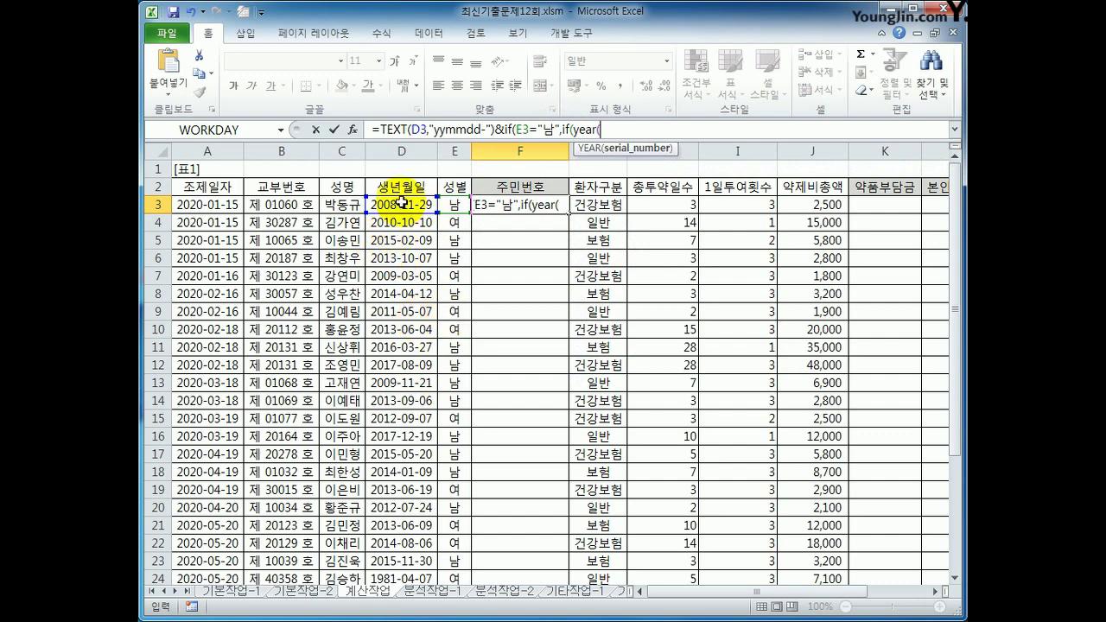
pyautogui.click(404, 202)
pyautogui.write(')')
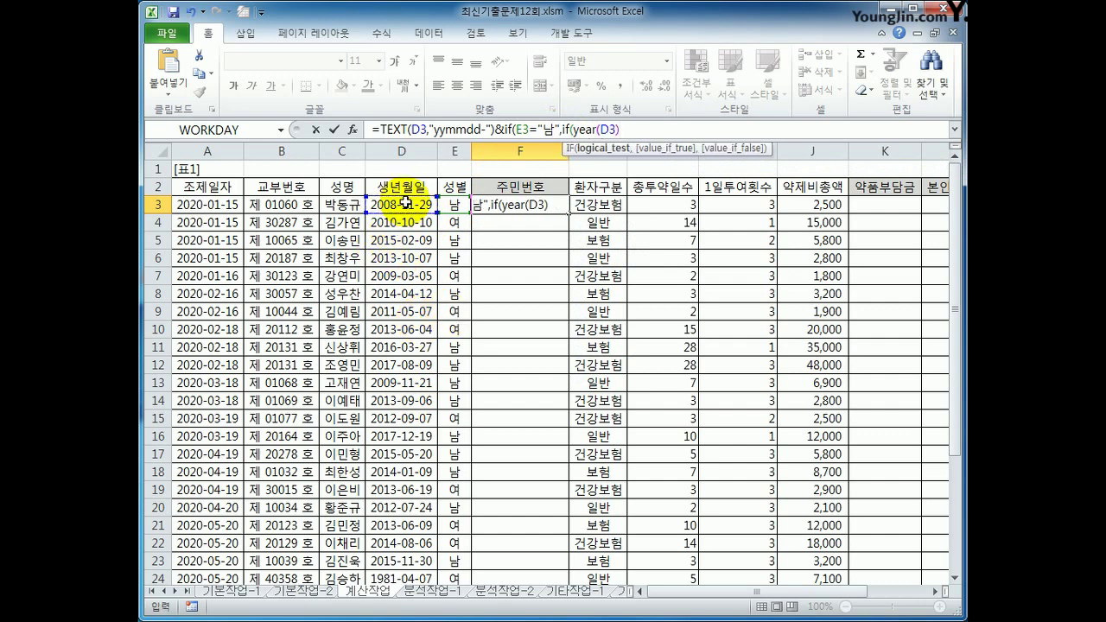
pyautogui.write('>=2000')
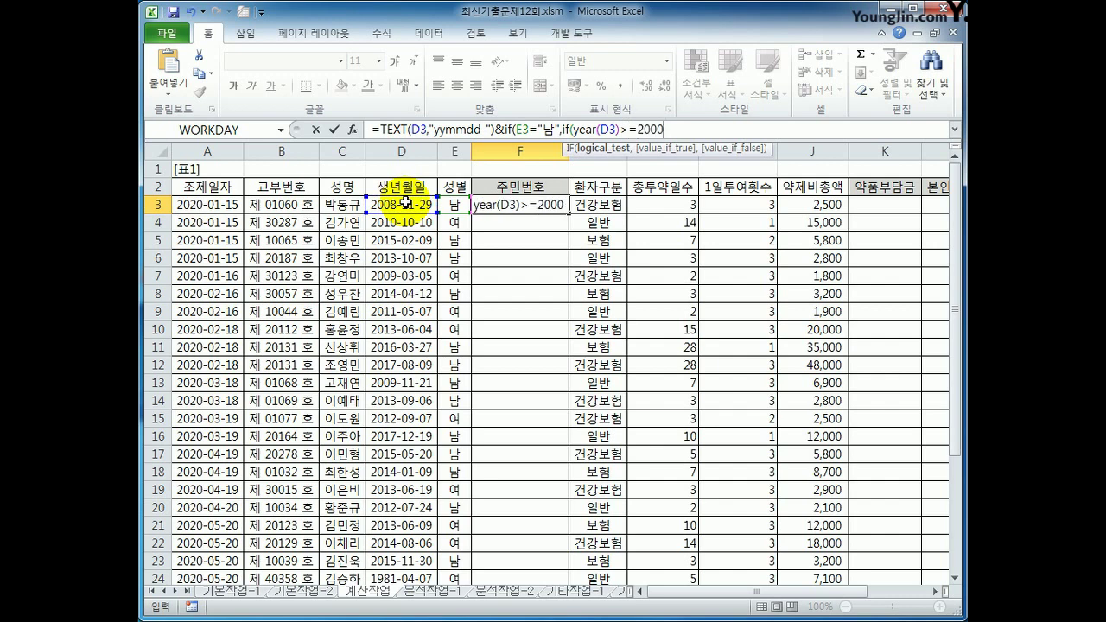
pyautogui.write(',3,')
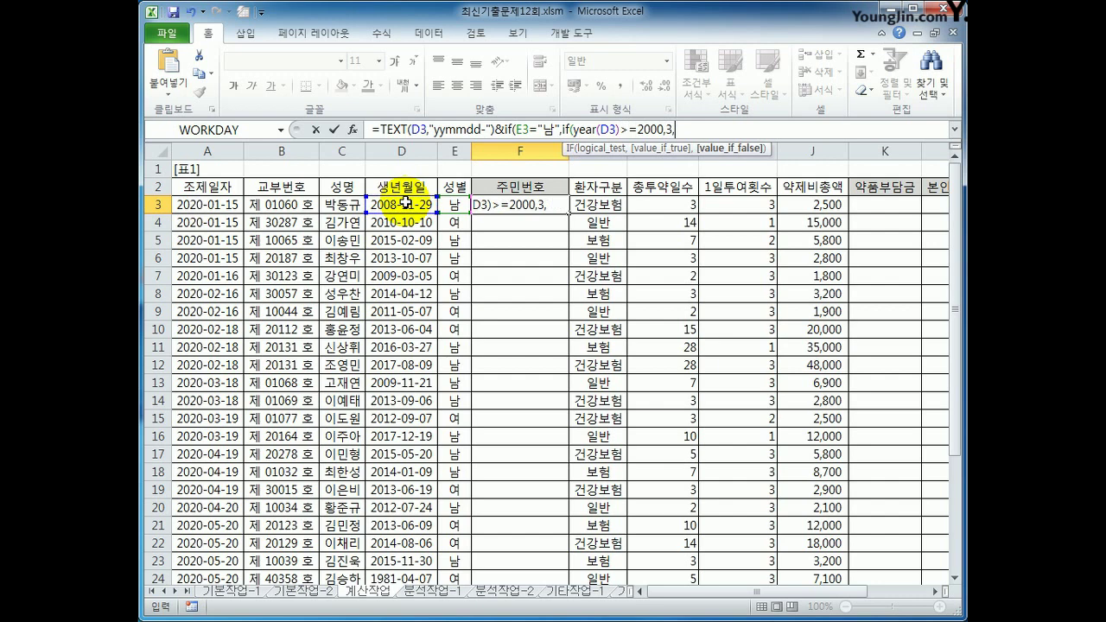
pyautogui.write('1)')
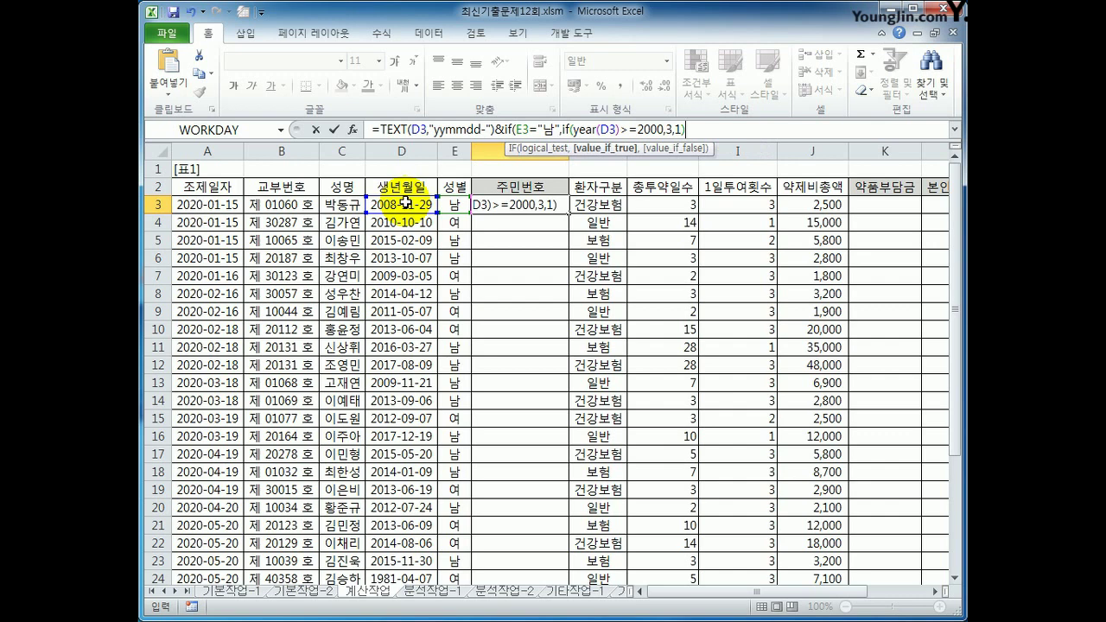
# Add the female branch IF(YEAR(D3)>=2000,4,2) and commit the F3 formula
pyautogui.write(',if')
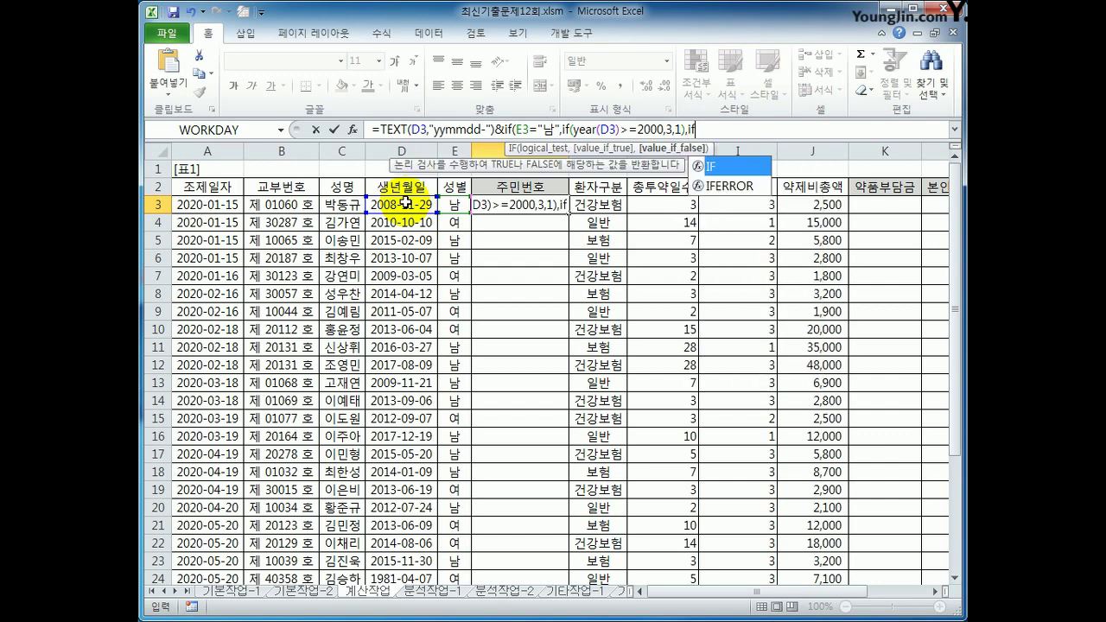
pyautogui.write('(')
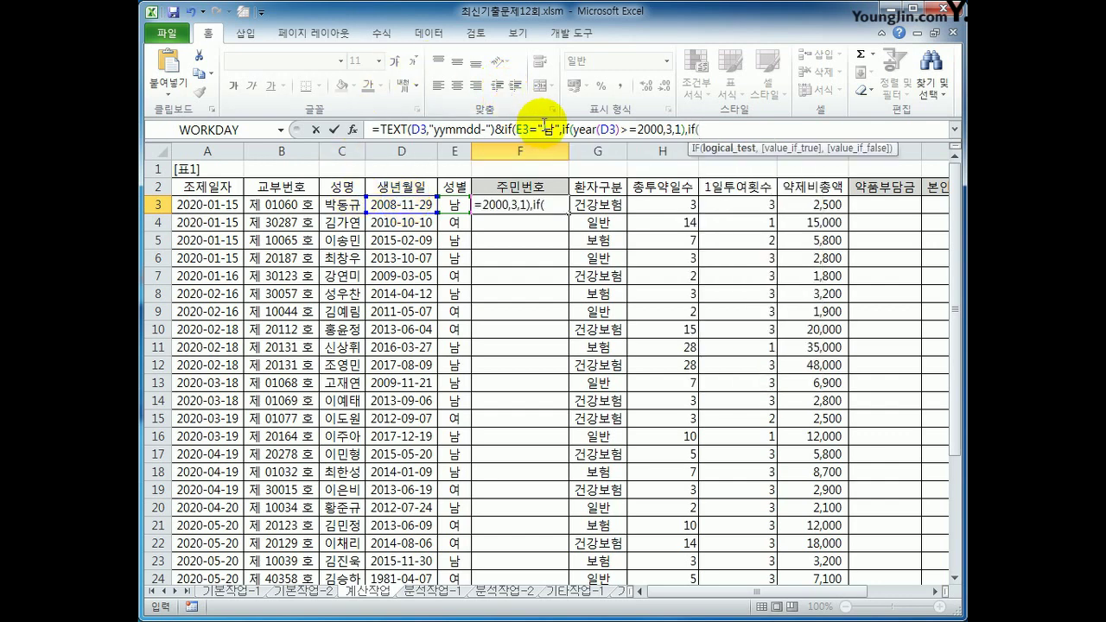
pyautogui.moveTo(538, 129); pyautogui.dragTo(687, 130)
pyautogui.click(683, 128)
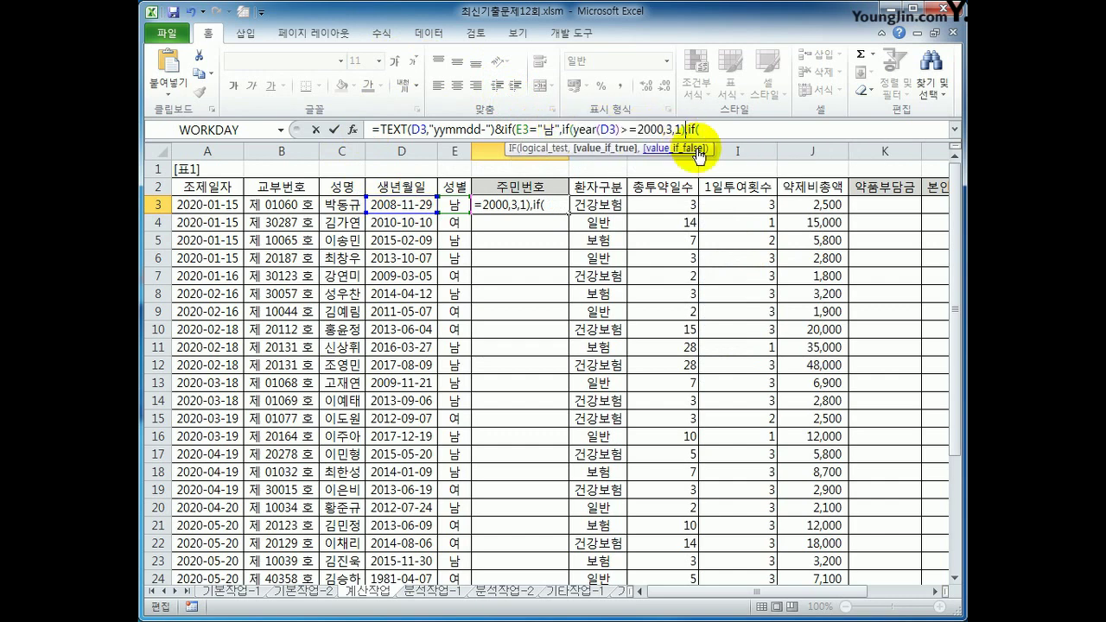
pyautogui.write(',if(')
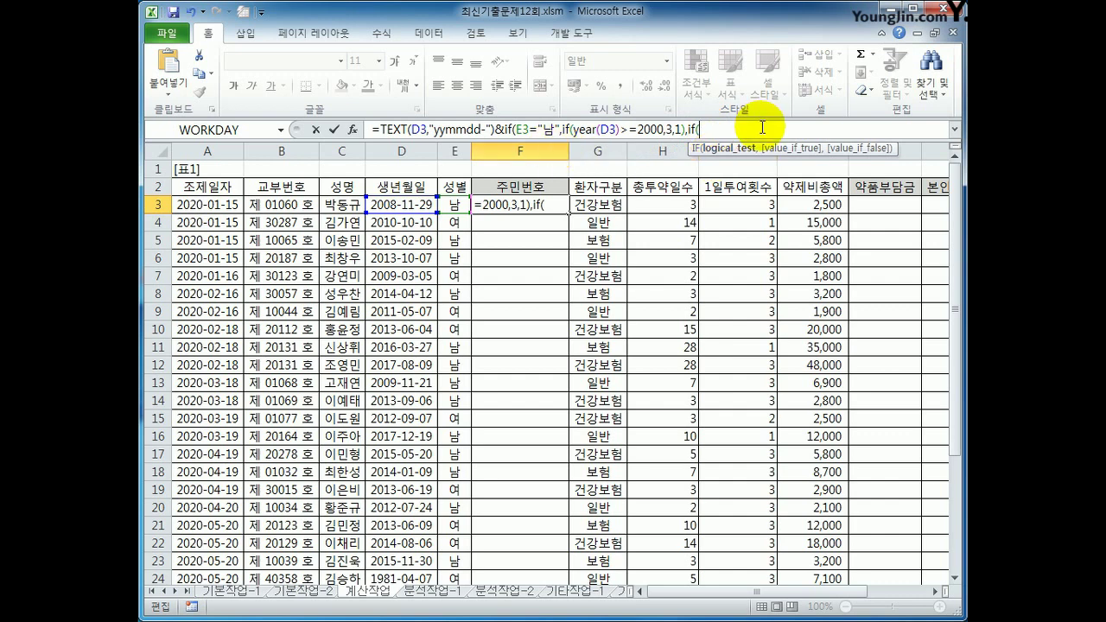
pyautogui.write('yer')
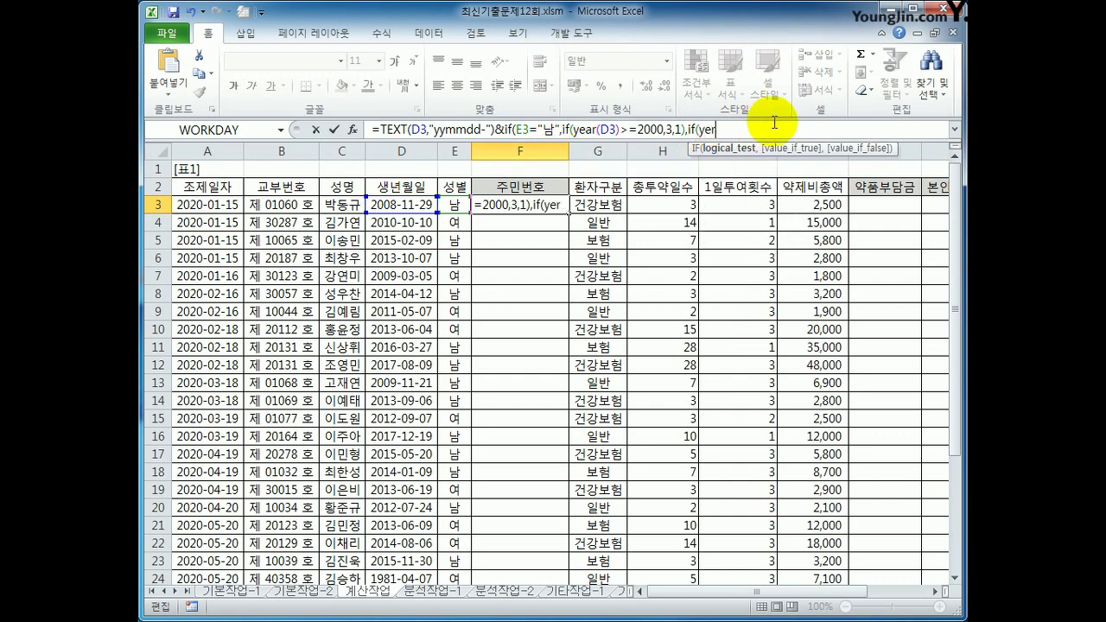
pyautogui.press('BackSpace')
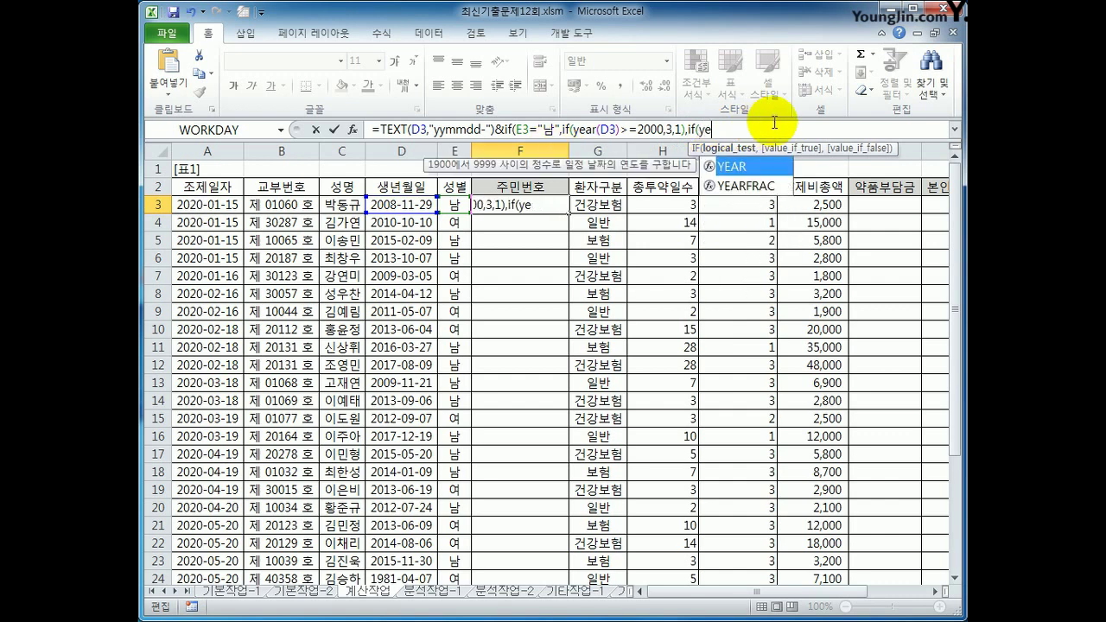
pyautogui.write('ar(')
pyautogui.click(417, 201)
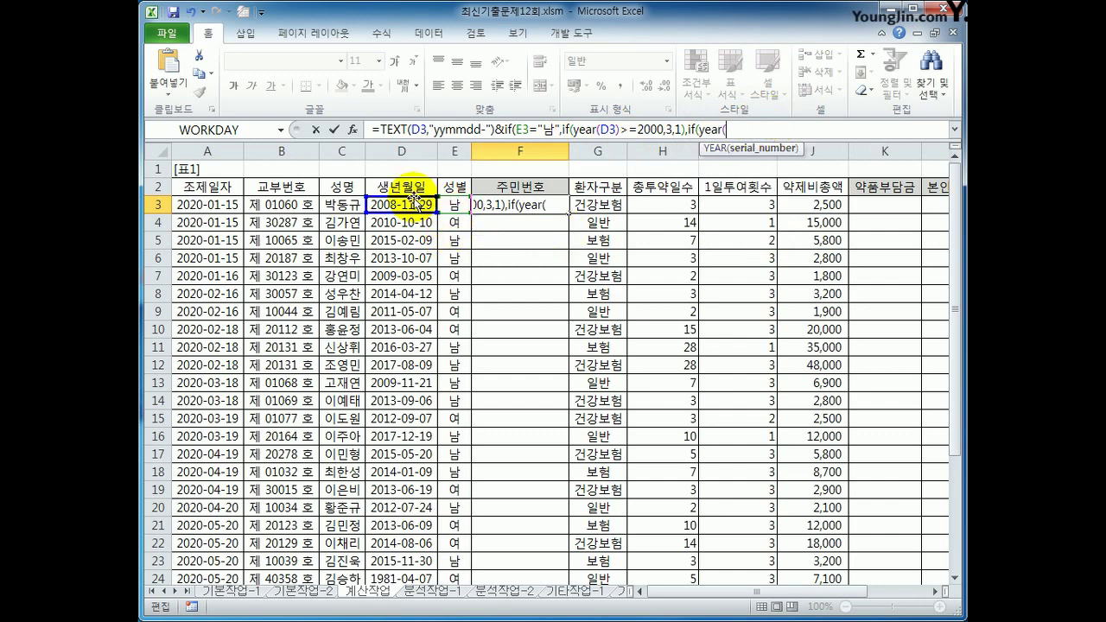
pyautogui.write(')>=')
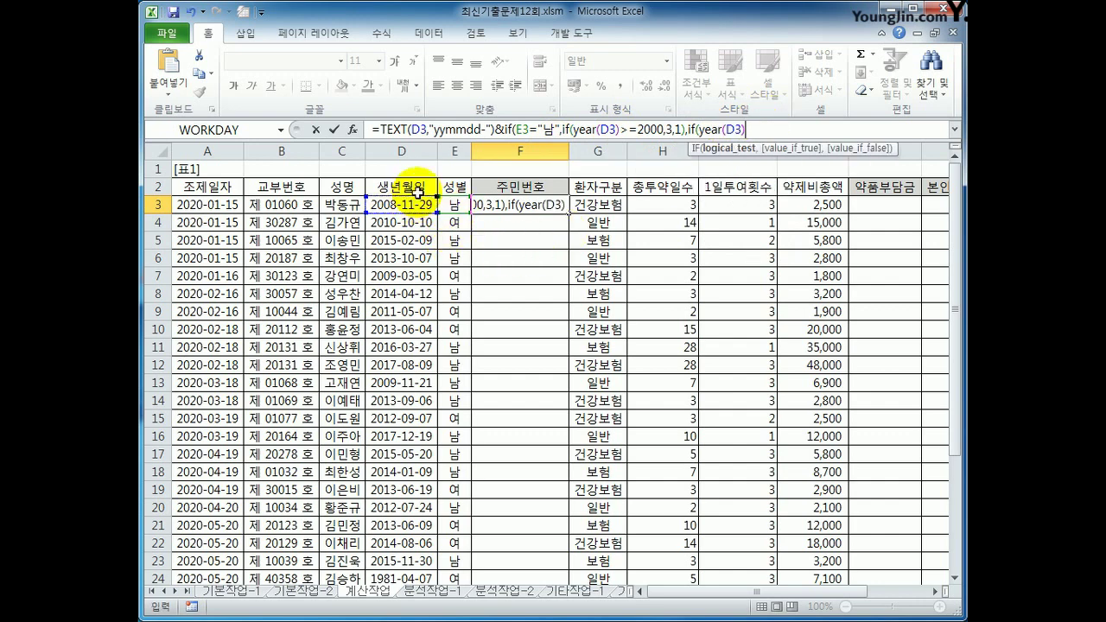
pyautogui.write('2000,')
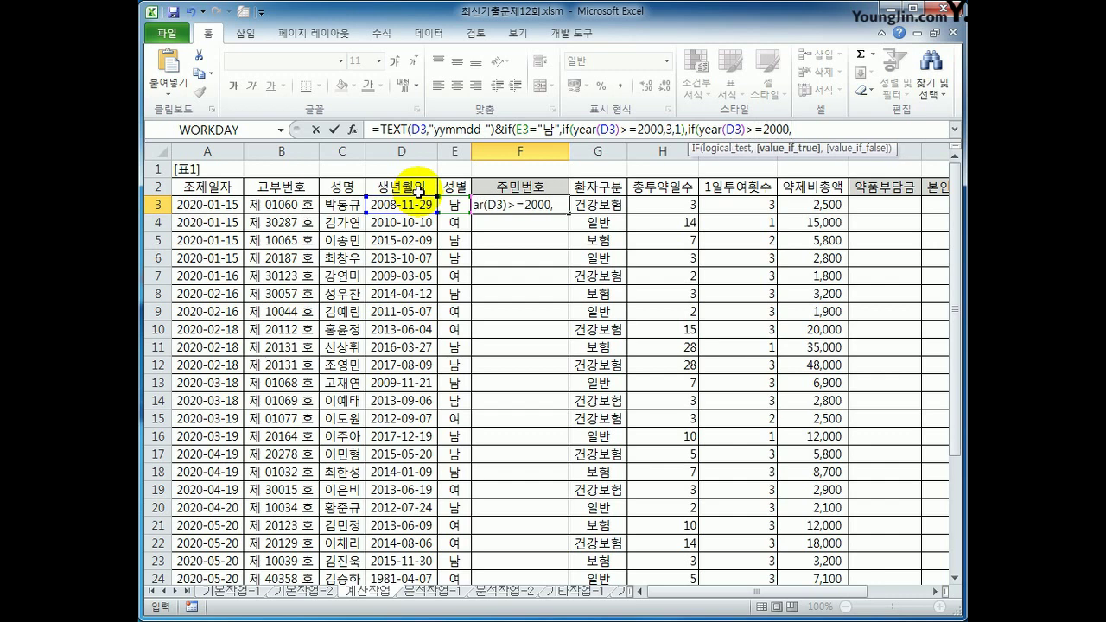
pyautogui.write('4,2)')
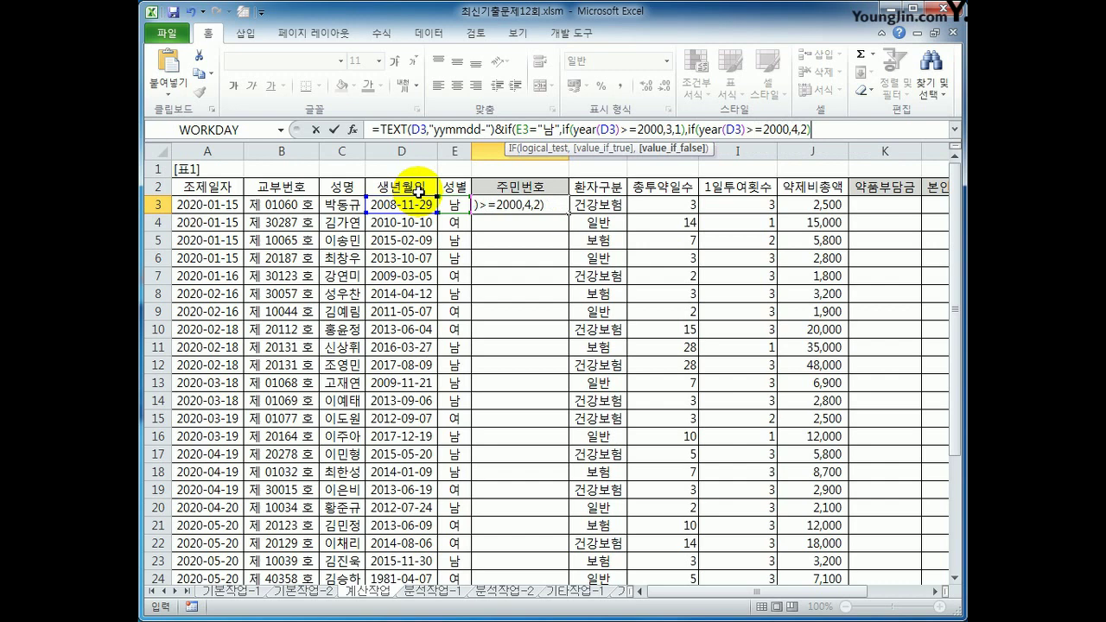
pyautogui.write(')')
pyautogui.press('Return')
pyautogui.press('Up')
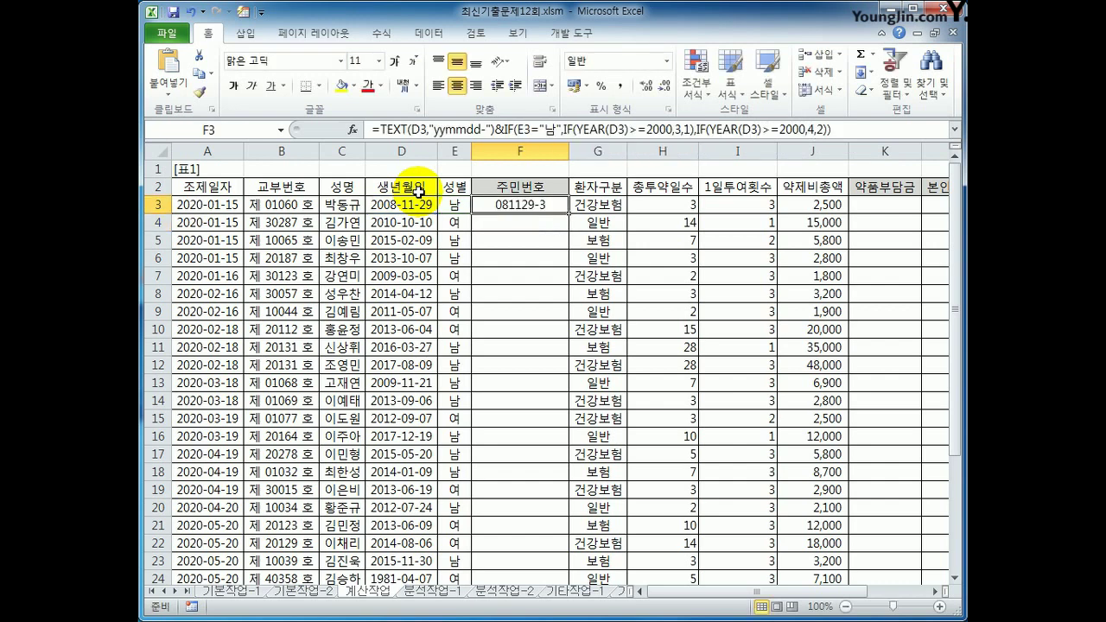
# Fill the F3 formula down column F to row 24
pyautogui.hotkey('ctrl', 'Right')
pyautogui.click(566, 209)
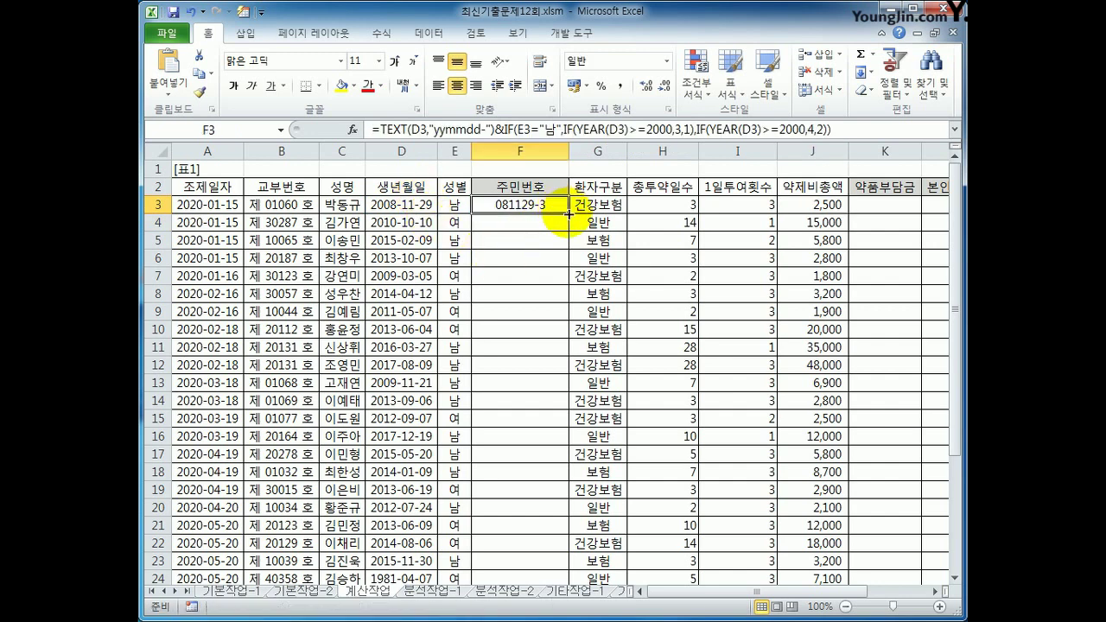
pyautogui.doubleClick(568, 213)
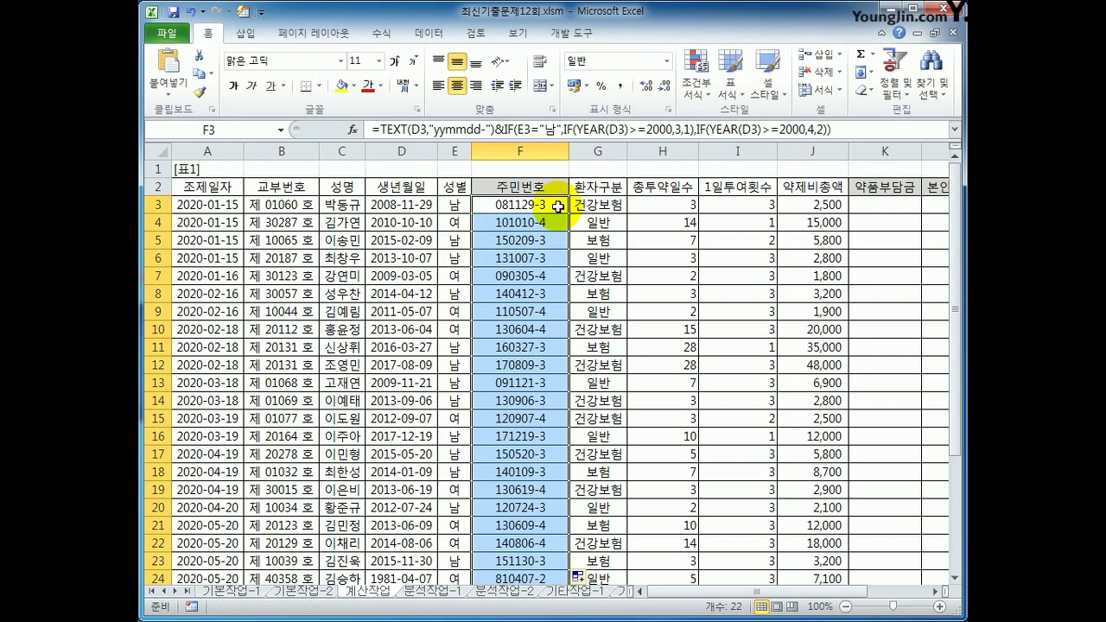
# Append &"******" to the F3 formula and refill it down column F
pyautogui.click(558, 206)
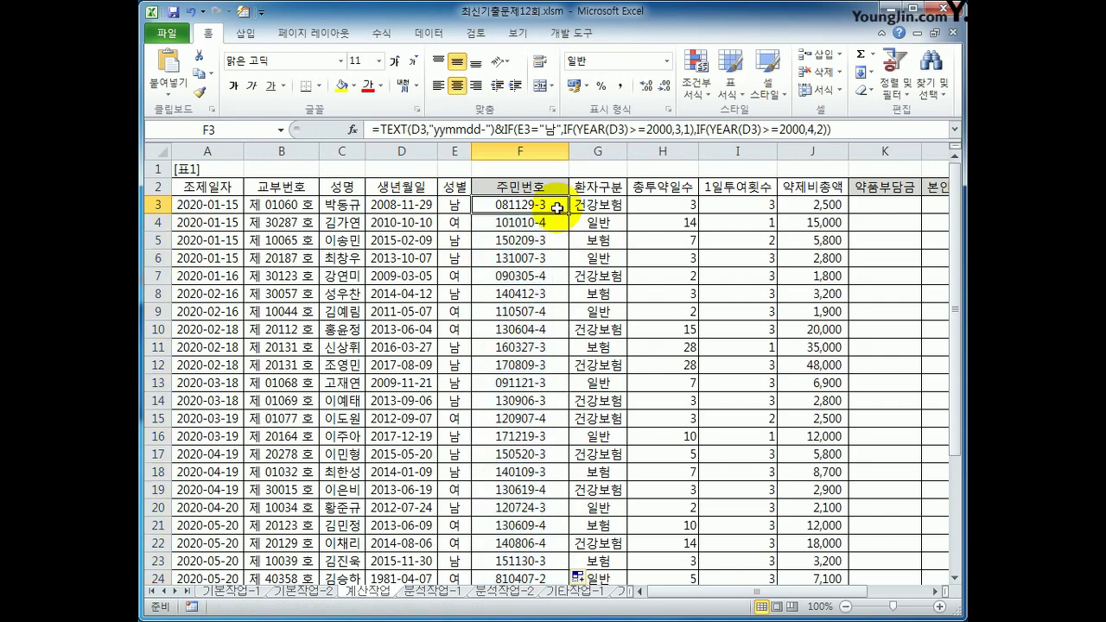
pyautogui.click(832, 129)
pyautogui.write('&')
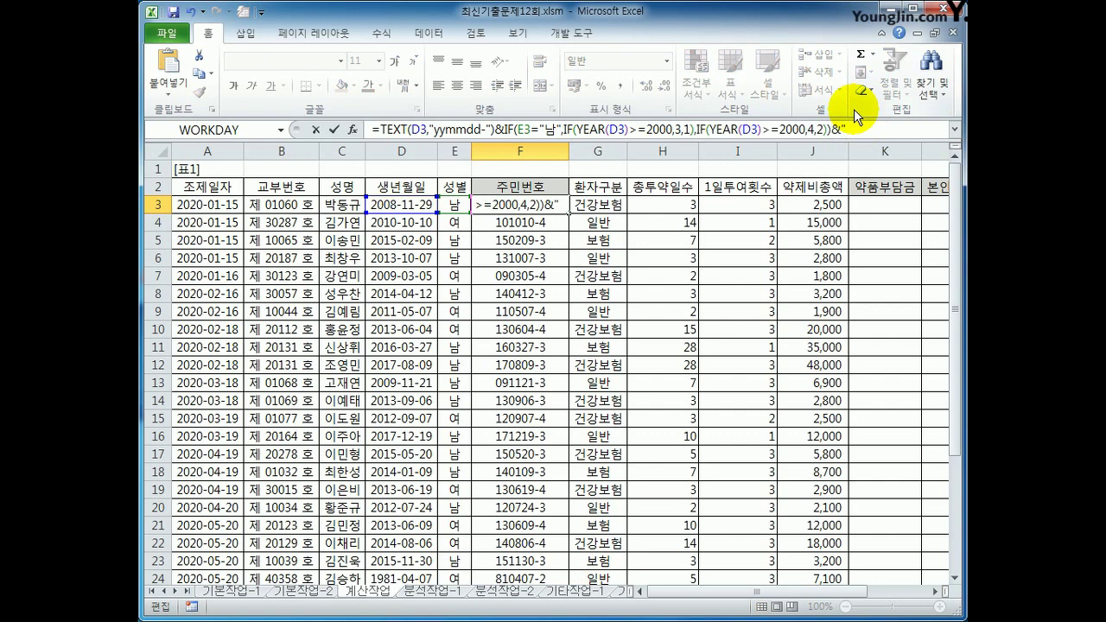
pyautogui.write('"******"')
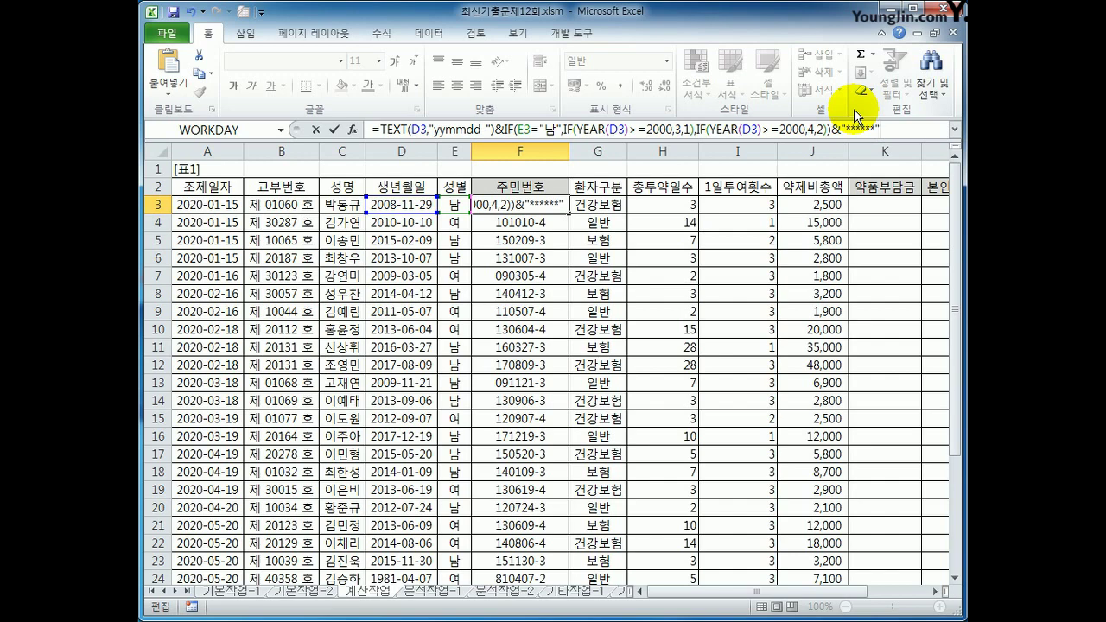
pyautogui.press('Return')
pyautogui.press('Up')
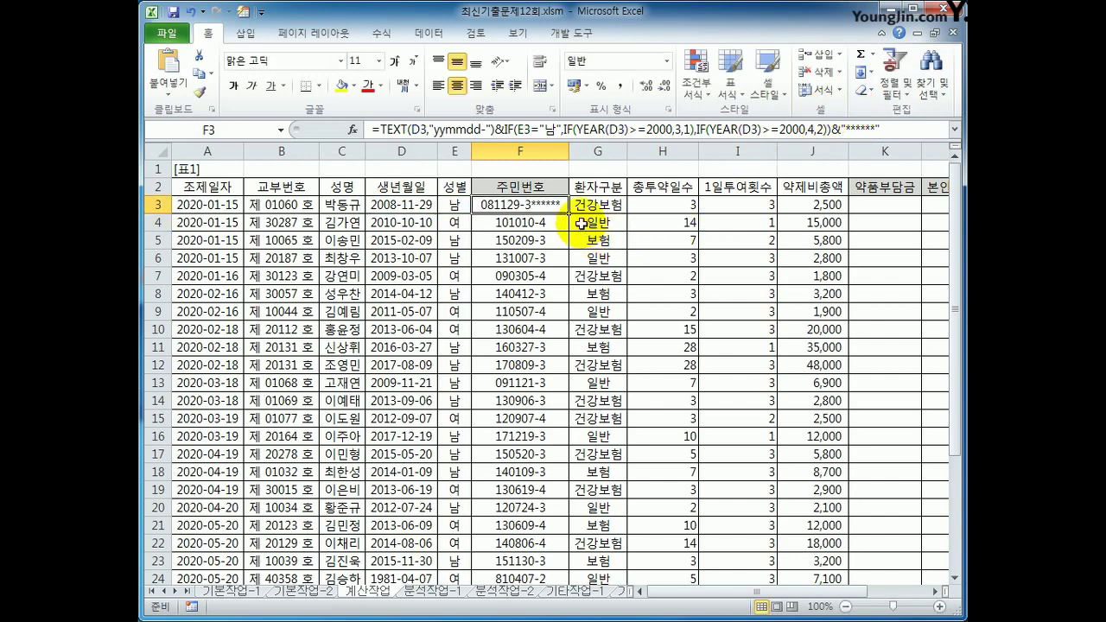
pyautogui.doubleClick(568, 213)
pyautogui.click(386, 207)
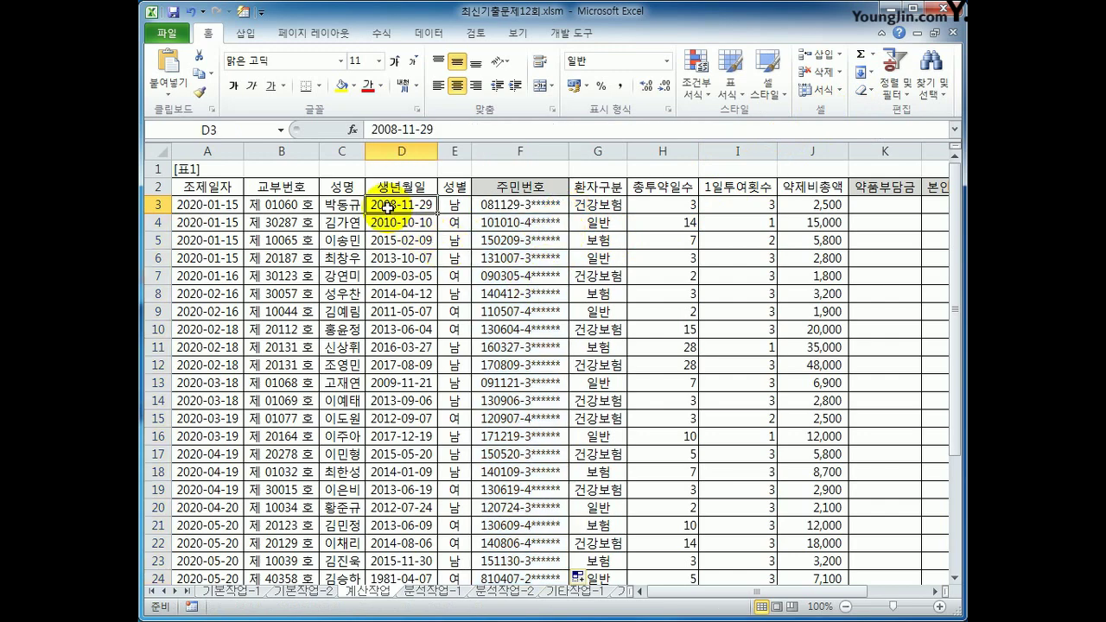
pyautogui.click(455, 207)
pyautogui.click(518, 200)
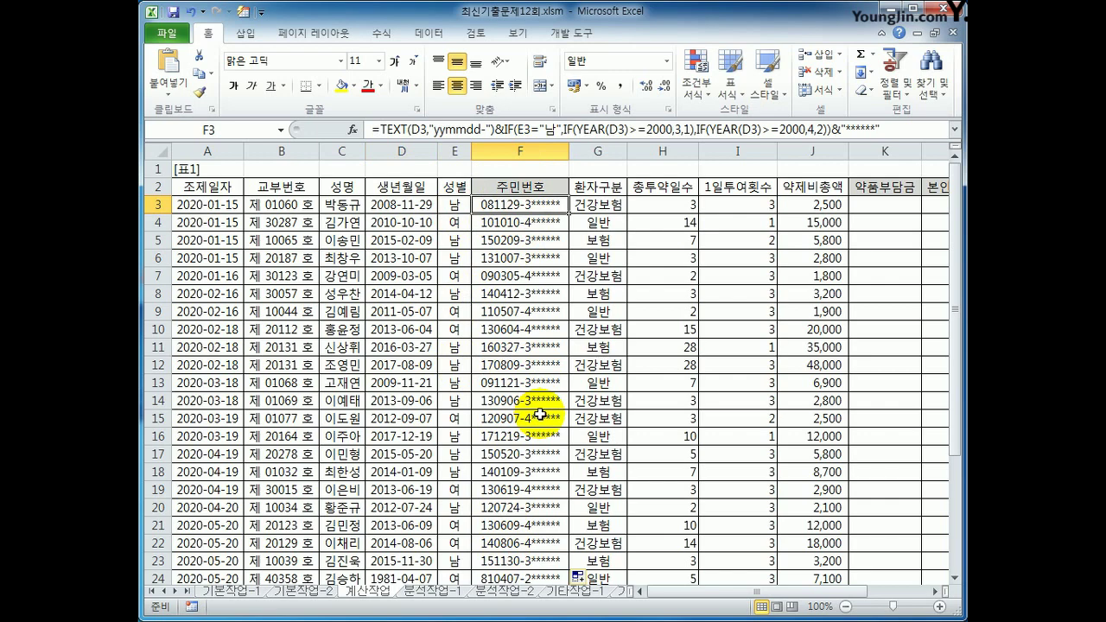
pyautogui.scroll(-3, 704, 484)
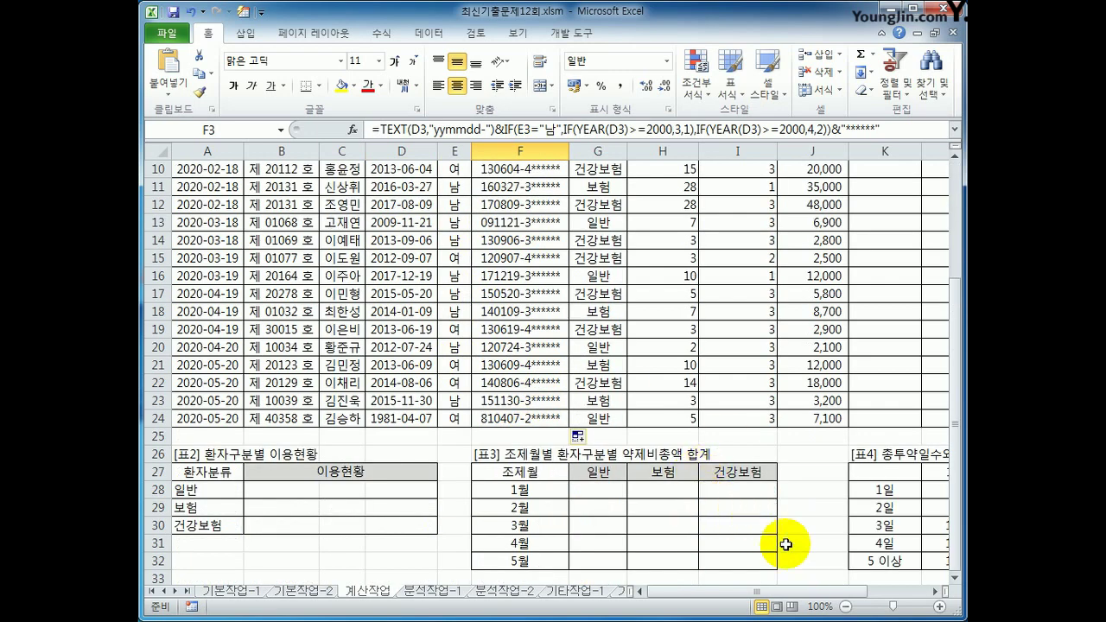
pyautogui.hscroll(3, 836, 604)
pyautogui.moveTo(704, 471); pyautogui.dragTo(885, 560)
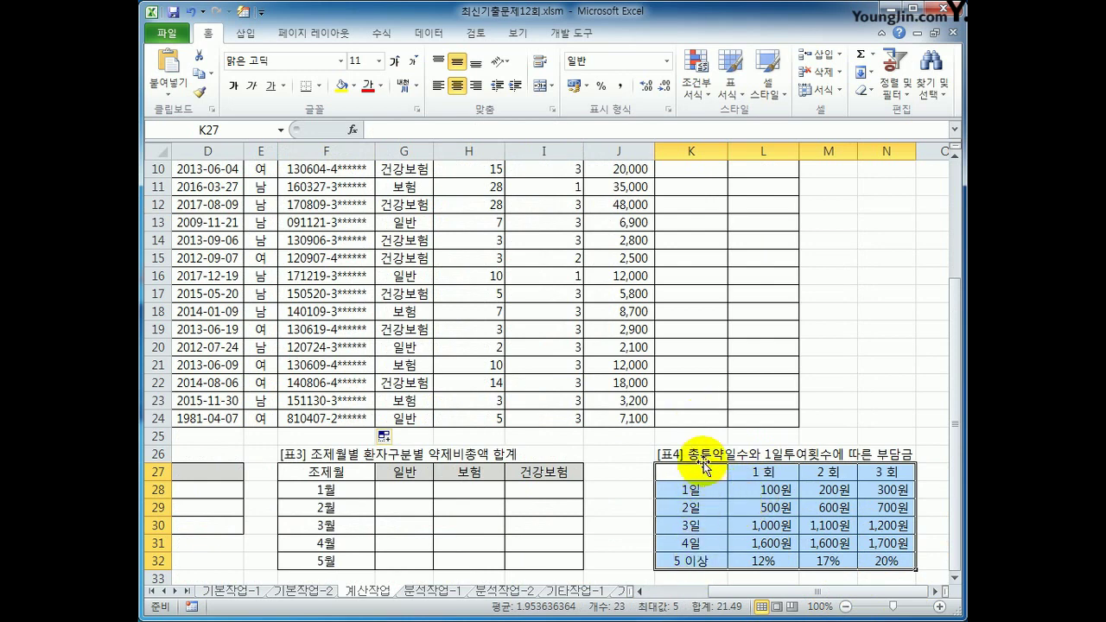
pyautogui.moveTo(705, 473); pyautogui.dragTo(695, 560)
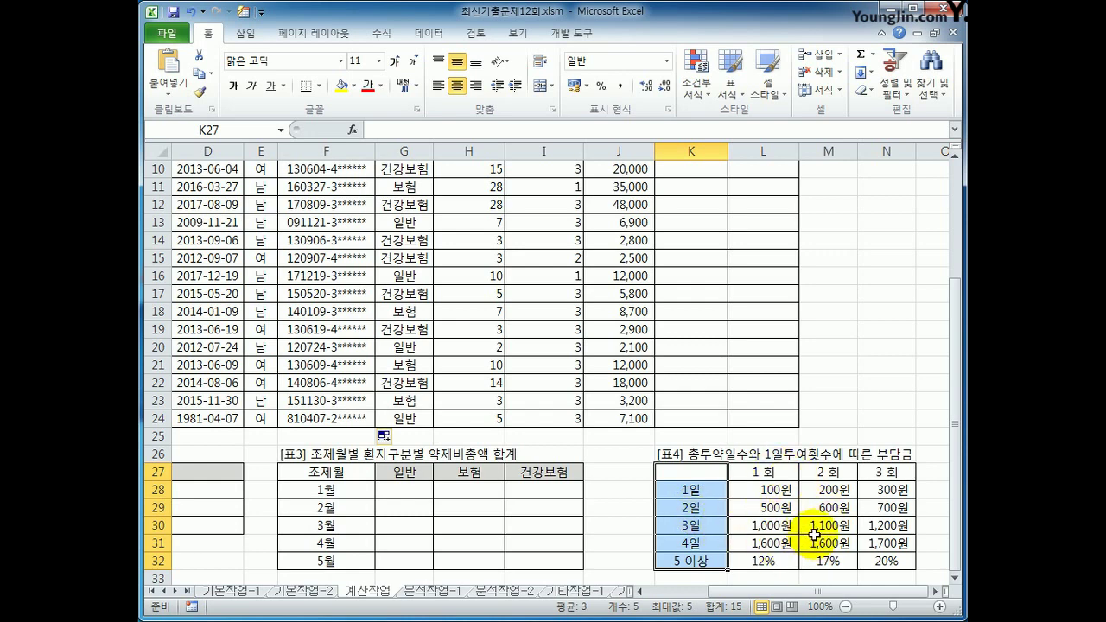
pyautogui.scroll(3, 814, 534)
pyautogui.click(708, 208)
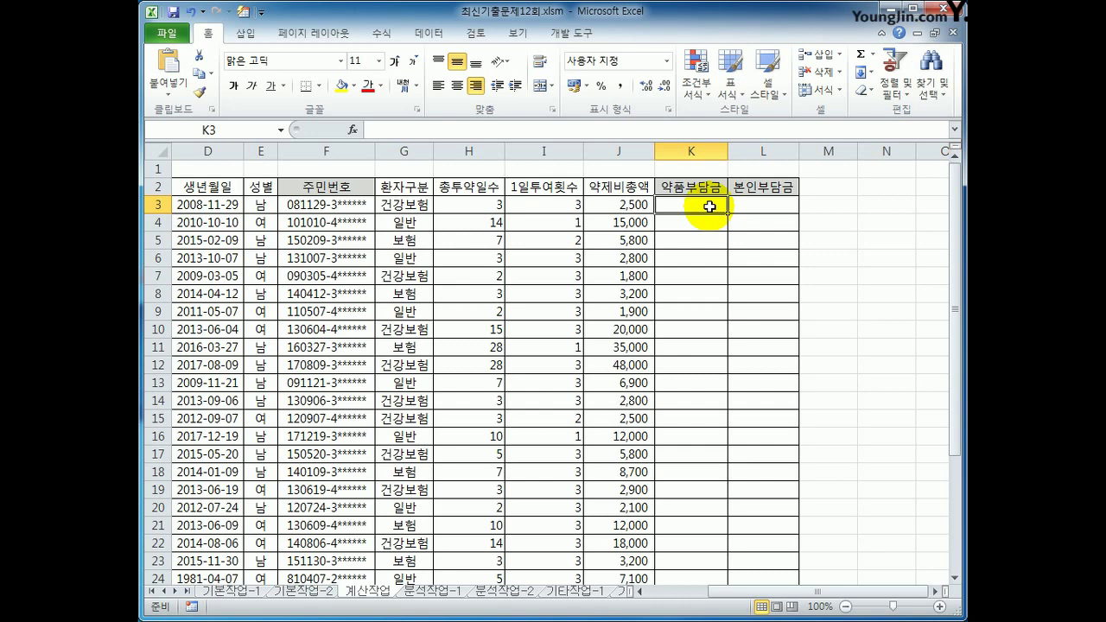
# In K3, start =VLOOKUP(H3,$K$27:$N$32, using the [표4] charge table
pyautogui.write('=')
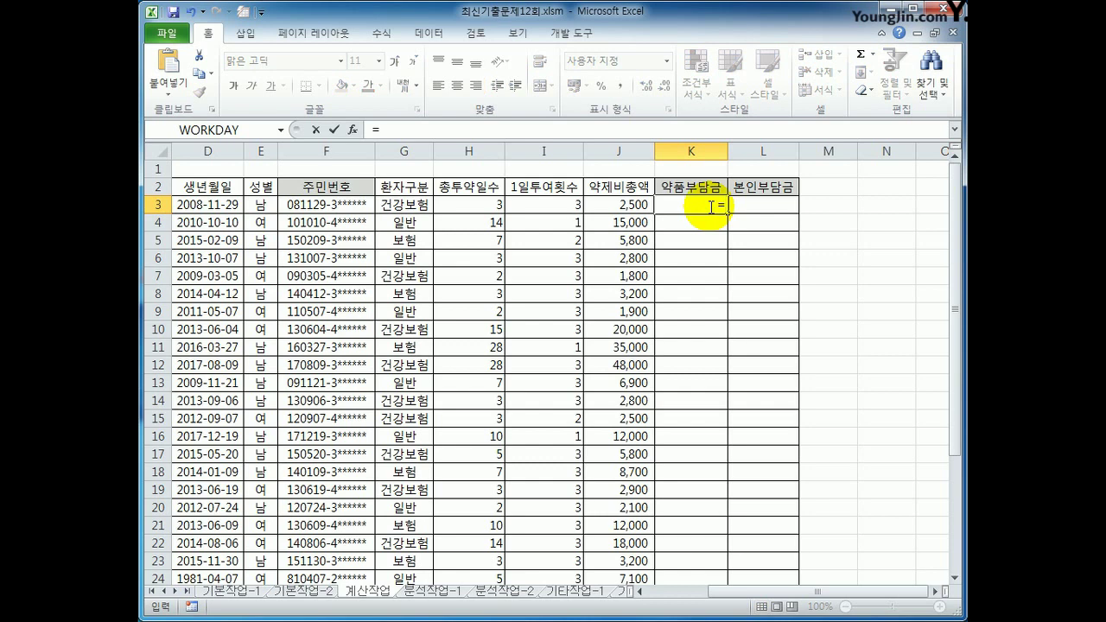
pyautogui.write('vlo')
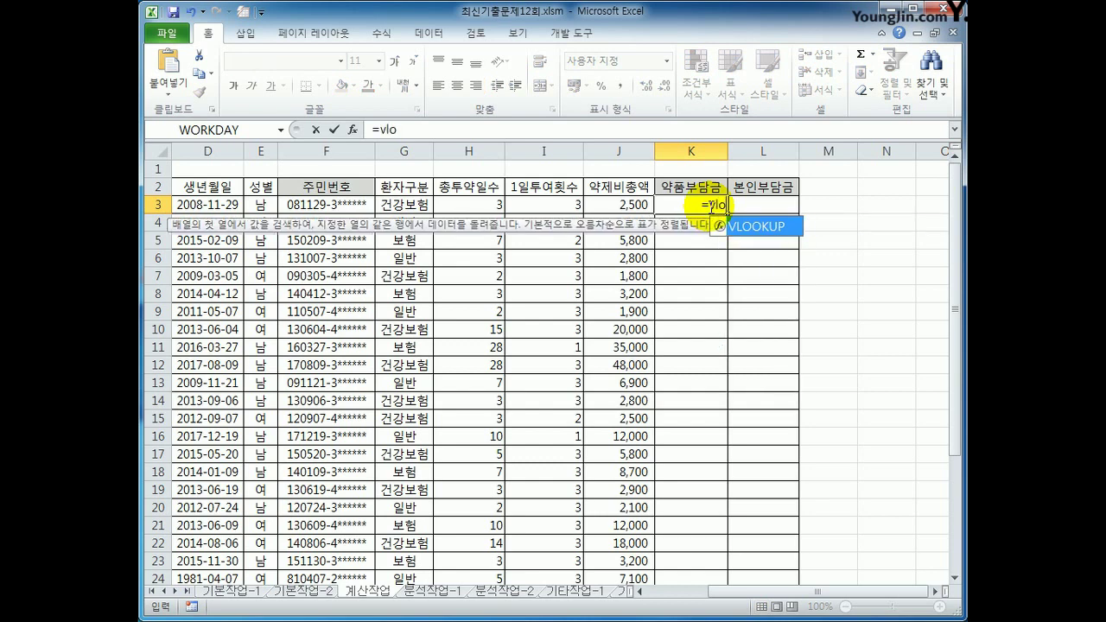
pyautogui.press('Tab')
pyautogui.press('Left')
pyautogui.press('Left')
pyautogui.press('Left')
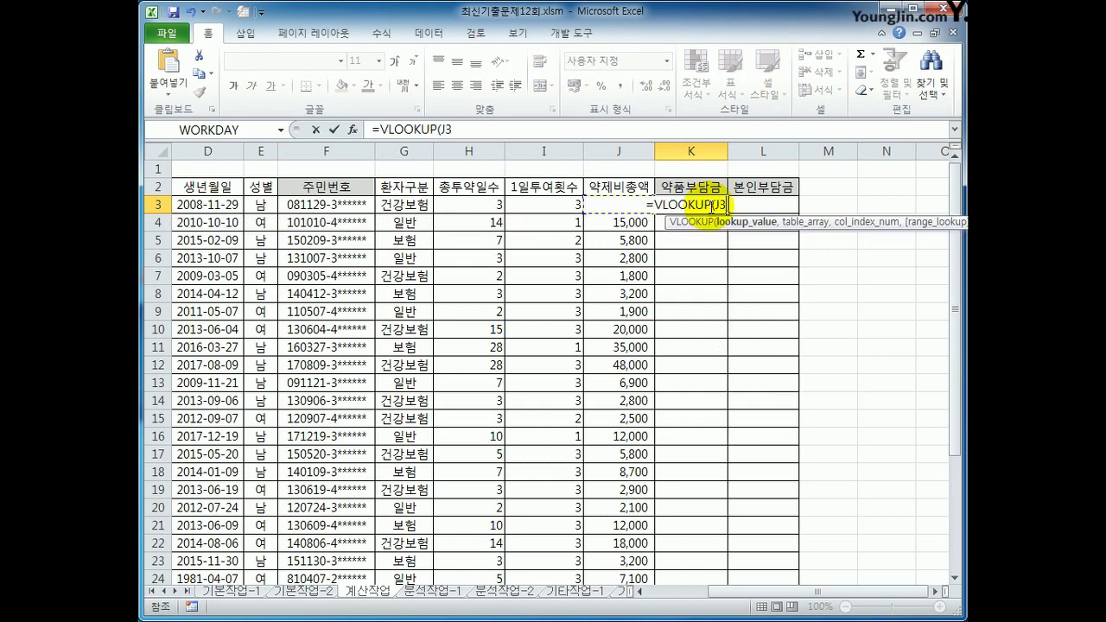
pyautogui.write(',')
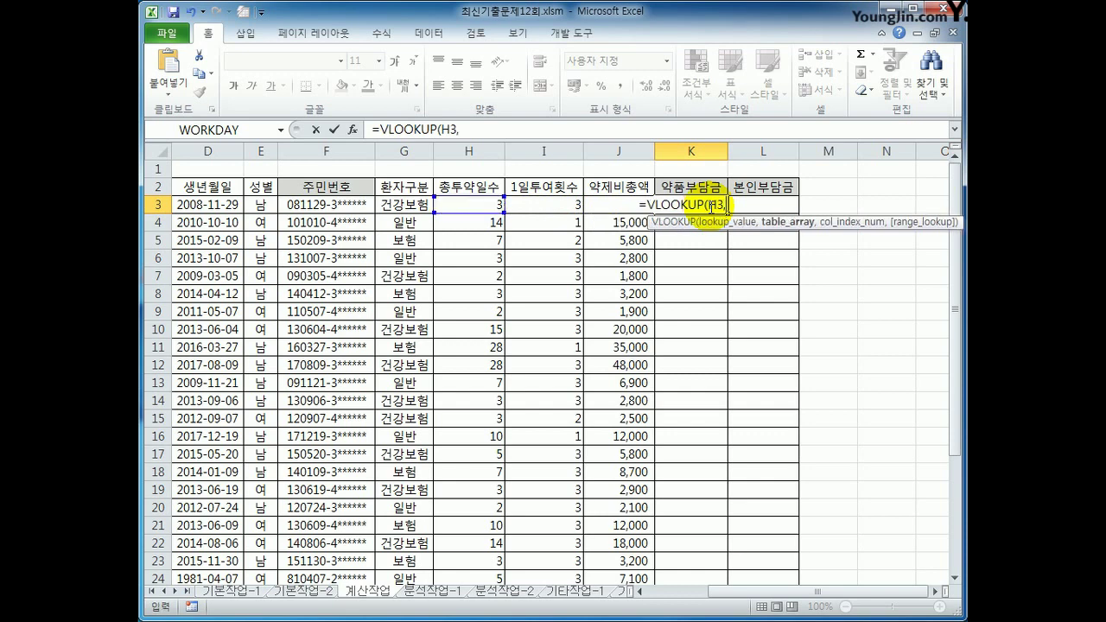
pyautogui.scroll(-1, 710, 259)
pyautogui.scroll(-1, 748, 111)
pyautogui.scroll(-2, 784, 420)
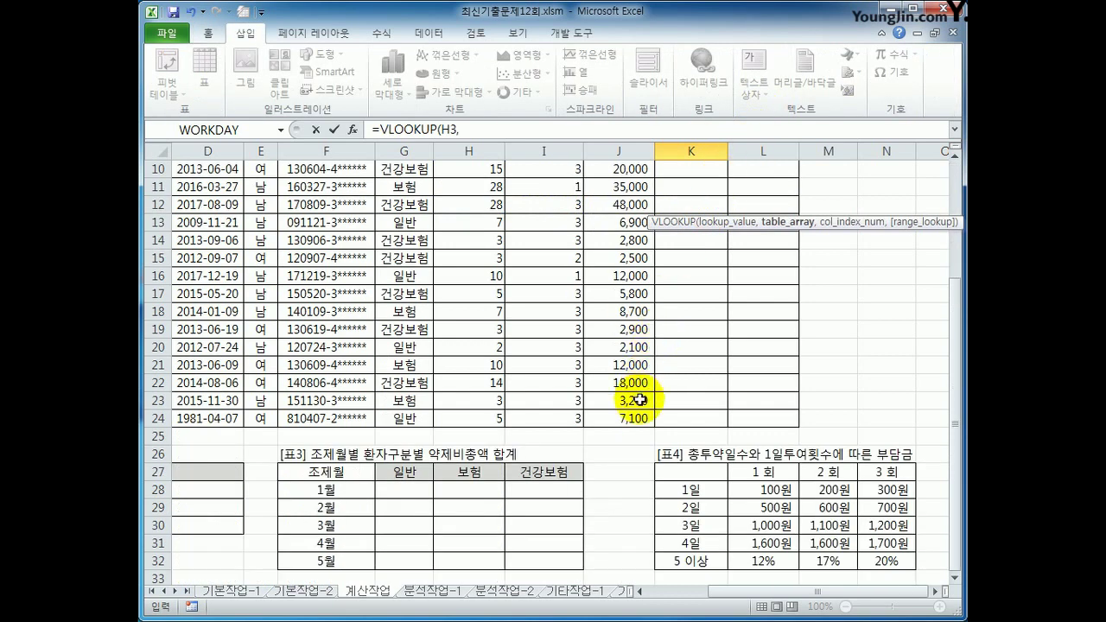
pyautogui.moveTo(695, 482); pyautogui.dragTo(890, 562)
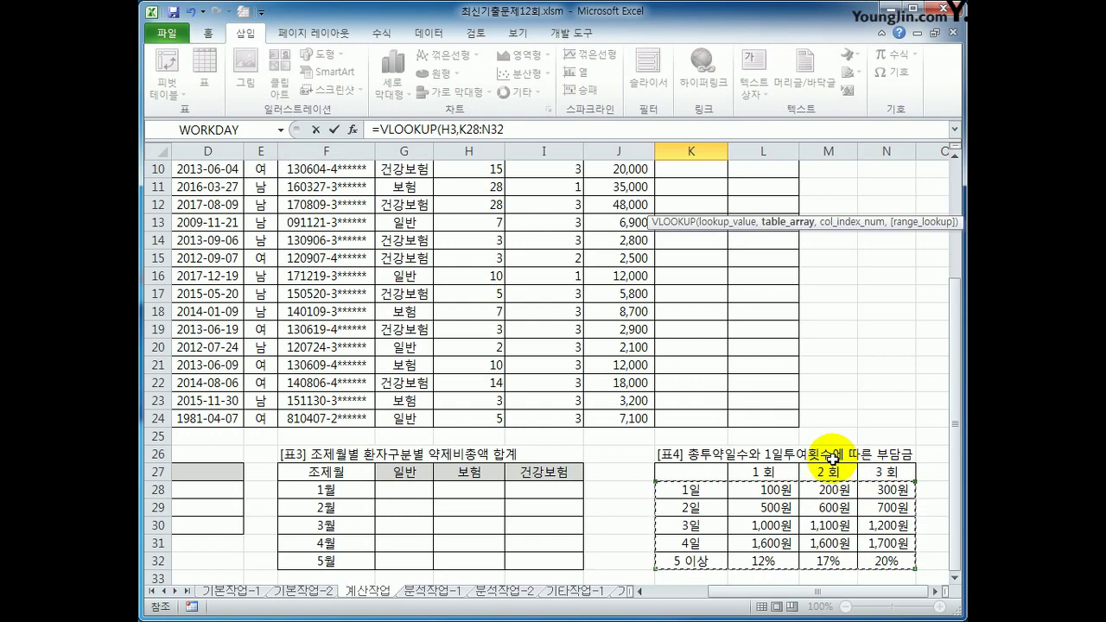
pyautogui.moveTo(691, 472); pyautogui.dragTo(877, 571)
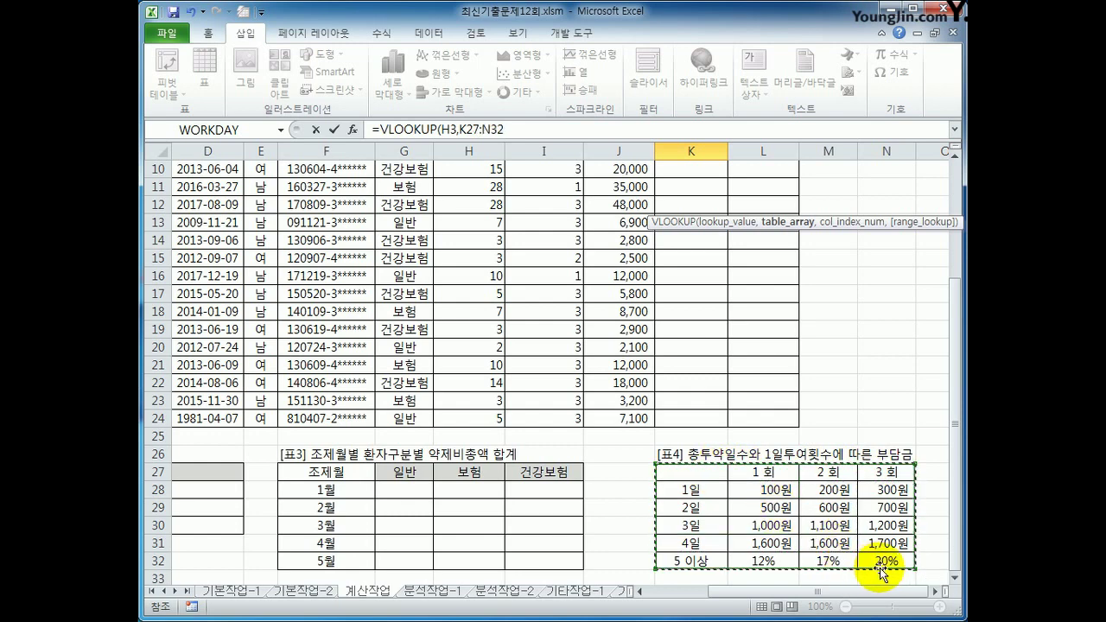
pyautogui.press('F4')
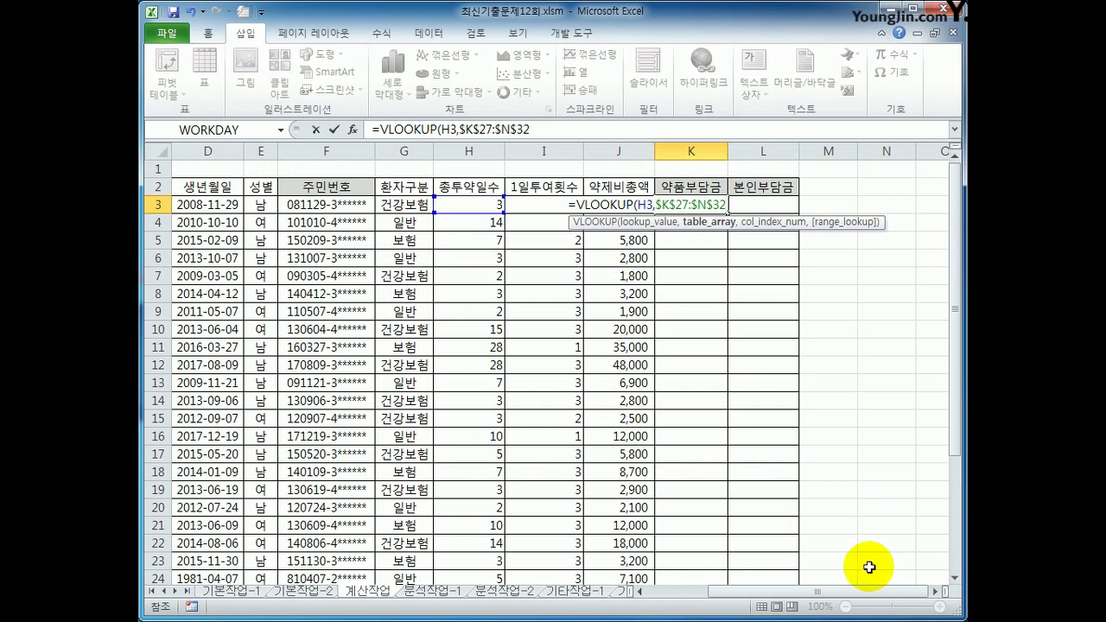
# Add MATCH(I3,$L$27:$N$27 as the column index, matching against the [표4] headers
pyautogui.write(',')
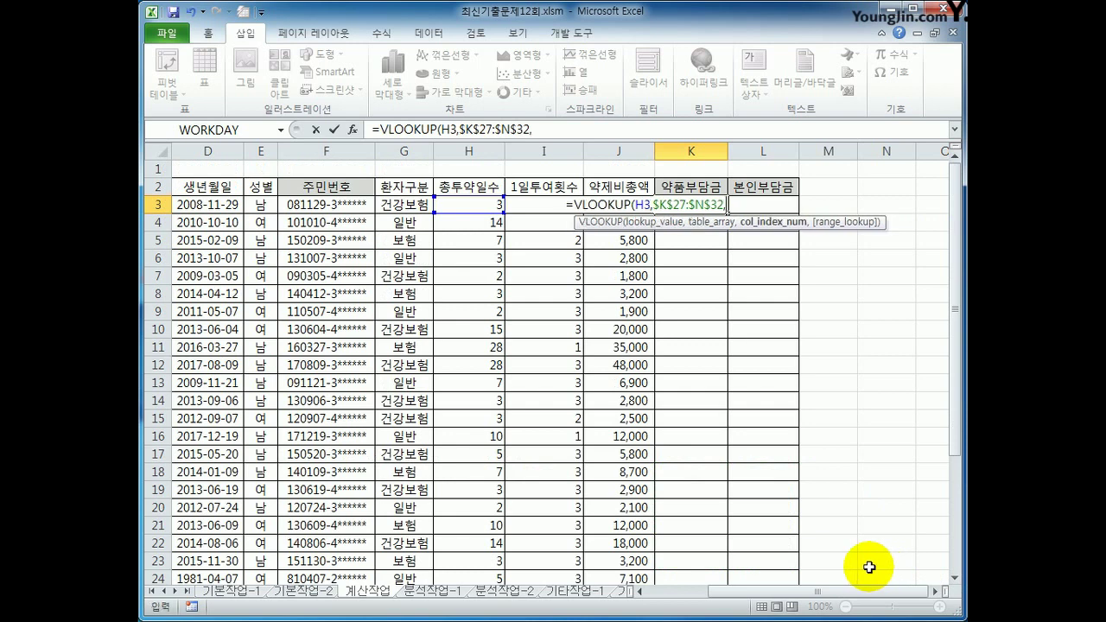
pyautogui.write('mat')
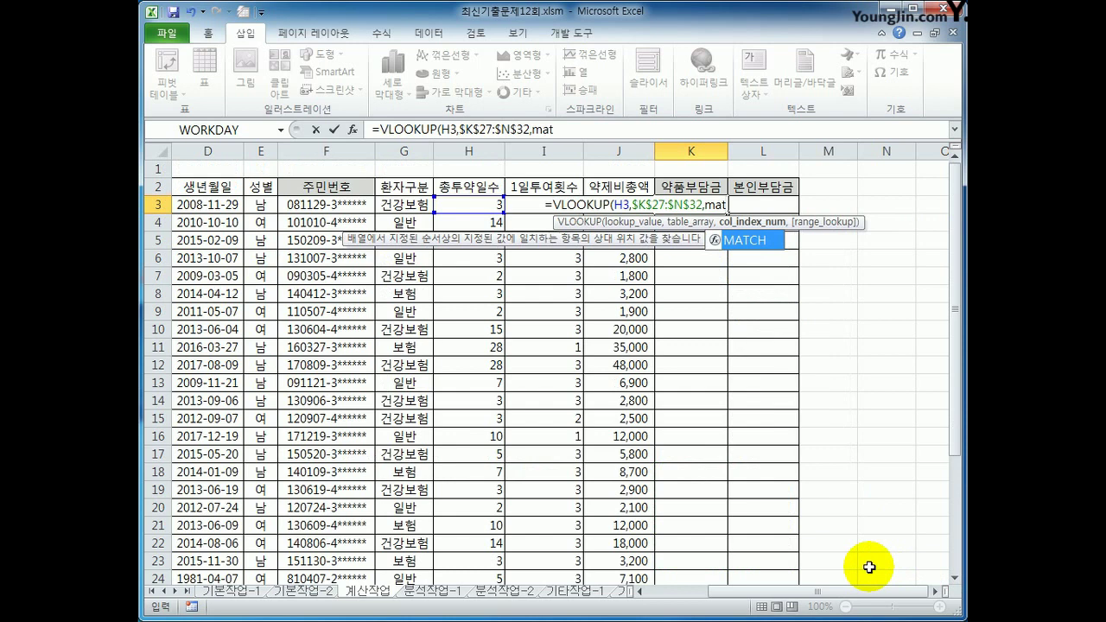
pyautogui.press('Tab')
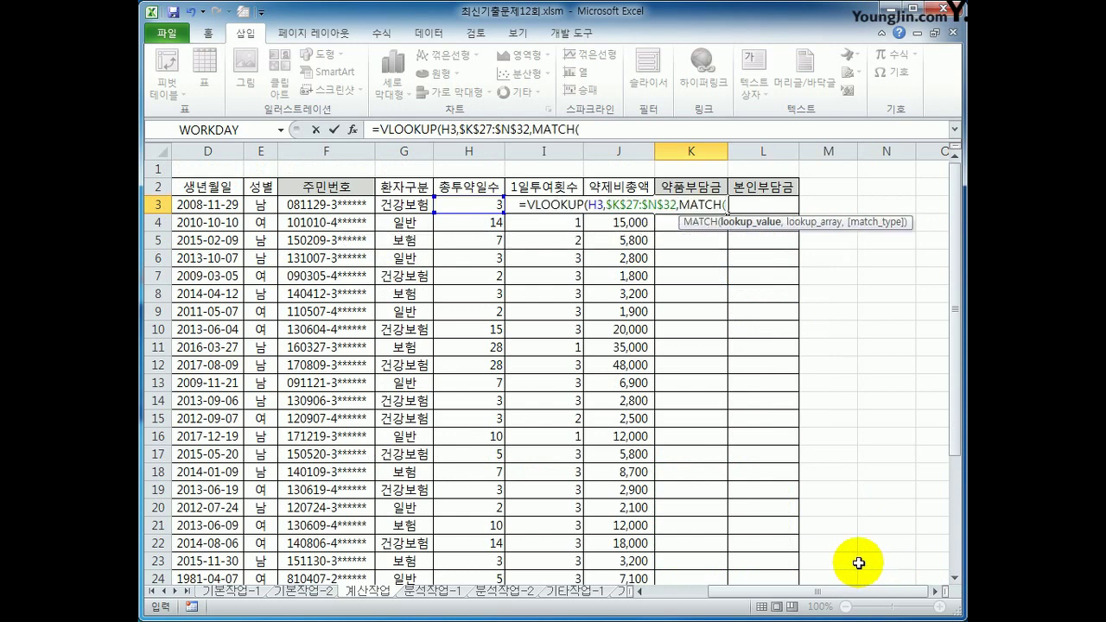
pyautogui.press('Left')
pyautogui.press('Left')
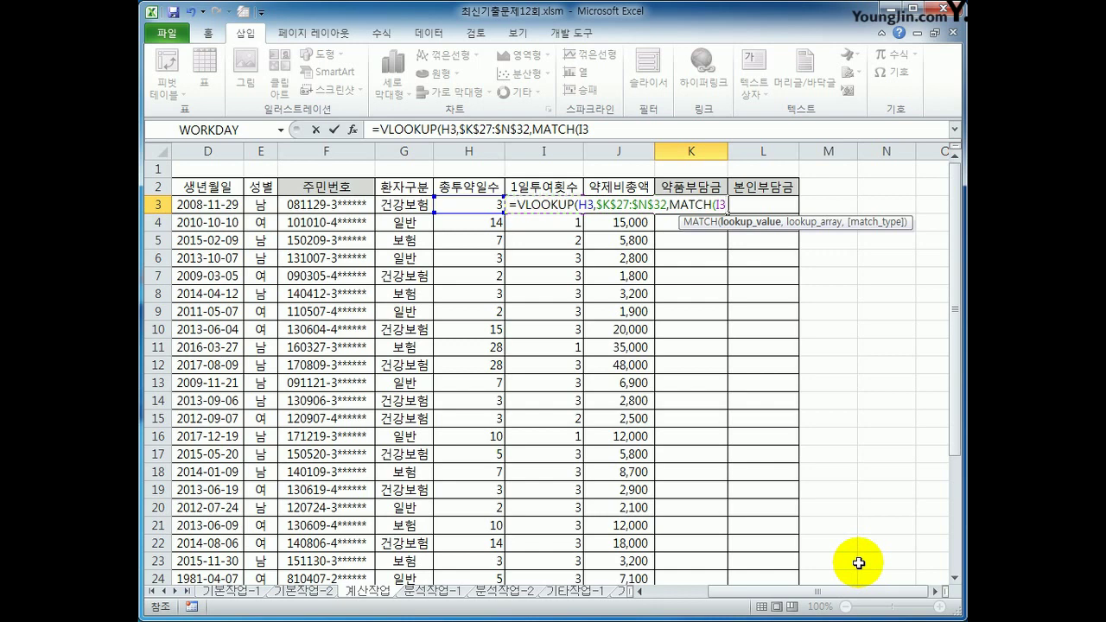
pyautogui.write(',')
pyautogui.scroll(-3, 858, 561)
pyautogui.moveTo(752, 472); pyautogui.dragTo(859, 473)
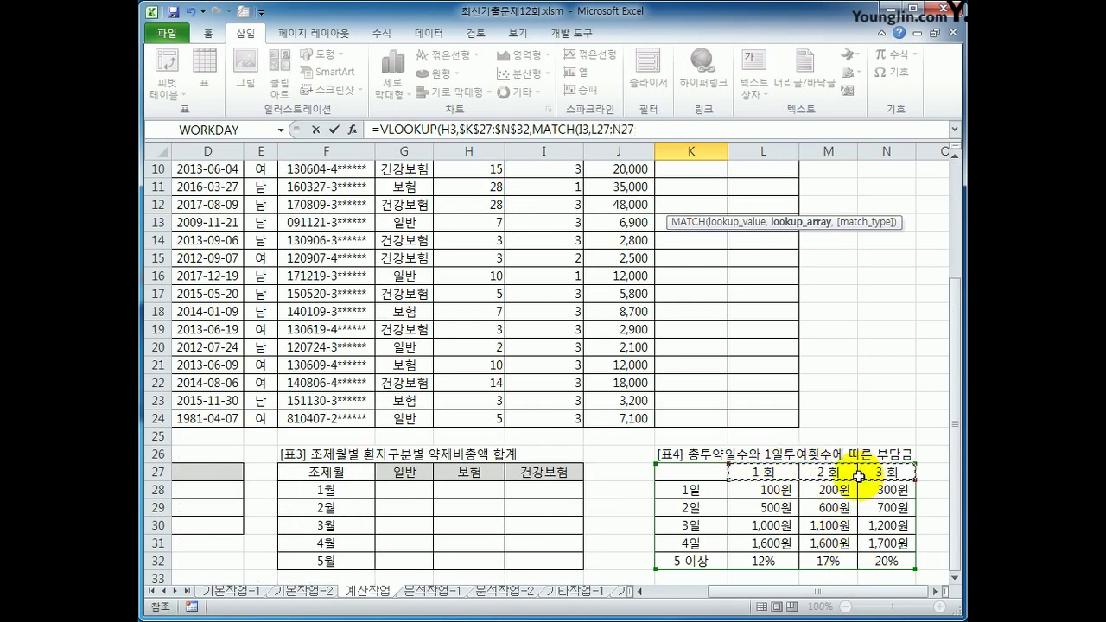
pyautogui.press('F4')
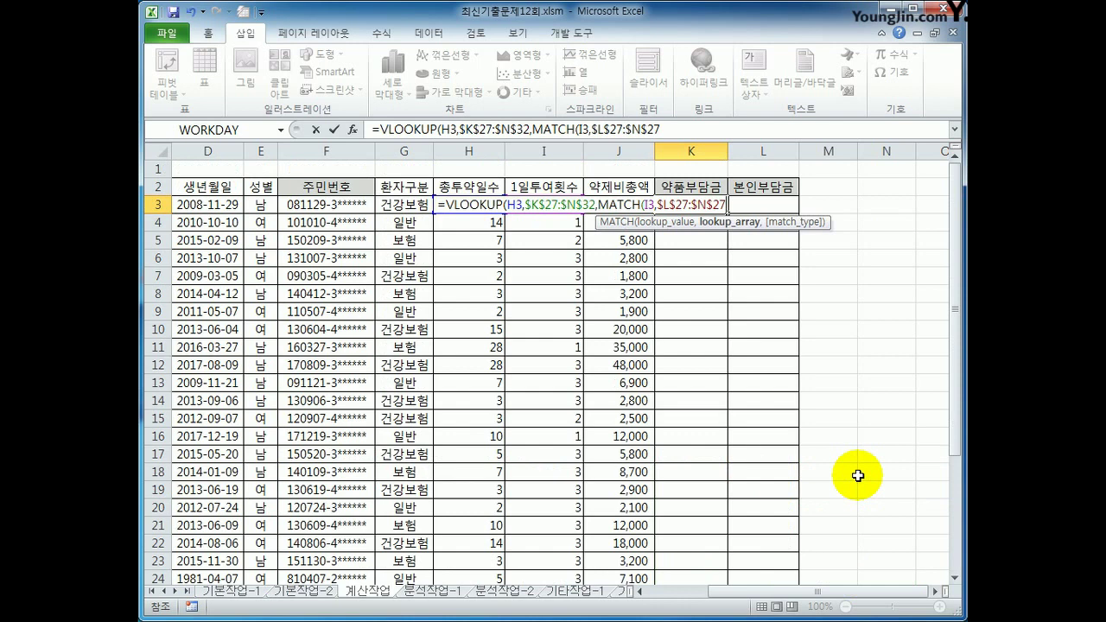
# Set MATCH's match type to 1 and close it, ready to add +
pyautogui.write(',')
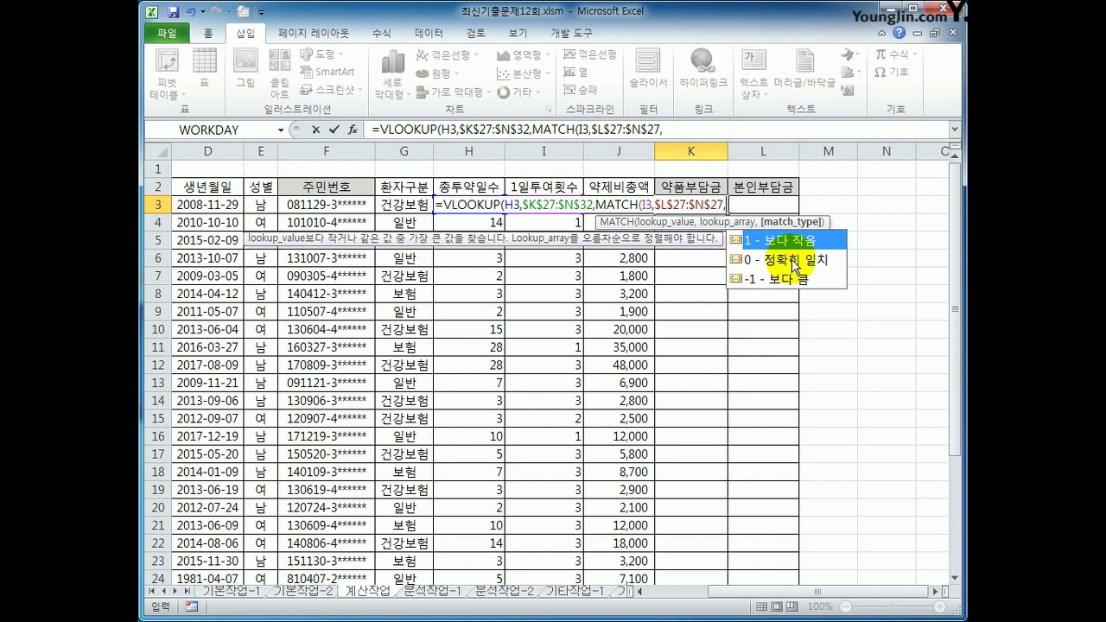
pyautogui.scroll(-2, 667, 452)
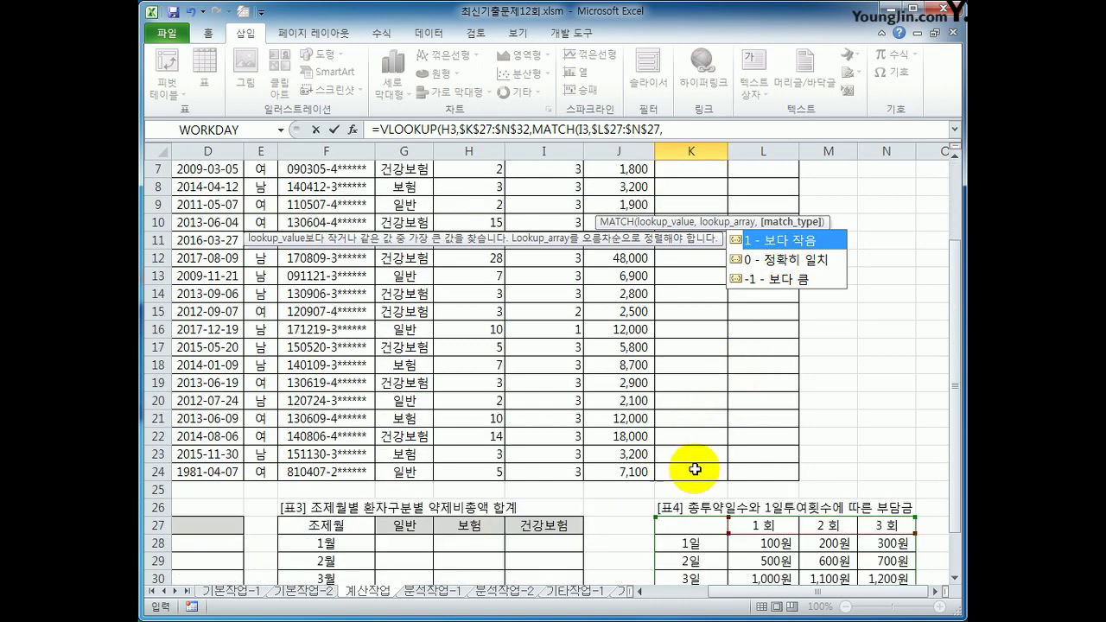
pyautogui.scroll(2, 703, 495)
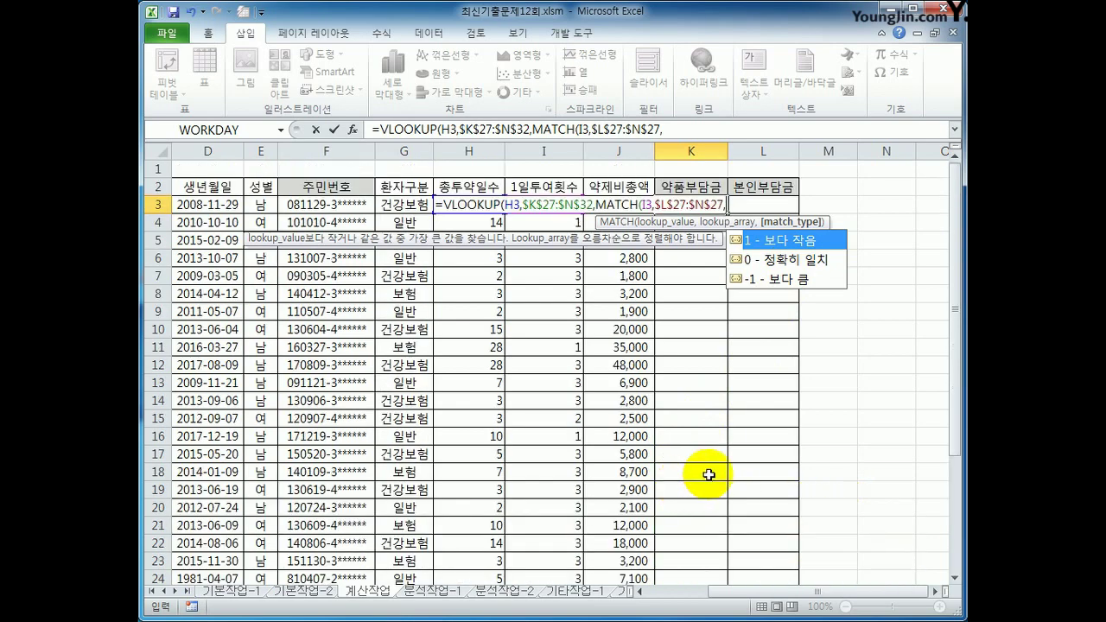
pyautogui.scroll(-1, 689, 471)
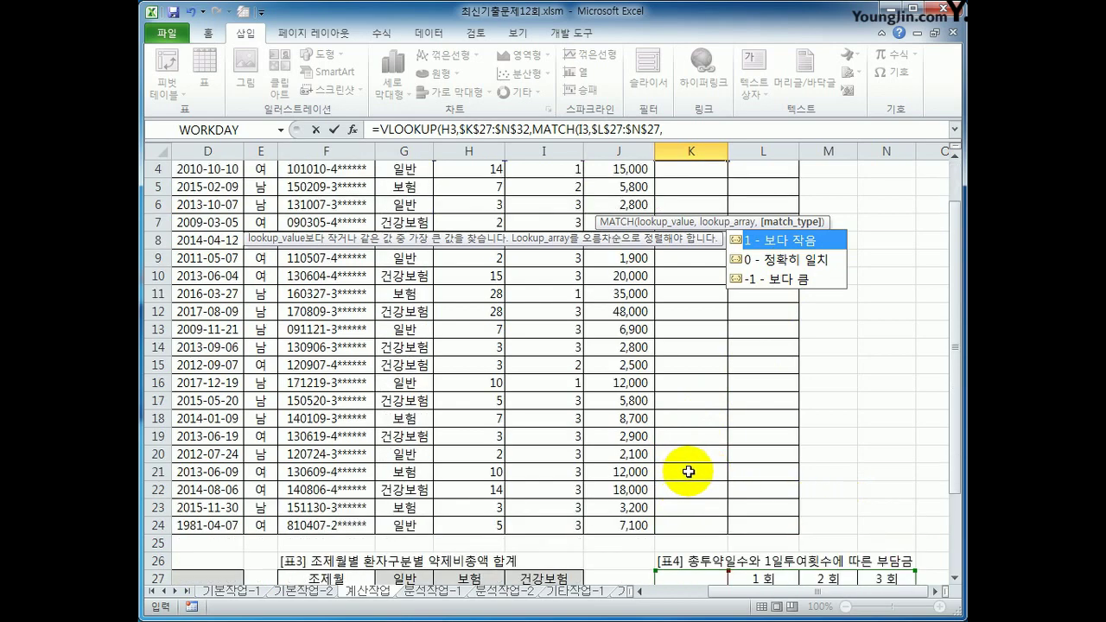
pyautogui.scroll(-2, 689, 471)
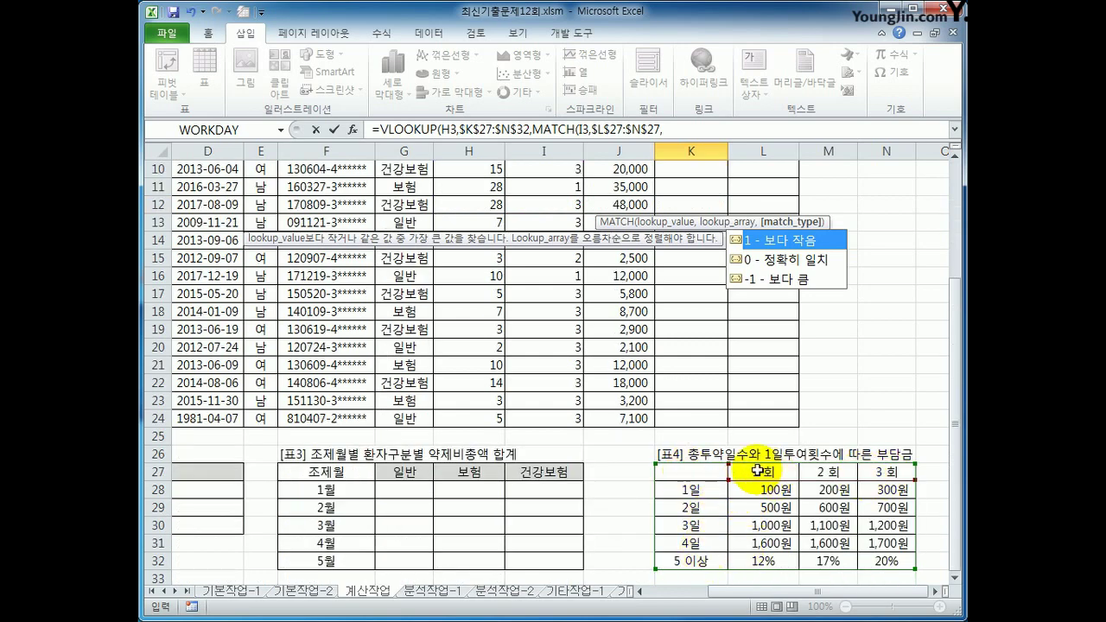
pyautogui.scroll(3, 657, 467)
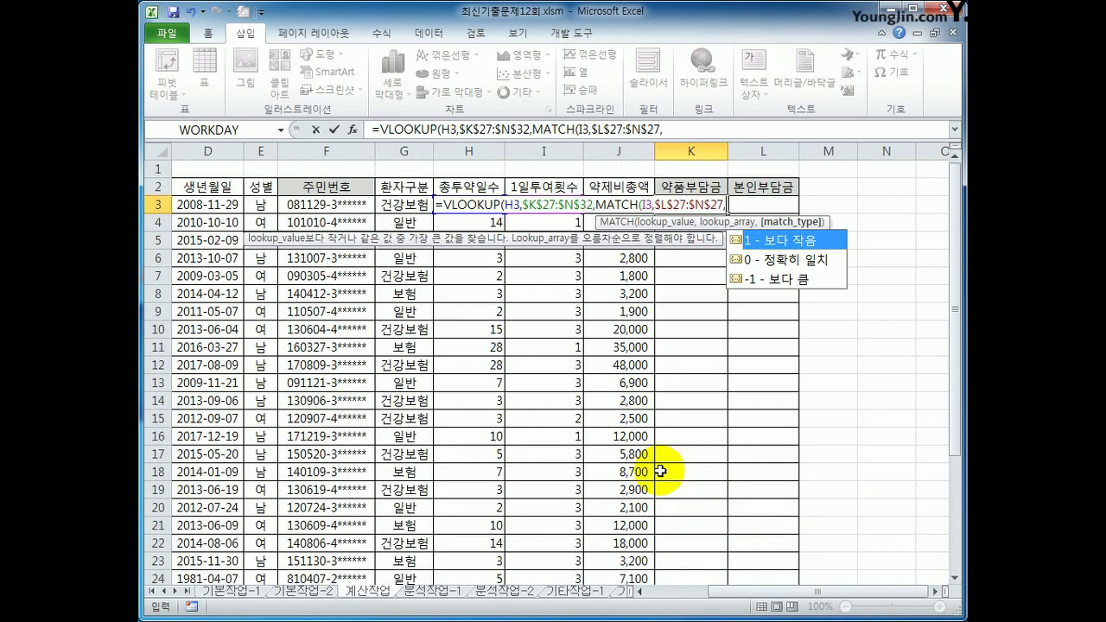
pyautogui.scroll(-2, 660, 470)
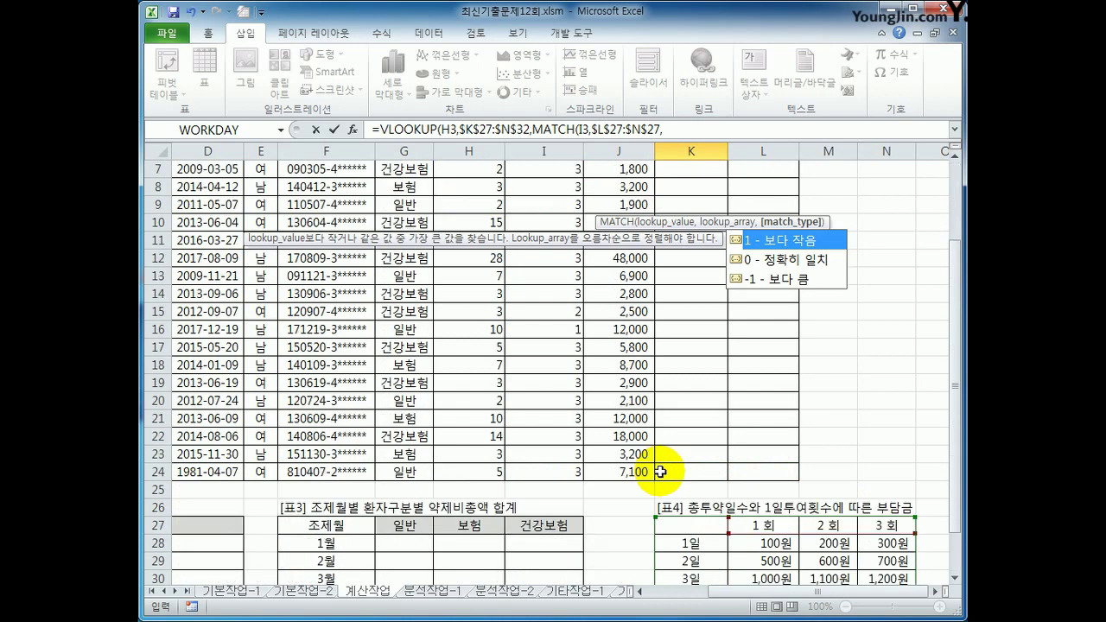
pyautogui.write('1')
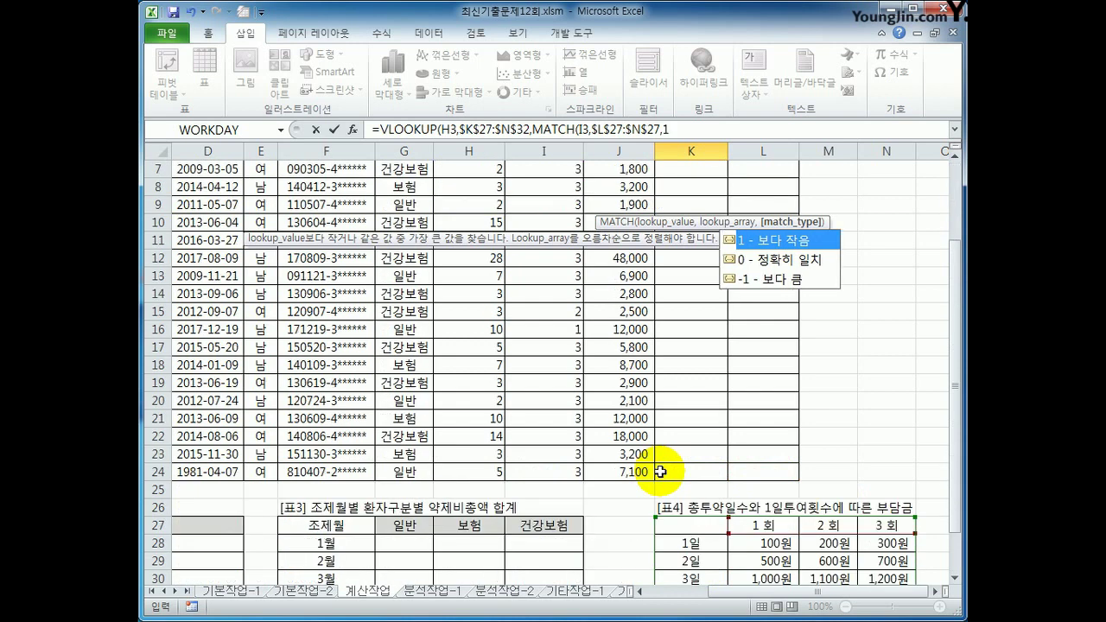
pyautogui.click(710, 126)
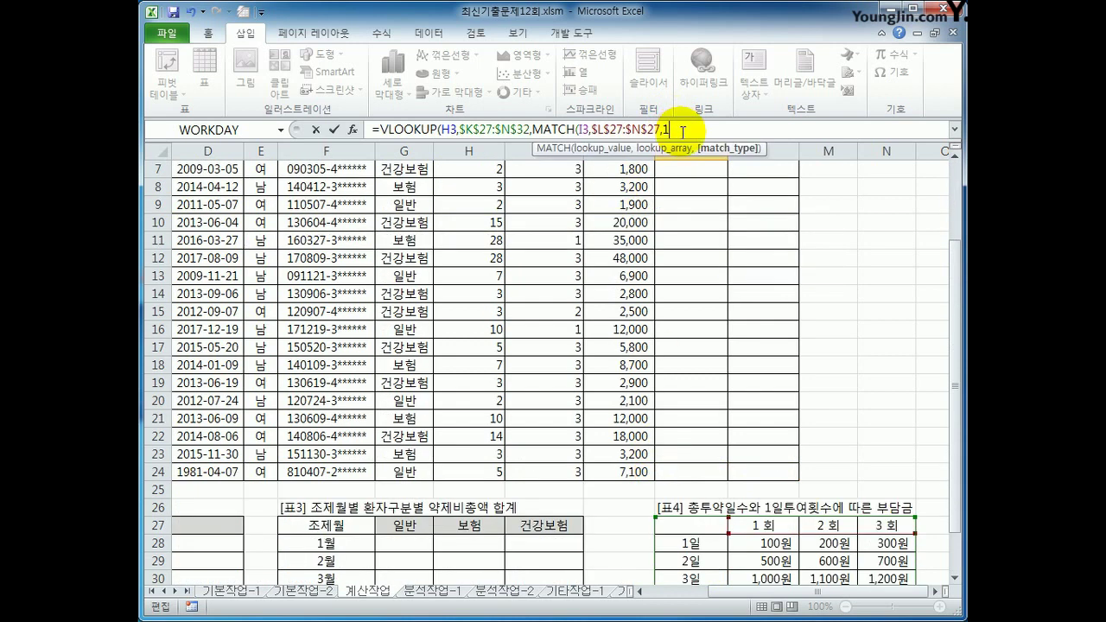
pyautogui.press('Right')
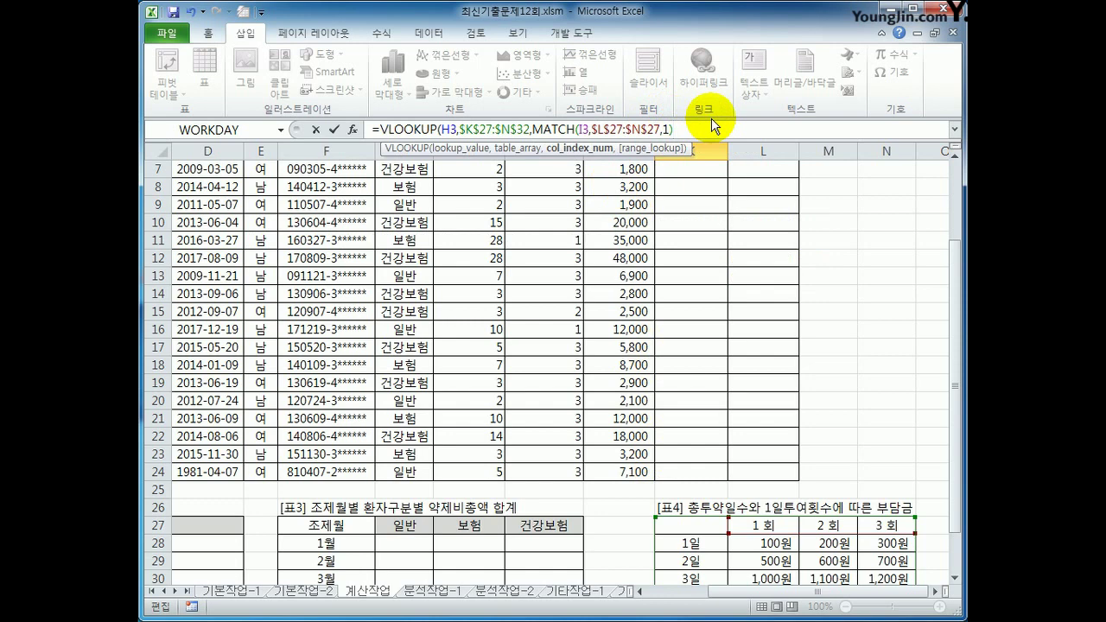
pyautogui.write('0')
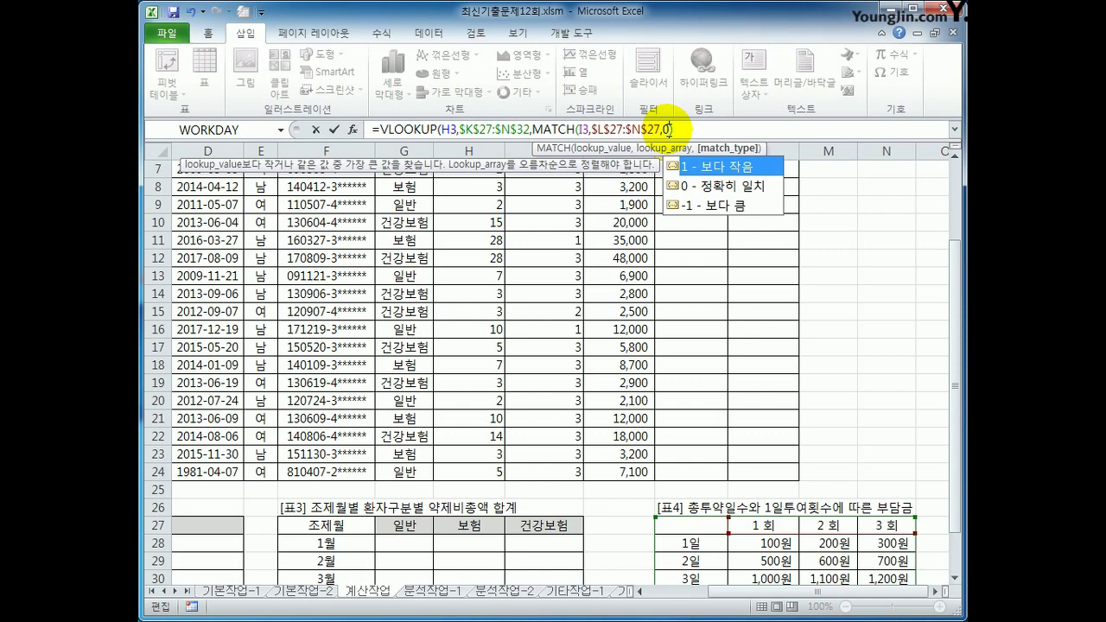
pyautogui.write(')')
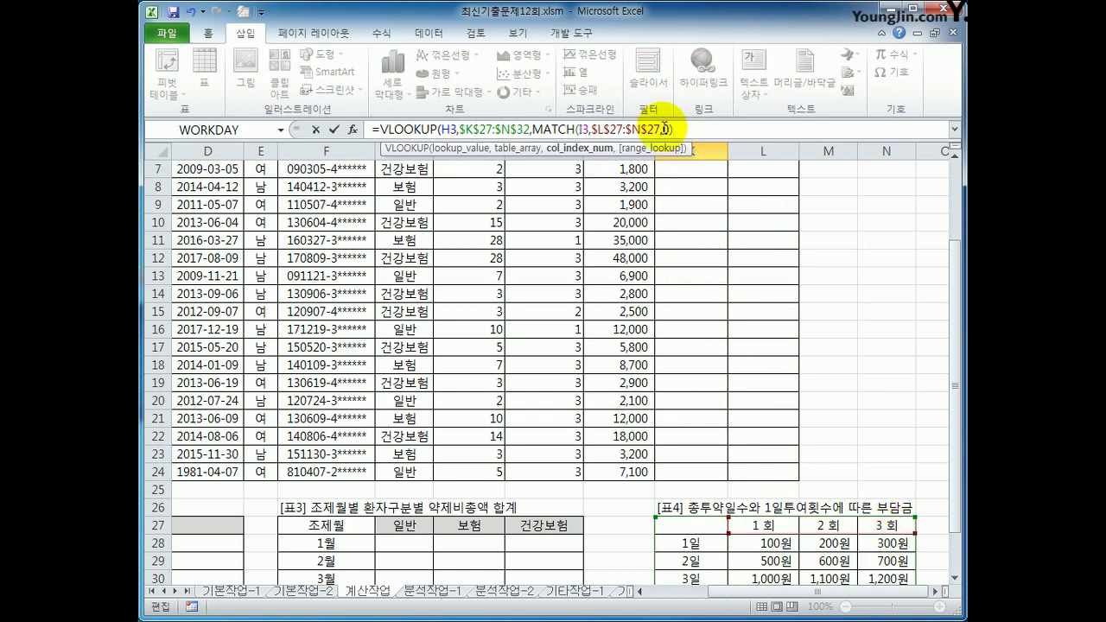
pyautogui.press('Left')
pyautogui.write('1')
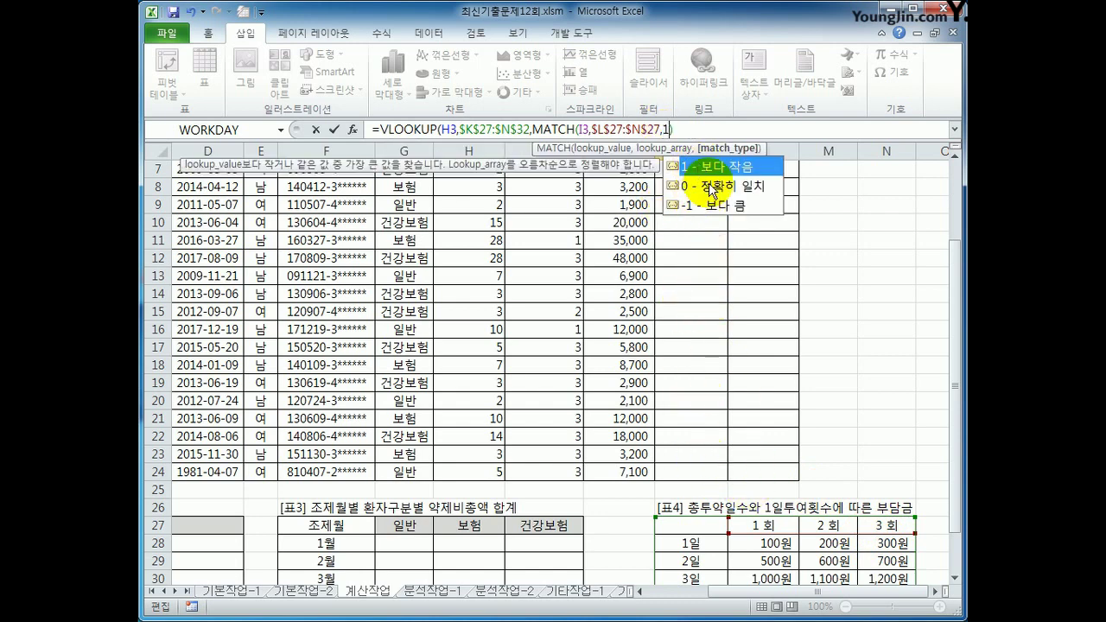
pyautogui.press('Escape')
pyautogui.press('Right')
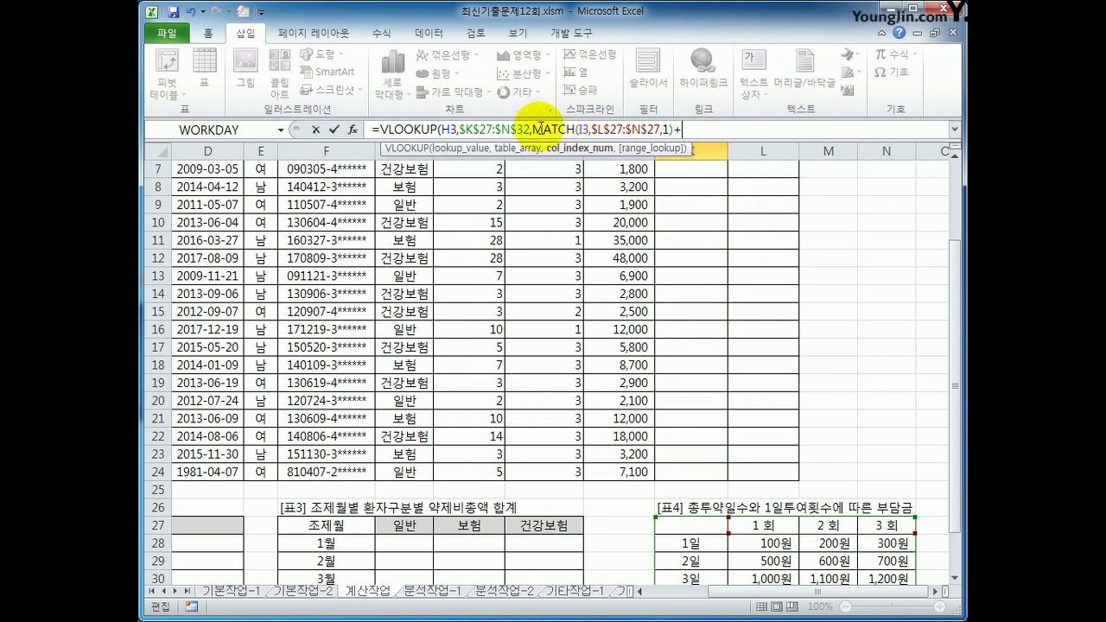
# Review the MATCH part and finish the K3 formula as ...MATCH(I3,$L$27:$N$27,1)+1)
pyautogui.moveTo(533, 130); pyautogui.dragTo(680, 130)
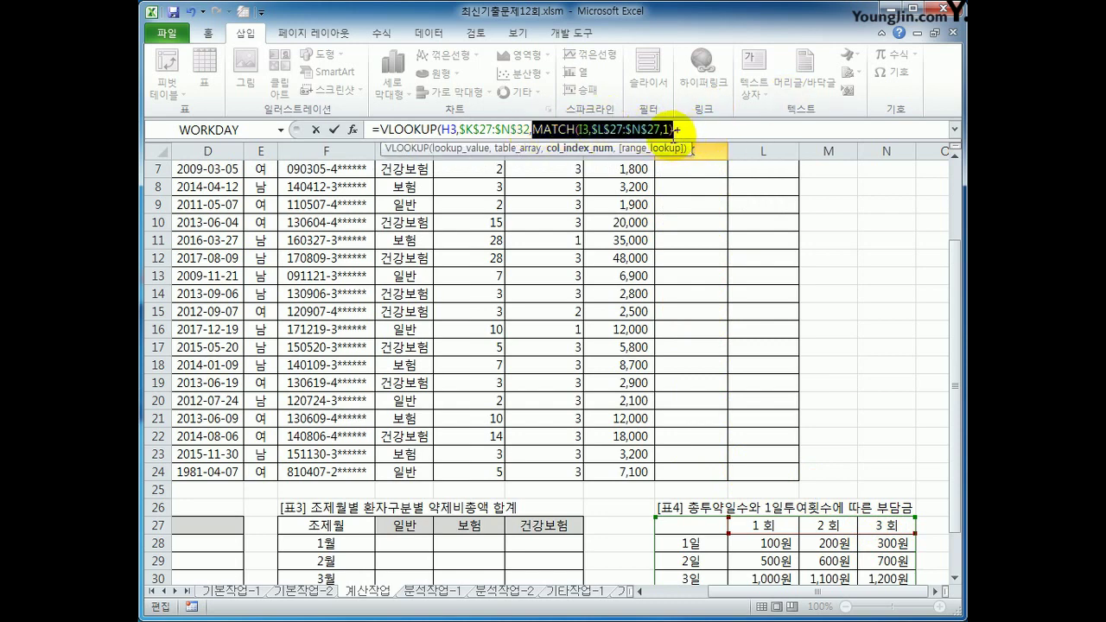
pyautogui.moveTo(959, 347); pyautogui.dragTo(951, 246)
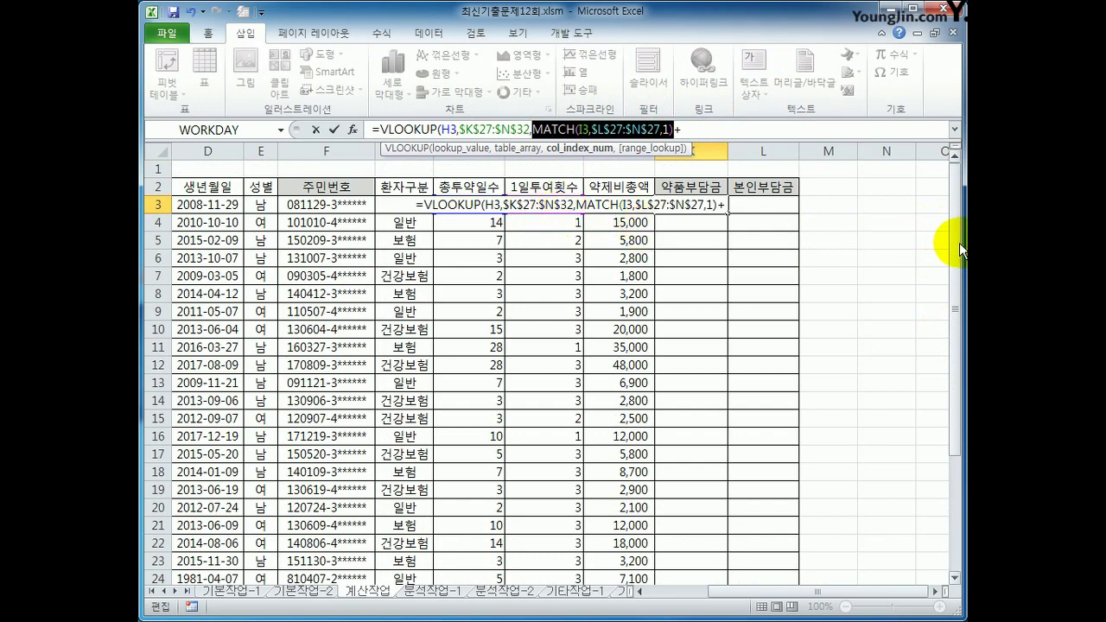
pyautogui.moveTo(957, 243); pyautogui.dragTo(961, 383)
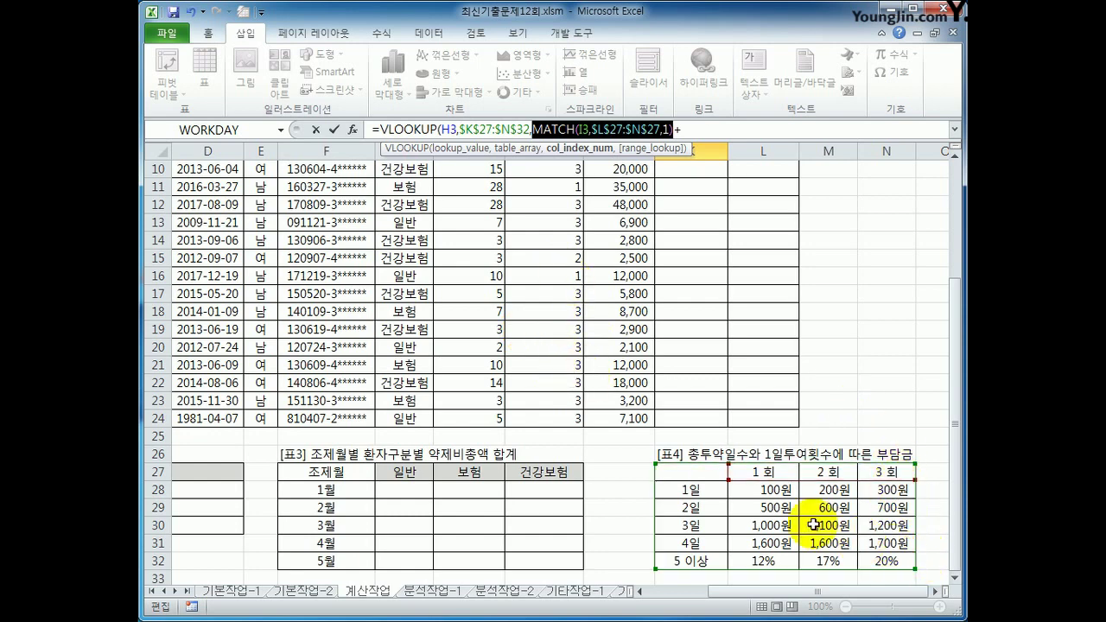
pyautogui.click(664, 130)
pyautogui.doubleClick(664, 131)
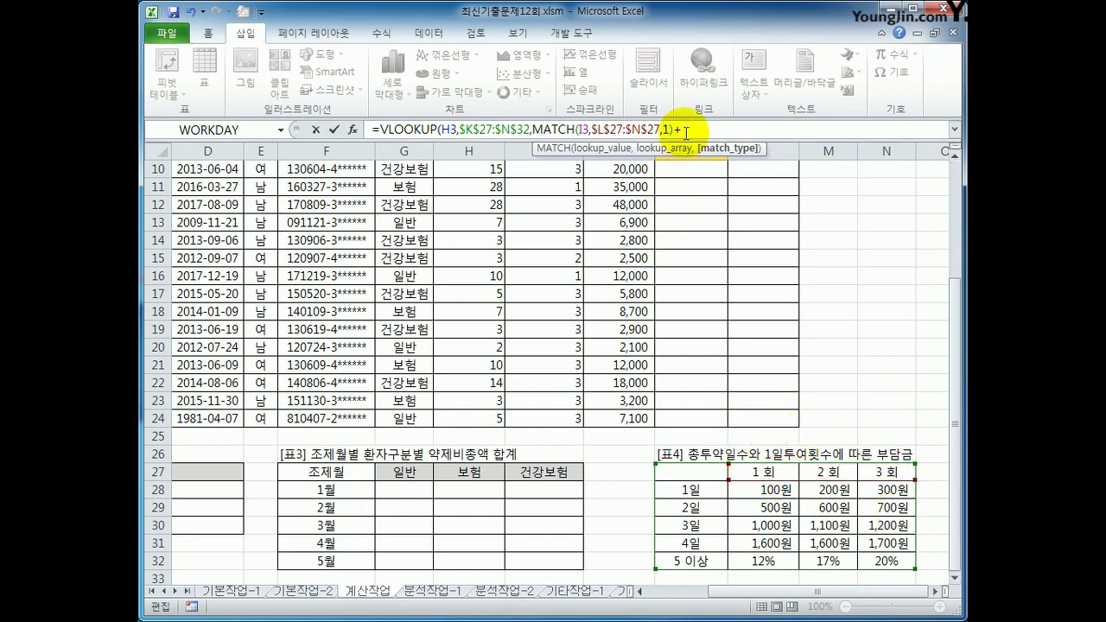
pyautogui.press('End')
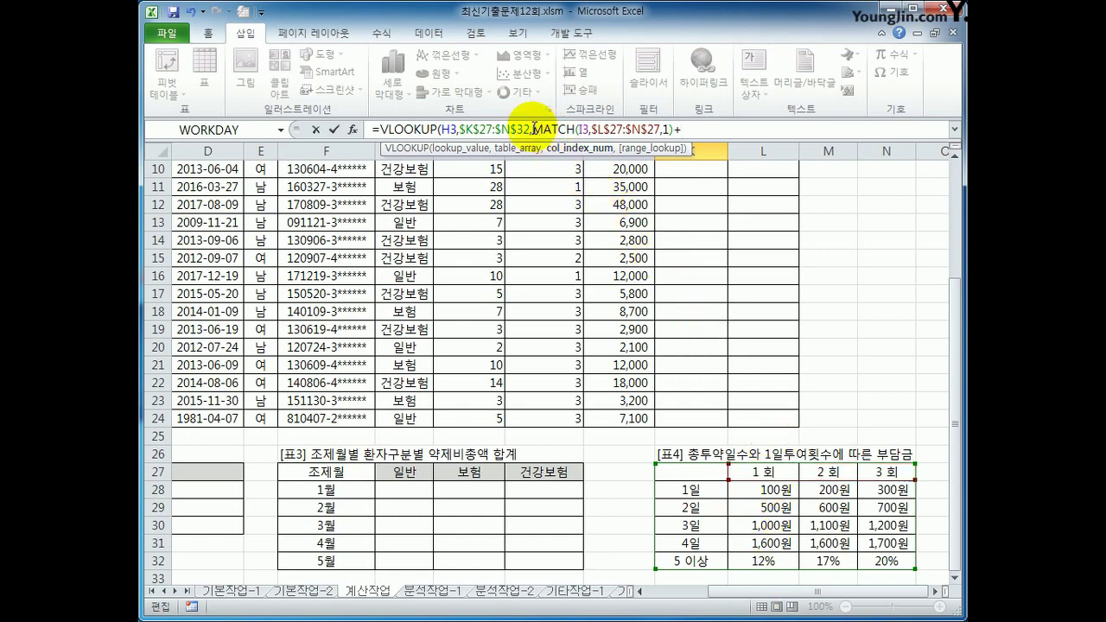
pyautogui.moveTo(533, 129); pyautogui.dragTo(674, 130)
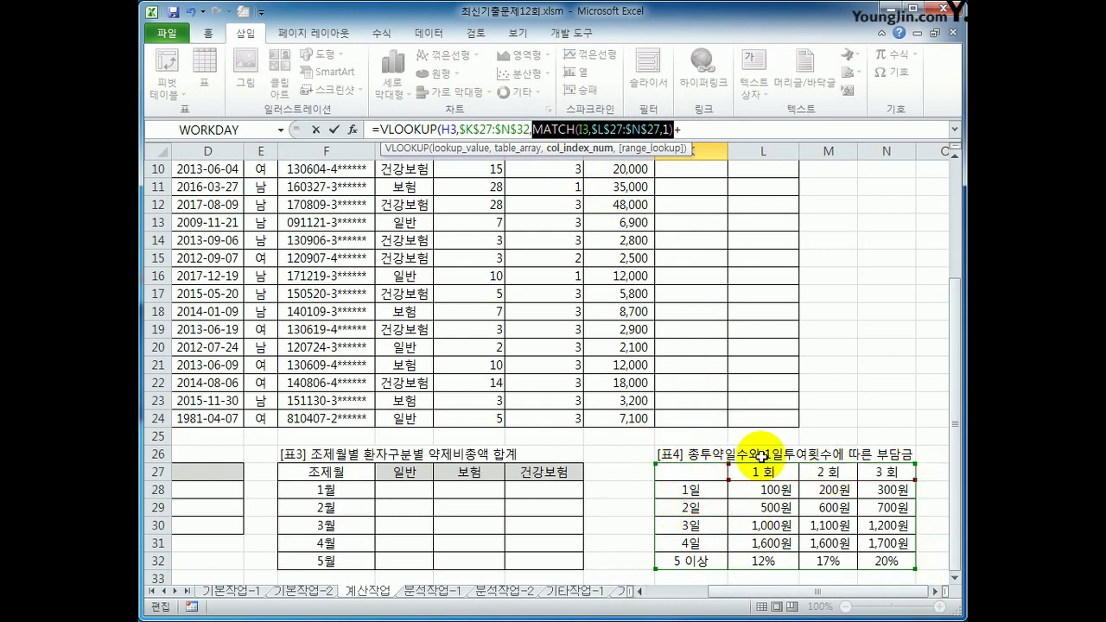
pyautogui.click(686, 130)
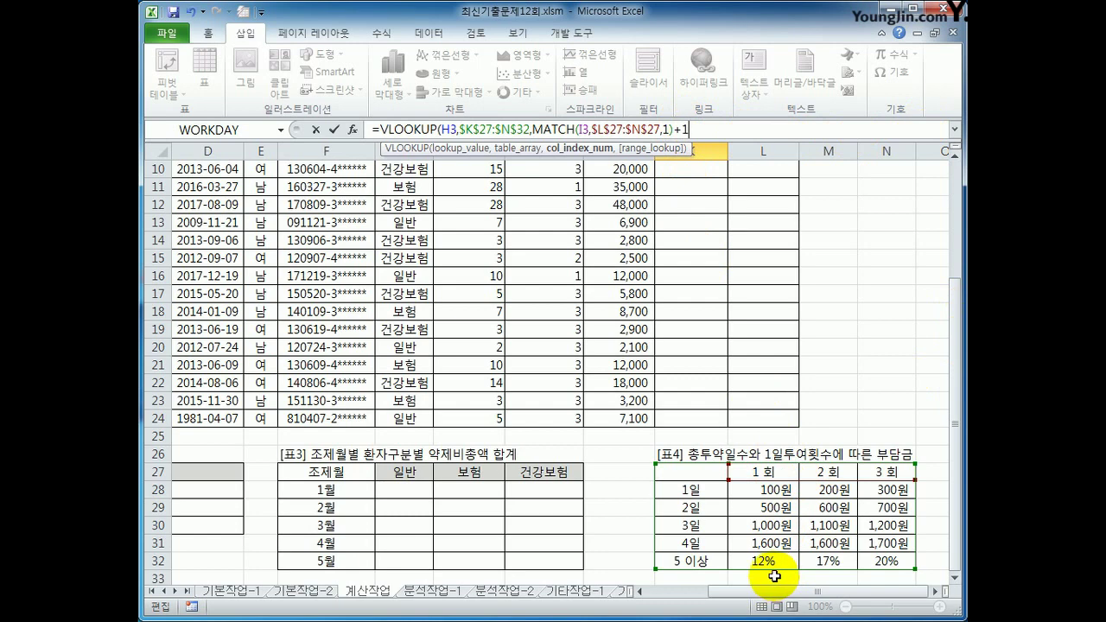
pyautogui.press('End')
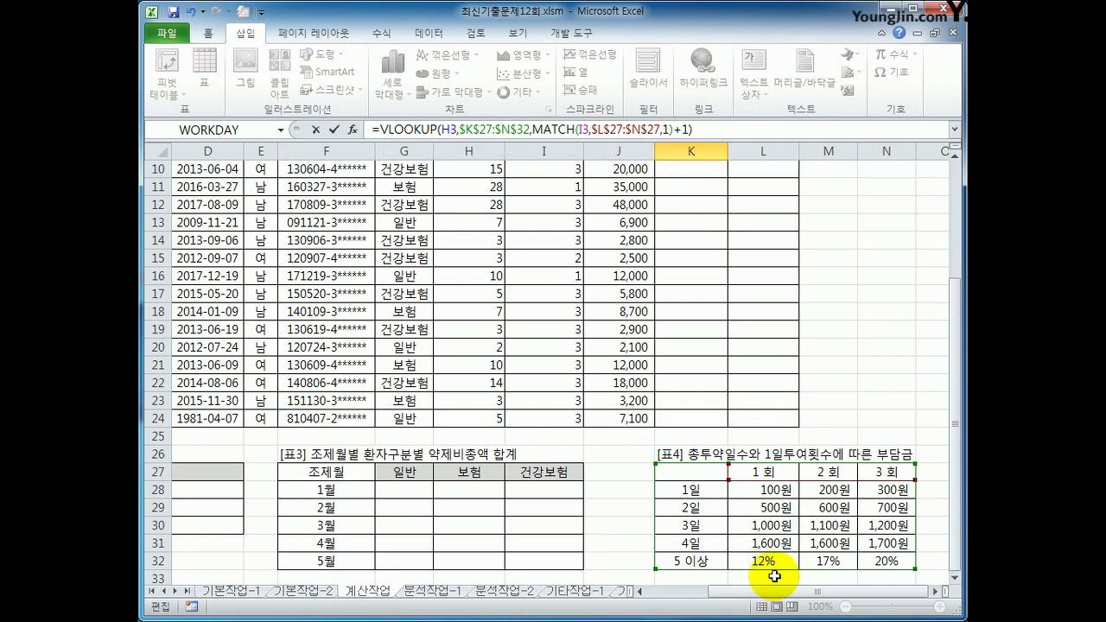
# Commit the K3 charge formula and fill it down to K24
pyautogui.press('Return')
pyautogui.scroll(1, 760, 553)
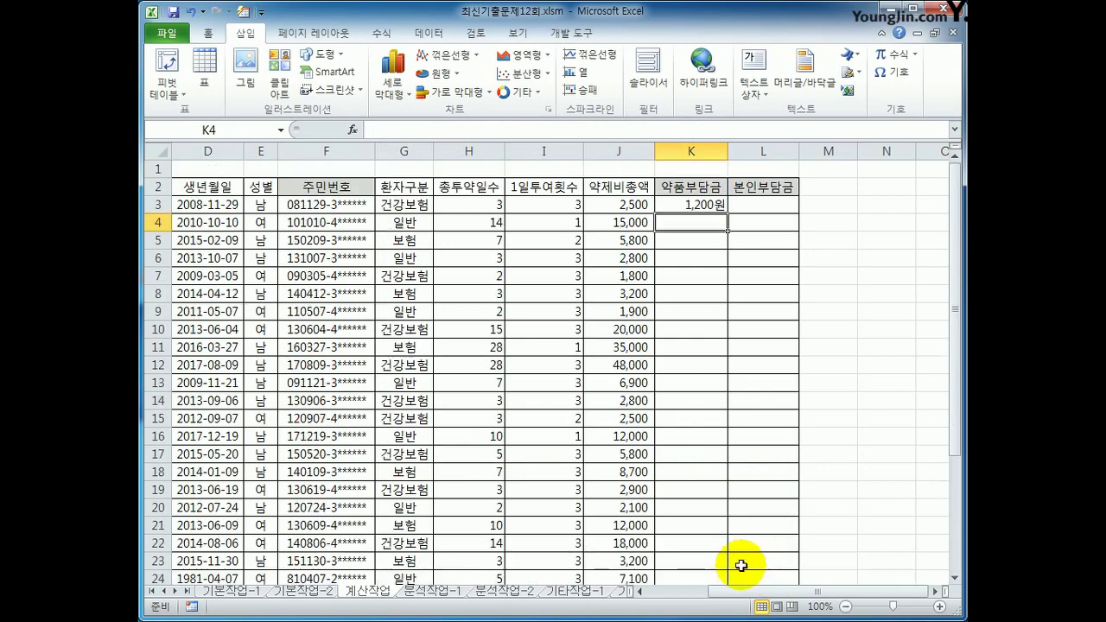
pyautogui.click(713, 206)
pyautogui.scroll(-3, 730, 311)
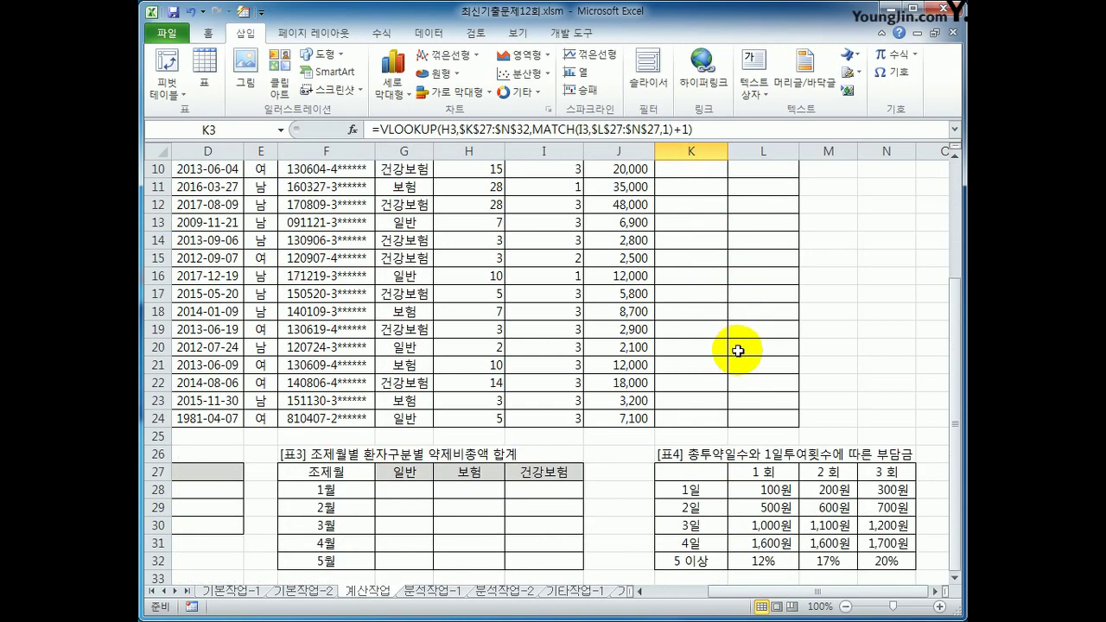
pyautogui.scroll(2, 738, 356)
pyautogui.scroll(1, 738, 356)
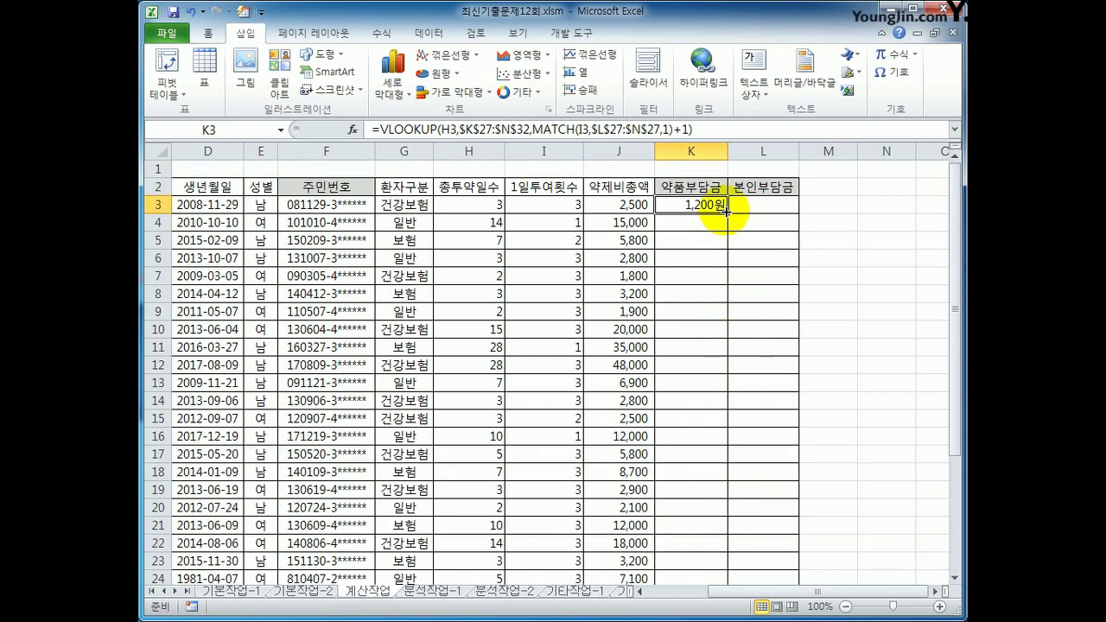
pyautogui.moveTo(728, 213); pyautogui.dragTo(709, 544)
pyautogui.scroll(1, 768, 511)
pyautogui.click(711, 221)
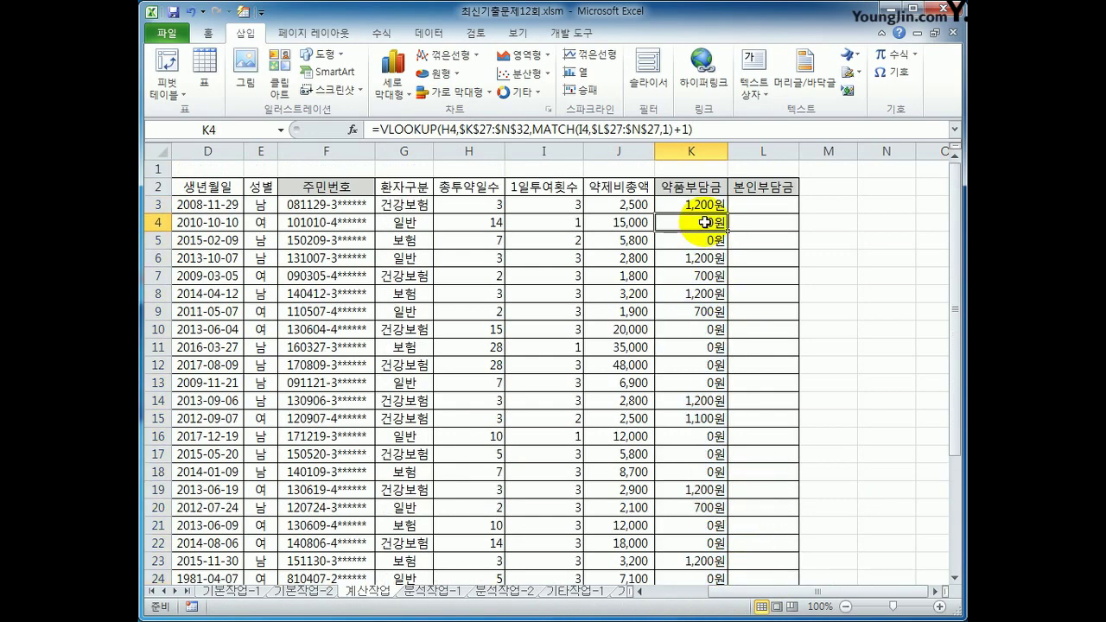
pyautogui.scroll(-3, 763, 415)
pyautogui.scroll(-1, 764, 428)
# Verify the K4 and K5 charges against the H values and the 12%, 17%, 20% [표4] rates
pyautogui.click(763, 507)
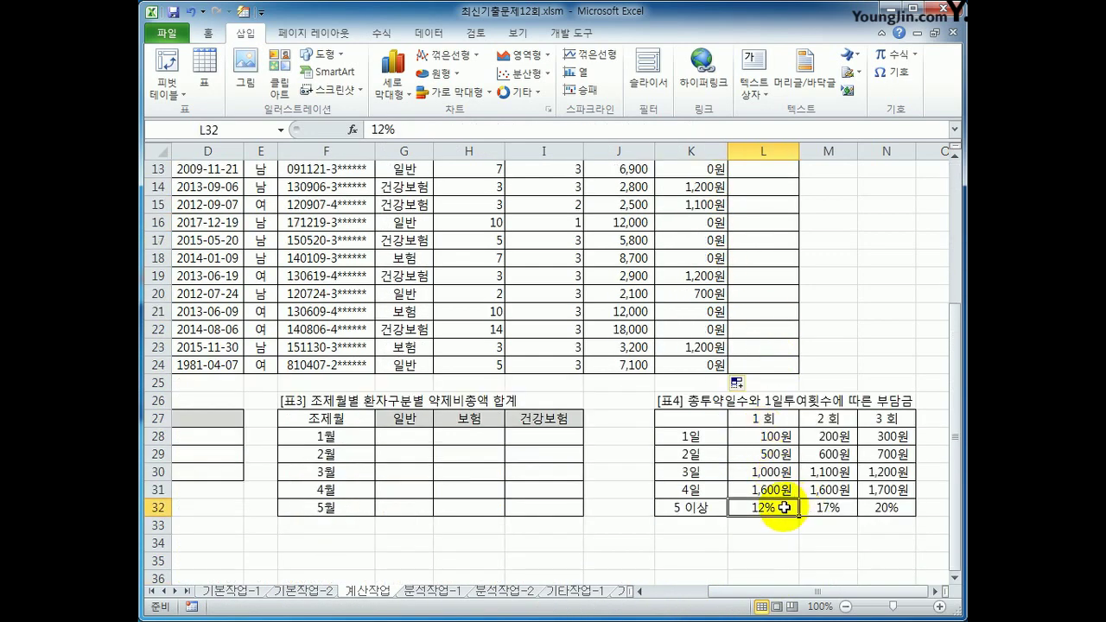
pyautogui.click(827, 507)
pyautogui.click(903, 512)
pyautogui.scroll(3, 823, 497)
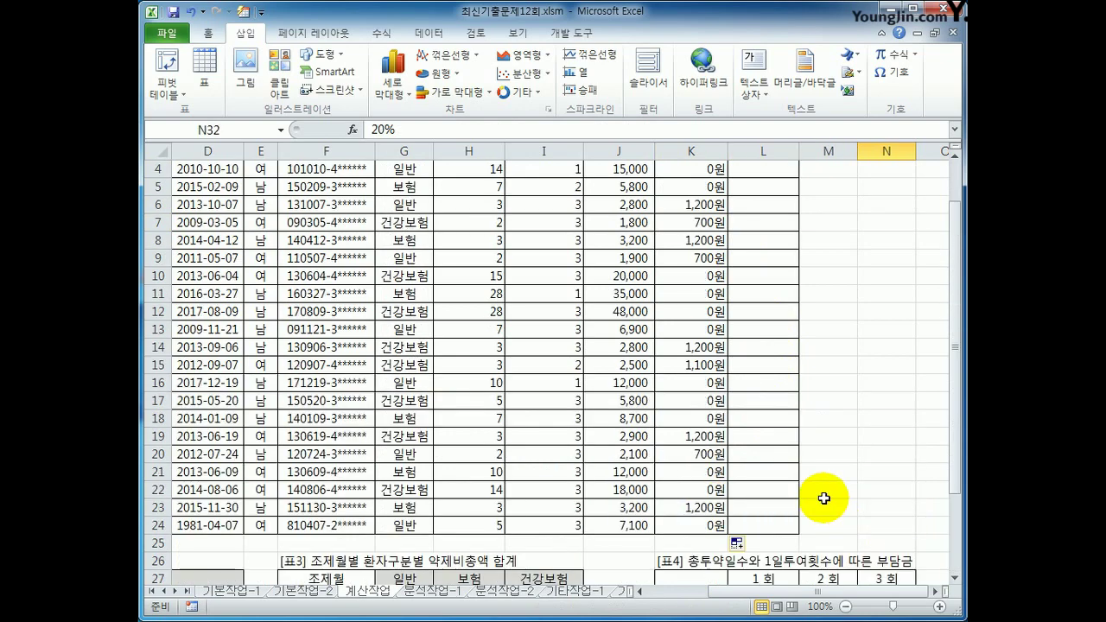
pyautogui.scroll(-3, 823, 497)
pyautogui.scroll(4, 778, 497)
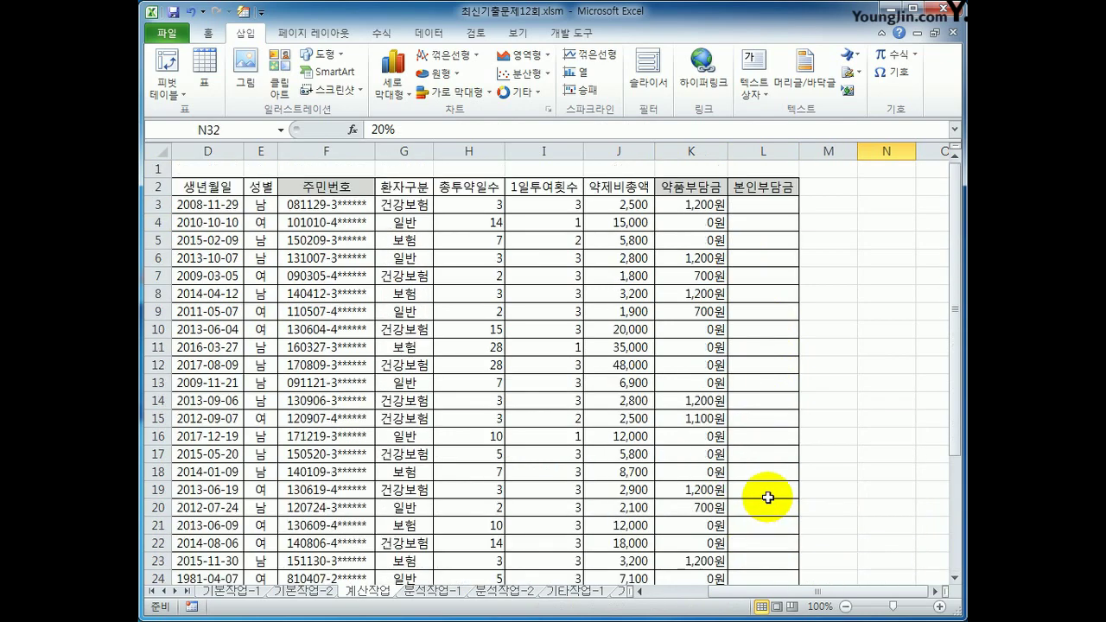
pyautogui.click(696, 225)
pyautogui.click(489, 222)
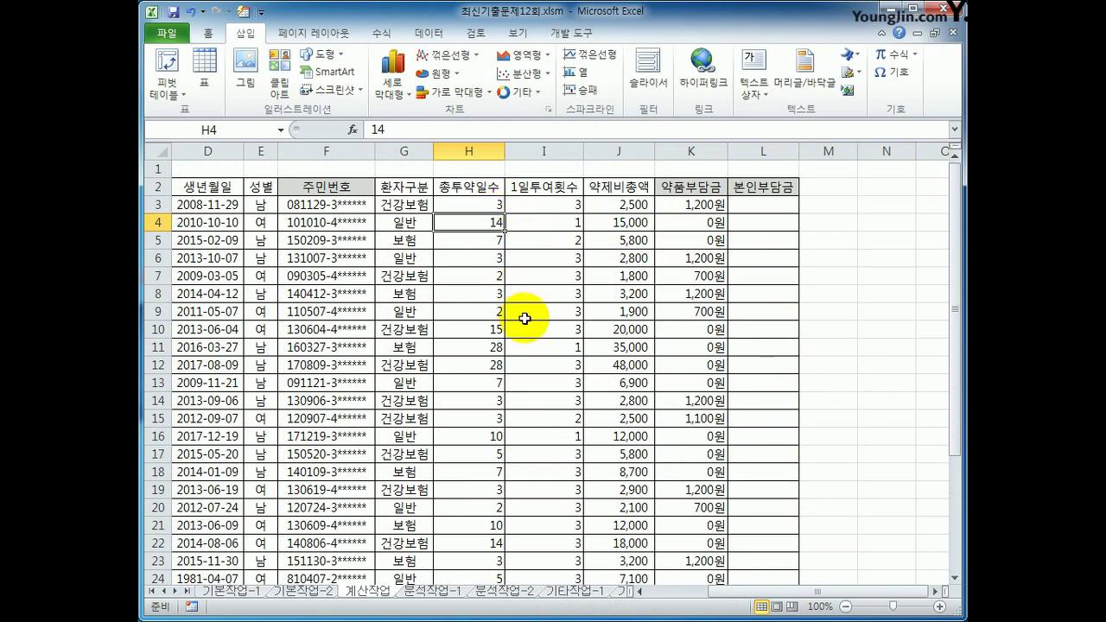
pyautogui.scroll(-3, 600, 356)
pyautogui.scroll(3, 656, 540)
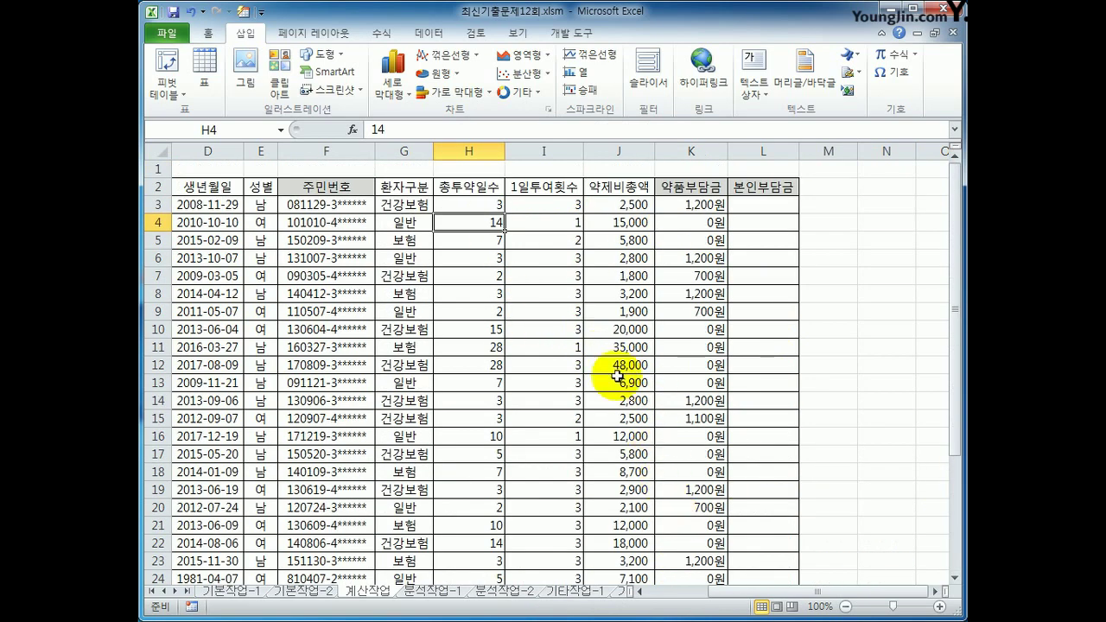
pyautogui.click(492, 242)
pyautogui.click(666, 242)
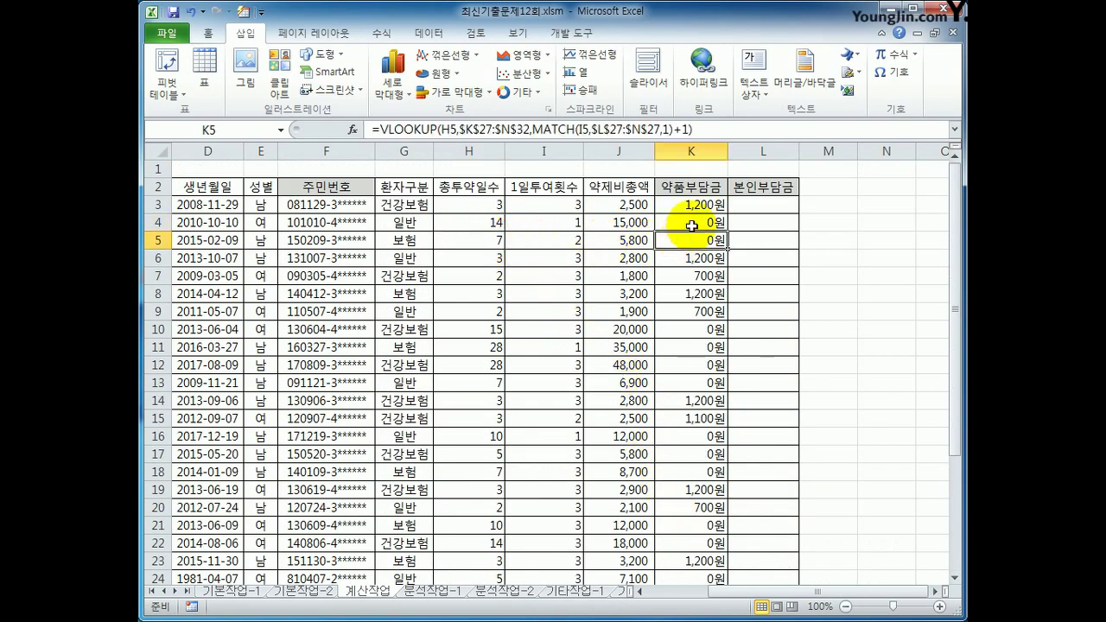
pyautogui.click(670, 225)
pyautogui.scroll(-4, 734, 406)
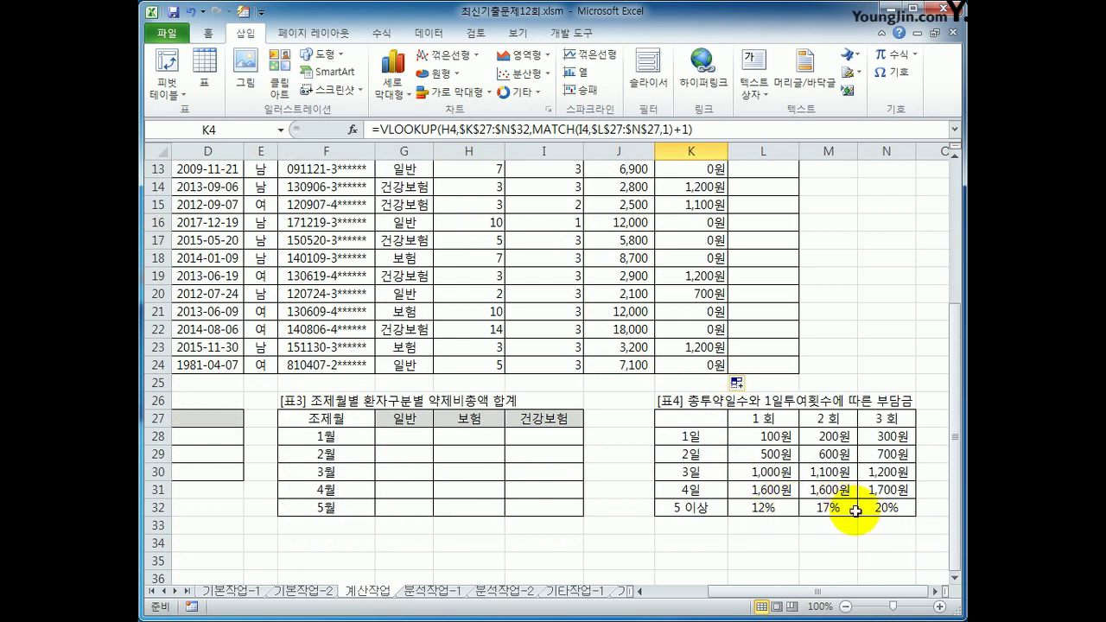
pyautogui.scroll(3, 778, 199)
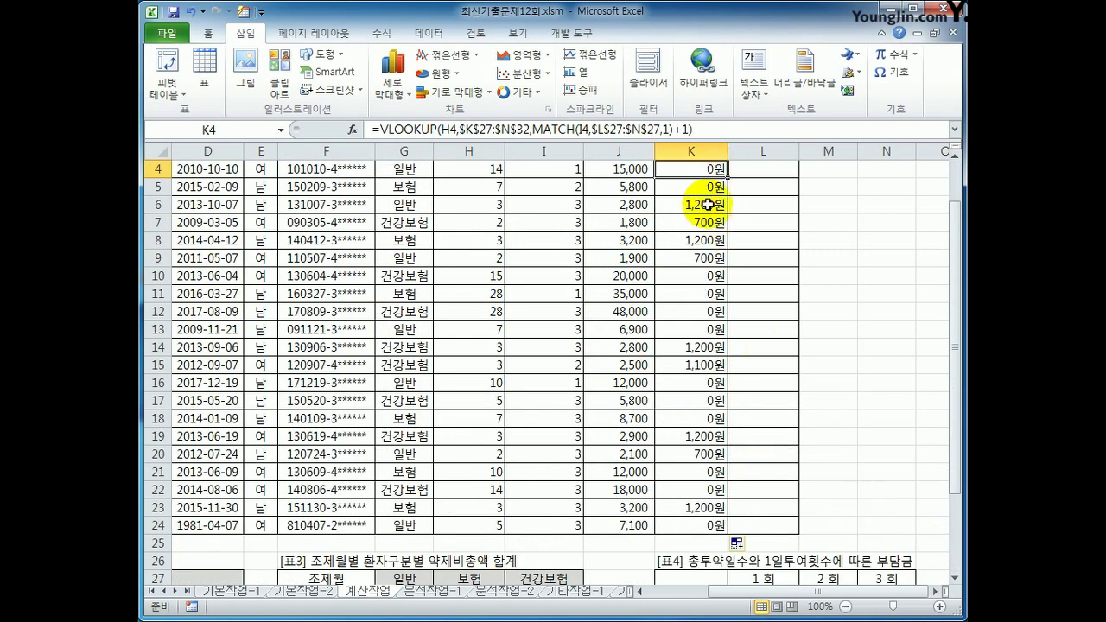
pyautogui.scroll(1, 717, 216)
pyautogui.click(708, 208)
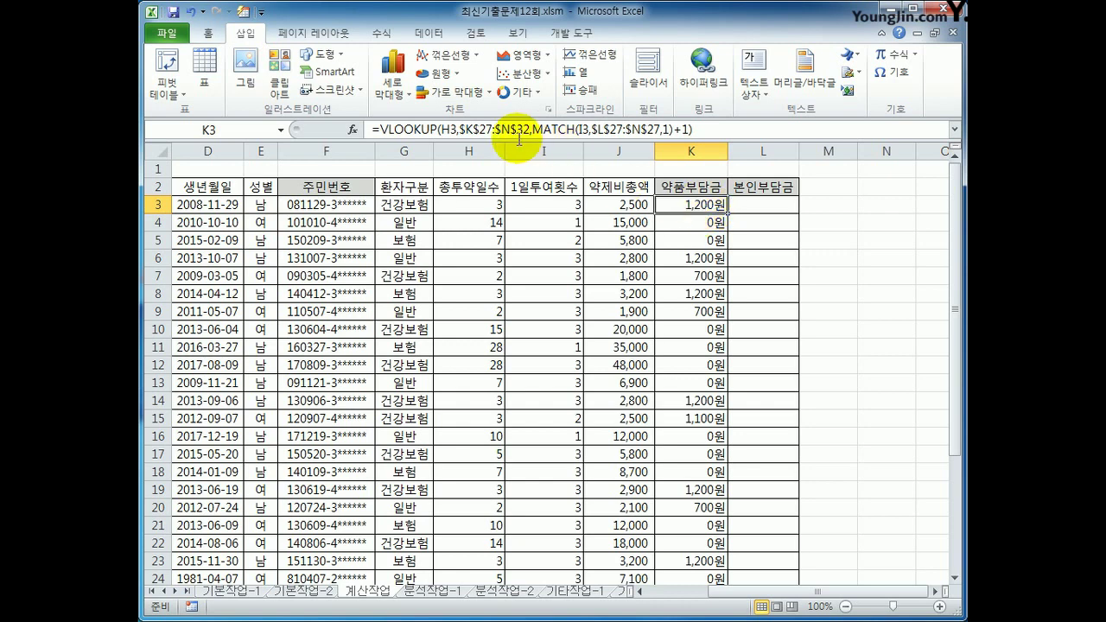
# Make K3's charge formula multiply the looked-up rate by J3
pyautogui.click(713, 131)
pyautogui.write('*')
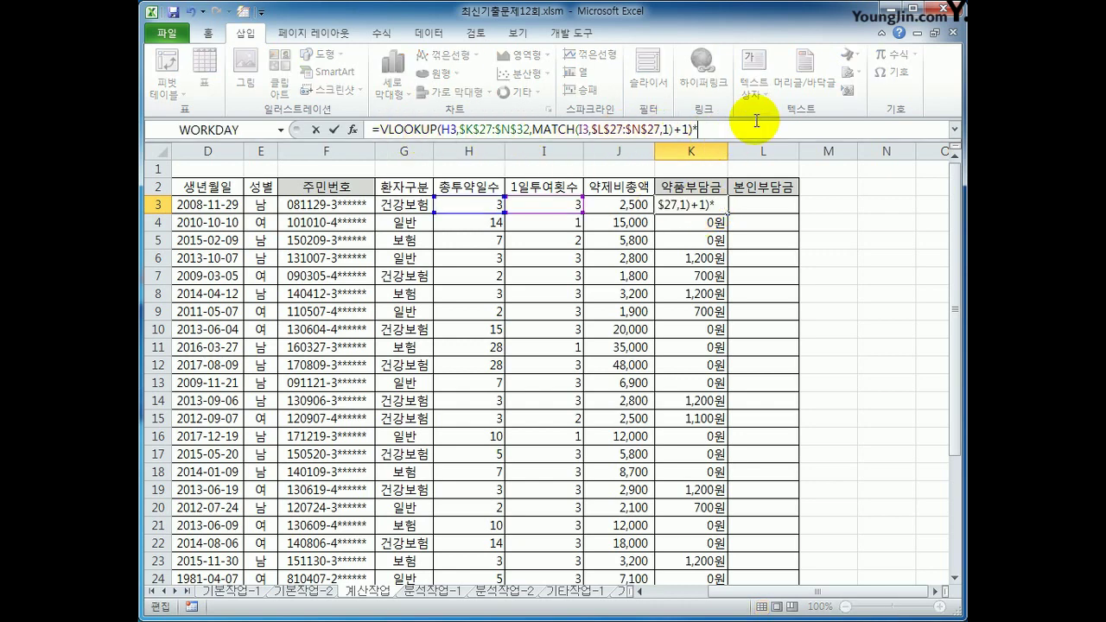
pyautogui.press('BackSpace')
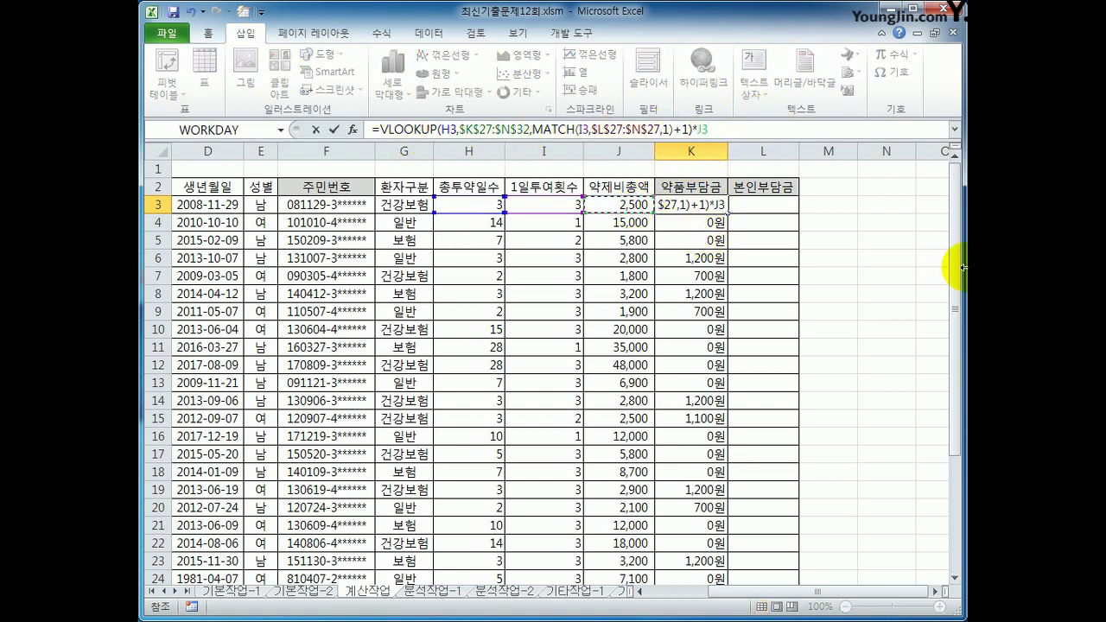
pyautogui.press('Return')
# Fill the K3 formula down to K24
pyautogui.click(716, 186)
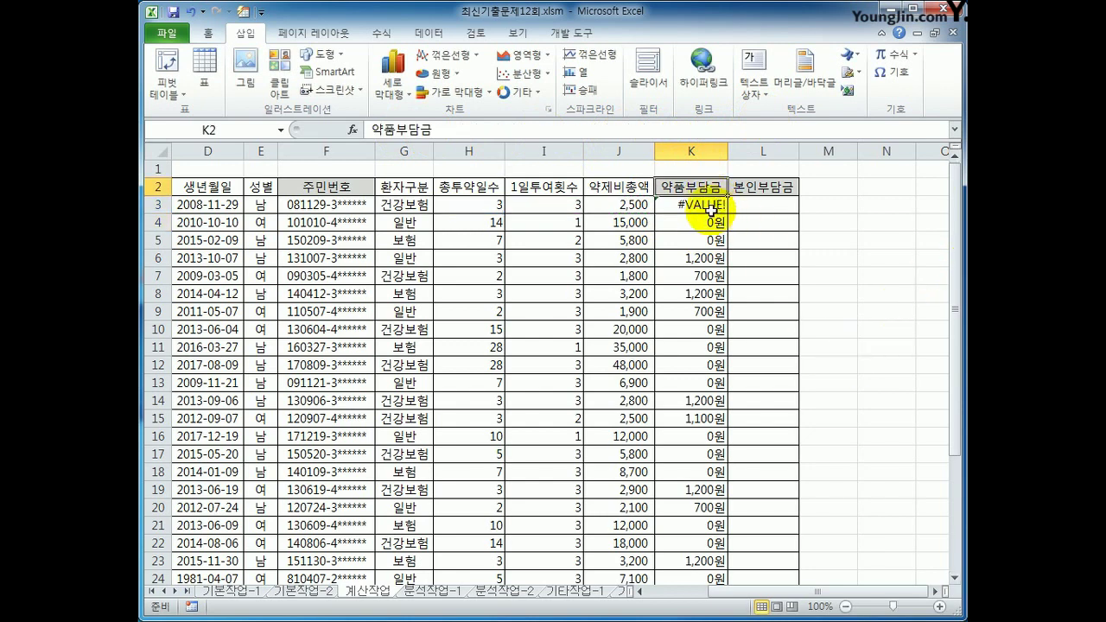
pyautogui.click(715, 205)
pyautogui.moveTo(728, 214); pyautogui.dragTo(800, 509)
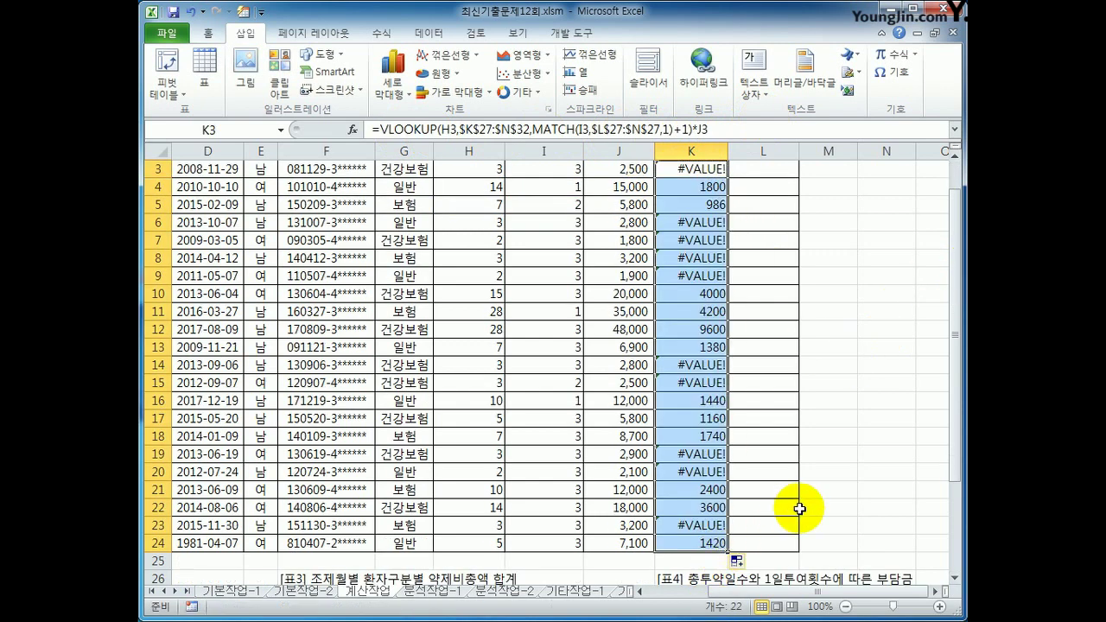
pyautogui.scroll(1, 800, 509)
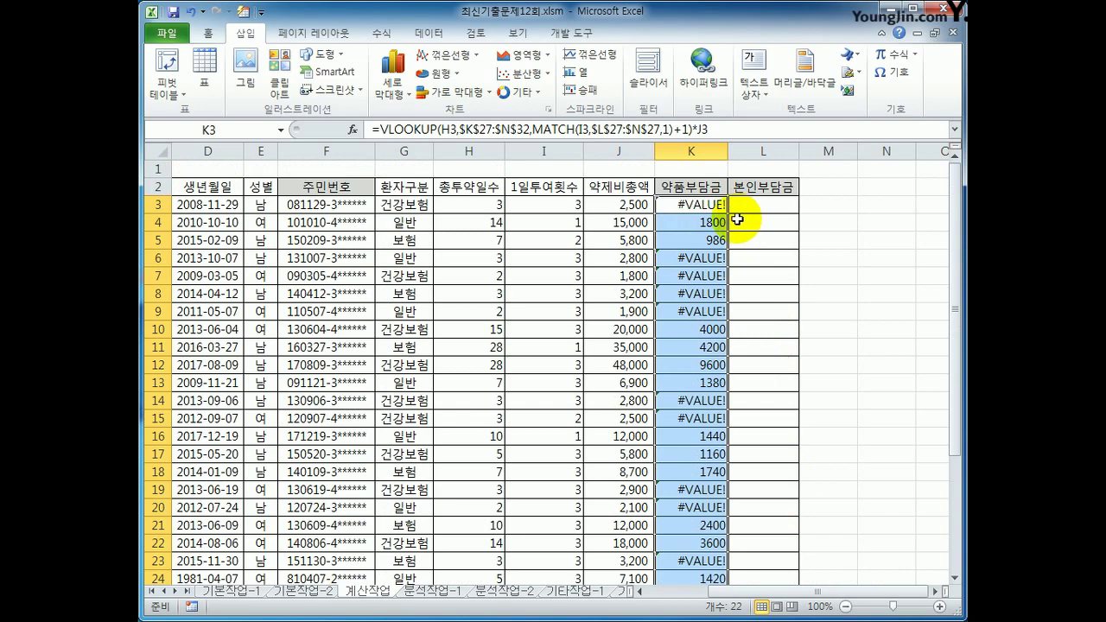
pyautogui.scroll(-2, 713, 217)
pyautogui.scroll(-1, 760, 553)
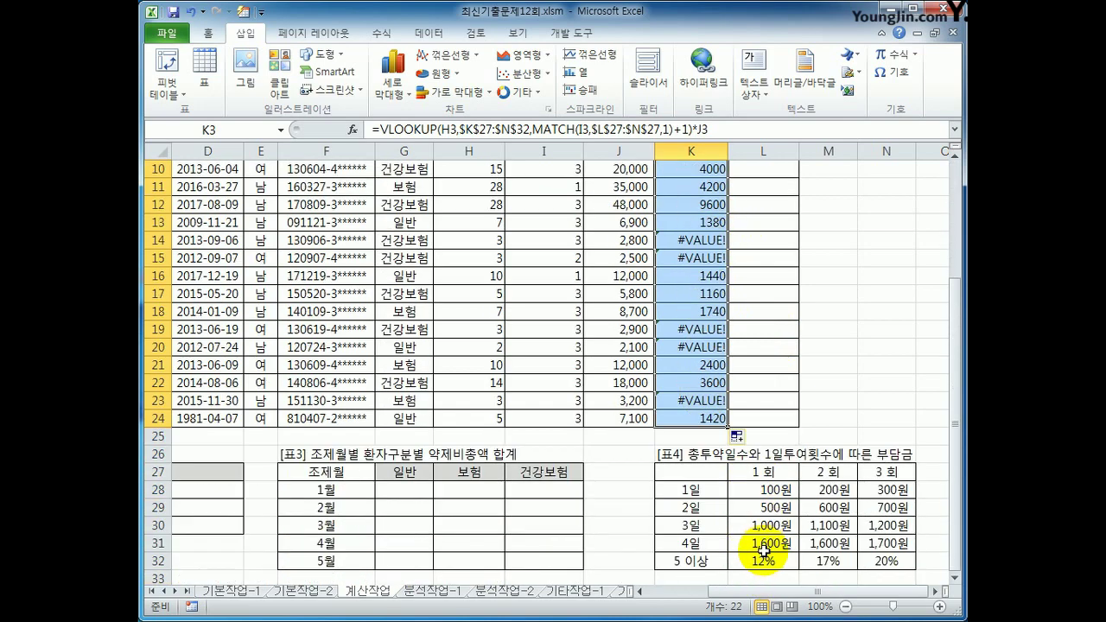
# Inspect the K column results around K21–K22, where #VALUE! errors appear
pyautogui.click(703, 413)
pyautogui.click(702, 382)
pyautogui.click(701, 365)
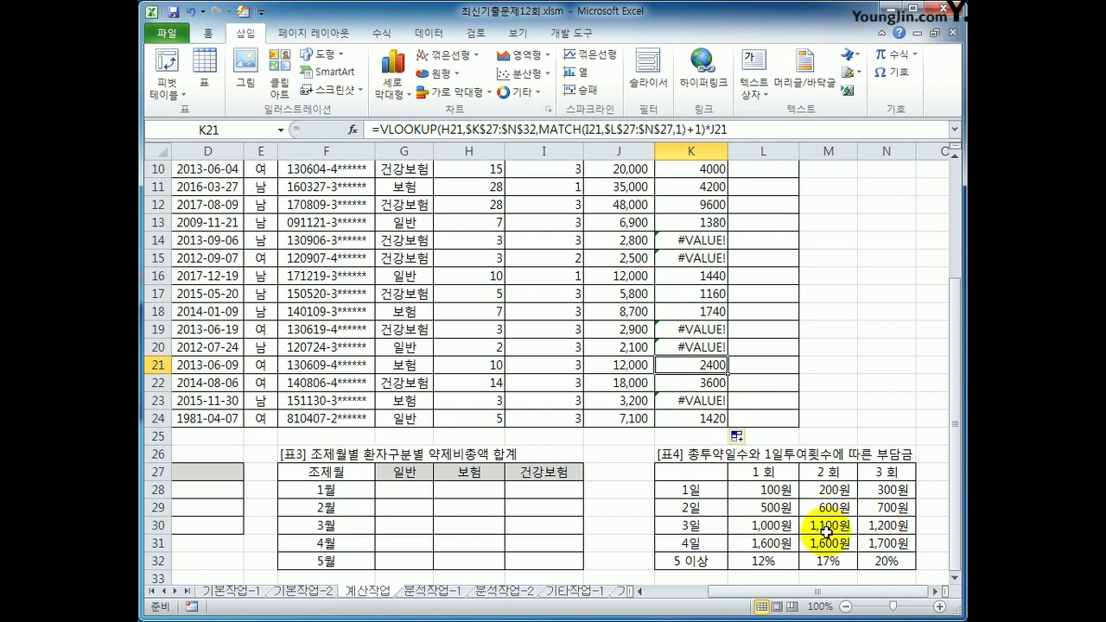
pyautogui.scroll(3, 827, 501)
pyautogui.click(695, 205)
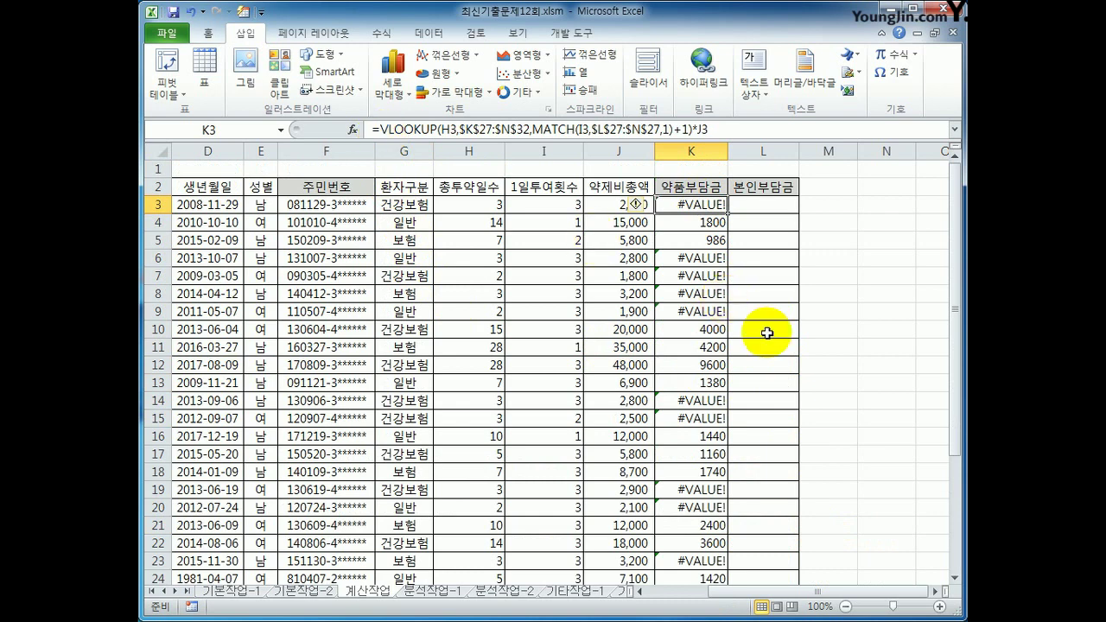
# Wrap K3's charge formula in an IFERROR function
pyautogui.click(373, 130)
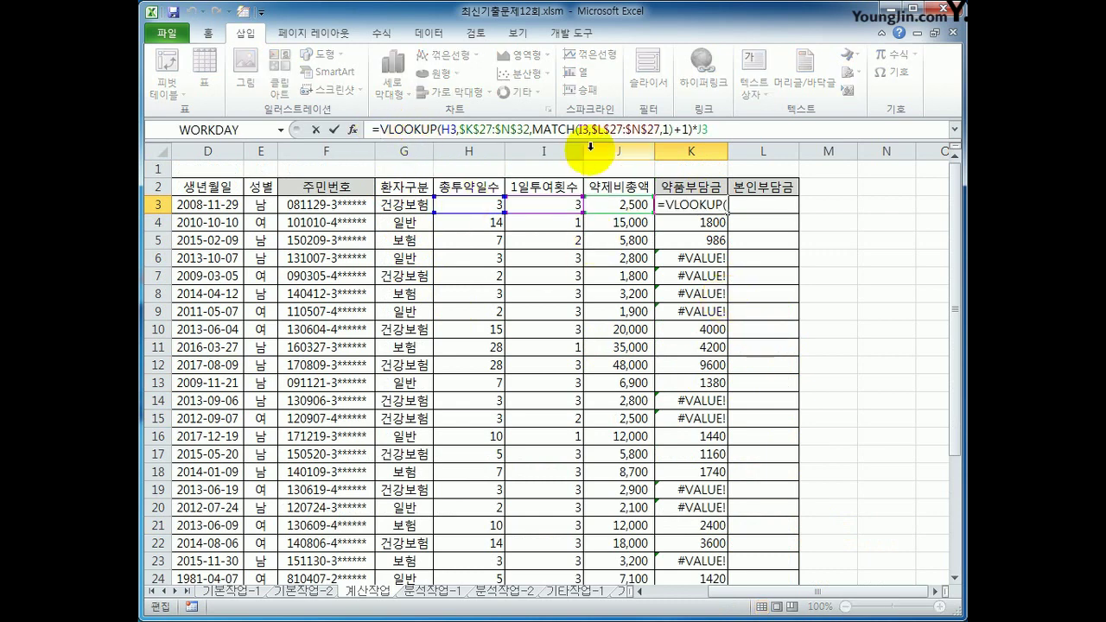
pyautogui.press('Home')
pyautogui.press('Right')
pyautogui.write('if')
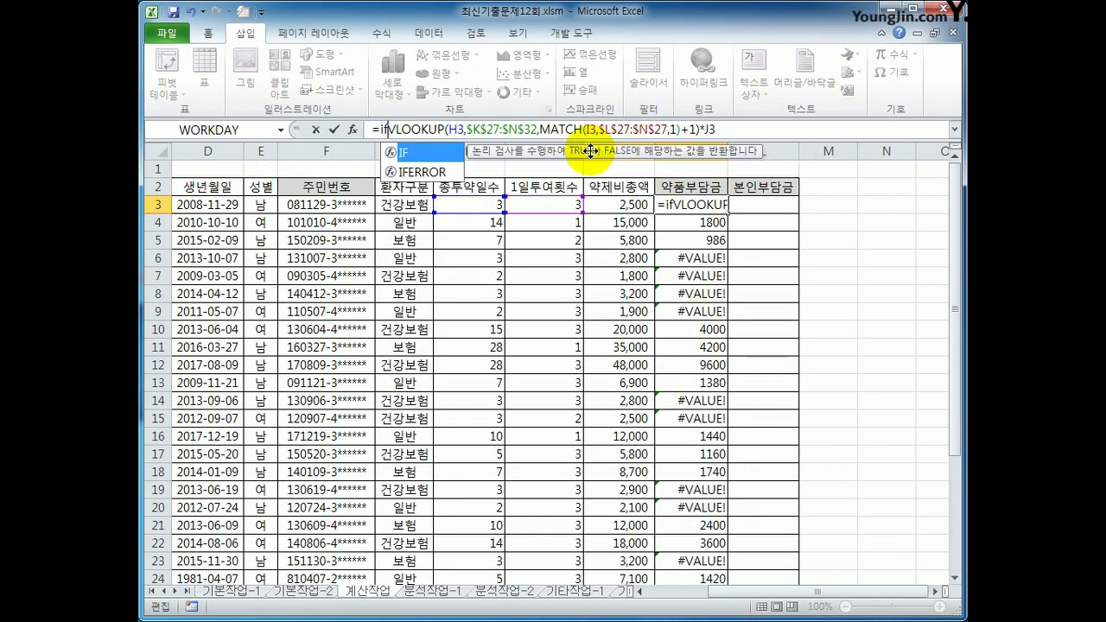
pyautogui.press('Down')
pyautogui.press('Tab')
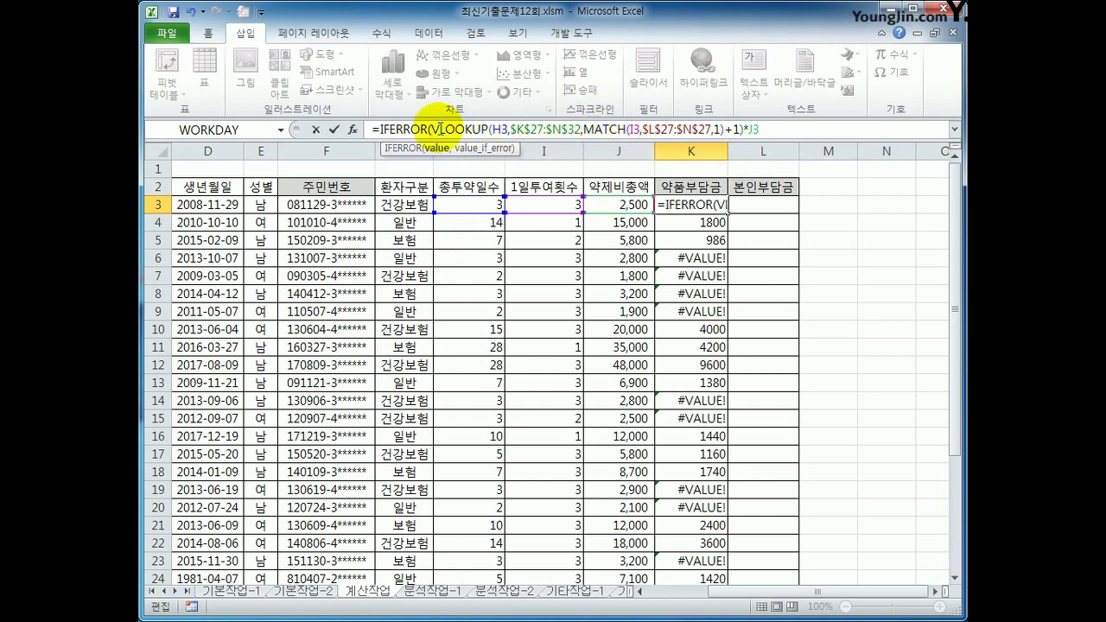
# Use the VLOOKUP part as IFERROR's fallback, then fill the formula down column K
pyautogui.moveTo(429, 130); pyautogui.dragTo(744, 134)
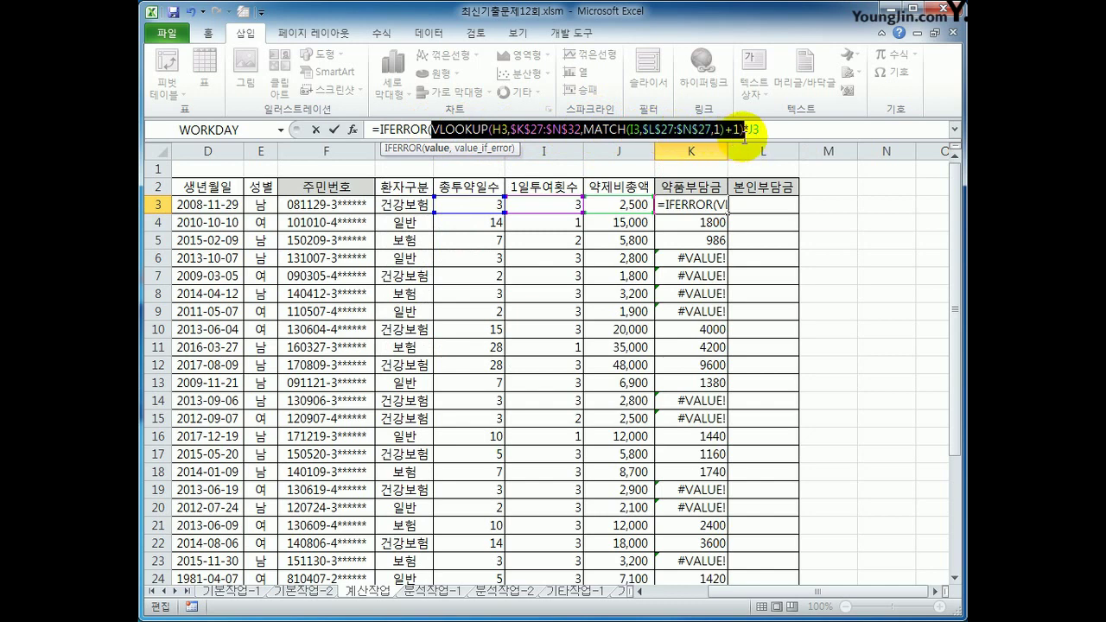
pyautogui.click(810, 134)
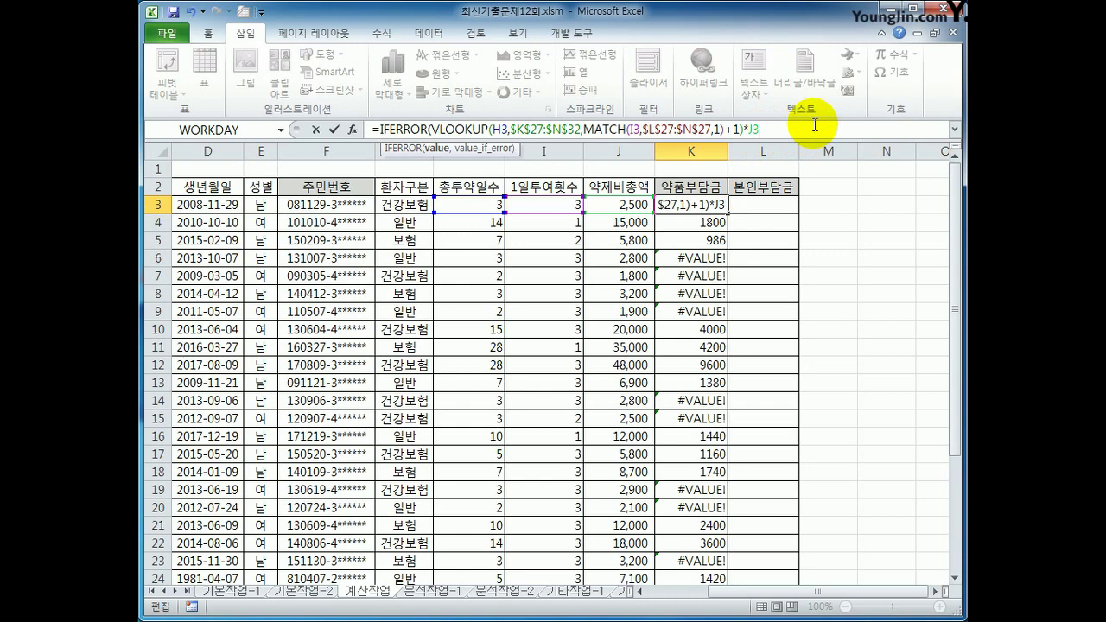
pyautogui.write(',')
pyautogui.hotkey('alt', 'Return')
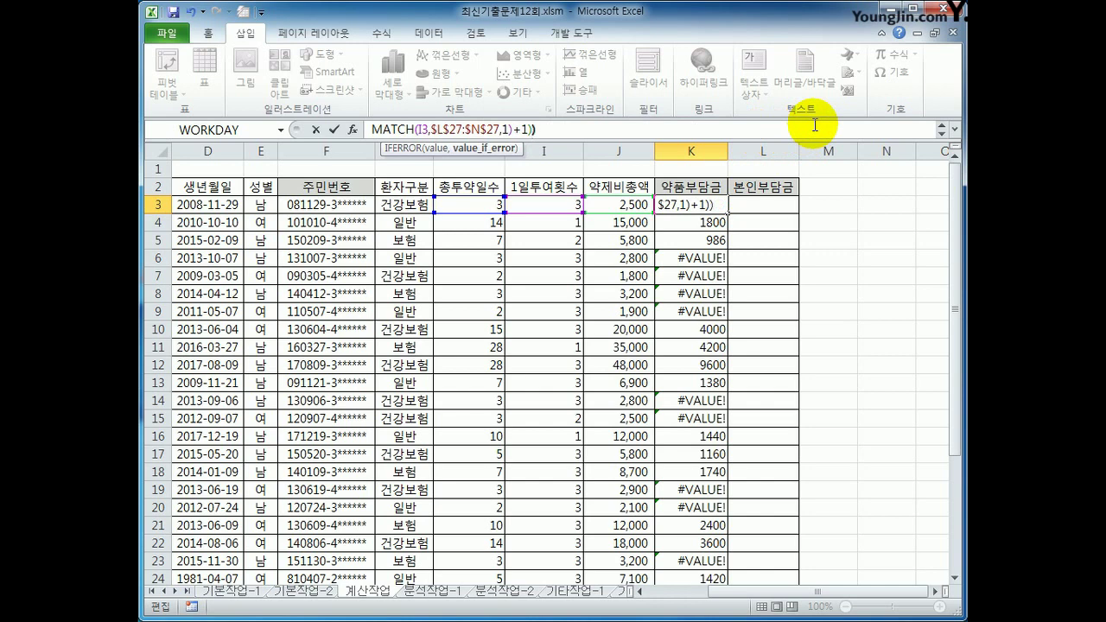
pyautogui.press('Return')
pyautogui.press('Up')
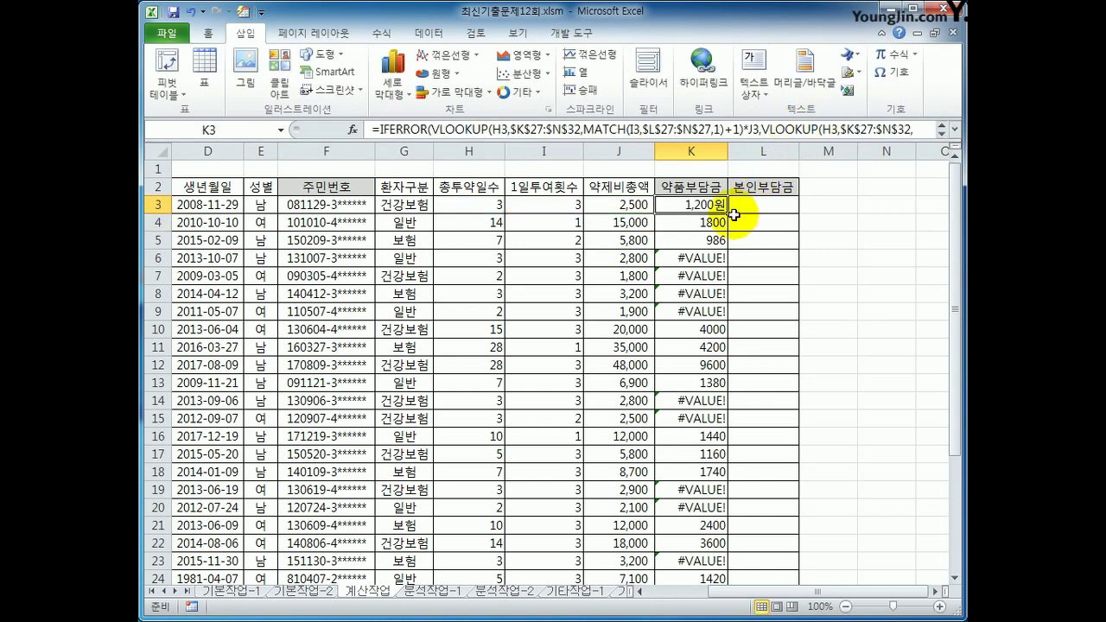
pyautogui.doubleClick(725, 213)
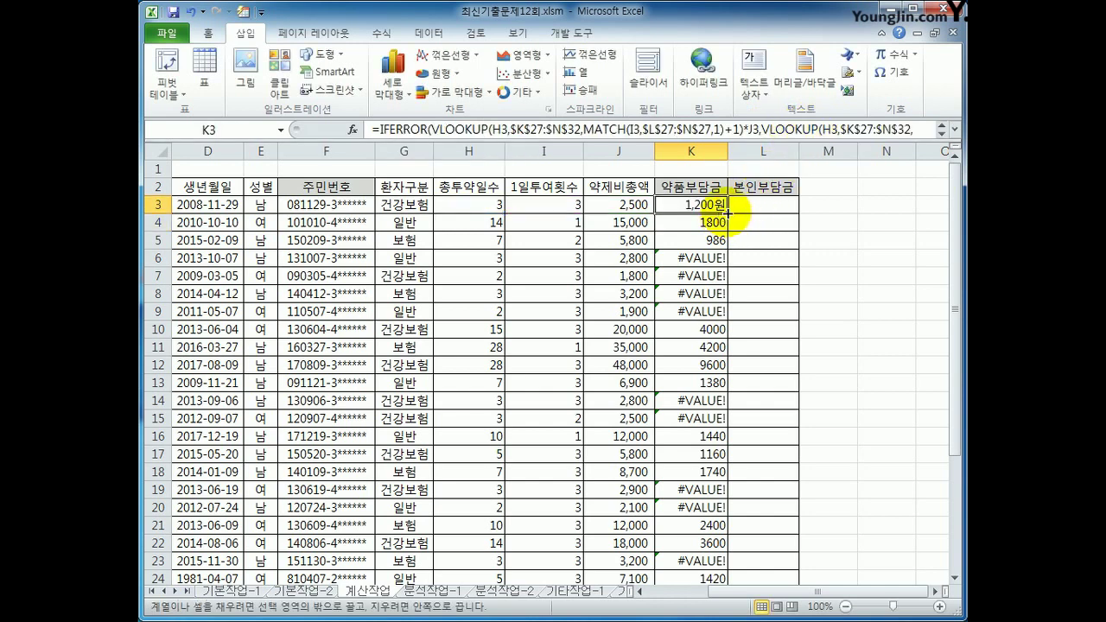
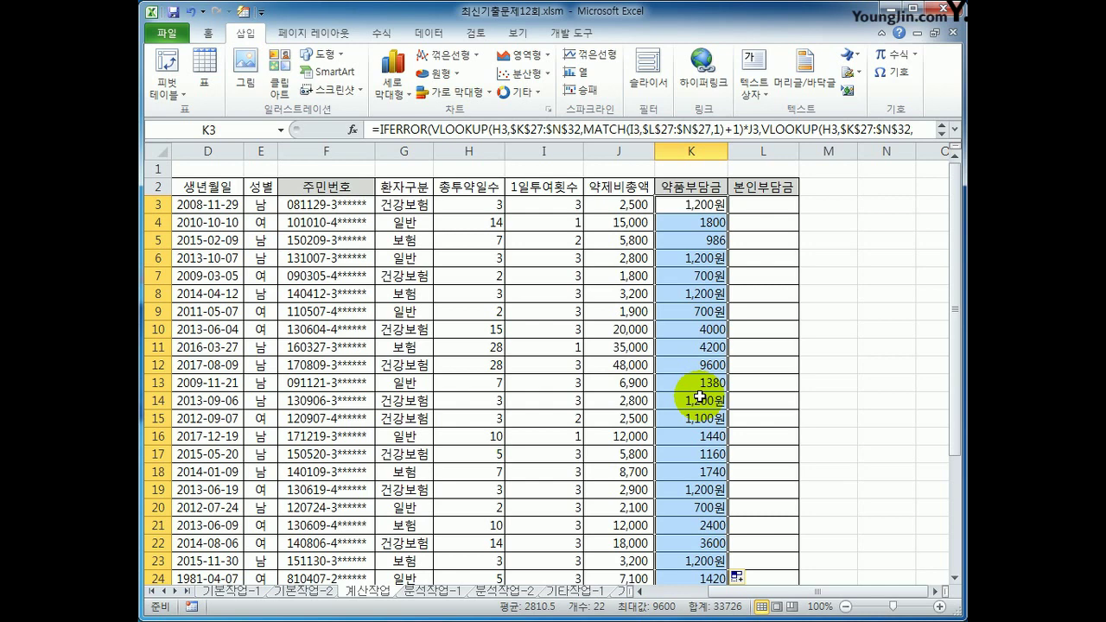
# Inspect the formulas in K3 and K4, then open Format Cells and cancel it unchanged
pyautogui.click(690, 214)
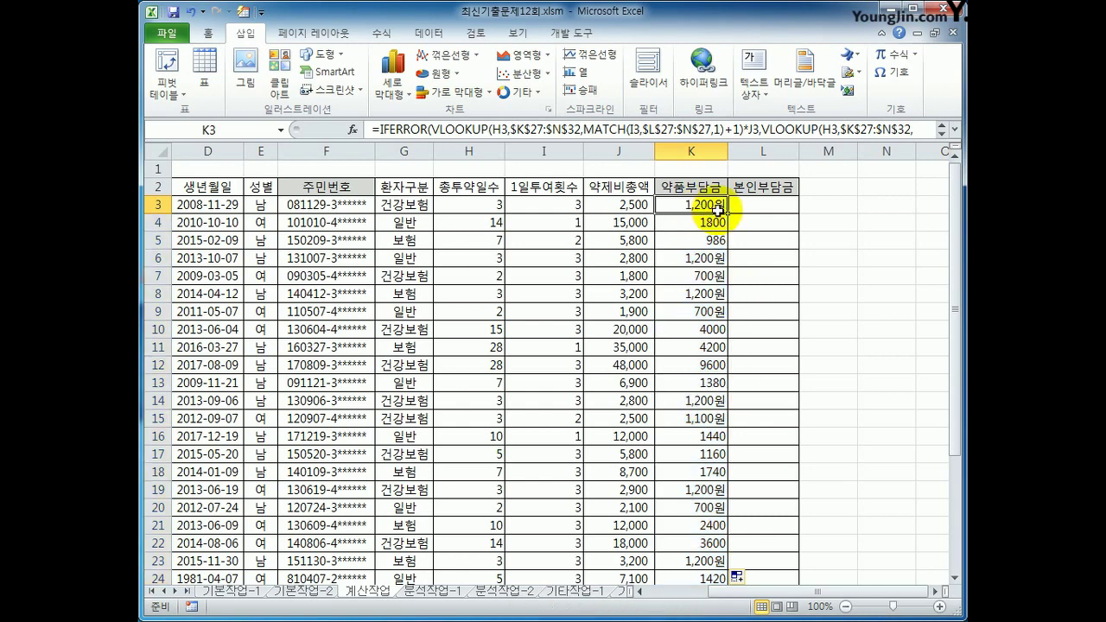
pyautogui.moveTo(728, 212); pyautogui.dragTo(728, 547)
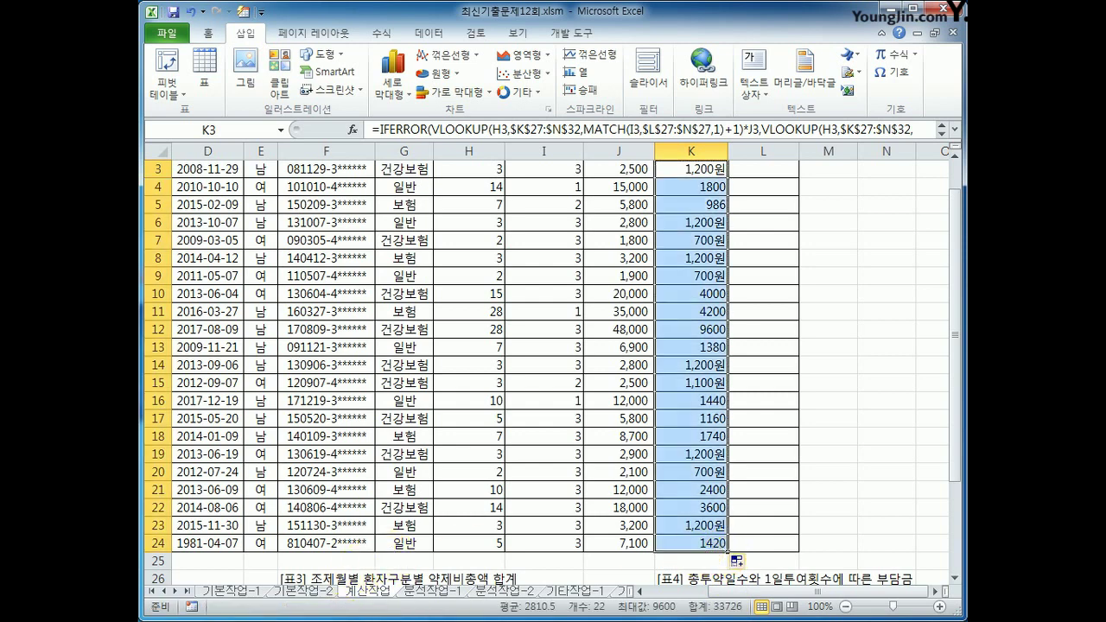
pyautogui.click(691, 169)
pyautogui.scroll(1, 674, 204)
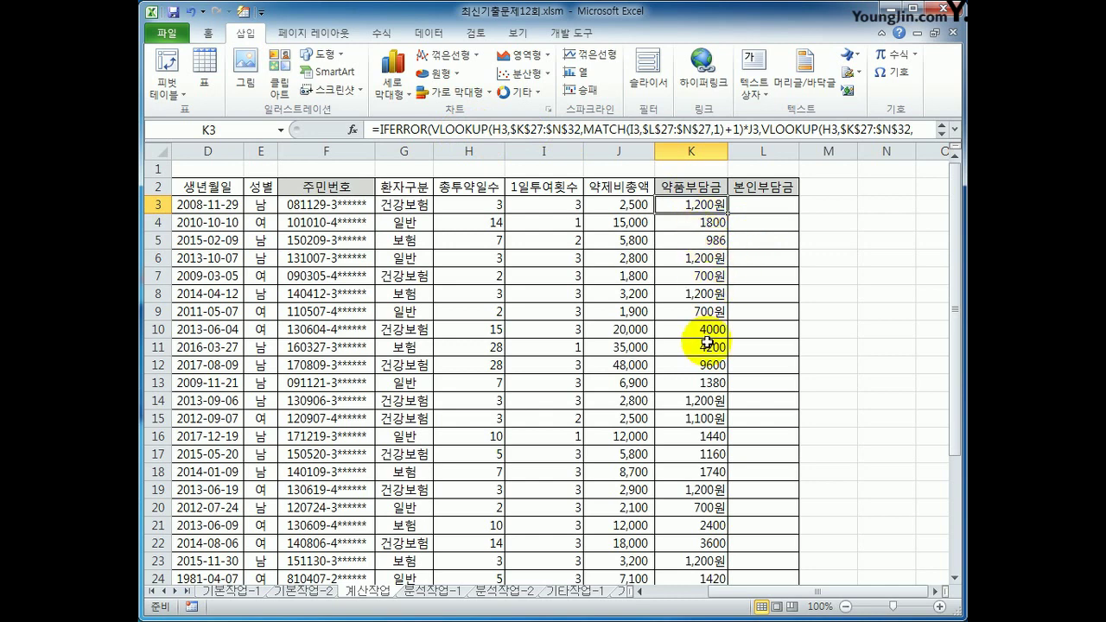
pyautogui.click(712, 220)
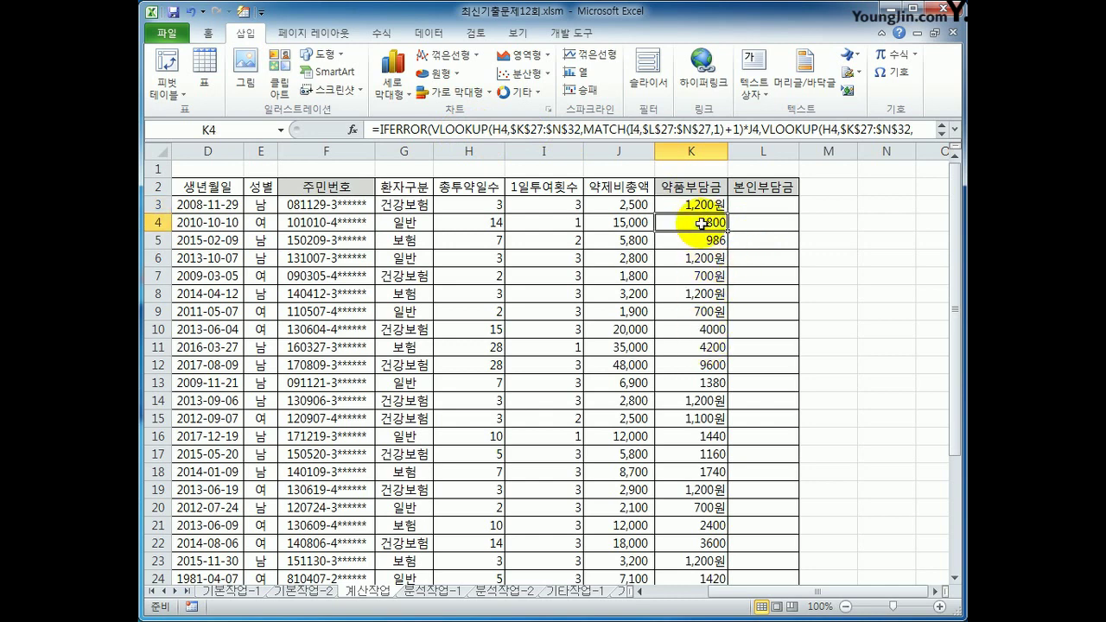
pyautogui.click(693, 210)
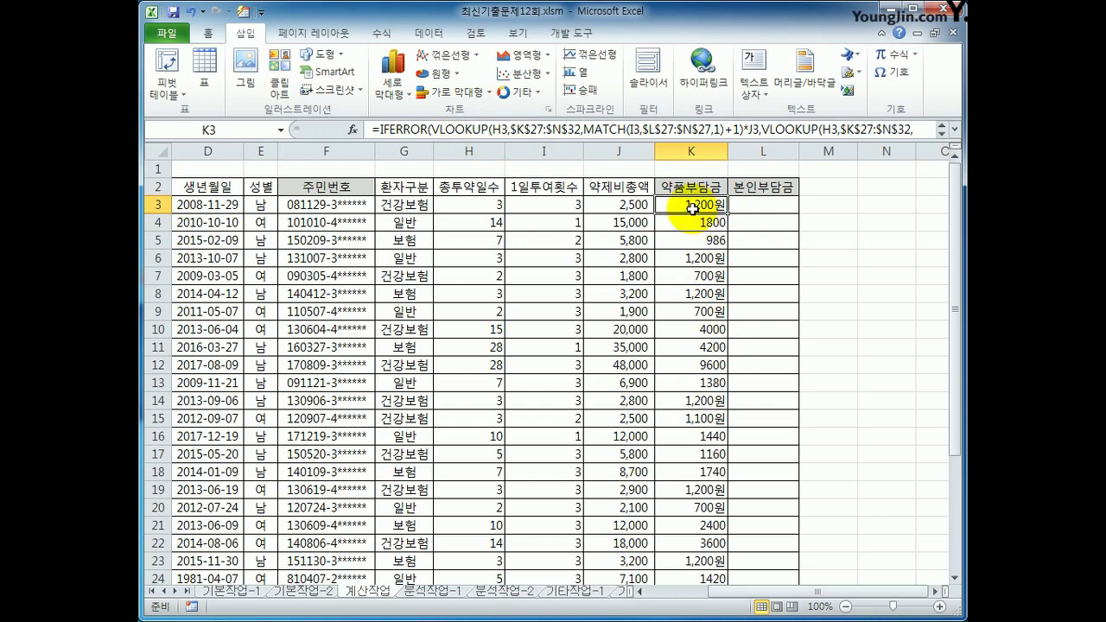
pyautogui.rightClick(749, 204)
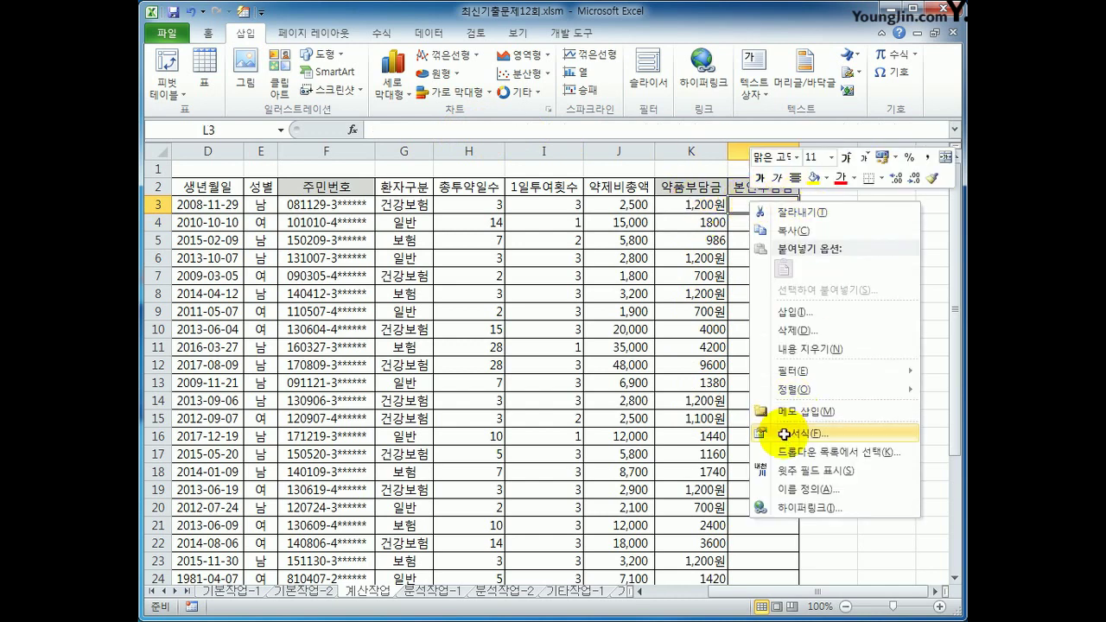
pyautogui.click(783, 434)
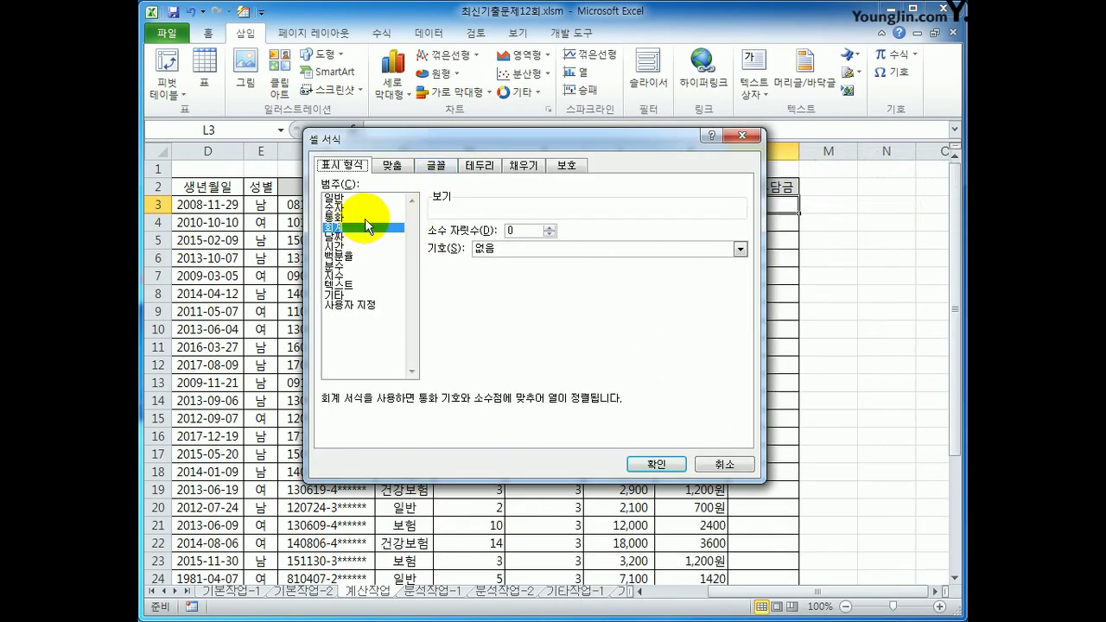
pyautogui.click(716, 468)
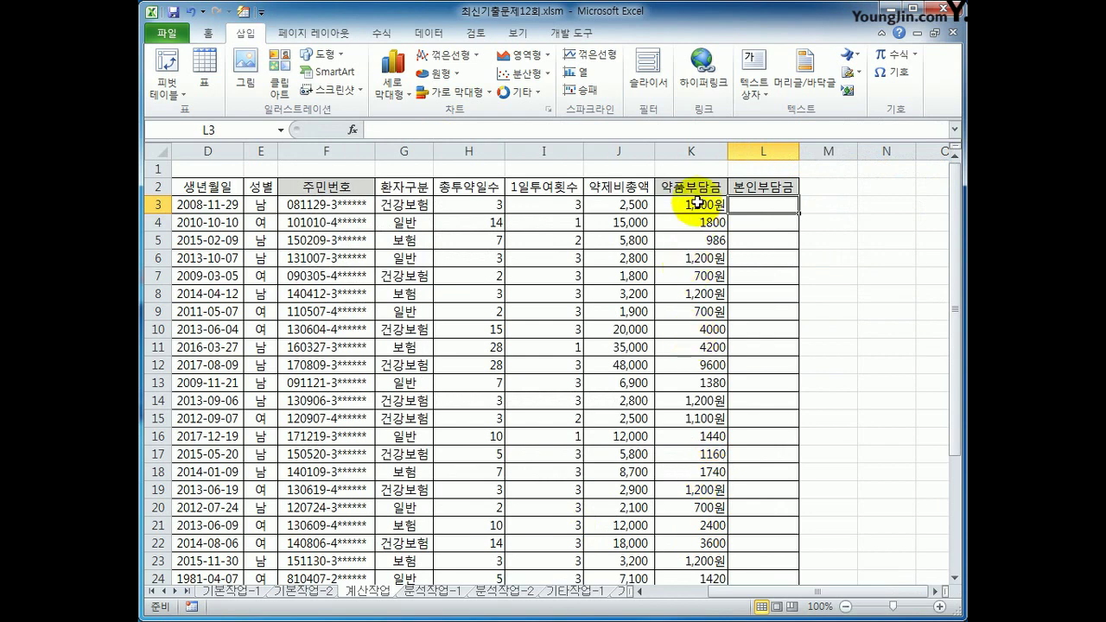
# Apply the custom number format #,##0원 to the amounts in K3:K24
pyautogui.moveTo(696, 202); pyautogui.dragTo(716, 530)
pyautogui.scroll(1, 792, 437)
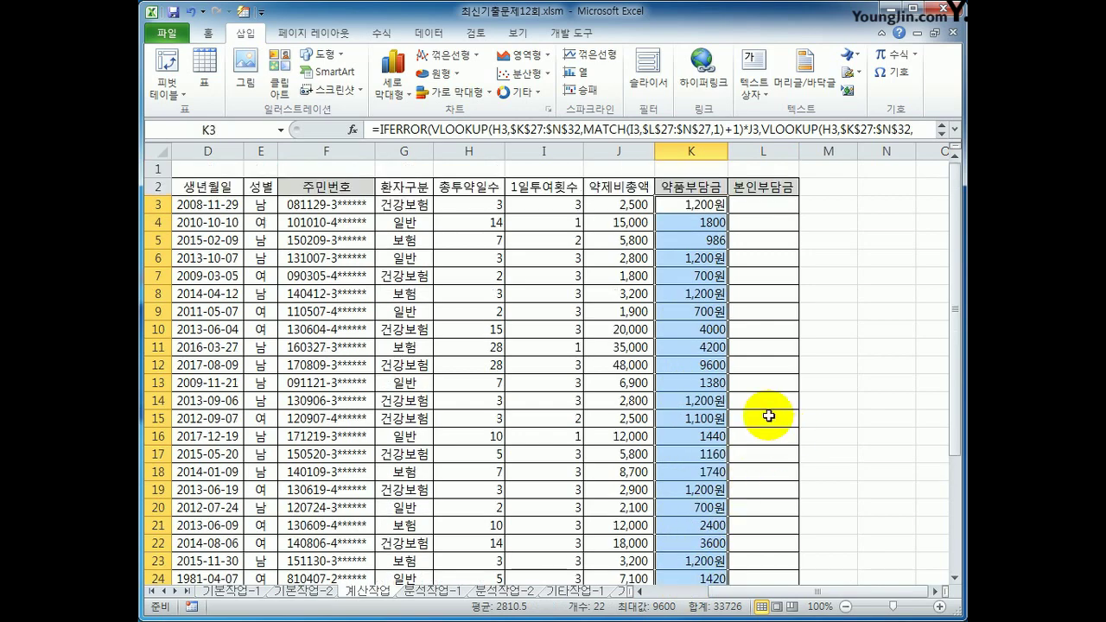
pyautogui.rightClick(685, 214)
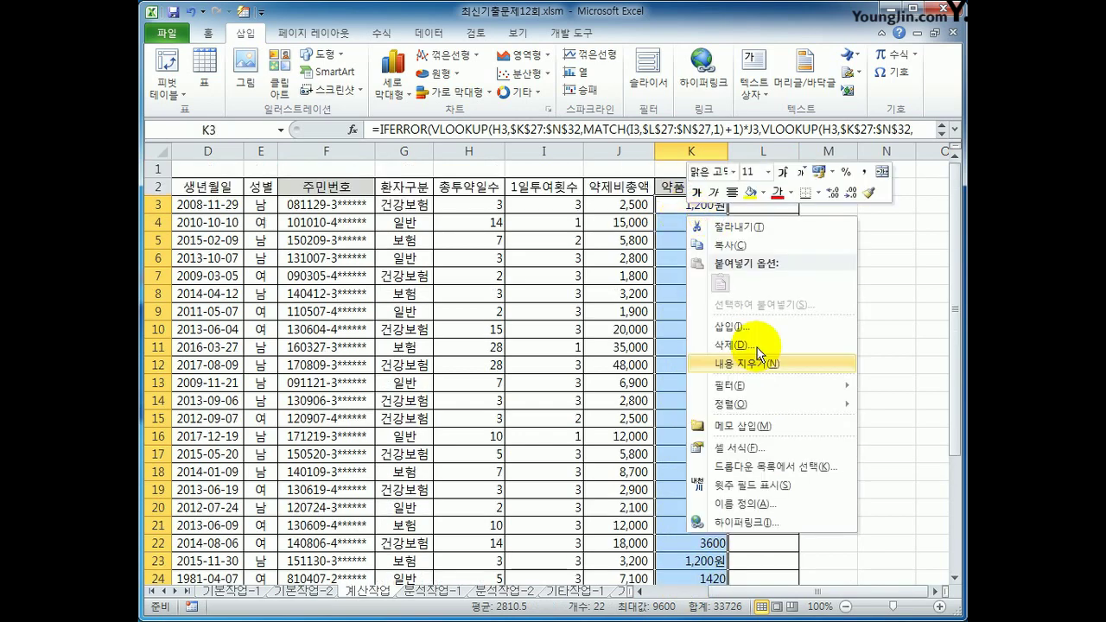
pyautogui.click(741, 448)
pyautogui.moveTo(752, 212); pyautogui.dragTo(400, 163)
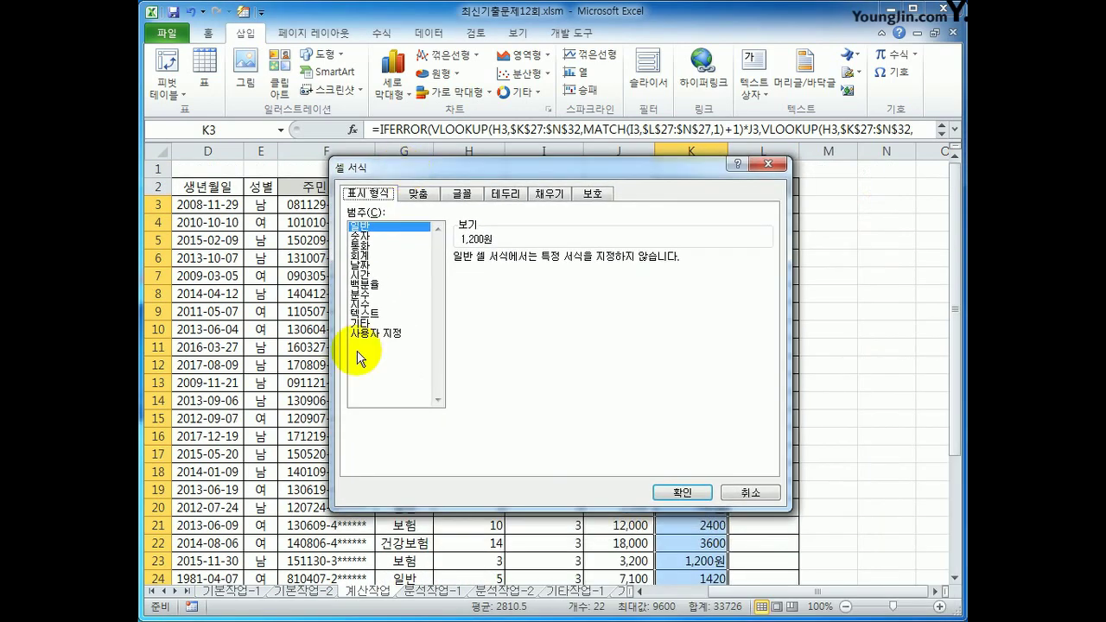
pyautogui.click(374, 334)
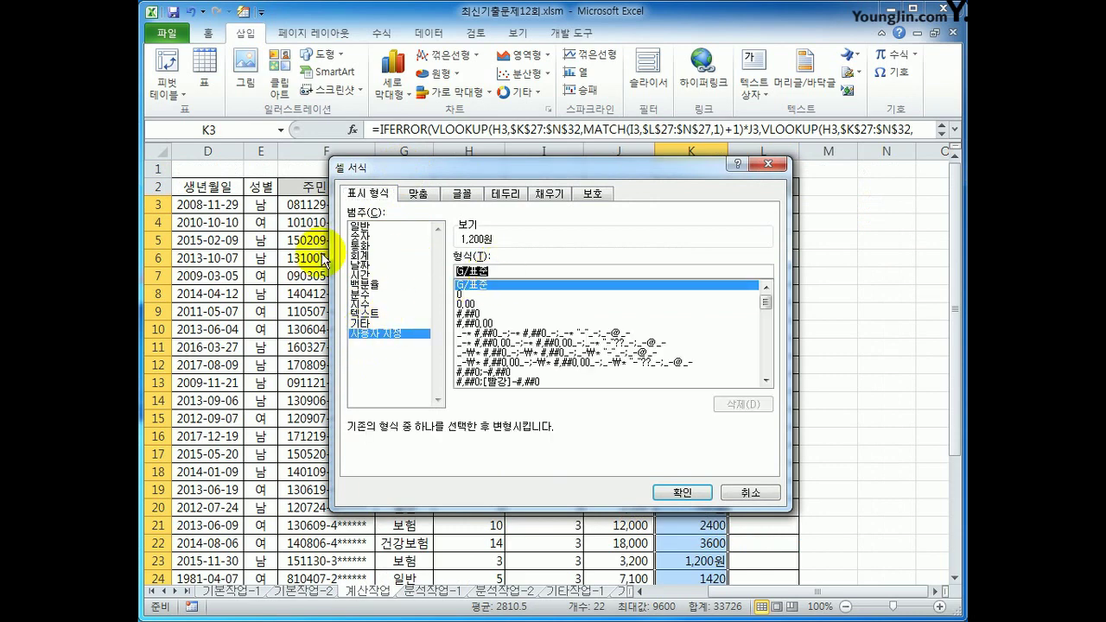
pyautogui.write('#,##0원')
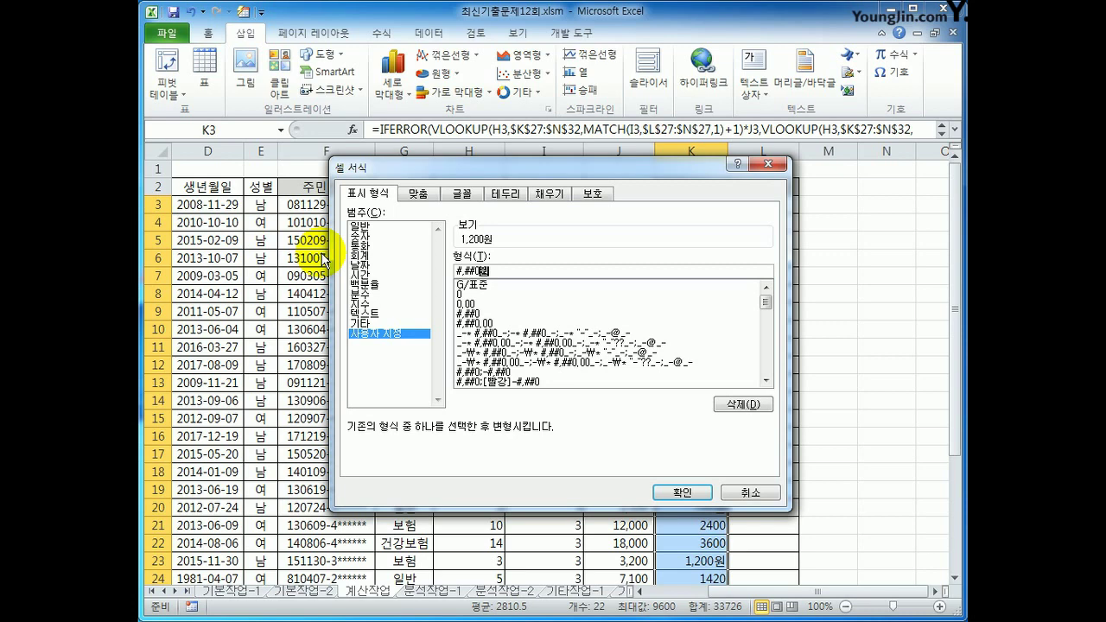
pyautogui.press('Return')
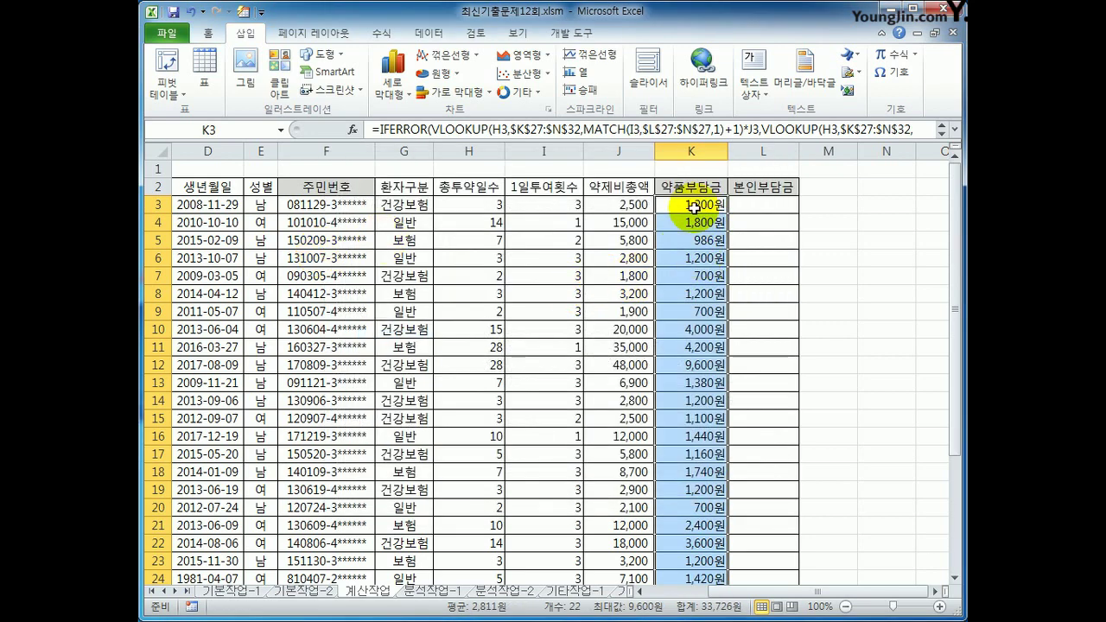
# Review K3's VLOOKUP formula and confirm its existing 원 cell format
pyautogui.click(694, 207)
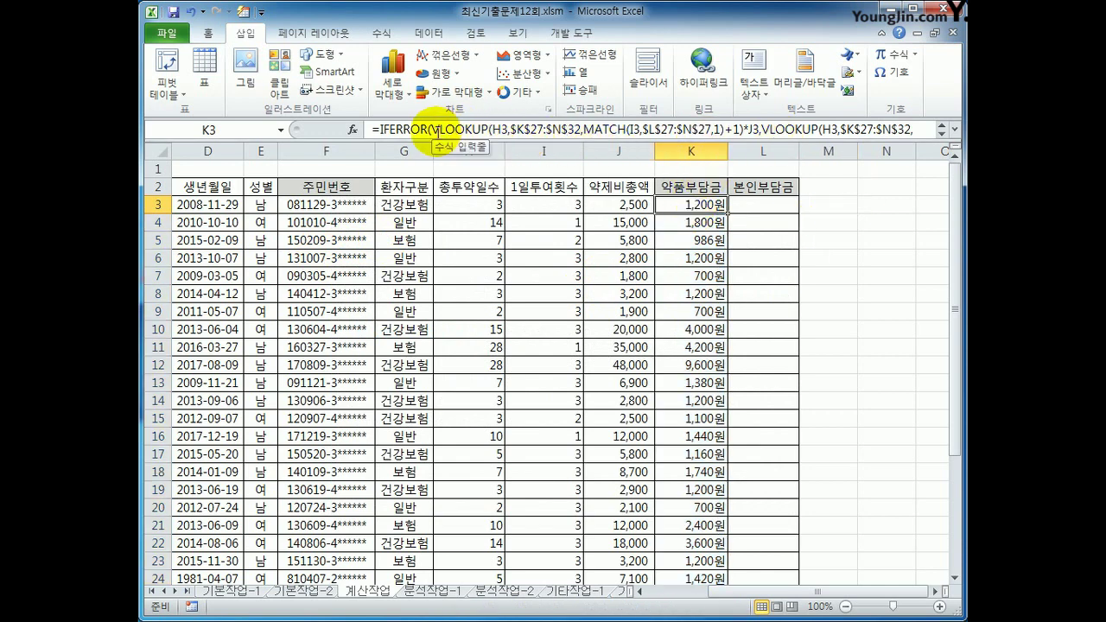
pyautogui.moveTo(432, 129); pyautogui.dragTo(761, 130)
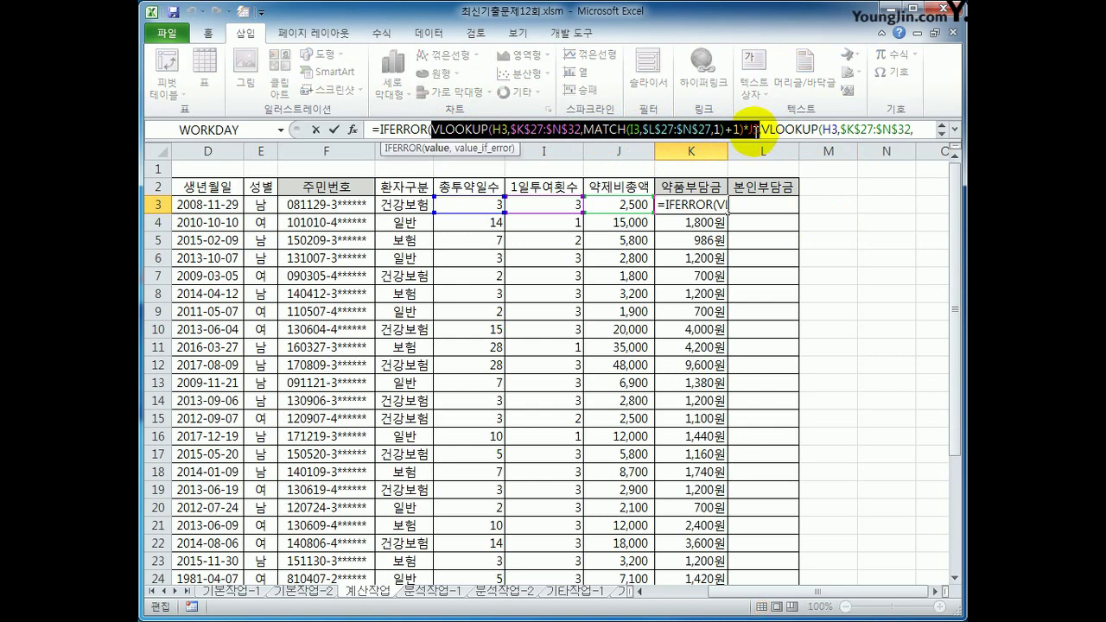
pyautogui.press('Escape')
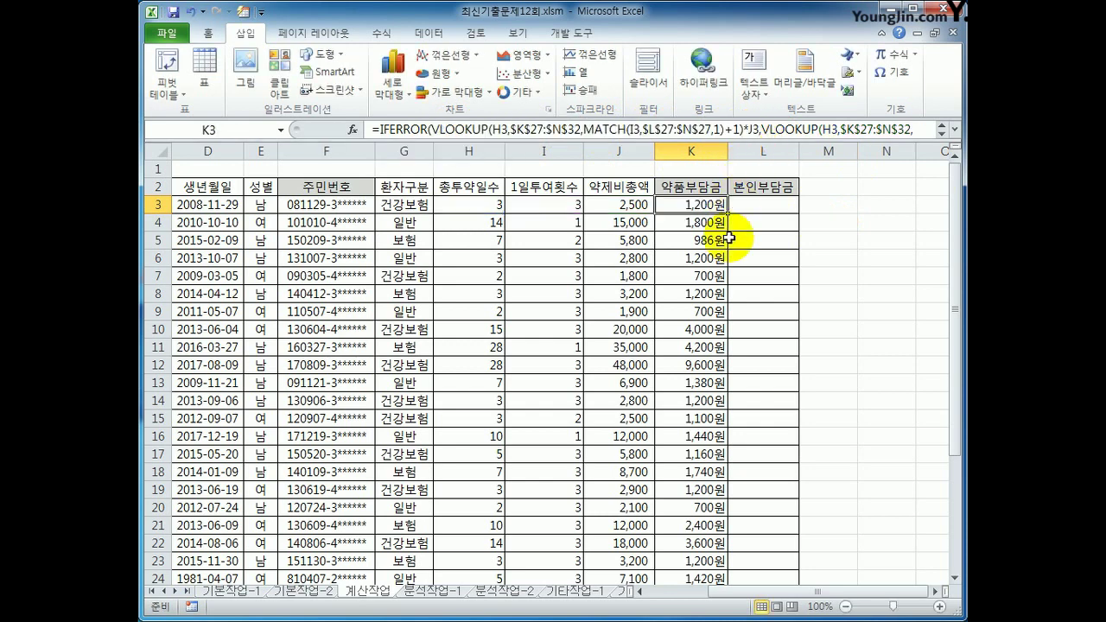
pyautogui.click(706, 225)
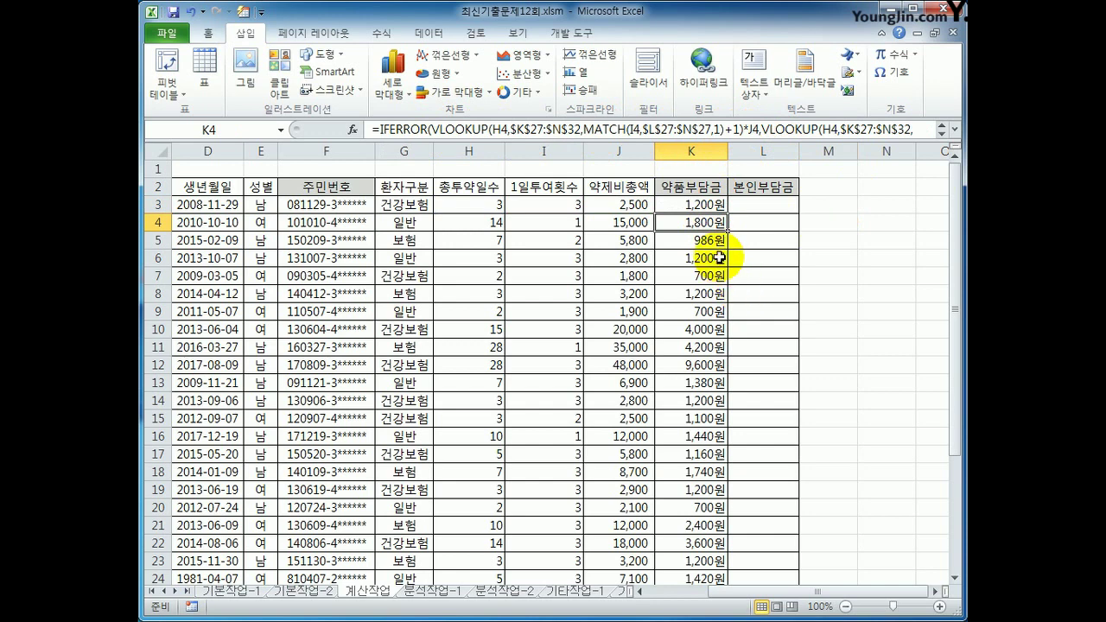
pyautogui.click(695, 201)
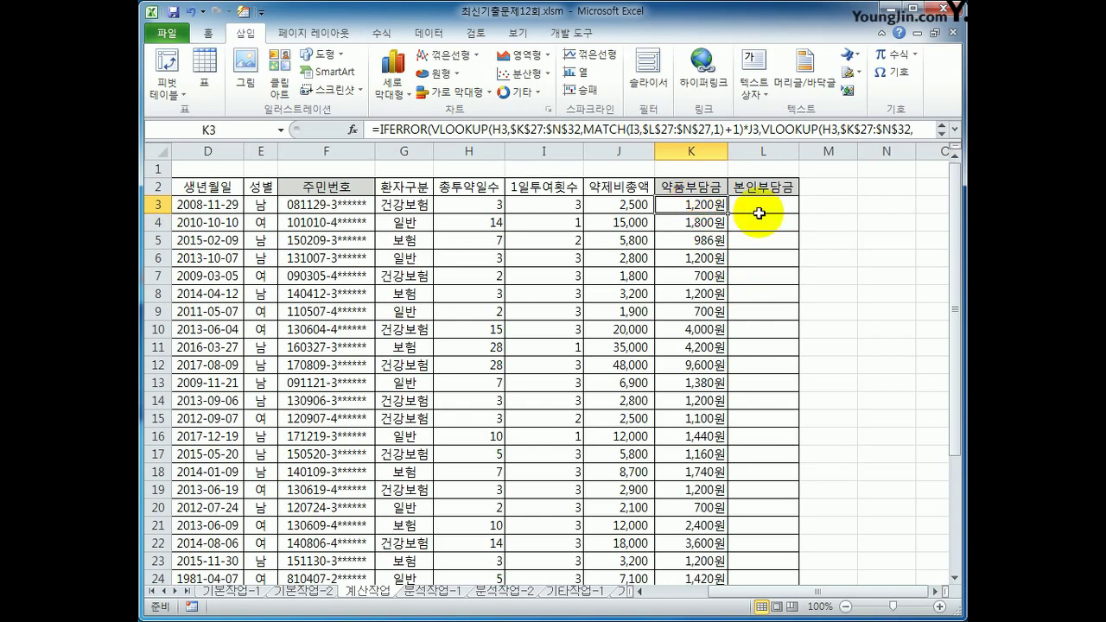
pyautogui.rightClick(691, 206)
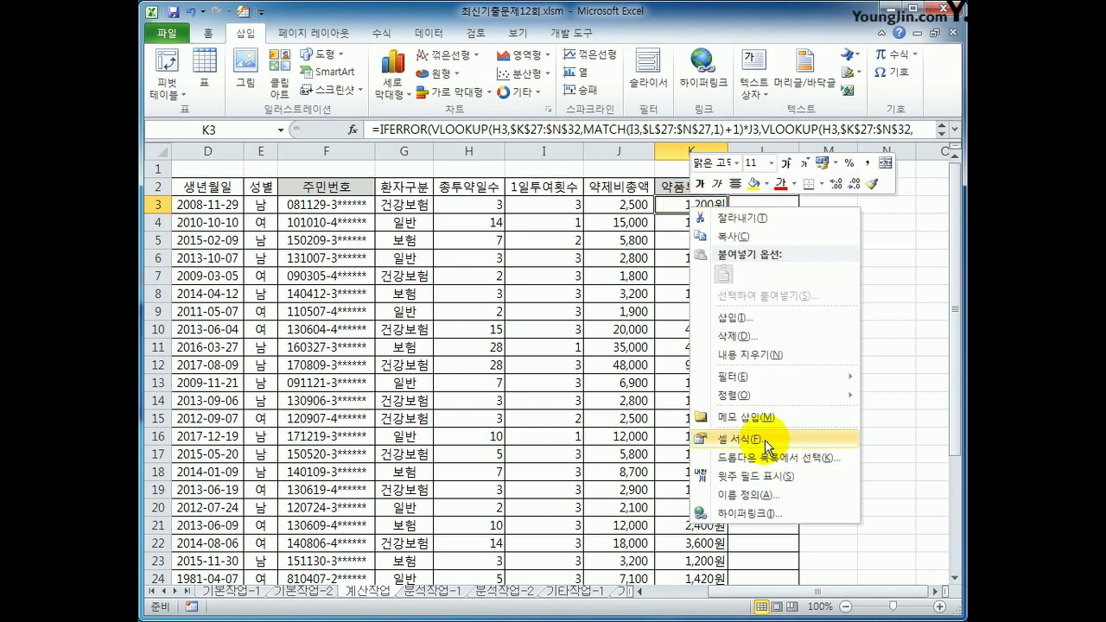
pyautogui.click(756, 438)
pyautogui.moveTo(717, 193); pyautogui.dragTo(487, 186)
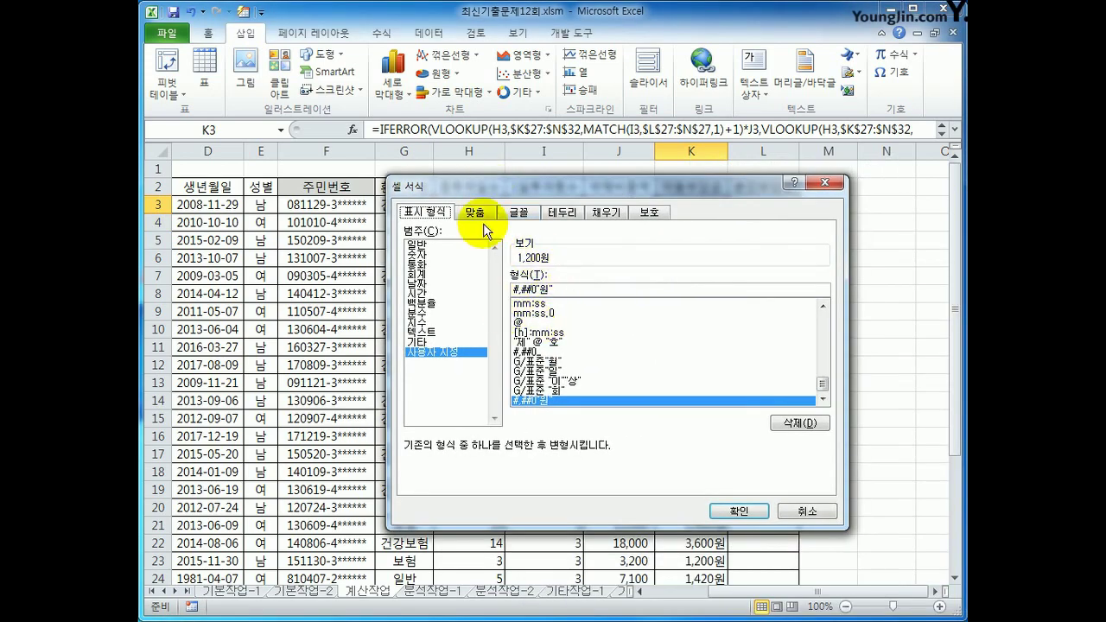
pyautogui.click(741, 512)
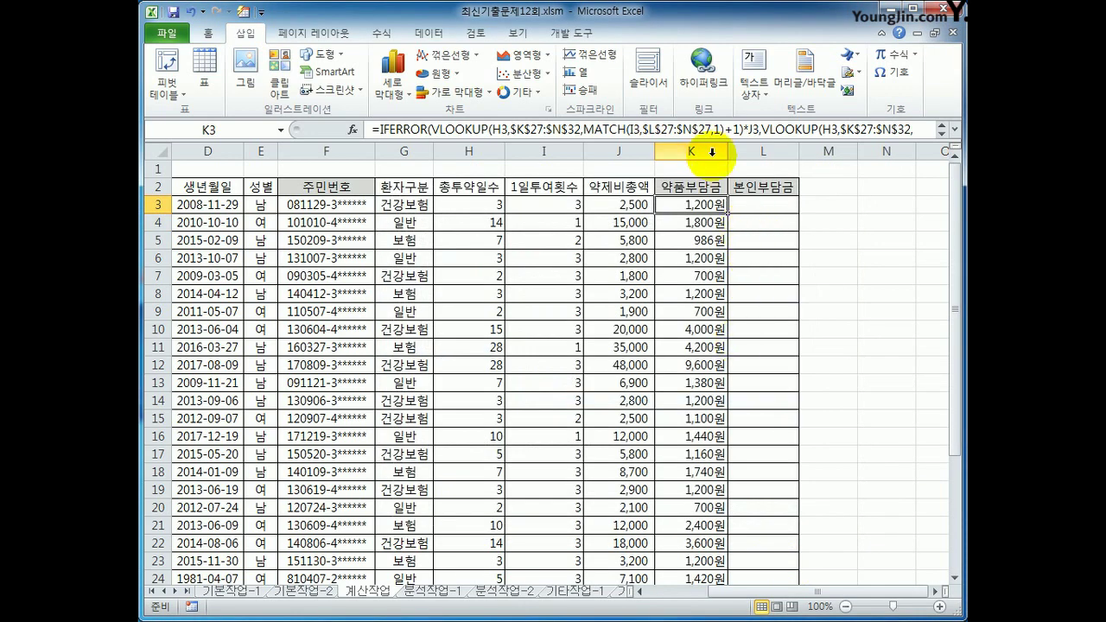
# Check the K column amounts and re-commit K24's formula in the expanded formula bar
pyautogui.scroll(-1, 720, 516)
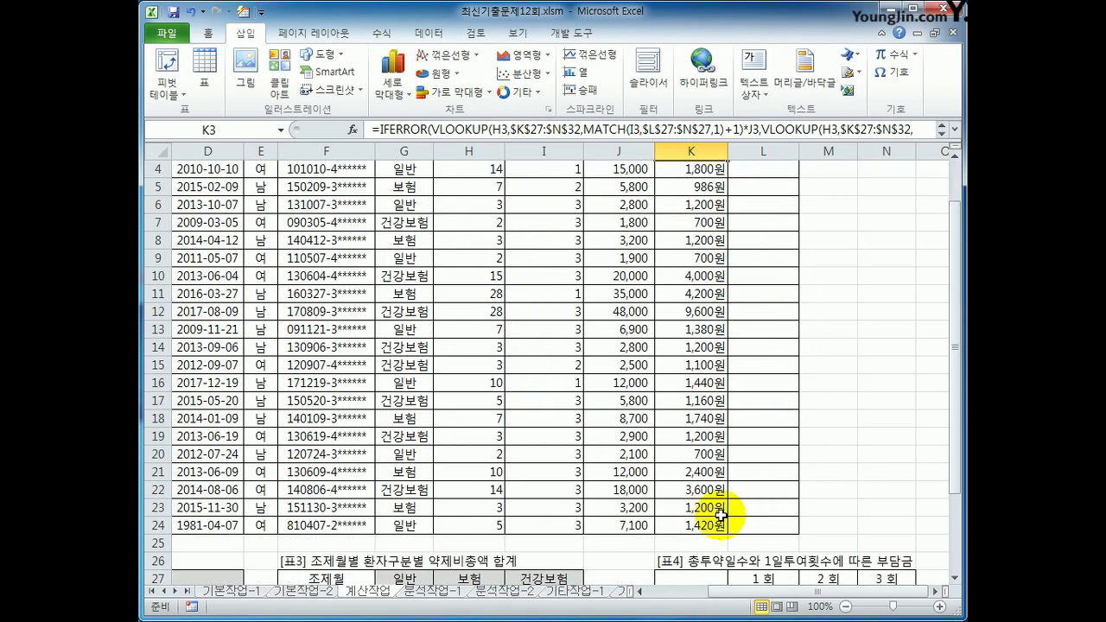
pyautogui.scroll(1, 671, 395)
pyautogui.moveTo(683, 220); pyautogui.dragTo(678, 403)
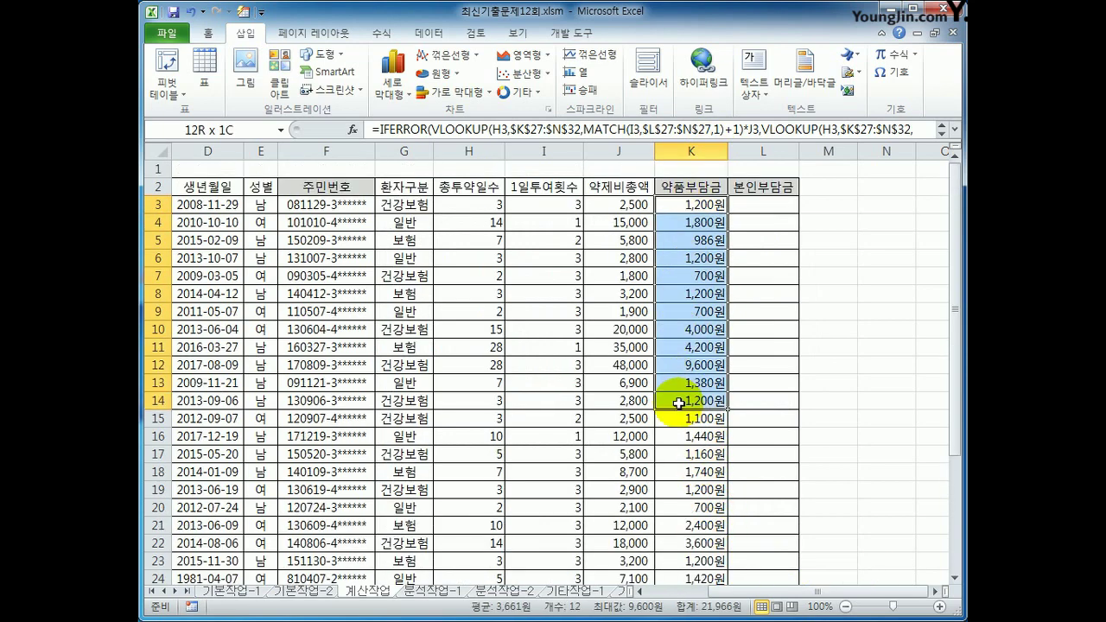
pyautogui.scroll(-3, 687, 432)
pyautogui.click(698, 420)
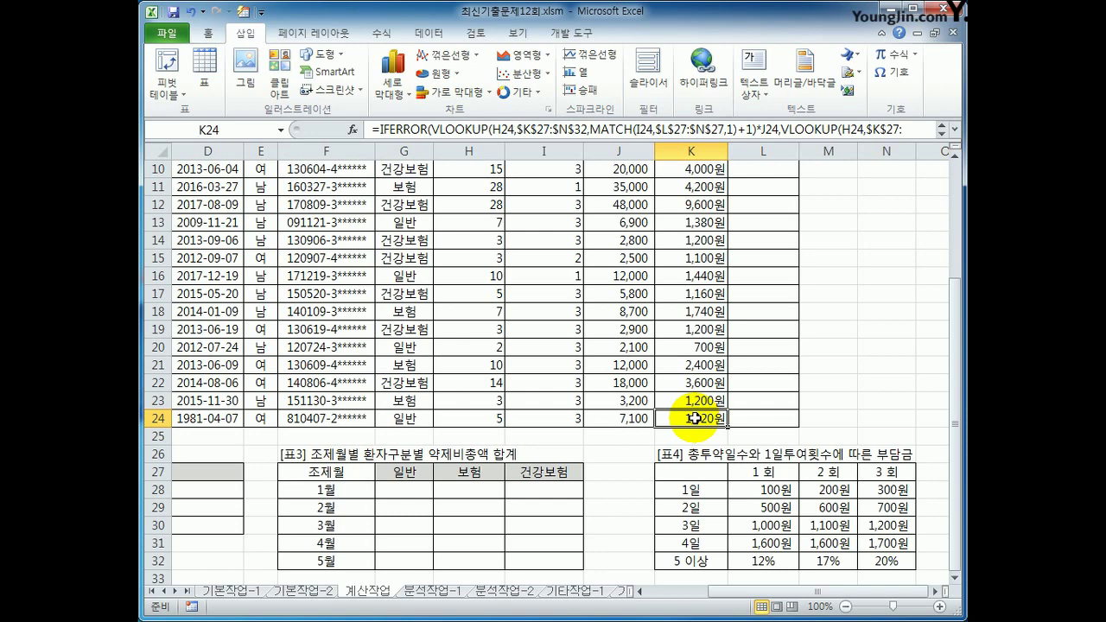
pyautogui.scroll(2, 696, 415)
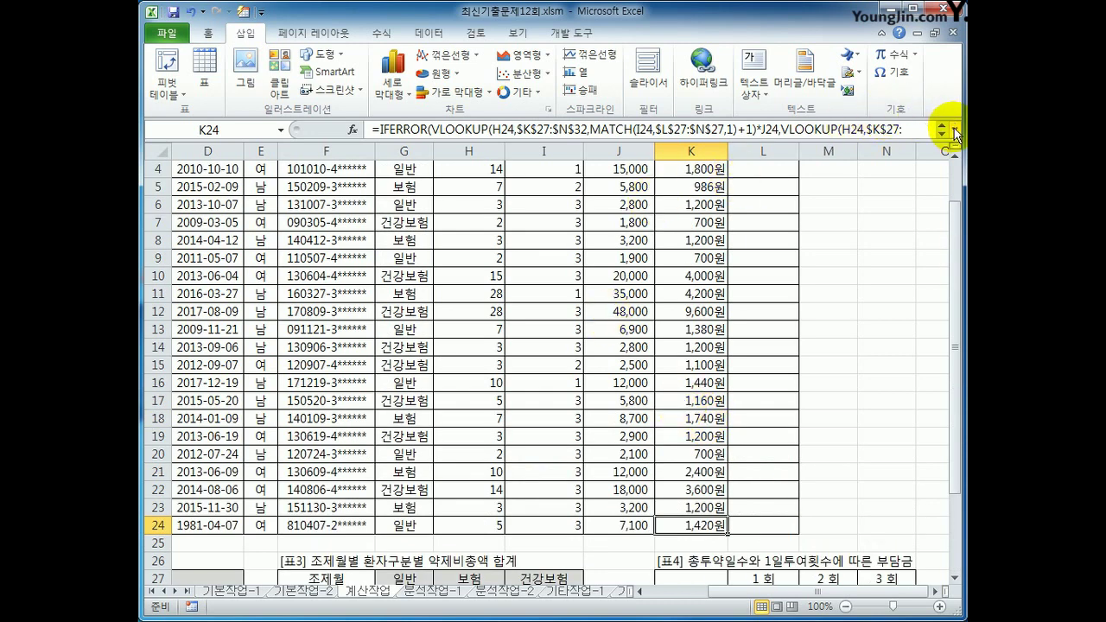
pyautogui.click(942, 129)
pyautogui.click(614, 155)
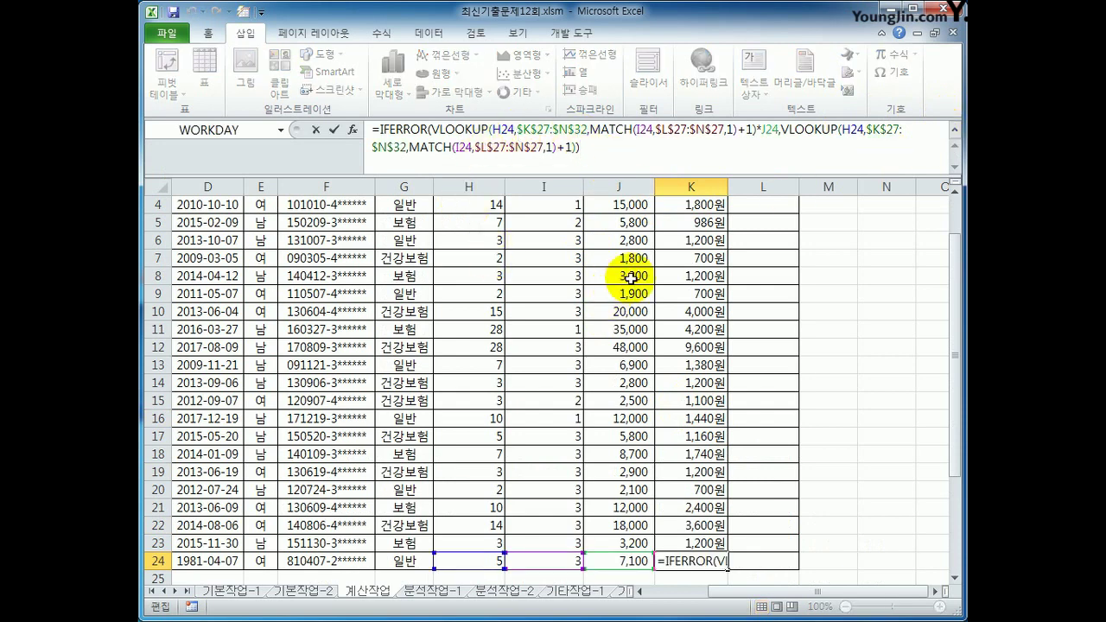
pyautogui.click(708, 294)
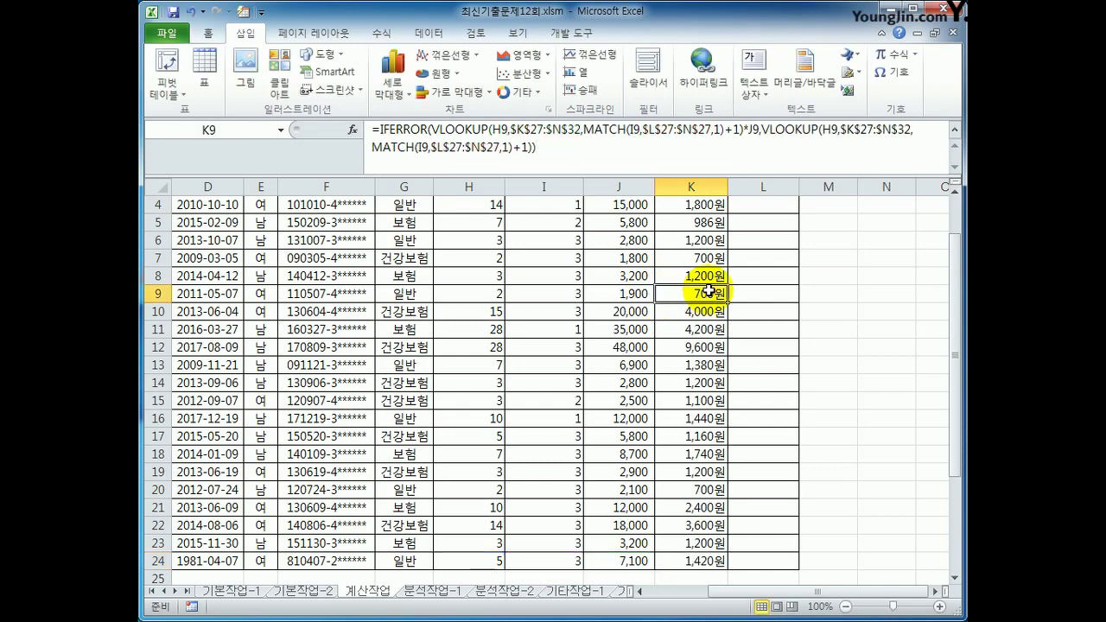
pyautogui.moveTo(954, 324); pyautogui.dragTo(954, 493)
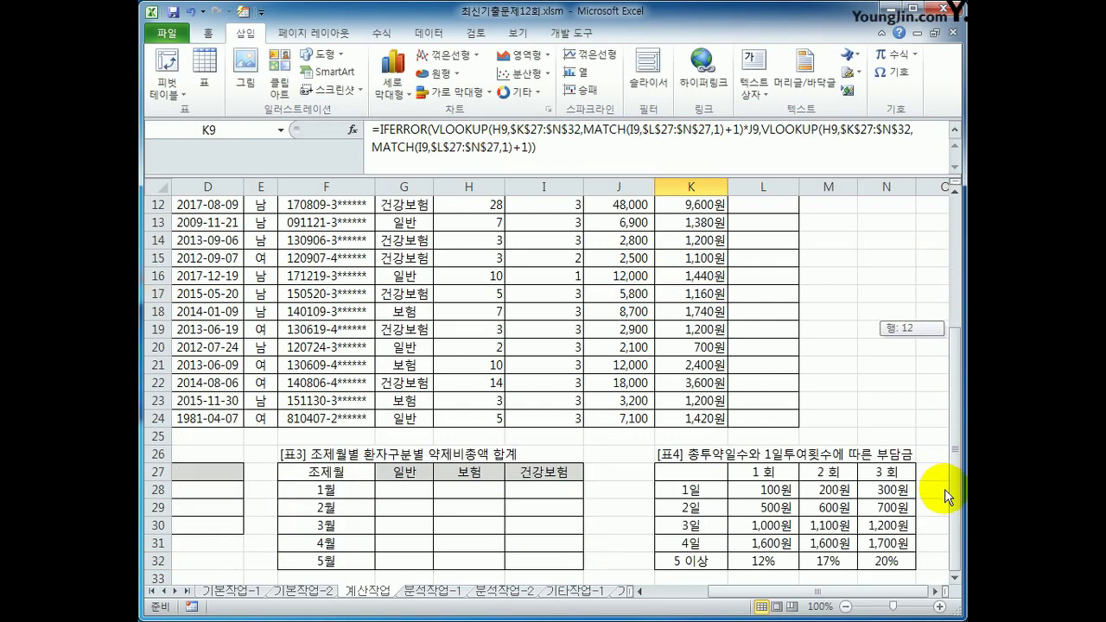
pyautogui.click(686, 472)
pyautogui.moveTo(685, 473); pyautogui.dragTo(881, 558)
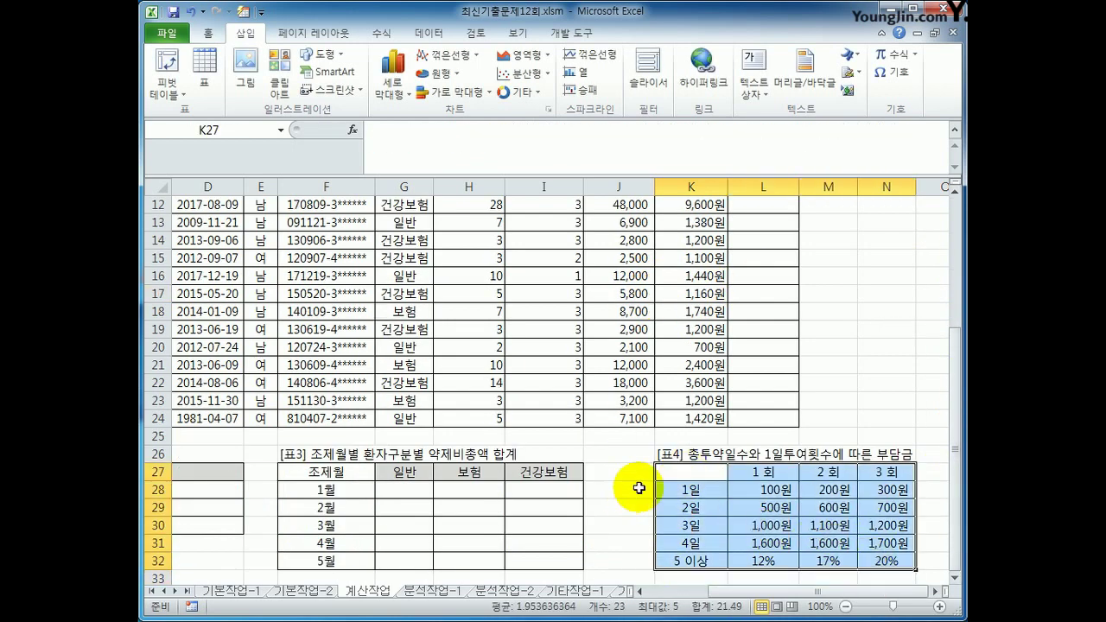
pyautogui.moveTo(704, 489); pyautogui.dragTo(707, 560)
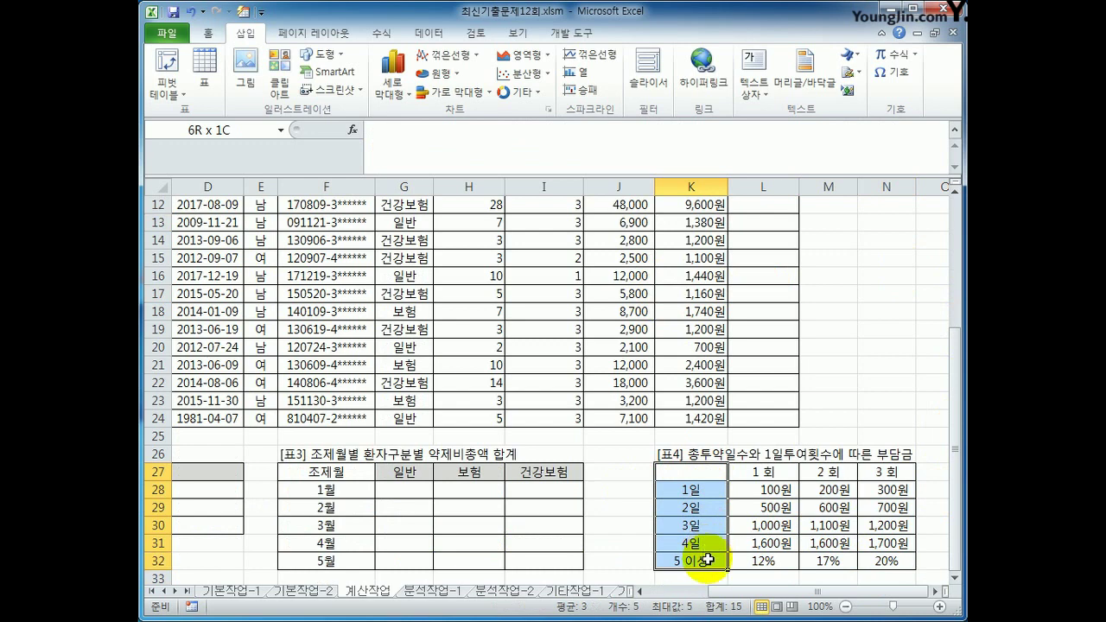
pyautogui.moveTo(687, 472); pyautogui.dragTo(724, 562)
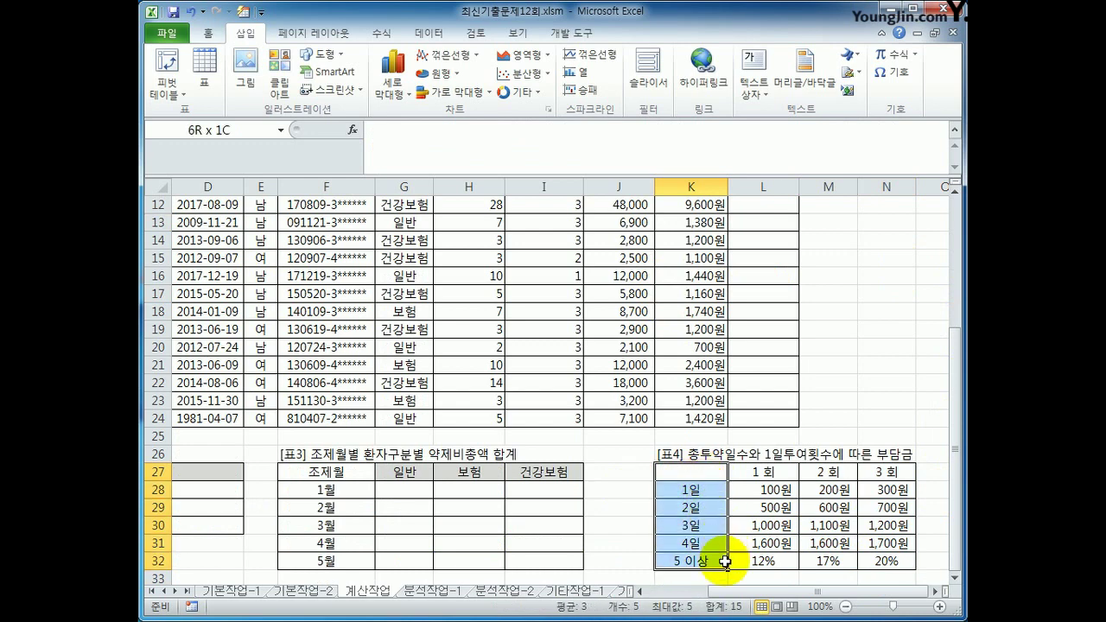
pyautogui.moveTo(763, 472); pyautogui.dragTo(764, 561)
pyautogui.moveTo(821, 471); pyautogui.dragTo(828, 561)
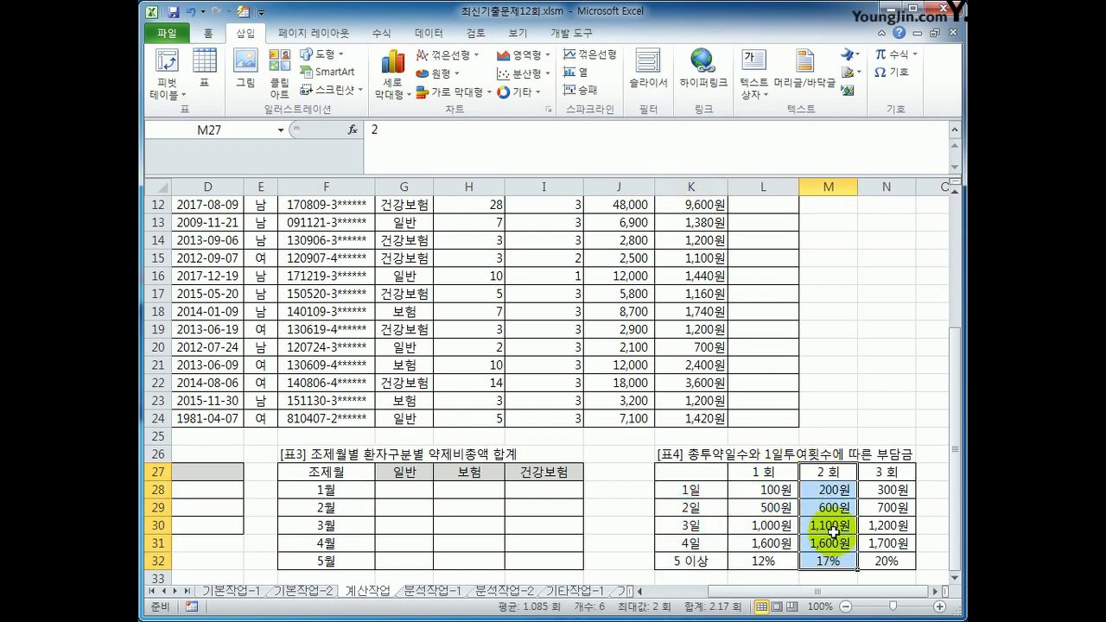
pyautogui.moveTo(886, 472); pyautogui.dragTo(880, 561)
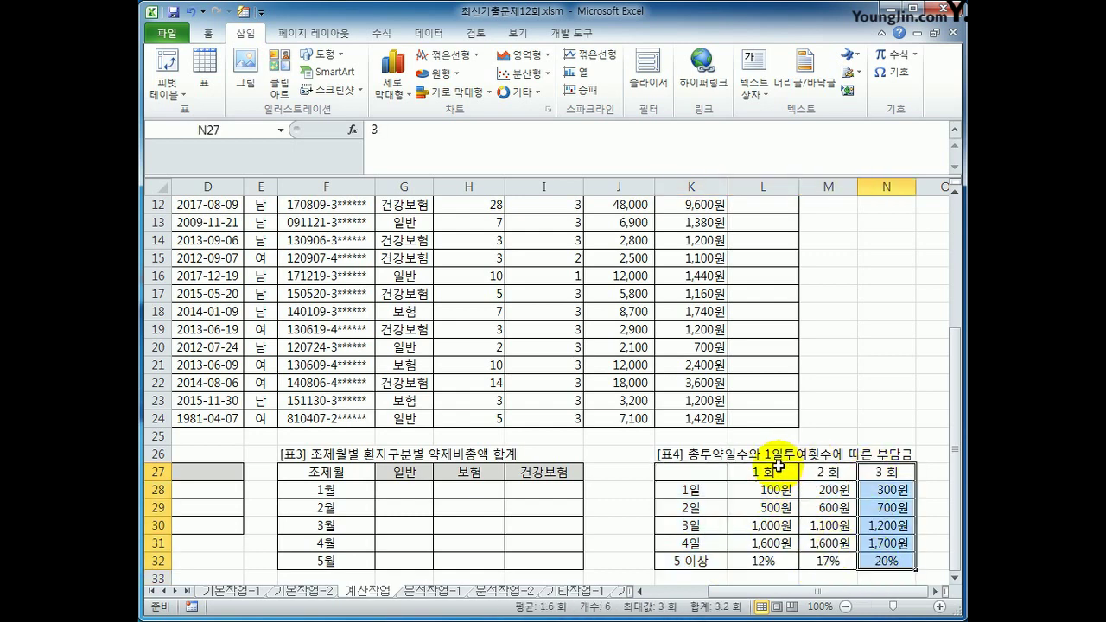
pyautogui.moveTo(778, 471); pyautogui.dragTo(777, 561)
pyautogui.moveTo(828, 471); pyautogui.dragTo(827, 561)
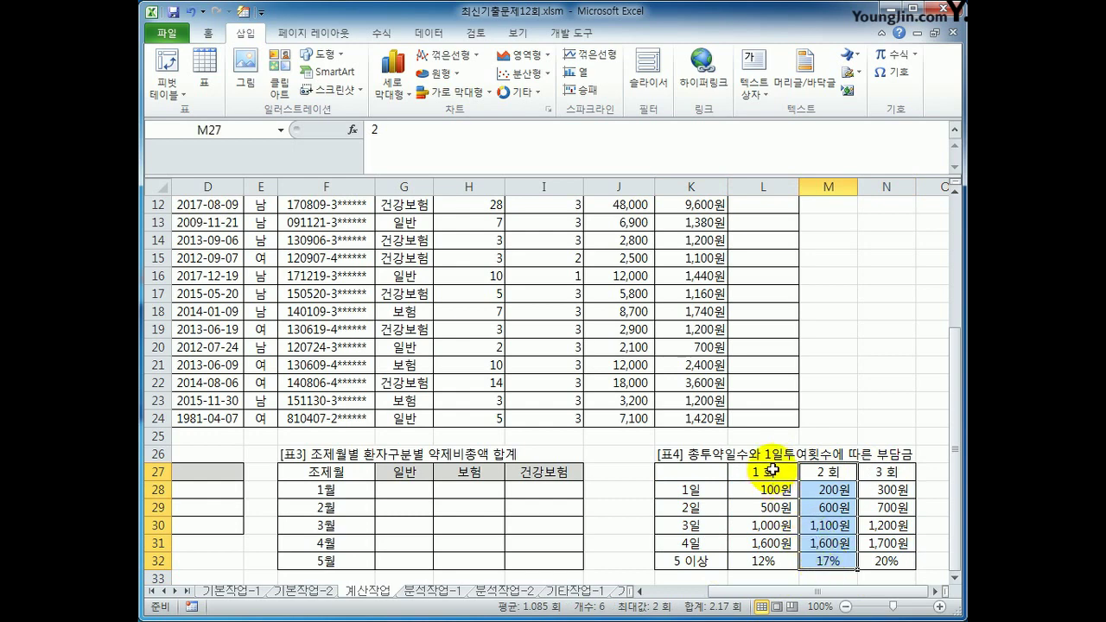
pyautogui.moveTo(772, 471); pyautogui.dragTo(765, 563)
pyautogui.moveTo(827, 471); pyautogui.dragTo(823, 524)
pyautogui.moveTo(886, 471); pyautogui.dragTo(882, 560)
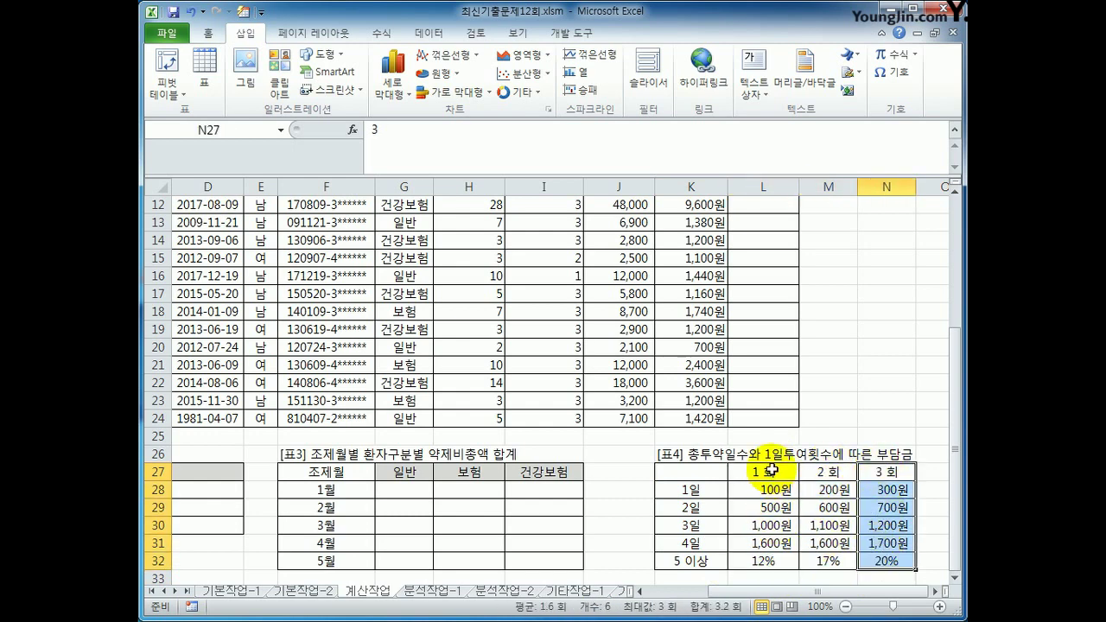
pyautogui.moveTo(762, 471); pyautogui.dragTo(775, 563)
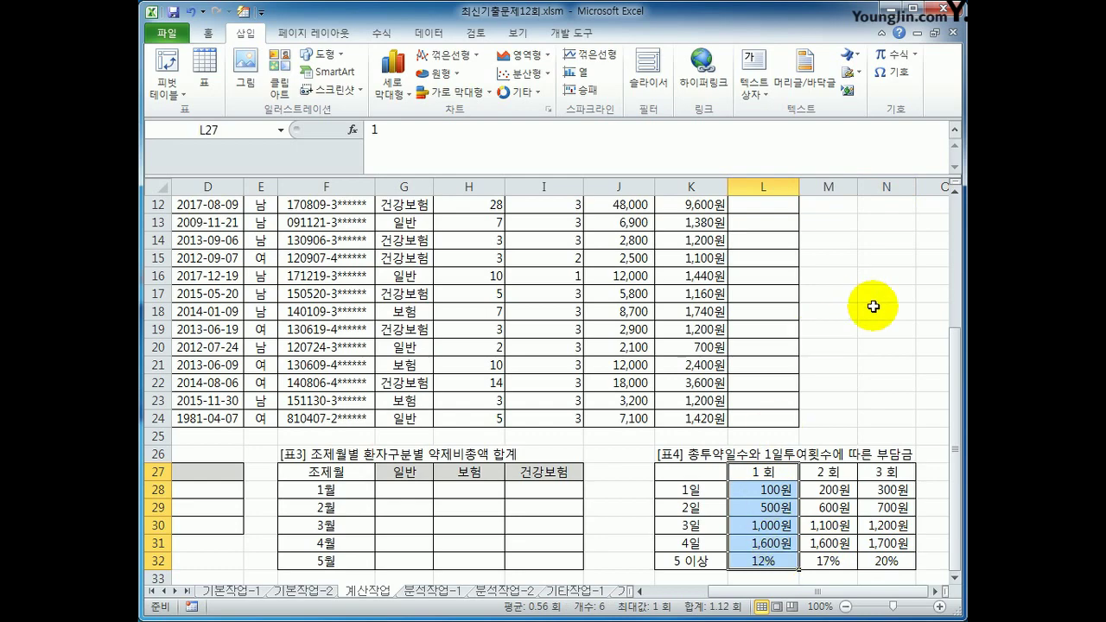
pyautogui.scroll(3, 871, 305)
pyautogui.click(943, 133)
pyautogui.click(956, 136)
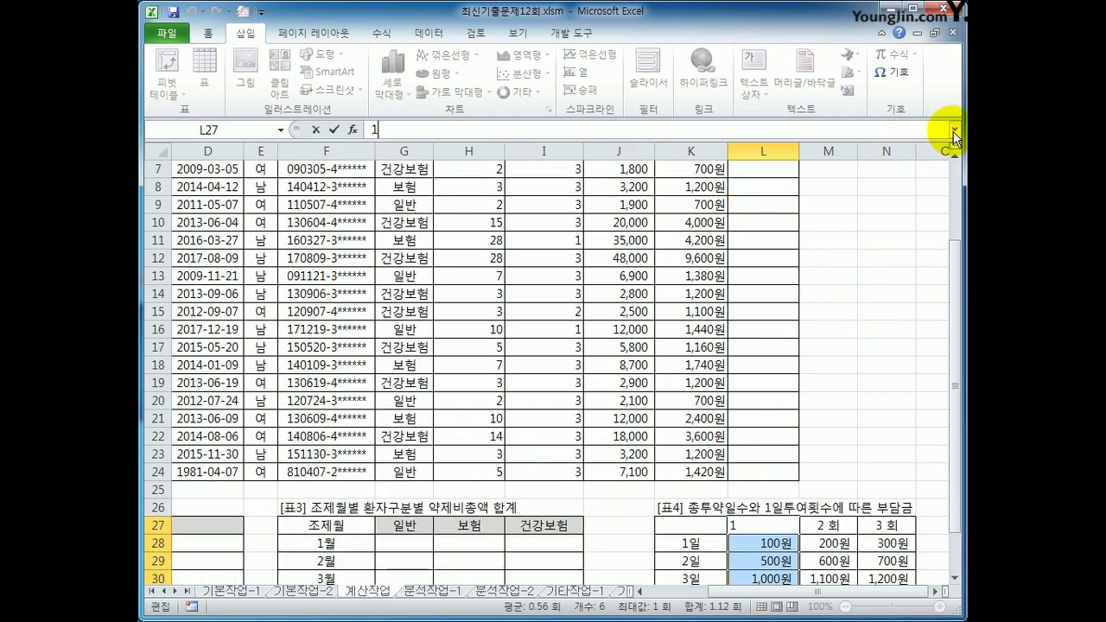
pyautogui.click(755, 382)
# Examine the MATCH and VLOOKUP parts of K3's formula, leave it unchanged, and select L3
pyautogui.scroll(2, 961, 438)
pyautogui.click(700, 222)
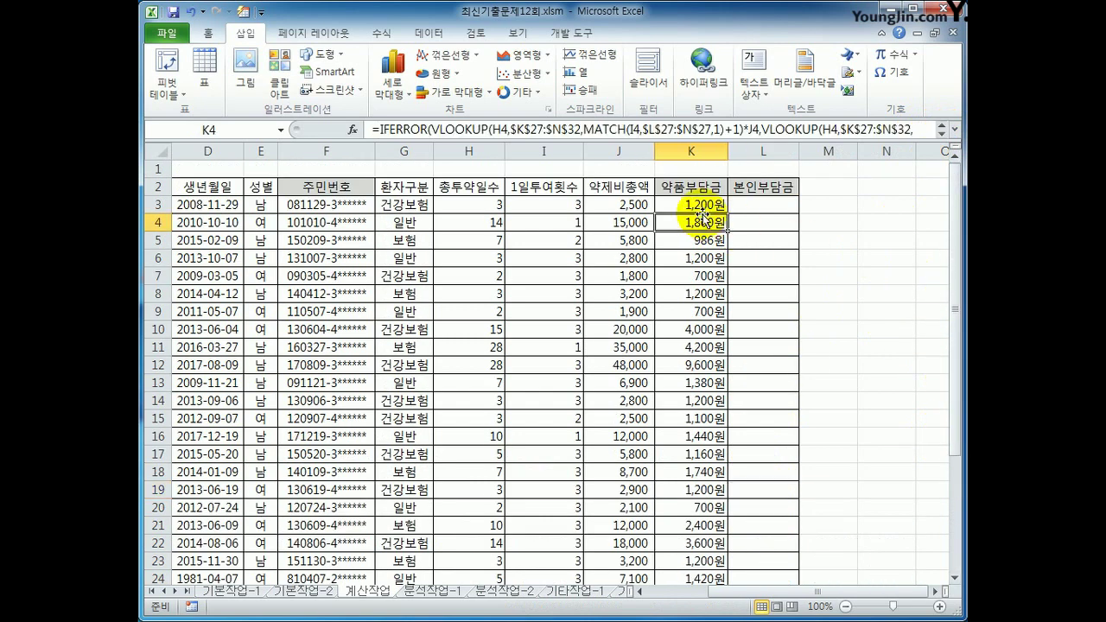
pyautogui.click(700, 205)
pyautogui.moveTo(739, 130); pyautogui.dragTo(585, 130)
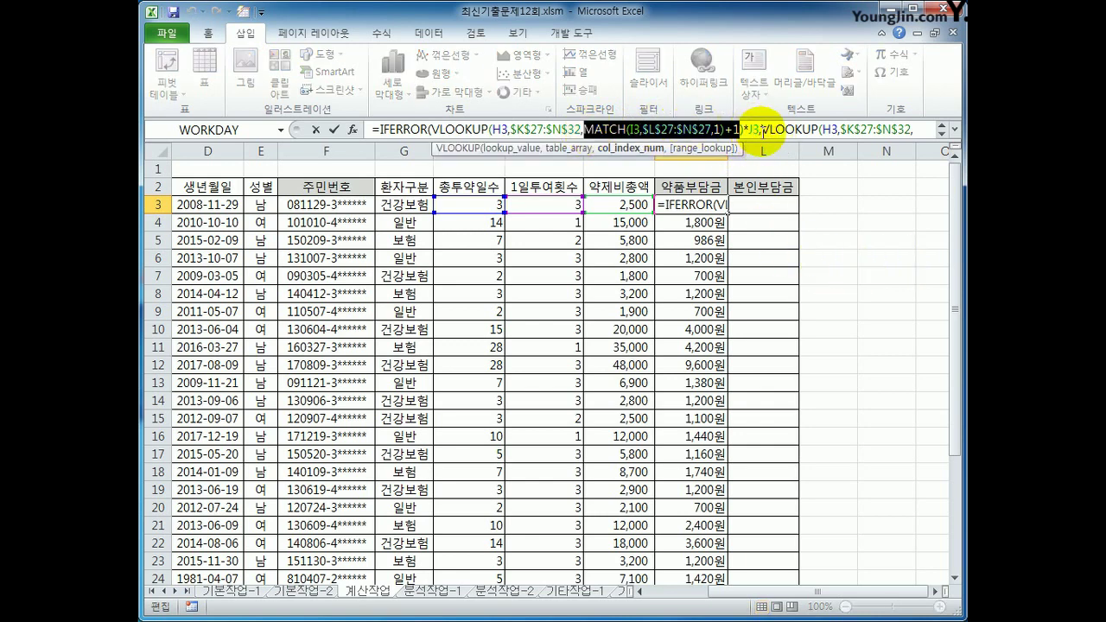
pyautogui.moveTo(759, 130); pyautogui.dragTo(537, 113)
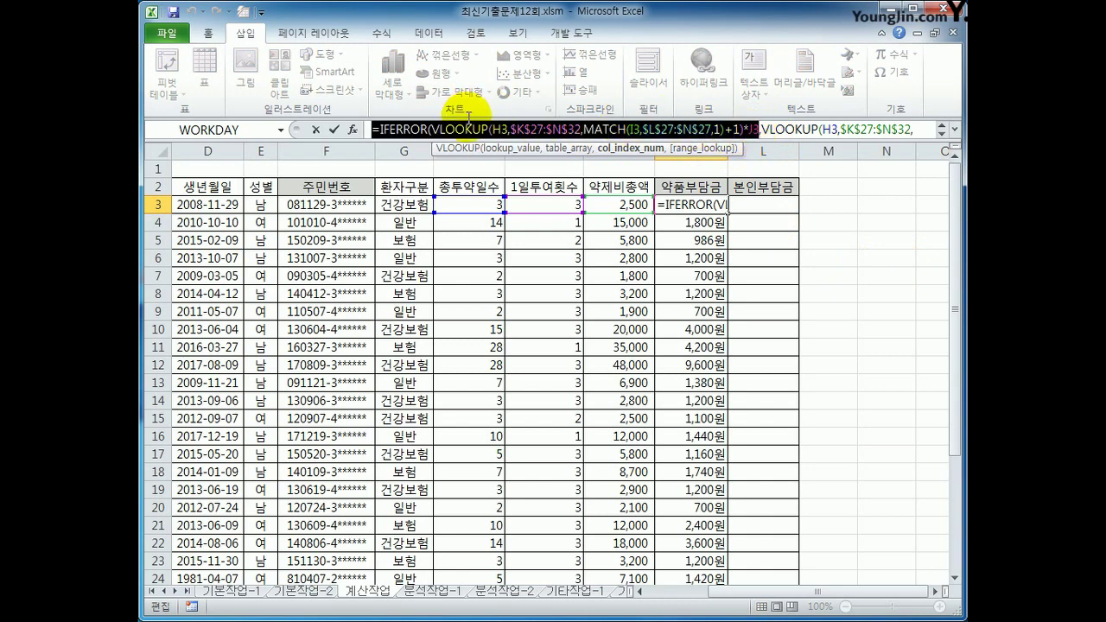
pyautogui.moveTo(467, 116); pyautogui.dragTo(435, 154)
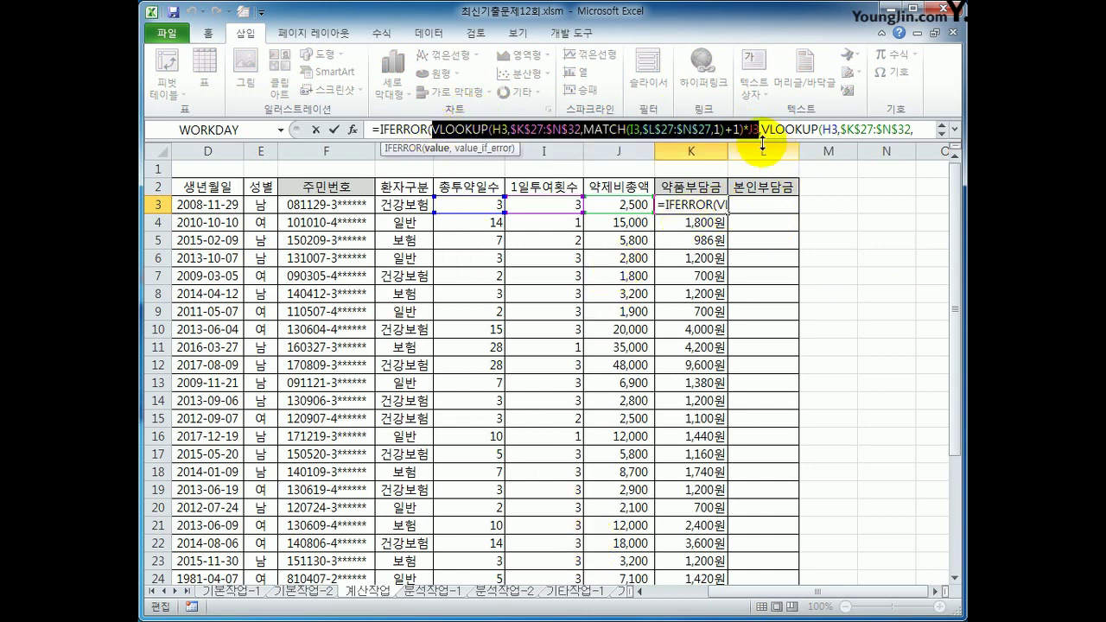
pyautogui.moveTo(762, 129); pyautogui.dragTo(915, 130)
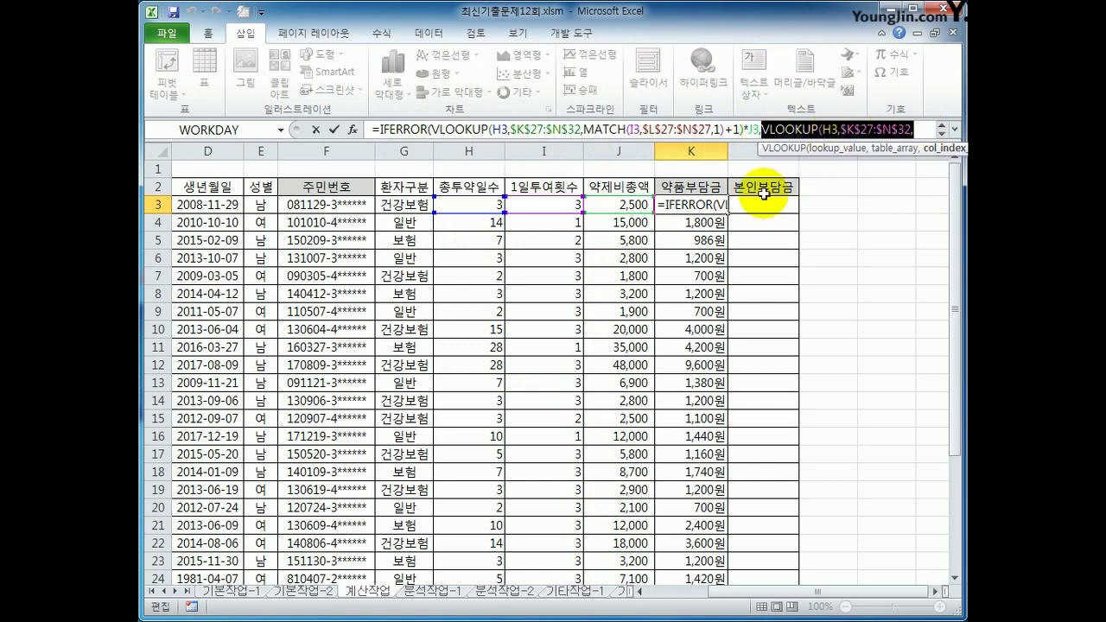
pyautogui.press('Escape')
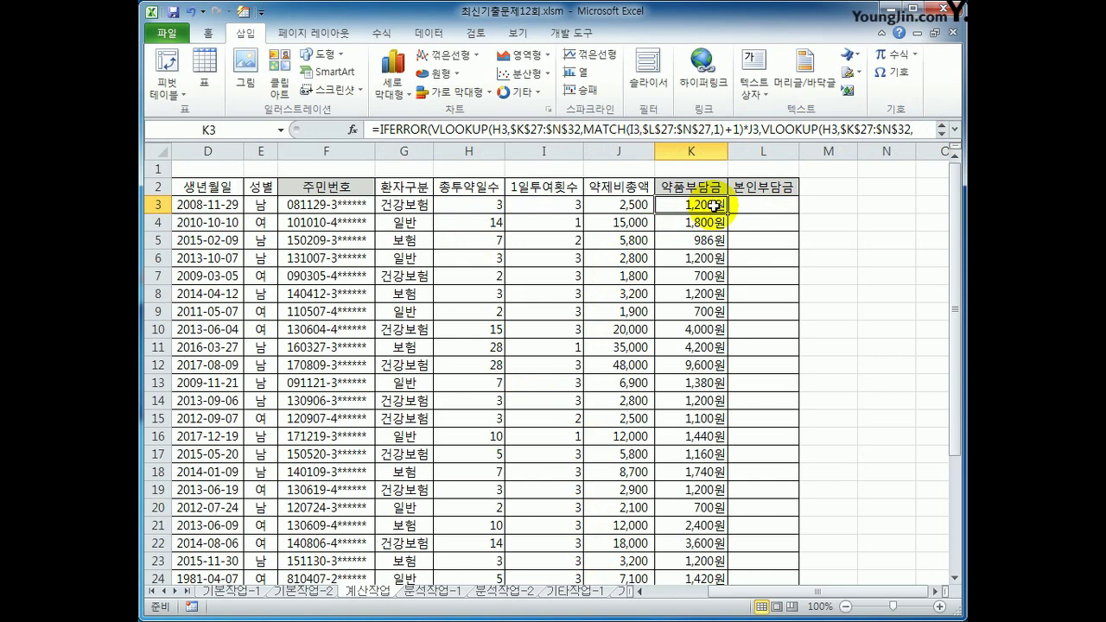
pyautogui.click(753, 207)
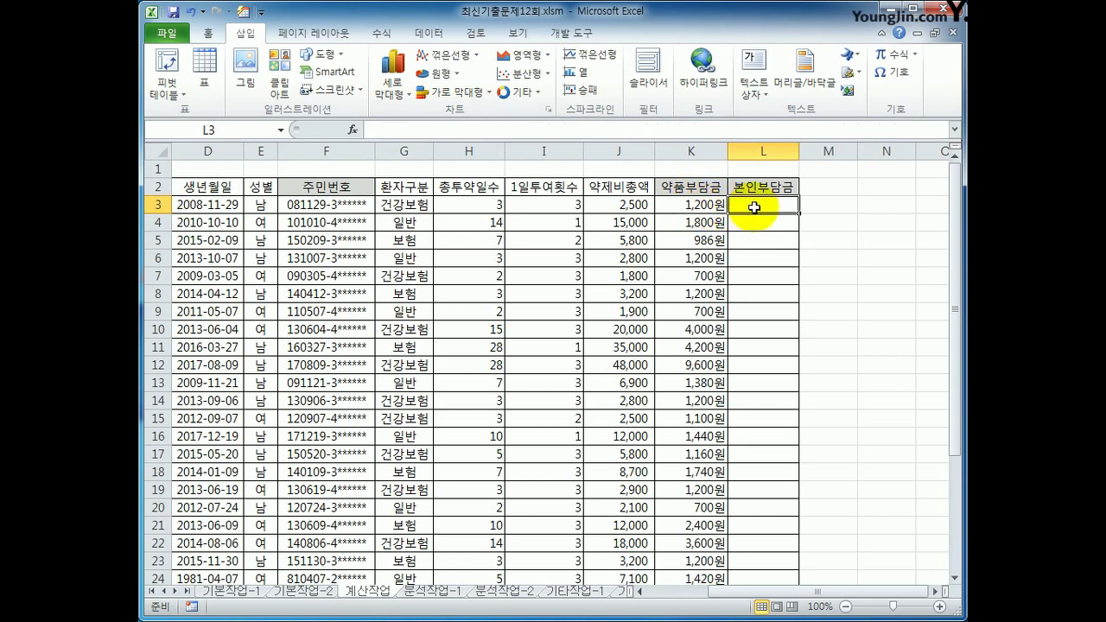
# Open the Visual Basic editor from the Developer tab and insert a new module
pyautogui.click(571, 33)
pyautogui.click(166, 82)
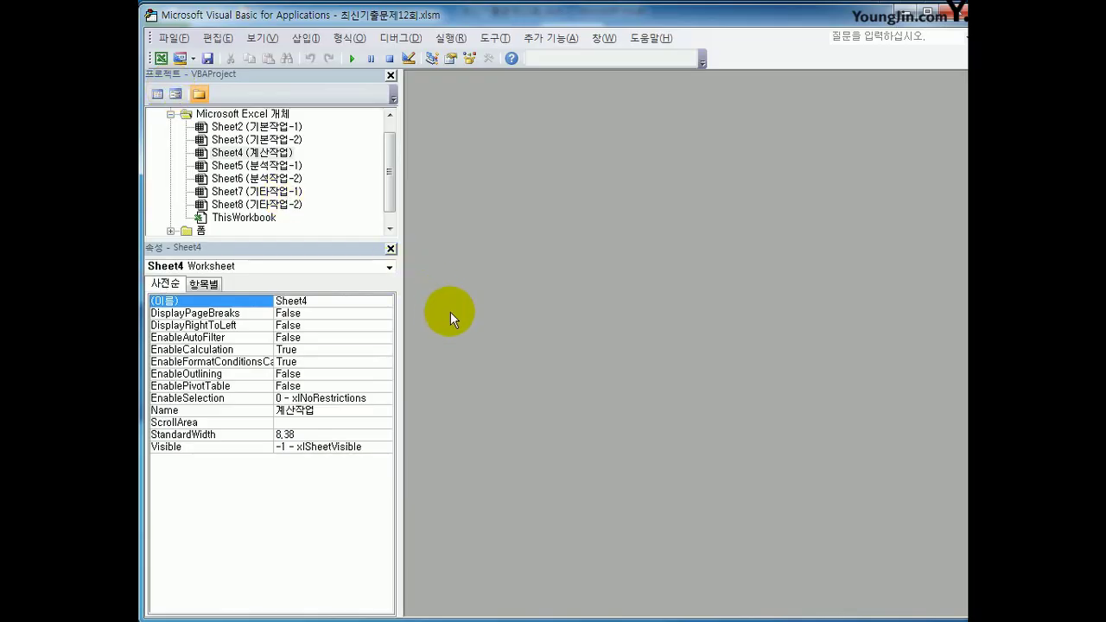
pyautogui.click(304, 37)
pyautogui.click(347, 93)
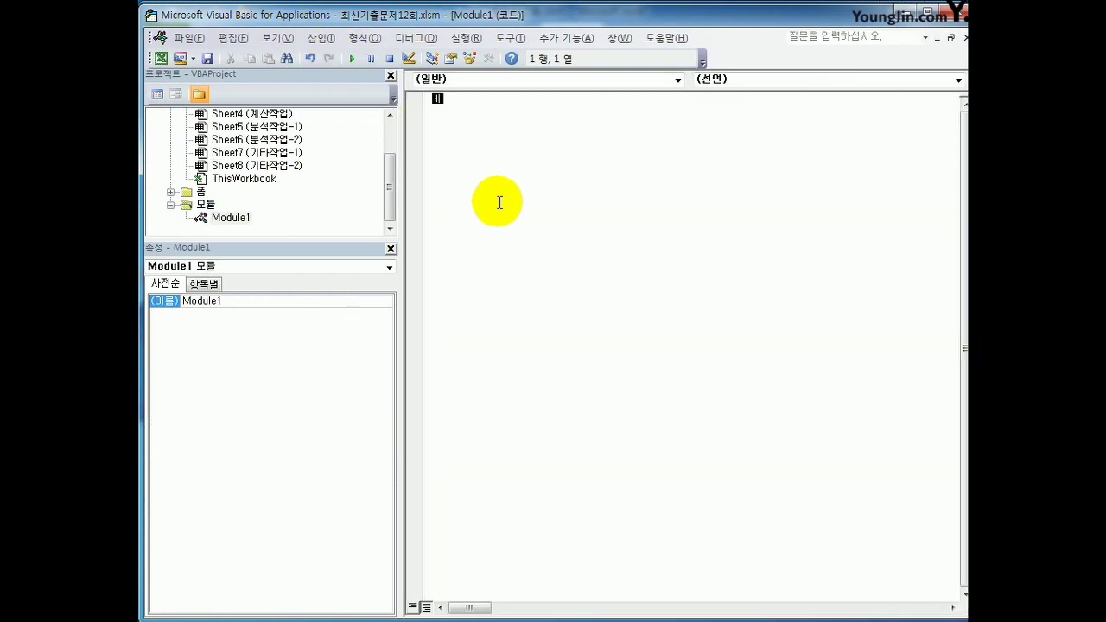
# Declare Public Function fn본인부담금(약제비총액, 환자구분) with an empty body
pyautogui.write('ublic function fn본인부담')
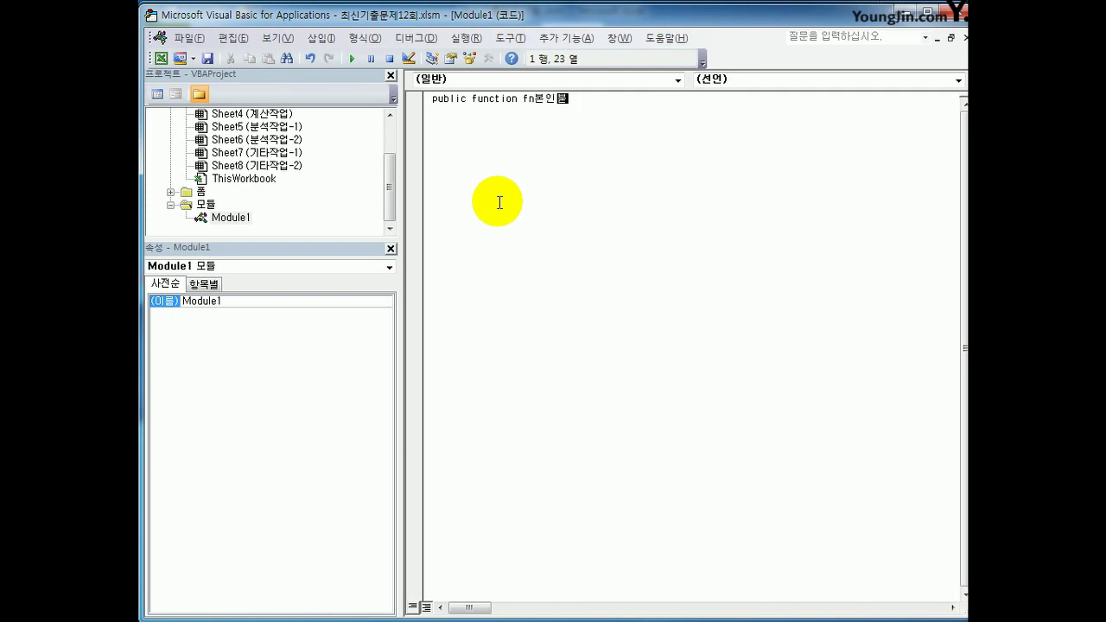
pyautogui.write('금(약제비')
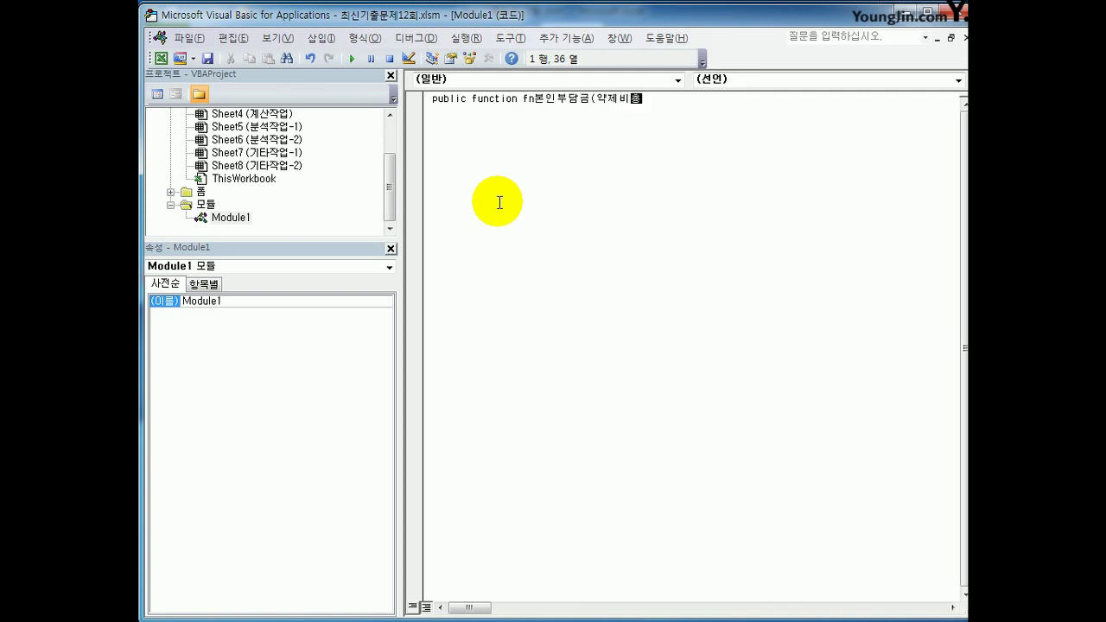
pyautogui.write('총액, 환자구분)')
pyautogui.press('Return')
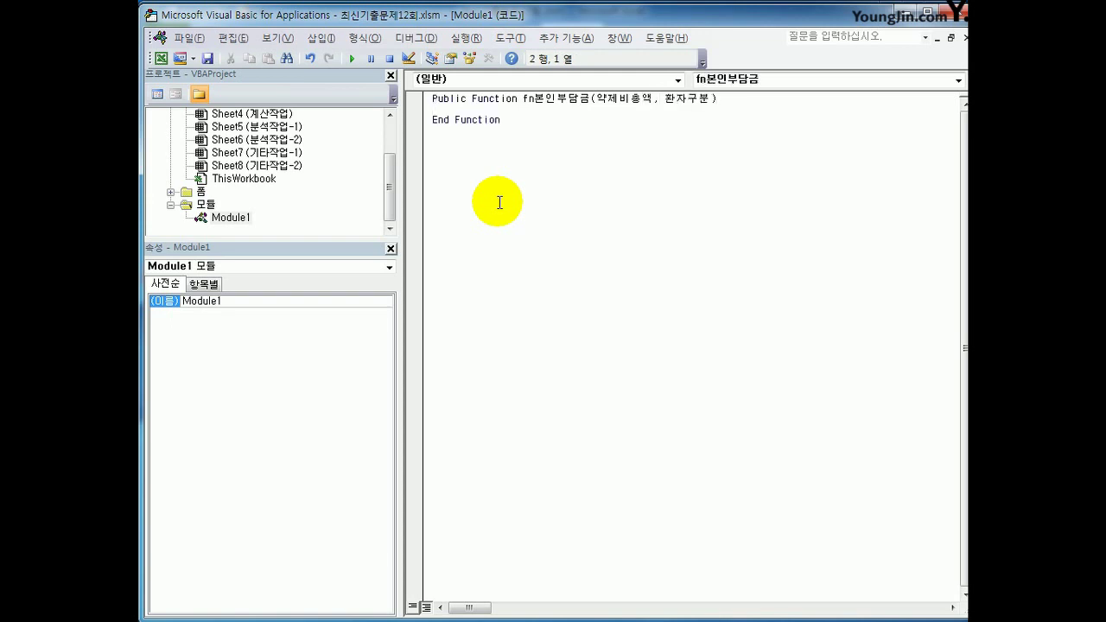
pyautogui.press('Return')
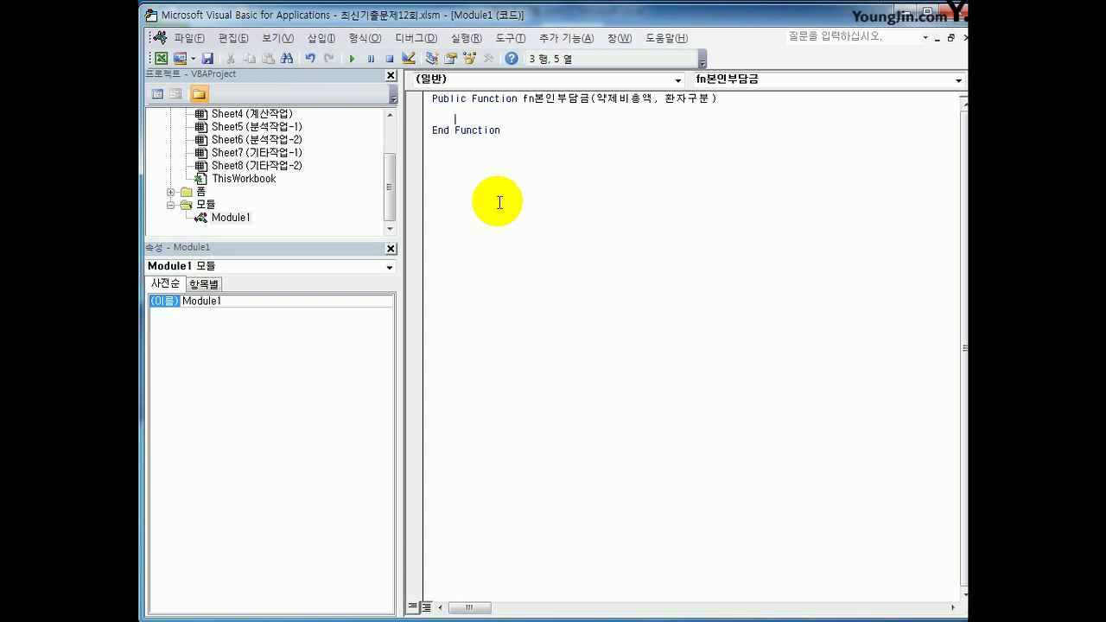
# Write the If line testing 약제비총액 >= 15000 and 환자구분 = "건강보험"
pyautogui.write('if 약제비총액 > 1')
pyautogui.press('BackSpace')
pyautogui.write('=15000')
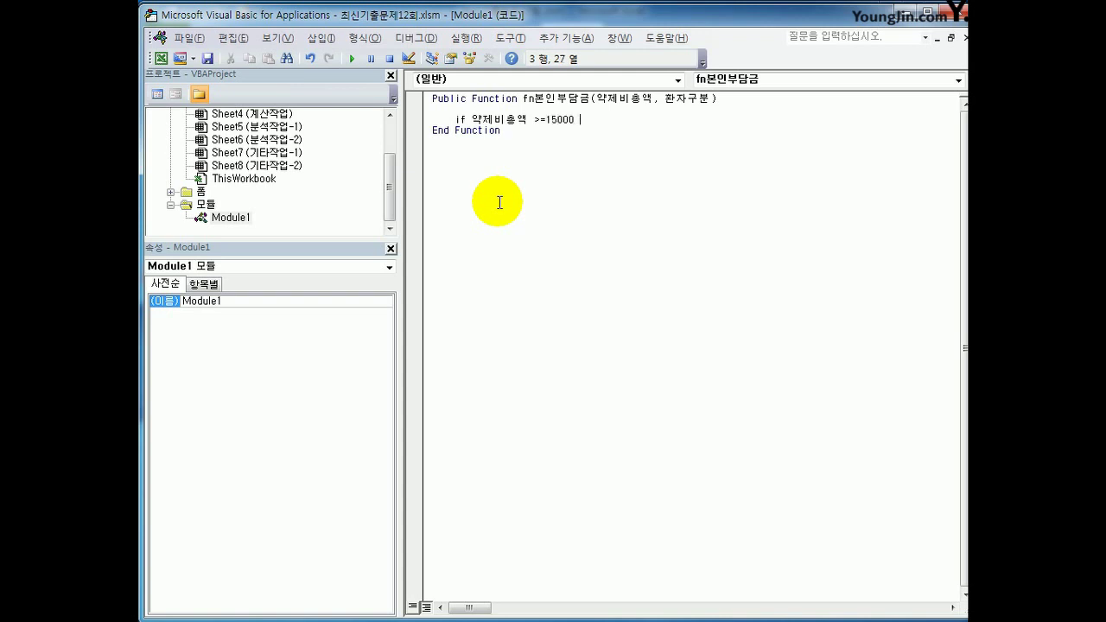
pyautogui.write(' then')
pyautogui.press('BackSpace')
pyautogui.press('BackSpace')
pyautogui.press('BackSpace')
pyautogui.press('BackSpace')
pyautogui.write('몽')
pyautogui.press('BackSpace')
pyautogui.press('BackSpace')
pyautogui.press('BackSpace')
pyautogui.write('and 환자구분 ="건강보험" Then')
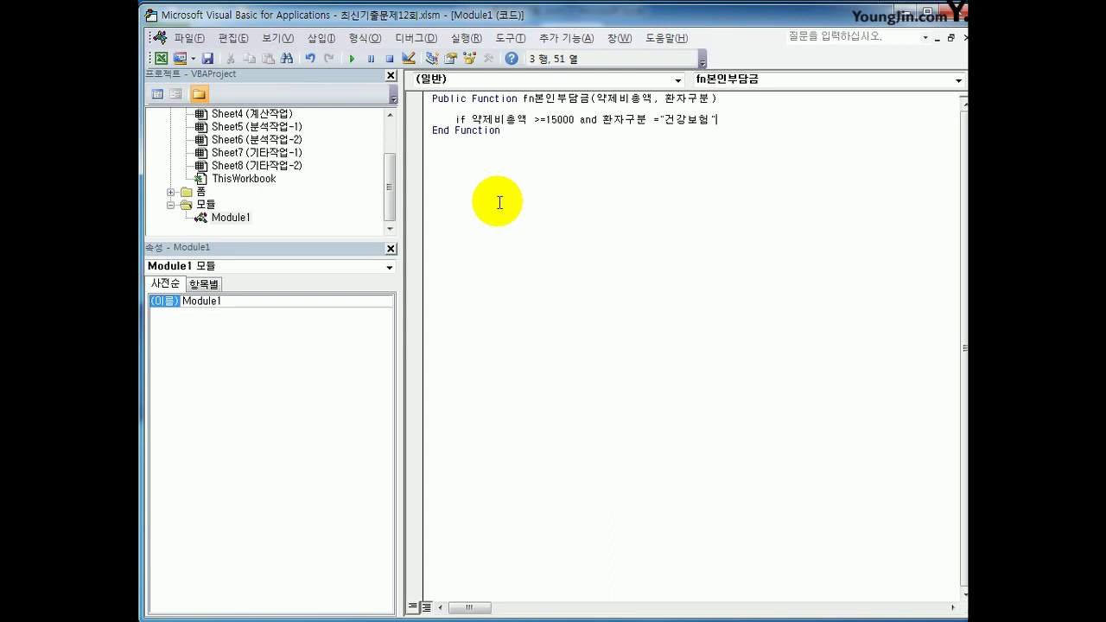
pyautogui.press('Return')
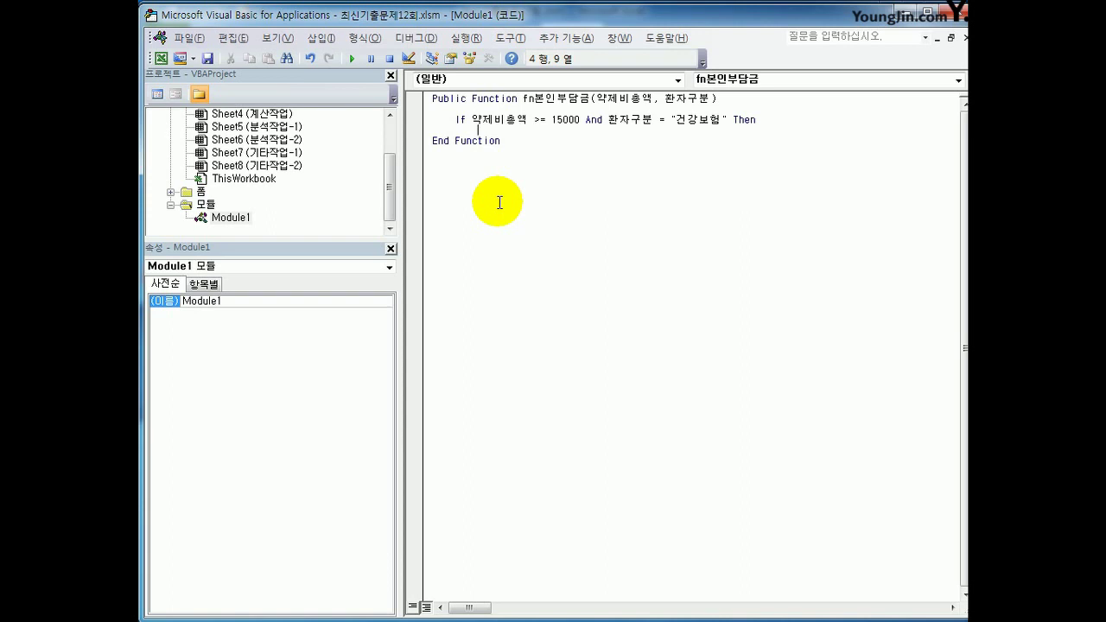
# Return 약제비총액 * 0.7 for that case and begin an ElseIf on 환자구분
pyautogui.write('fn본인부담금 = 약제비총')
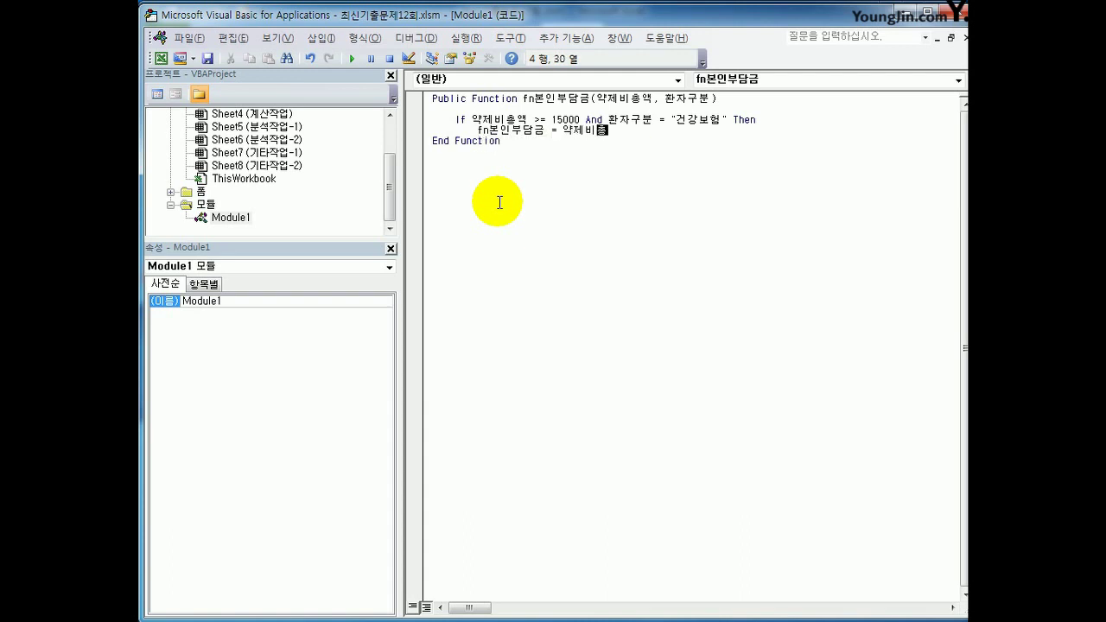
pyautogui.write('액 ')
pyautogui.write('*(1')
pyautogui.write('-0.')
pyautogui.press('BackSpace')
pyautogui.press('BackSpace')
pyautogui.press('BackSpace')
pyautogui.press('BackSpace')
pyautogui.press('BackSpace')
pyautogui.write('0.7')
pyautogui.press('Return')
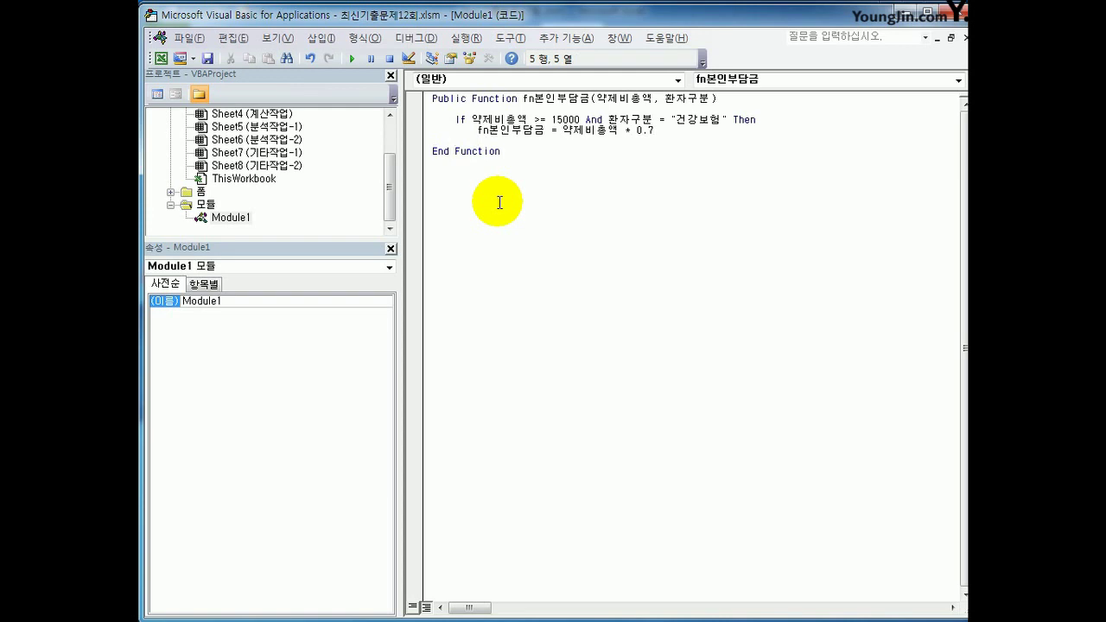
pyautogui.write('elseif 환자구분 ="건가')
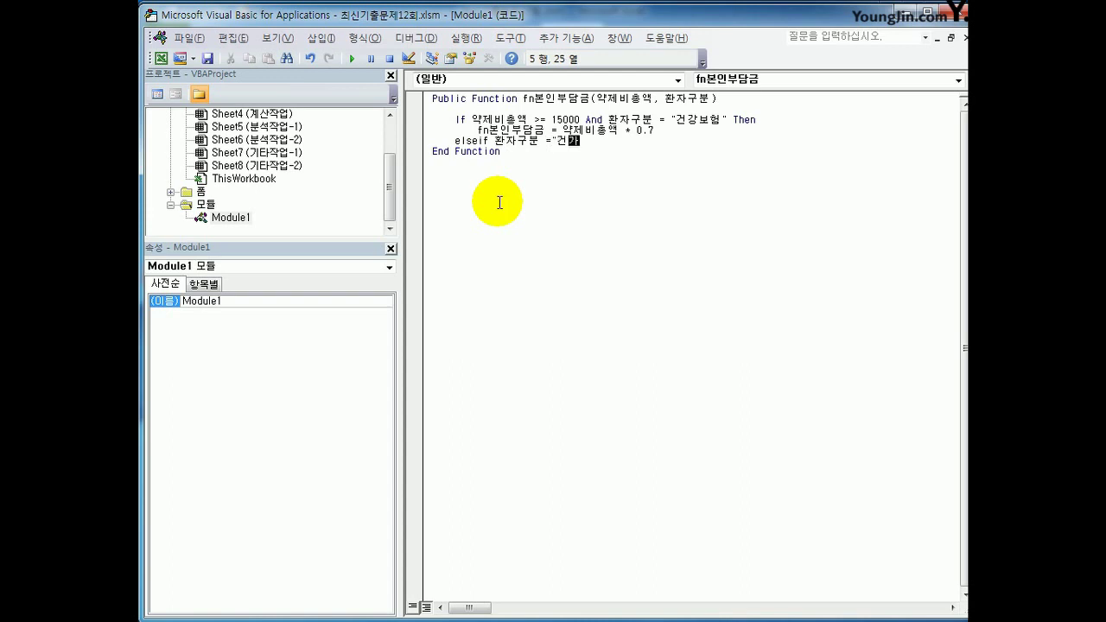
pyautogui.write('강보허')
pyautogui.write('"')
pyautogui.write(' then')
# Return 약제비총액 * 0.9 for other 건강보험 cases and * 0.95 when 약제비총액 >= 10000
pyautogui.press('Return')
pyautogui.write('fn본')
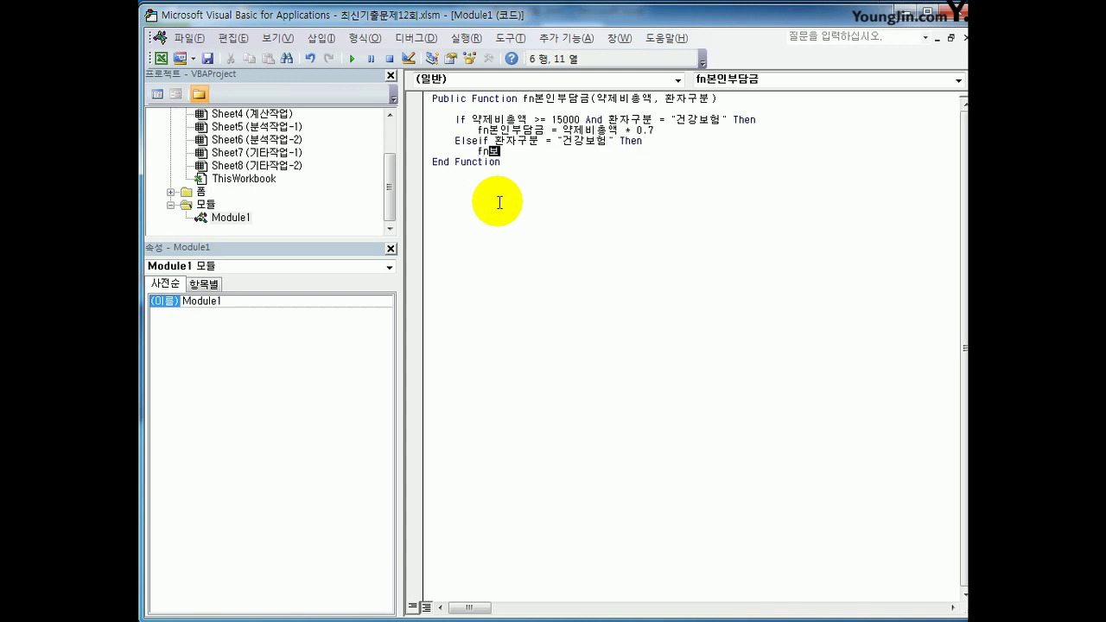
pyautogui.write('인부담금 = 약제비')
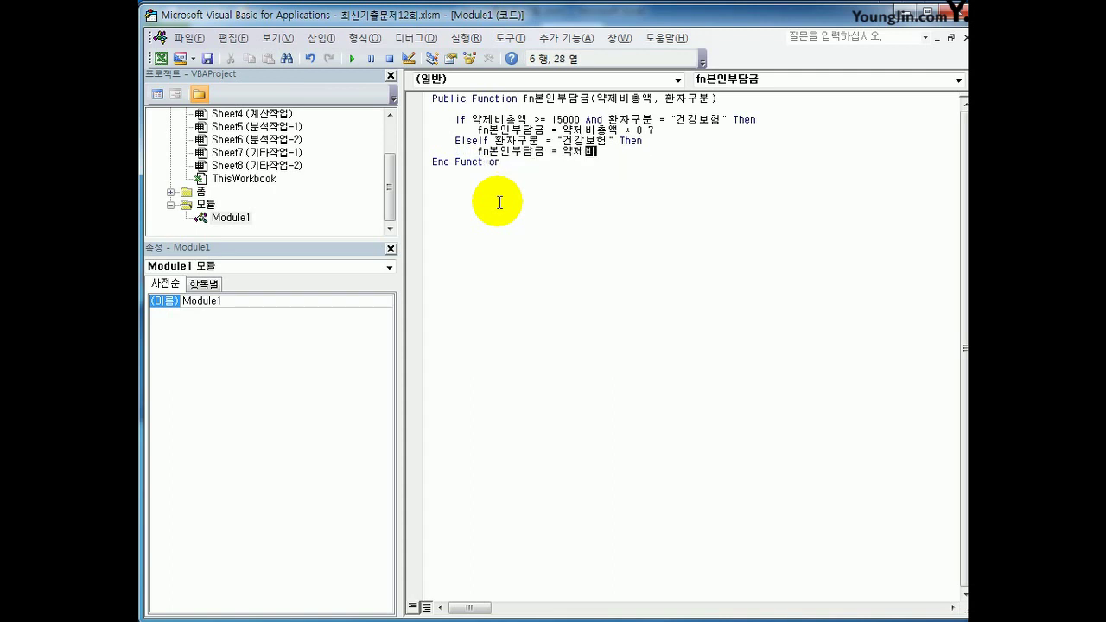
pyautogui.write('총액 * 0.9')
pyautogui.press('Return')
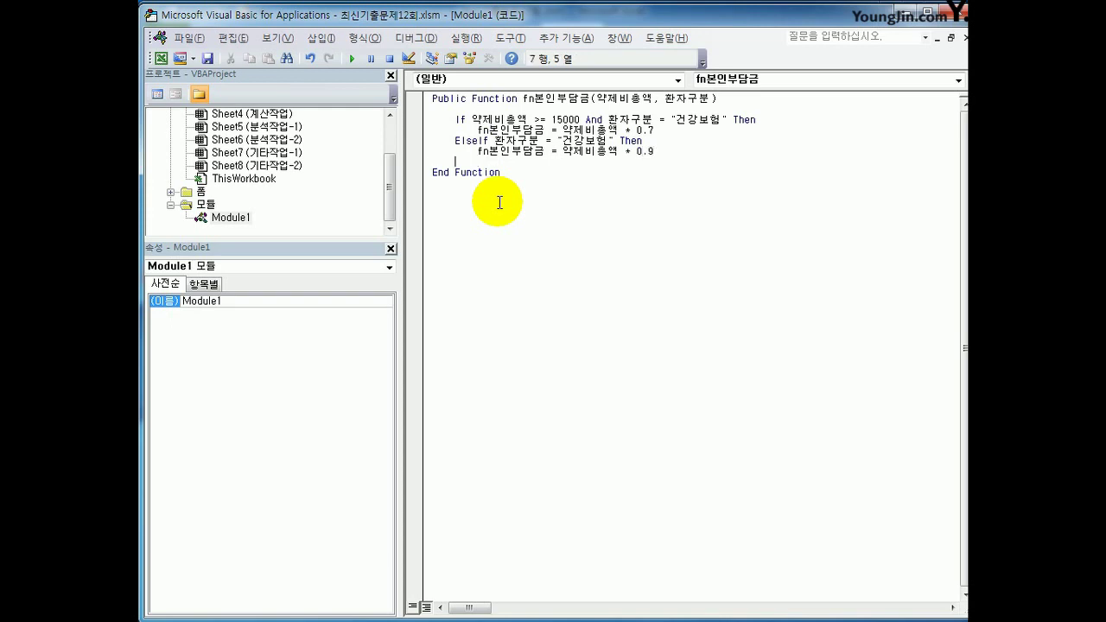
pyautogui.write('elseif 약제비총액 ')
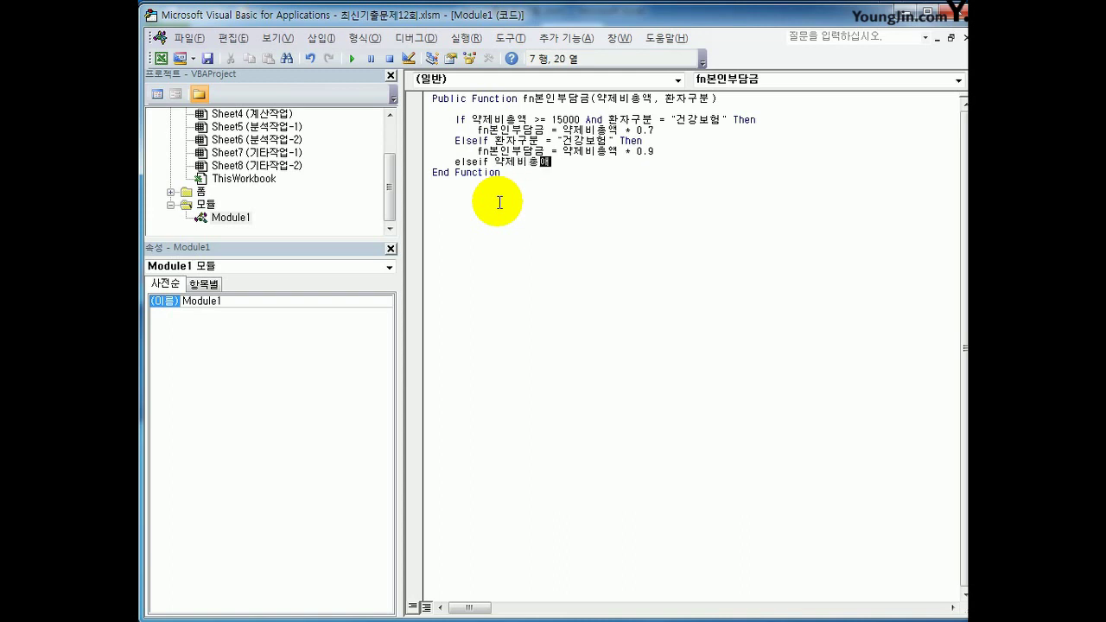
pyautogui.write('>=10000 ')
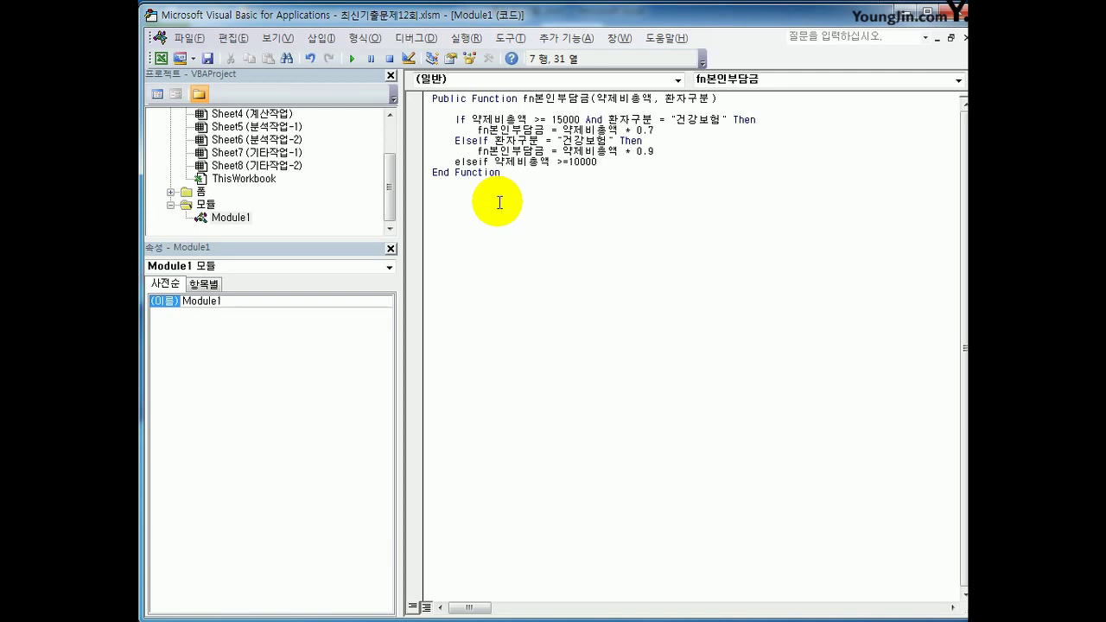
pyautogui.write('Then')
pyautogui.press('Return')
pyautogui.press('Tab')
pyautogui.write('fn')
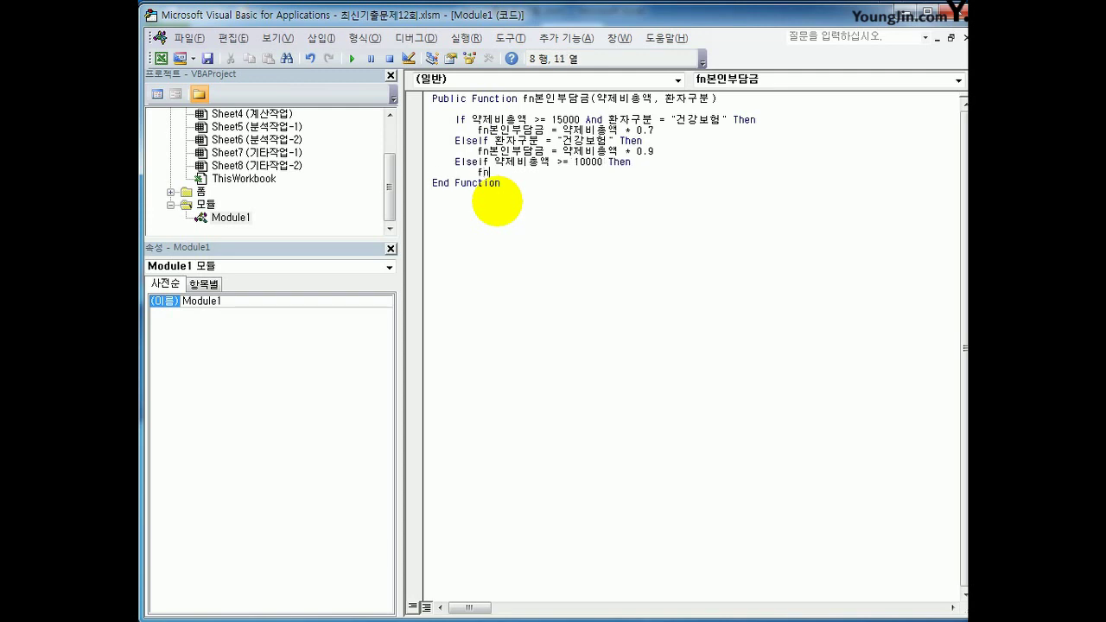
pyautogui.write('본인부담금 = 약제비총액 ')
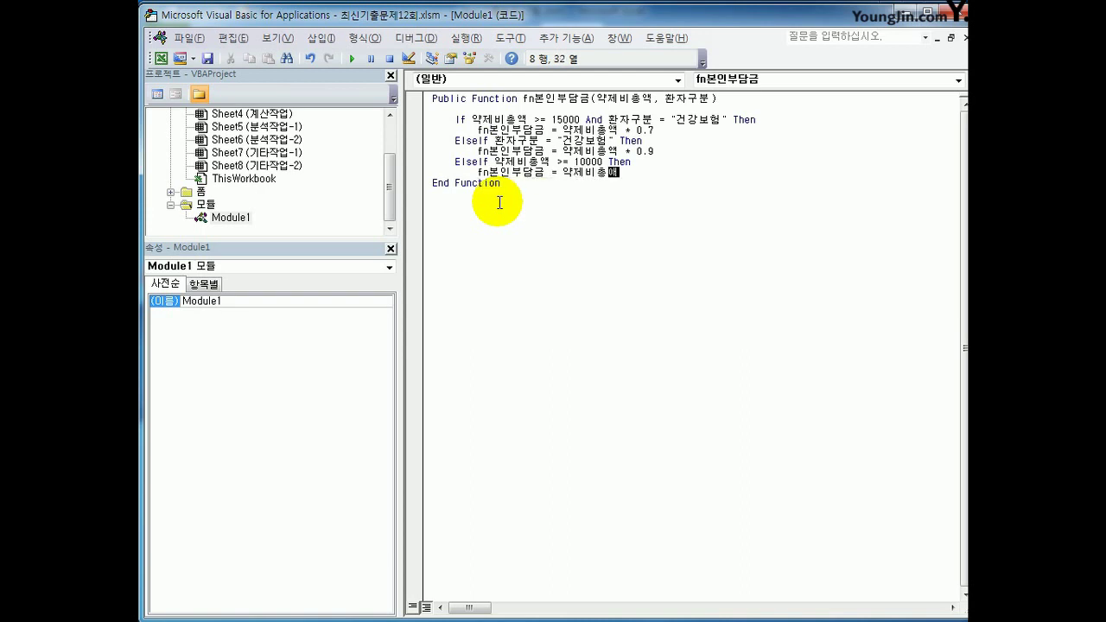
pyautogui.write('* 0.95')
pyautogui.press('Return')
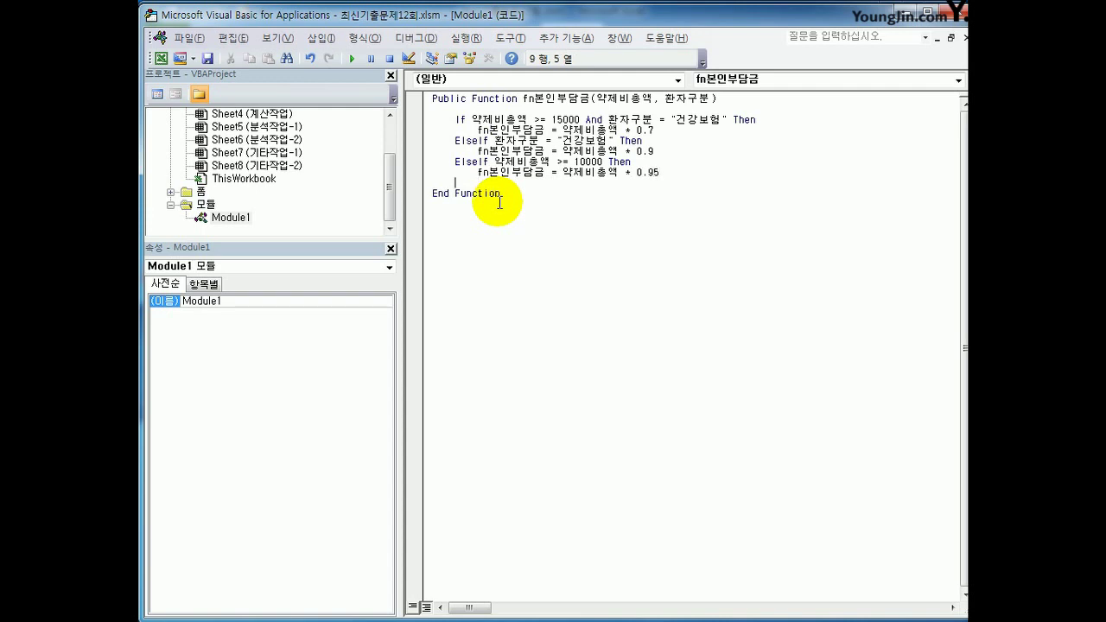
# Add an Else branch returning 약제비총액 and close the block with End If
pyautogui.write('else')
pyautogui.press('Return')
pyautogui.press('Tab')
pyautogui.write('fn')
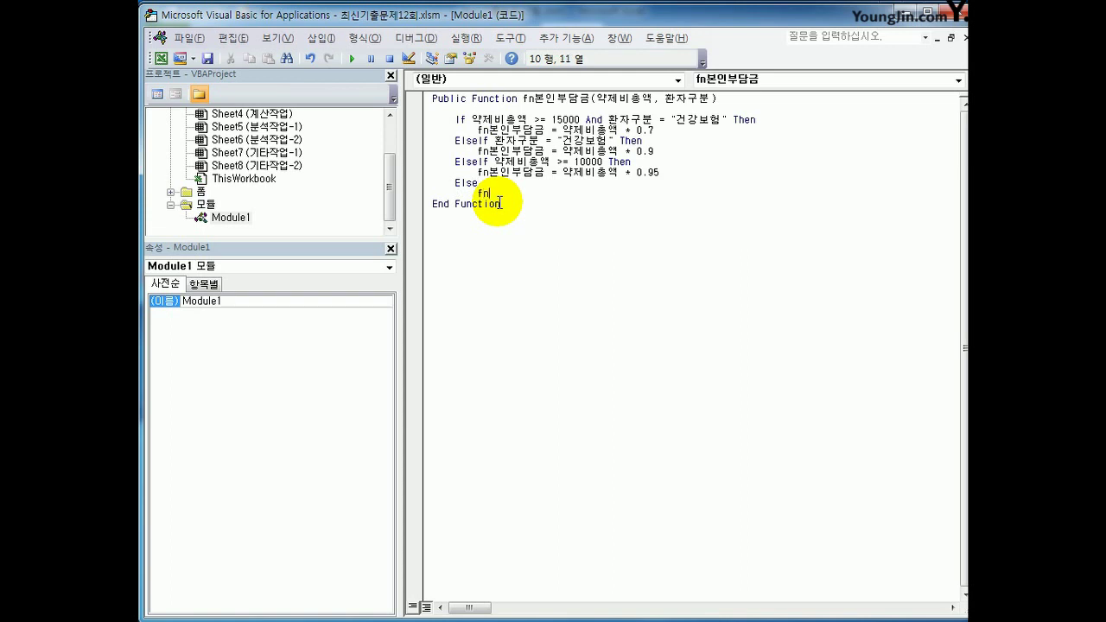
pyautogui.write('본인부닥')
pyautogui.press('BackSpace')
pyautogui.write('담금 ')
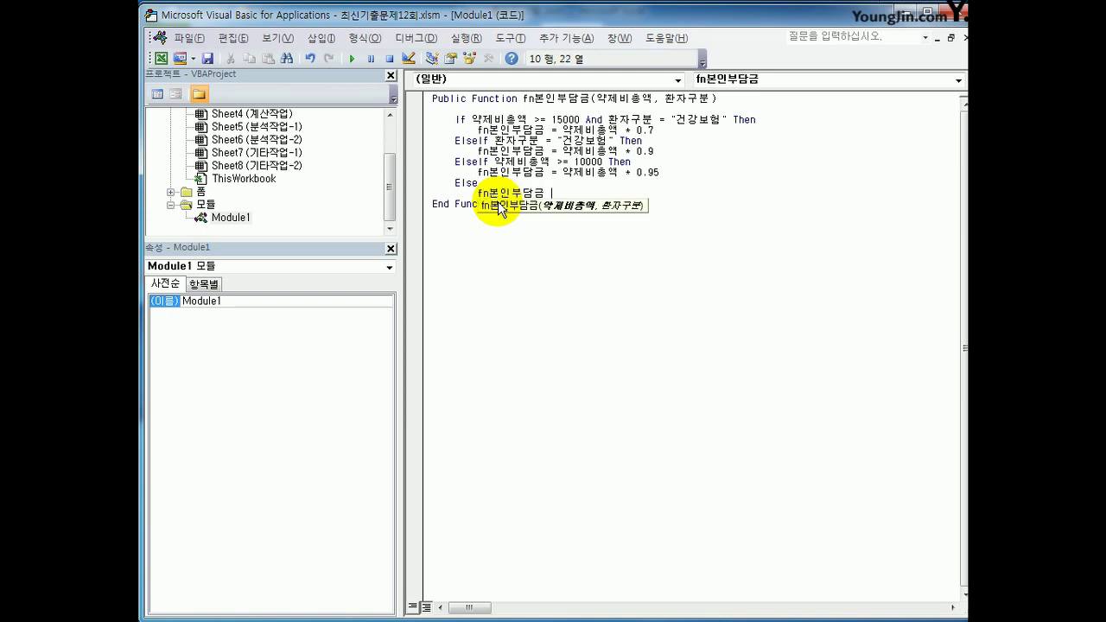
pyautogui.write('= ')
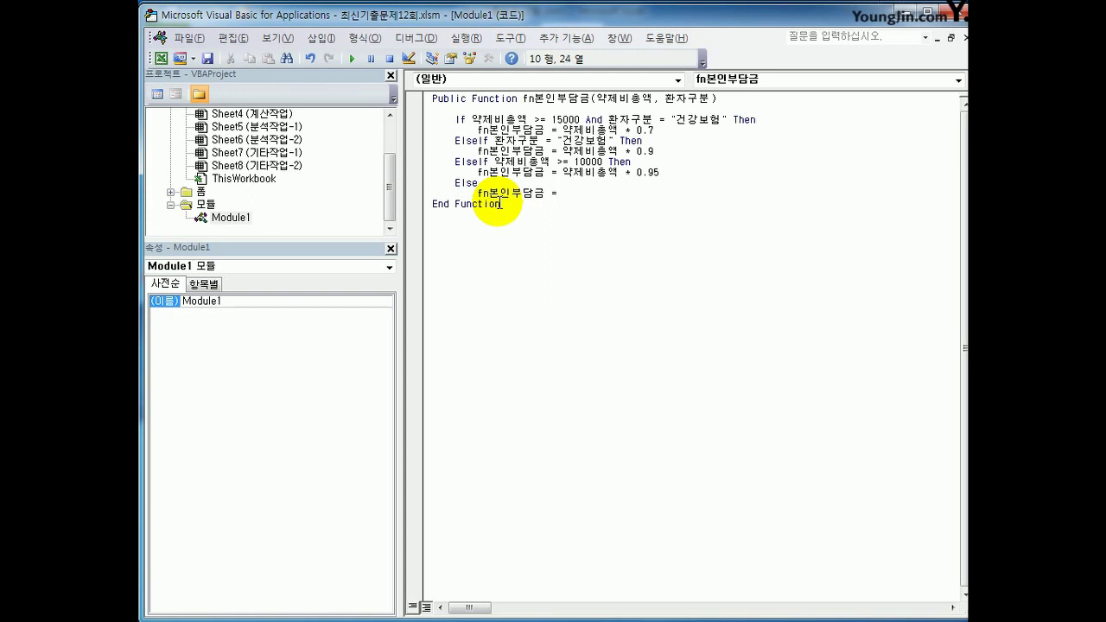
pyautogui.write('약제비총액')
pyautogui.press('Return')
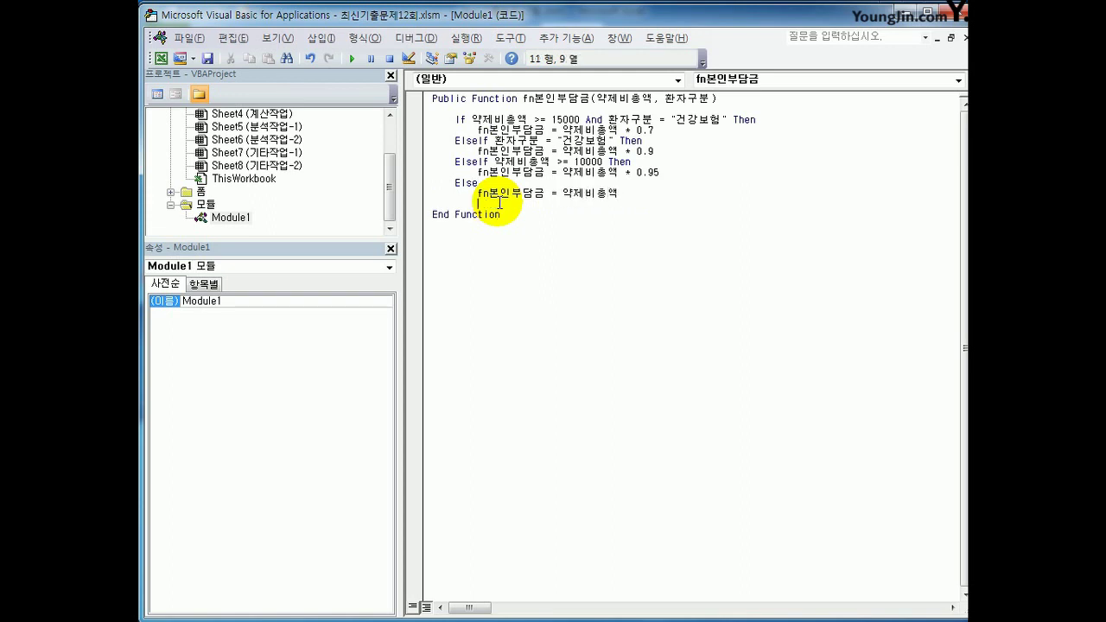
pyautogui.write('end if')
pyautogui.press('Return')
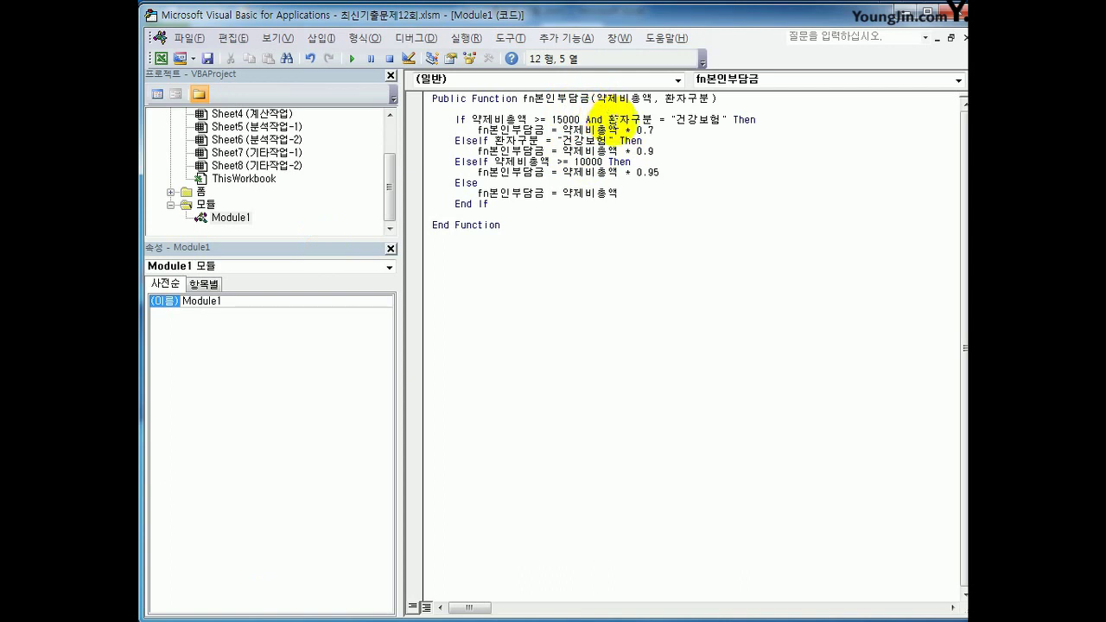
# Review the 건강보험 conditions, 0.7 rate and 10000 threshold, then close the VBA editor
pyautogui.moveTo(675, 121); pyautogui.dragTo(732, 121)
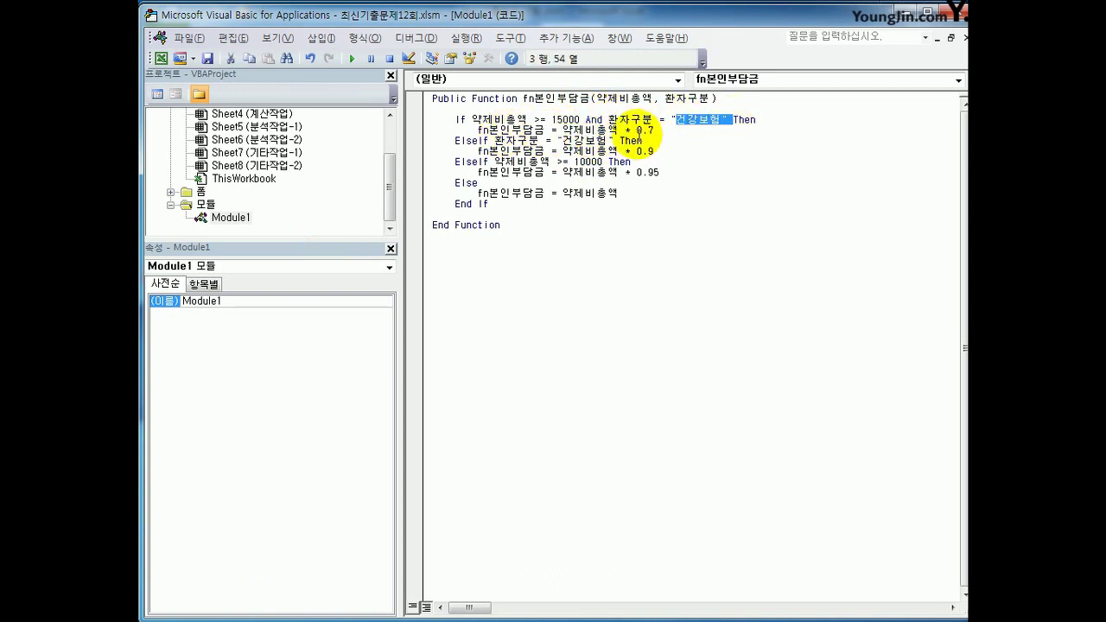
pyautogui.moveTo(632, 130); pyautogui.dragTo(654, 131)
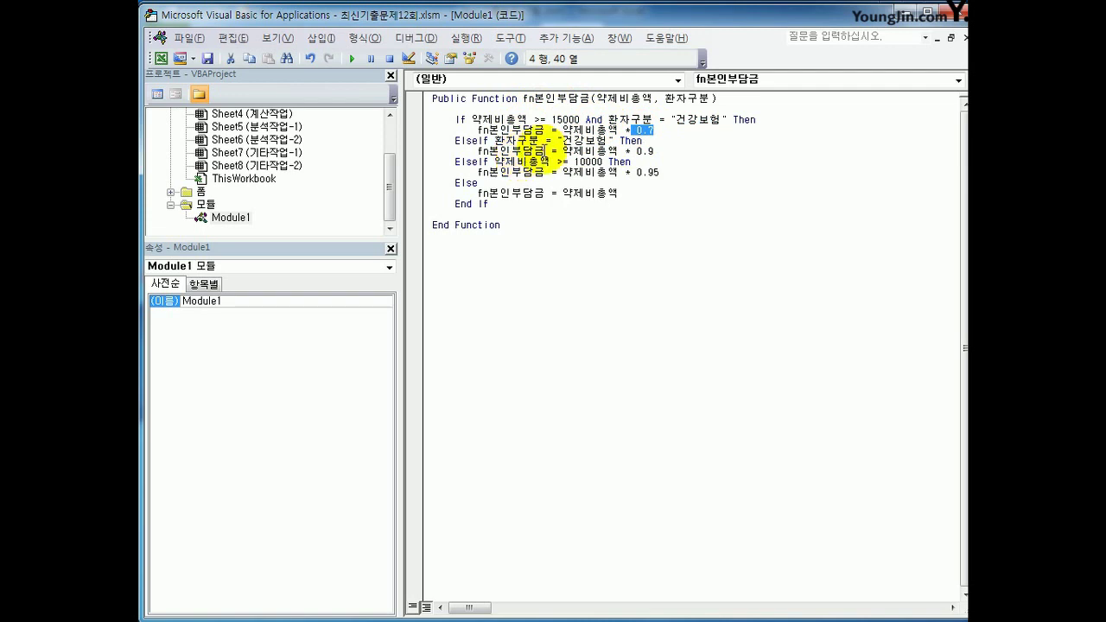
pyautogui.moveTo(562, 141); pyautogui.dragTo(663, 152)
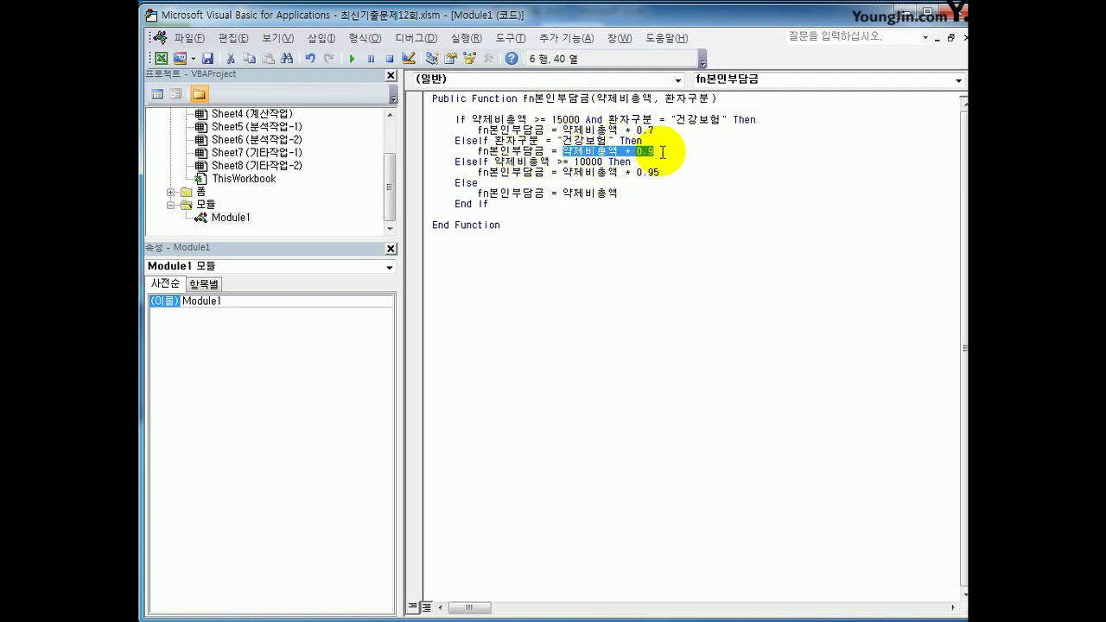
pyautogui.click(668, 152)
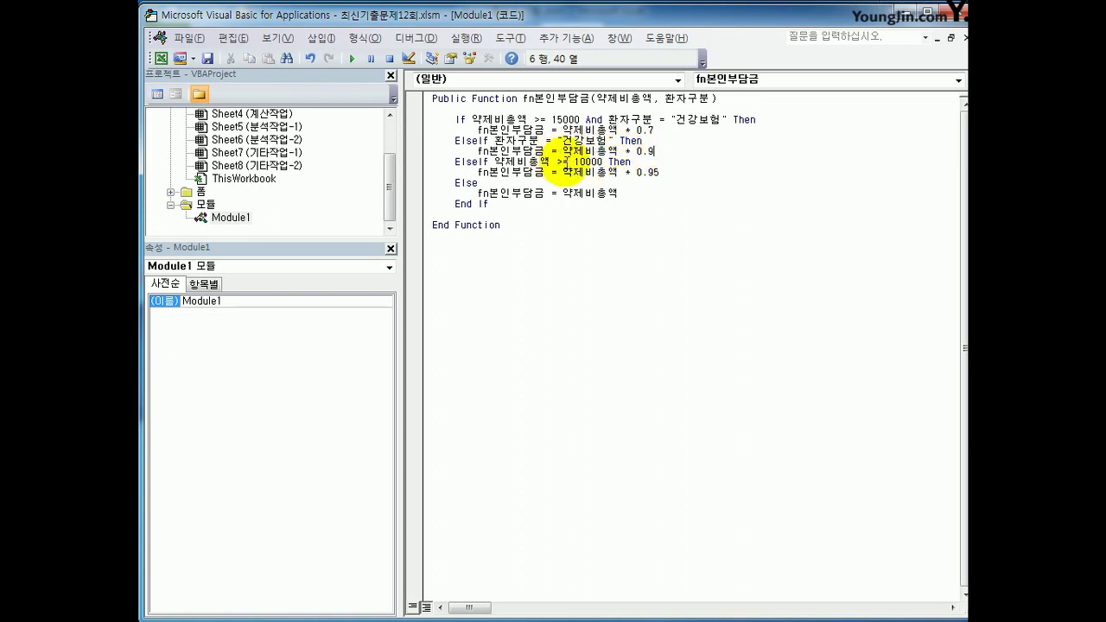
pyautogui.moveTo(572, 162); pyautogui.dragTo(611, 161)
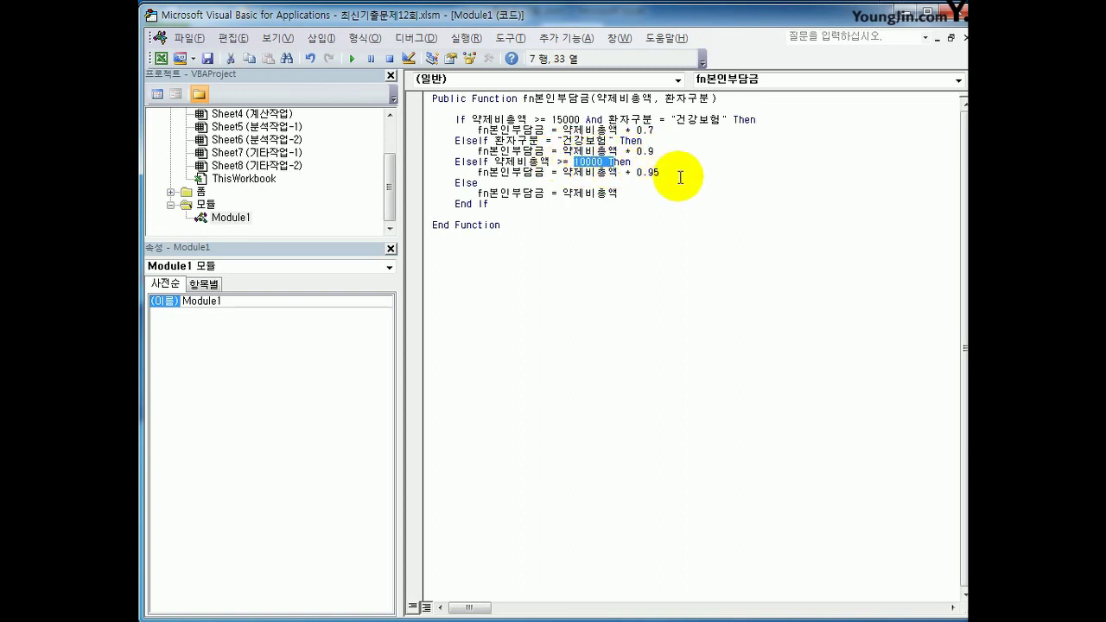
pyautogui.click(656, 196)
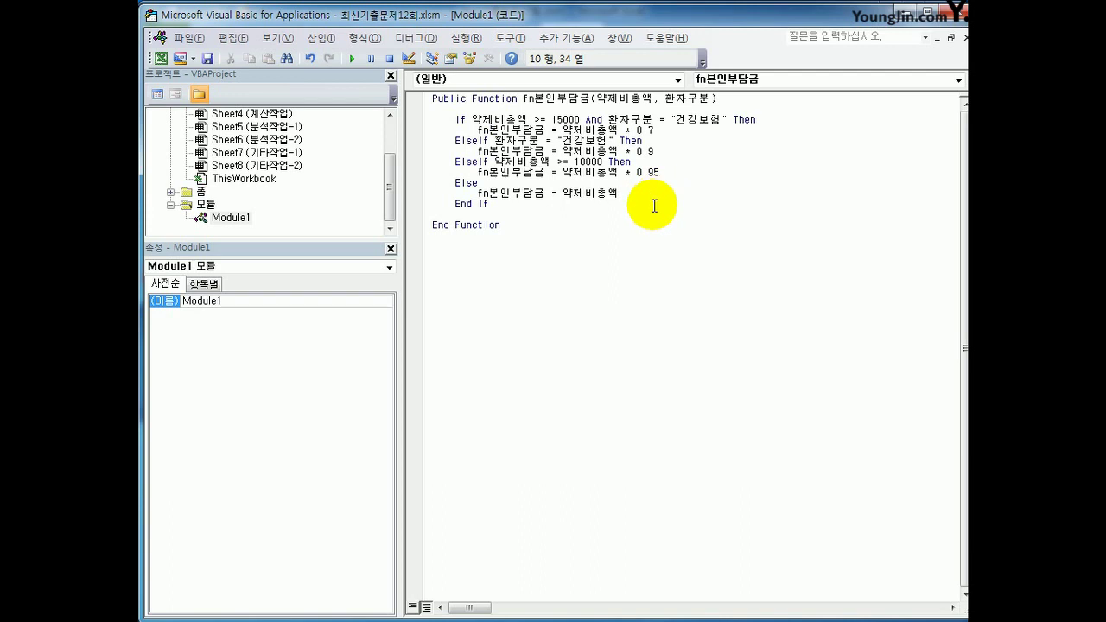
pyautogui.click(609, 227)
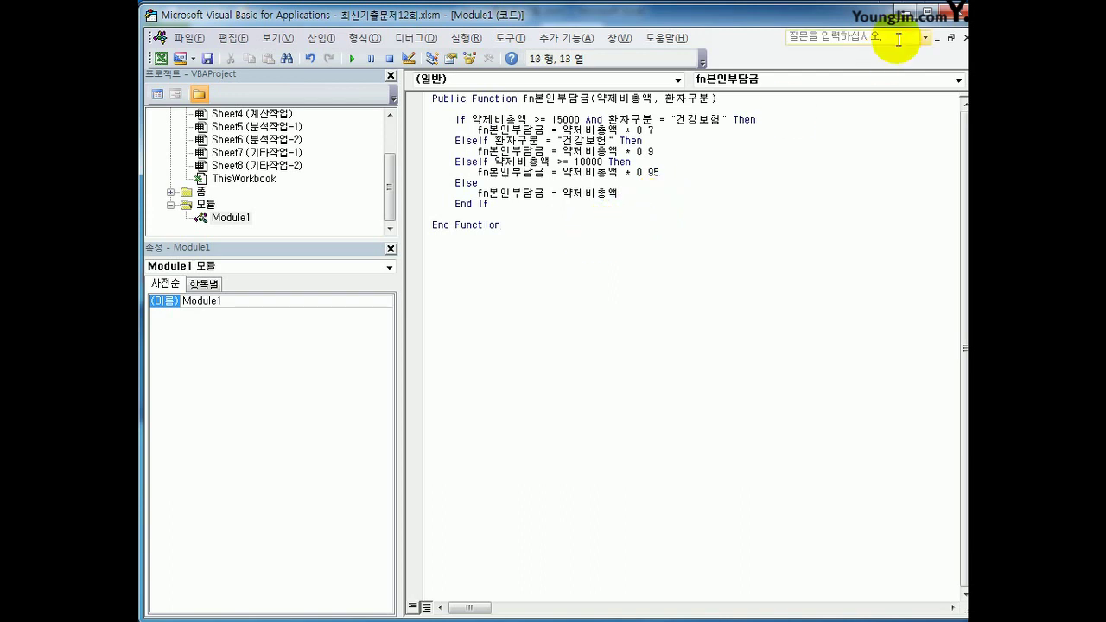
pyautogui.click(962, 14)
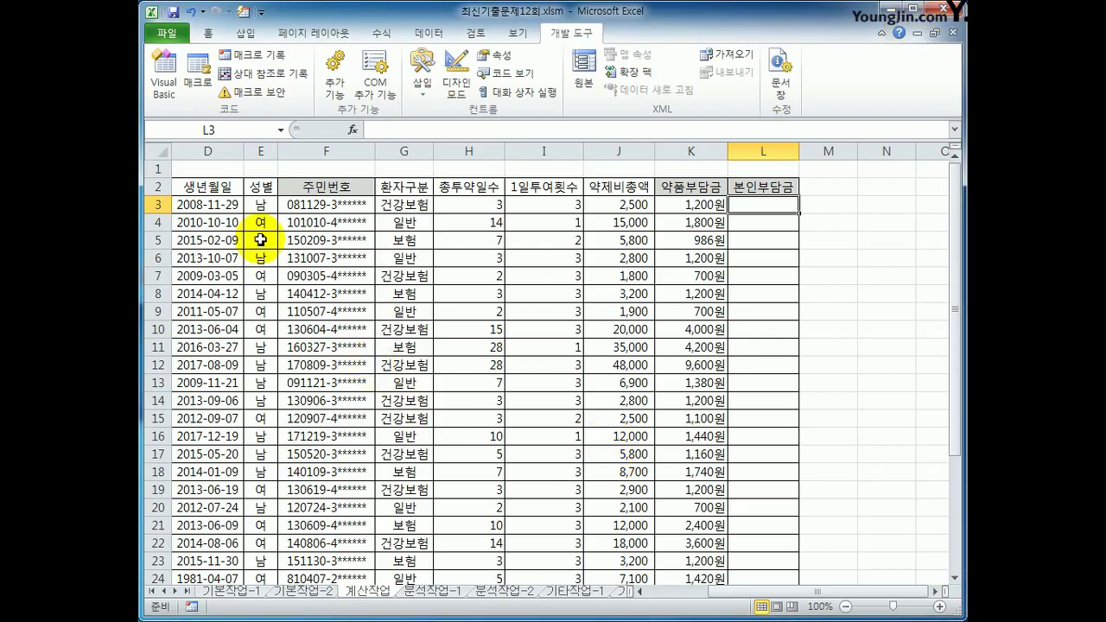
# Enter =fn본인부담금(J3,G3) in L3 through Insert Function and fill it down to L24
pyautogui.click(351, 129)
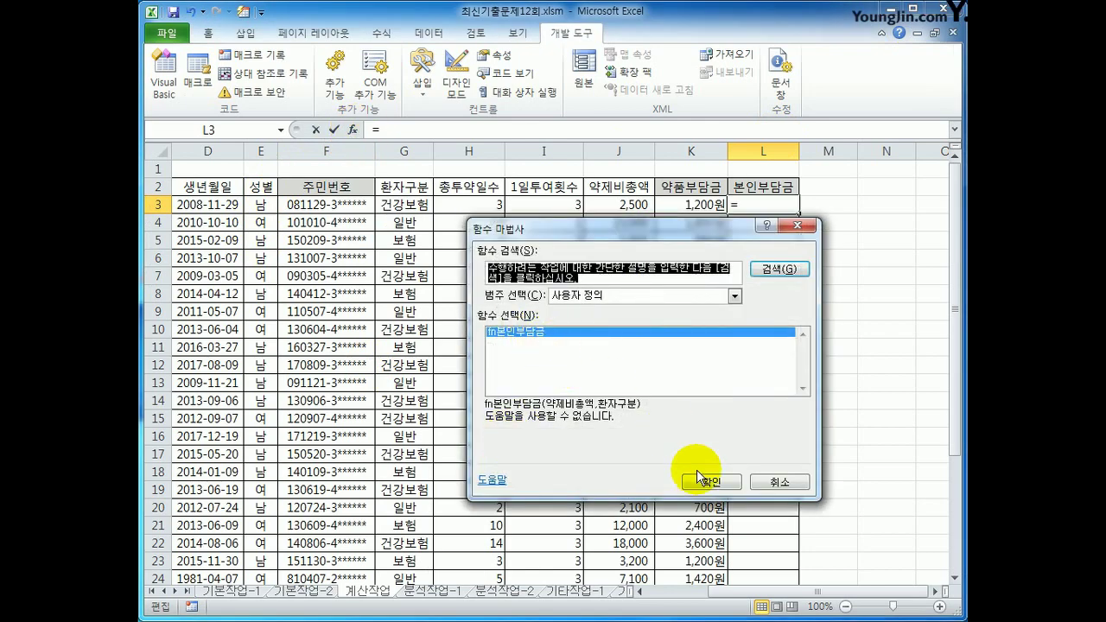
pyautogui.click(708, 479)
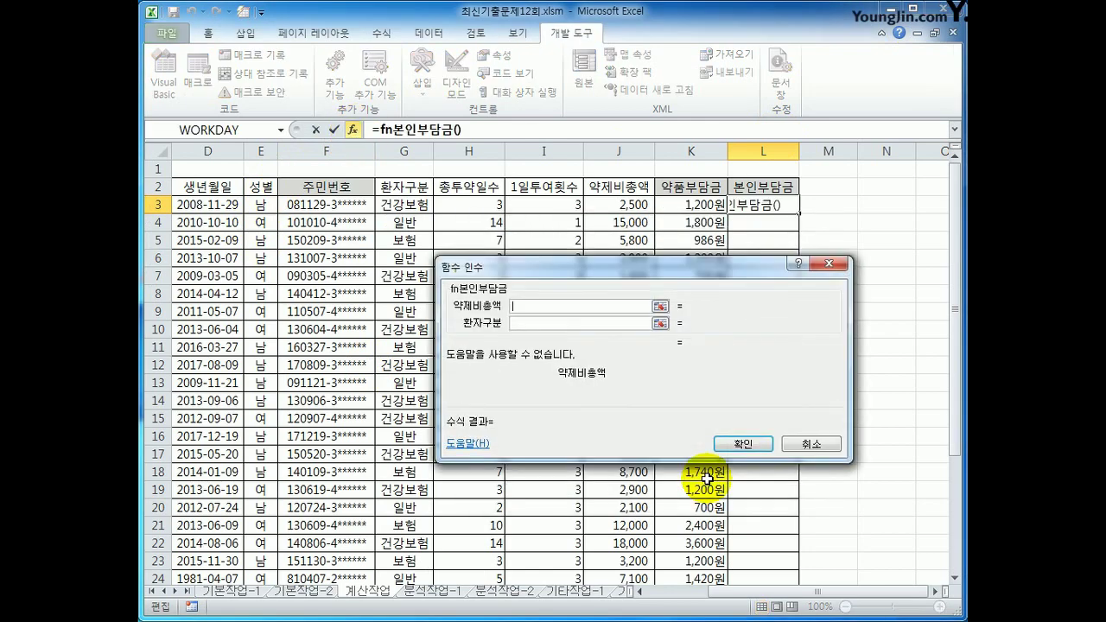
pyautogui.click(605, 205)
pyautogui.click(550, 323)
pyautogui.click(403, 205)
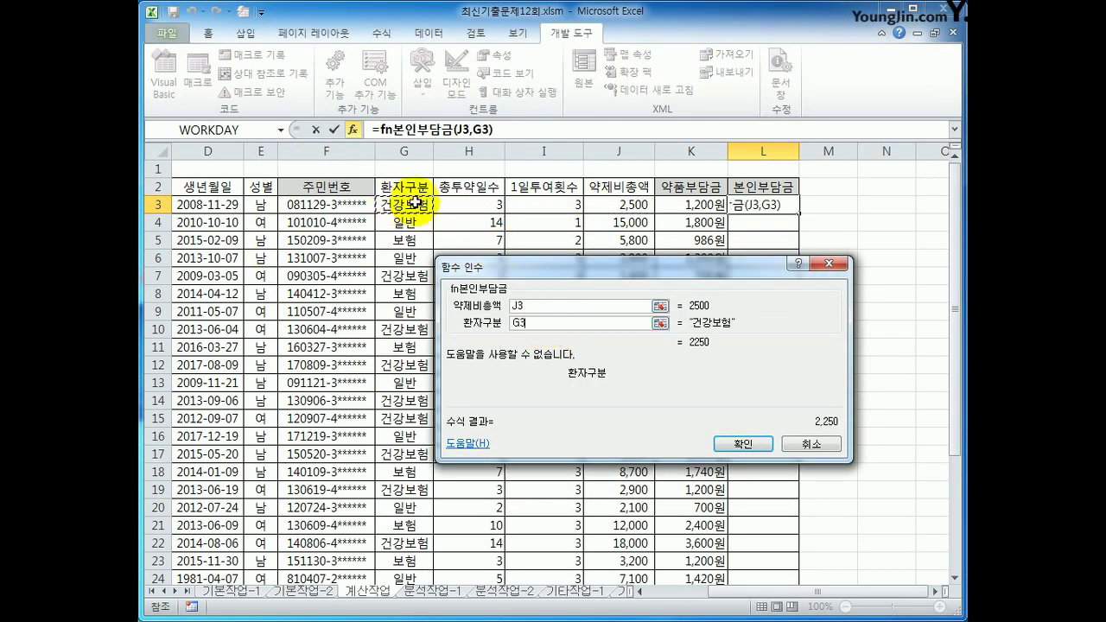
pyautogui.click(745, 443)
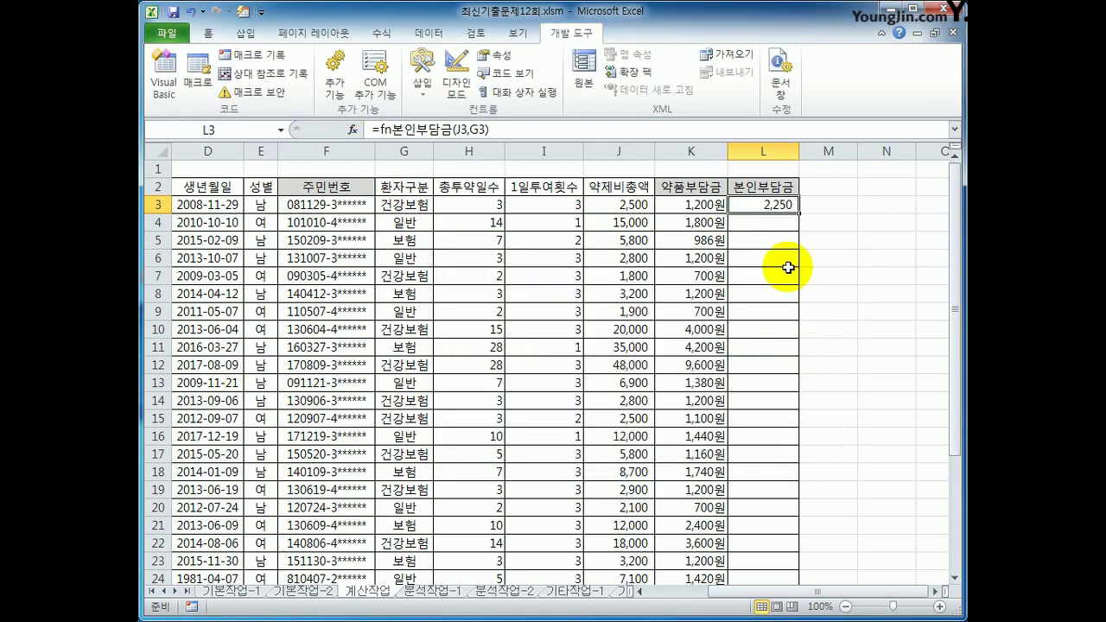
pyautogui.doubleClick(798, 213)
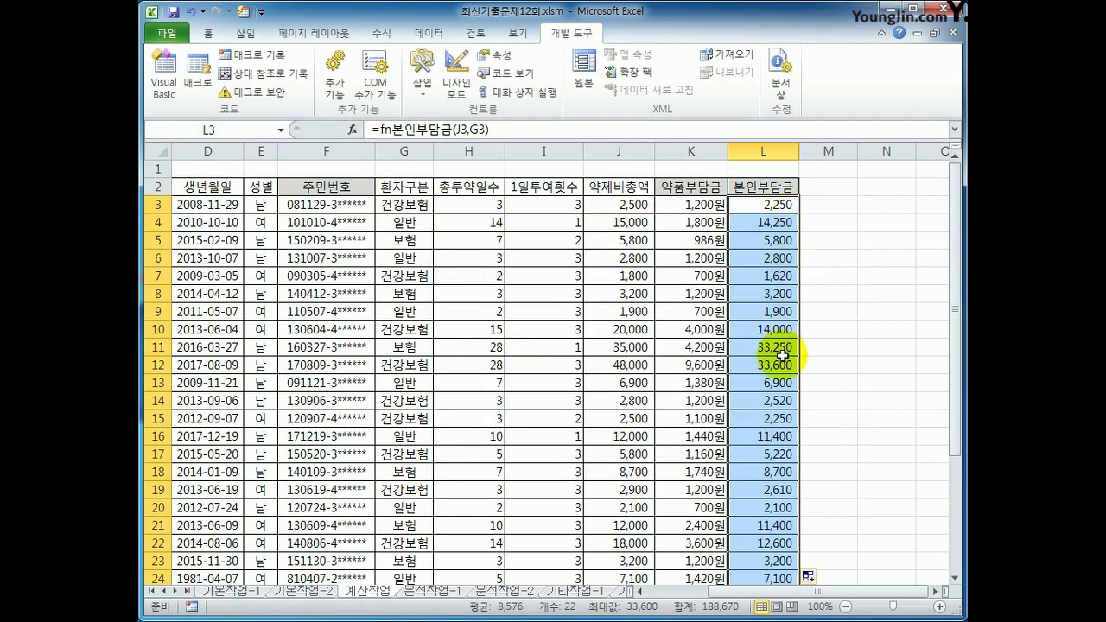
pyautogui.scroll(-2, 743, 389)
pyautogui.click(741, 471)
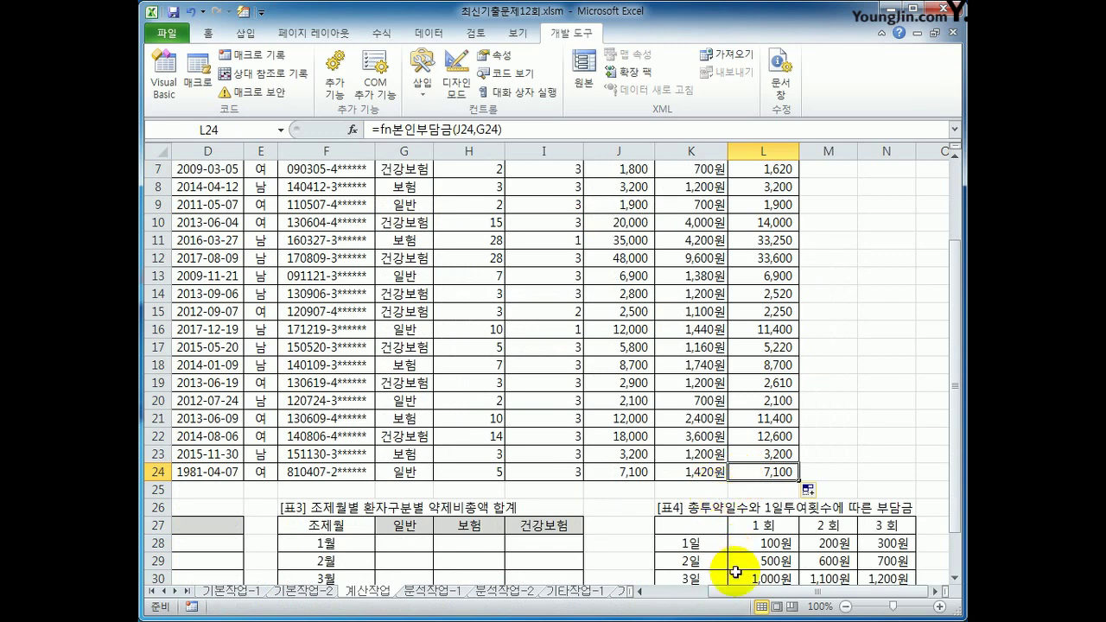
pyautogui.moveTo(815, 592); pyautogui.dragTo(741, 592)
pyautogui.scroll(-2, 470, 469)
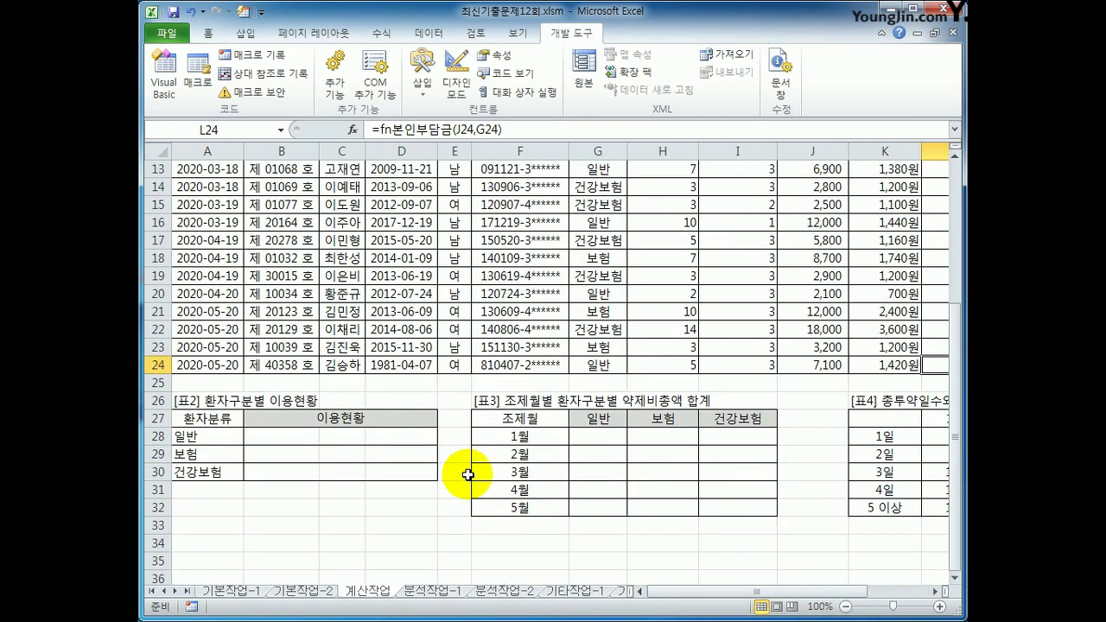
pyautogui.click(284, 439)
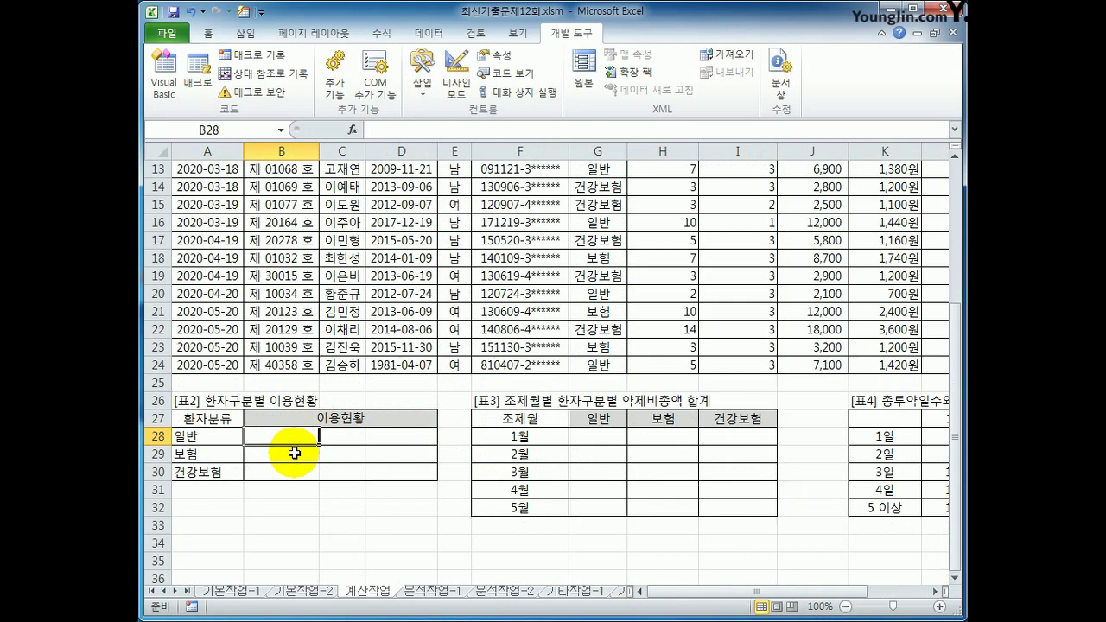
pyautogui.rightClick(301, 439)
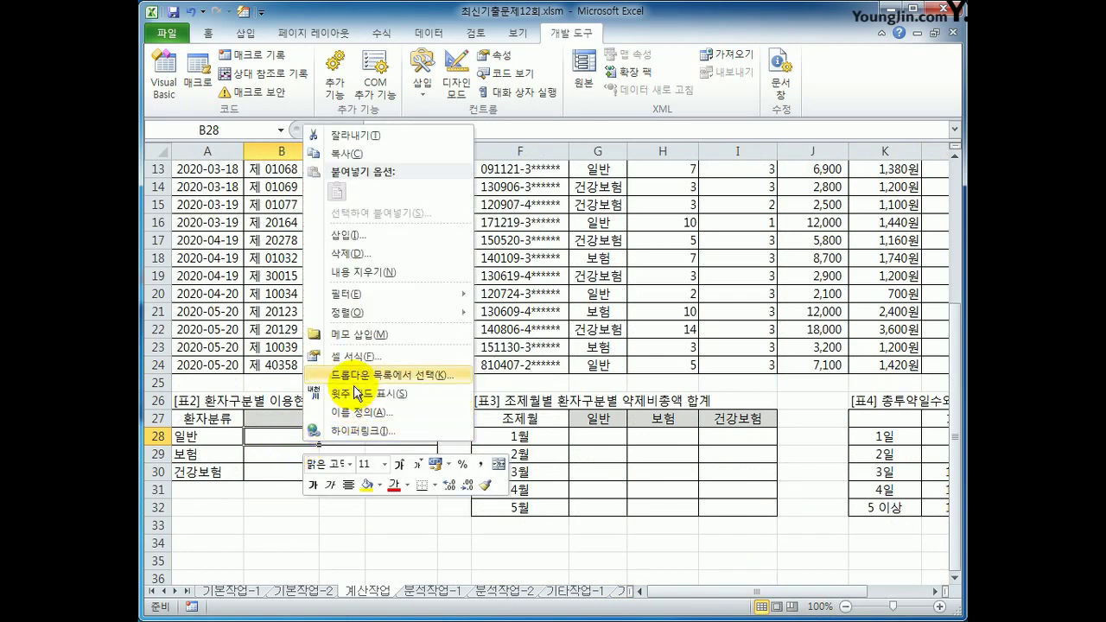
pyautogui.click(364, 358)
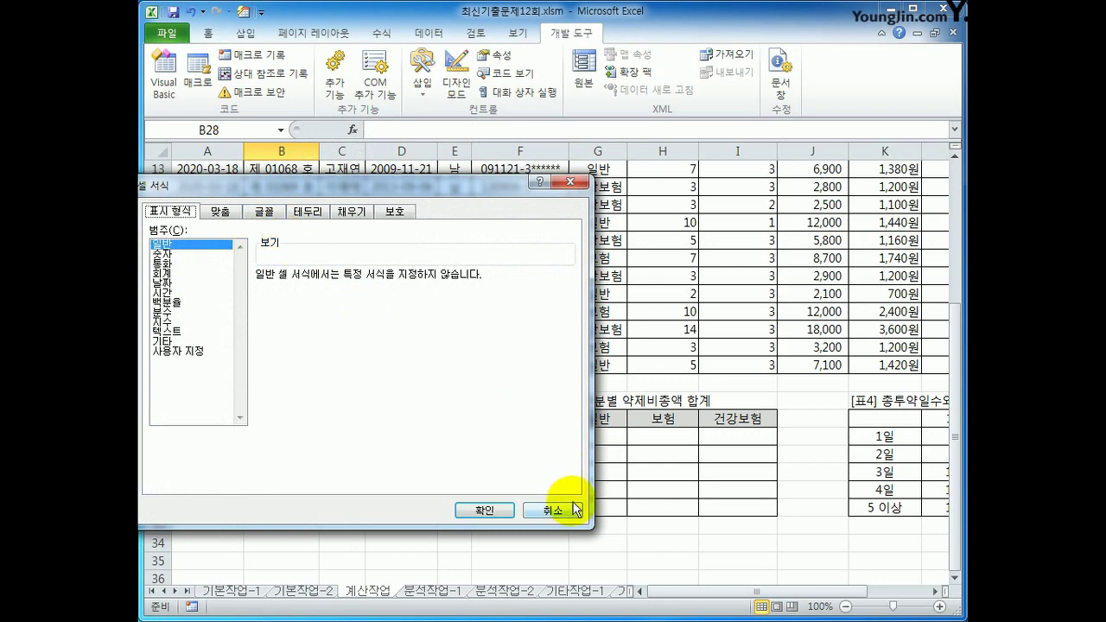
pyautogui.click(565, 509)
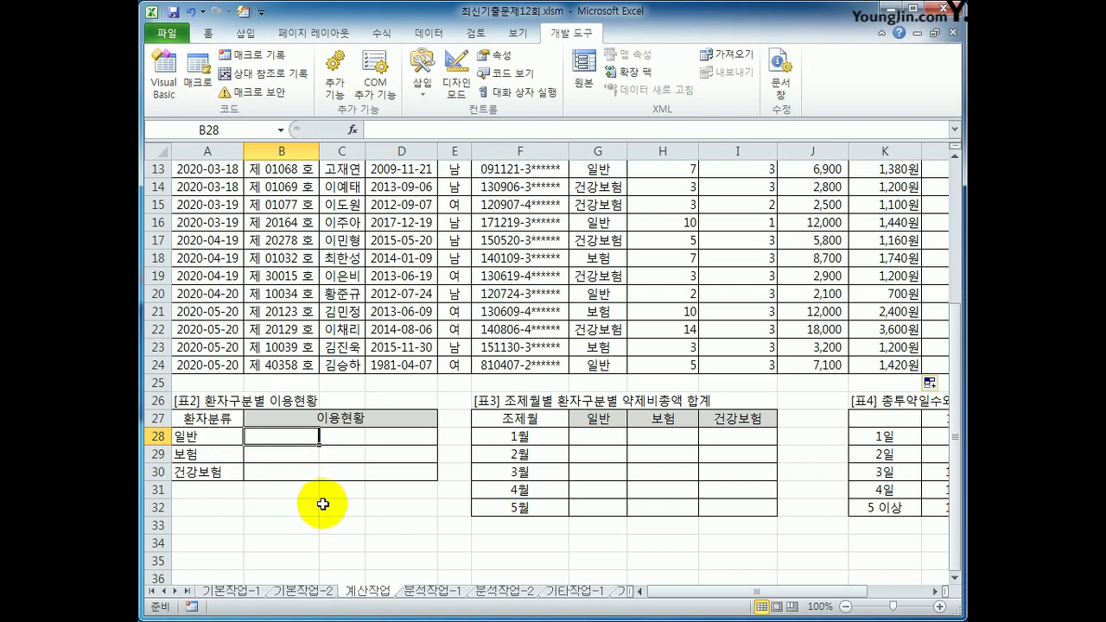
# Enter =COUNT(IF($G$3:$G$24=A28,1)) in B28 as an array formula
pyautogui.write('=cou')
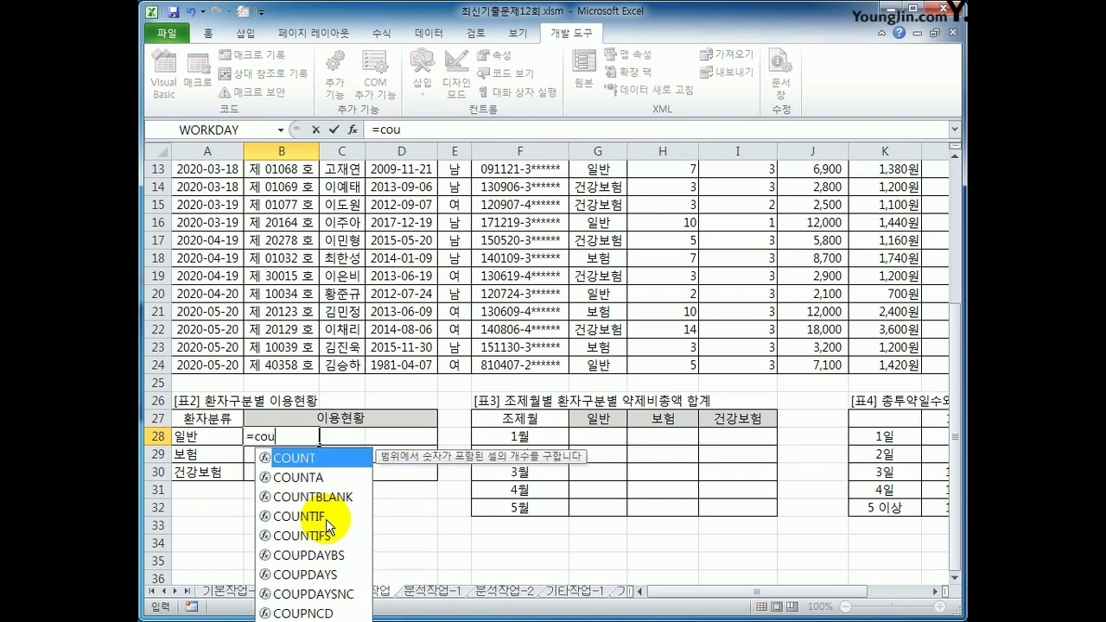
pyautogui.write('nt')
pyautogui.press('Tab')
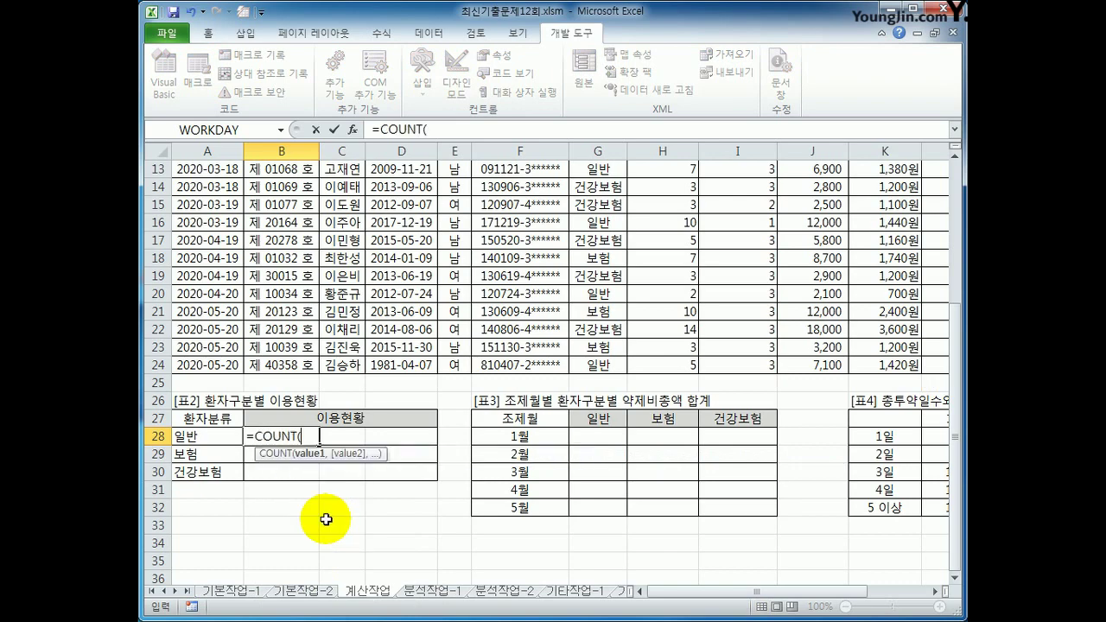
pyautogui.write('if(')
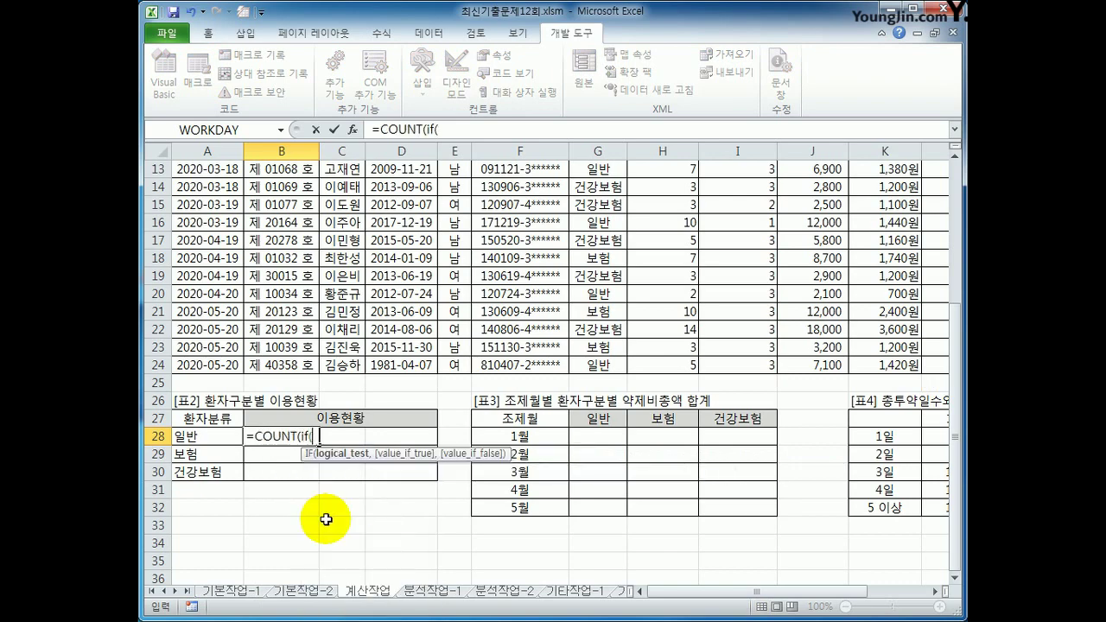
pyautogui.scroll(4, 326, 520)
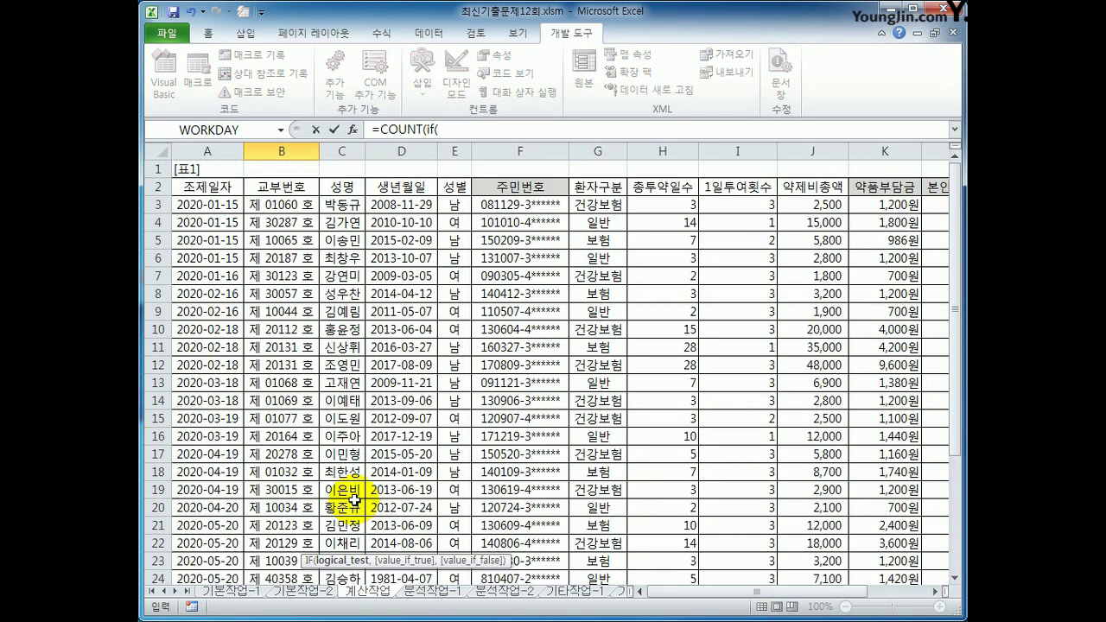
pyautogui.moveTo(577, 204); pyautogui.dragTo(615, 540)
pyautogui.press('F4')
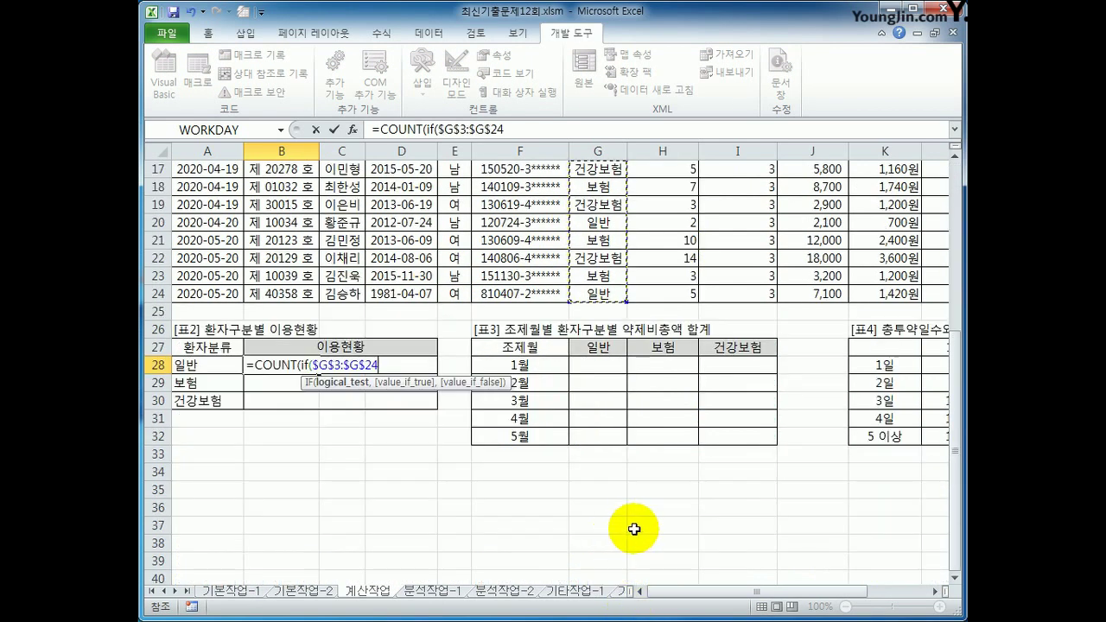
pyautogui.write('=')
pyautogui.press('Left')
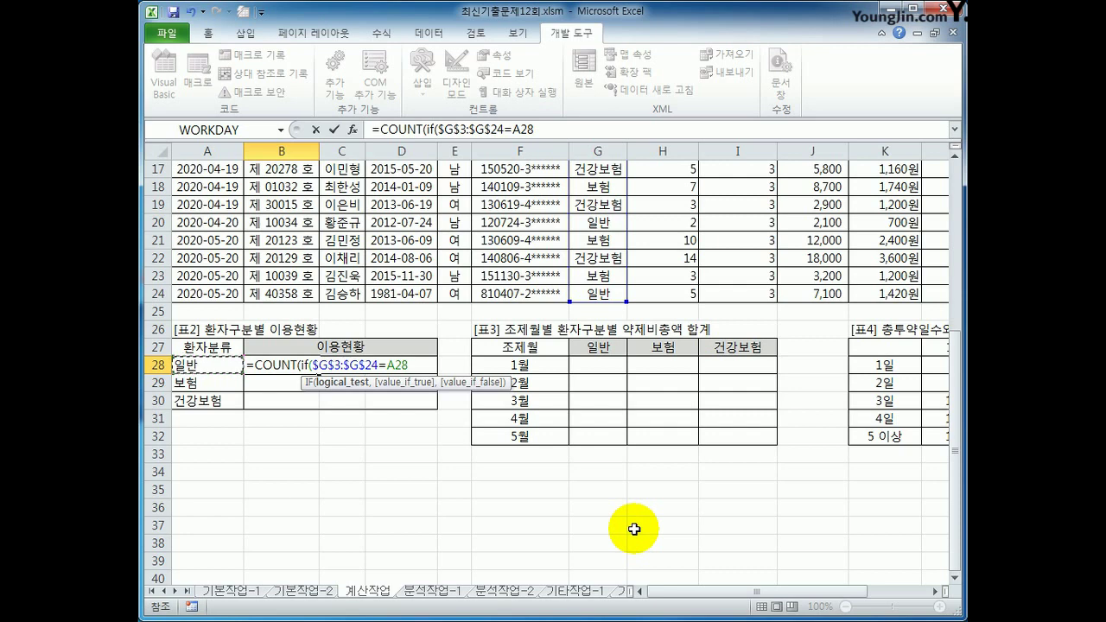
pyautogui.write(',')
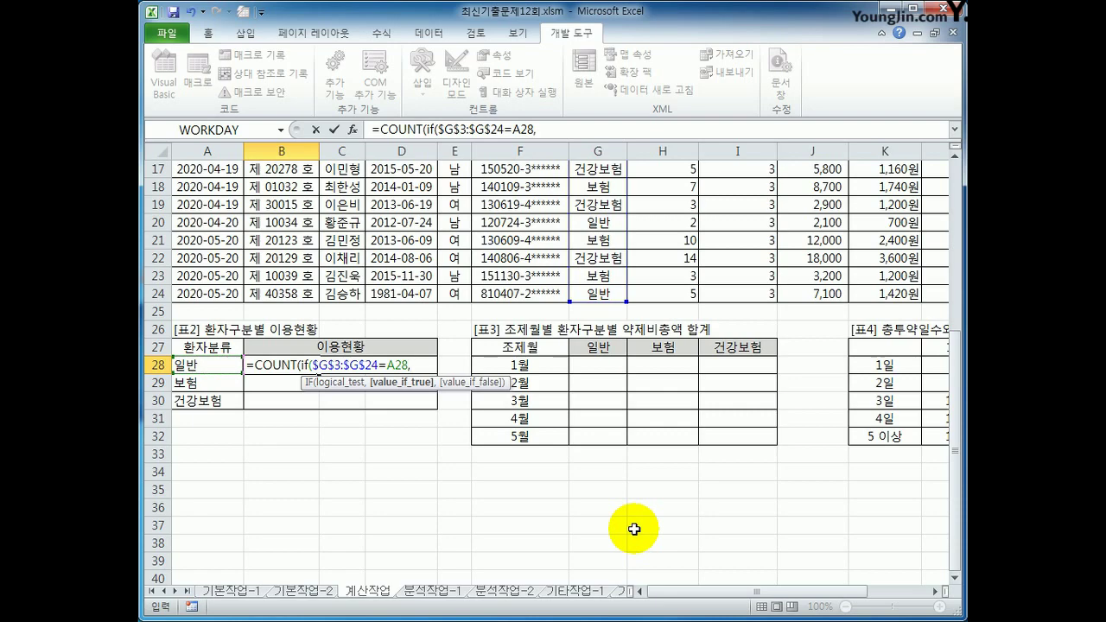
pyautogui.scroll(5, 644, 522)
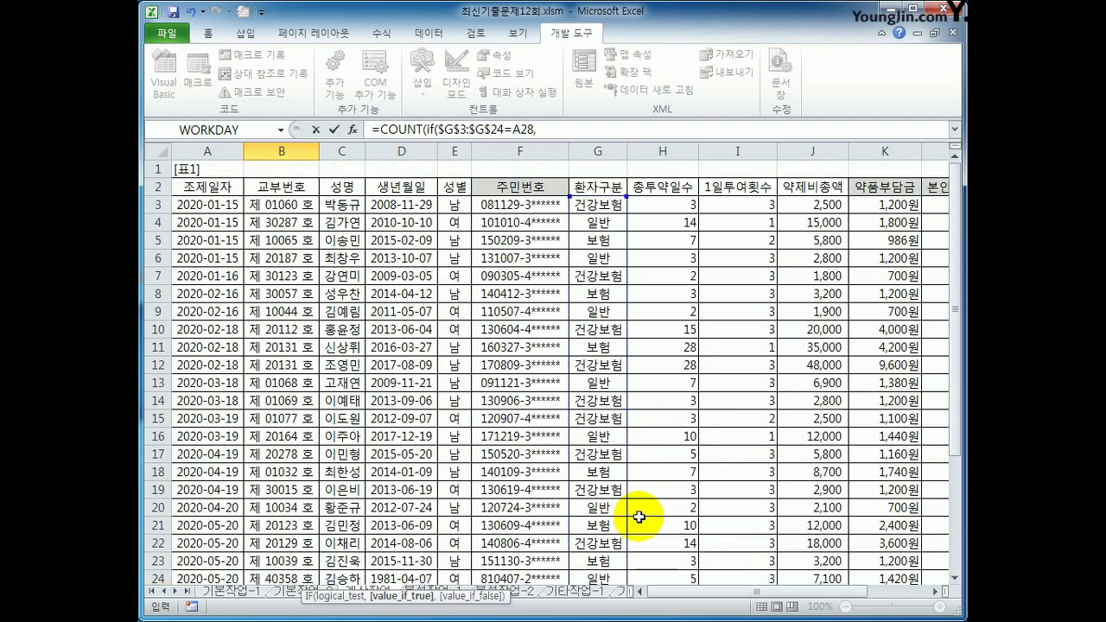
pyautogui.scroll(-5, 619, 540)
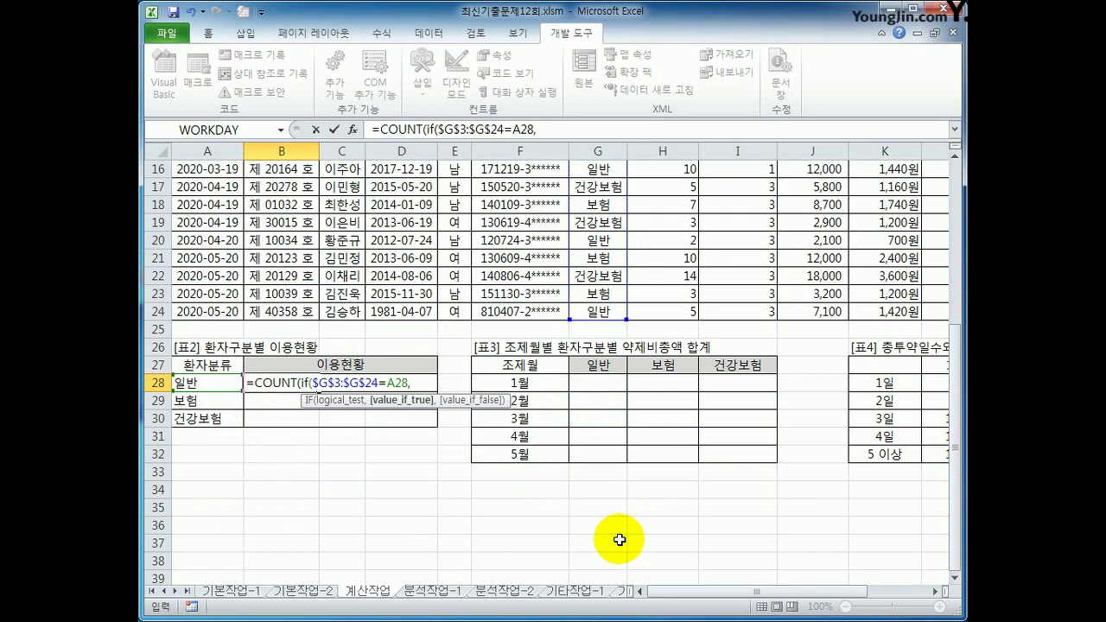
pyautogui.write('1')
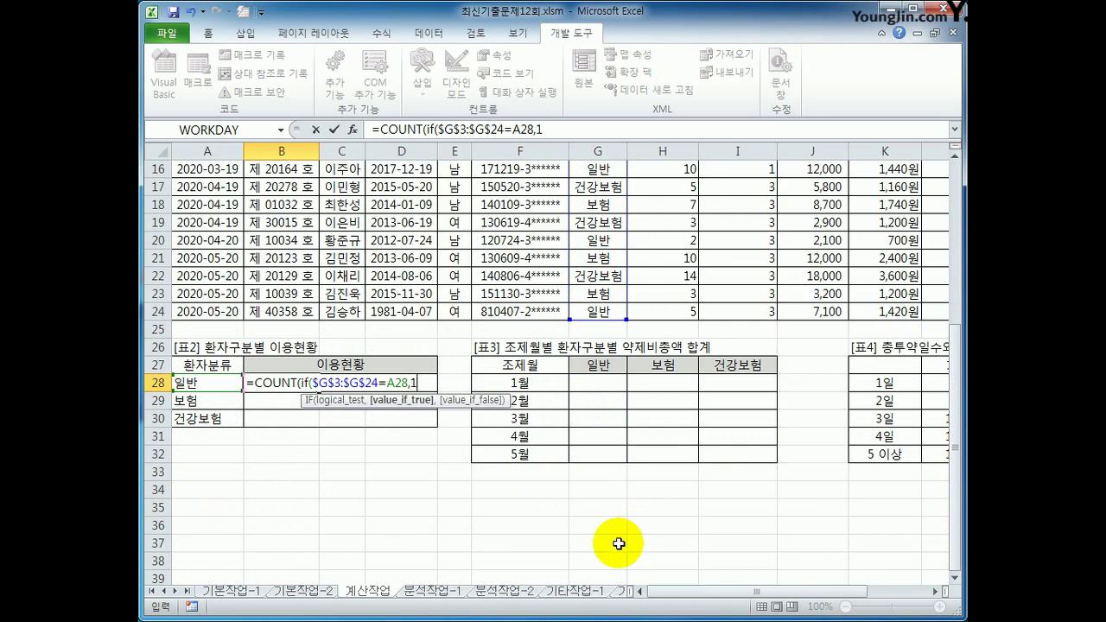
pyautogui.write(')')
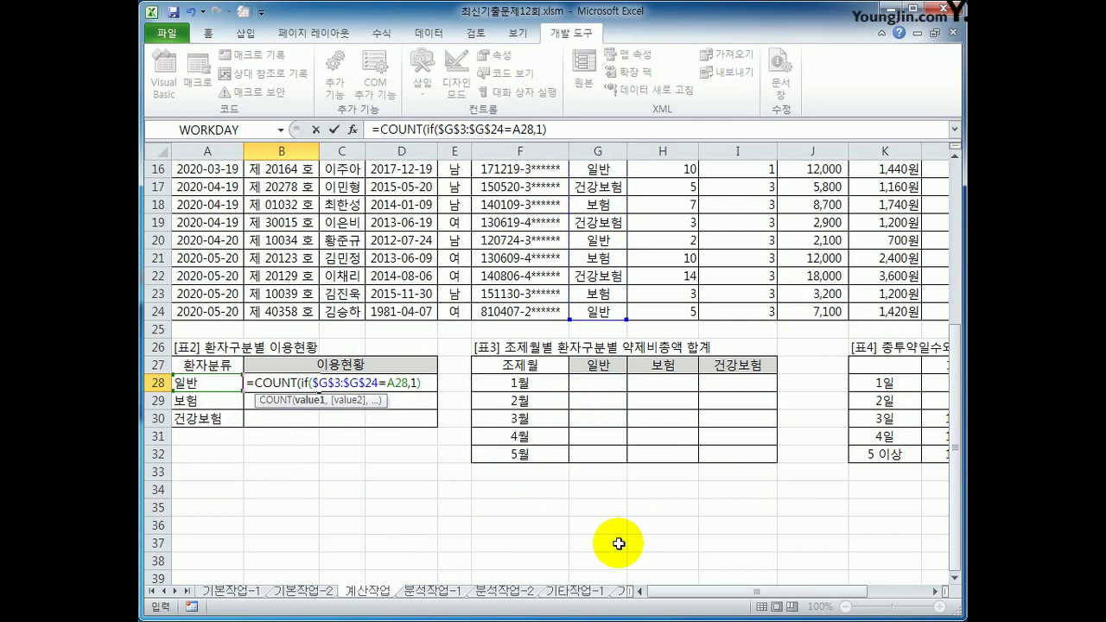
pyautogui.write(')')
pyautogui.hotkey('ctrl', 'shift', 'Return')
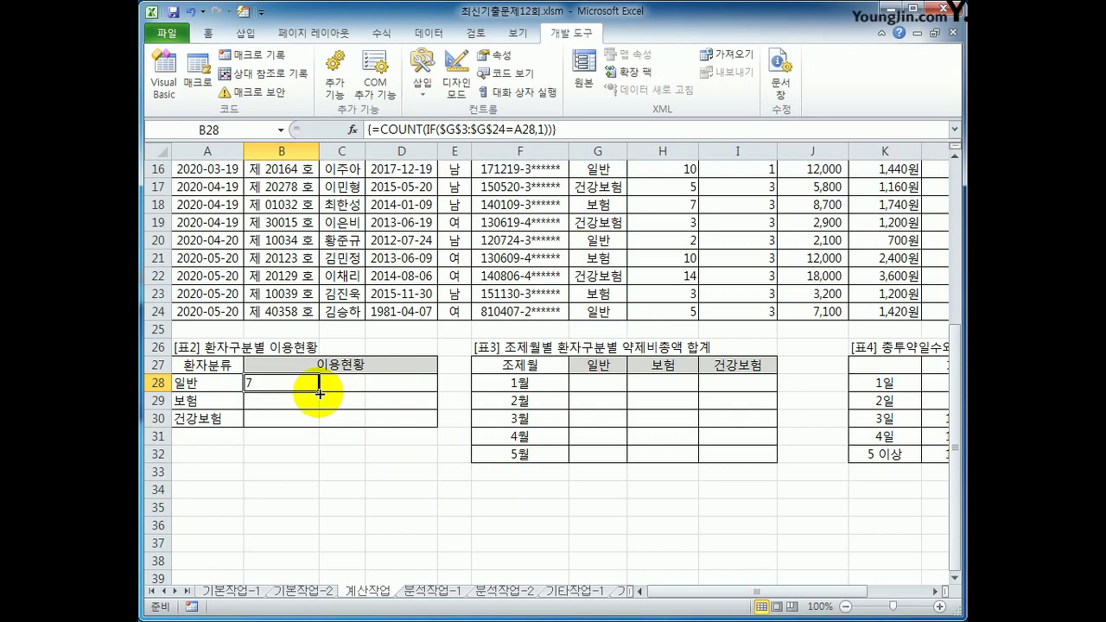
# Wrap B28's count in REPT("★",…) as an array formula and fill it down to B30
pyautogui.click(382, 130)
pyautogui.write('43')
pyautogui.press('BackSpace')
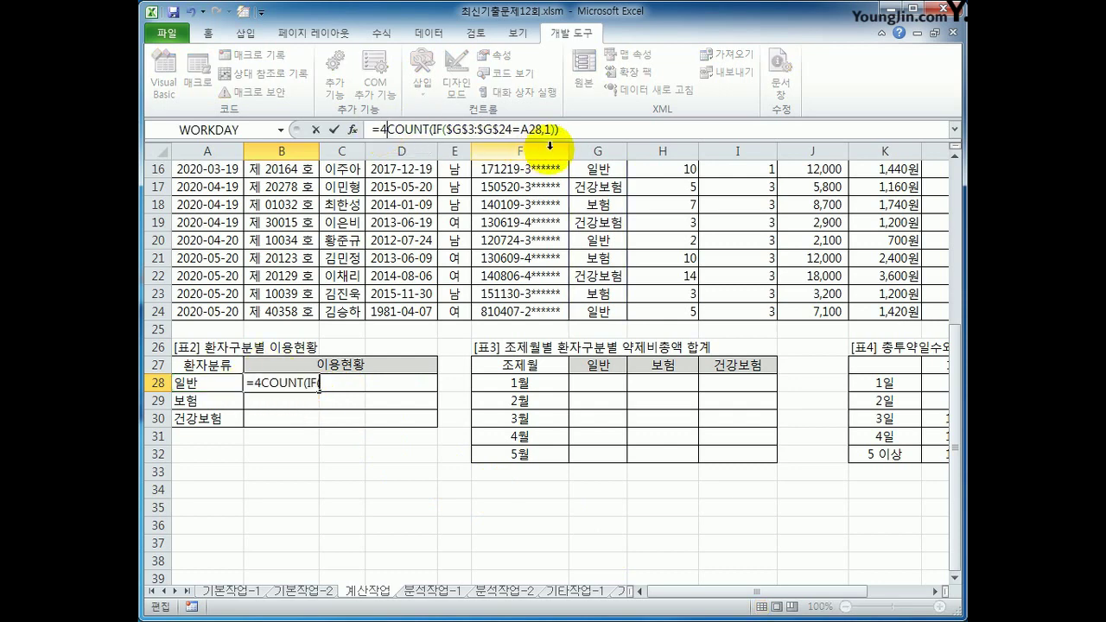
pyautogui.press('BackSpace')
pyautogui.write('rept')
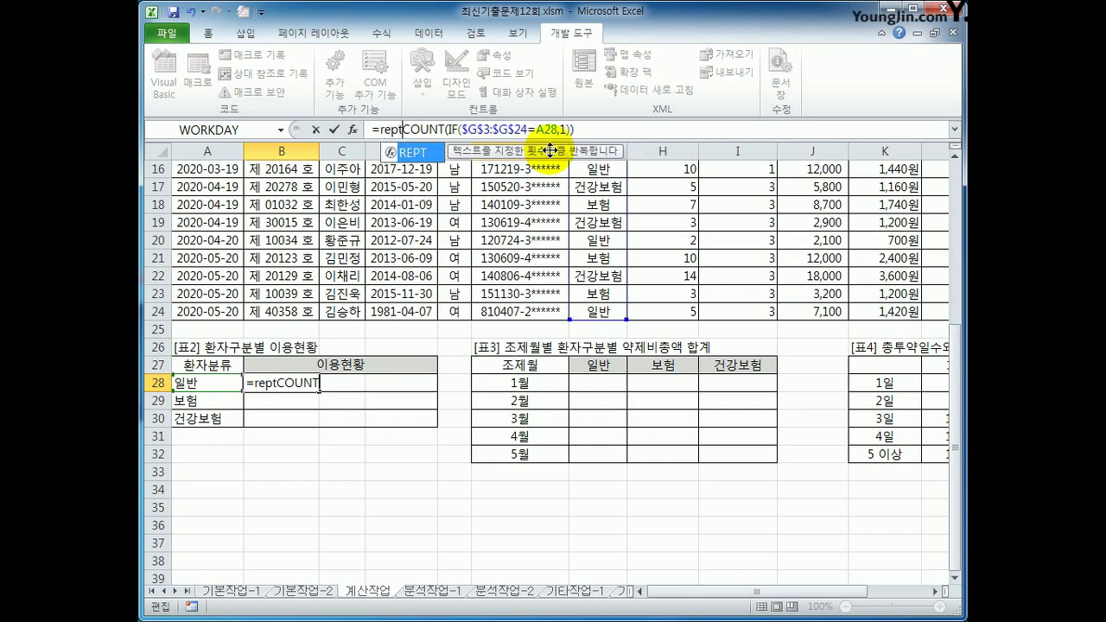
pyautogui.write('("')
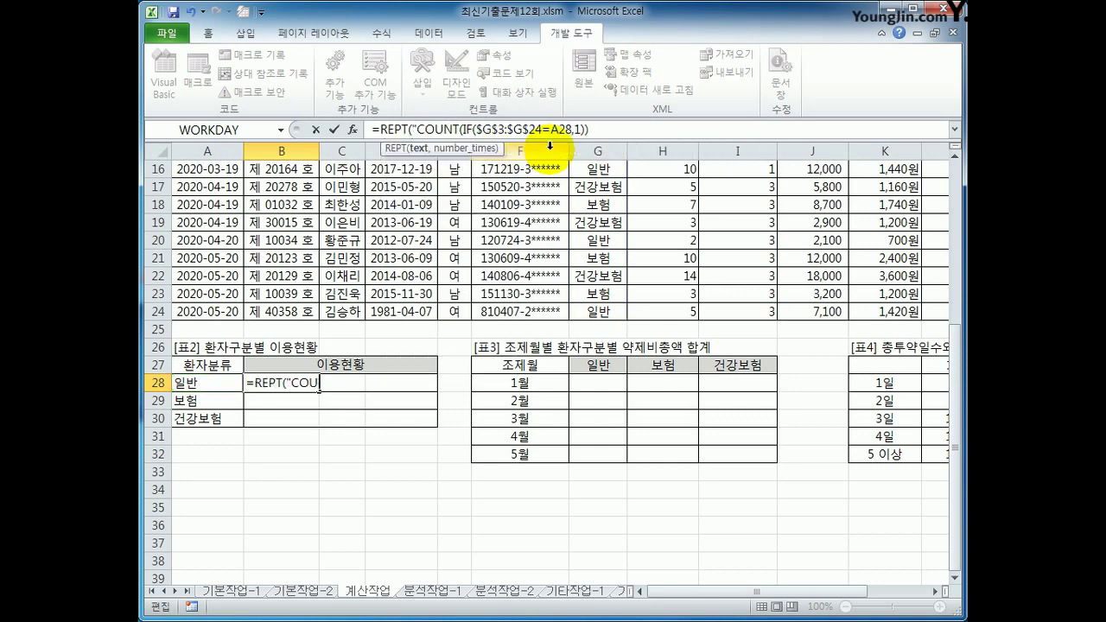
pyautogui.write('ㅁ')
pyautogui.press('Hangul_Hanja')
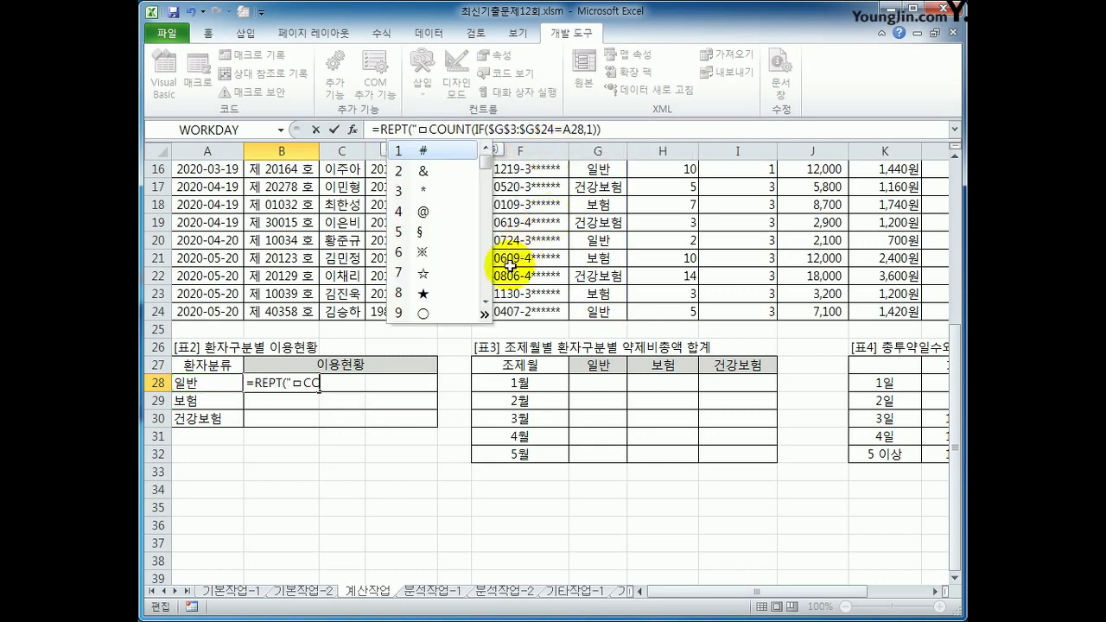
pyautogui.click(430, 293)
pyautogui.write('",')
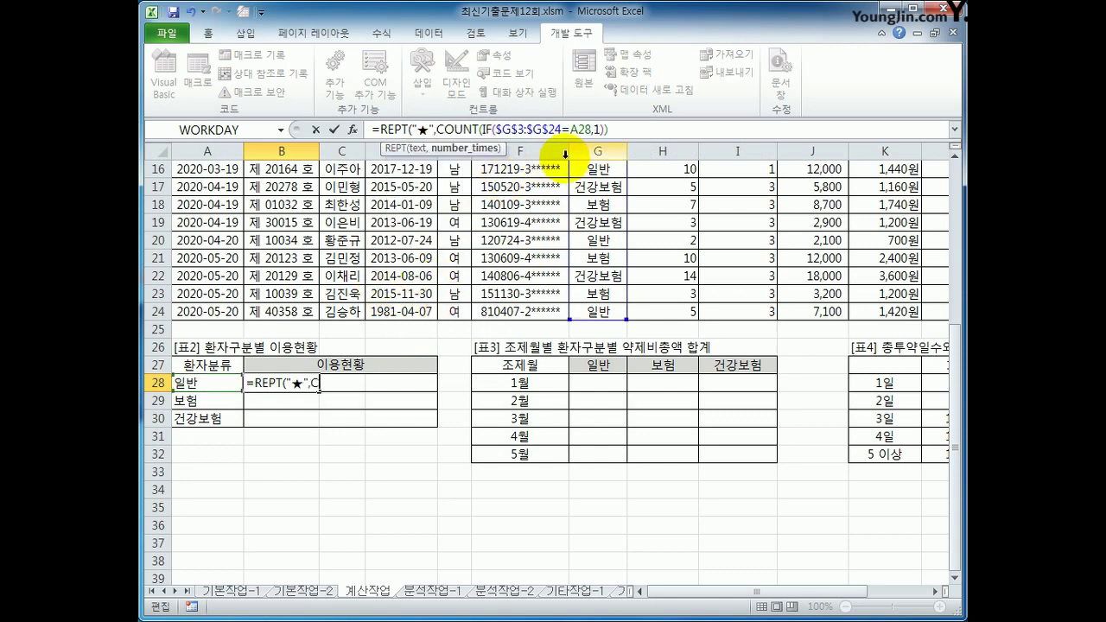
pyautogui.click(622, 130)
pyautogui.write(')')
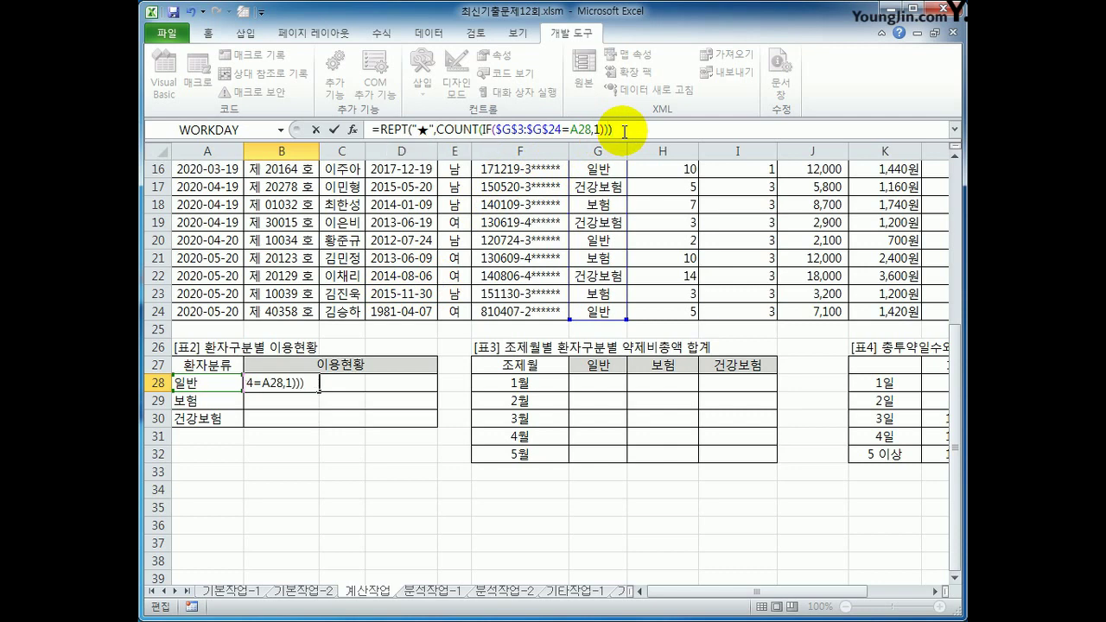
pyautogui.hotkey('ctrl', 'shift', 'Return')
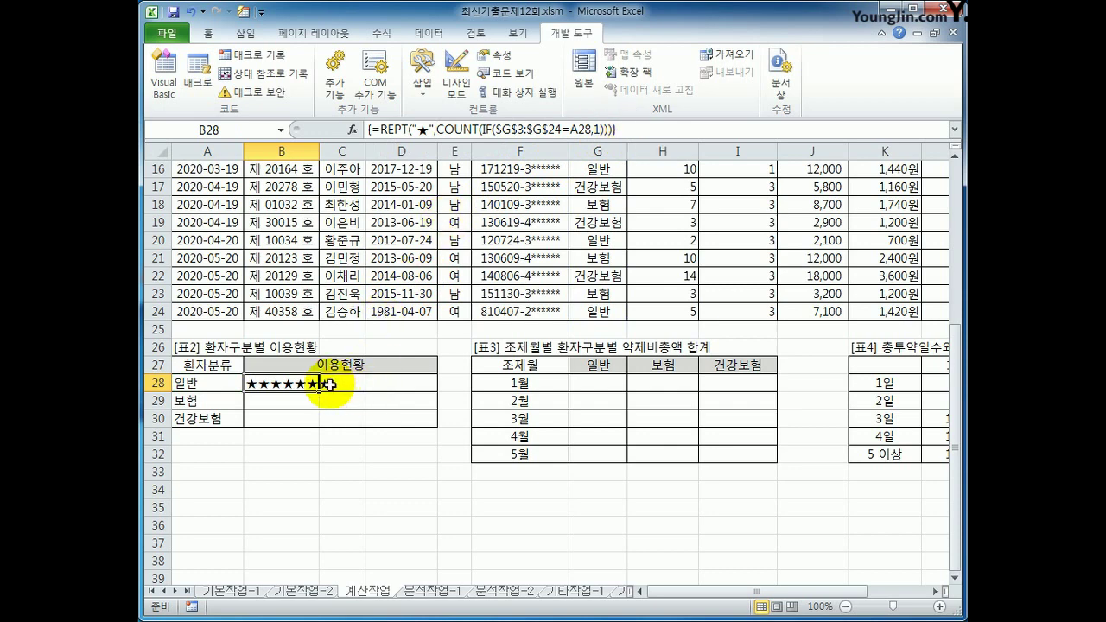
pyautogui.moveTo(319, 391); pyautogui.dragTo(322, 431)
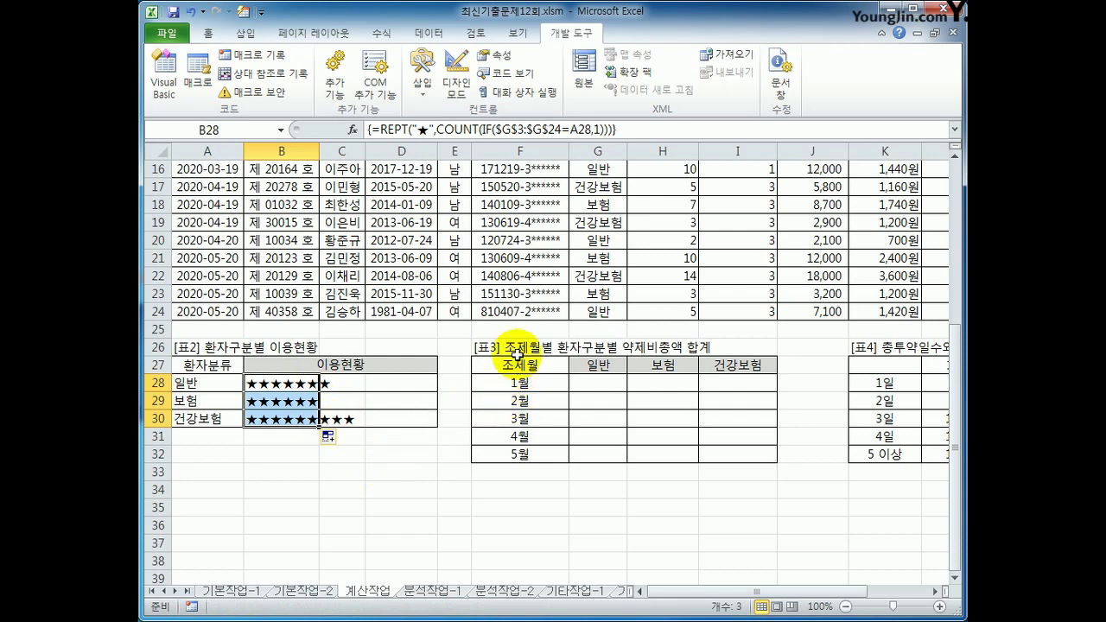
pyautogui.click(613, 382)
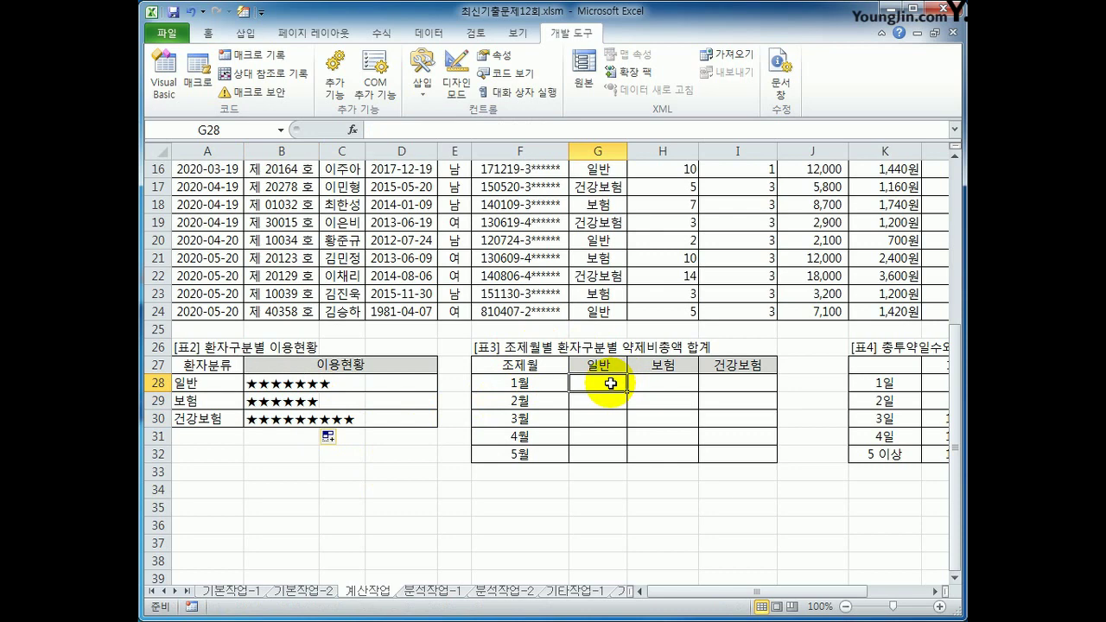
# Start G28's formula with =SUM(IF((MONTH($A$3:$A$24)=$F28)*, matching dates against the month in F28
pyautogui.write('=')
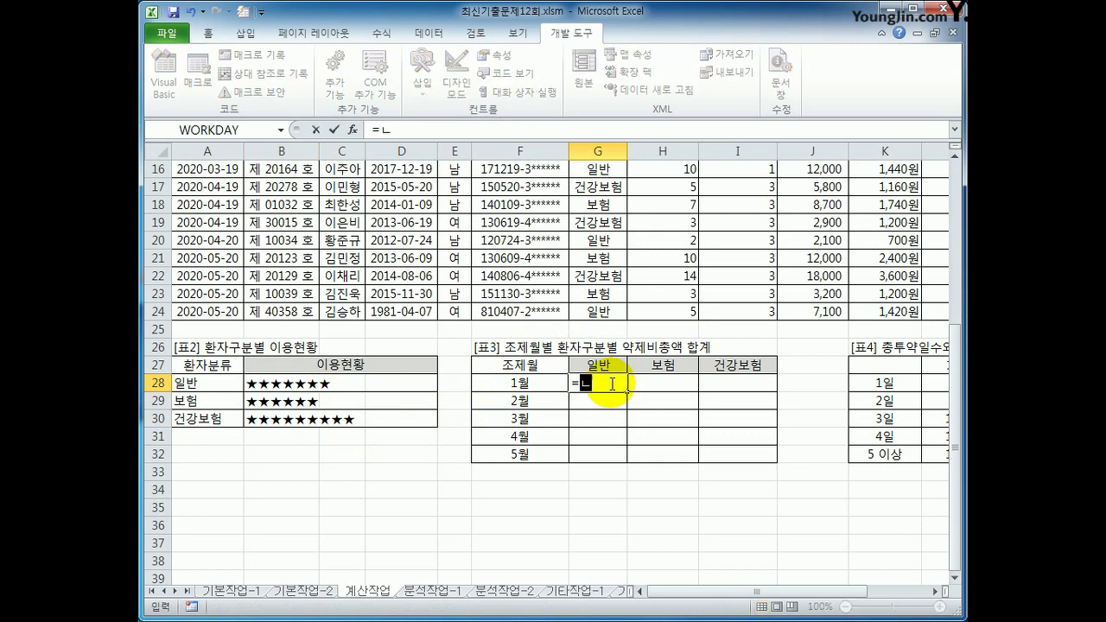
pyautogui.write('sum(')
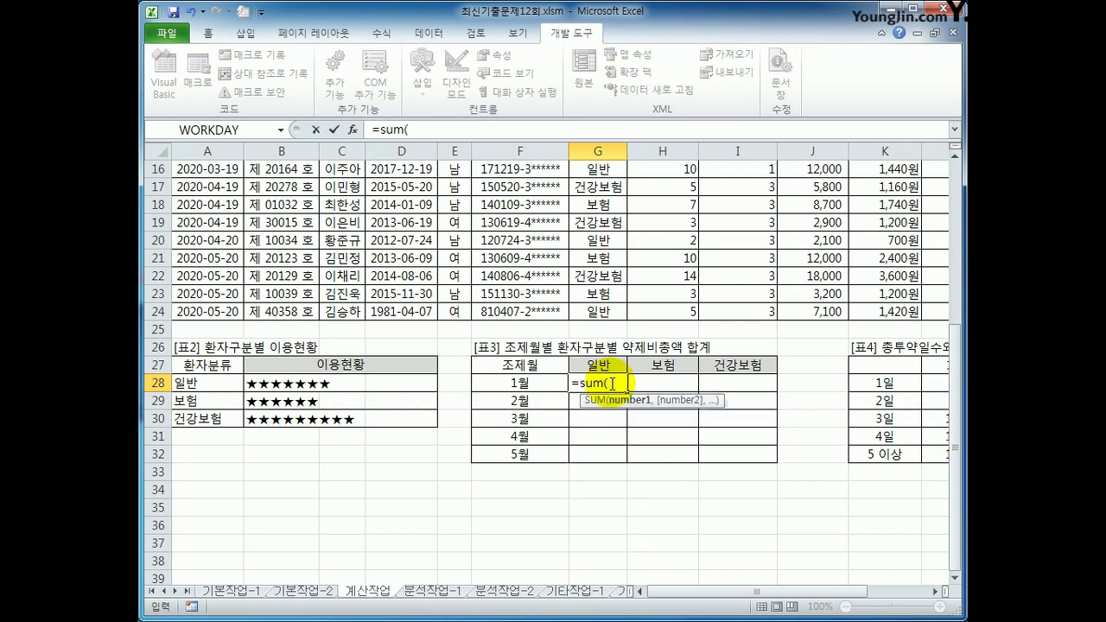
pyautogui.write('if(')
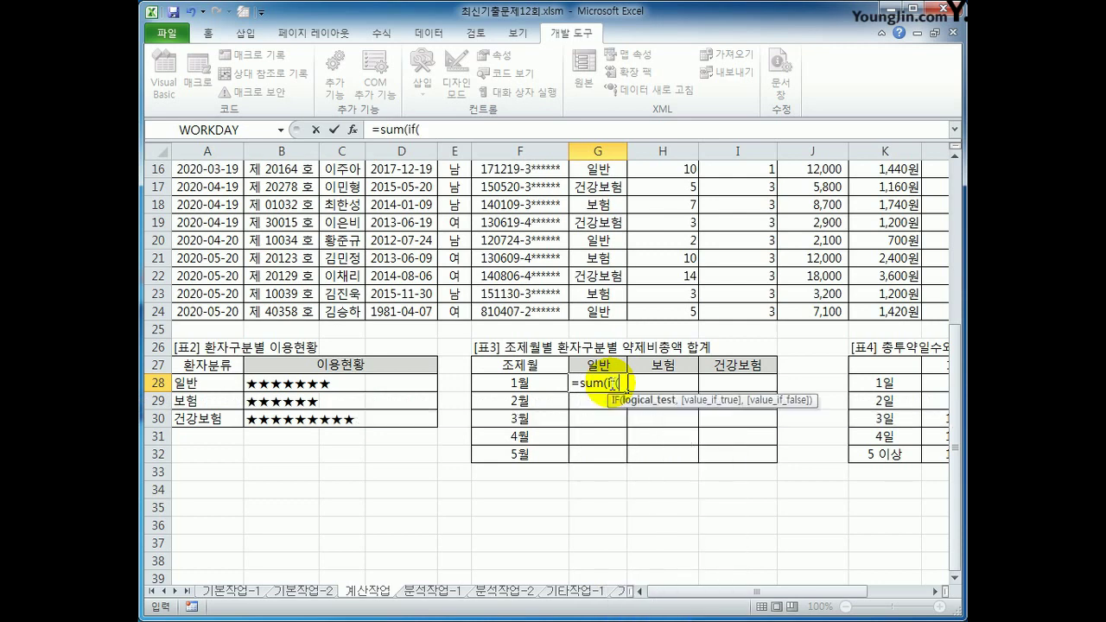
pyautogui.write('(')
pyautogui.write('month(')
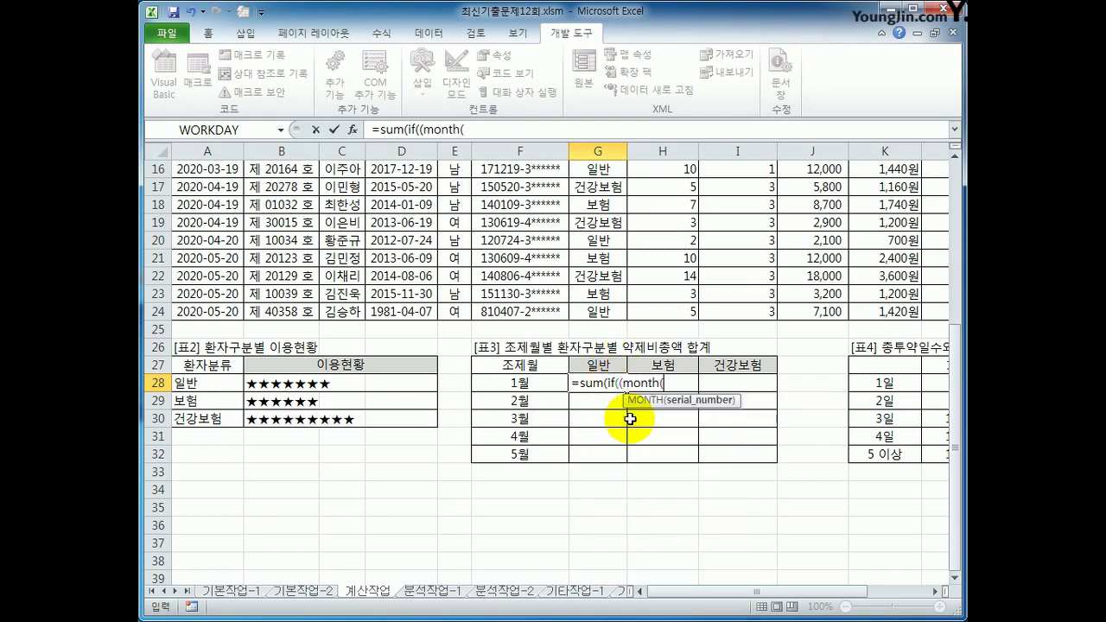
pyautogui.scroll(3, 605, 417)
pyautogui.scroll(2, 592, 416)
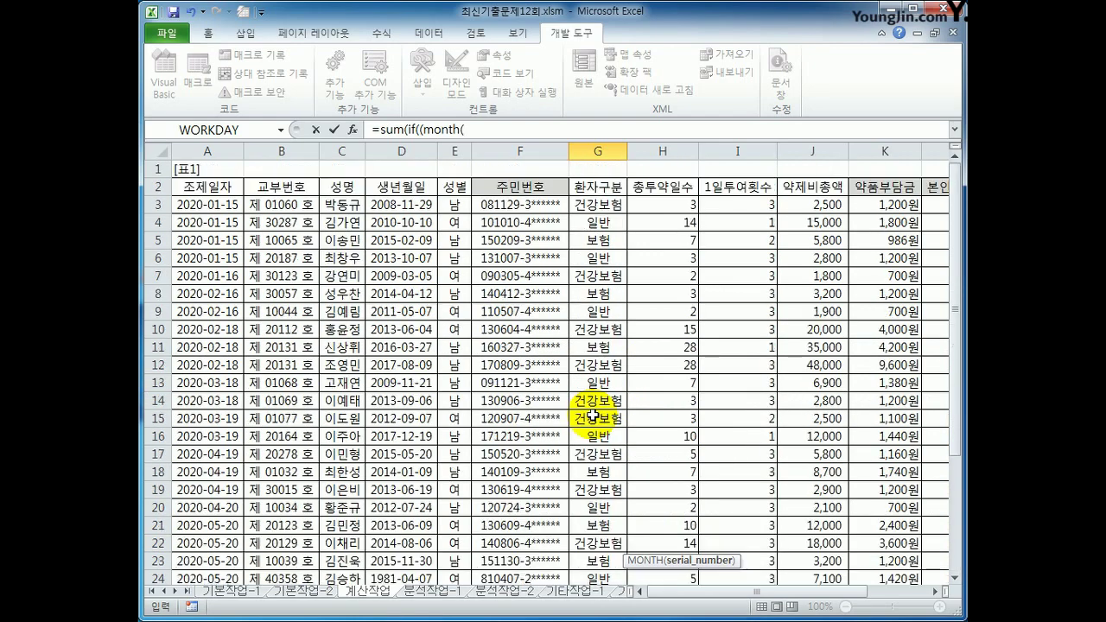
pyautogui.scroll(-4, 553, 404)
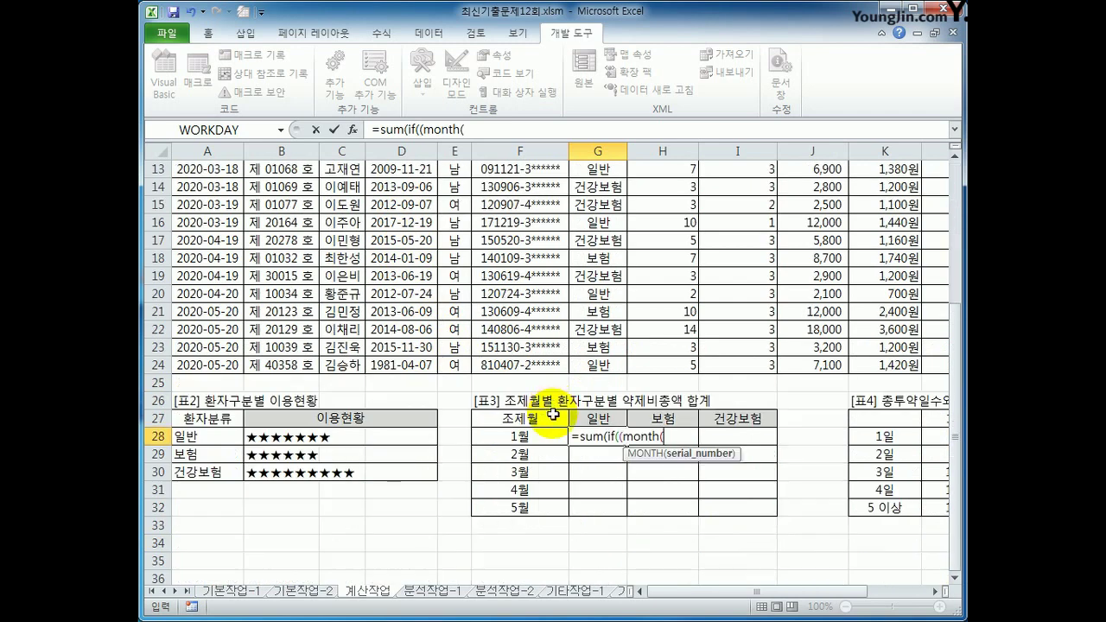
pyautogui.scroll(4, 556, 414)
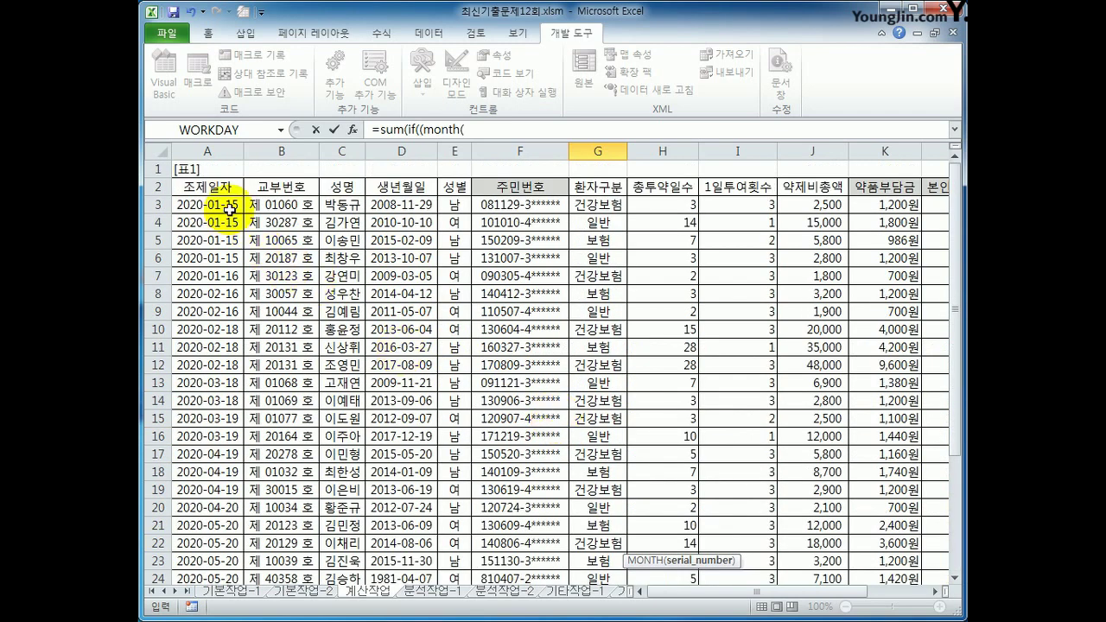
pyautogui.moveTo(227, 206); pyautogui.dragTo(229, 533)
pyautogui.press('F4')
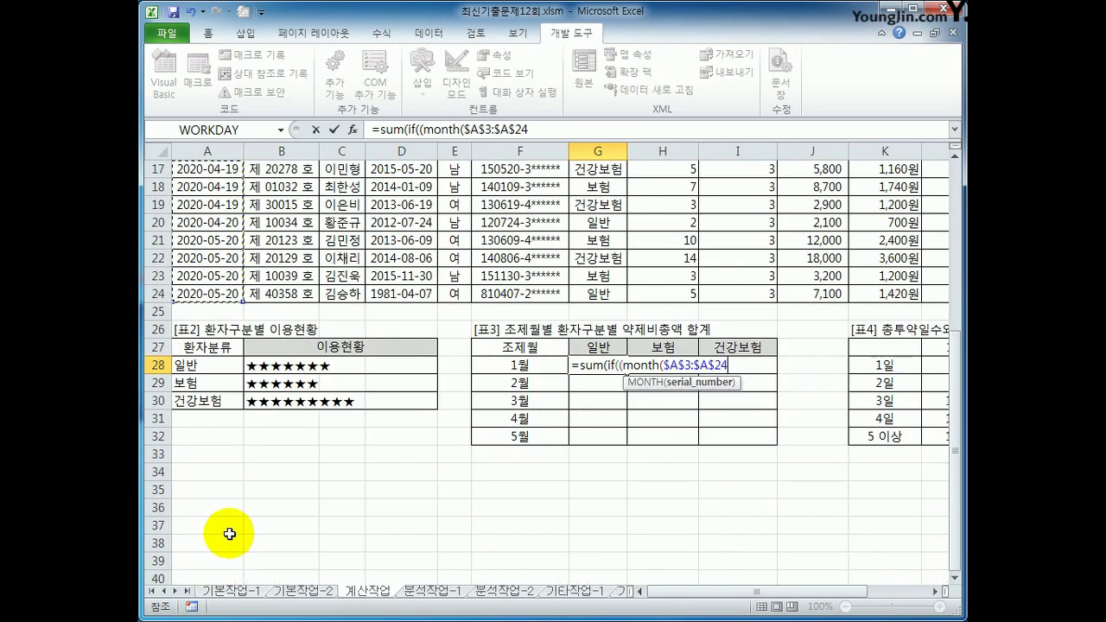
pyautogui.write(')=')
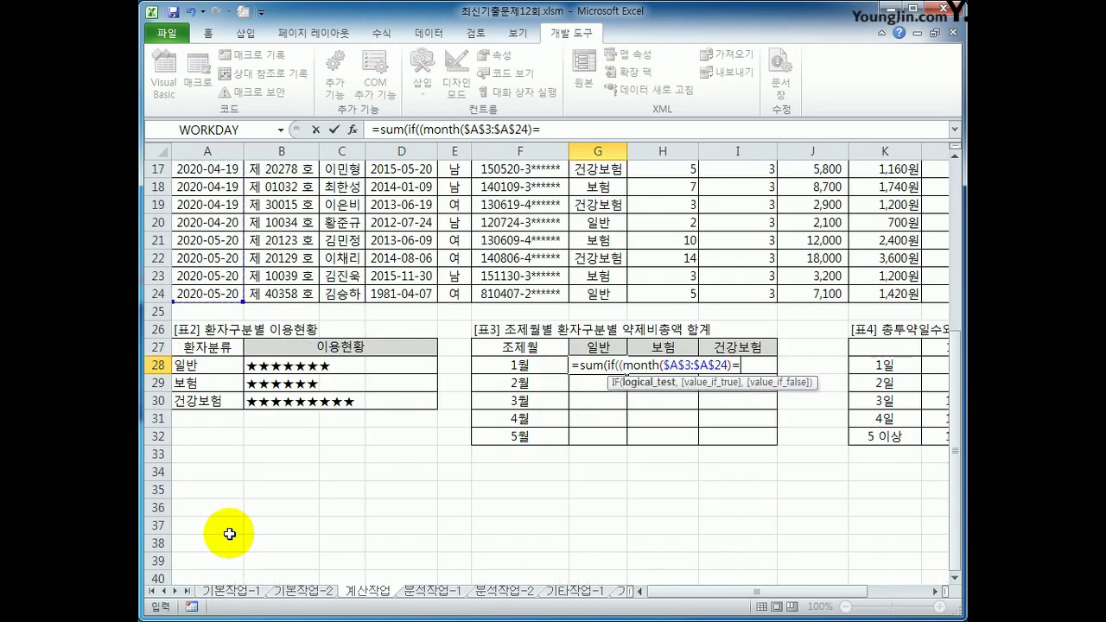
pyautogui.press('Left')
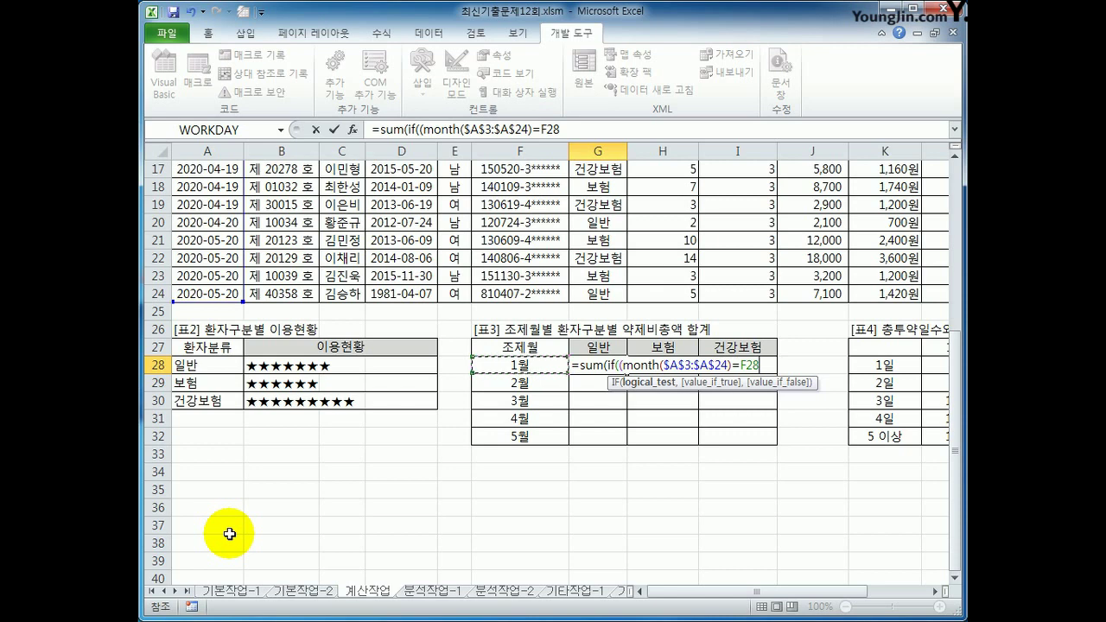
pyautogui.press('F4')
pyautogui.press('F4')
pyautogui.press('F4')
pyautogui.write(')*(')
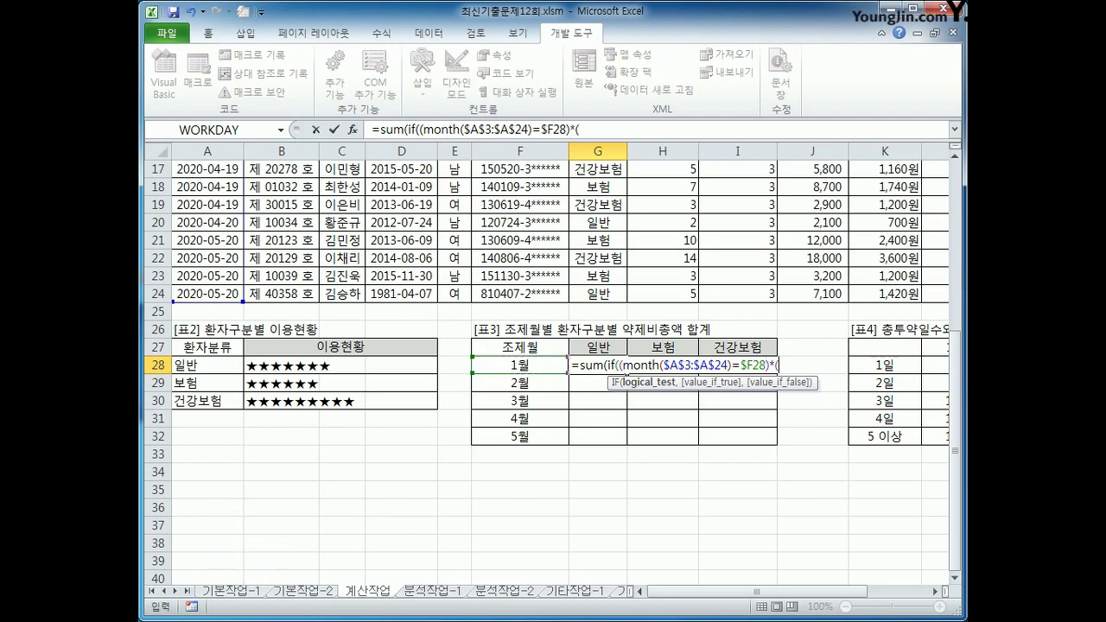
# Add the patient-type condition ($G$3:$G$24=G$27) to the formula
pyautogui.scroll(2, 458, 513)
pyautogui.scroll(4, 466, 502)
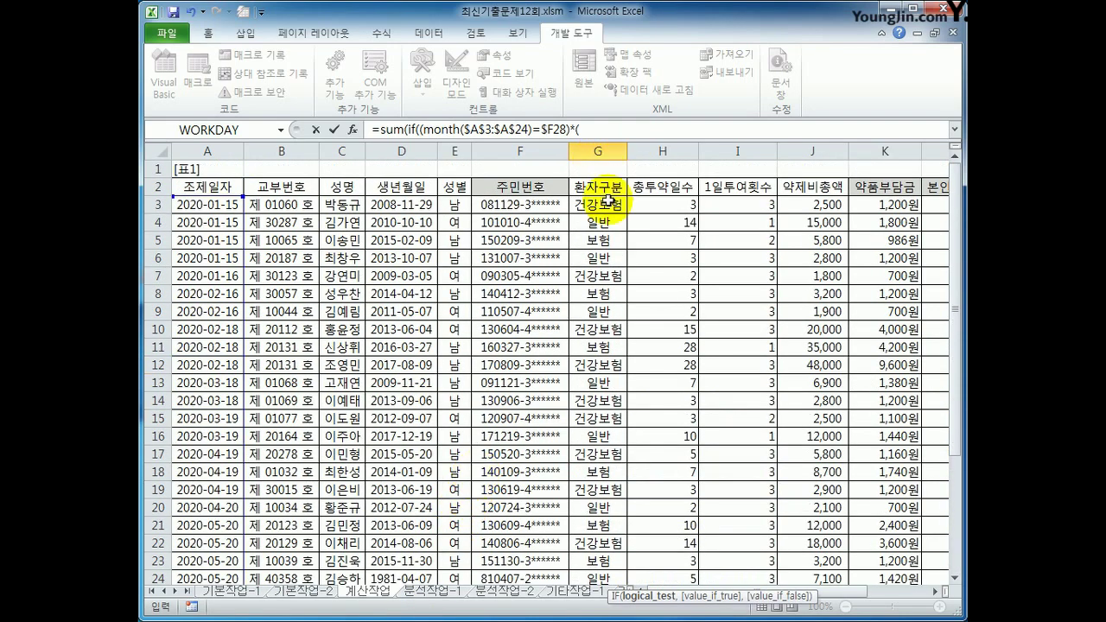
pyautogui.moveTo(607, 205); pyautogui.dragTo(610, 515)
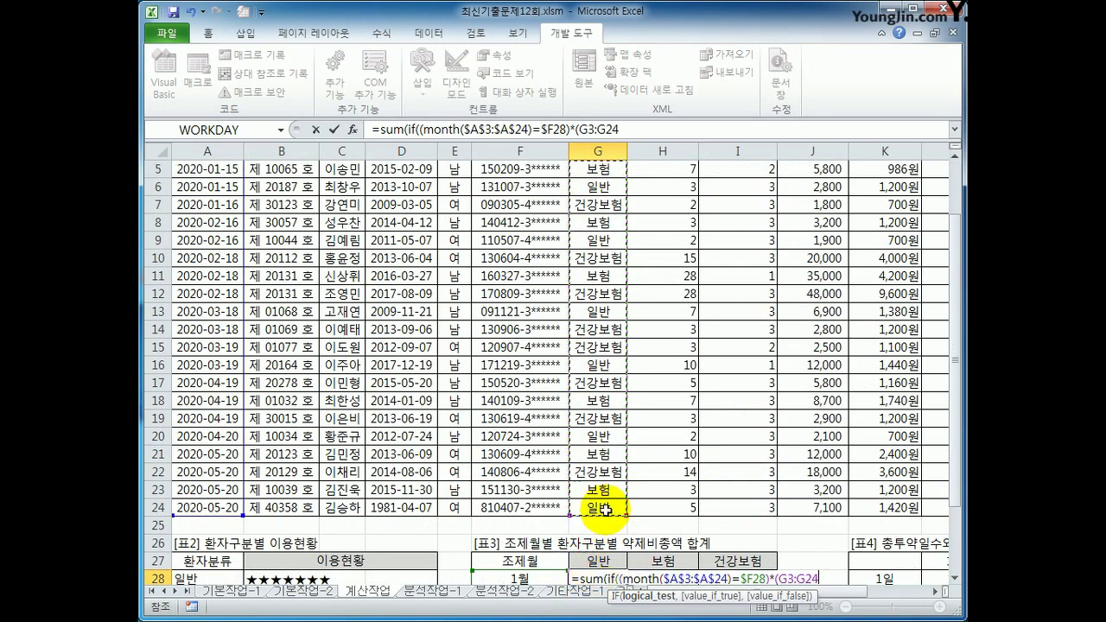
pyautogui.scroll(-4, 604, 506)
pyautogui.press('F4')
pyautogui.write('=')
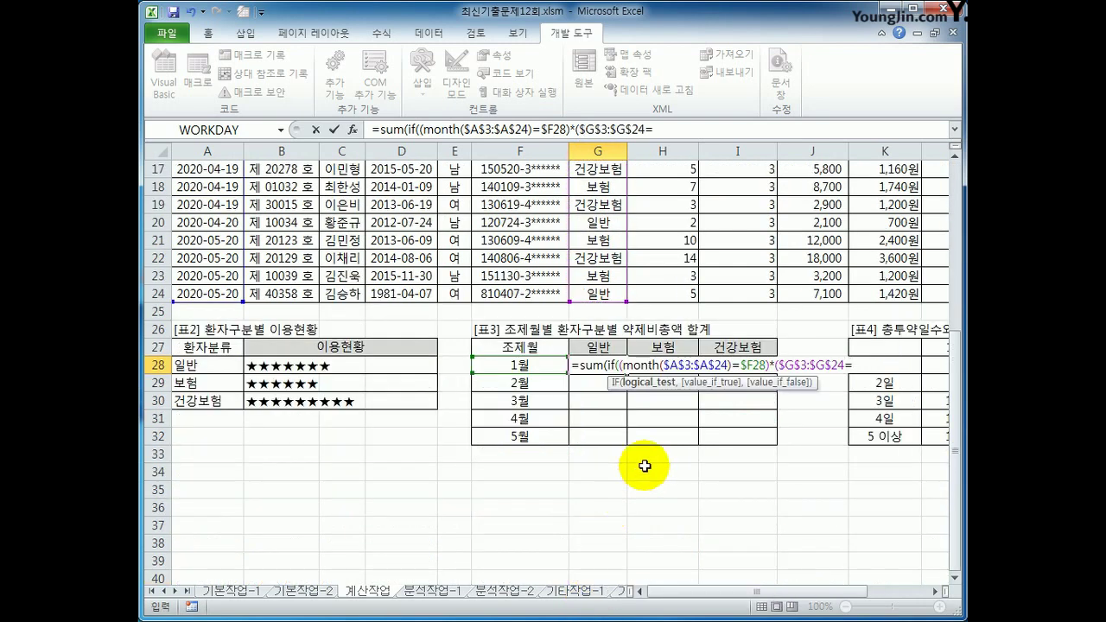
pyautogui.click(610, 346)
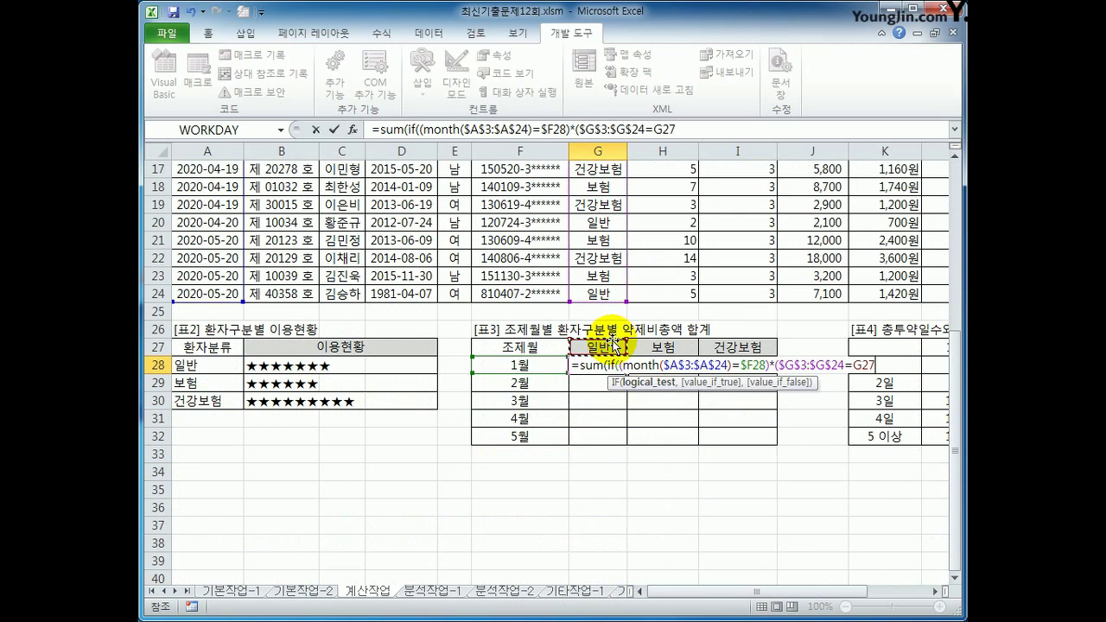
pyautogui.press('F4')
pyautogui.press('F4')
pyautogui.write(')')
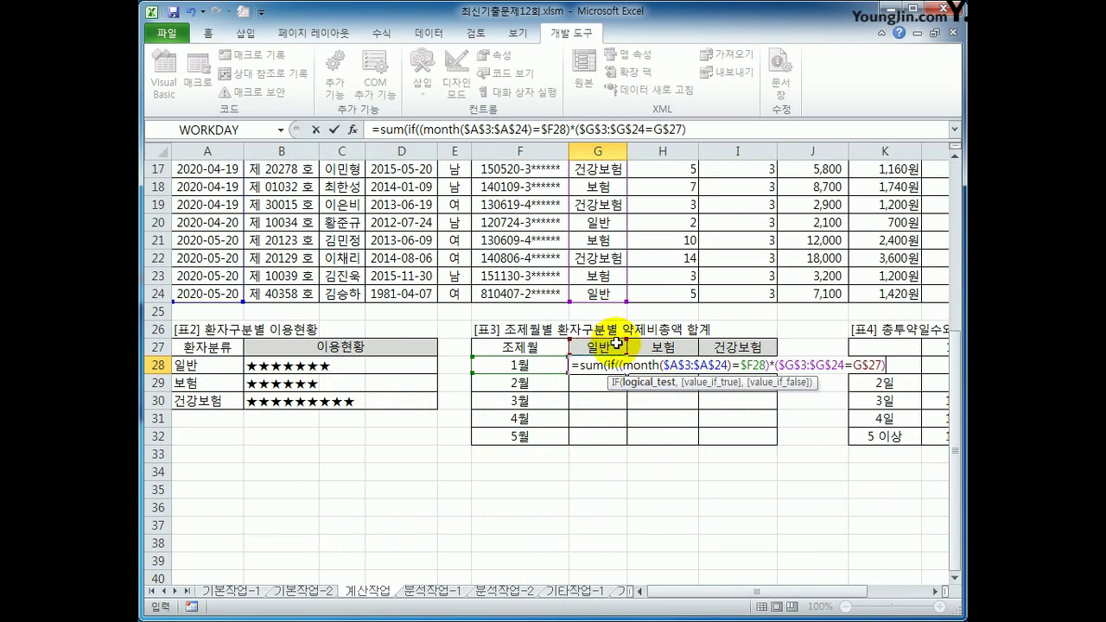
pyautogui.write(',')
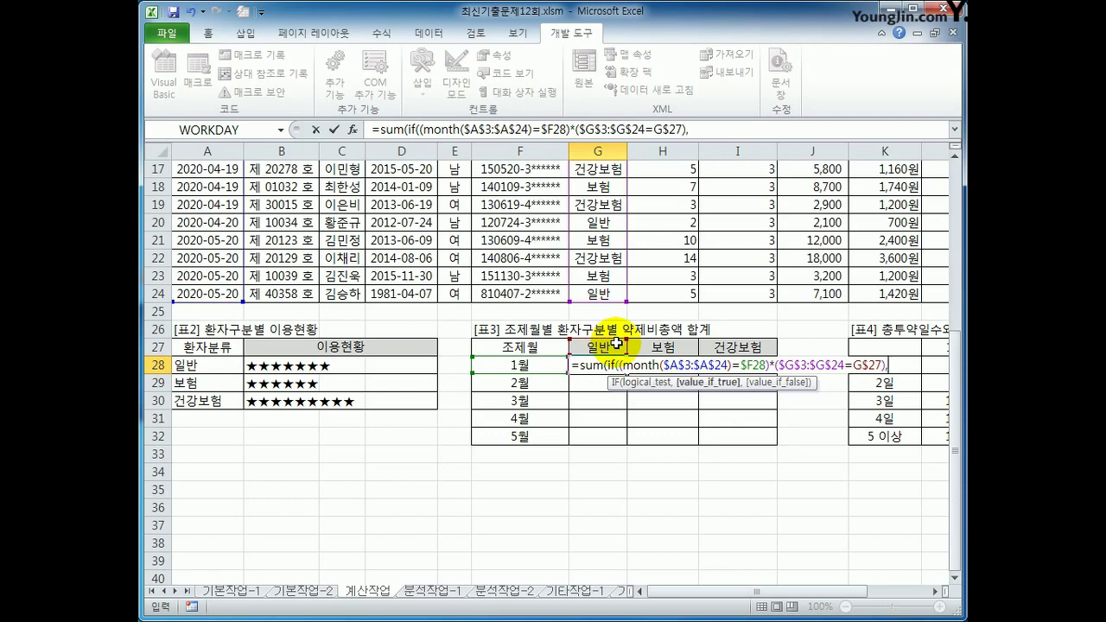
# Finish with the $J$3:$J$24 sum range and enter it as an array formula with Ctrl+Shift+Enter
pyautogui.scroll(5, 693, 420)
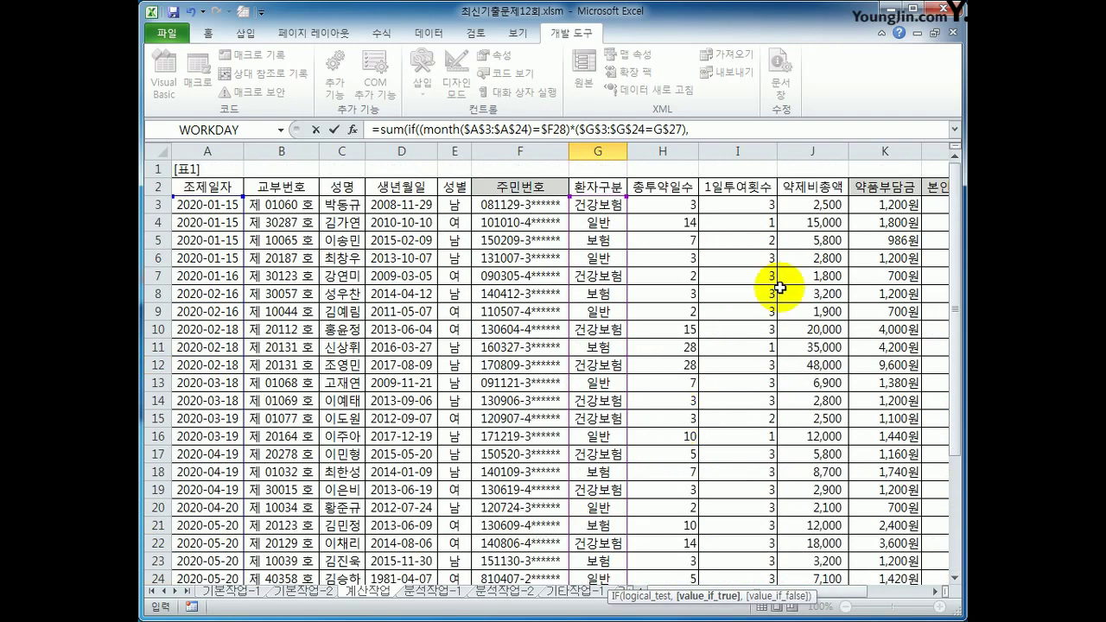
pyautogui.moveTo(821, 205); pyautogui.dragTo(815, 546)
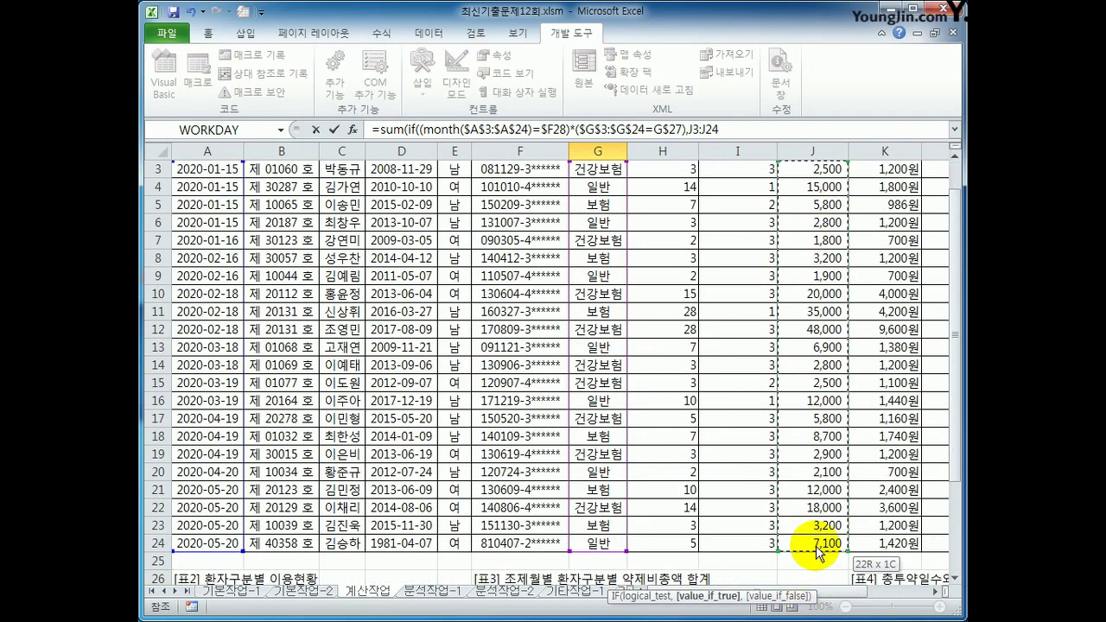
pyautogui.press('F4')
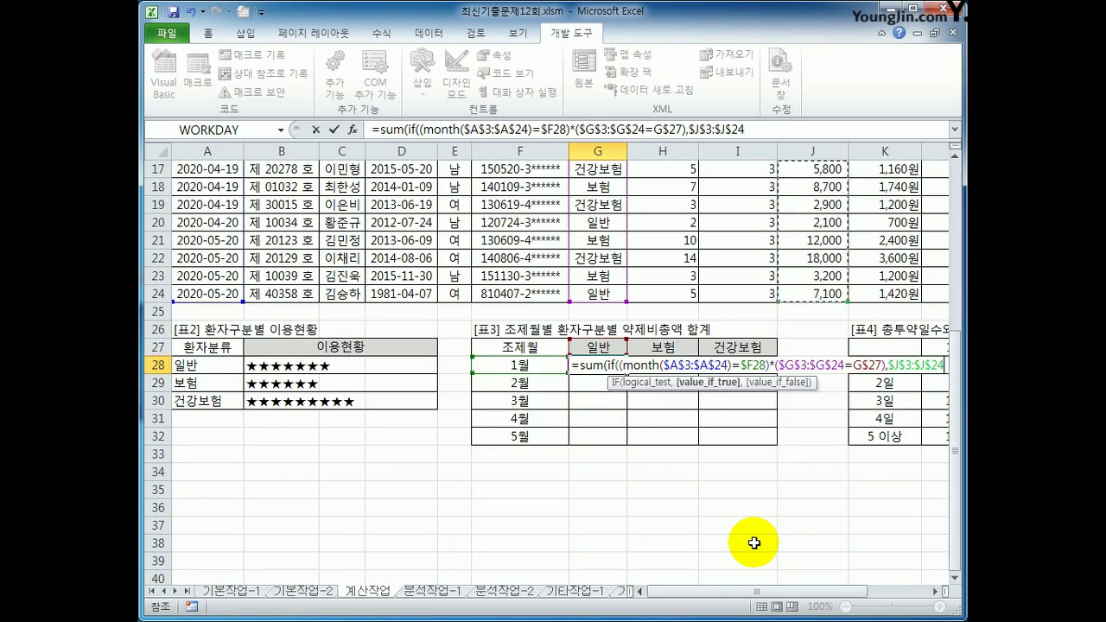
pyautogui.write(')')
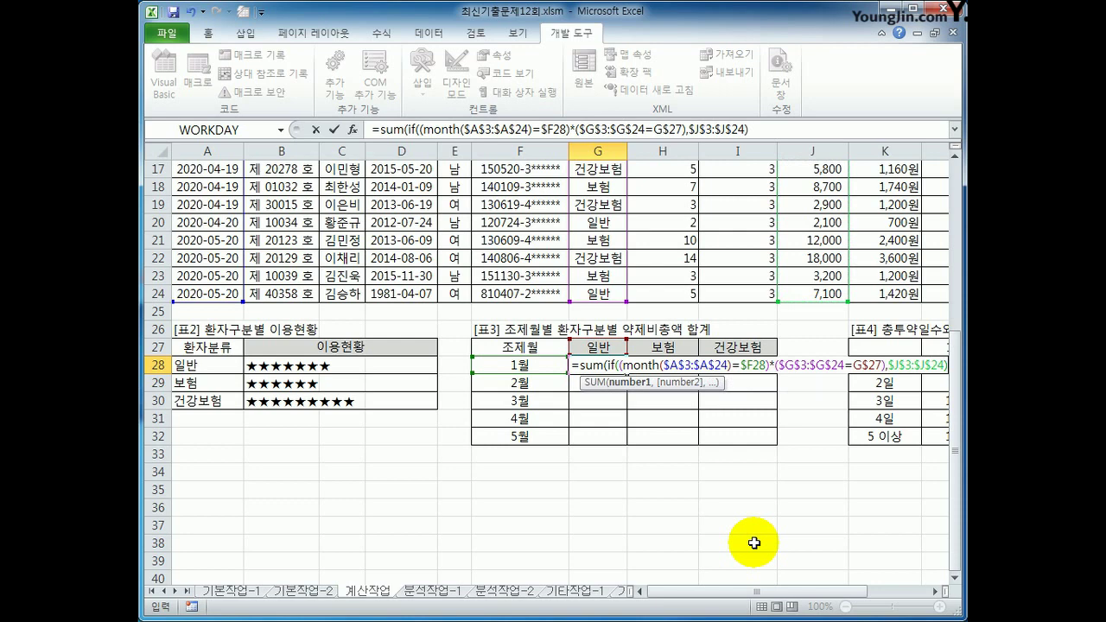
pyautogui.write(')')
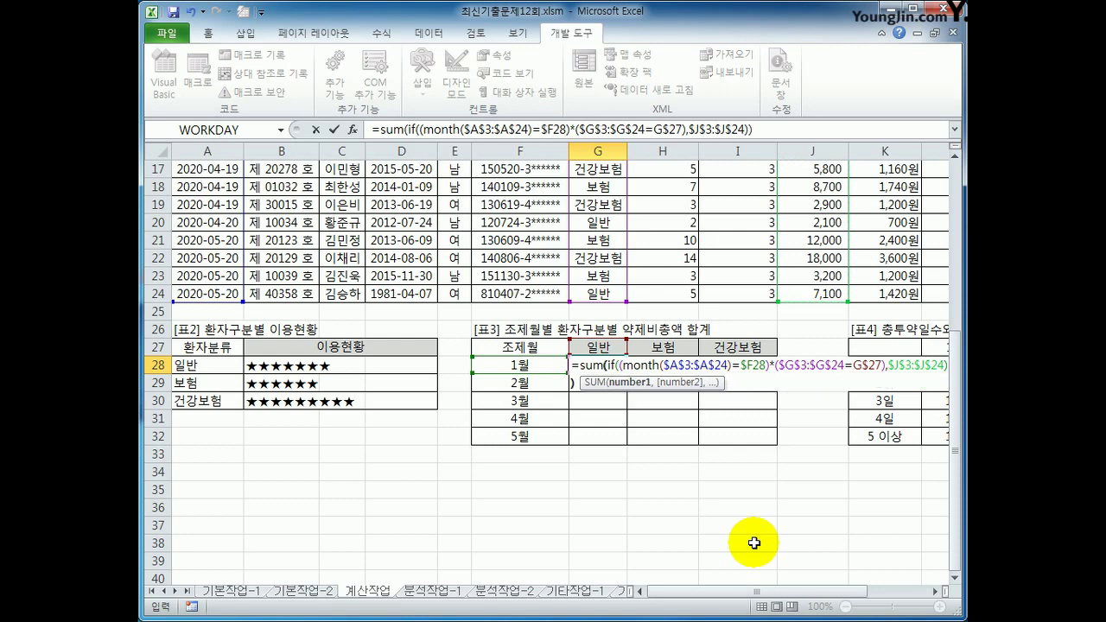
pyautogui.hotkey('ctrl', 'shift', 'Return')
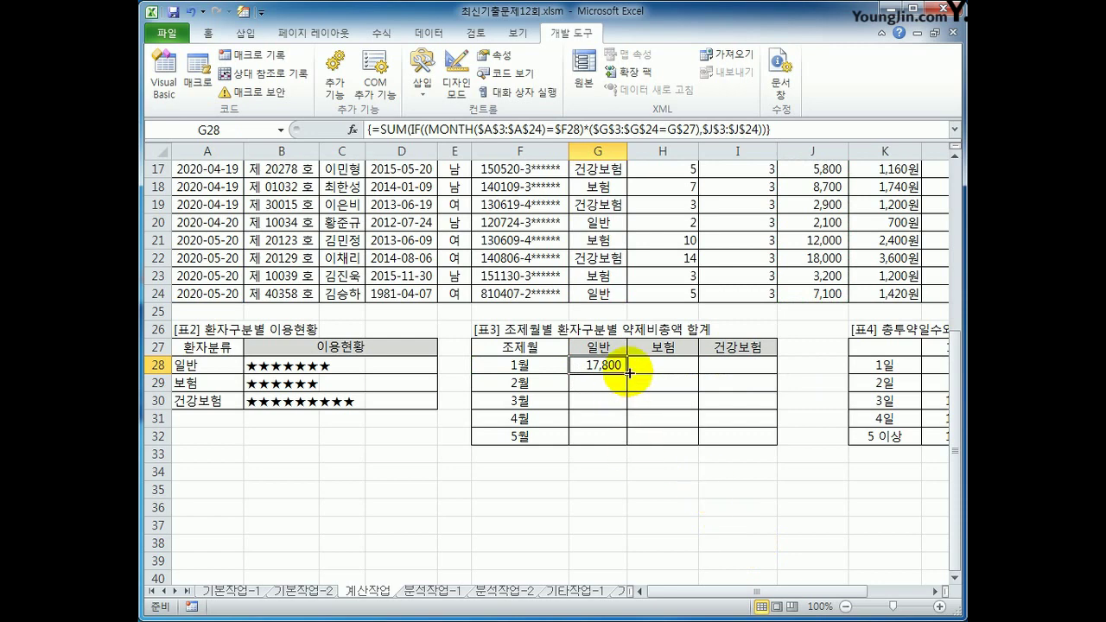
# Copy G28's formula across G28:I32, check the copied formulas, and switch to the 분석작업-1 sheet
pyautogui.moveTo(626, 373); pyautogui.dragTo(748, 446)
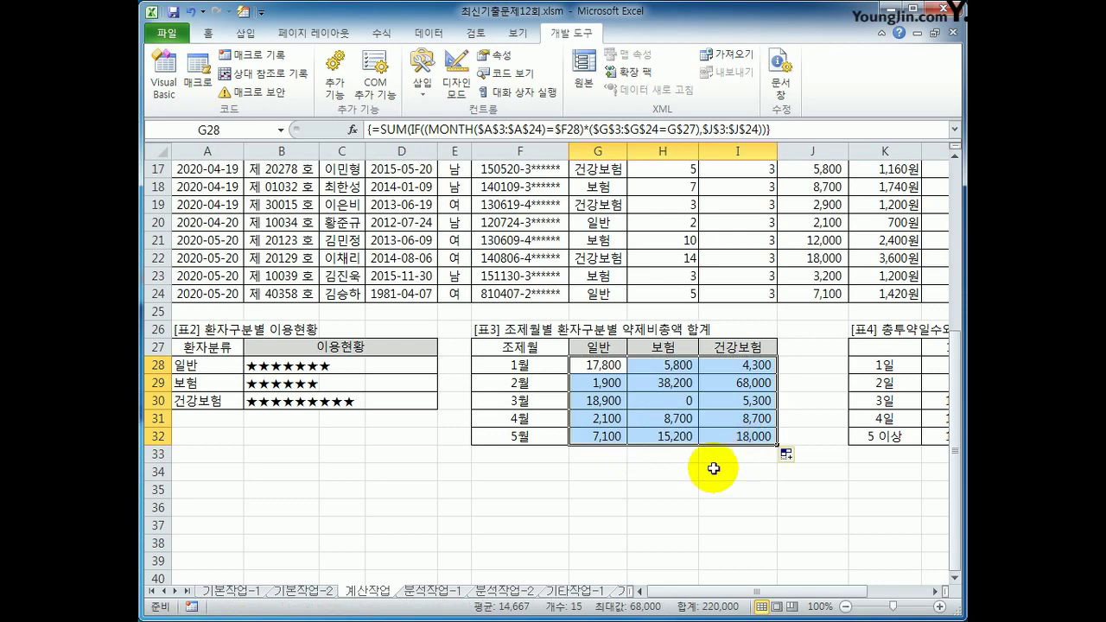
pyautogui.click(610, 365)
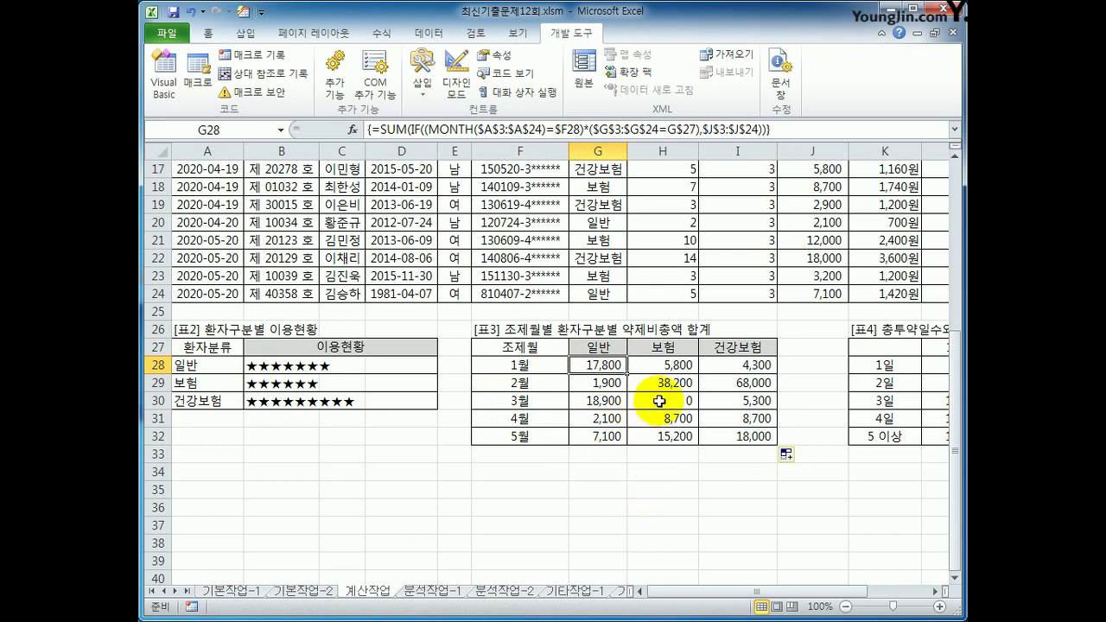
pyautogui.click(767, 438)
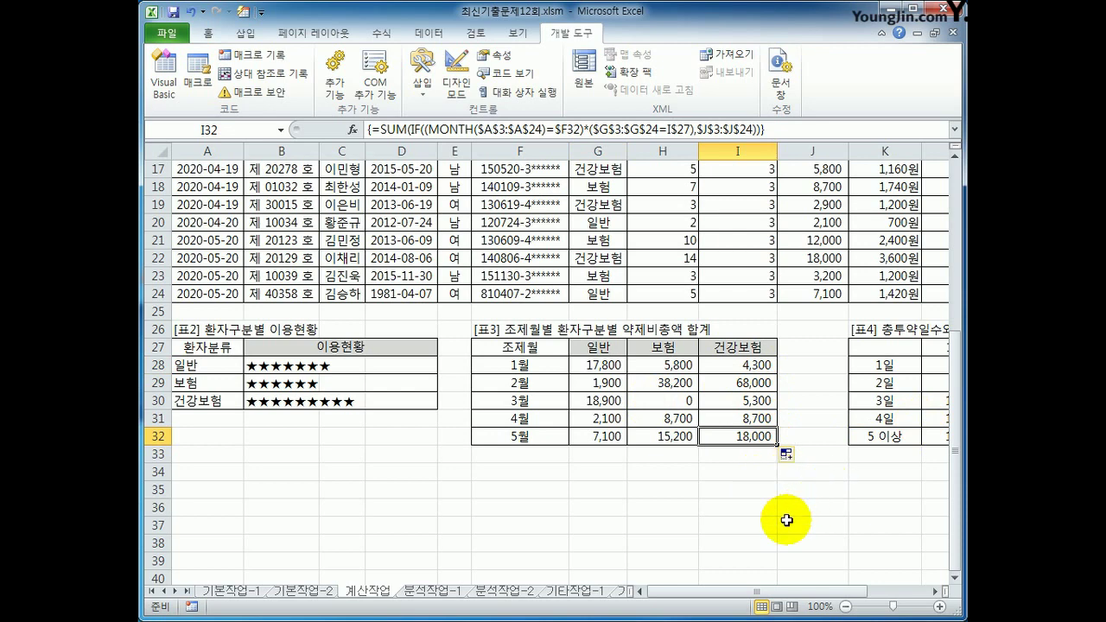
pyautogui.click(433, 591)
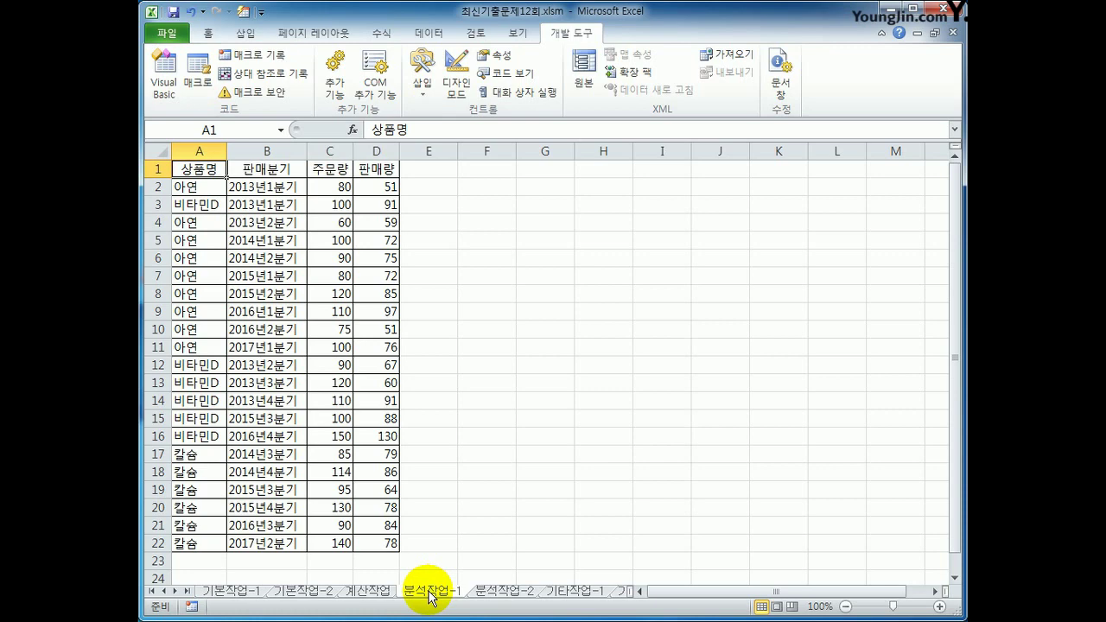
# Insert a pivot table from '분석작업-1'!$A$1:$D$22, placed on the existing sheet at $G$4
pyautogui.click(259, 36)
pyautogui.click(166, 63)
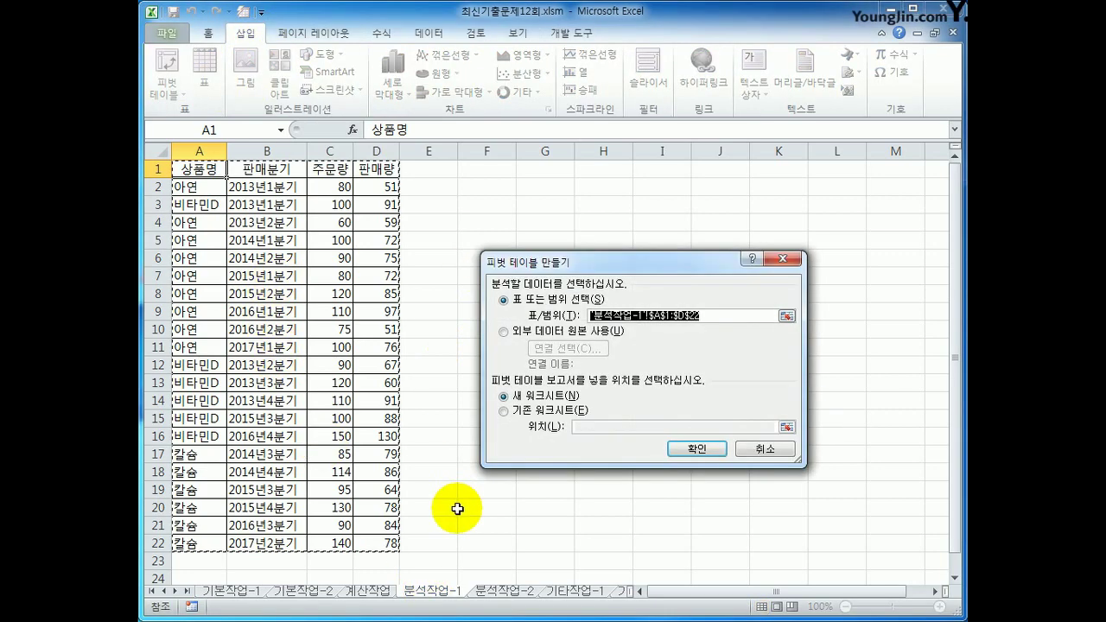
pyautogui.click(584, 419)
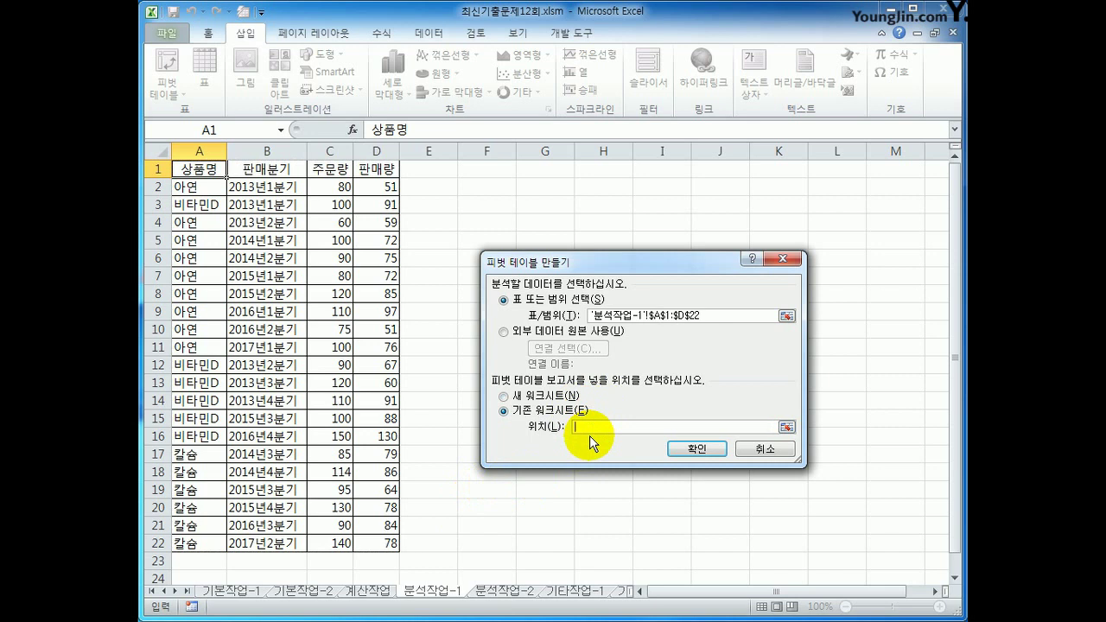
pyautogui.click(534, 222)
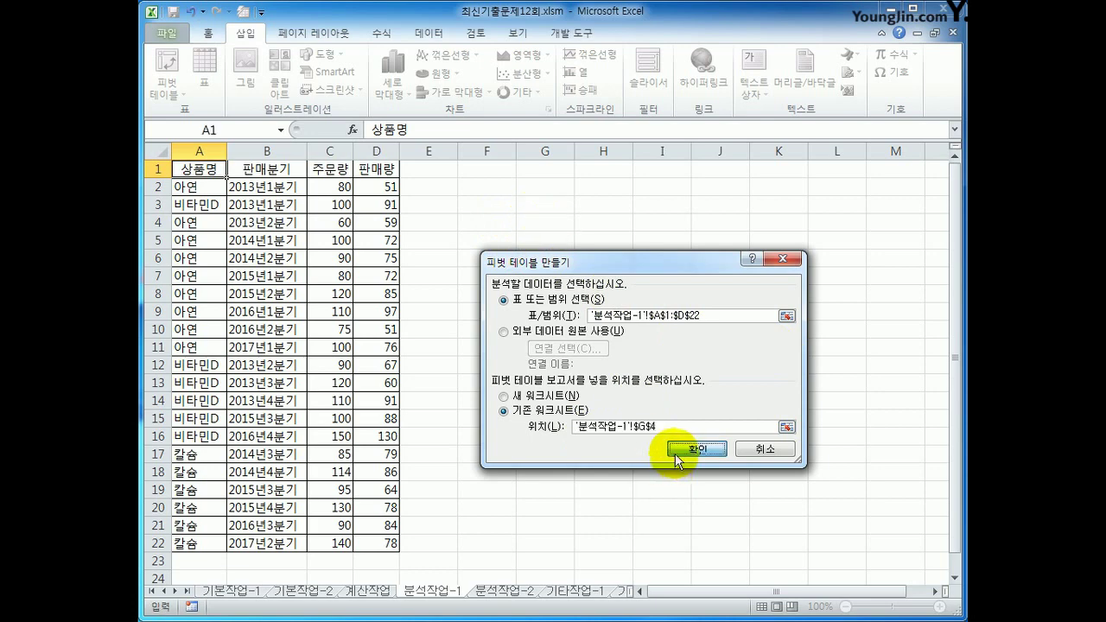
pyautogui.click(696, 450)
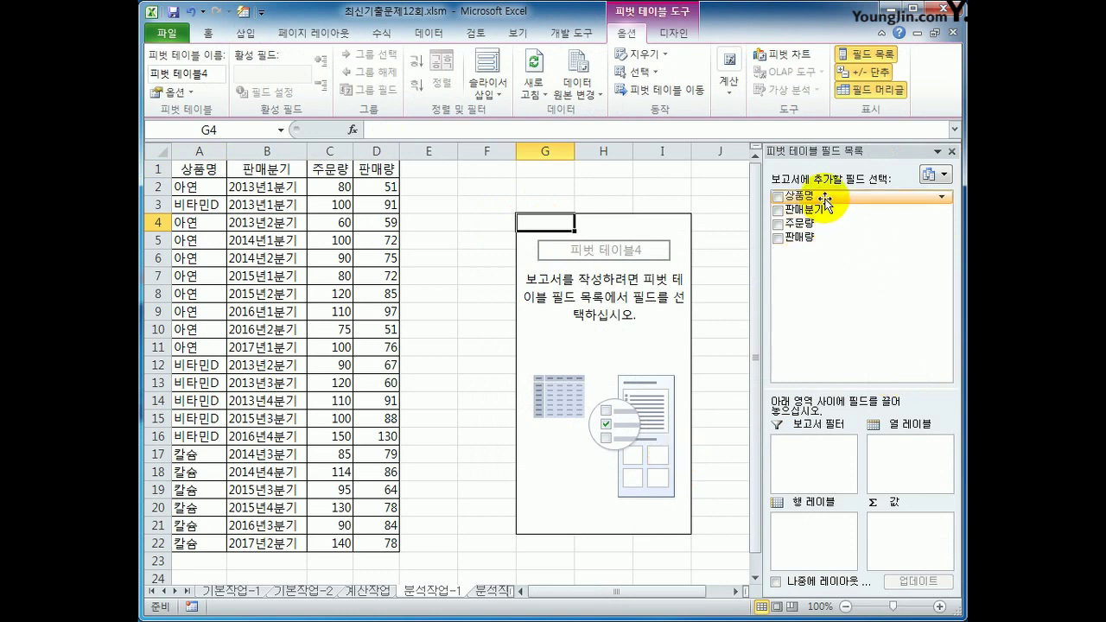
# Put 상품명 in the report filter, 판매분기 in rows, and sums of 주문량 and 판매량 in values
pyautogui.moveTo(819, 197); pyautogui.dragTo(812, 449)
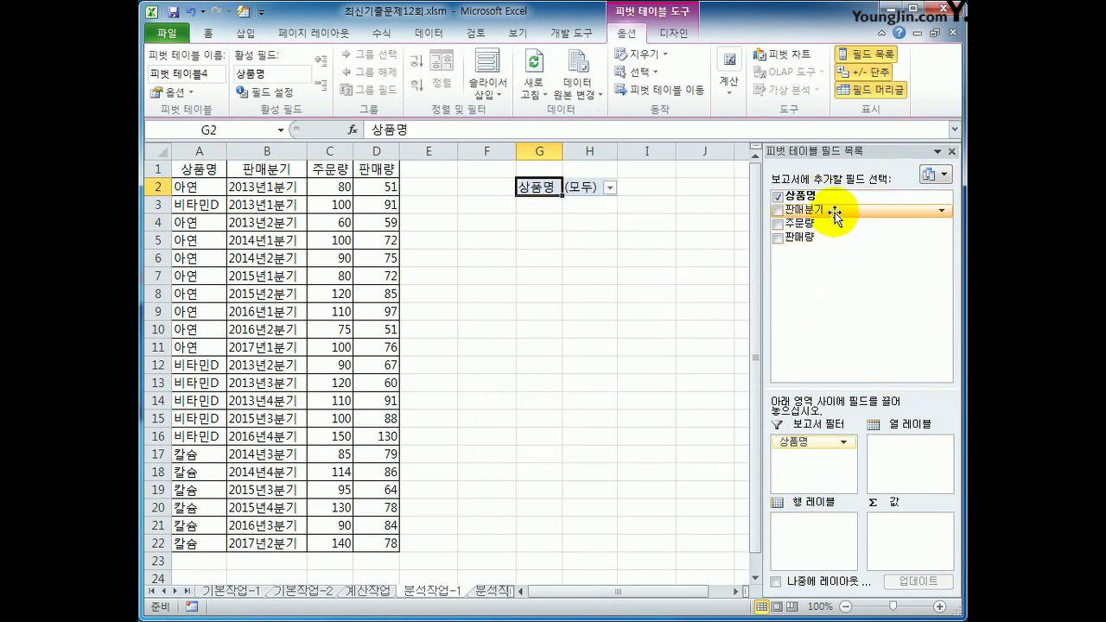
pyautogui.moveTo(834, 212); pyautogui.dragTo(831, 524)
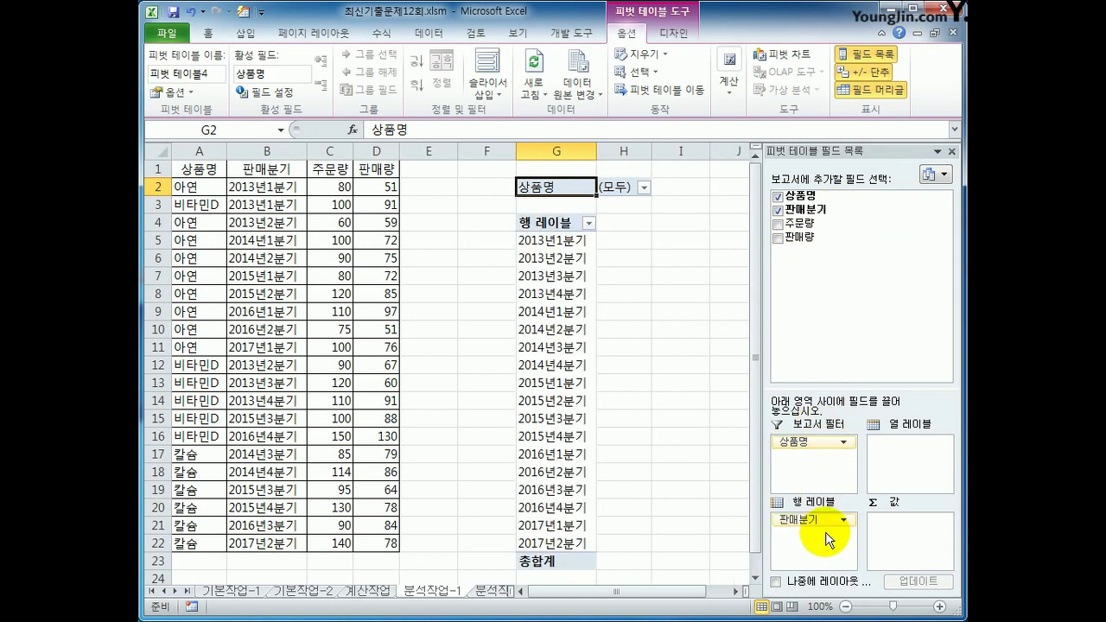
pyautogui.moveTo(808, 223); pyautogui.dragTo(908, 536)
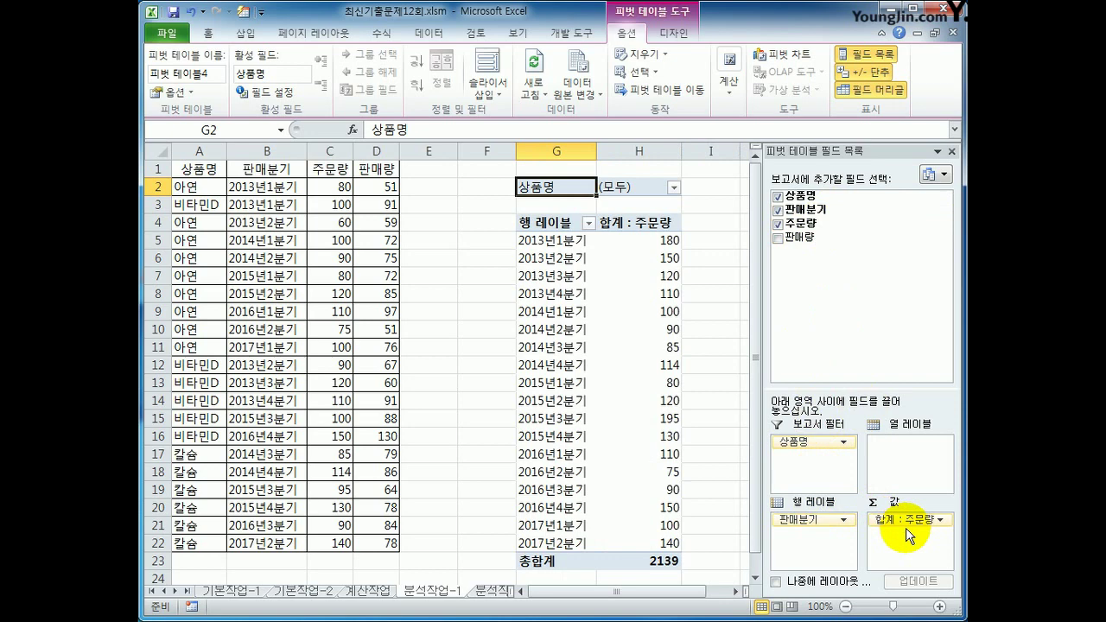
pyautogui.moveTo(821, 238); pyautogui.dragTo(925, 563)
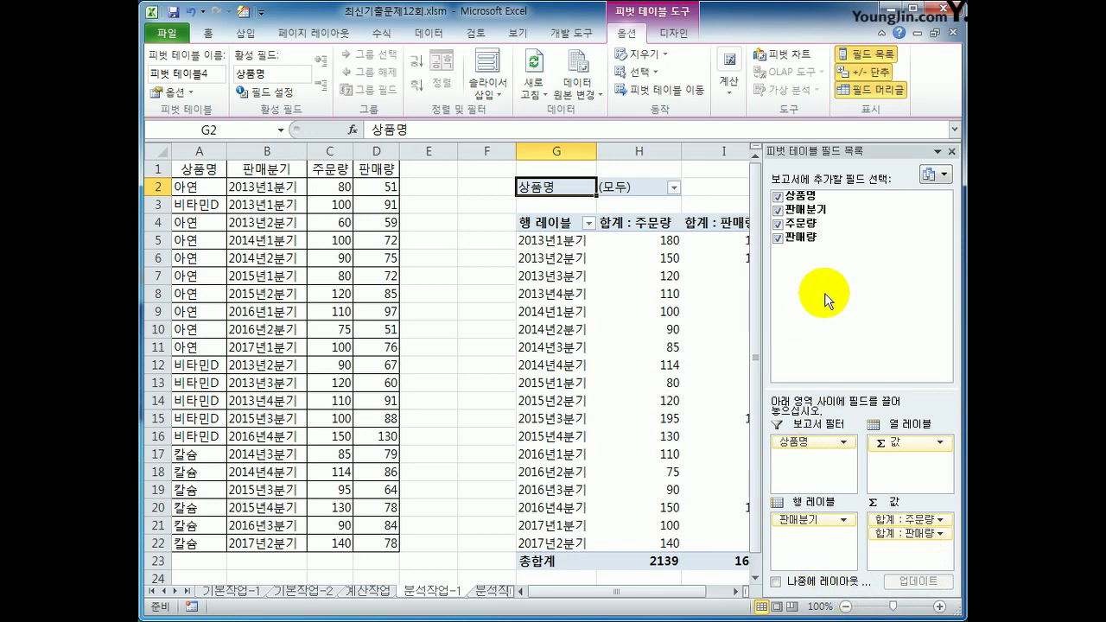
# Switch the pivot table's report layout to outline form
pyautogui.click(679, 34)
pyautogui.click(274, 94)
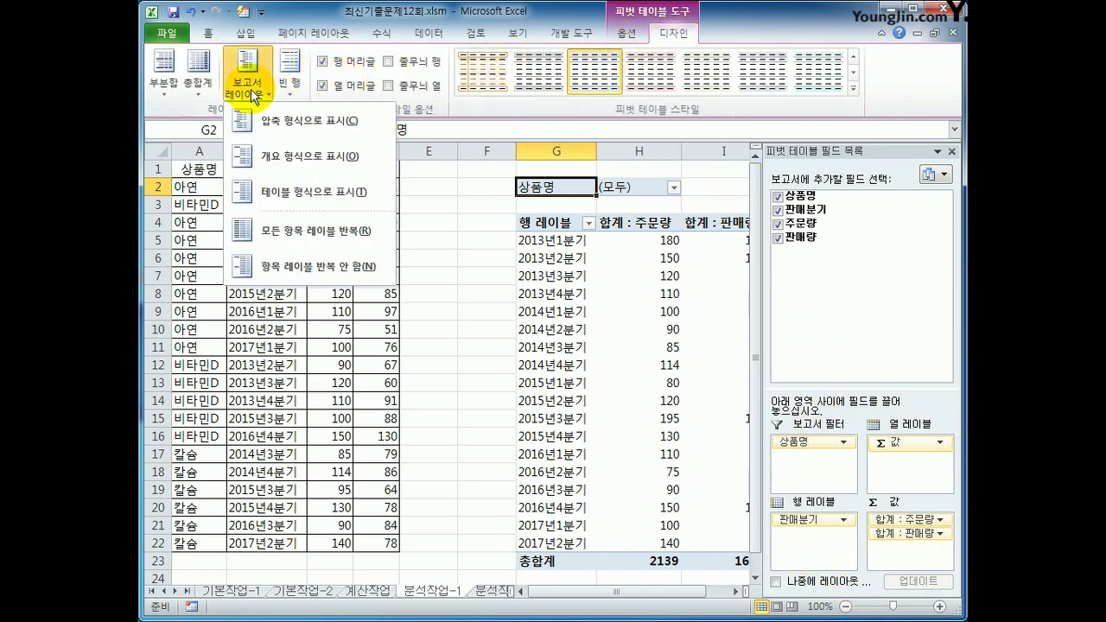
pyautogui.click(277, 158)
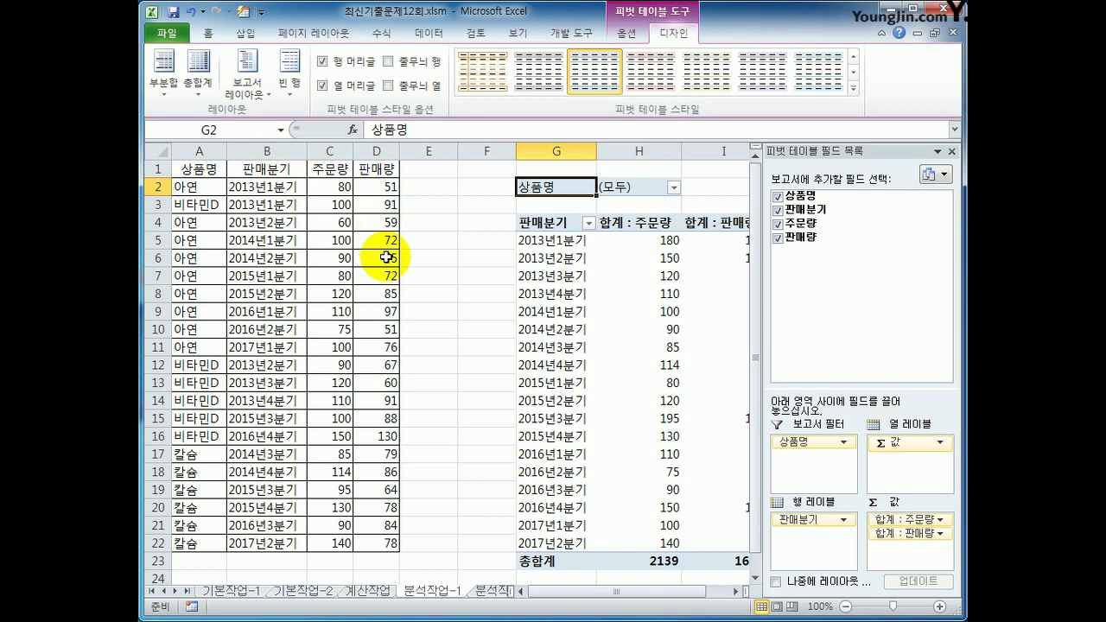
pyautogui.click(622, 34)
# Start a new calculated field named 재고율
pyautogui.click(742, 87)
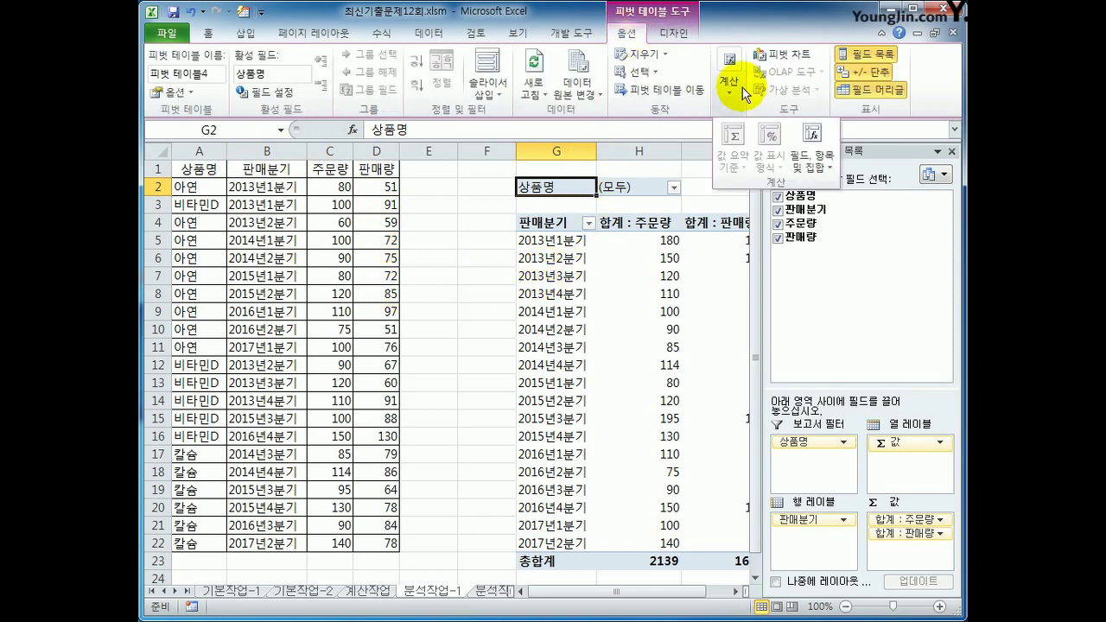
pyautogui.click(818, 160)
pyautogui.click(847, 185)
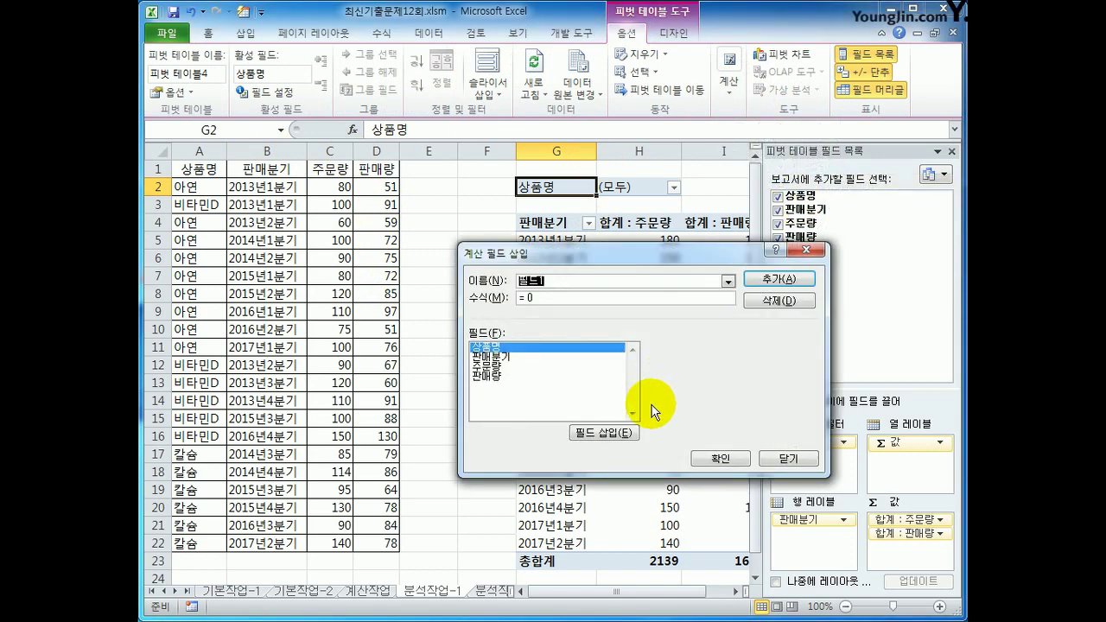
pyautogui.press('BackSpace')
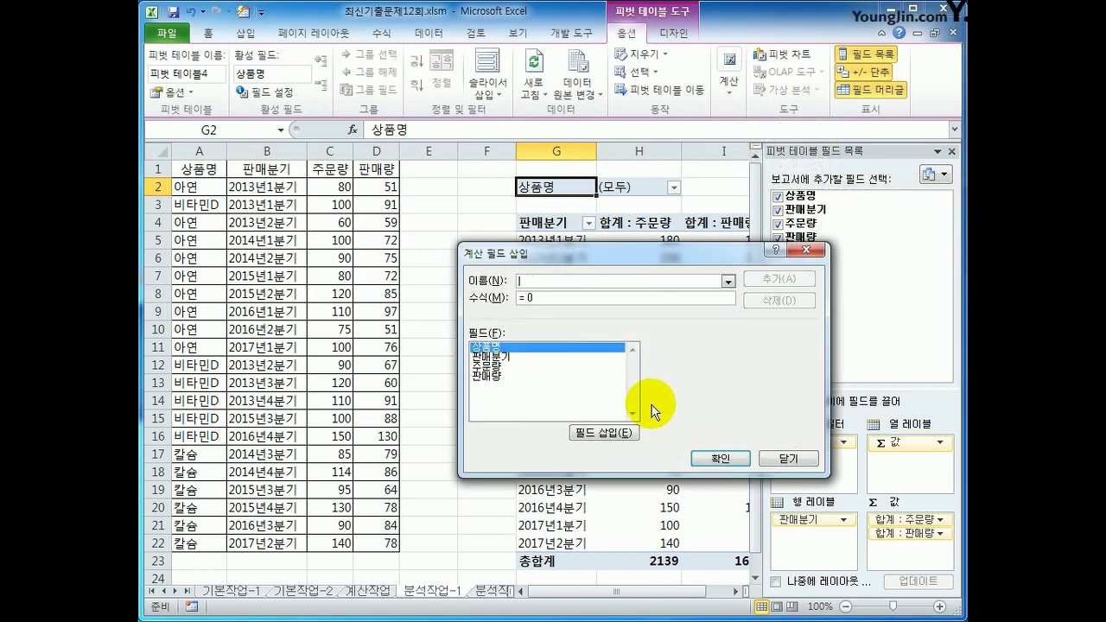
pyautogui.write('재고율')
pyautogui.press('Tab')
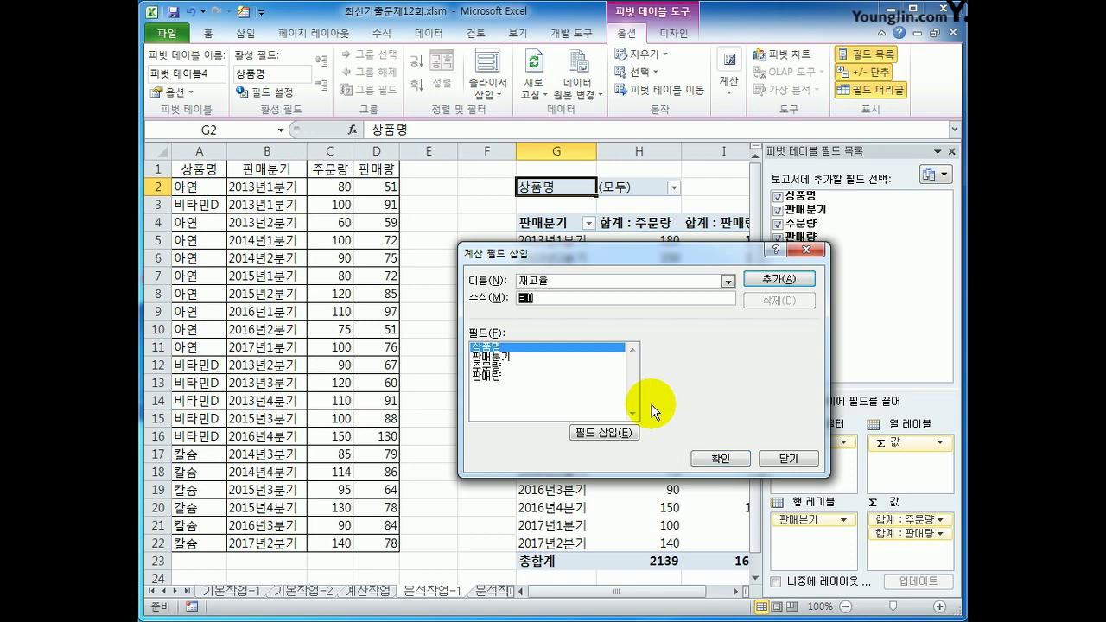
# Give 재고율 the formula =(주문량-판매량)/판매량 and add it to the pivot table
pyautogui.write('=(')
pyautogui.doubleClick(498, 367)
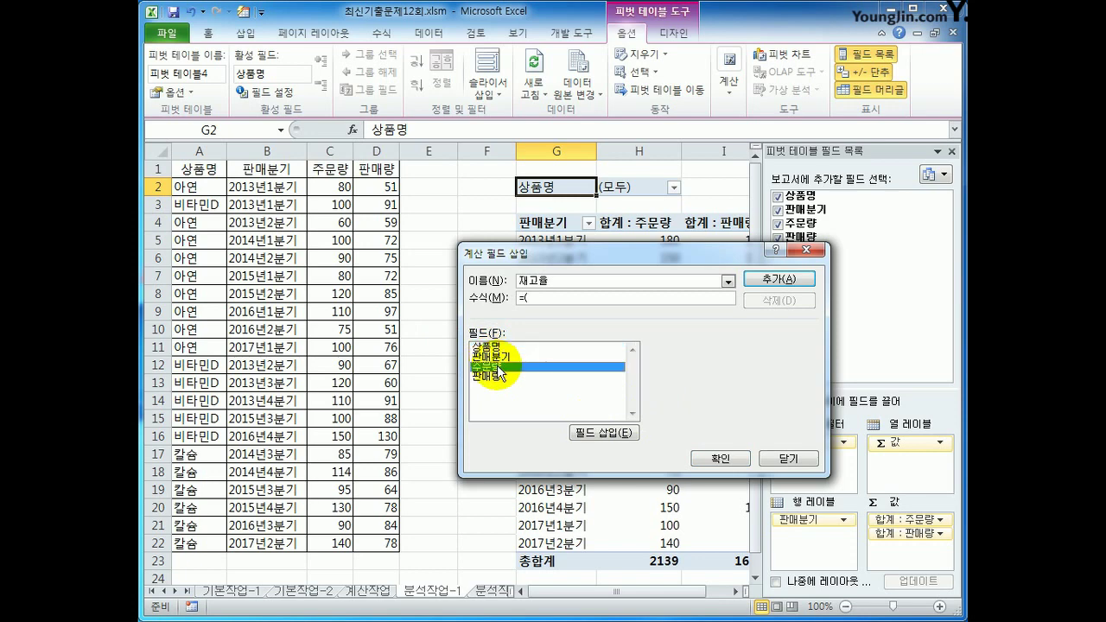
pyautogui.write('-')
pyautogui.doubleClick(495, 377)
pyautogui.write(')')
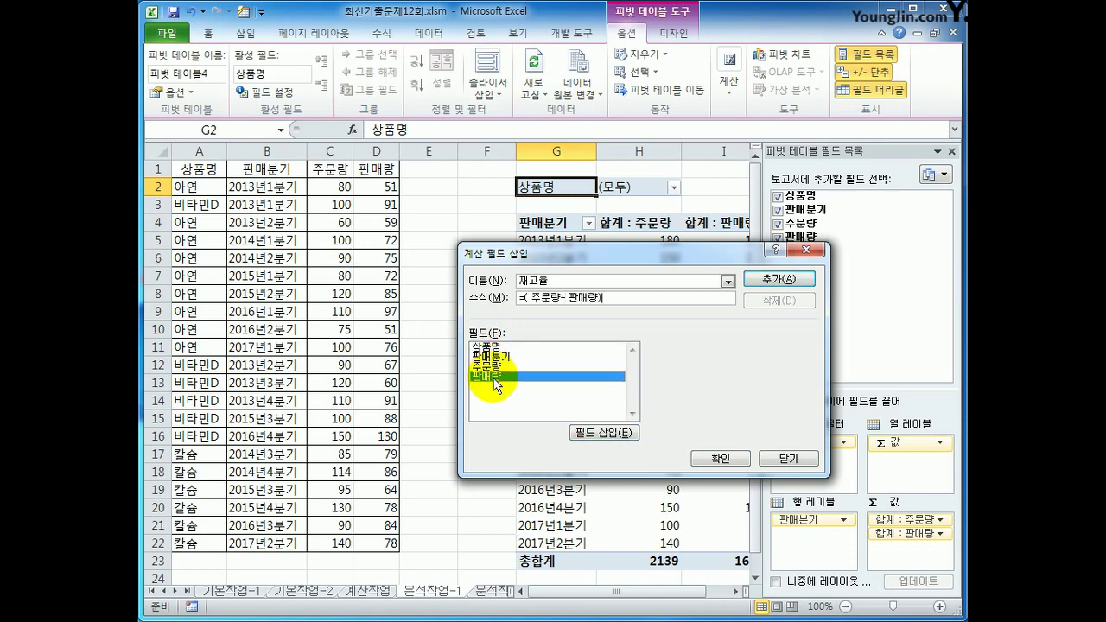
pyautogui.write('/')
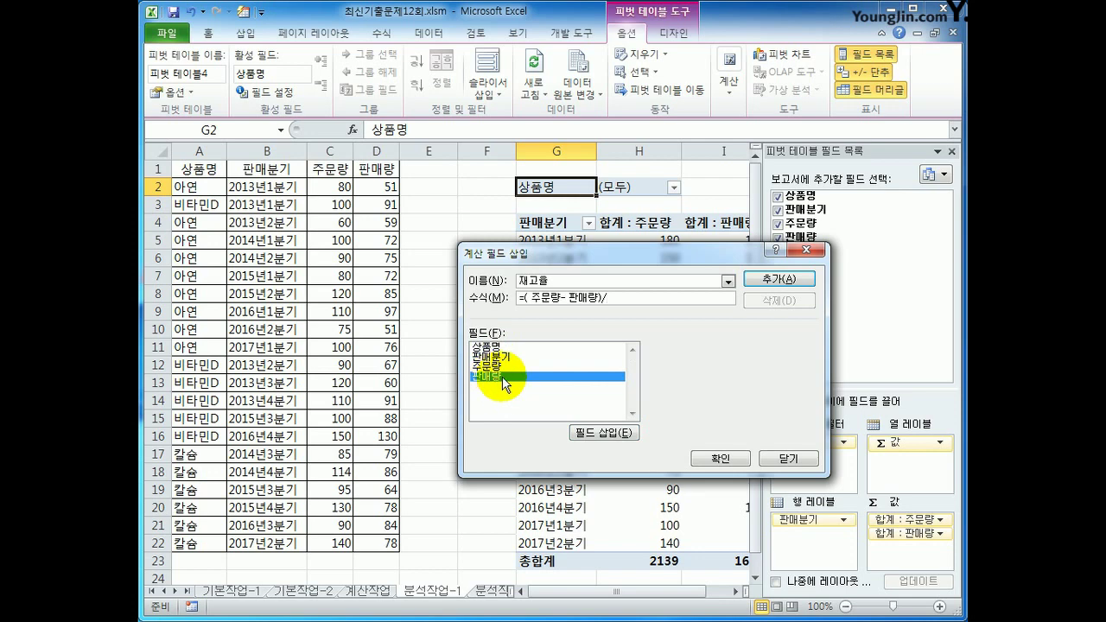
pyautogui.doubleClick(503, 378)
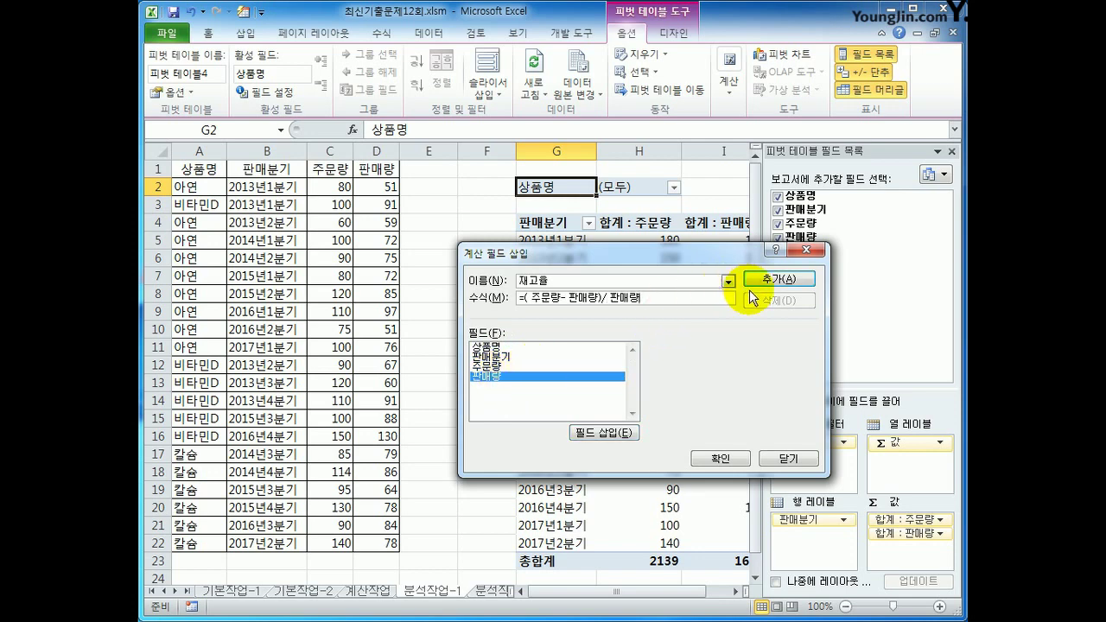
pyautogui.click(778, 278)
pyautogui.click(713, 457)
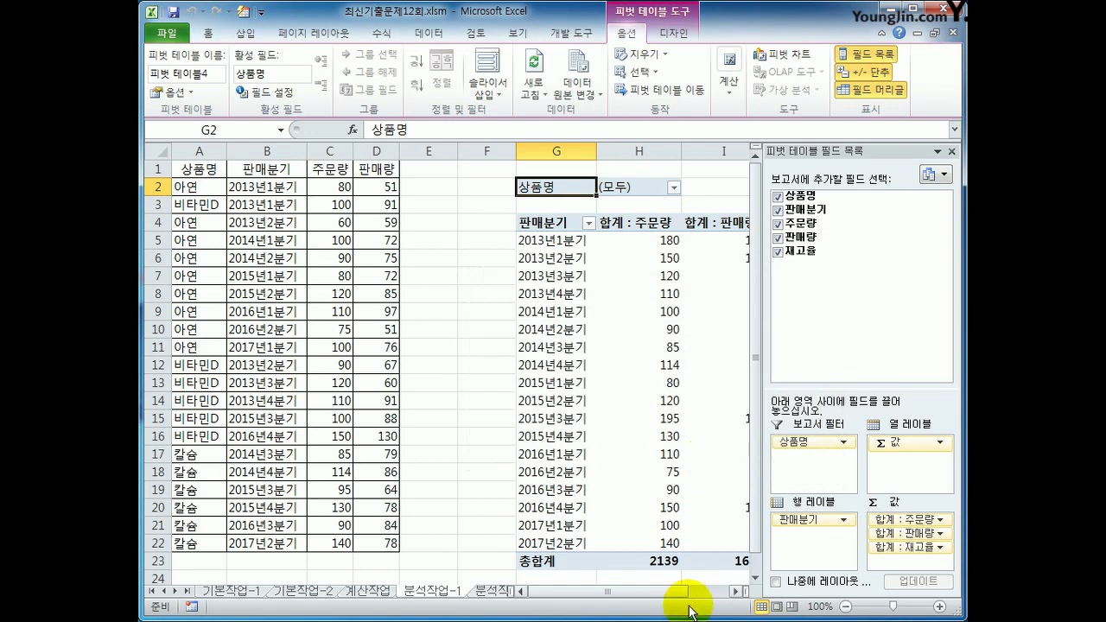
pyautogui.click(736, 593)
pyautogui.click(735, 593)
pyautogui.click(736, 593)
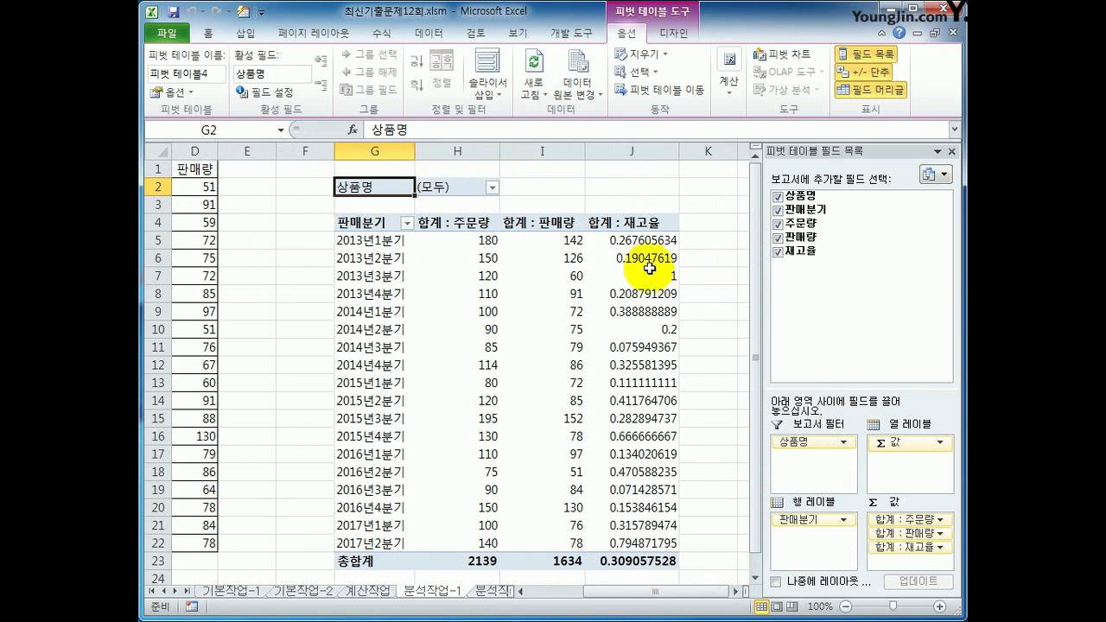
pyautogui.click(615, 226)
# Format the 합계 : 재고율 values as Percentage with 0 decimal places
pyautogui.rightClick(617, 228)
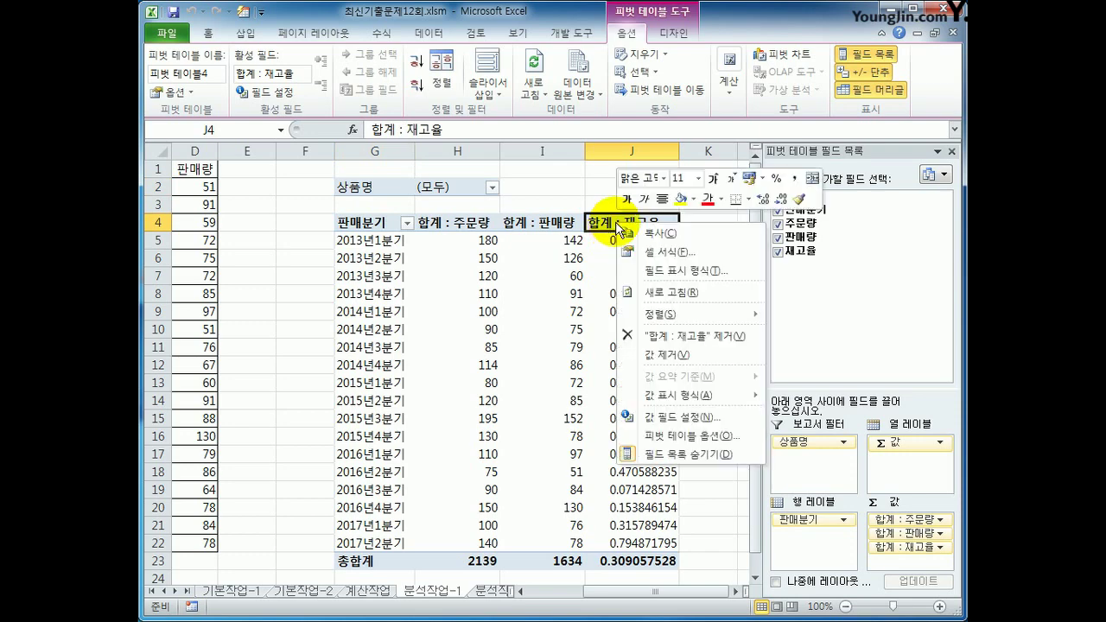
pyautogui.click(730, 420)
pyautogui.click(605, 510)
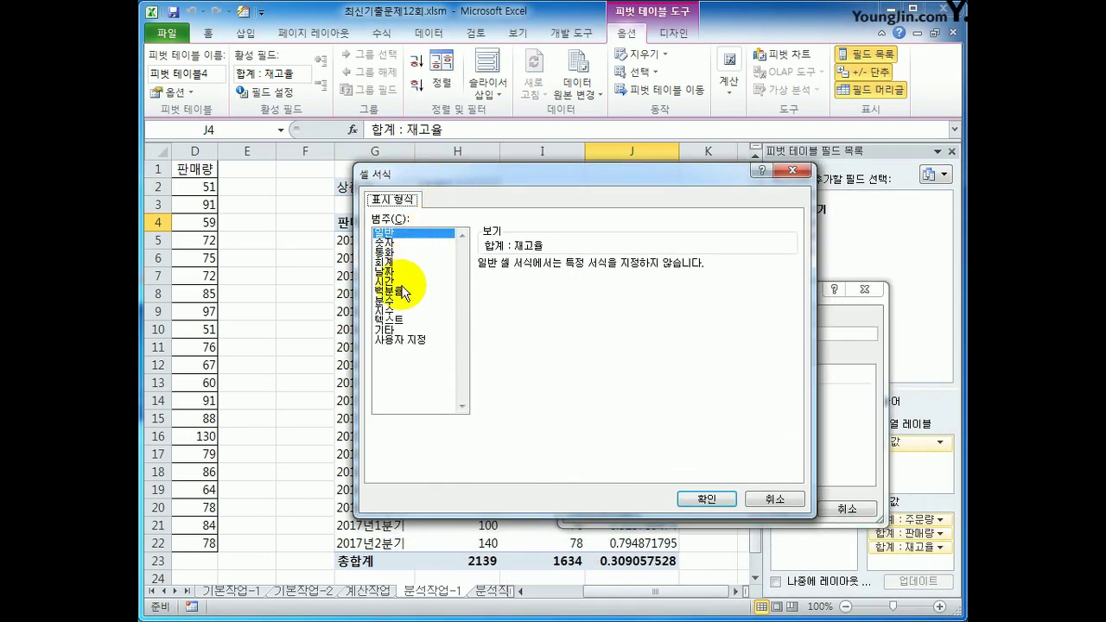
pyautogui.click(405, 293)
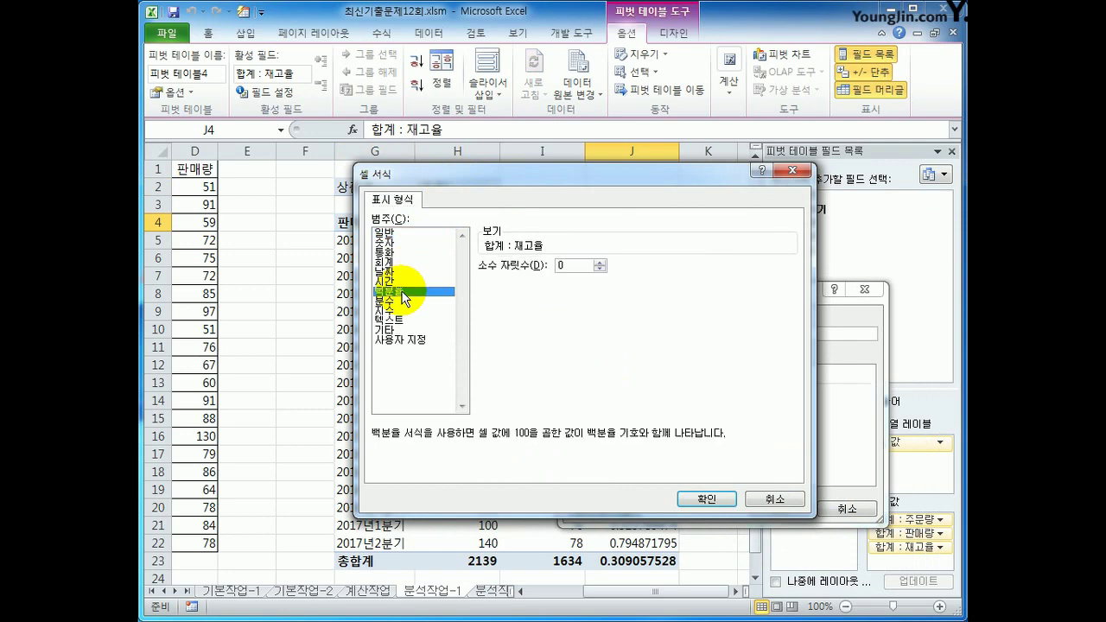
pyautogui.click(707, 499)
pyautogui.click(769, 508)
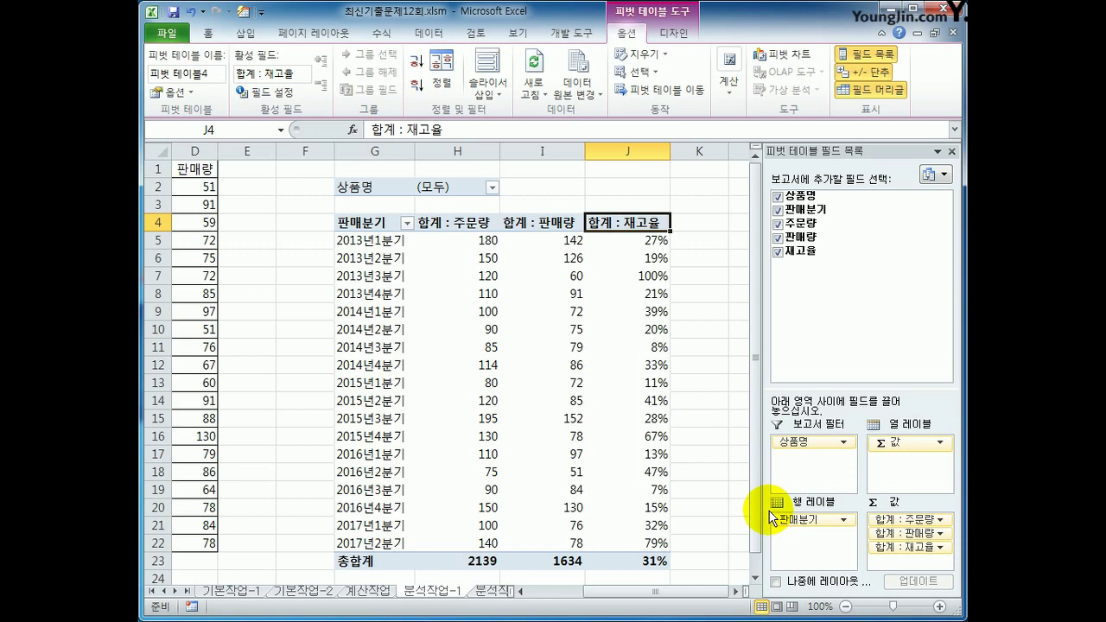
pyautogui.click(467, 226)
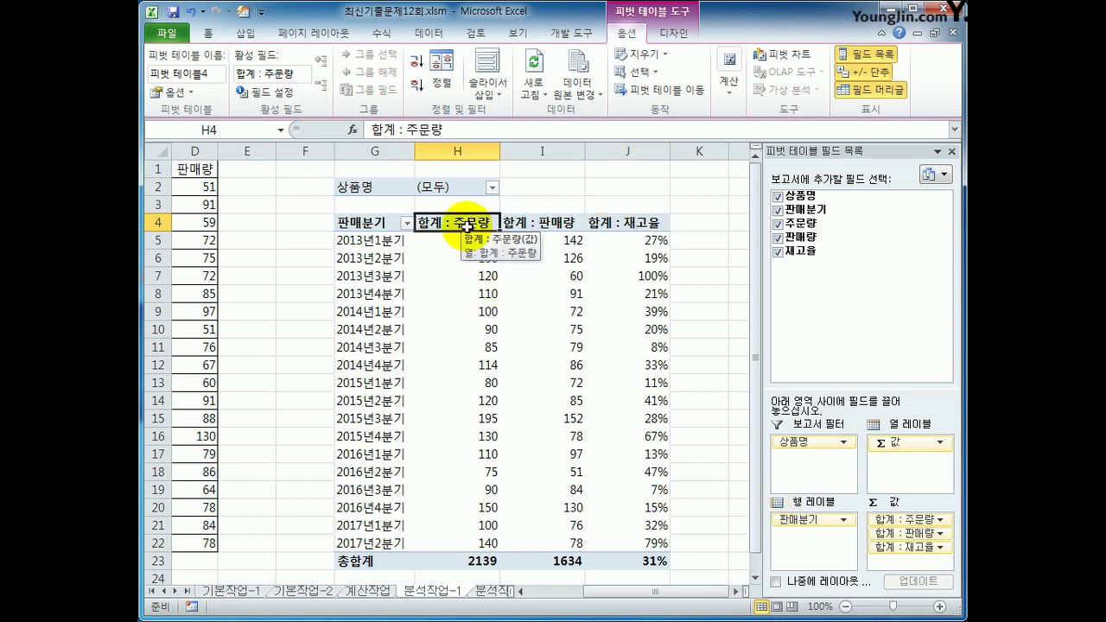
# Give the 합계 : 주문량 values the custom number format #"박스", e.g. 180박스
pyautogui.rightClick(467, 227)
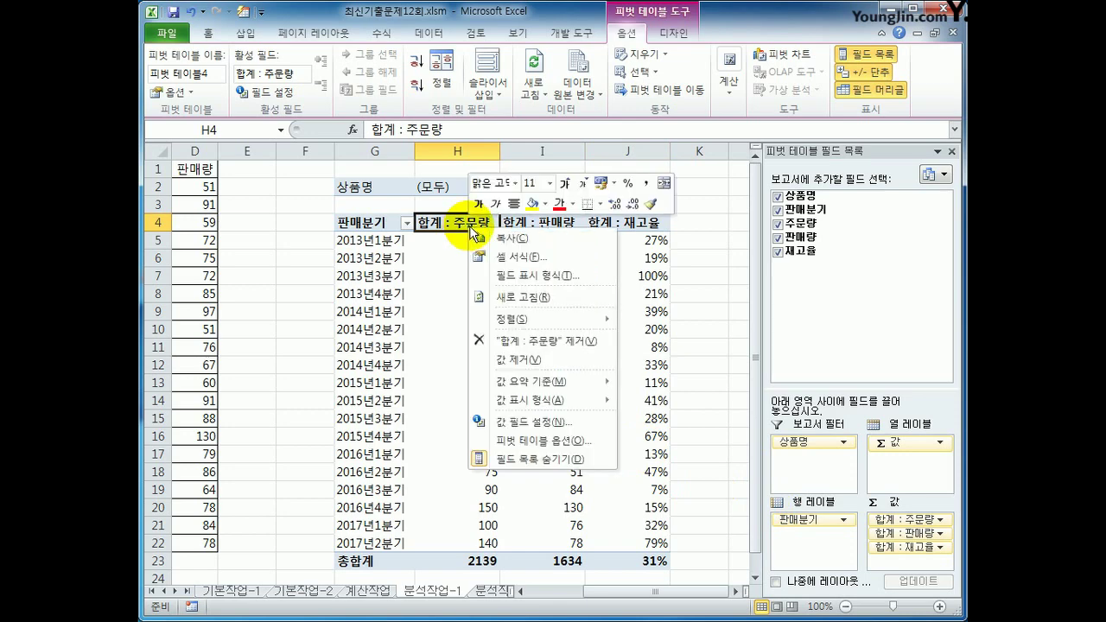
pyautogui.click(523, 423)
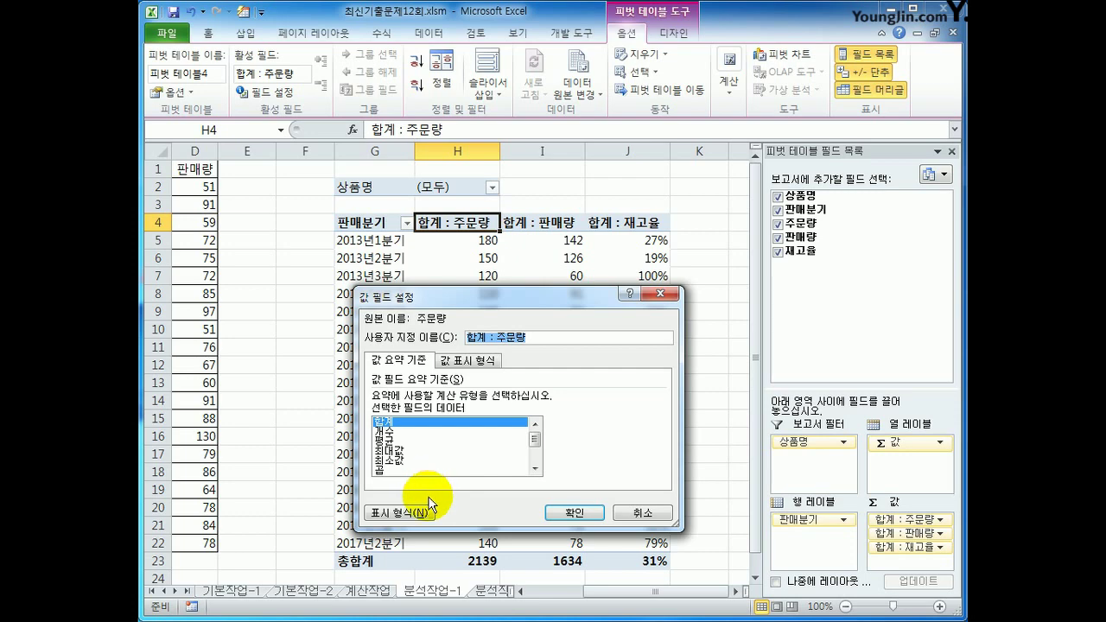
pyautogui.click(417, 511)
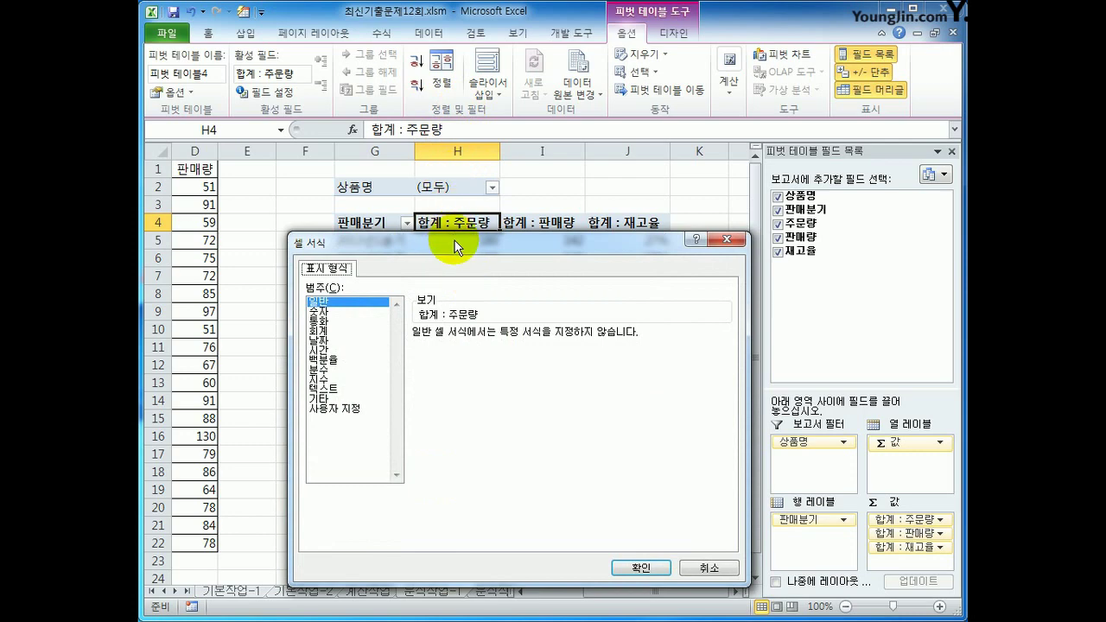
pyautogui.moveTo(456, 248); pyautogui.dragTo(476, 92)
pyautogui.click(363, 261)
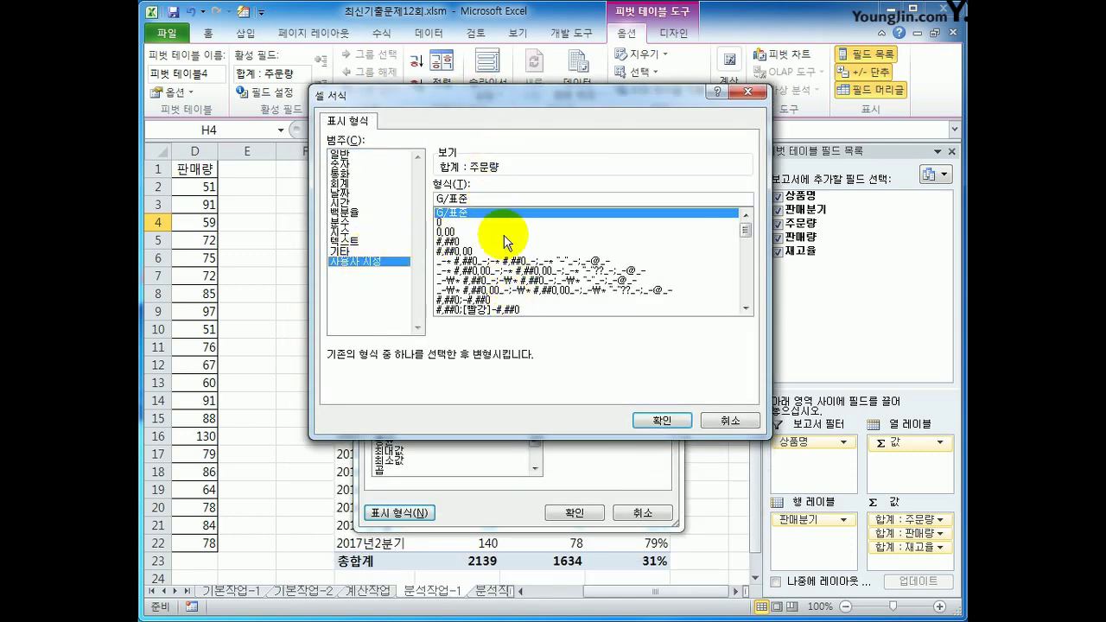
pyautogui.doubleClick(504, 199)
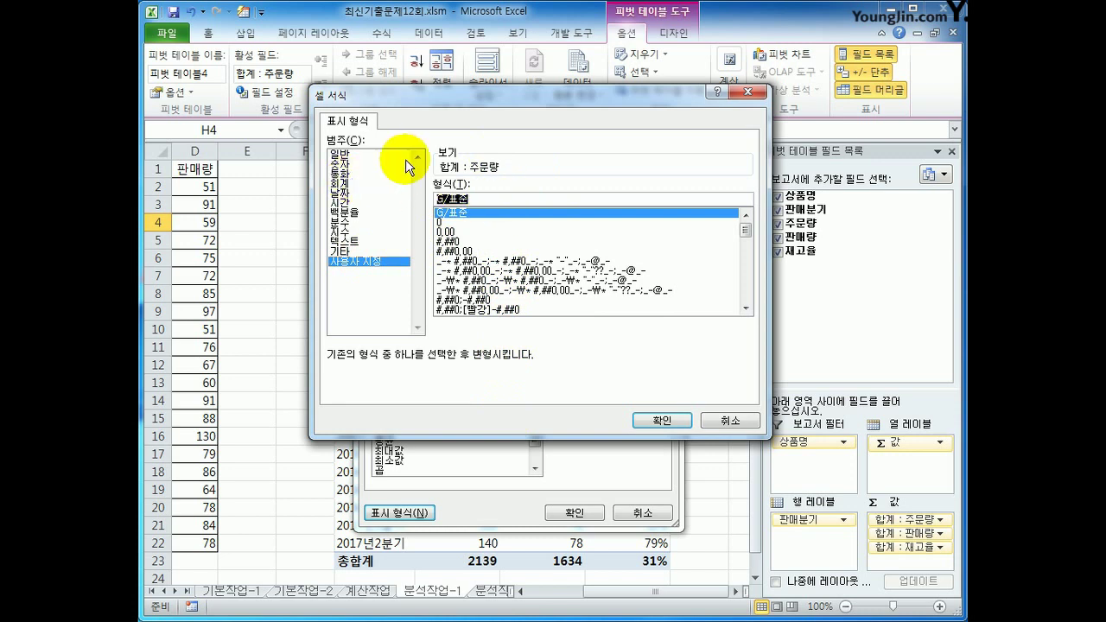
pyautogui.write('#')
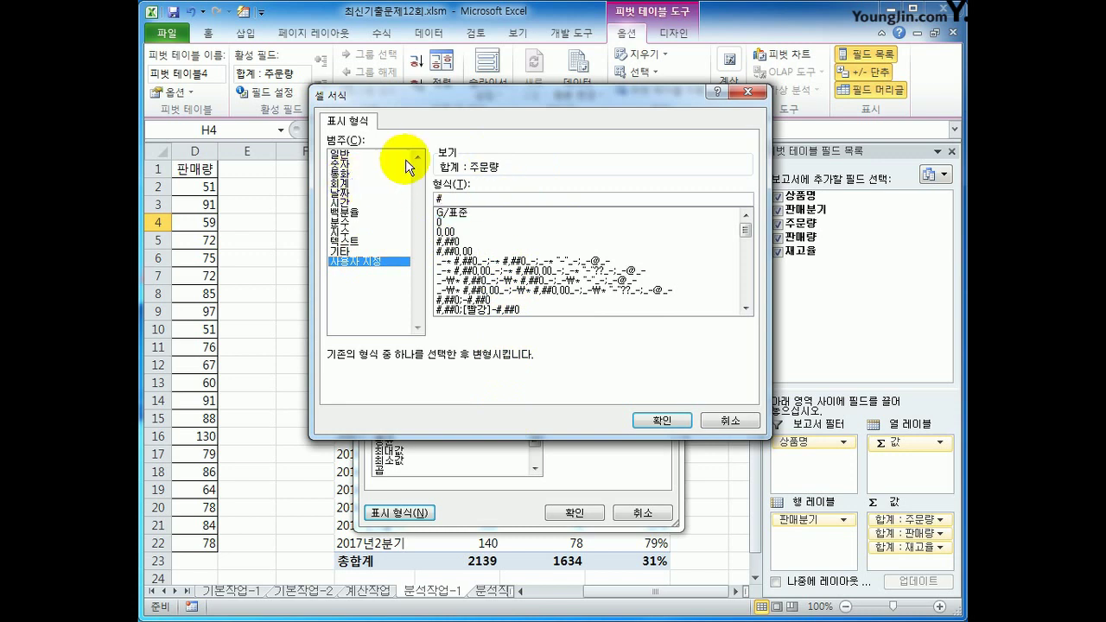
pyautogui.write('"박스"')
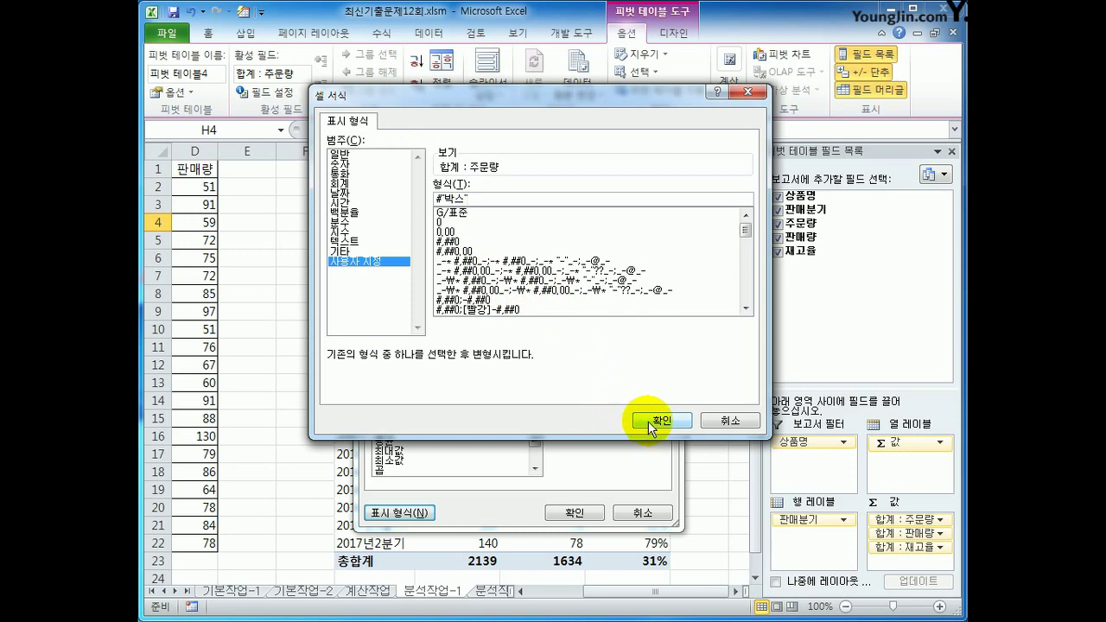
pyautogui.click(648, 420)
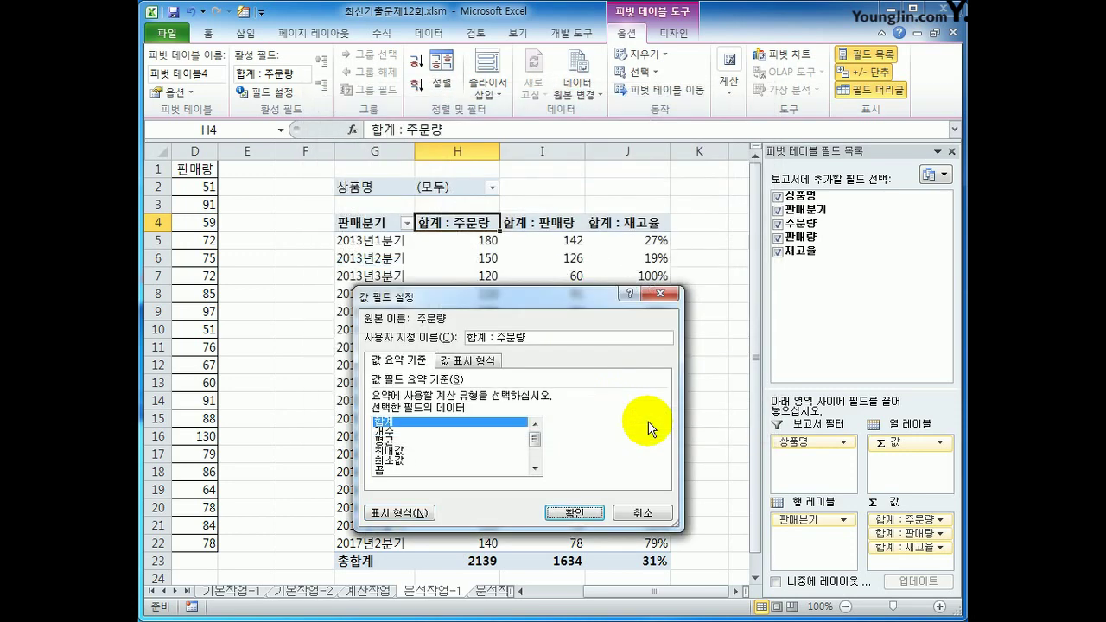
pyautogui.click(575, 513)
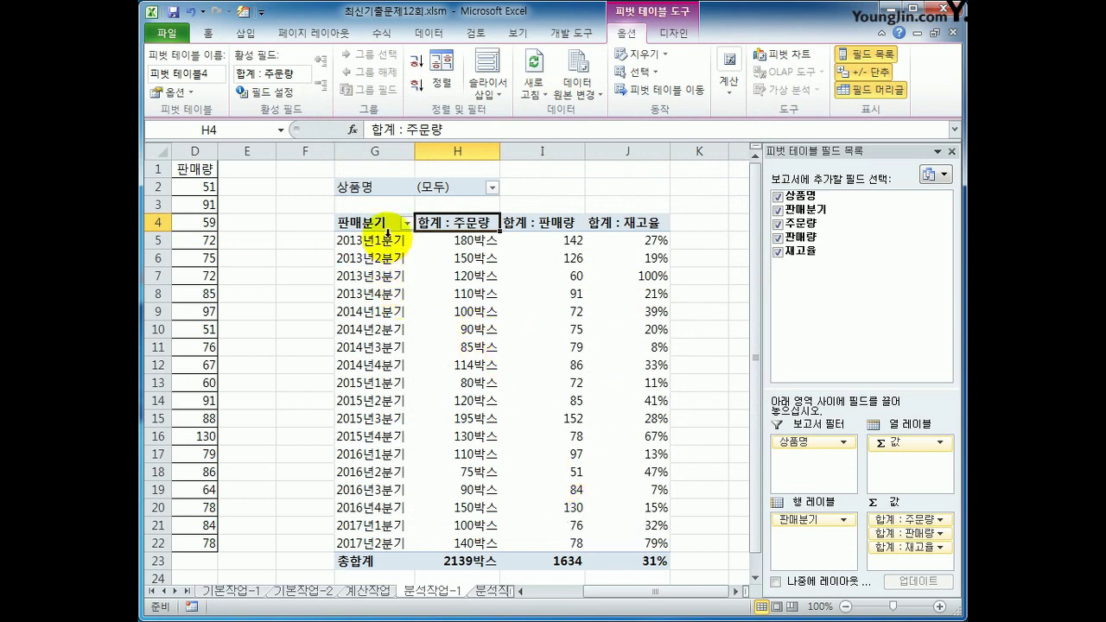
pyautogui.click(557, 216)
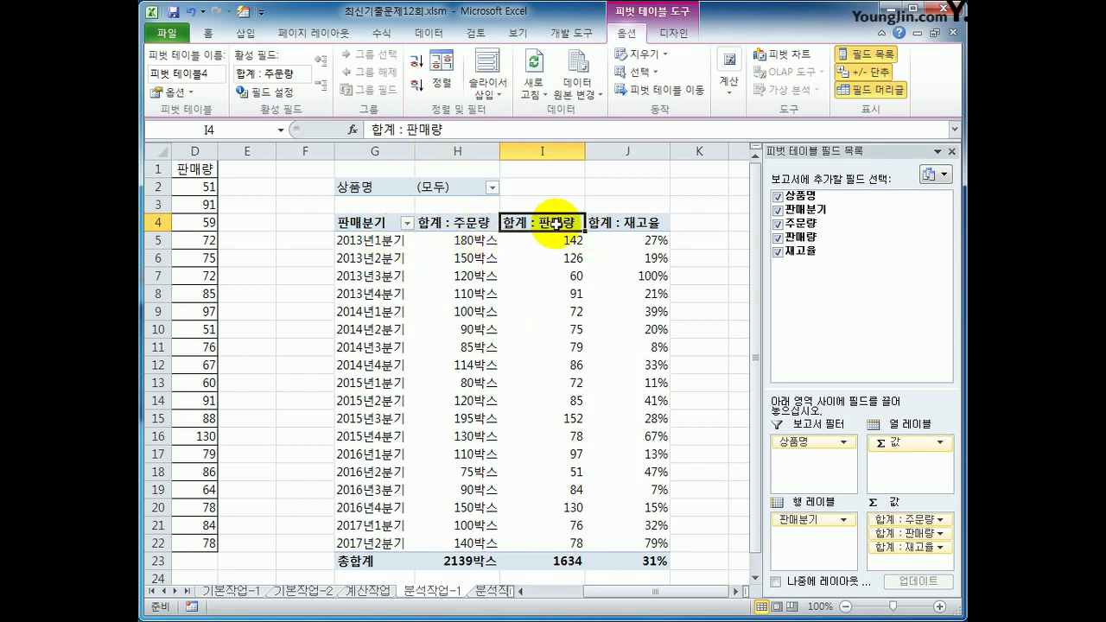
# Group the quarters 2013년1분기 through 2014년4분기 into 그룹1
pyautogui.click(372, 227)
pyautogui.click(371, 240)
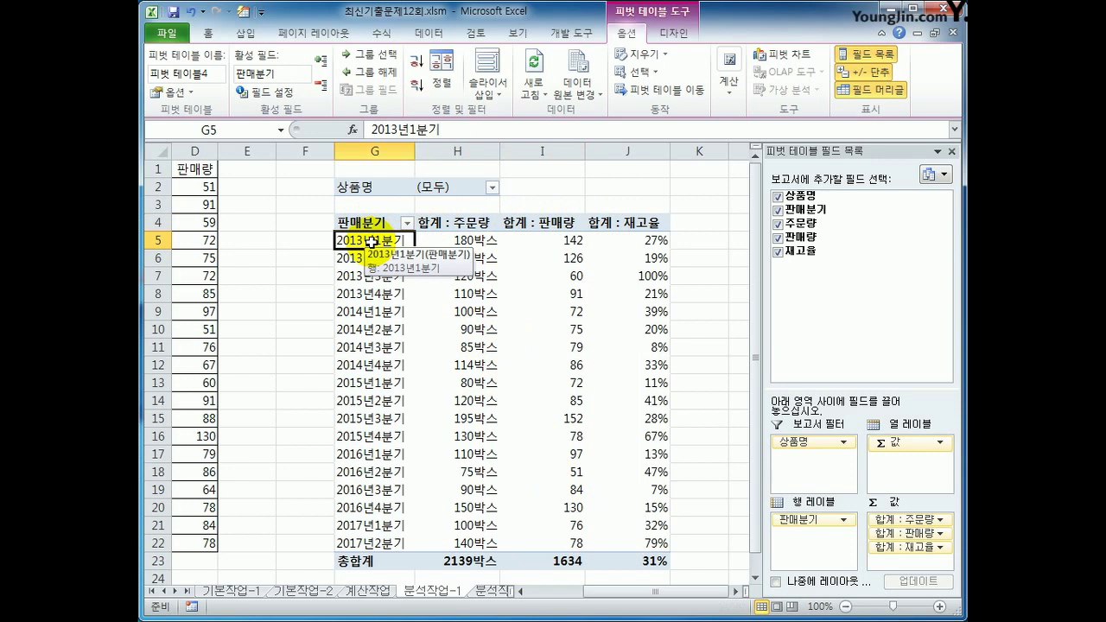
pyautogui.rightClick(371, 243)
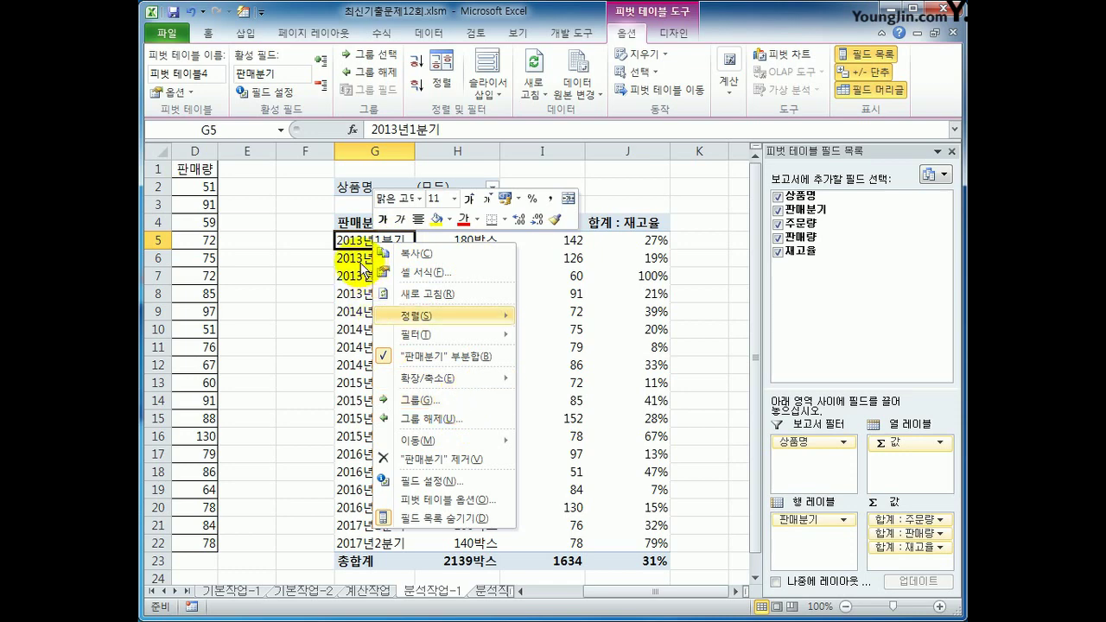
pyautogui.click(361, 232)
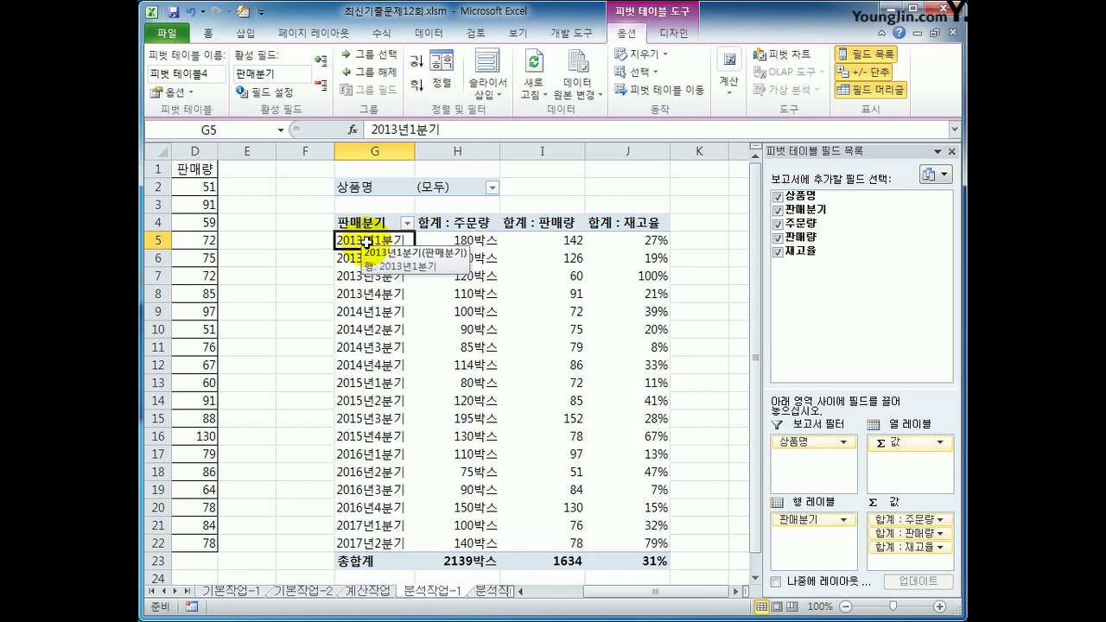
pyautogui.moveTo(367, 244); pyautogui.dragTo(366, 363)
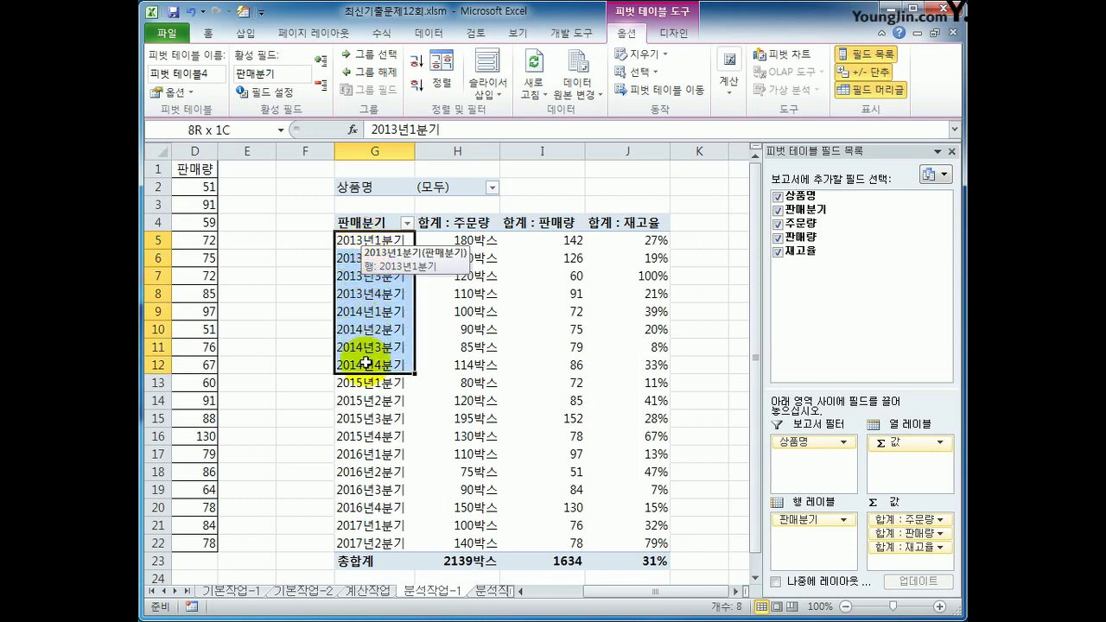
pyautogui.rightClick(383, 294)
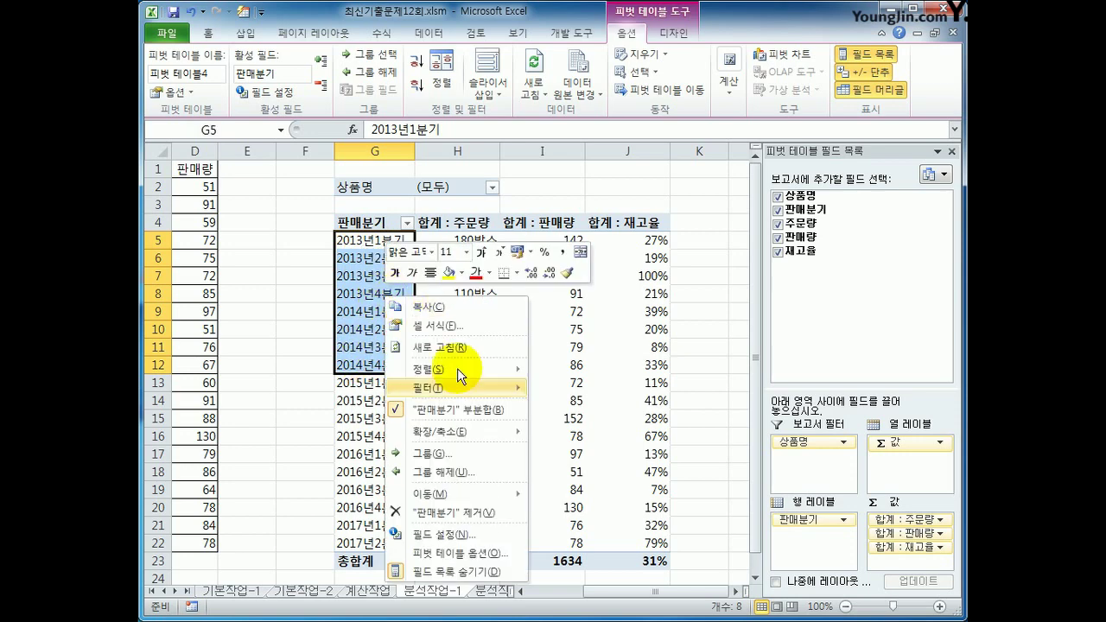
pyautogui.click(472, 451)
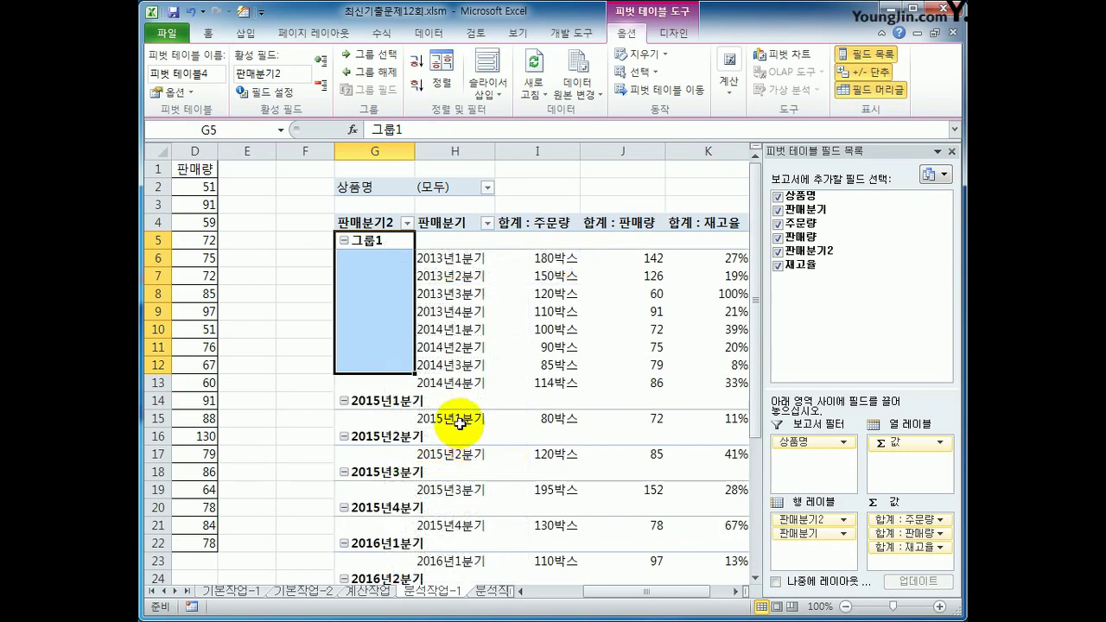
# Group the quarters 2015년1분기 through 2017년2분기 into 그룹2
pyautogui.moveTo(456, 418); pyautogui.dragTo(465, 545)
pyautogui.rightClick(464, 221)
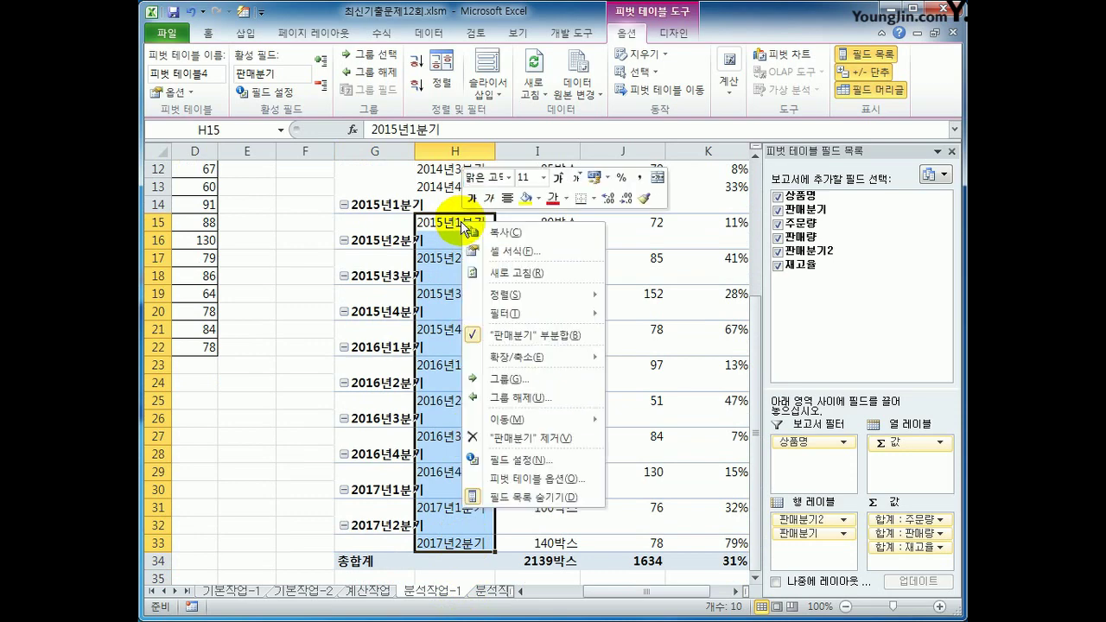
pyautogui.click(546, 378)
pyautogui.scroll(3, 518, 359)
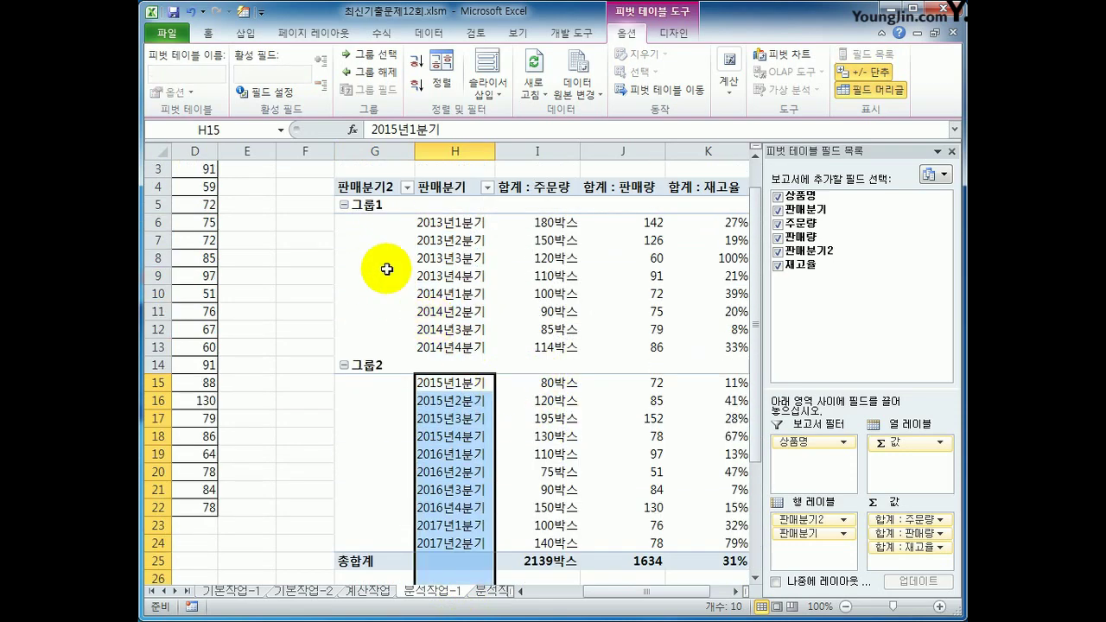
# Rename 그룹1 to 2013~2014년
pyautogui.click(376, 210)
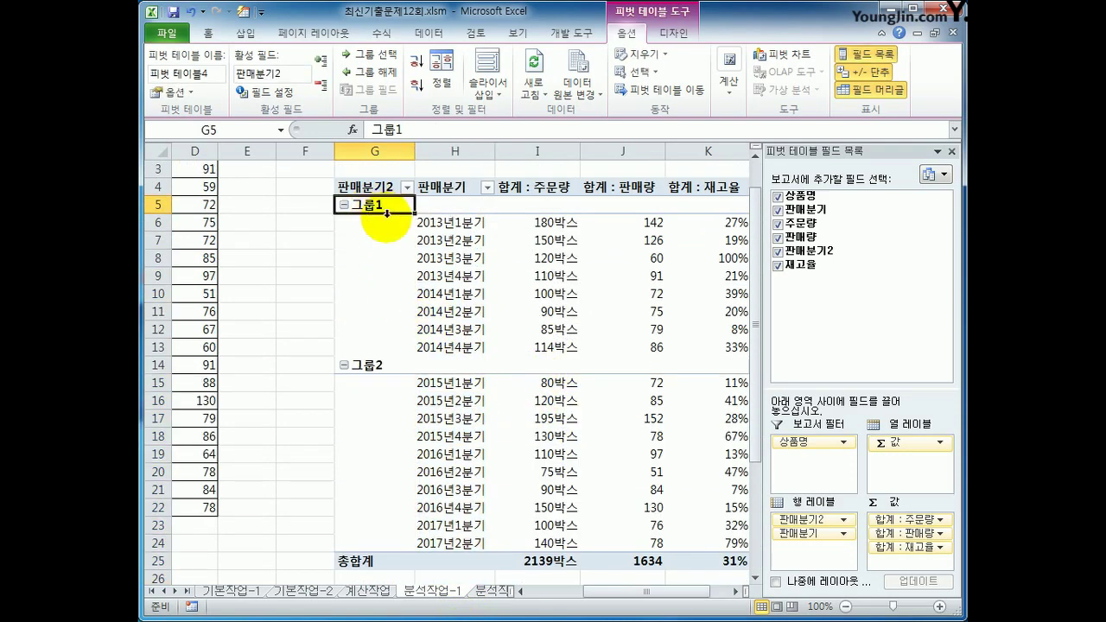
pyautogui.write('20')
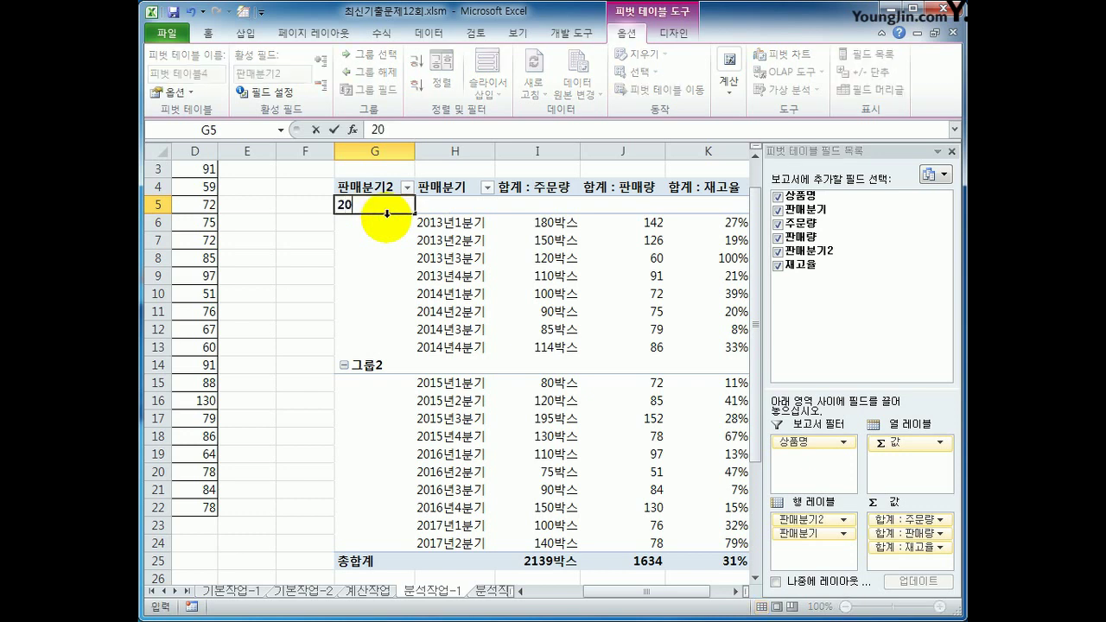
pyautogui.write('13~2014년')
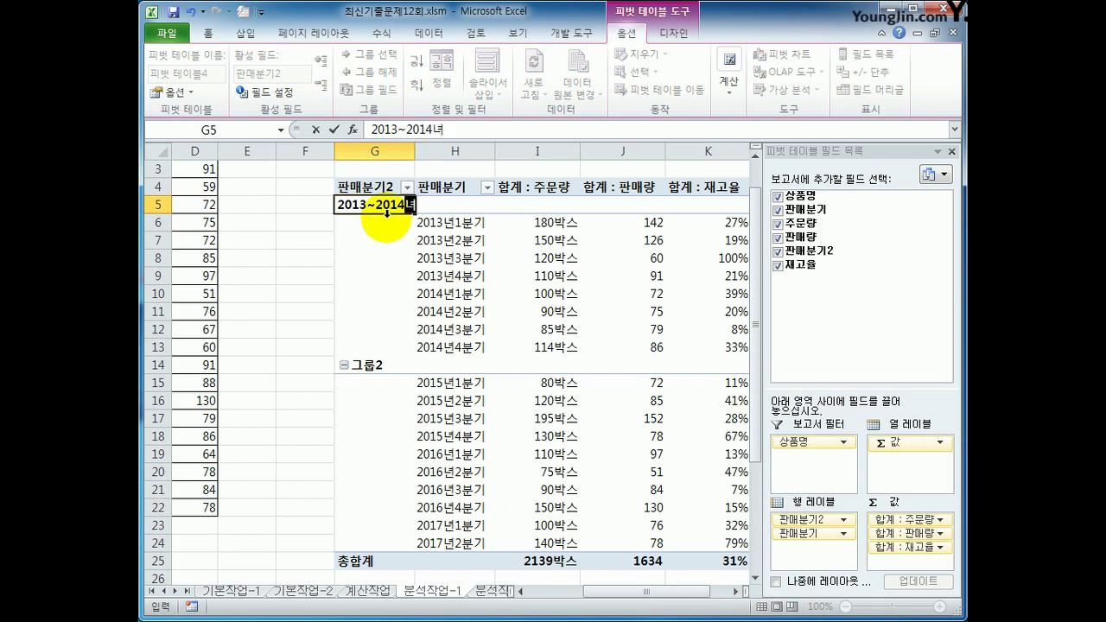
pyautogui.press('Return')
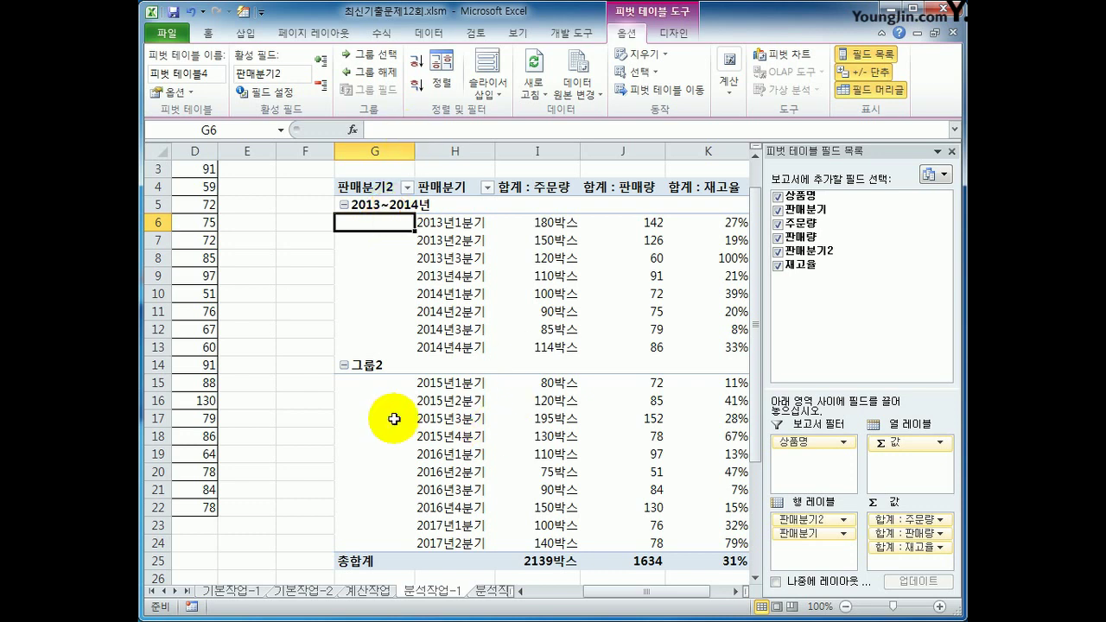
# Rename 그룹2, entering 2013년~2017년 with a typo in the starting year
pyautogui.click(385, 365)
pyautogui.write('201')
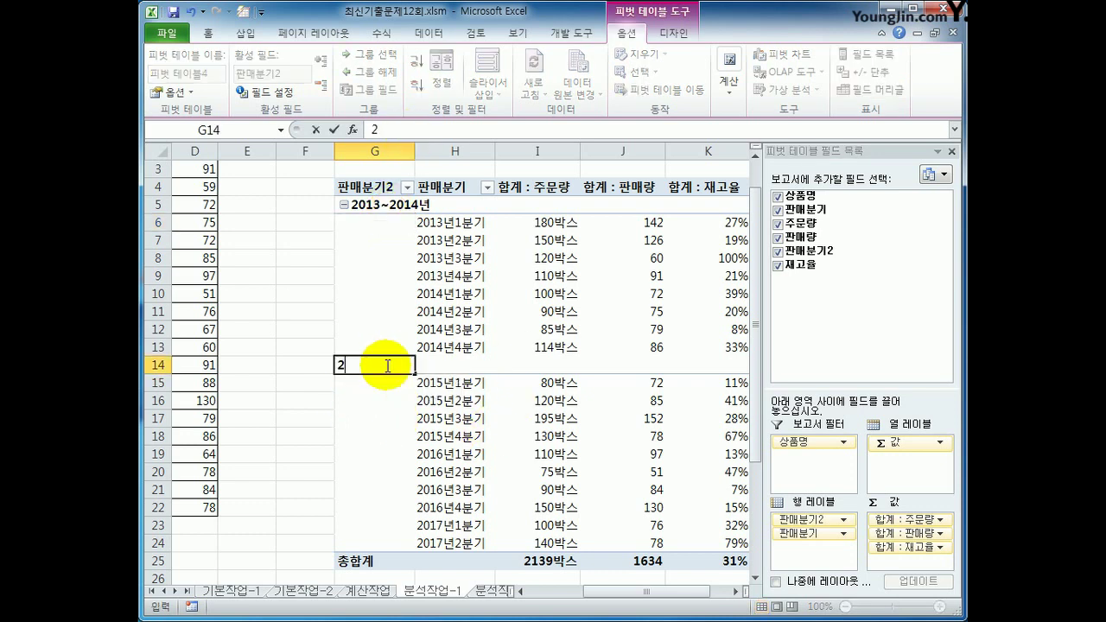
pyautogui.write('3')
pyautogui.write('~')
pyautogui.press('BackSpace')
pyautogui.write('sus')
pyautogui.press('BackSpace')
pyautogui.press('BackSpace')
pyautogui.press('BackSpace')
pyautogui.write('년')
pyautogui.write('~2017')
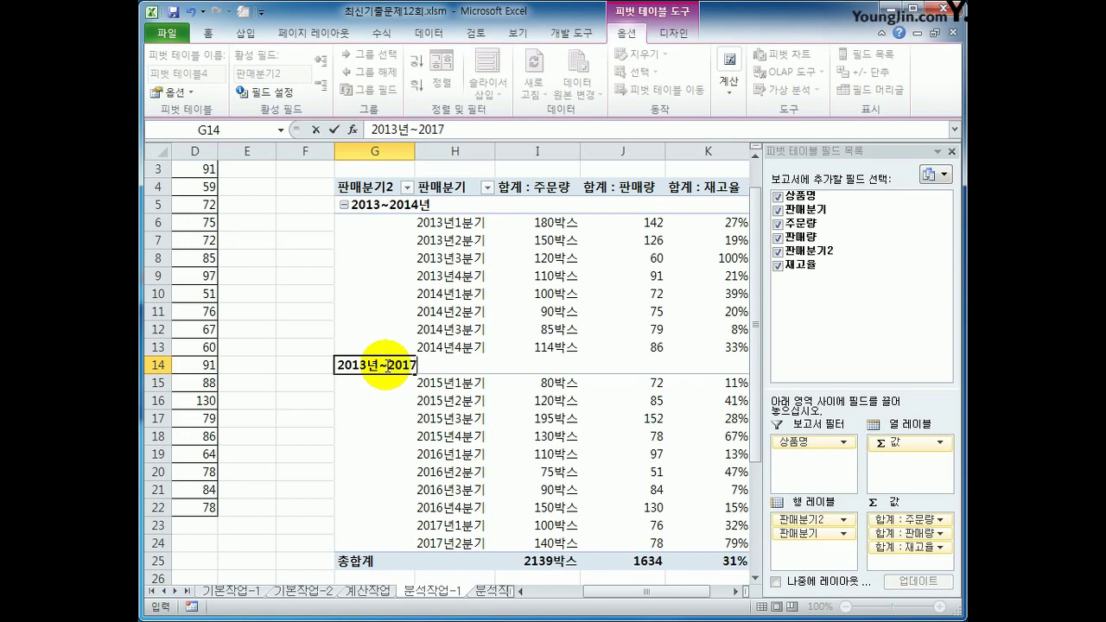
pyautogui.write('년')
pyautogui.press('Return')
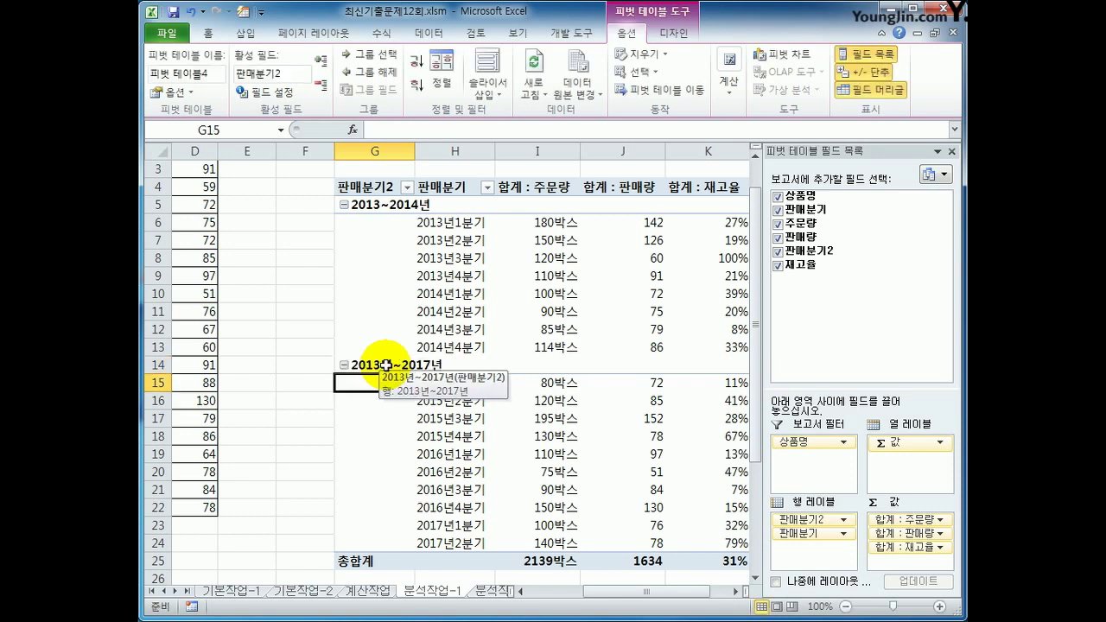
# Correct the second group's name to 2015년~2017년 in the formula bar
pyautogui.click(385, 365)
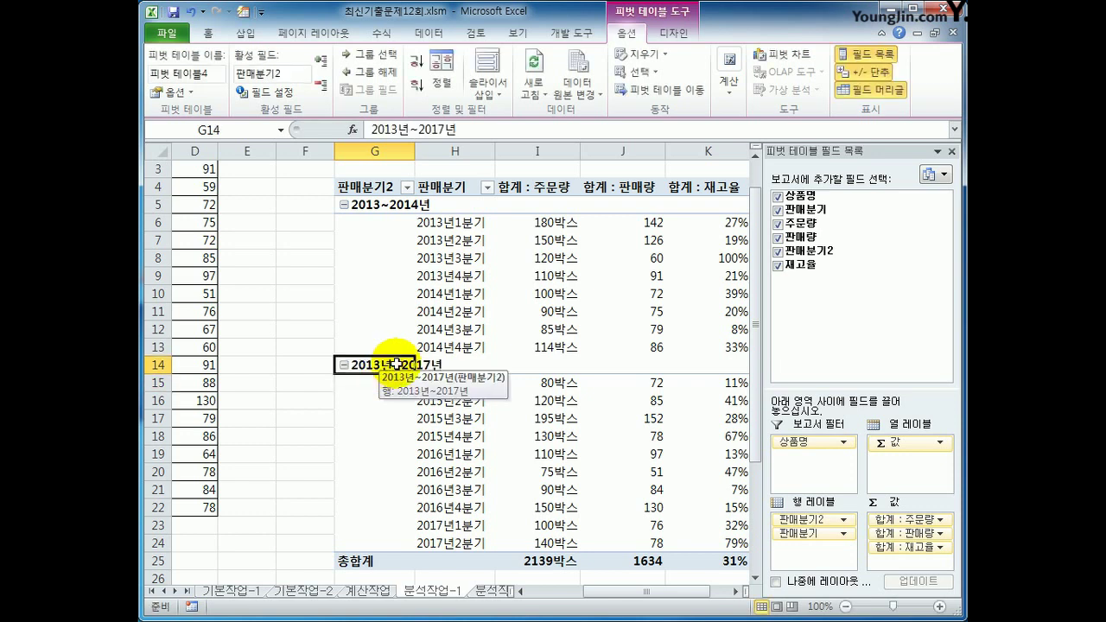
pyautogui.click(393, 130)
pyautogui.click(394, 129)
pyautogui.press('BackSpace')
pyautogui.write('5')
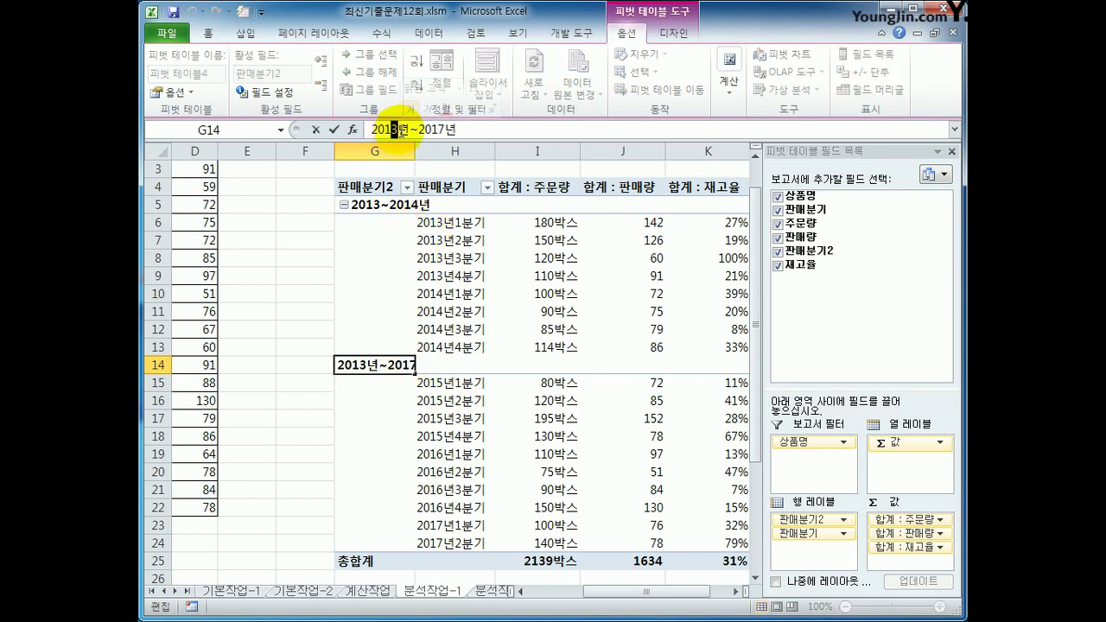
pyautogui.click(370, 411)
pyautogui.click(377, 366)
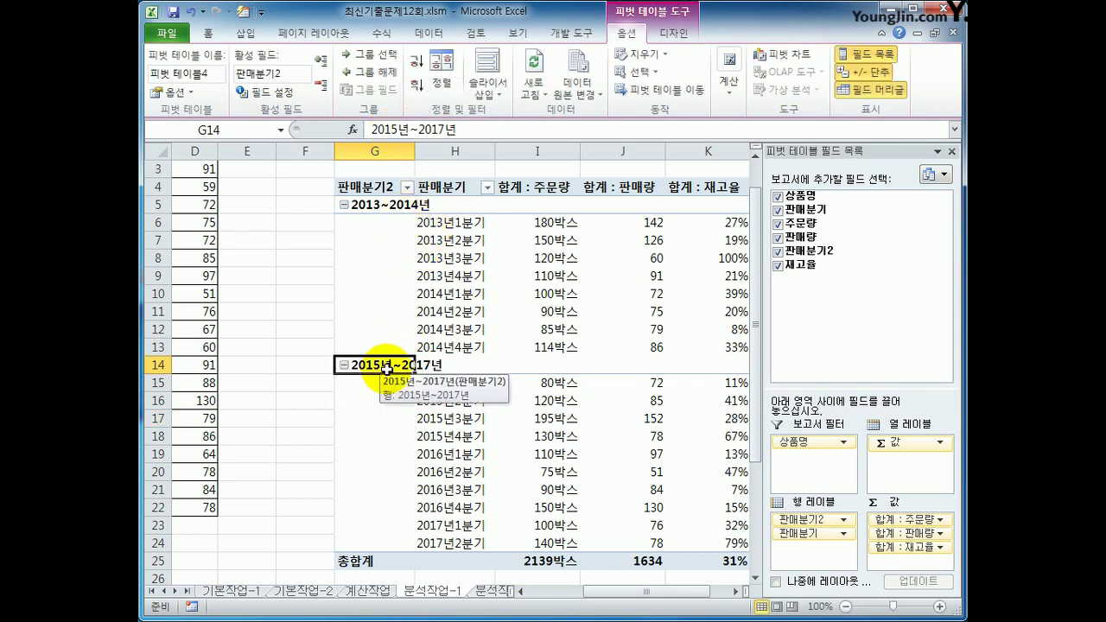
pyautogui.keyDown('ctrl'); pyautogui.click(373, 205); pyautogui.keyUp('ctrl')
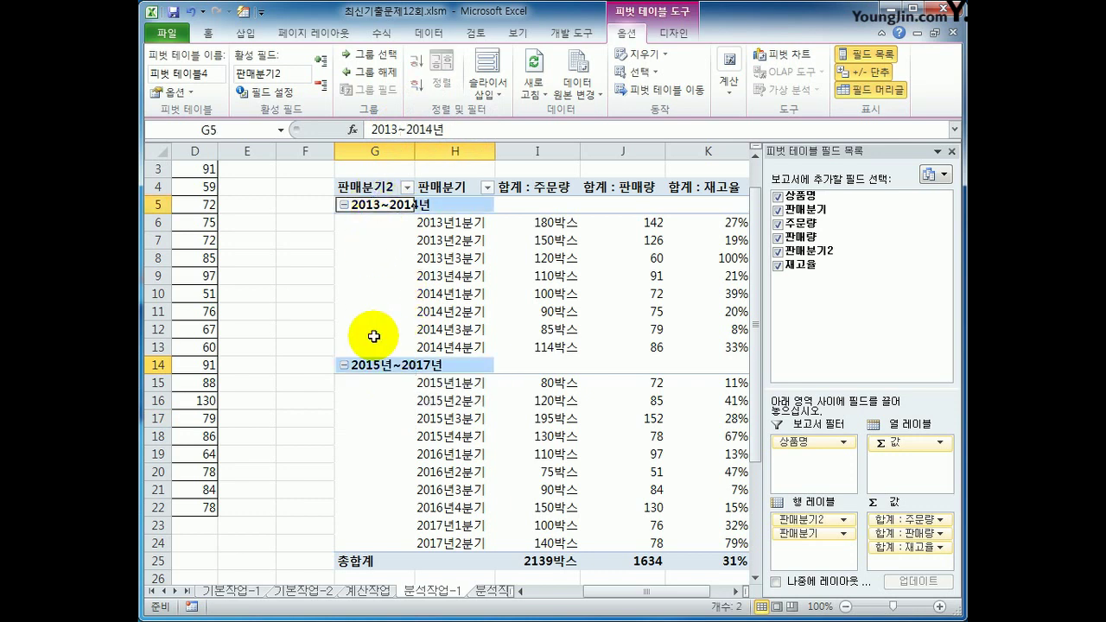
pyautogui.click(367, 364)
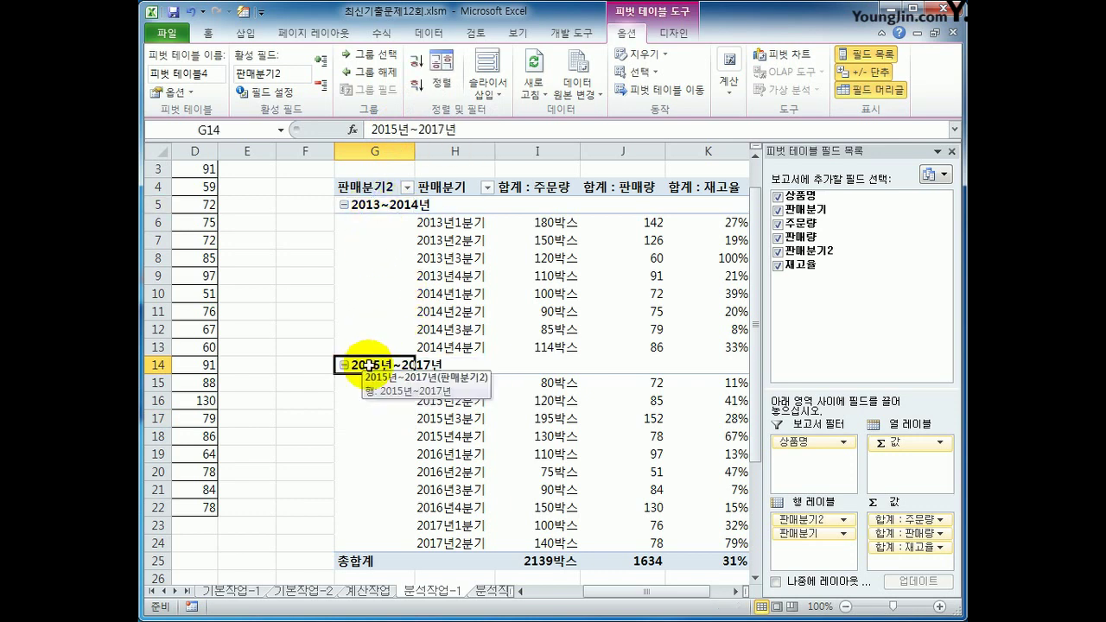
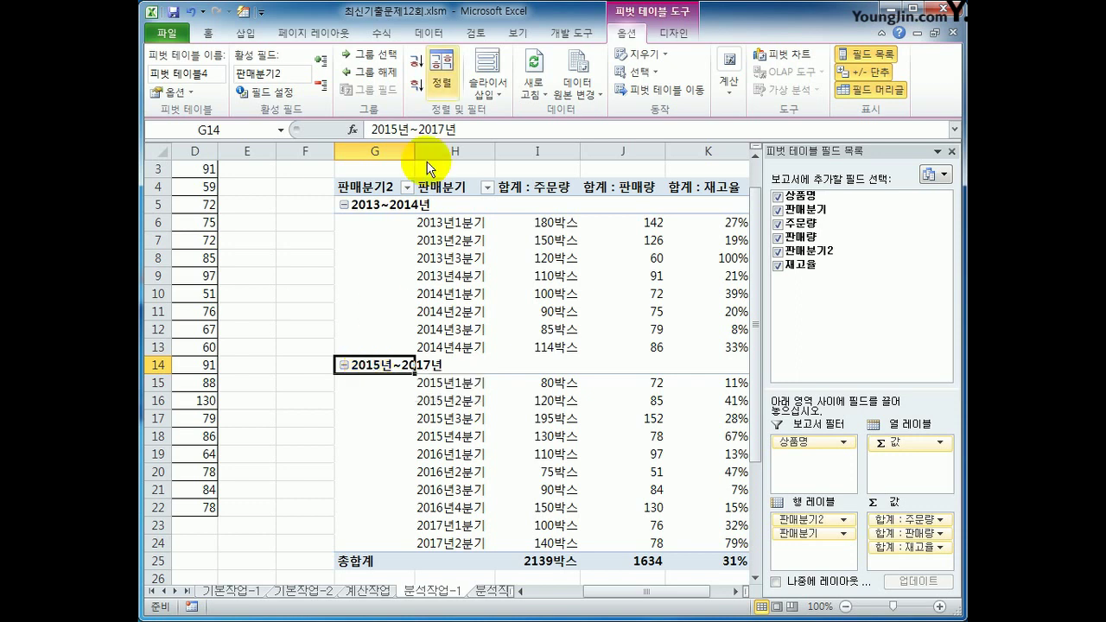
# Place the pivot table subtotals at the top of each group, then go to the 분석작업-2 sheet
pyautogui.click(664, 34)
pyautogui.click(164, 87)
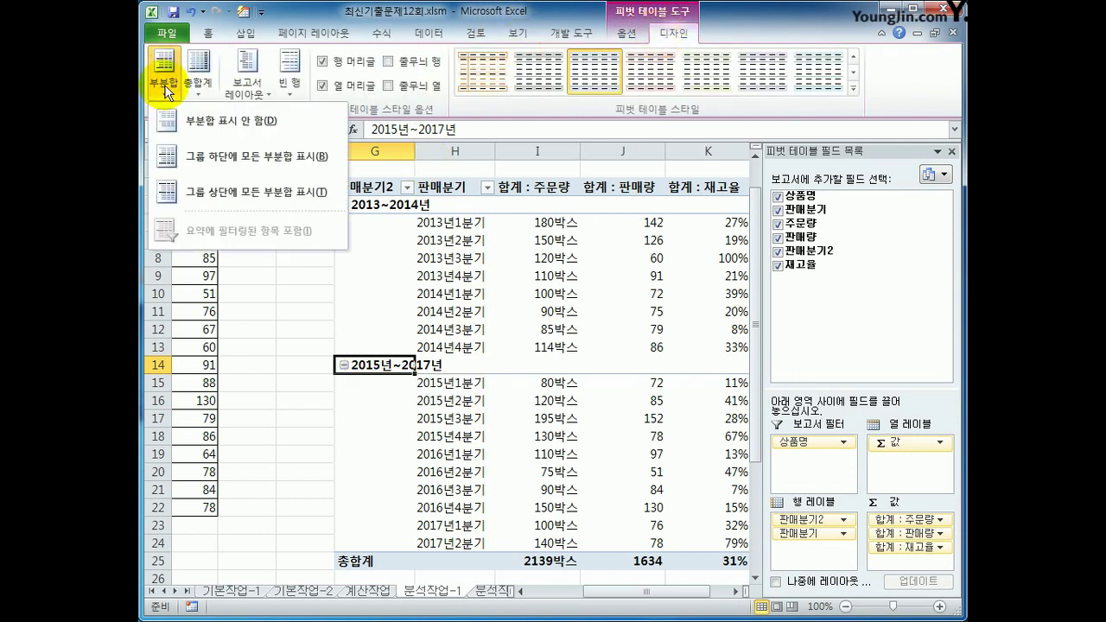
pyautogui.click(222, 166)
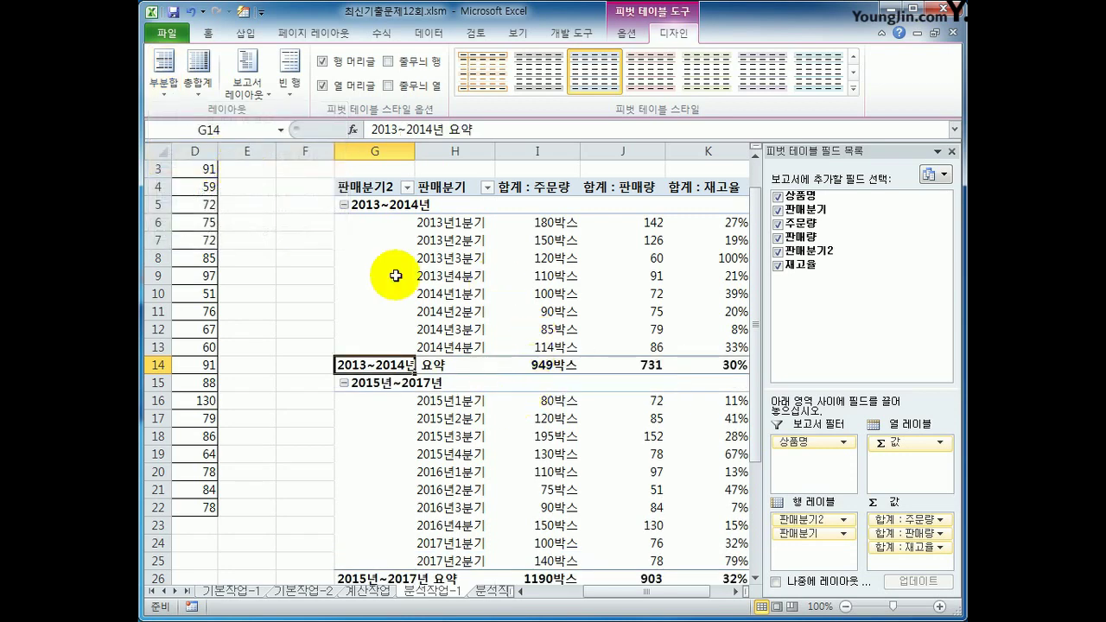
pyautogui.click(164, 77)
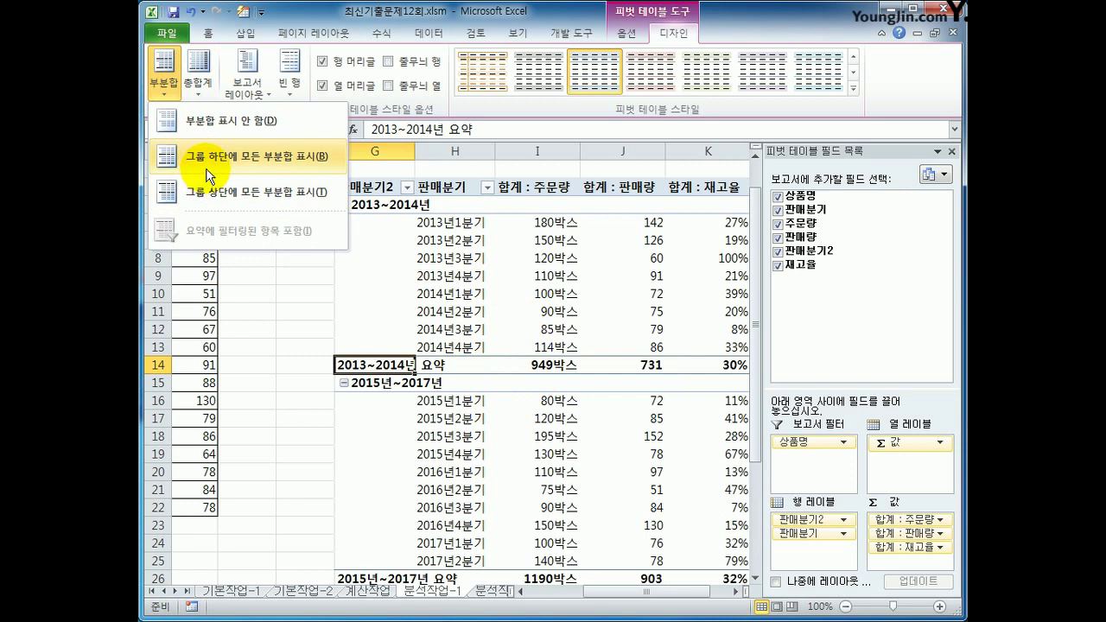
pyautogui.click(229, 200)
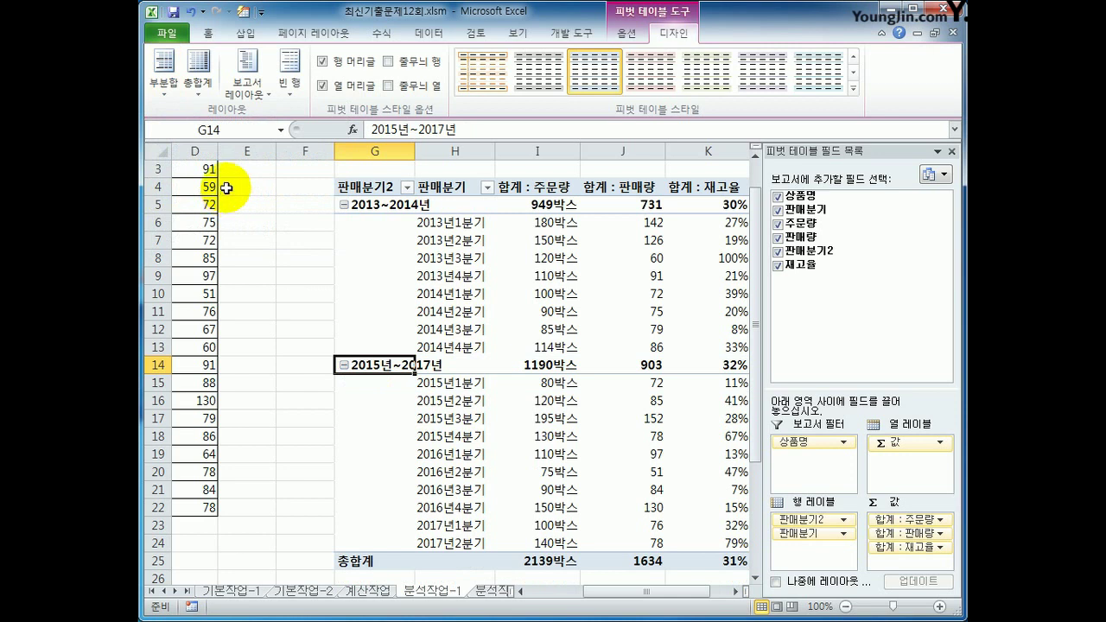
pyautogui.click(156, 81)
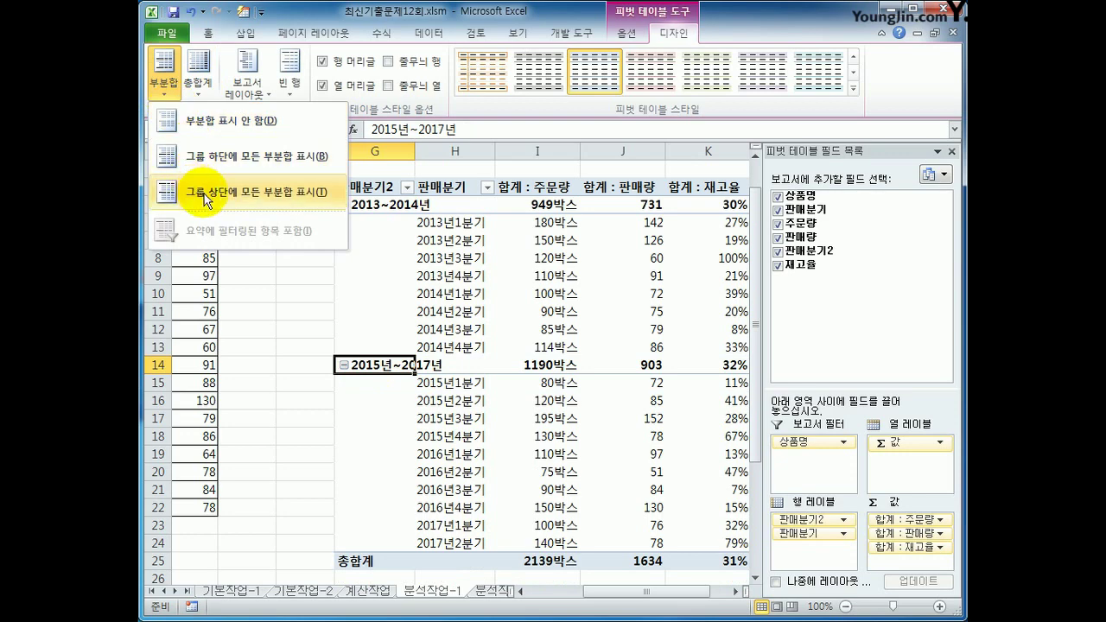
pyautogui.click(205, 194)
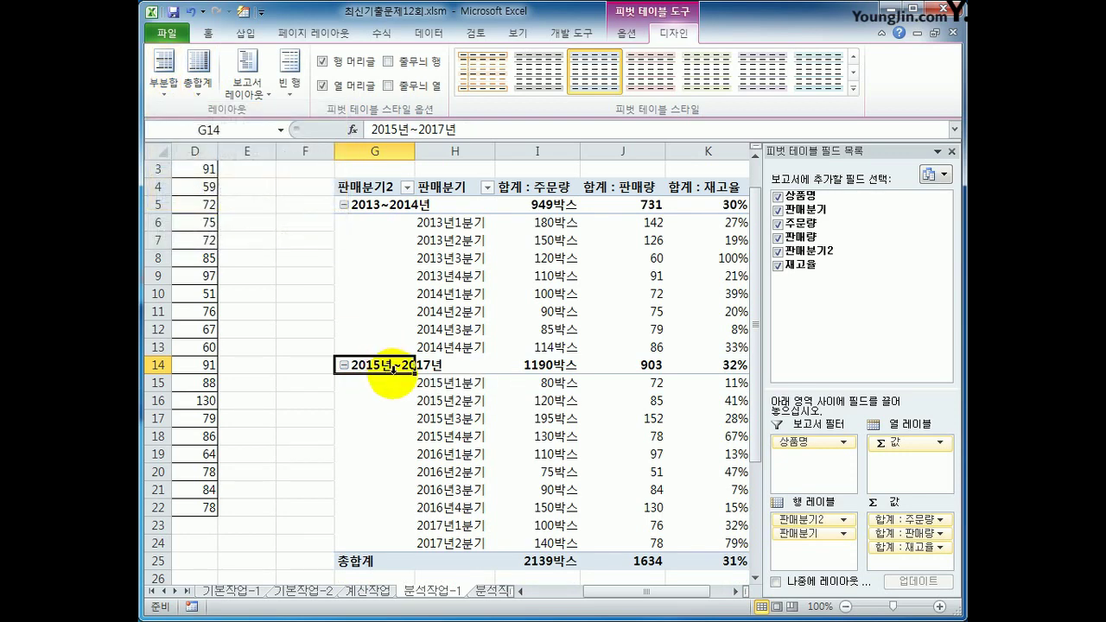
pyautogui.click(495, 592)
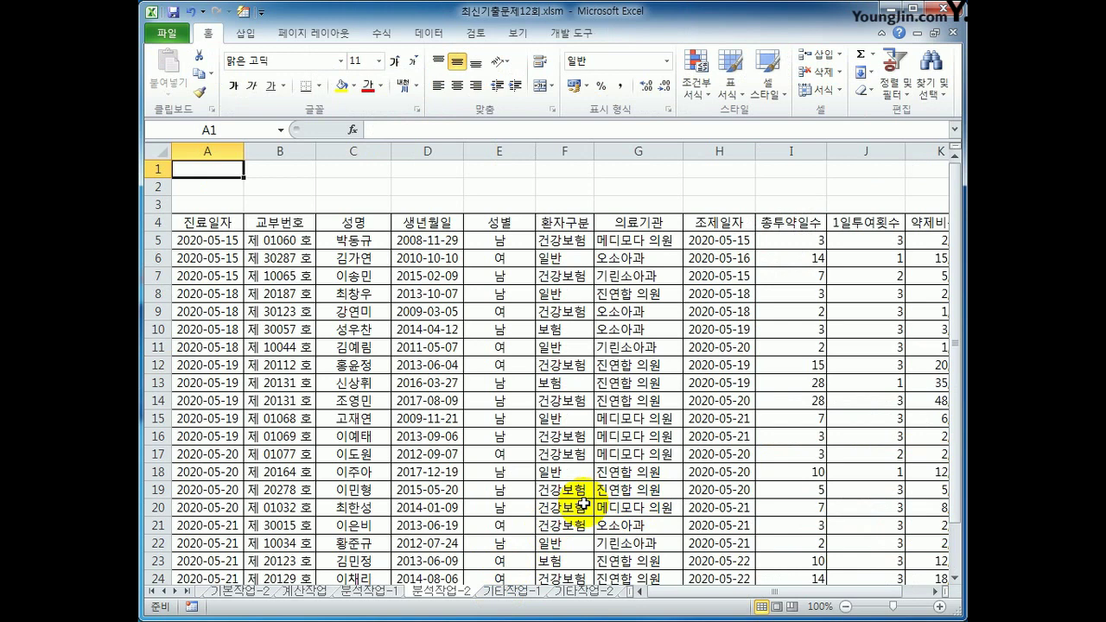
# Start recording a new macro from the Developer tab
pyautogui.click(568, 37)
pyautogui.click(259, 59)
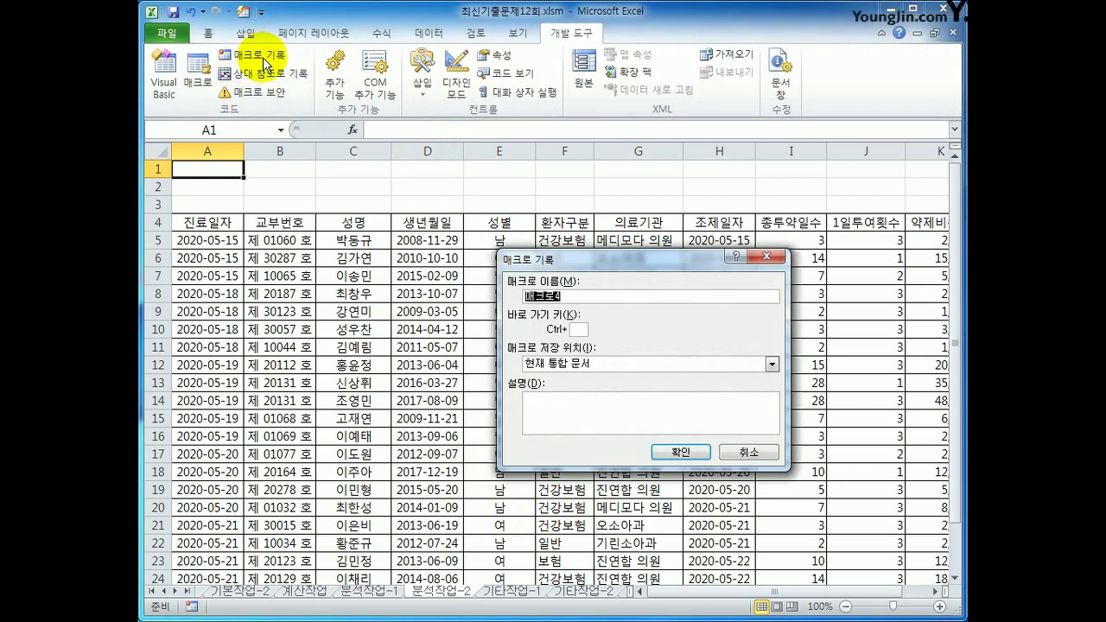
pyautogui.write('평균')
pyautogui.press('Return')
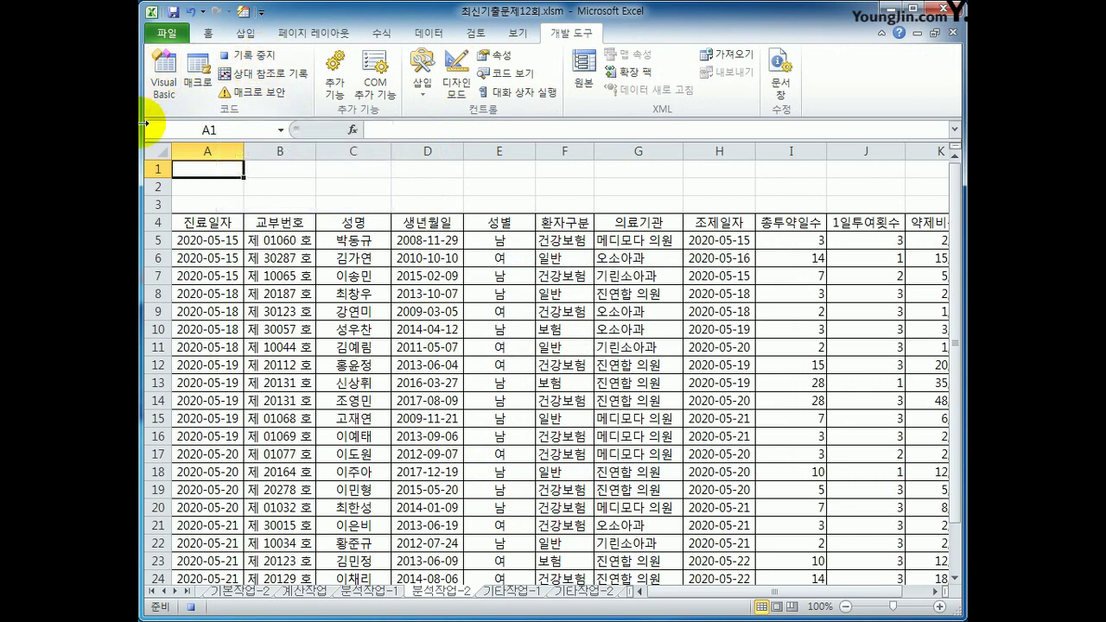
# Turn on filters for the table headers and sort 약제비종액 from largest to smallest
pyautogui.click(330, 223)
pyautogui.click(421, 49)
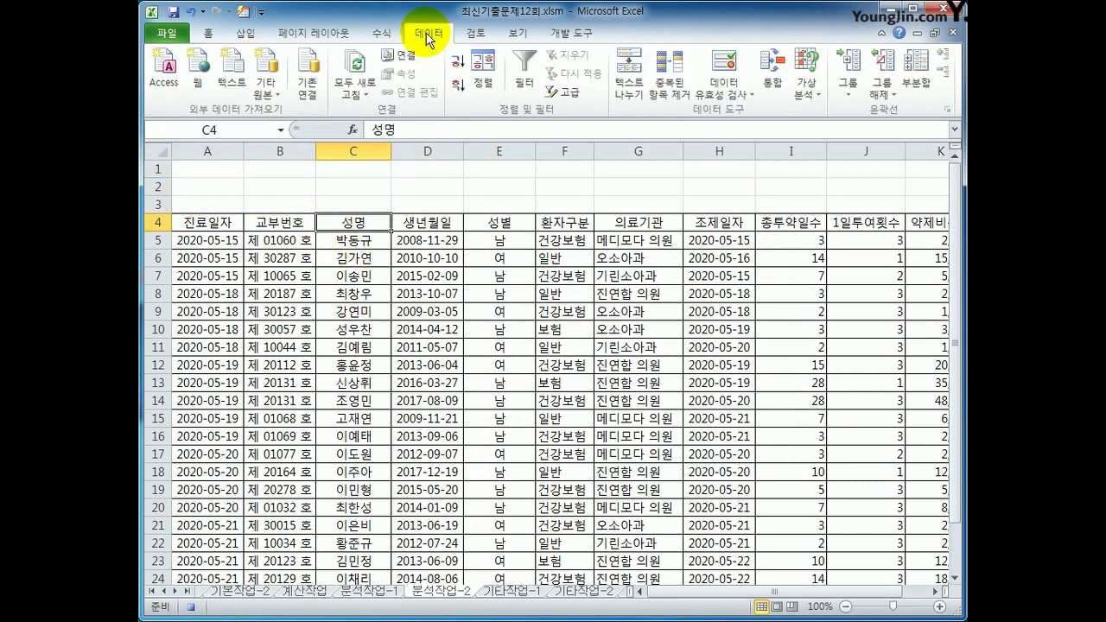
pyautogui.click(523, 73)
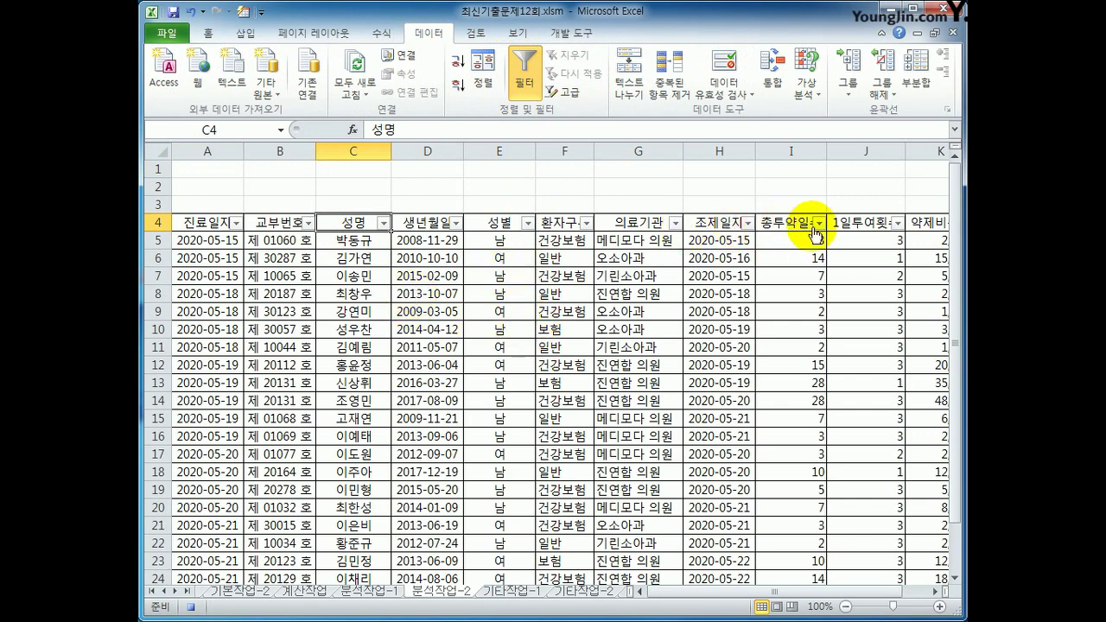
pyautogui.click(934, 592)
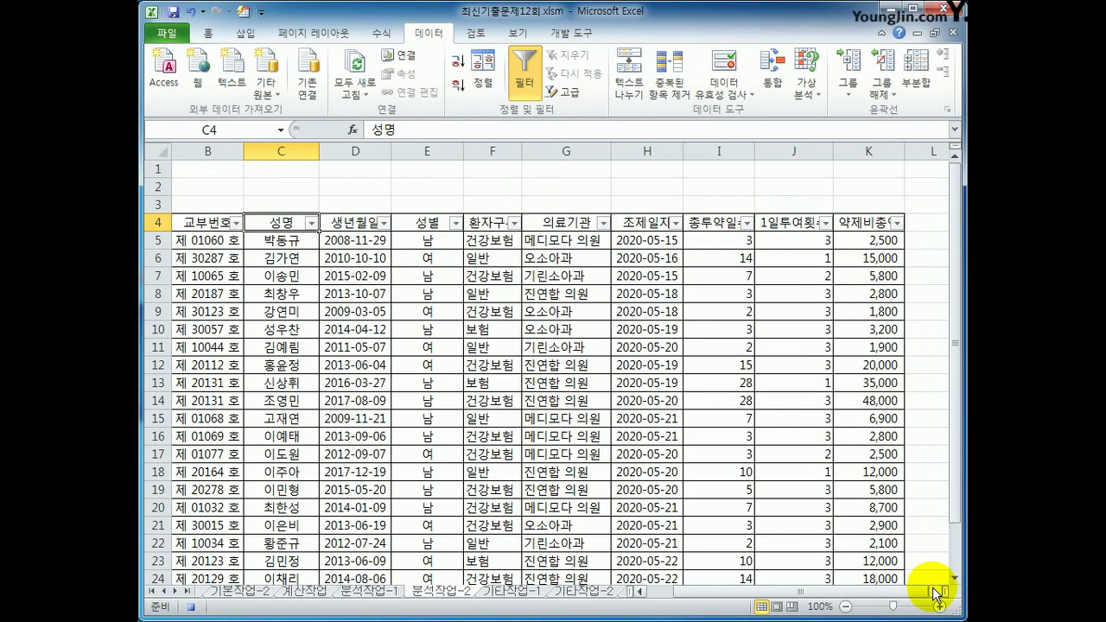
pyautogui.click(717, 222)
pyautogui.click(877, 225)
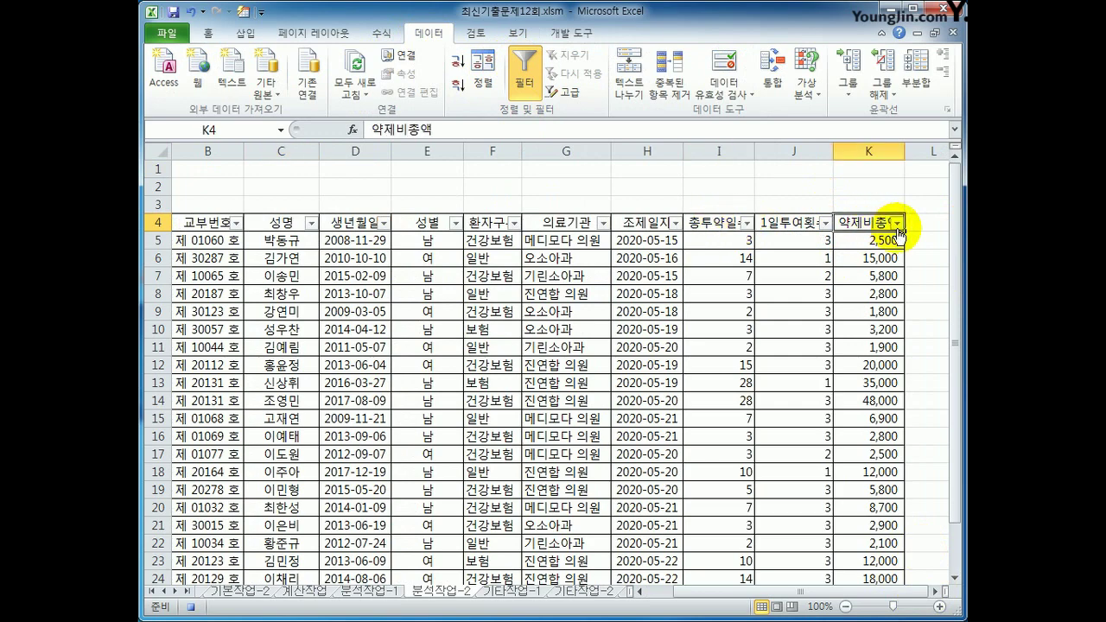
pyautogui.click(898, 224)
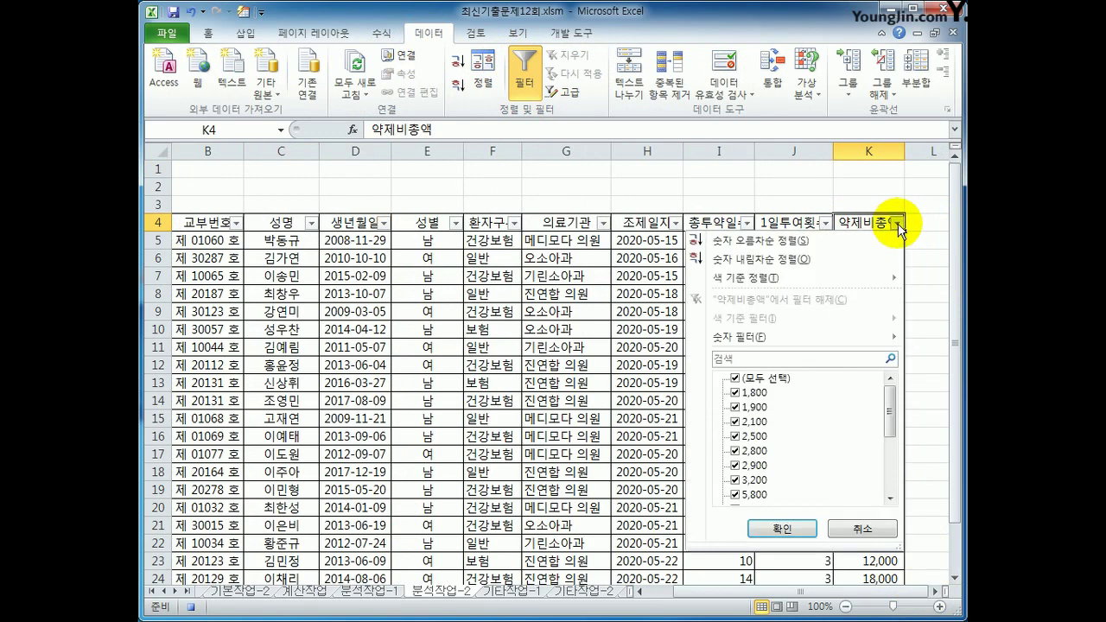
pyautogui.click(845, 261)
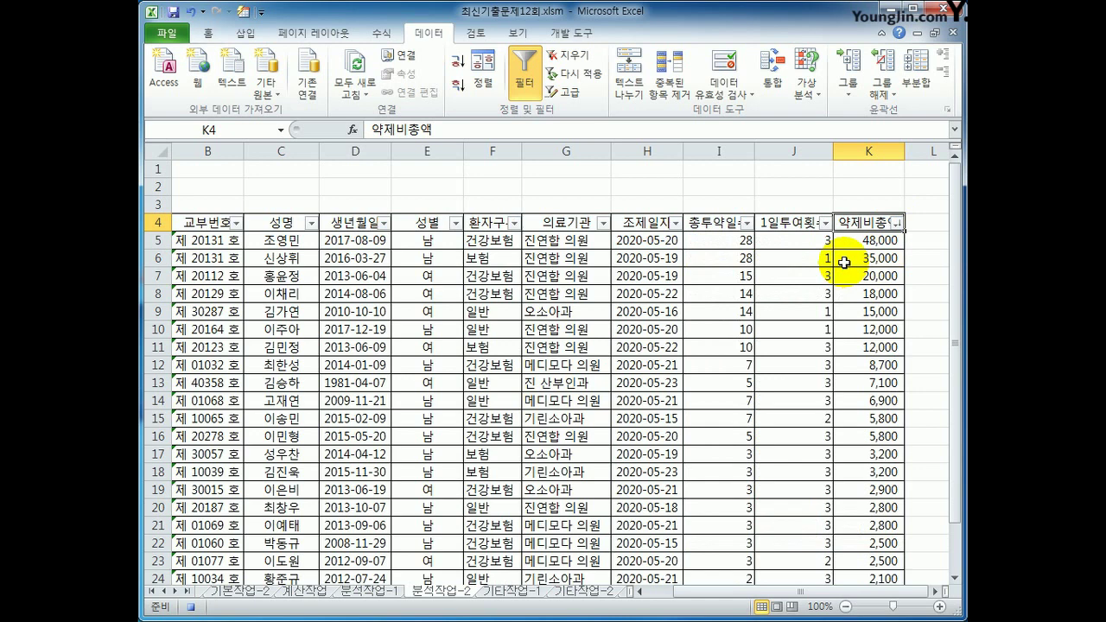
# Filter the 환자구분 column to show only 건강보험 patients
pyautogui.click(515, 223)
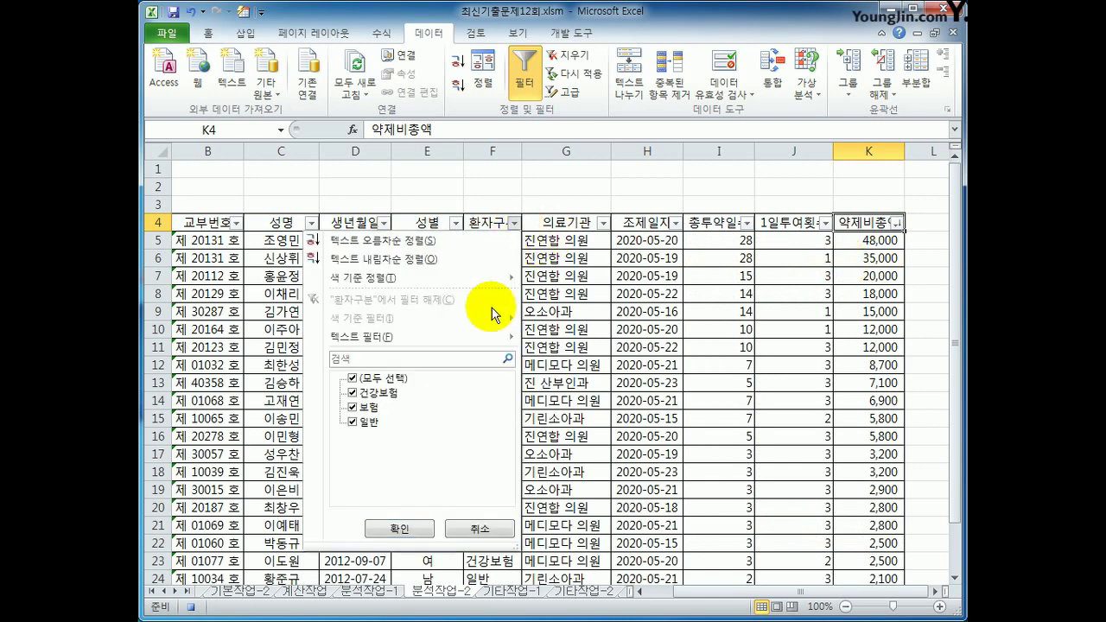
pyautogui.click(387, 377)
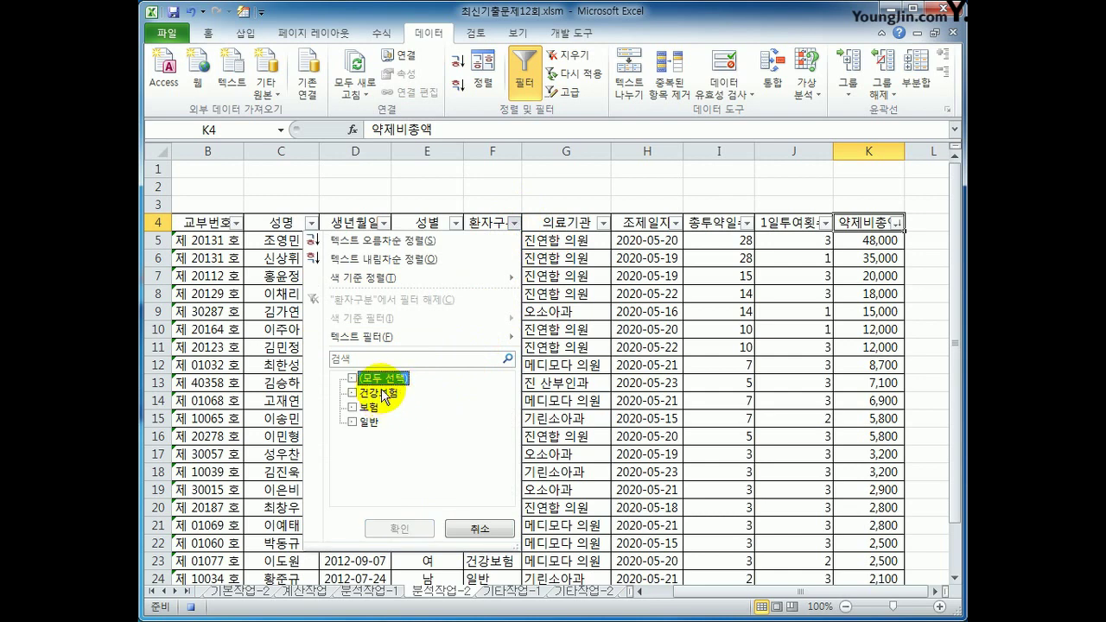
pyautogui.click(384, 395)
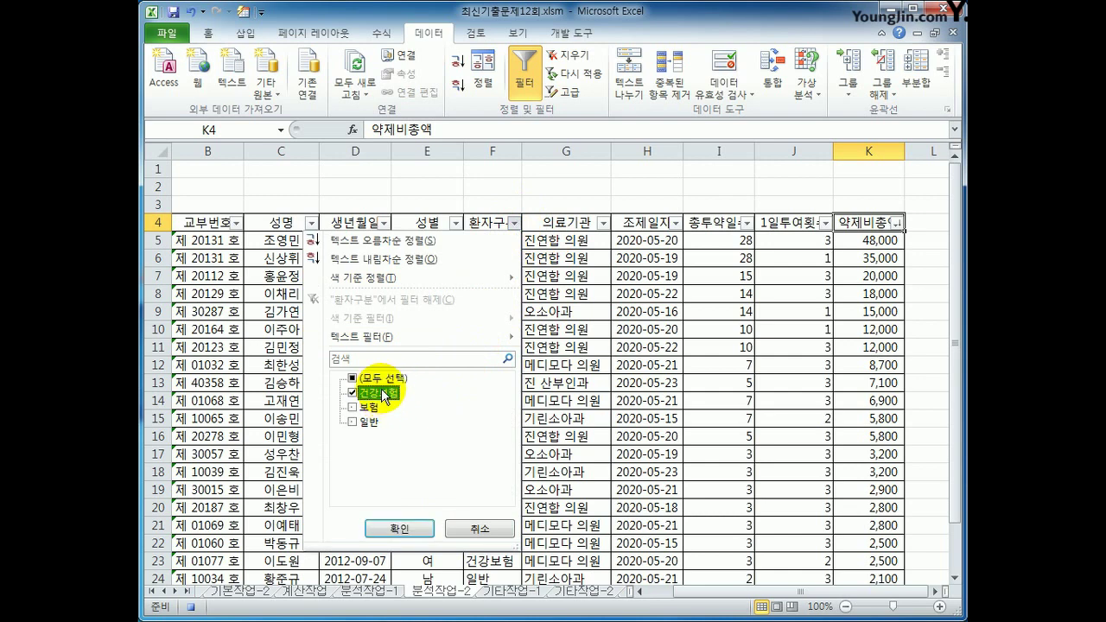
pyautogui.click(380, 530)
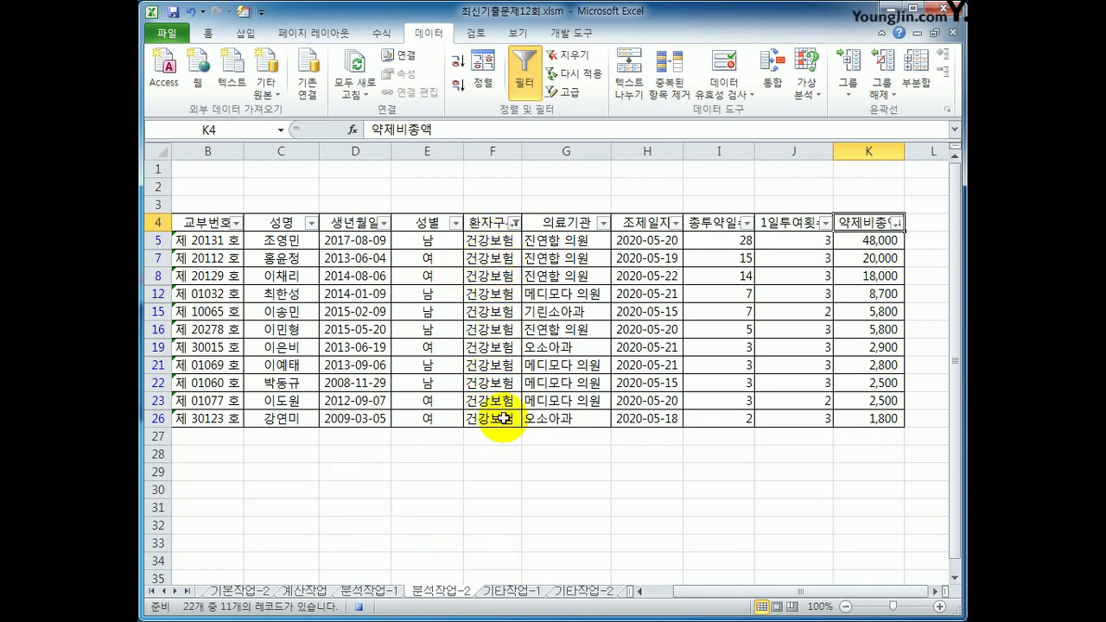
pyautogui.click(504, 418)
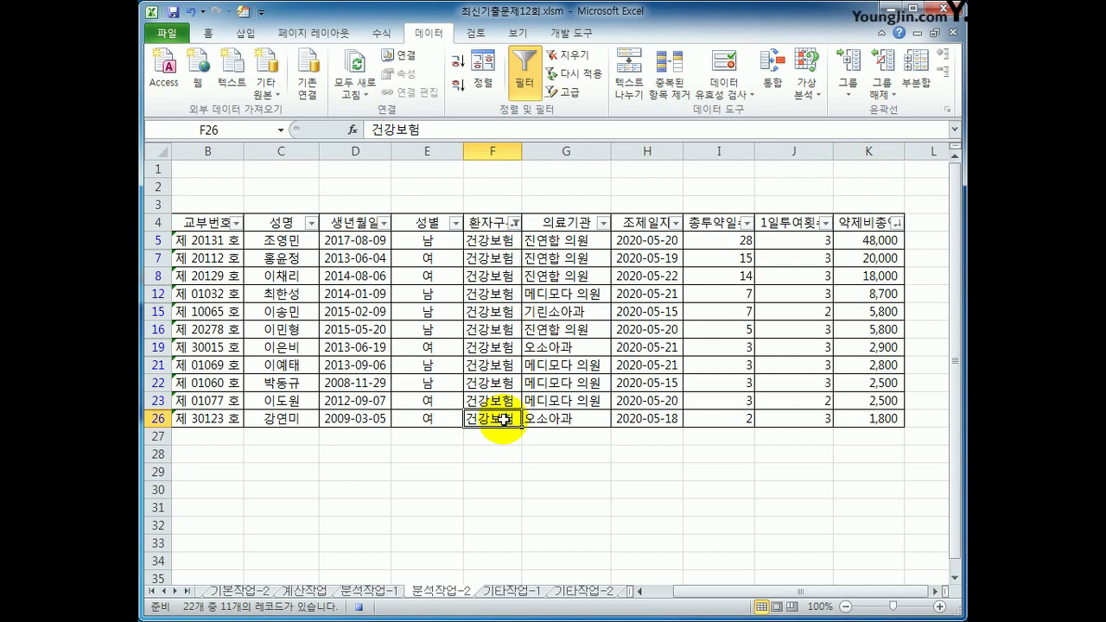
# Add a form button over I1:J2 assigned to the 필터 macro, captioned 필터 실행
pyautogui.click(558, 37)
pyautogui.click(543, 519)
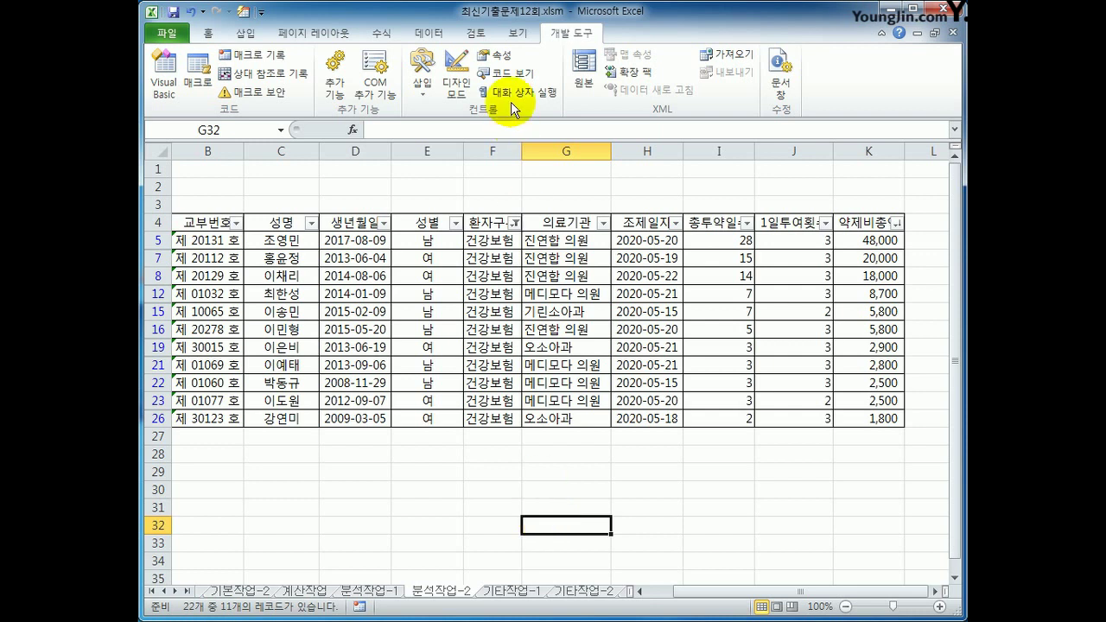
pyautogui.click(421, 83)
pyautogui.click(417, 125)
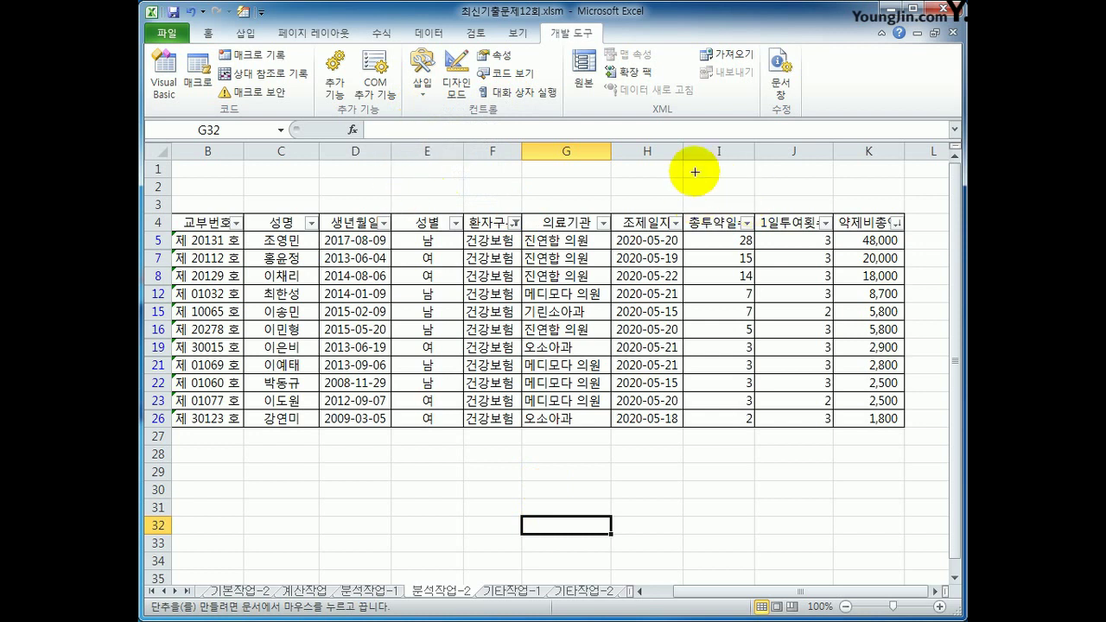
pyautogui.moveTo(683, 161); pyautogui.dragTo(828, 189)
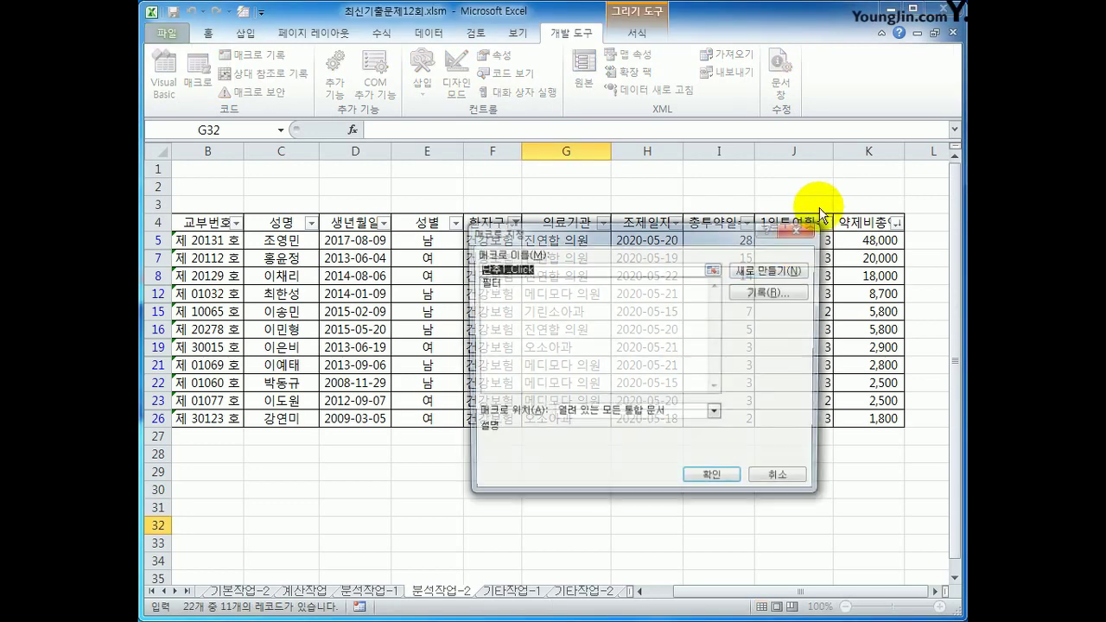
pyautogui.click(513, 282)
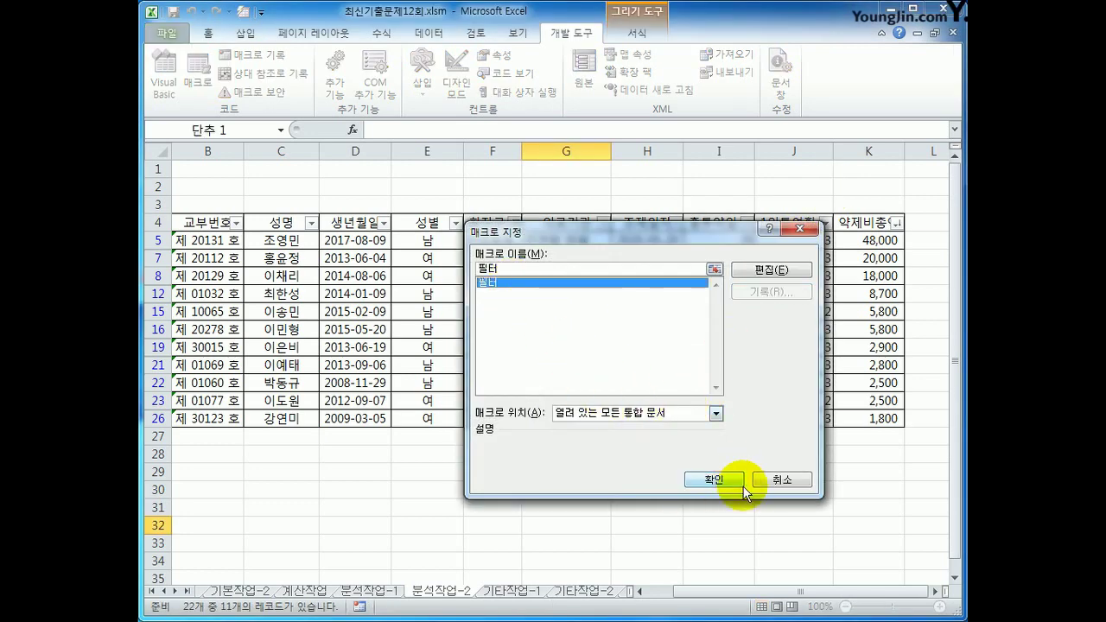
pyautogui.click(713, 480)
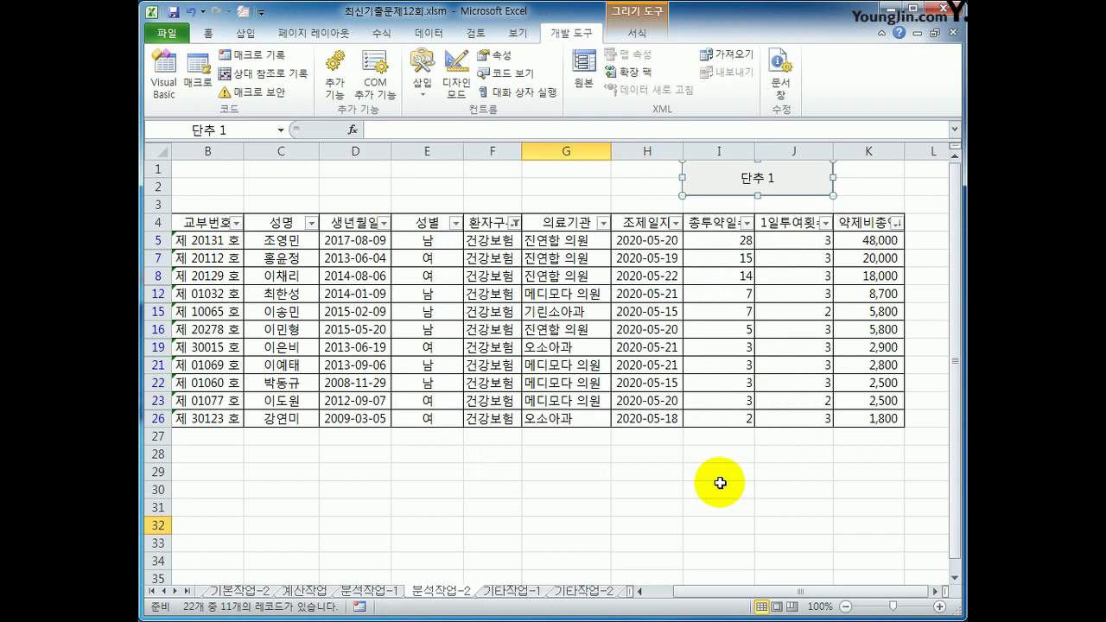
pyautogui.write('필터 실행')
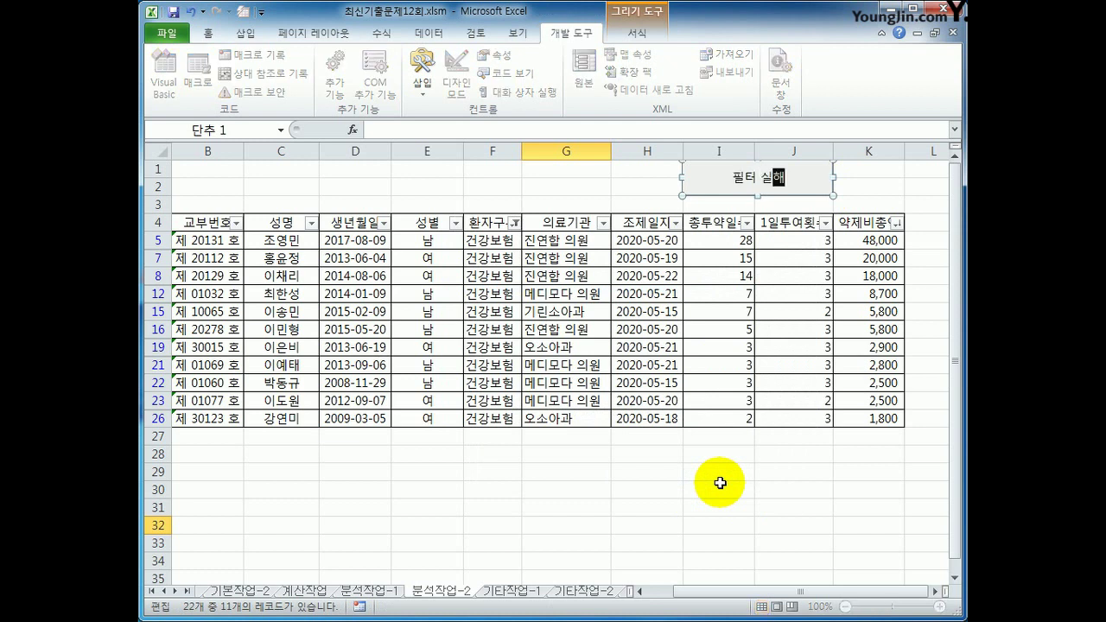
pyautogui.click(720, 483)
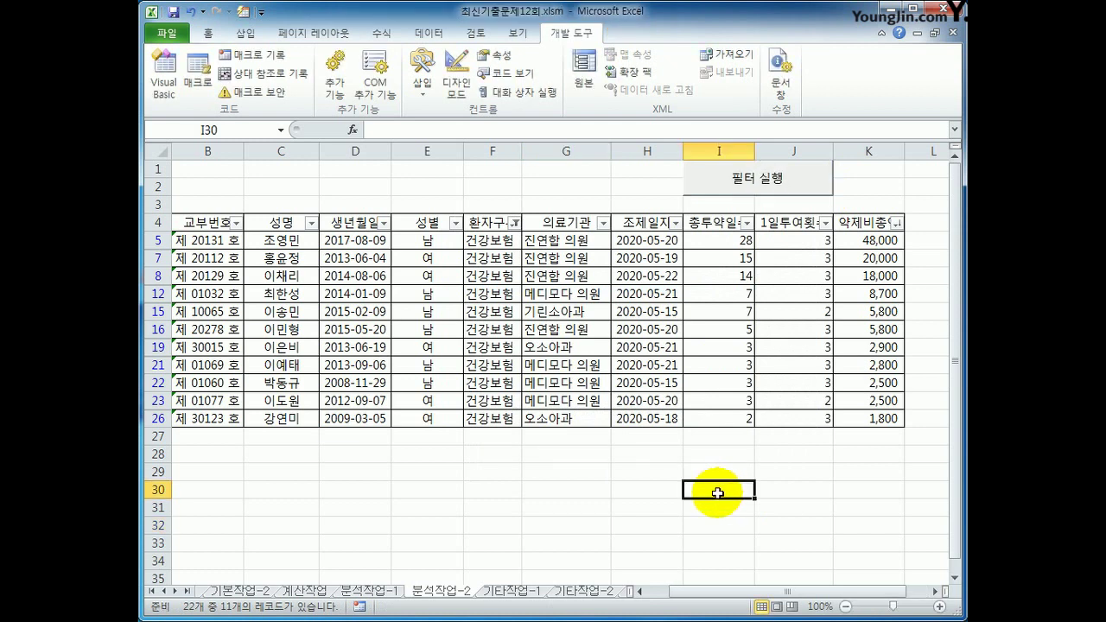
# Clear the filter, test the 필터 실행 button, and move to the 기타작업-1 sheet
pyautogui.click(574, 226)
pyautogui.click(427, 32)
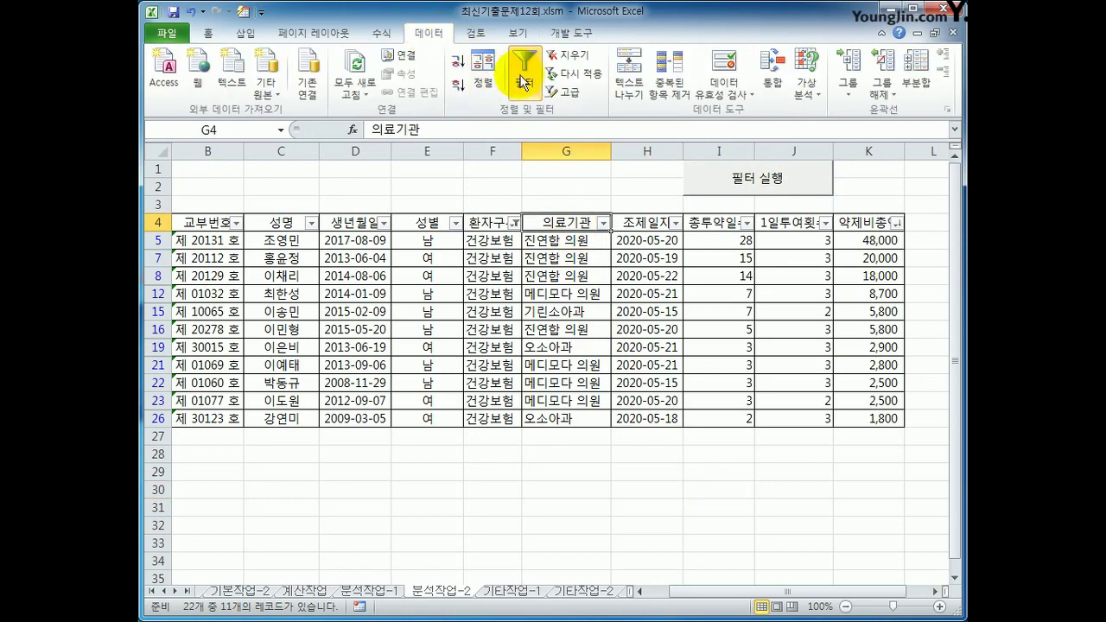
pyautogui.click(523, 68)
pyautogui.click(738, 179)
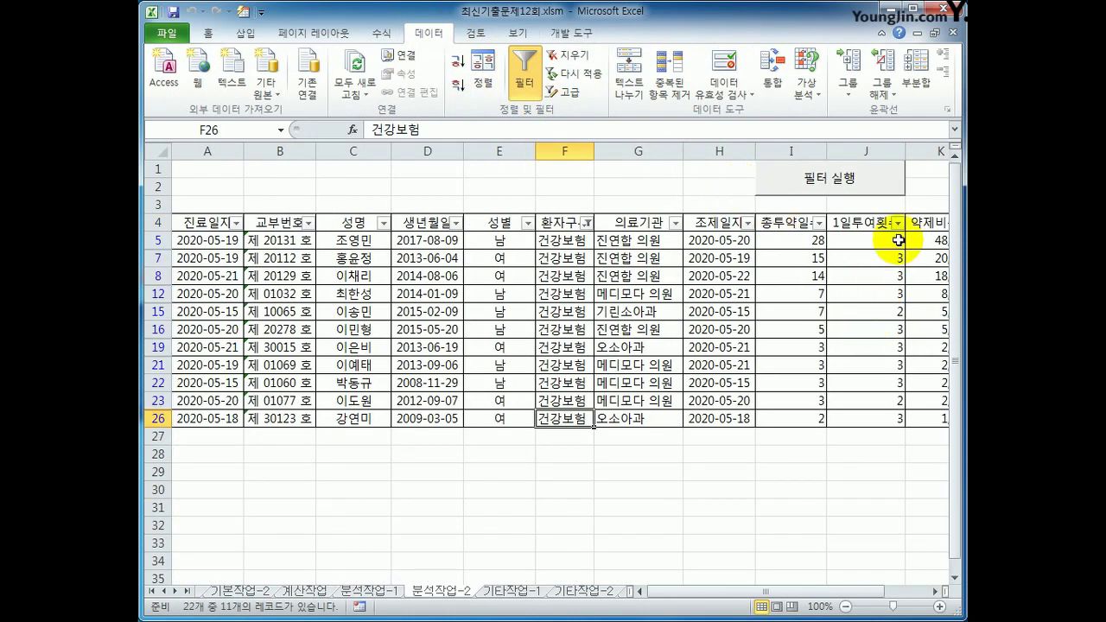
pyautogui.moveTo(815, 592); pyautogui.dragTo(864, 556)
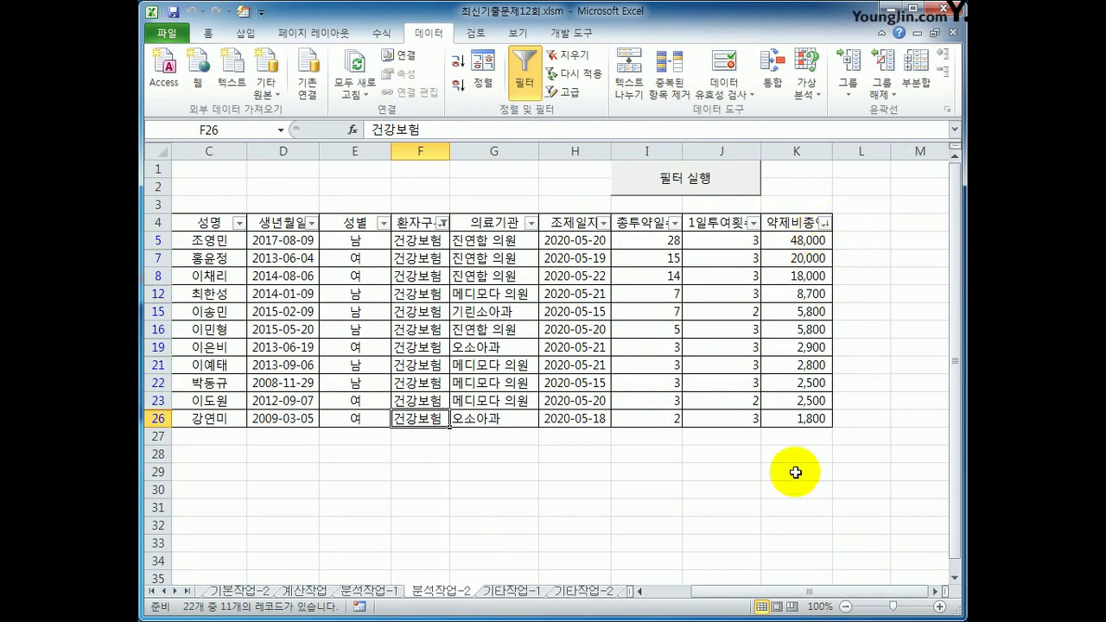
pyautogui.moveTo(781, 575); pyautogui.dragTo(737, 574)
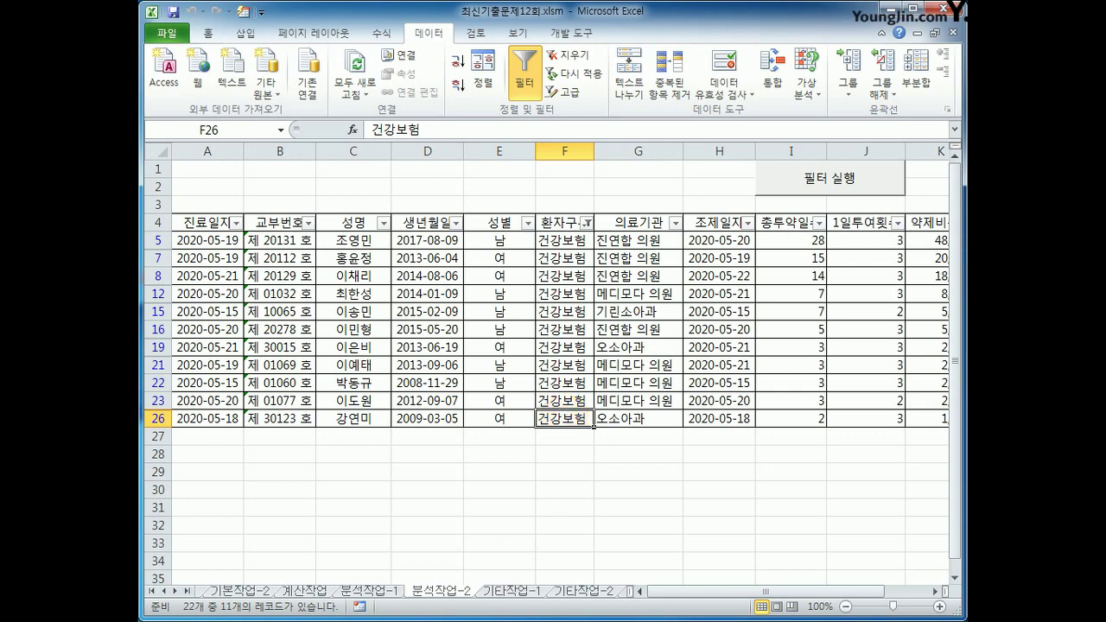
pyautogui.click(498, 593)
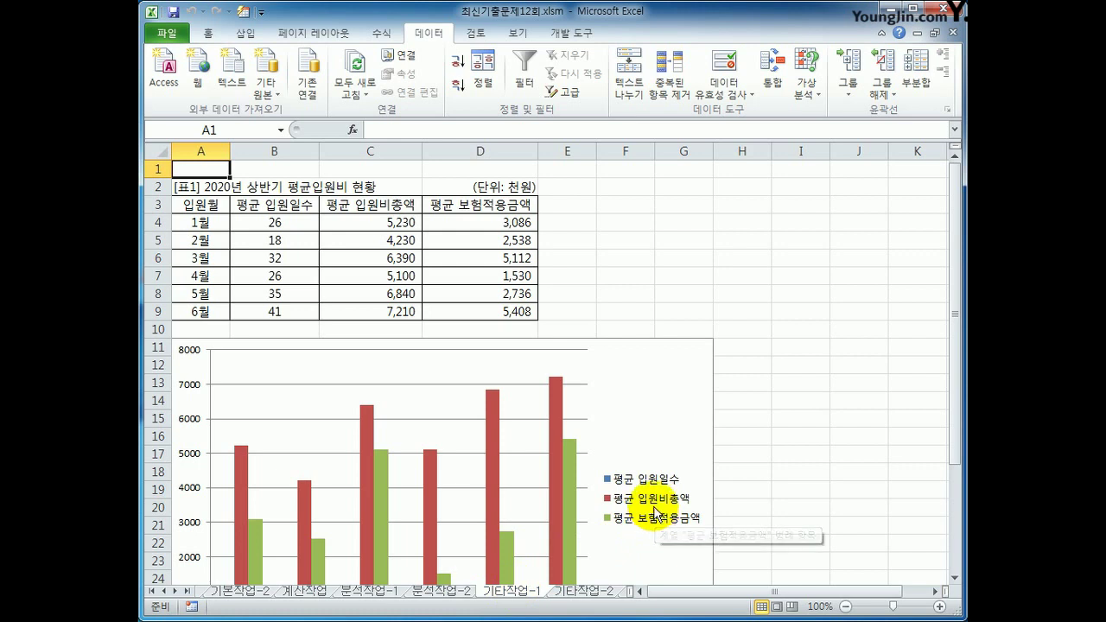
# Change the 평균 입원비총액 series to a line with markers
pyautogui.scroll(-1, 654, 510)
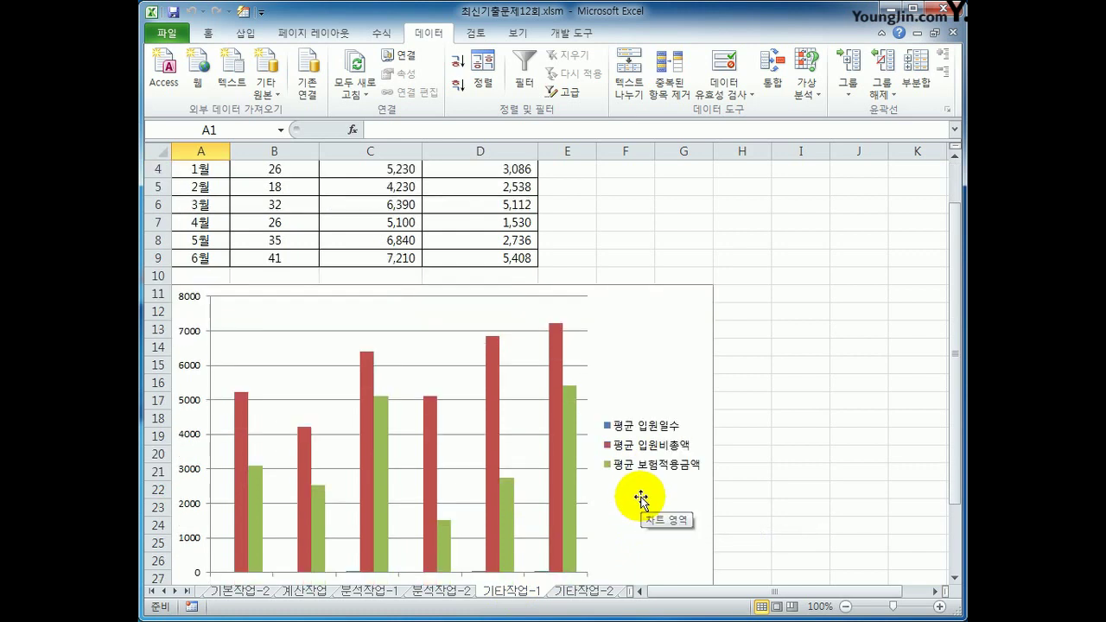
pyautogui.click(553, 399)
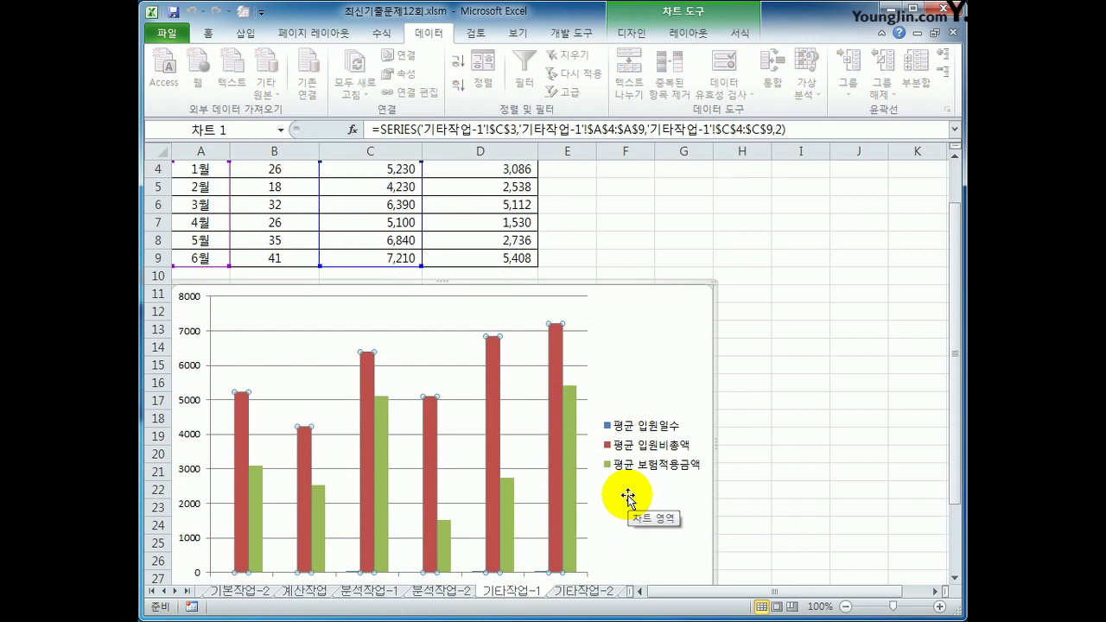
pyautogui.click(574, 471)
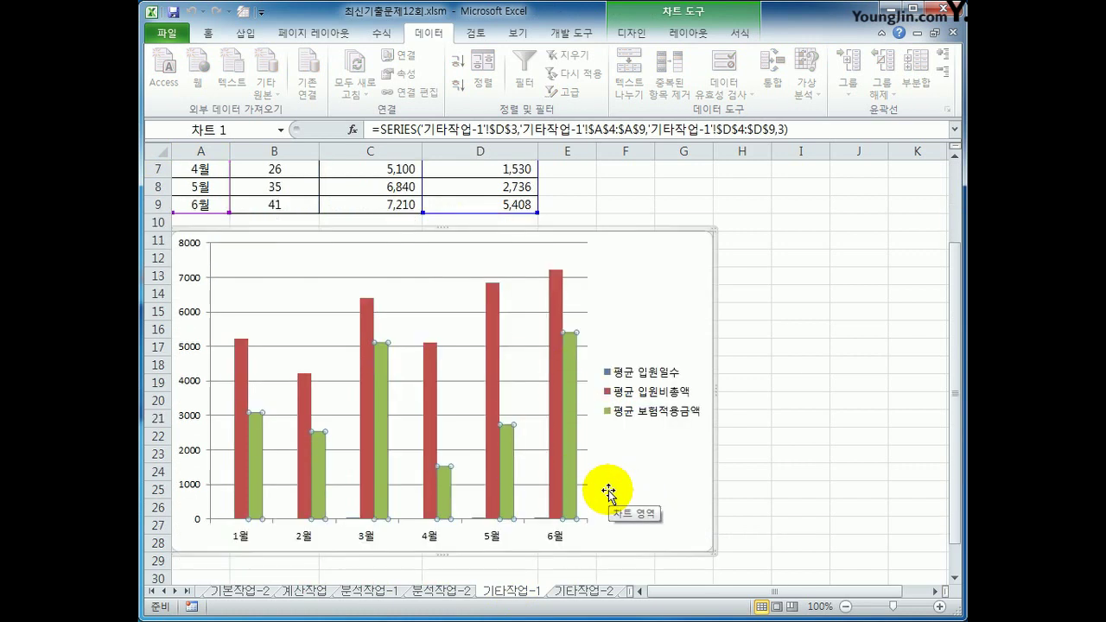
pyautogui.scroll(-1, 608, 491)
pyautogui.click(558, 298)
pyautogui.rightClick(557, 297)
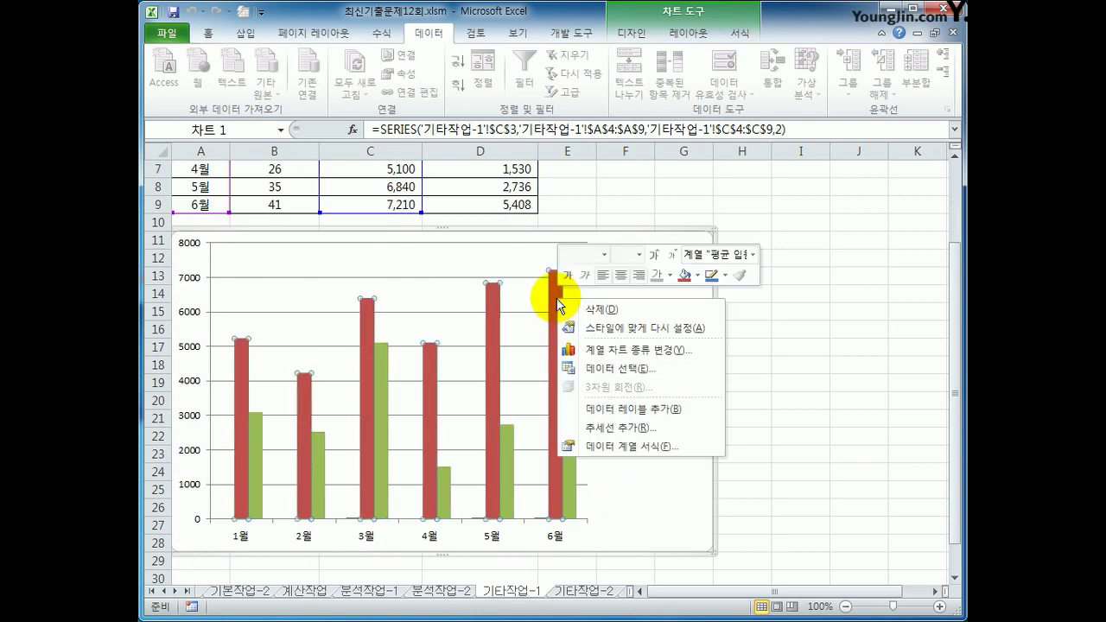
pyautogui.click(683, 350)
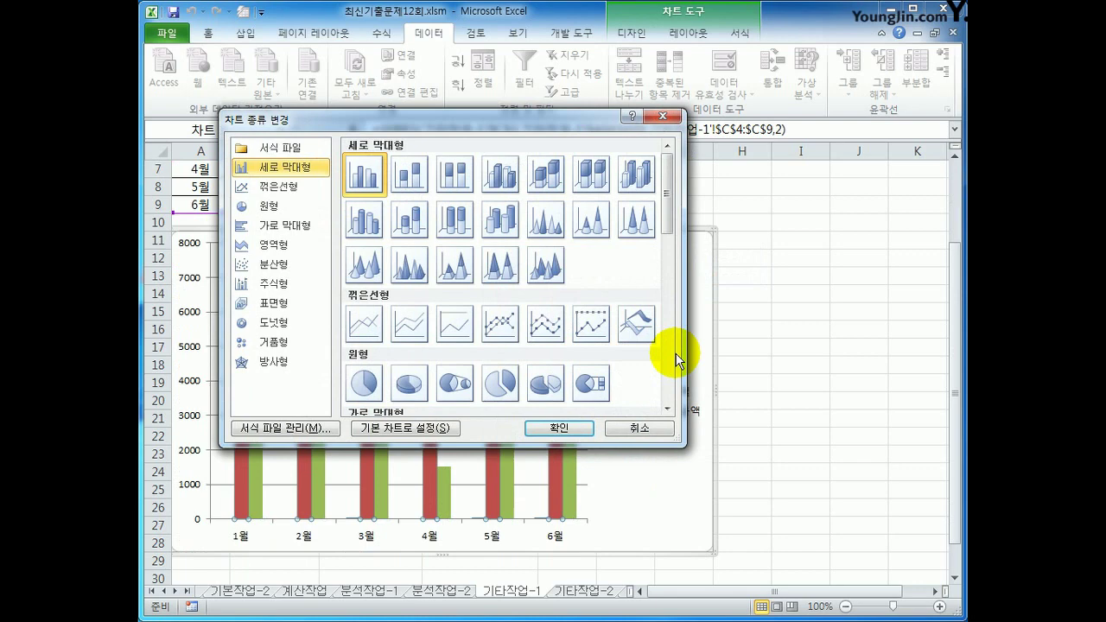
pyautogui.click(501, 328)
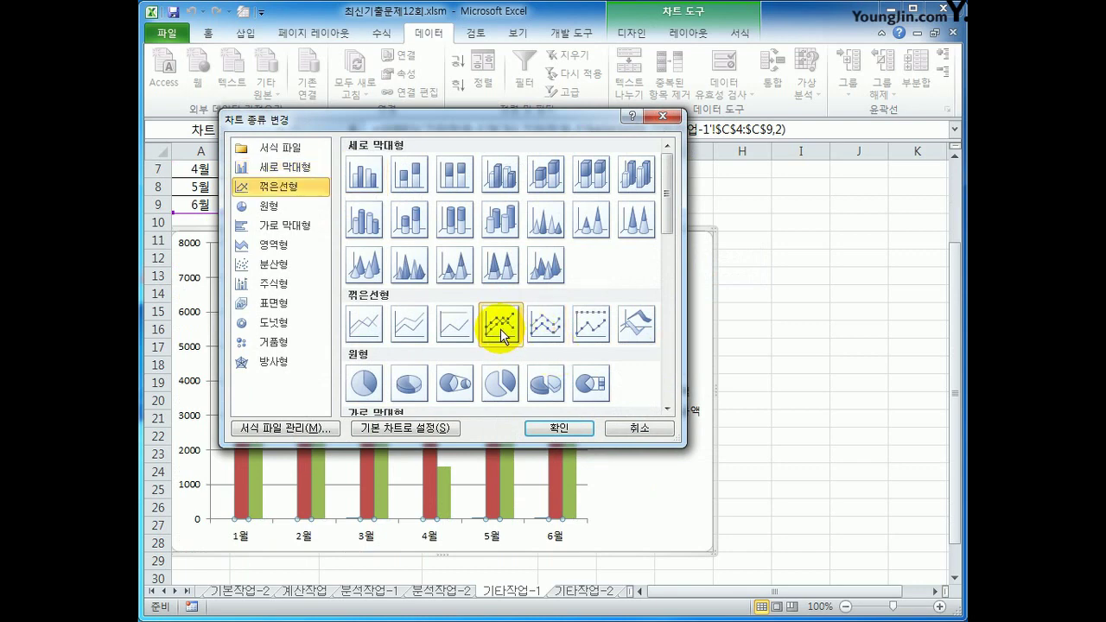
pyautogui.click(546, 428)
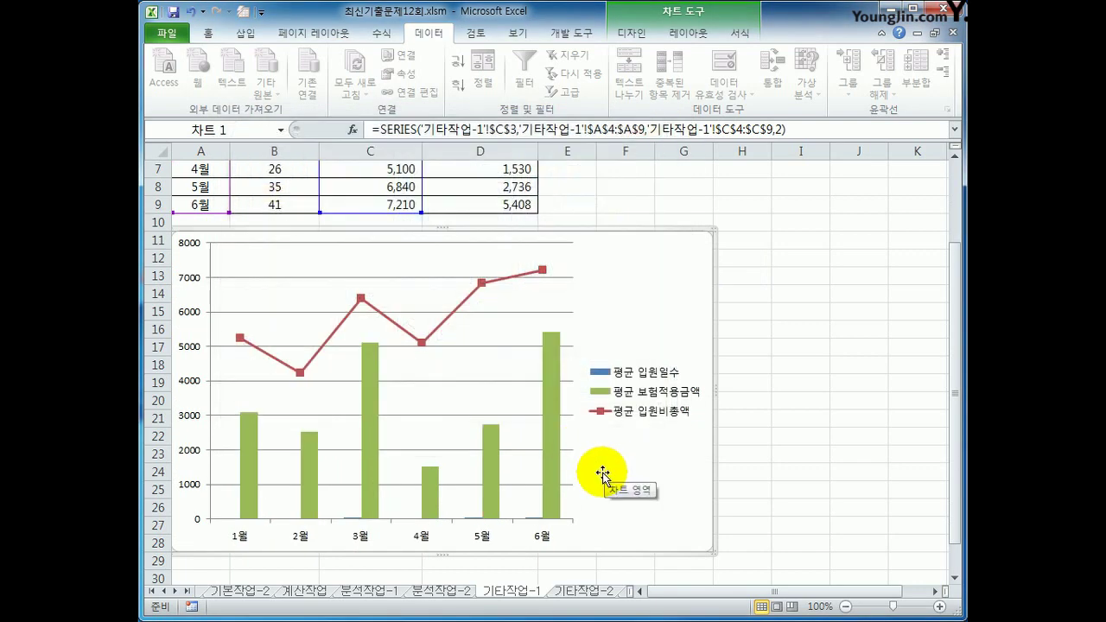
# Change the 평균 보험적용금액 series to a line with markers
pyautogui.click(548, 370)
pyautogui.rightClick(547, 364)
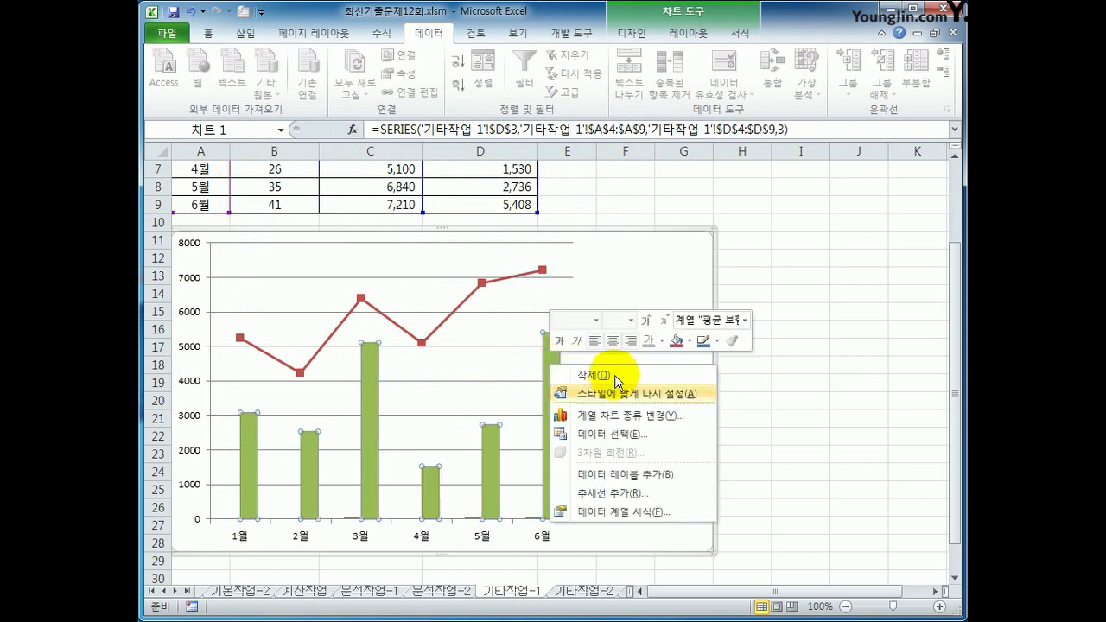
pyautogui.click(629, 415)
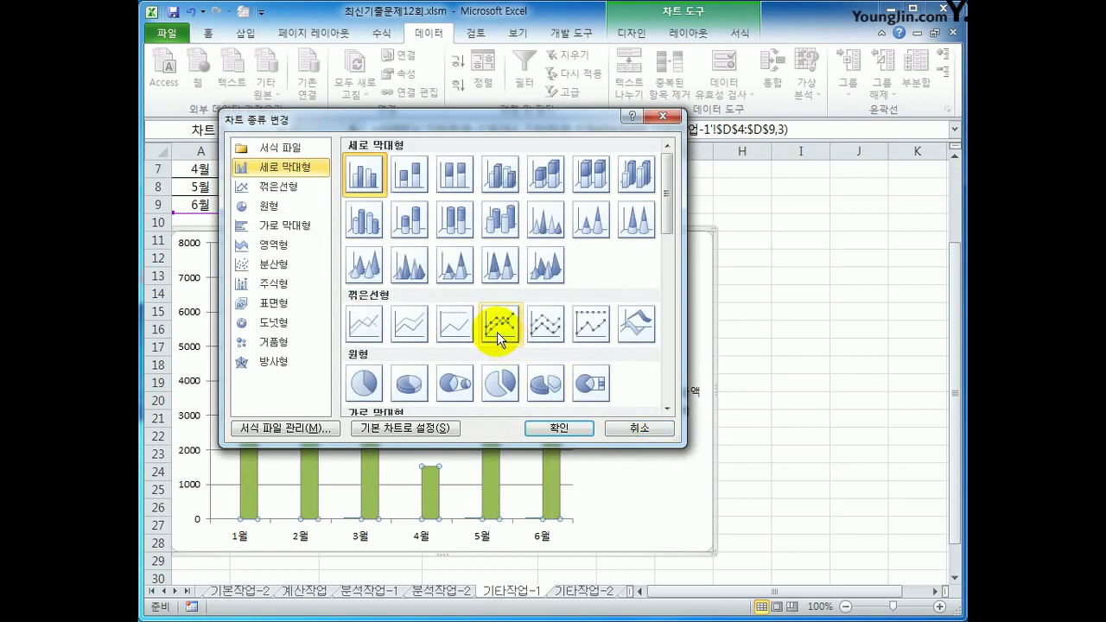
pyautogui.click(499, 331)
pyautogui.click(544, 427)
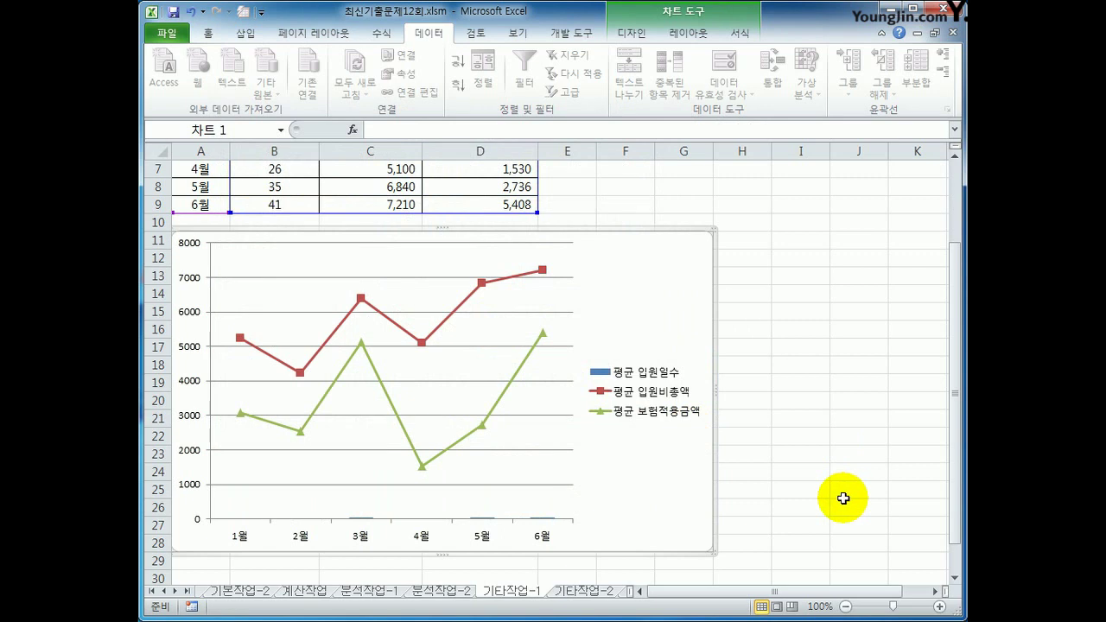
# Plot both the 평균 입원비총액 and 평균 보험적용금액 lines on the secondary axis
pyautogui.click(541, 268)
pyautogui.rightClick(542, 267)
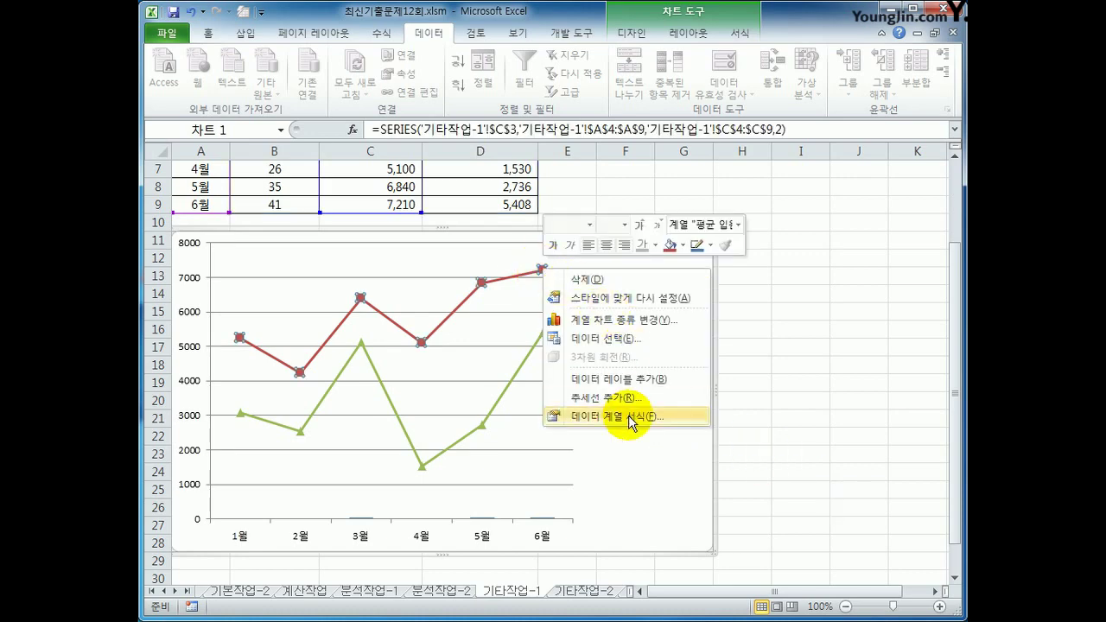
pyautogui.click(627, 416)
pyautogui.click(502, 188)
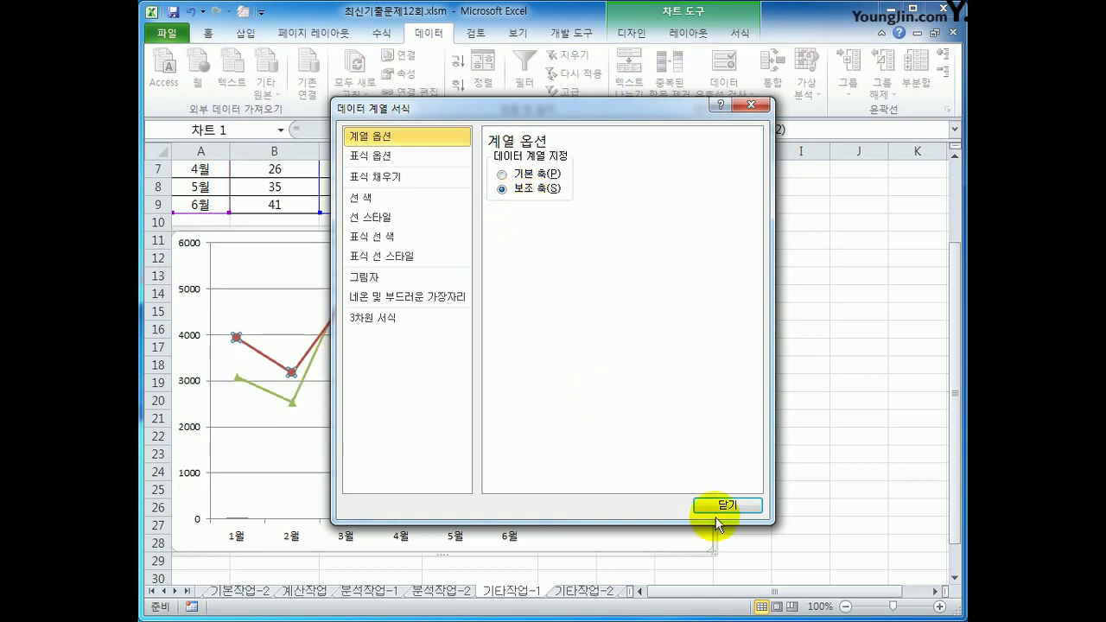
pyautogui.click(726, 505)
pyautogui.click(457, 394)
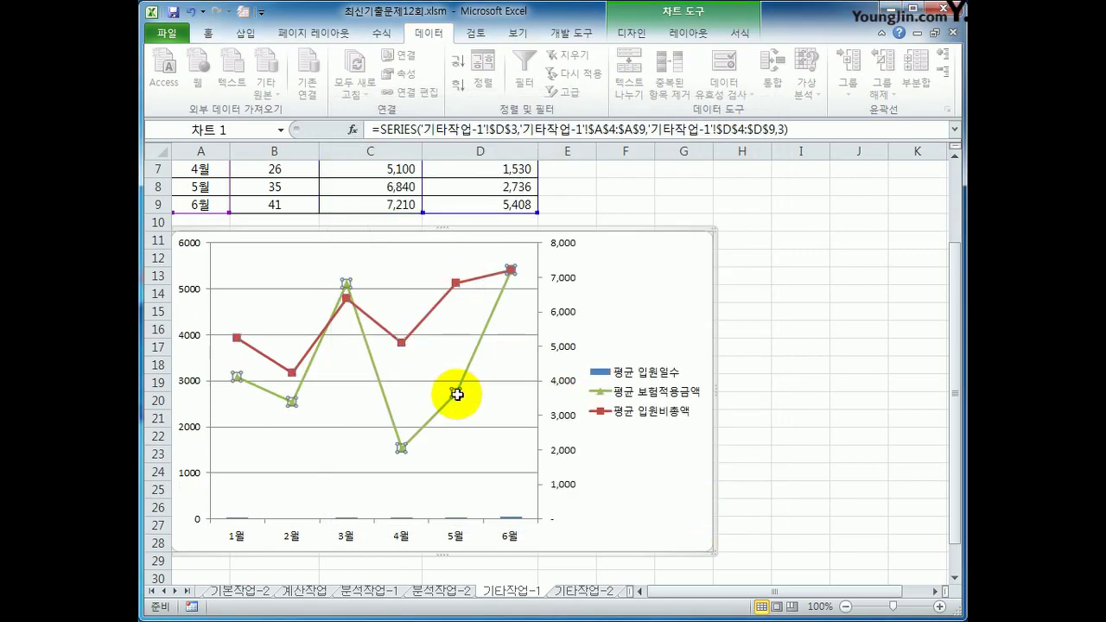
pyautogui.rightClick(457, 394)
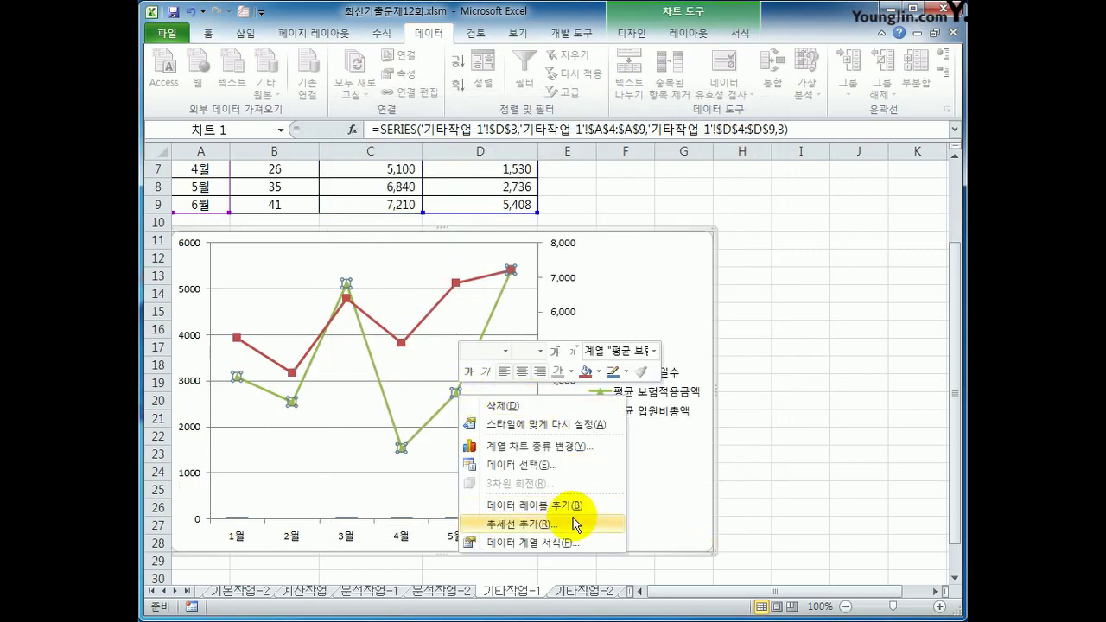
pyautogui.click(529, 543)
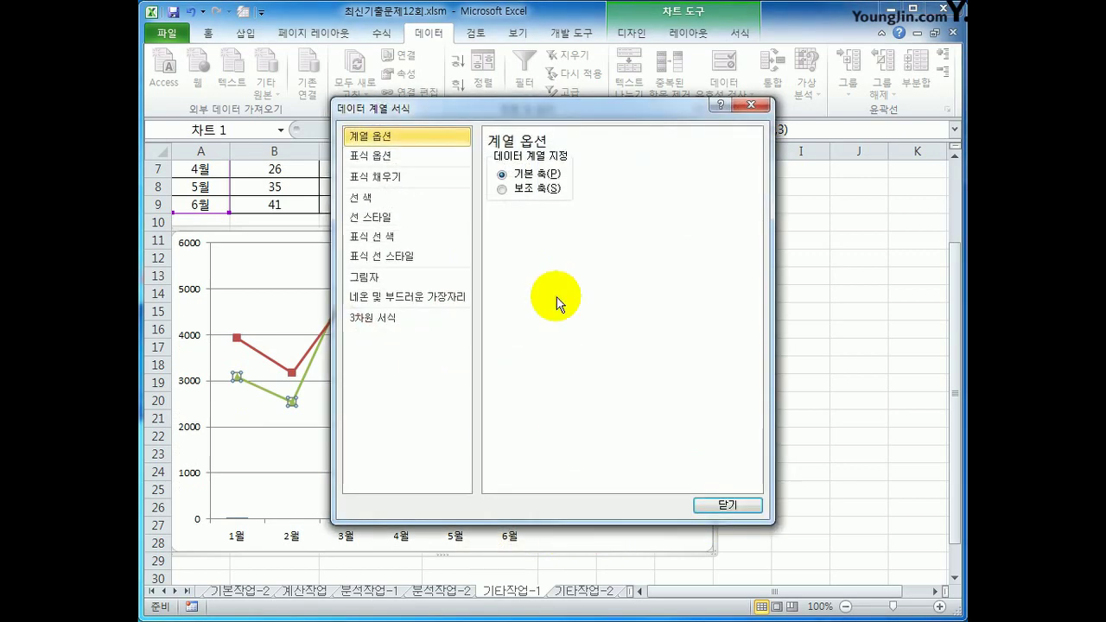
pyautogui.click(502, 189)
# Add the chart title '상반기 평균 입원비 현황' above the chart
pyautogui.click(726, 506)
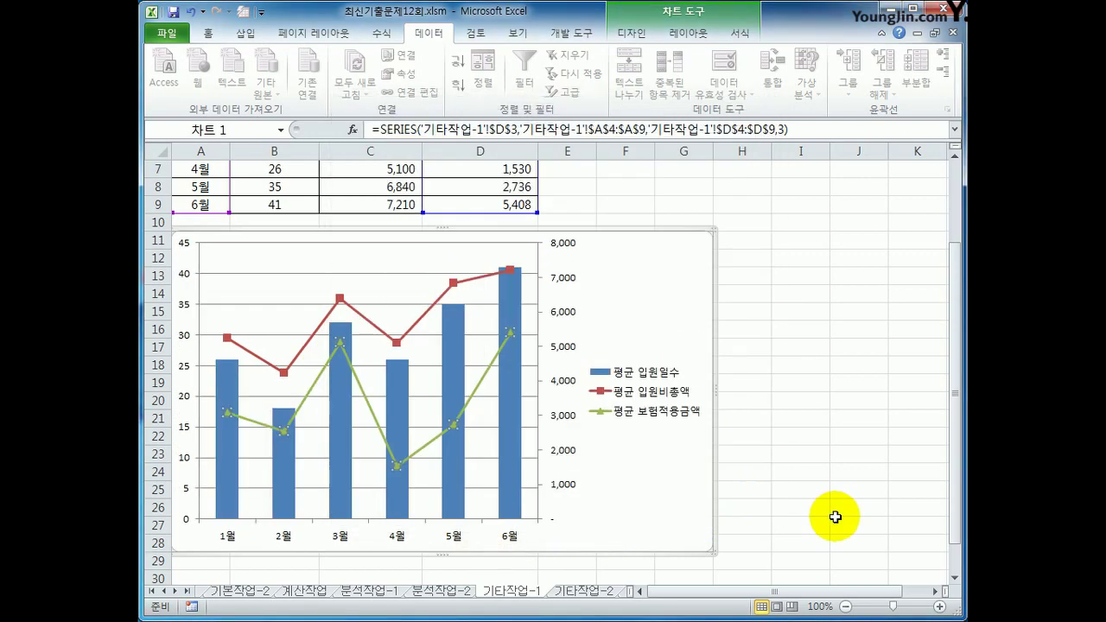
pyautogui.click(834, 519)
pyautogui.click(674, 523)
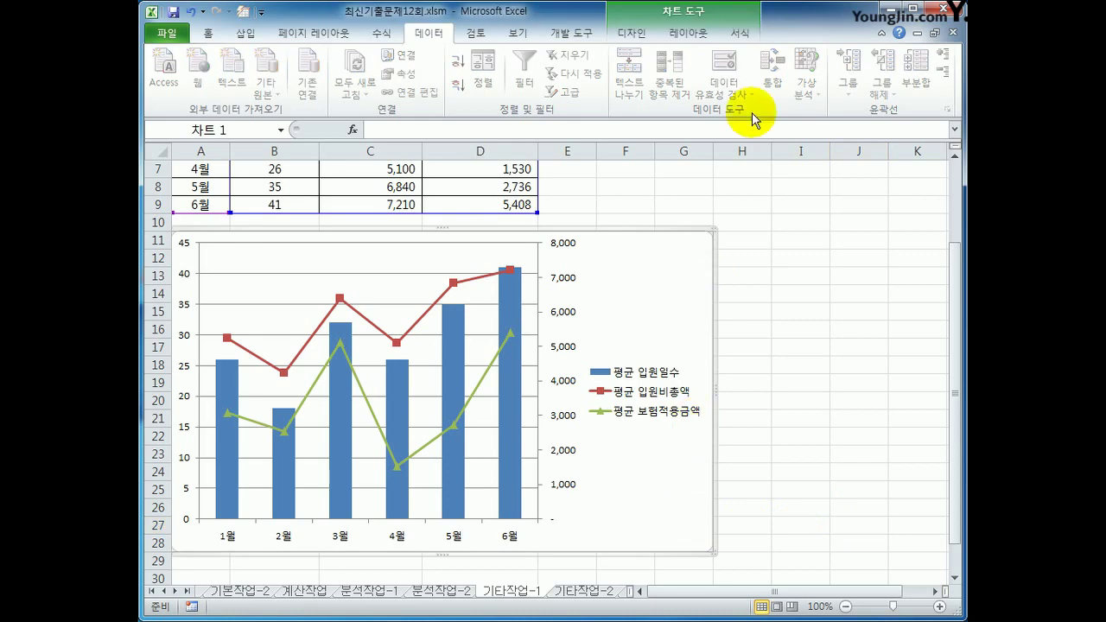
pyautogui.click(676, 38)
pyautogui.click(408, 87)
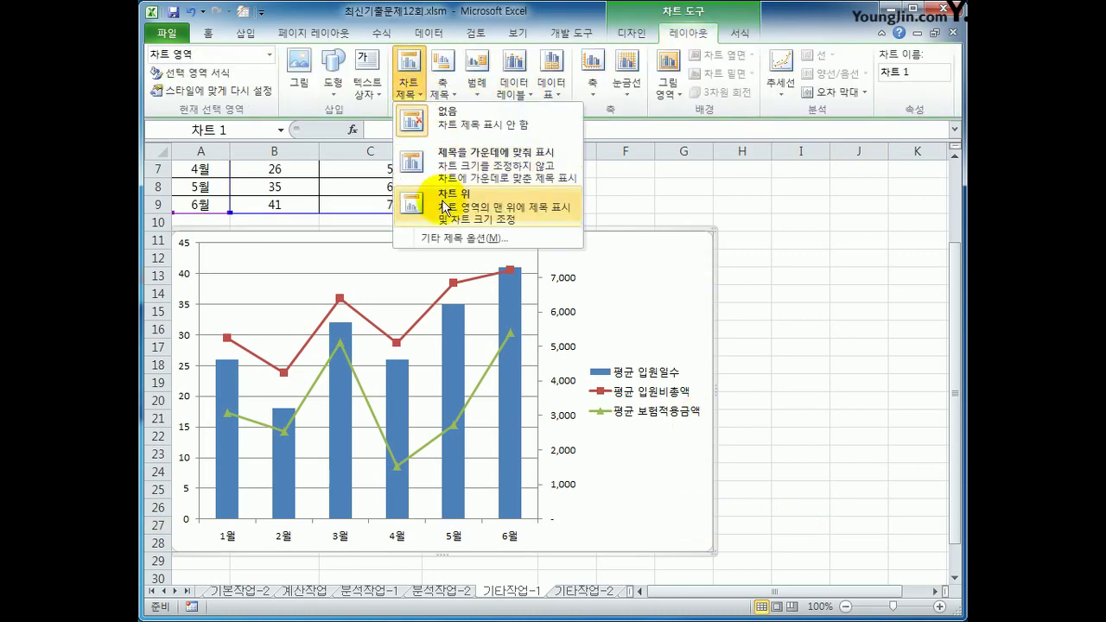
pyautogui.click(411, 278)
pyautogui.moveTo(404, 261); pyautogui.dragTo(481, 254)
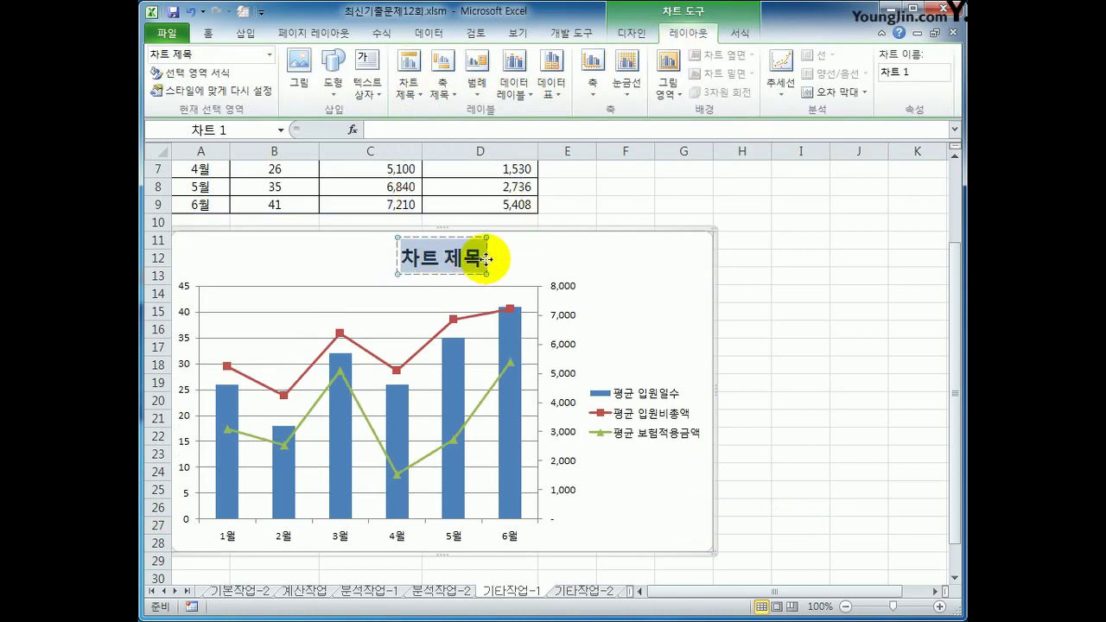
pyautogui.write('상반기')
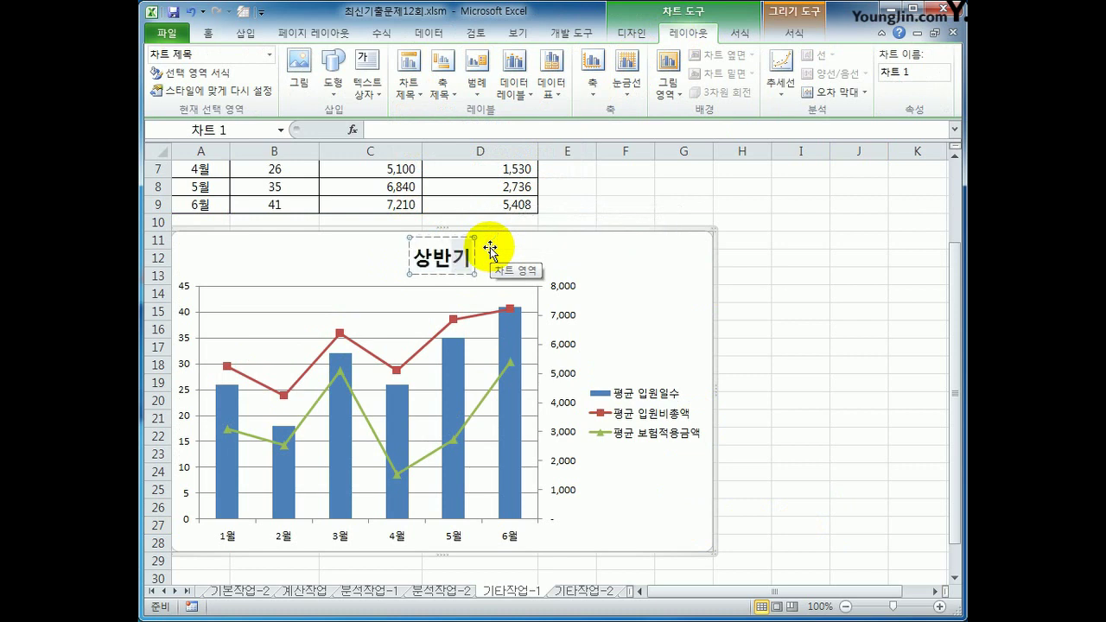
pyautogui.write(' 평균 입')
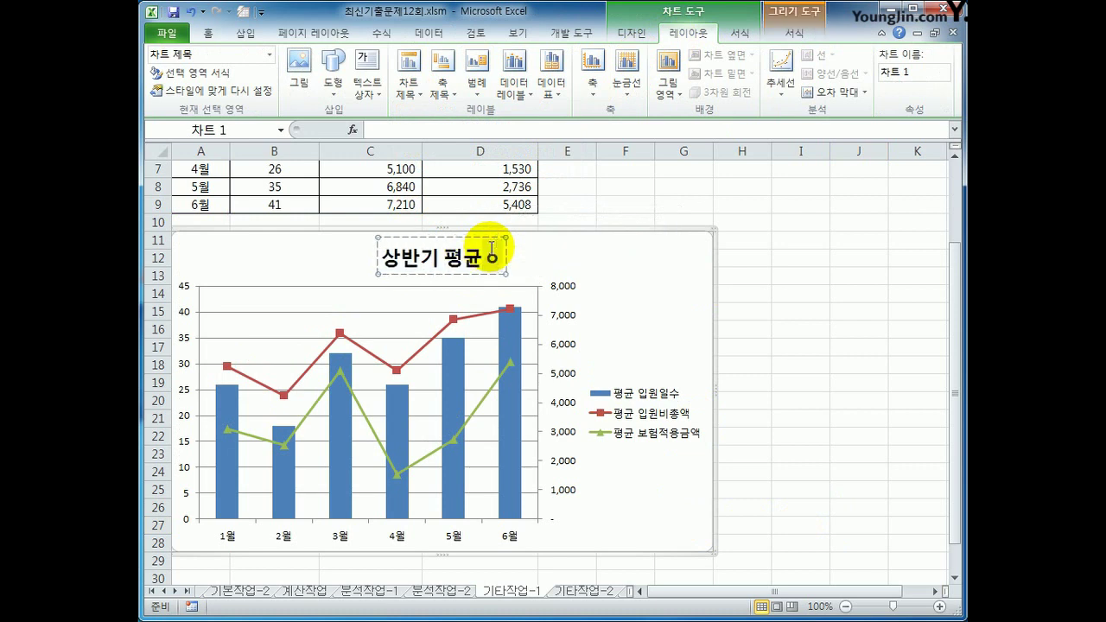
pyautogui.write('원비 현황')
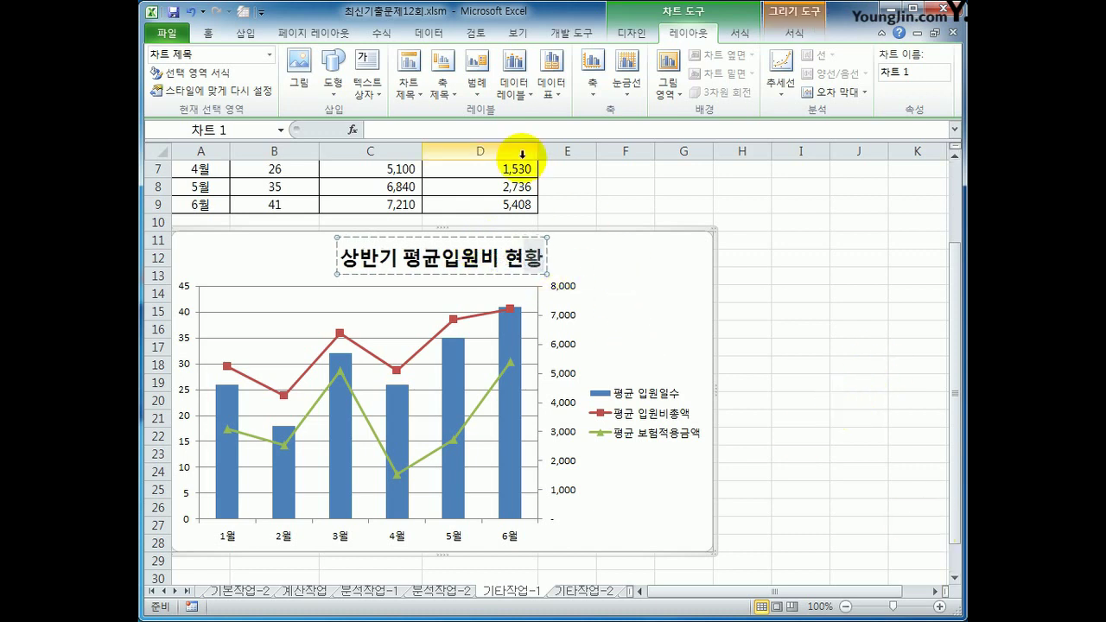
# Title the primary vertical axis '입원일수' and the secondary vertical axis '금액'
pyautogui.click(441, 87)
pyautogui.moveTo(518, 140)
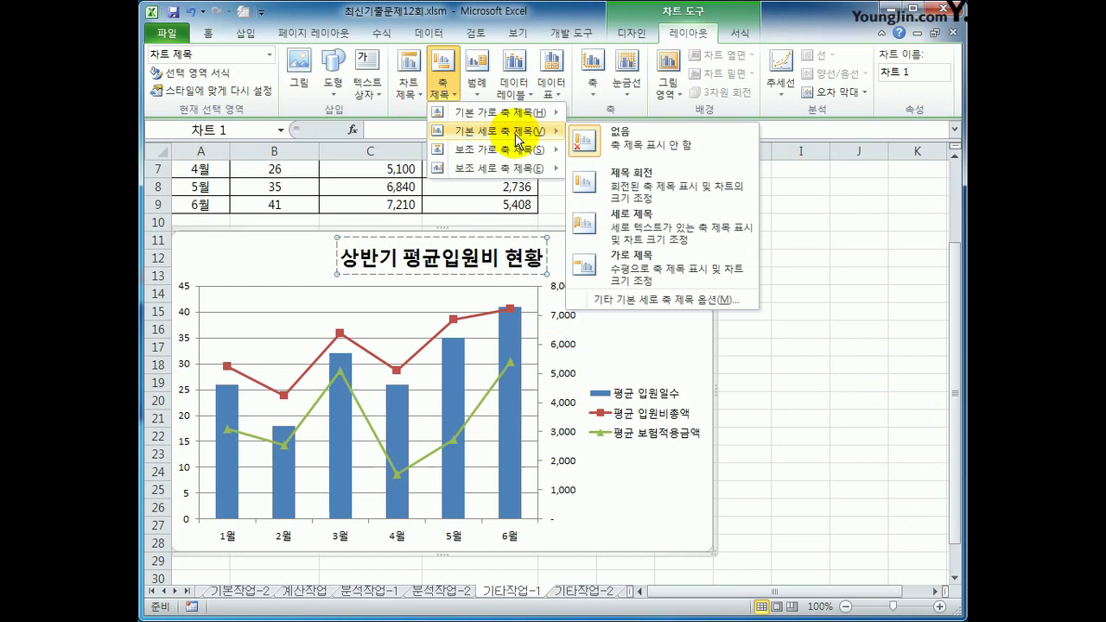
pyautogui.click(625, 240)
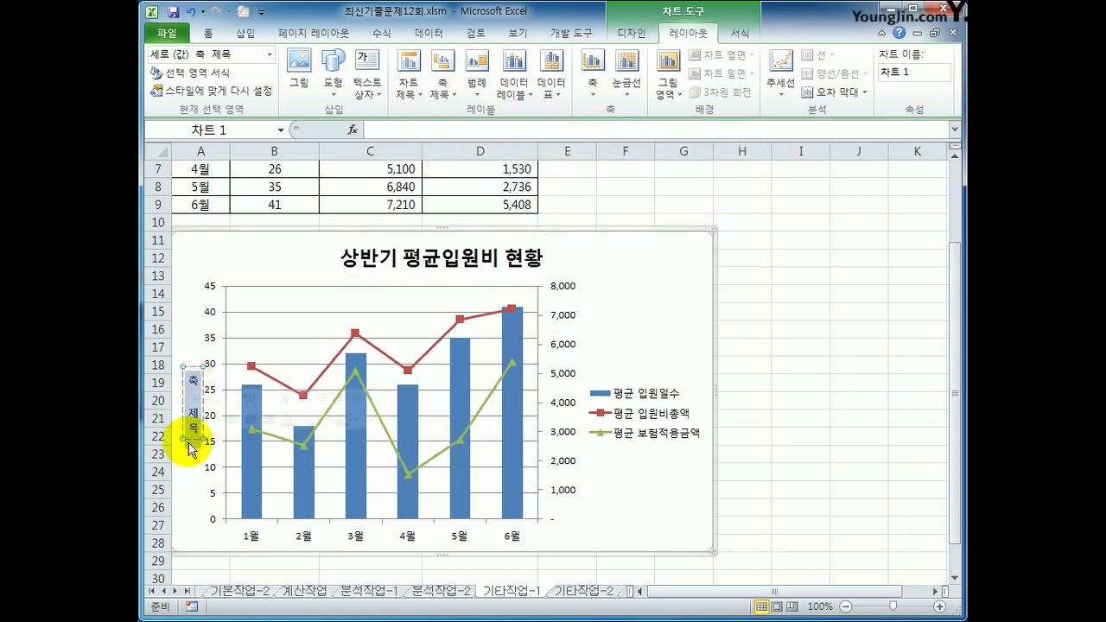
pyautogui.write('입원일')
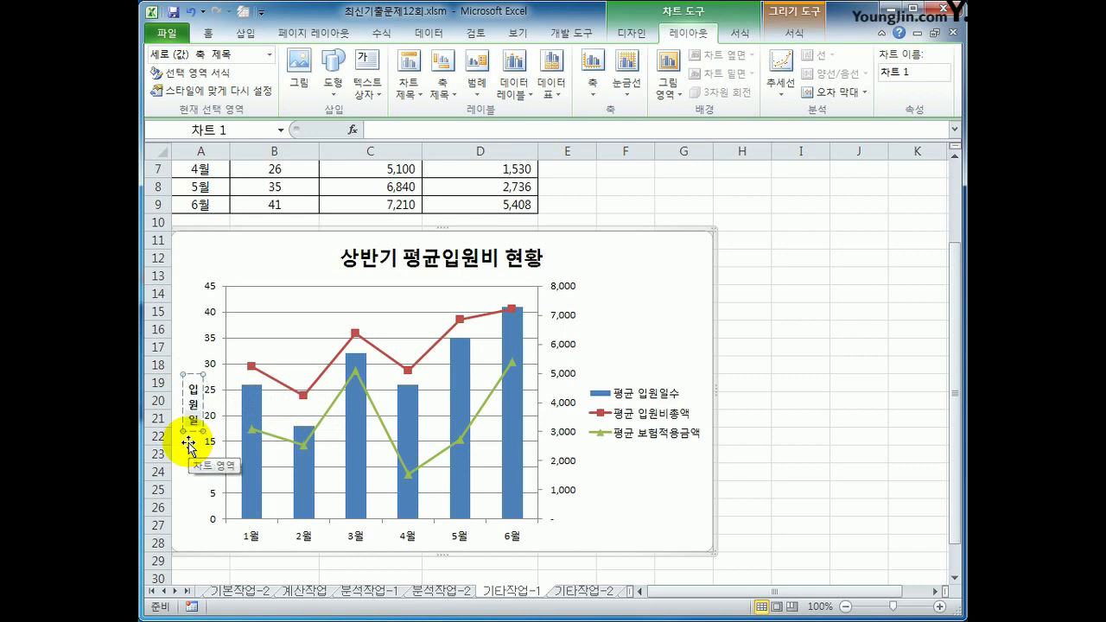
pyautogui.write('수')
pyautogui.click(441, 85)
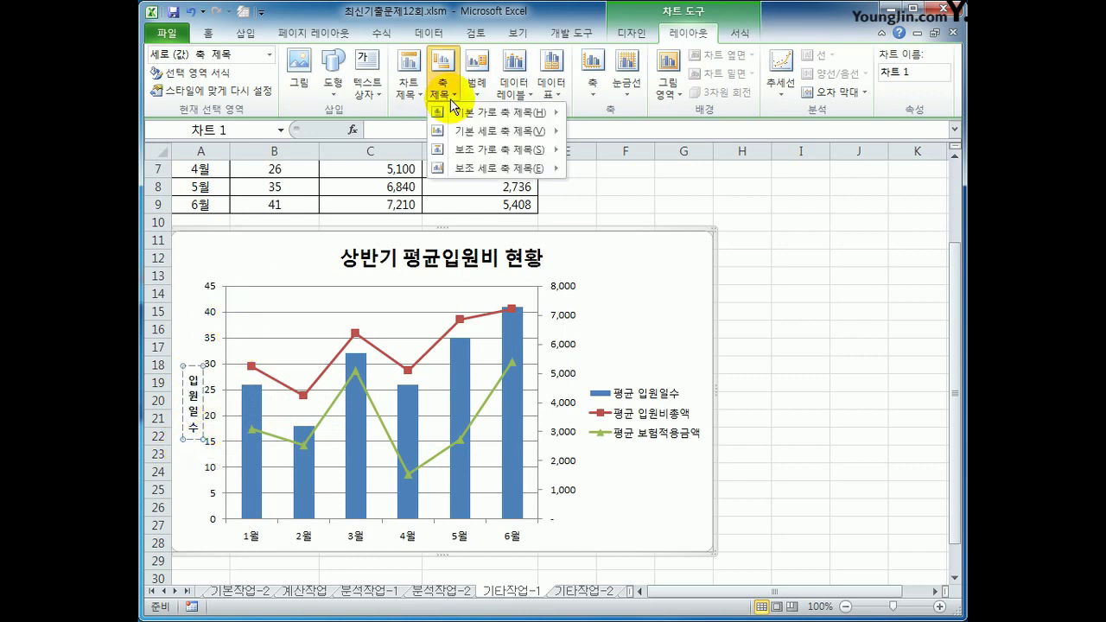
pyautogui.moveTo(496, 167)
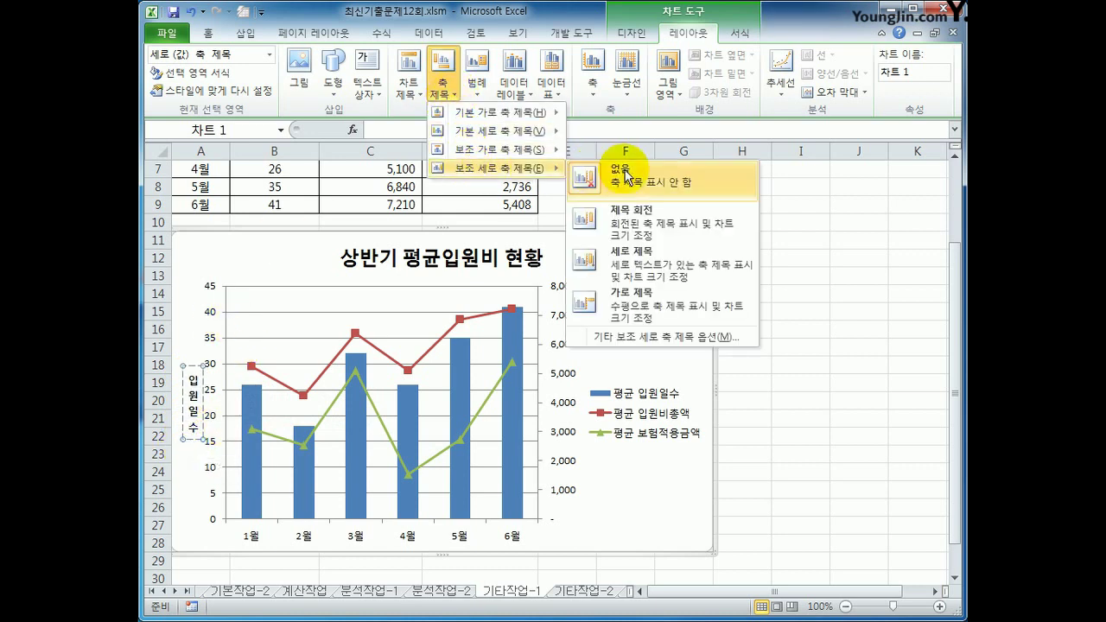
pyautogui.click(615, 263)
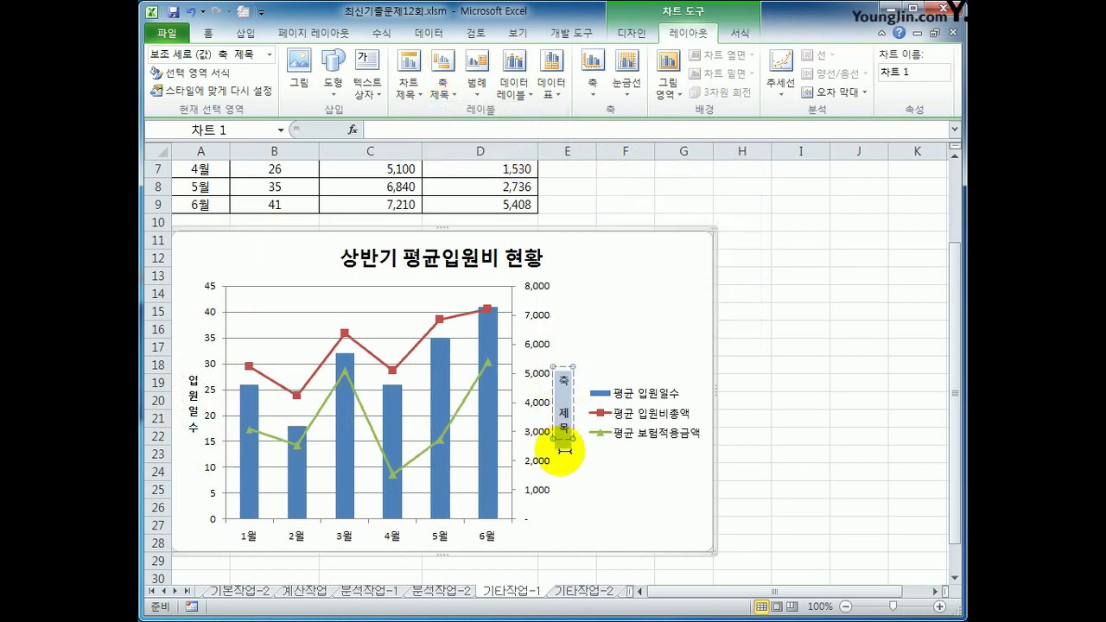
pyautogui.write('금액')
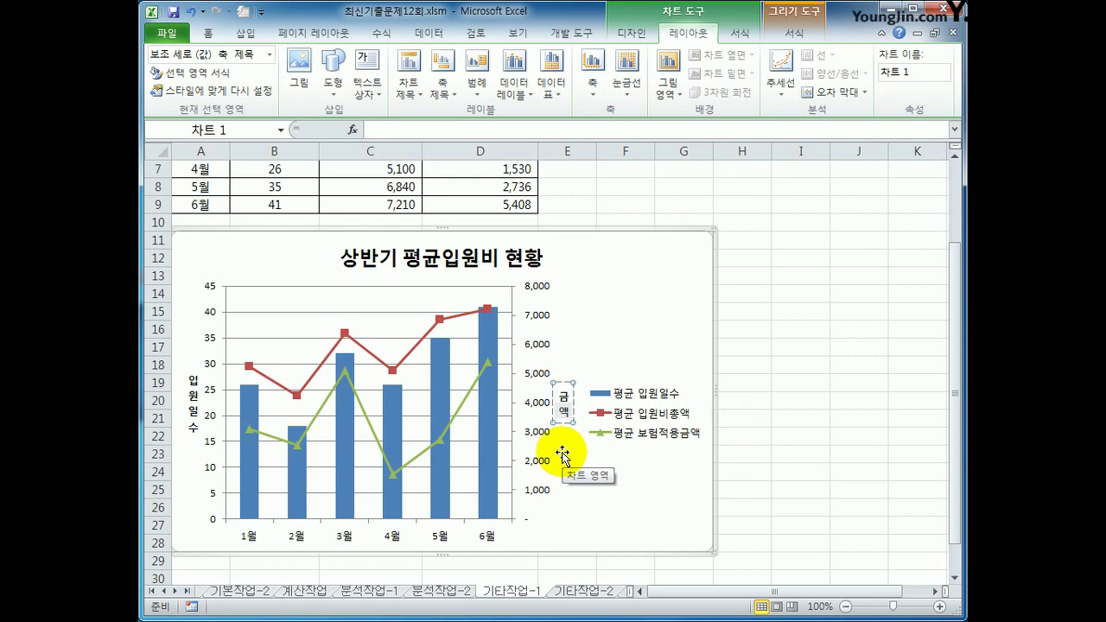
pyautogui.click(615, 514)
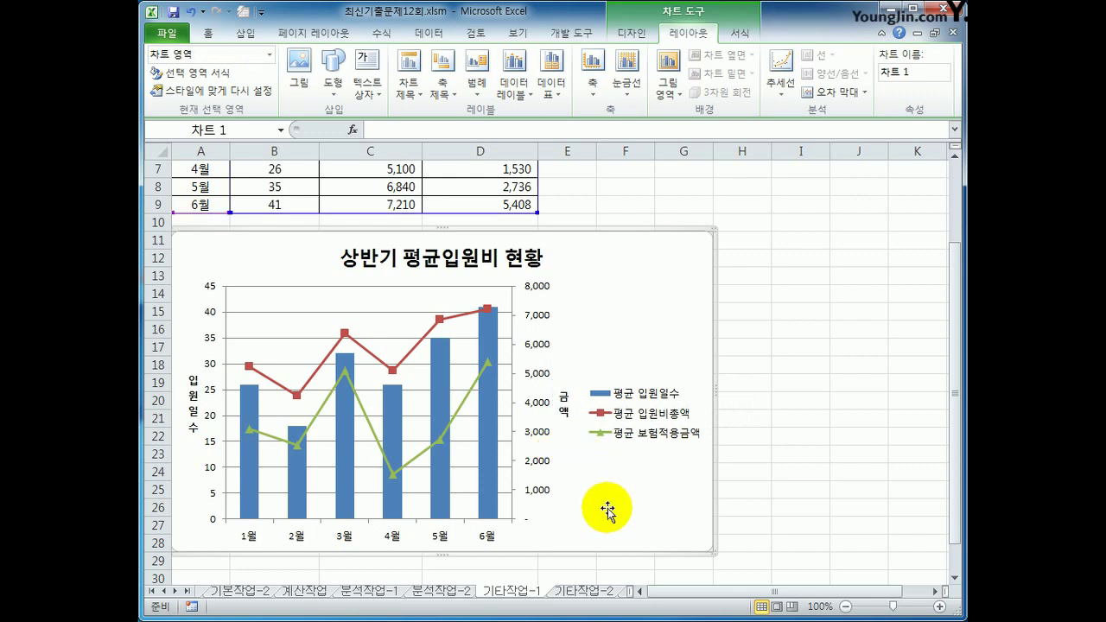
# Fix the primary vertical axis major unit at 10
pyautogui.click(213, 368)
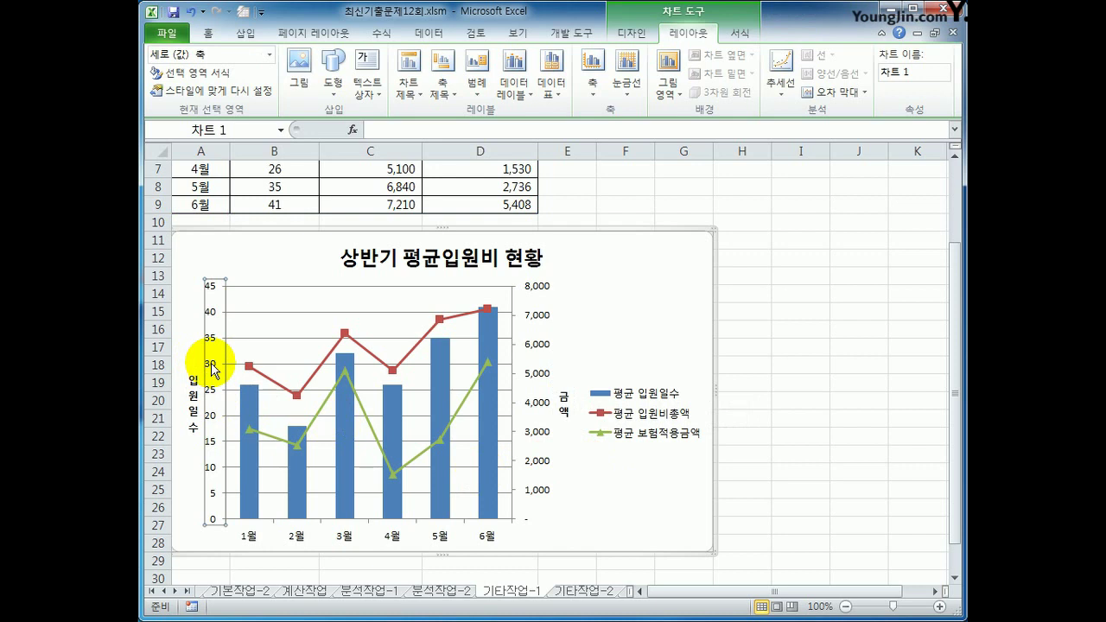
pyautogui.rightClick(214, 368)
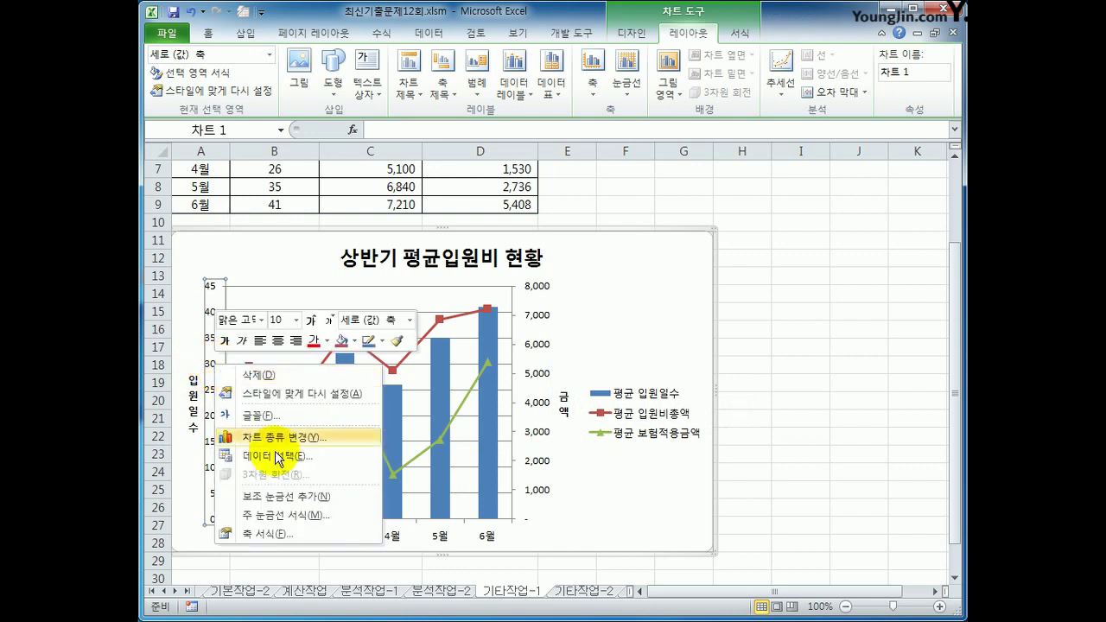
pyautogui.click(287, 543)
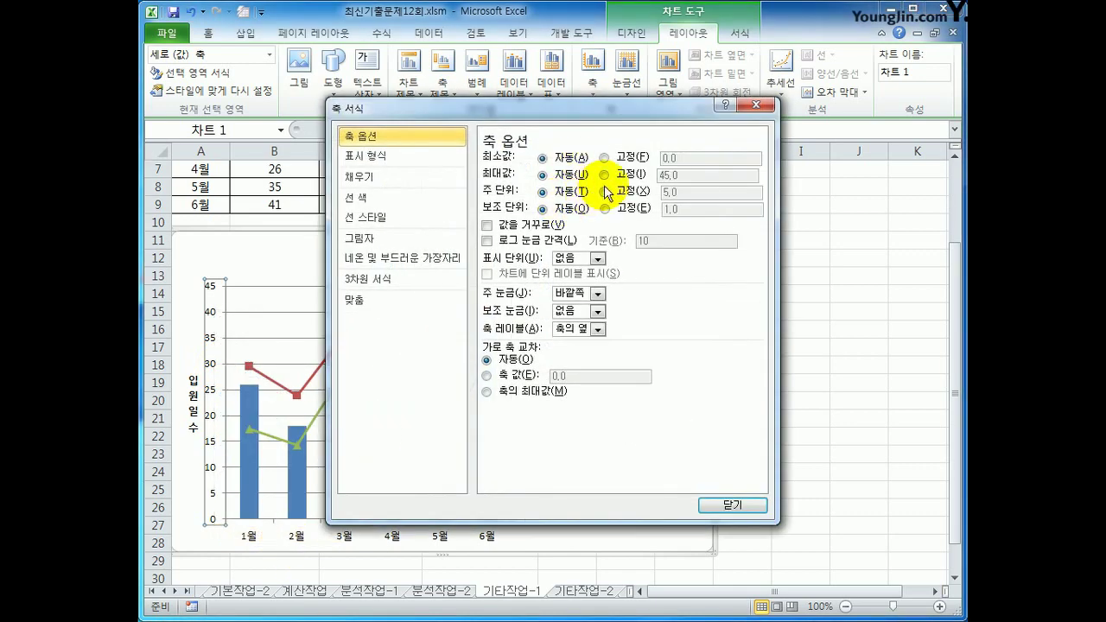
pyautogui.click(604, 191)
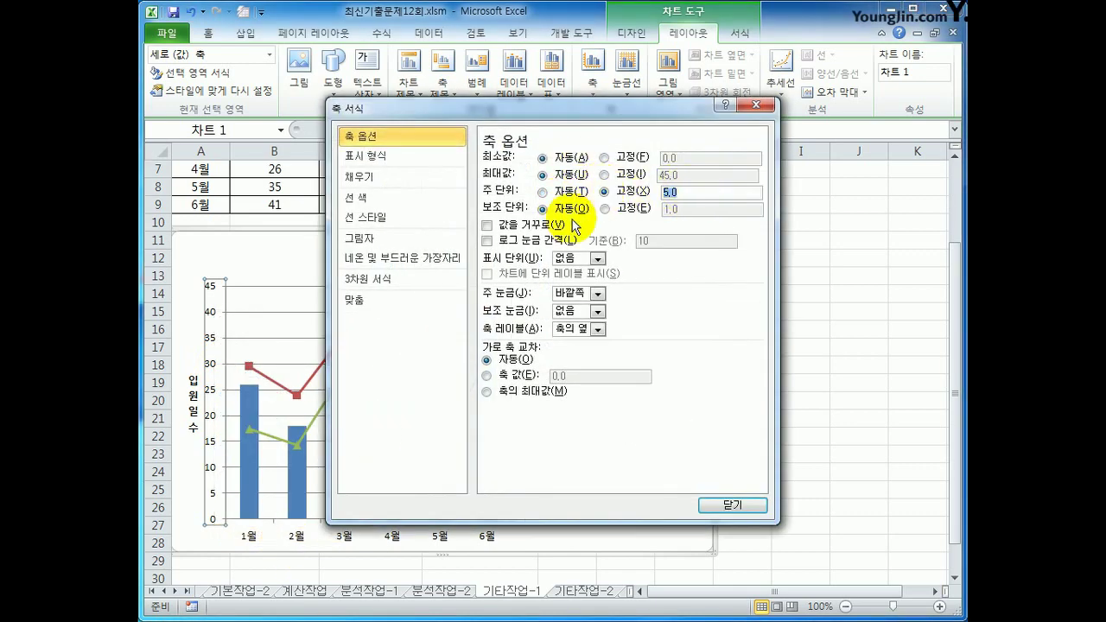
pyautogui.write('1')
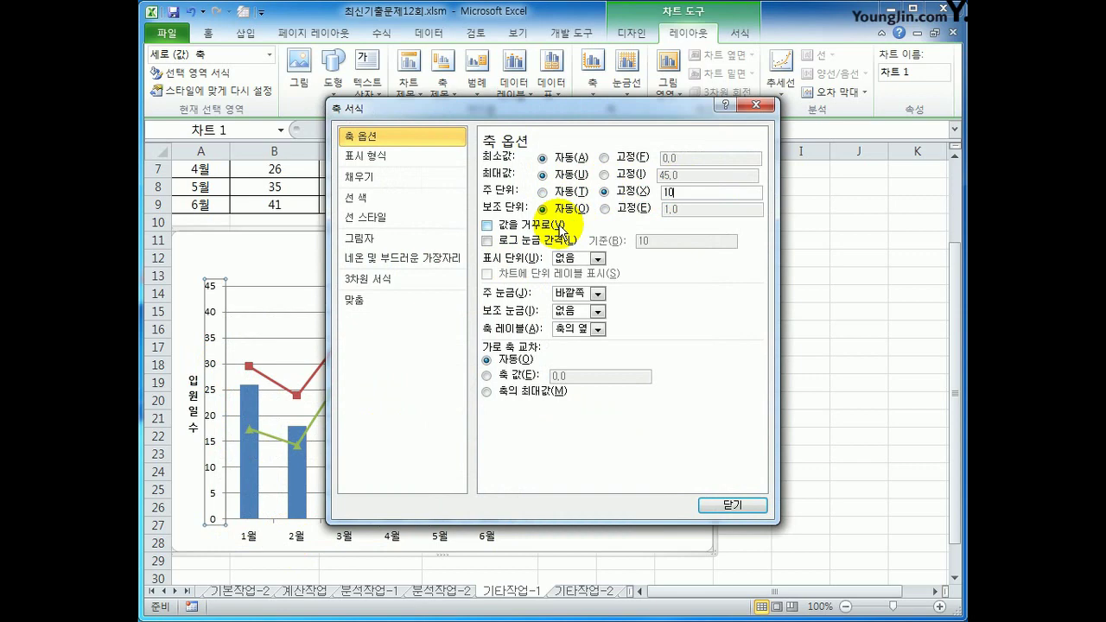
pyautogui.write('0')
pyautogui.click(718, 505)
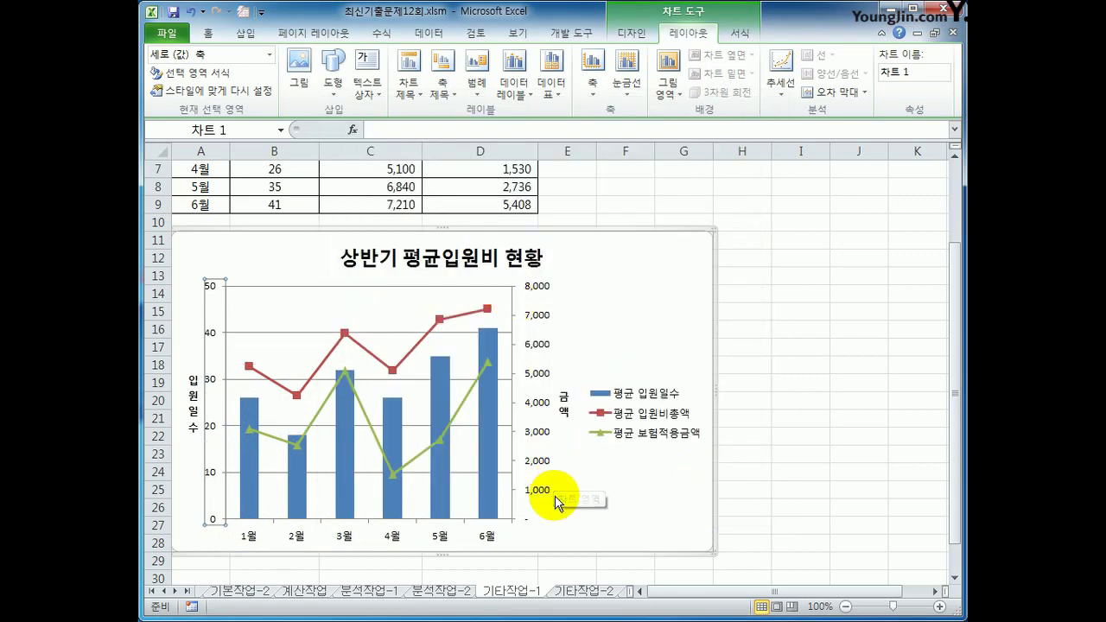
# Fix the secondary vertical axis major unit at 2,000
pyautogui.rightClick(540, 400)
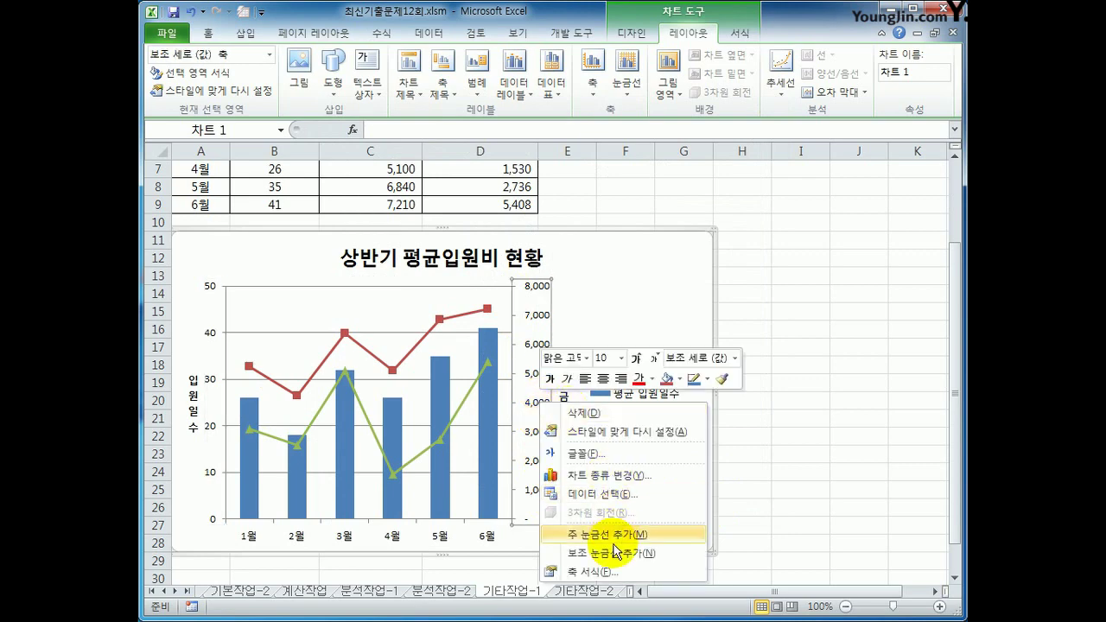
pyautogui.click(593, 572)
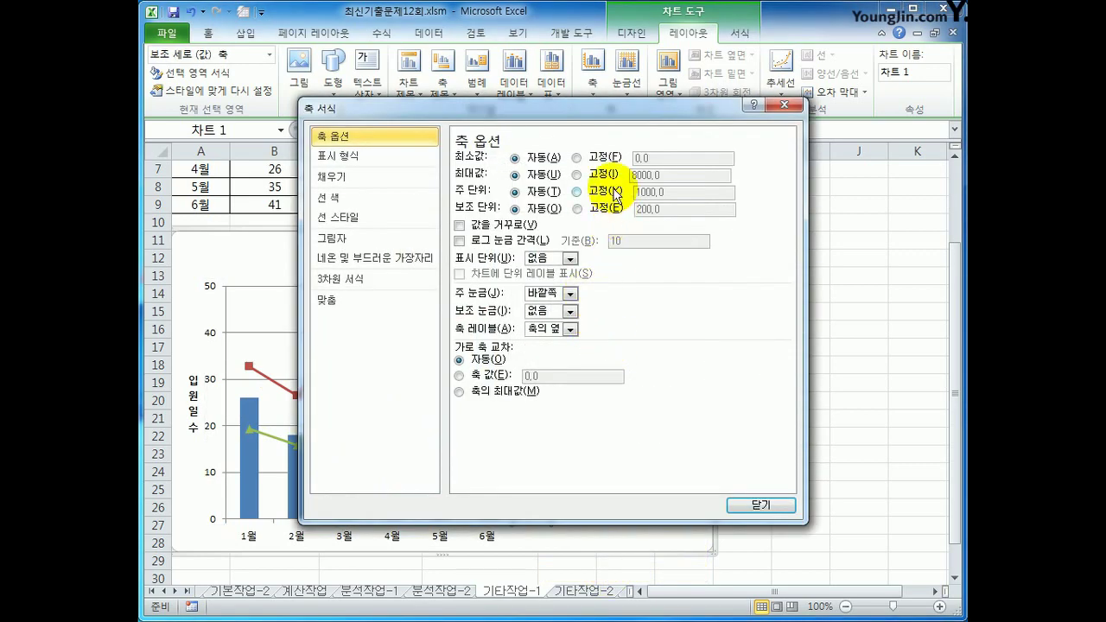
pyautogui.click(615, 195)
pyautogui.write('200')
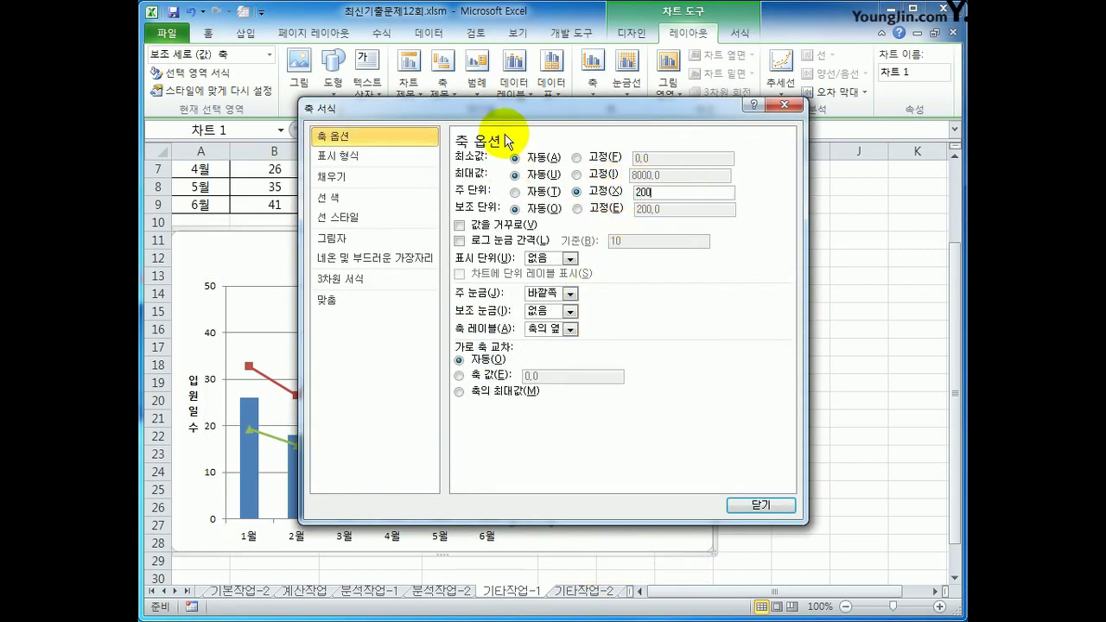
pyautogui.click(745, 505)
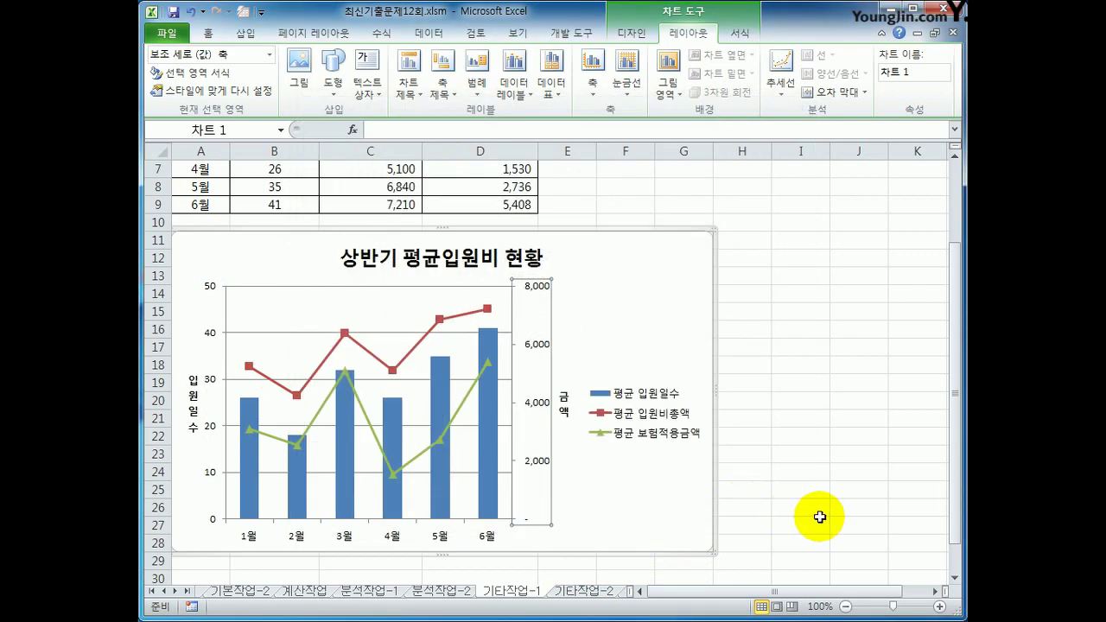
# Move the chart legend to the top
pyautogui.click(636, 343)
pyautogui.click(477, 78)
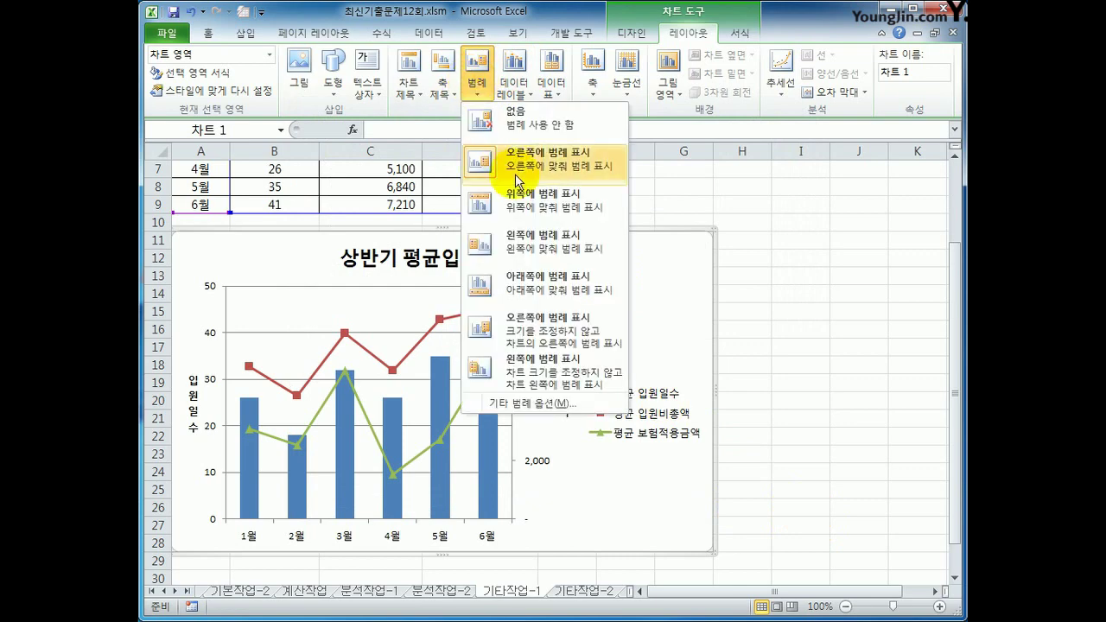
pyautogui.click(527, 201)
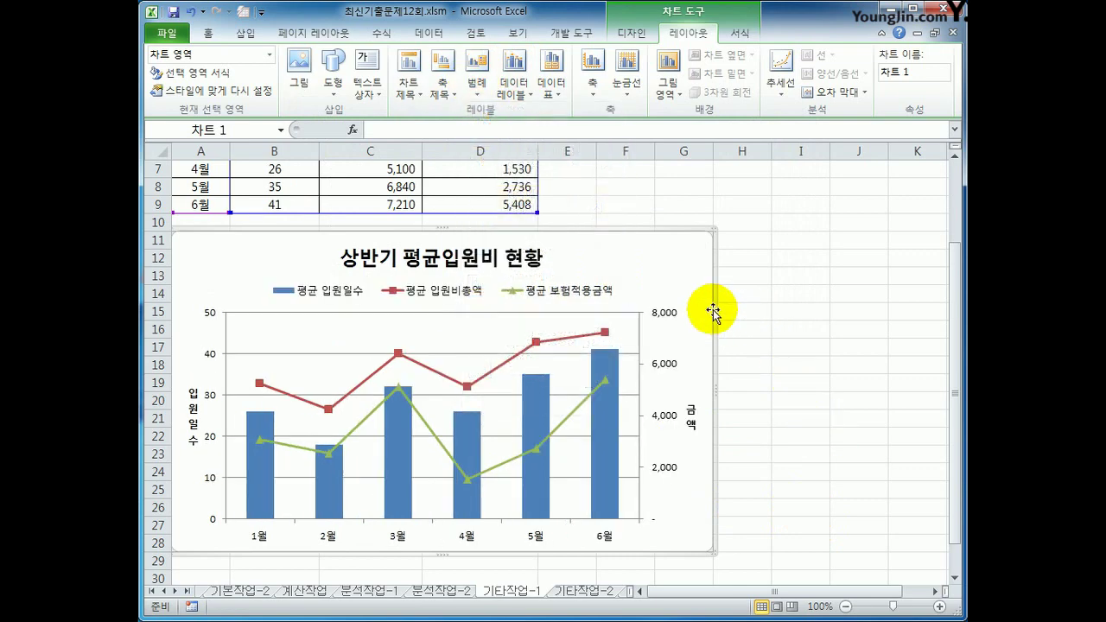
# Give the chart area rounded corners and the first outer shadow preset
pyautogui.rightClick(677, 263)
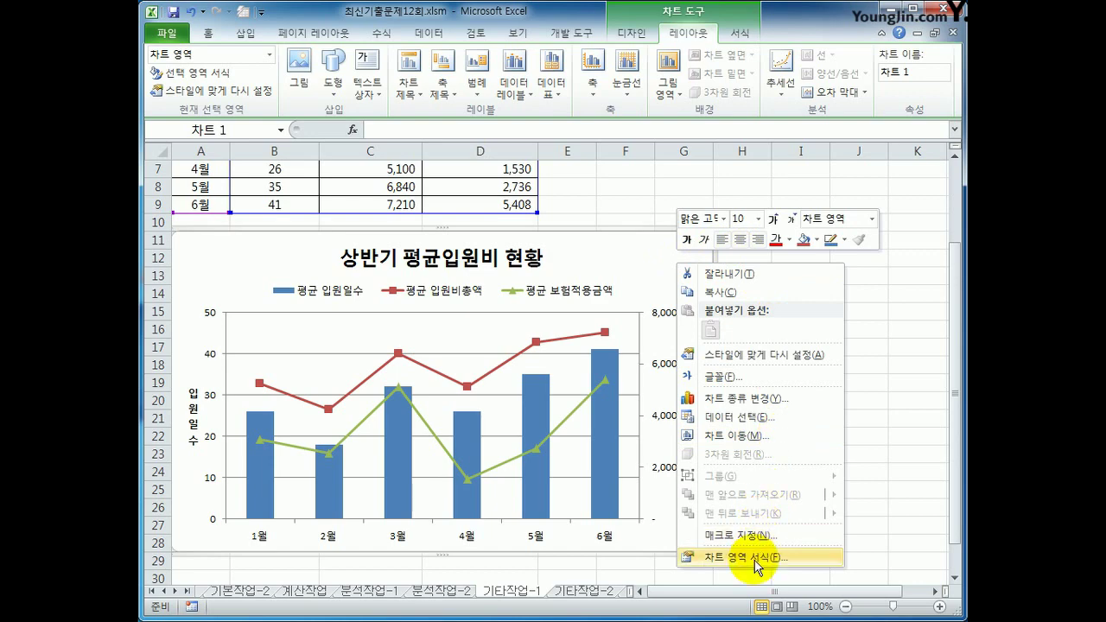
pyautogui.click(755, 562)
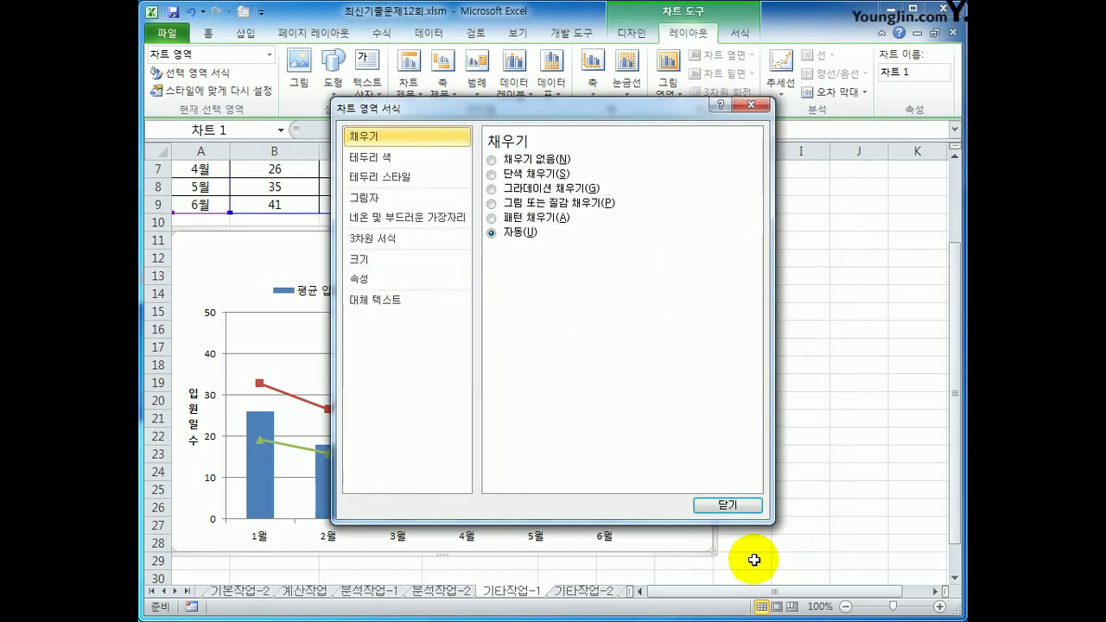
pyautogui.click(371, 178)
pyautogui.click(542, 323)
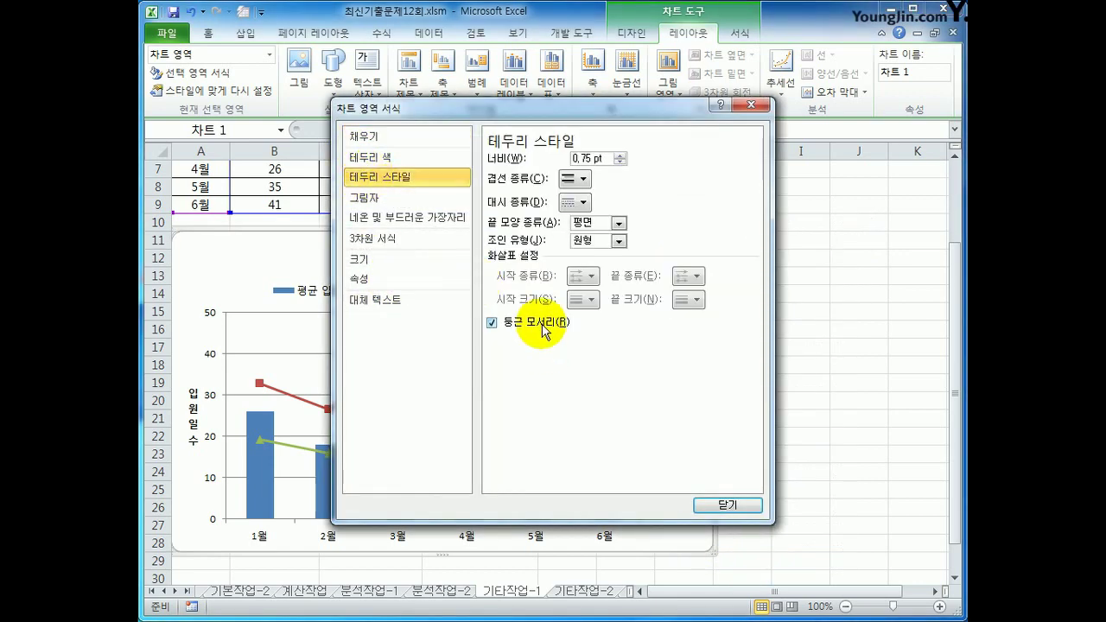
pyautogui.click(409, 197)
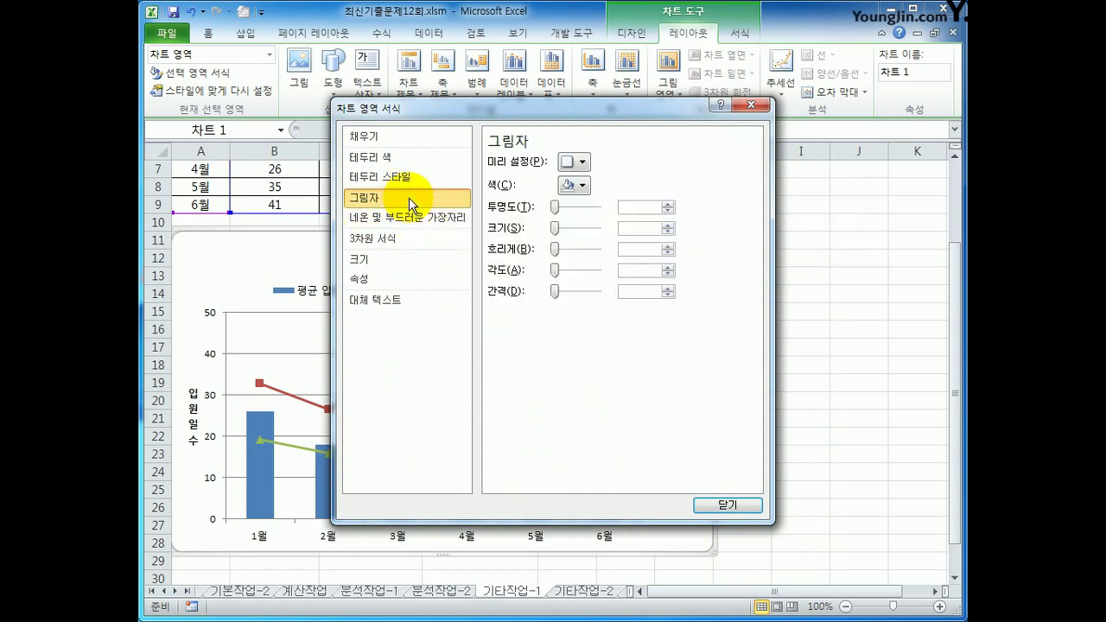
pyautogui.click(580, 162)
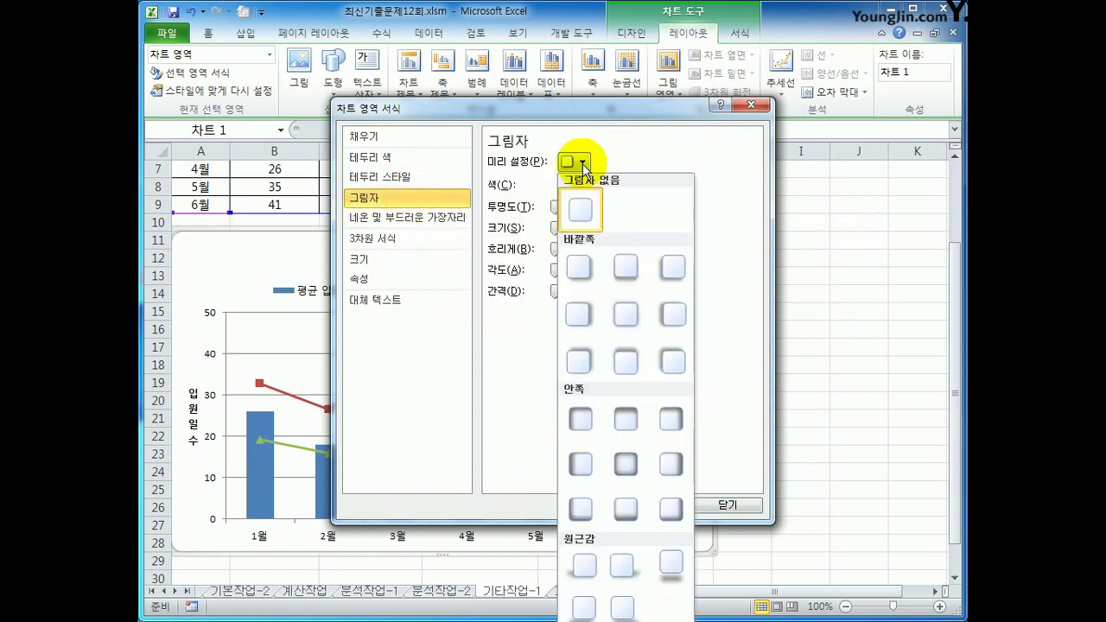
pyautogui.click(580, 269)
pyautogui.click(727, 503)
pyautogui.click(803, 540)
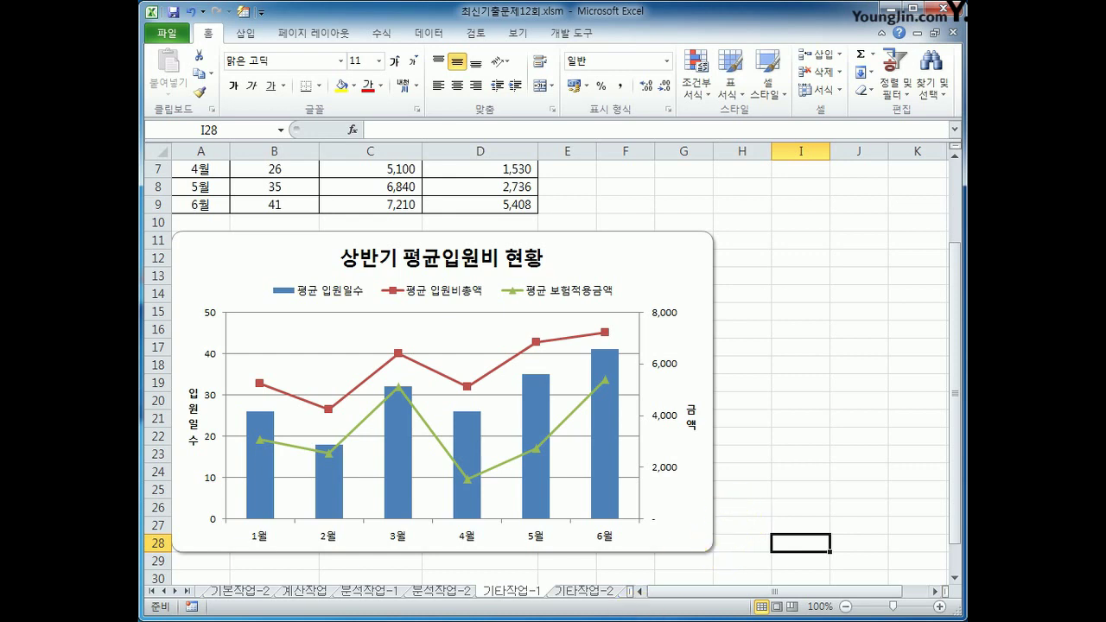
# Go to the 기타작업-2 sheet and turn on Design Mode
pyautogui.click(591, 593)
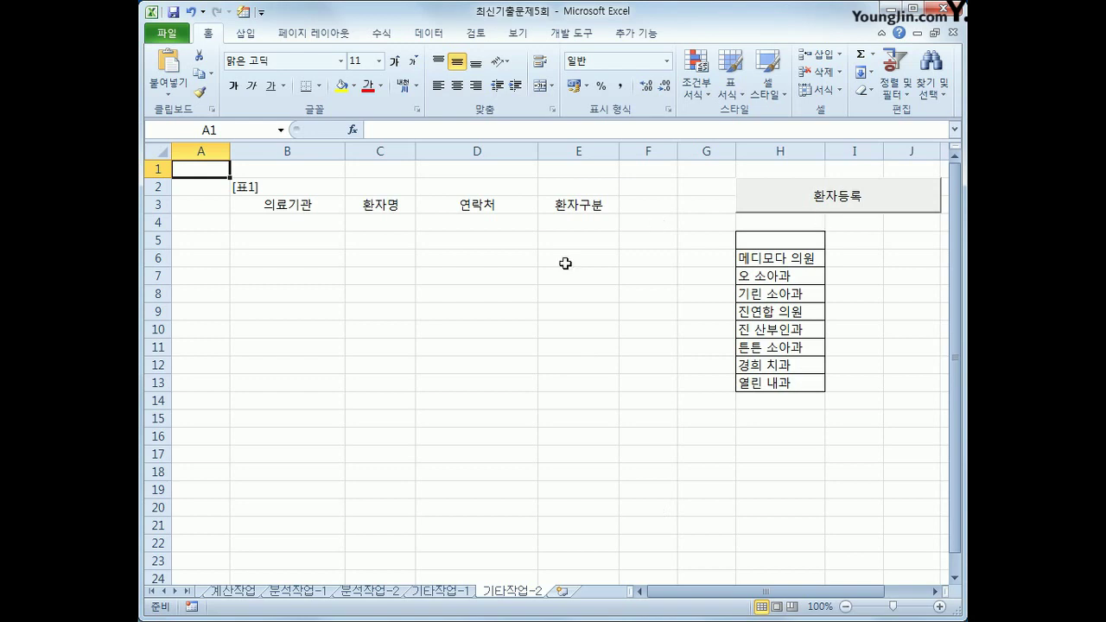
pyautogui.click(574, 39)
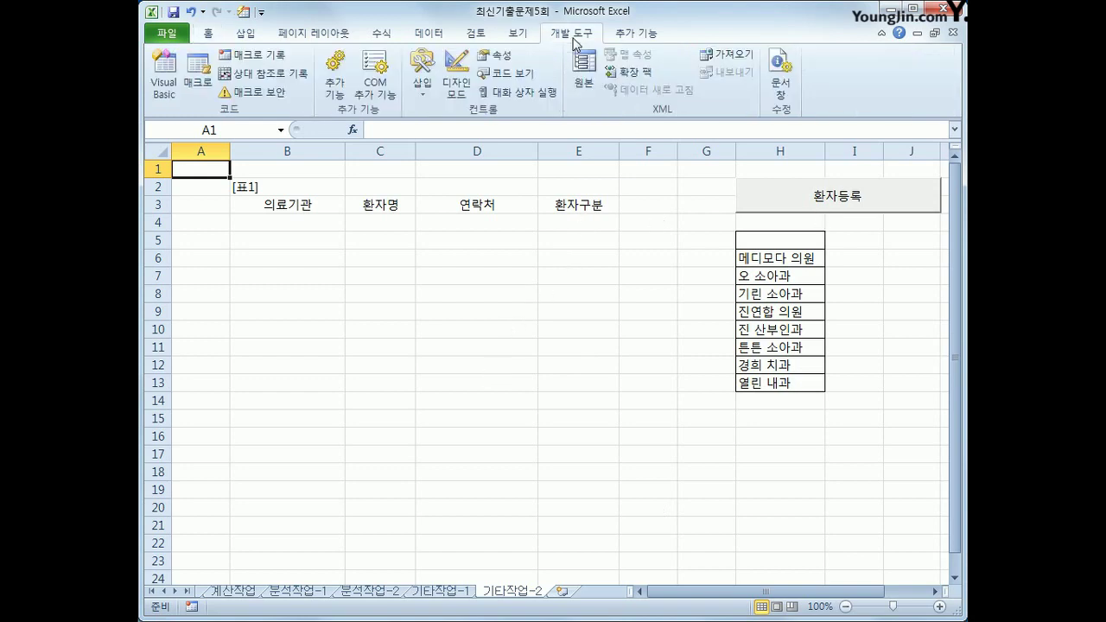
pyautogui.click(458, 82)
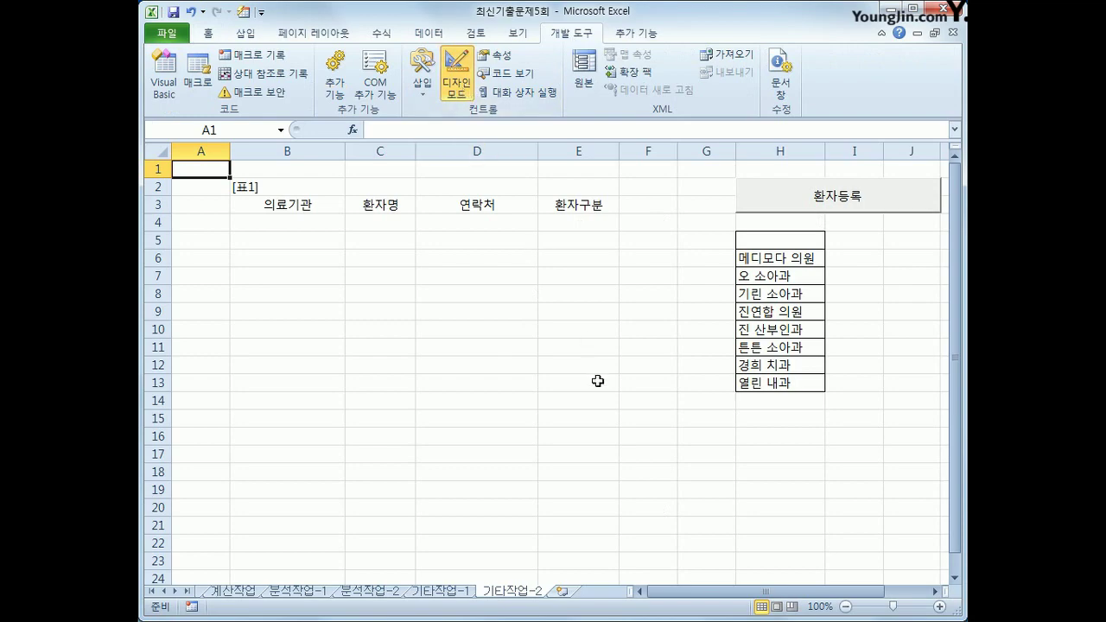
# Make the 환자등록 button's Click procedure run 환자등록.Show, then open the 환자등록 form designer
pyautogui.doubleClick(748, 194)
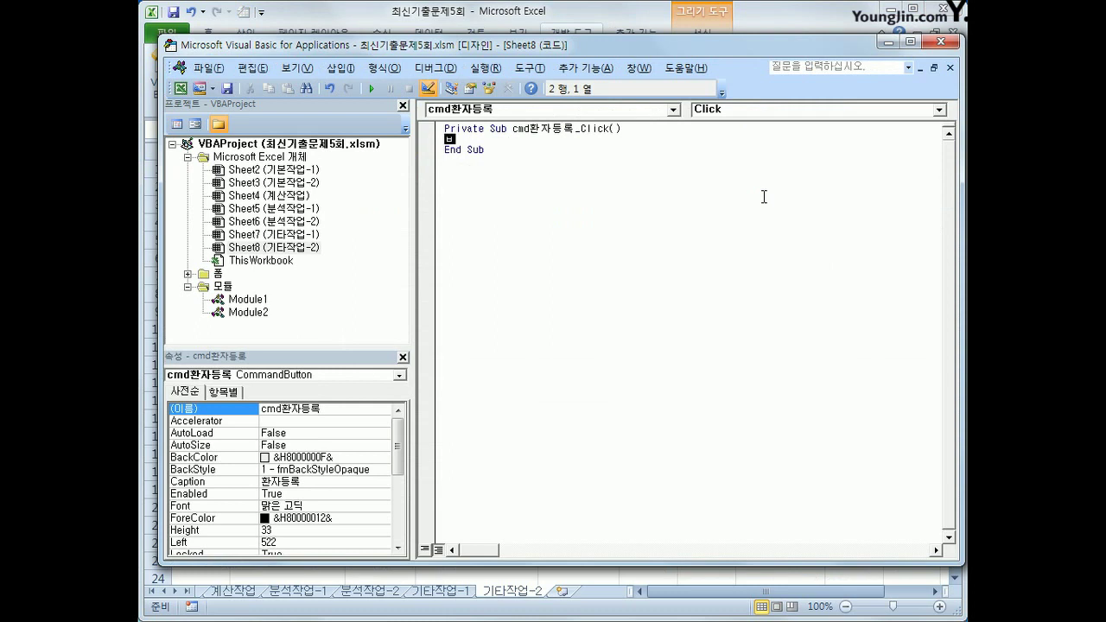
pyautogui.write('환자등록.')
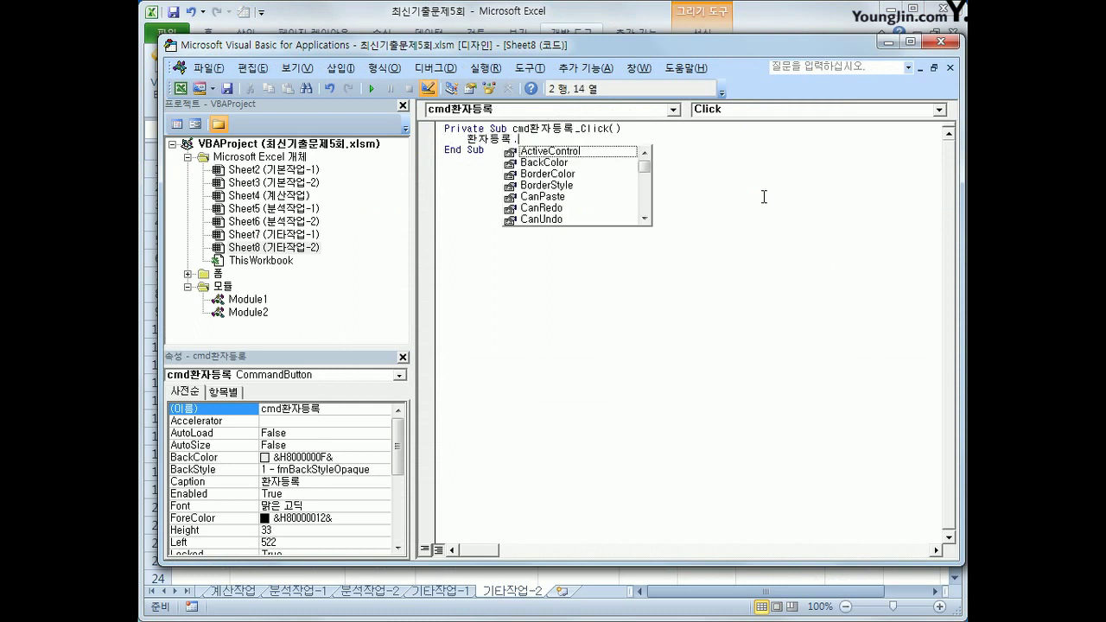
pyautogui.write('sh')
pyautogui.press('Tab')
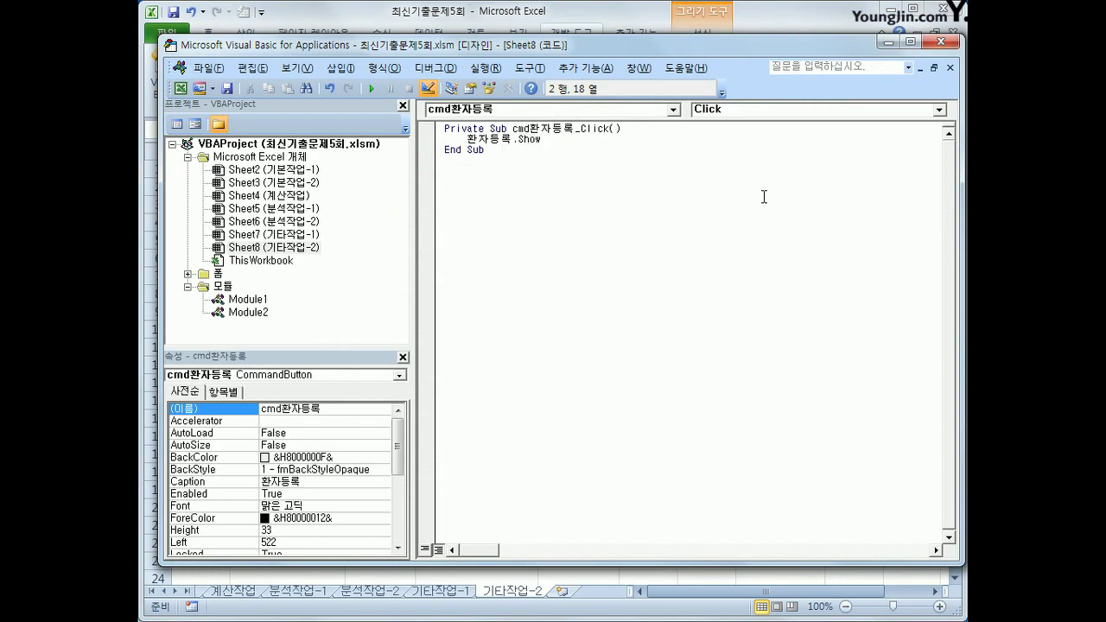
pyautogui.press('Down')
pyautogui.doubleClick(217, 275)
pyautogui.doubleClick(248, 288)
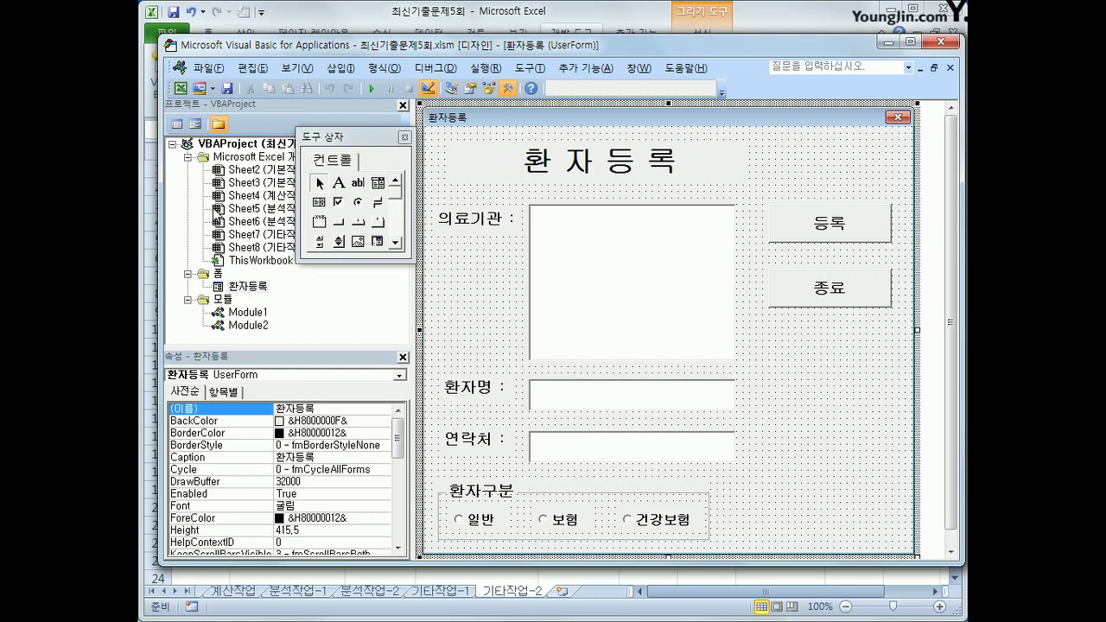
# Write the form's Initialize code setting the clinic list RowSource to H6:H13 and opt건강보험 to True
pyautogui.click(177, 124)
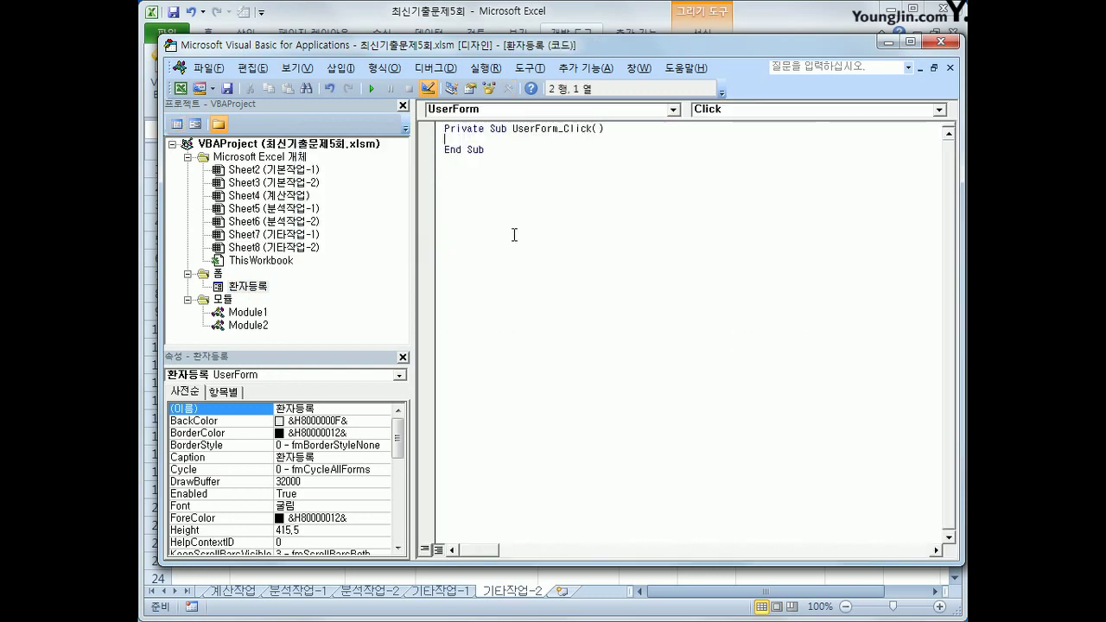
pyautogui.click(730, 111)
pyautogui.click(731, 162)
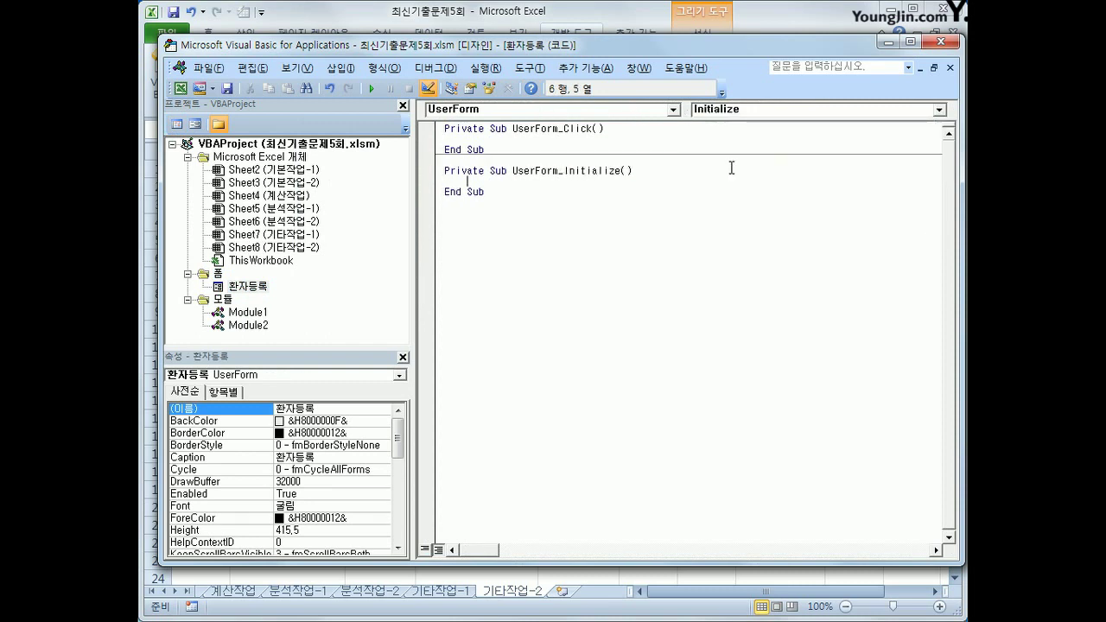
pyautogui.write('lst')
pyautogui.write('의료기기')
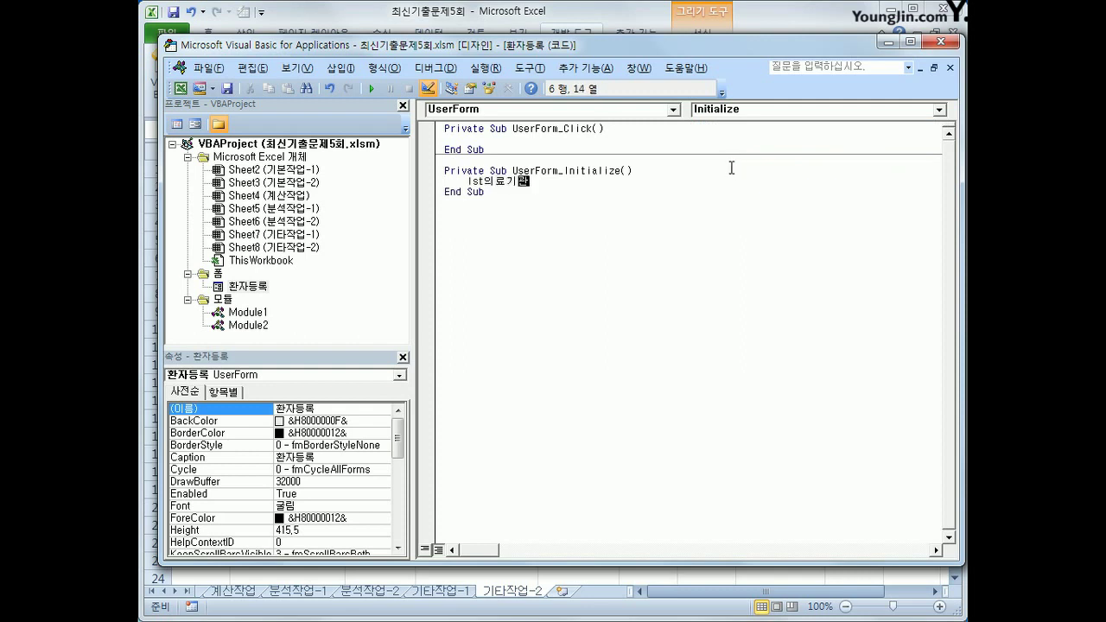
pyautogui.write('.')
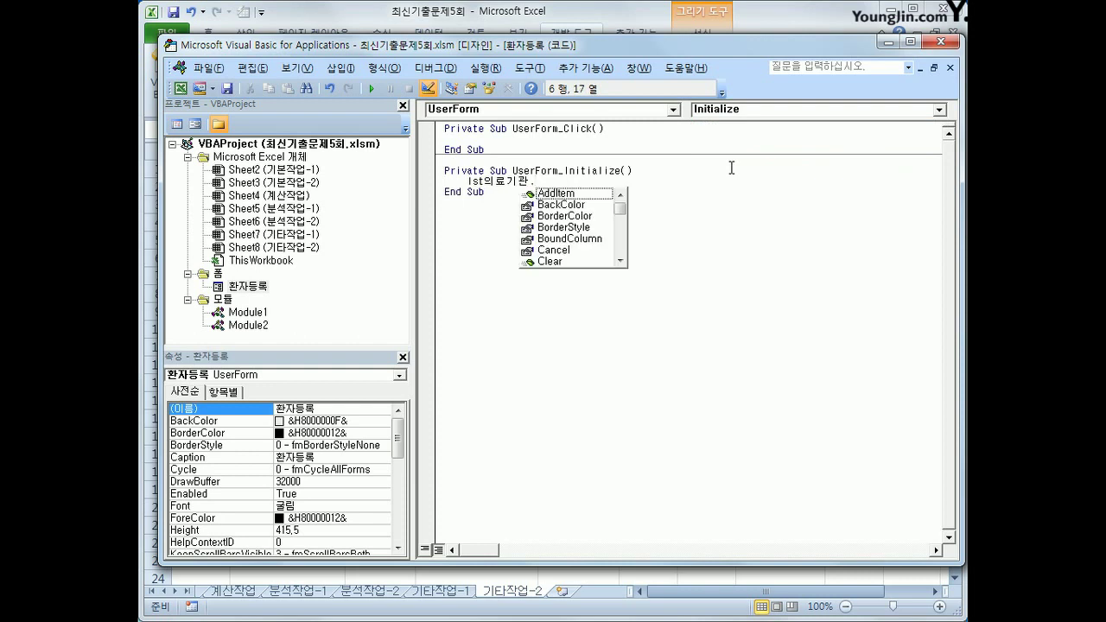
pyautogui.write('ro')
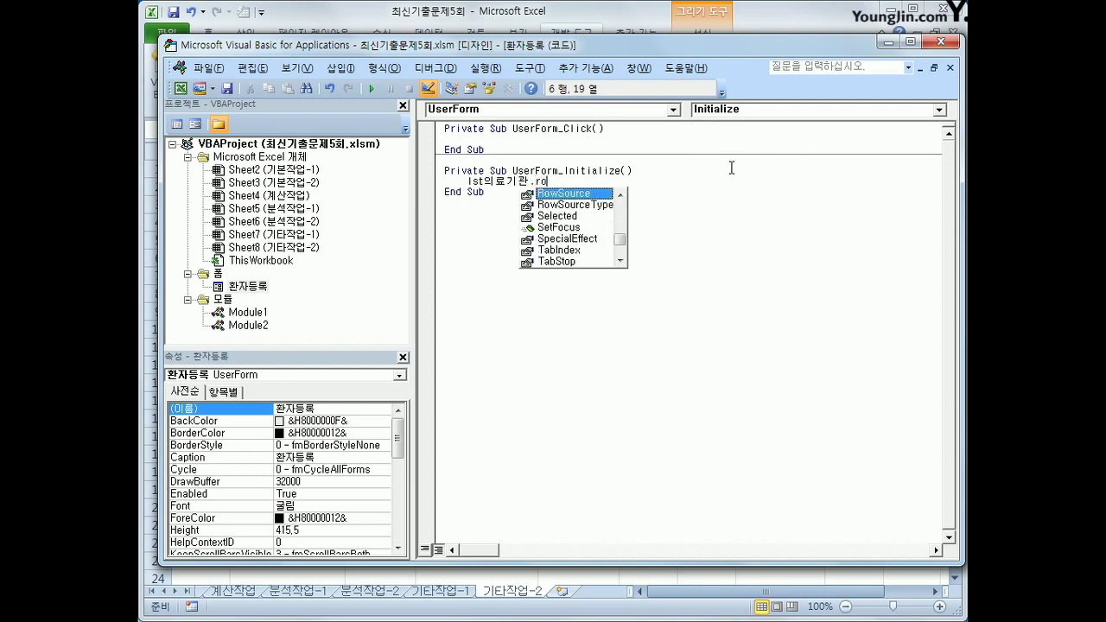
pyautogui.press('Tab')
pyautogui.write('= "')
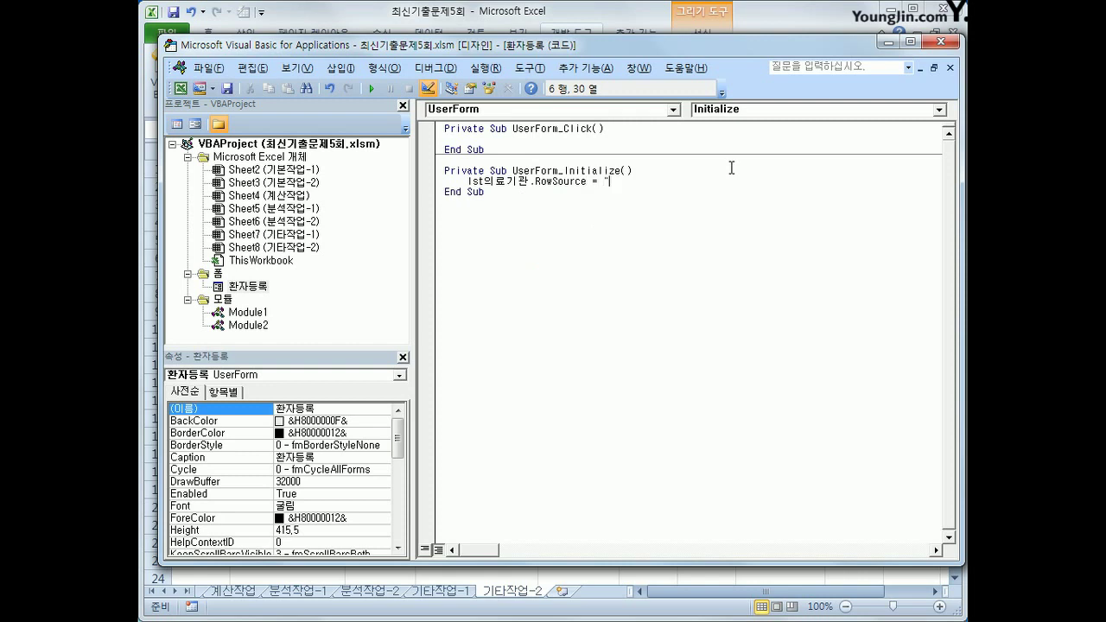
pyautogui.write('ㅂ')
pyautogui.write('H6:H13"')
pyautogui.press('Return')
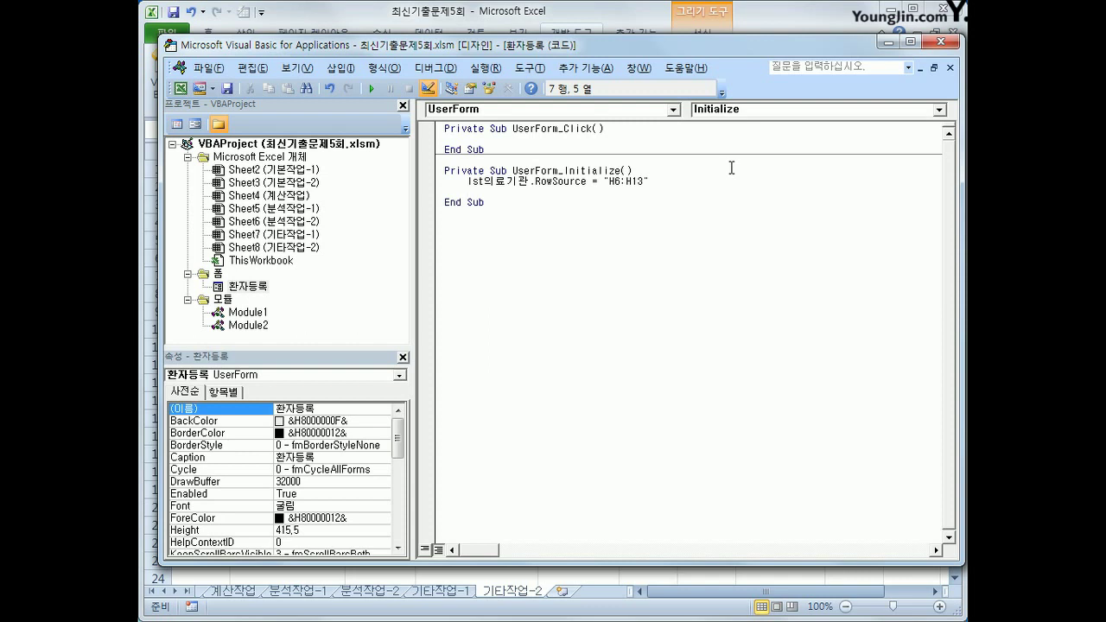
pyautogui.write('opt건강')
pyautogui.write('보험')
pyautogui.write('= ')
pyautogui.write('tr')
pyautogui.write('ru')
pyautogui.press('Down')
# Close the VBA editor, turn off Design Mode, and test the 환자등록 button
pyautogui.click(939, 42)
pyautogui.click(458, 82)
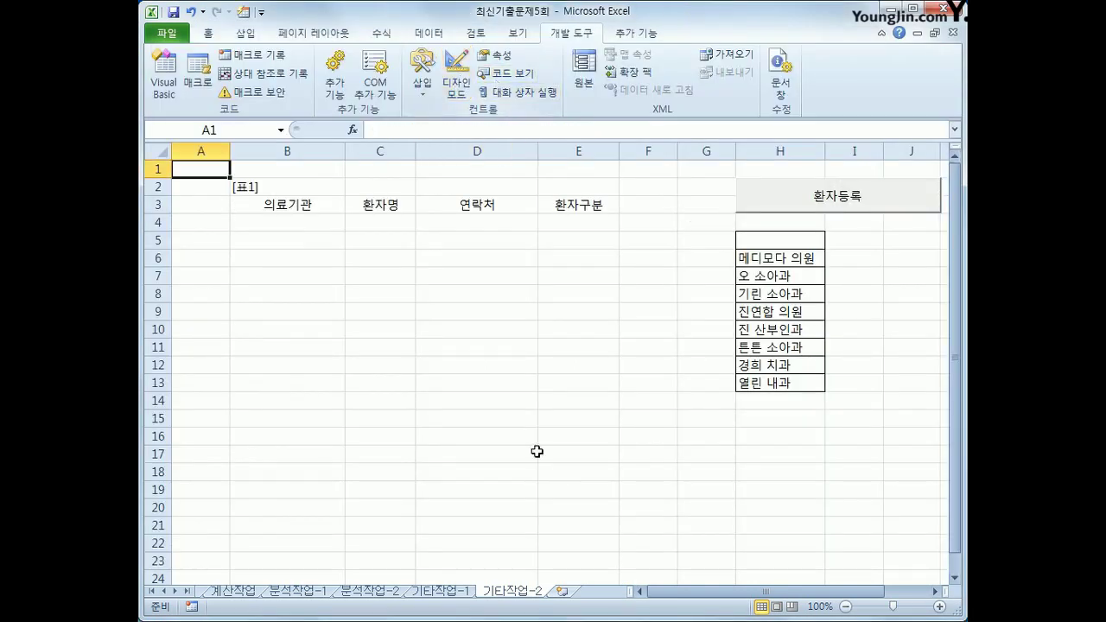
pyautogui.click(819, 208)
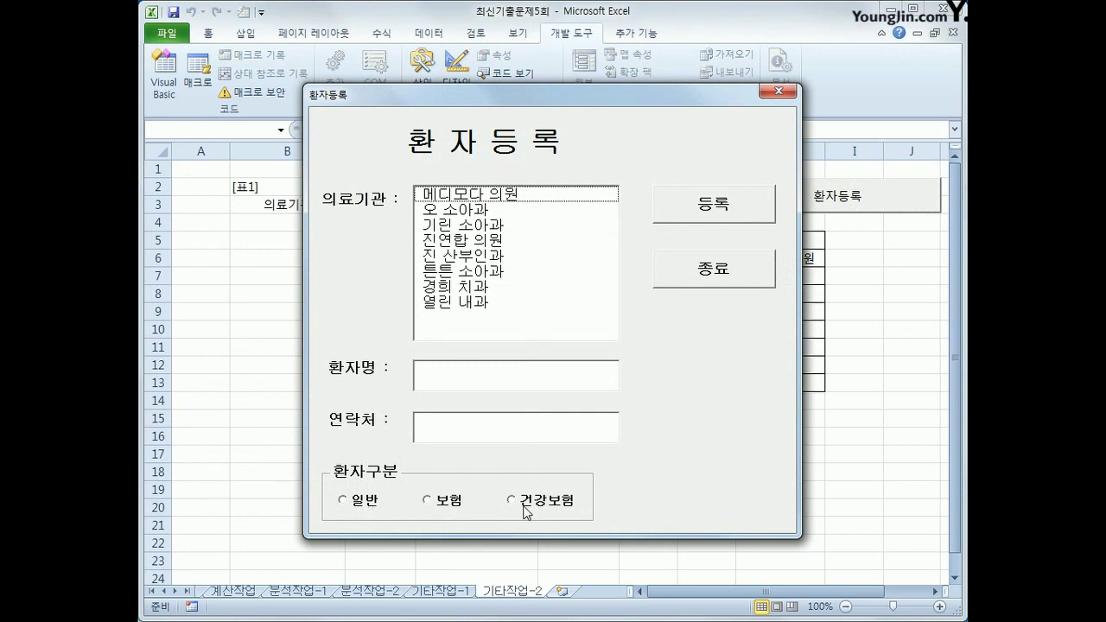
# Close the running form and confirm in the designer that the 건강보험 option is named opt건강
pyautogui.click(716, 268)
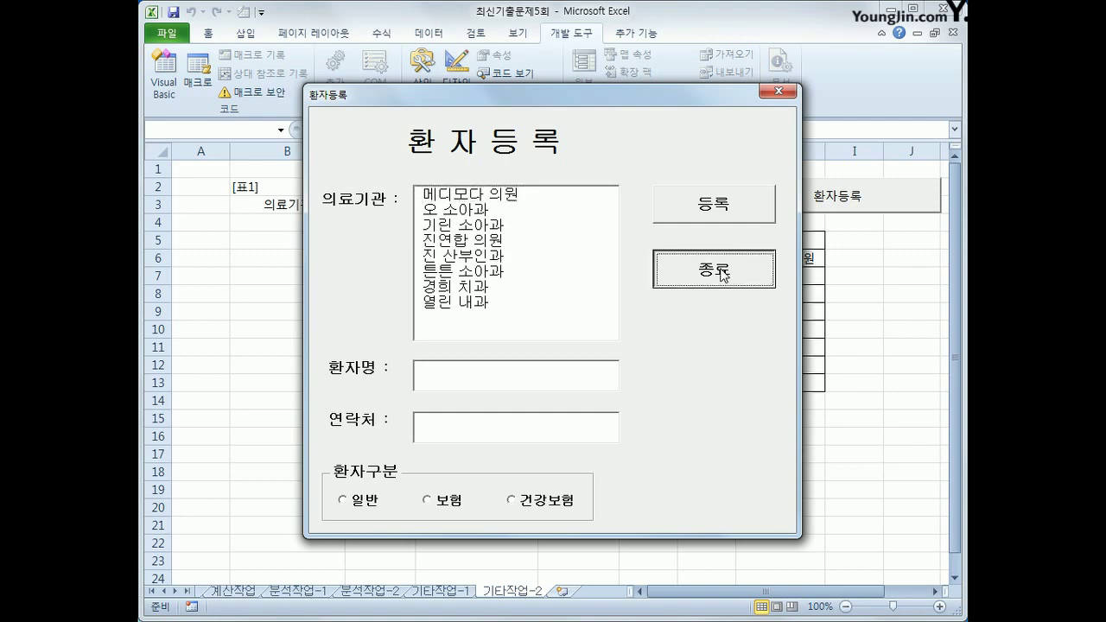
pyautogui.click(164, 82)
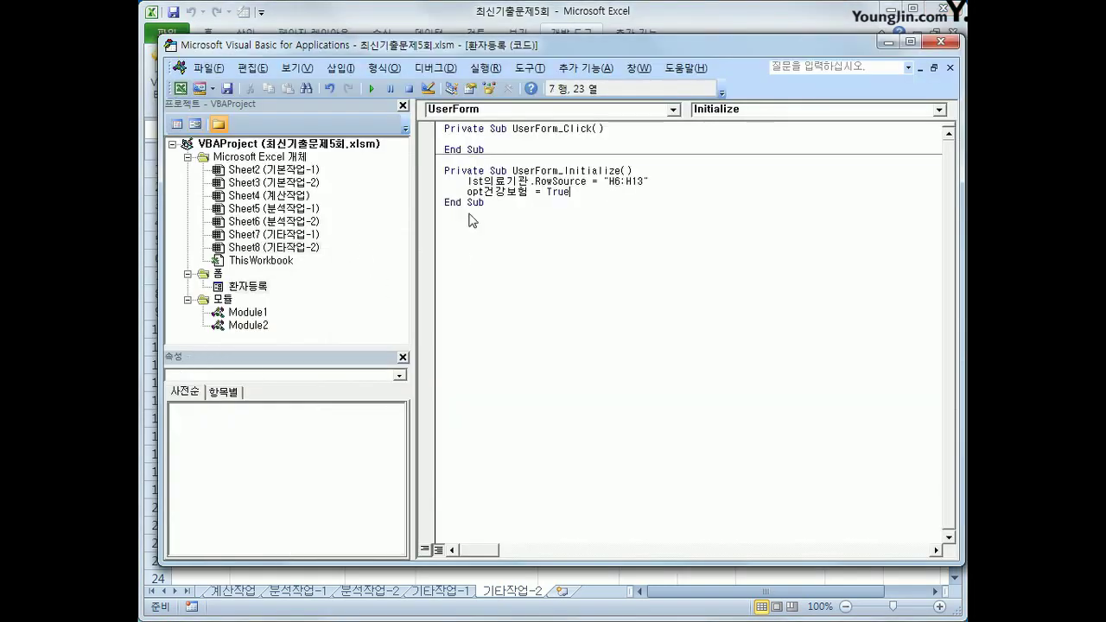
pyautogui.doubleClick(255, 286)
pyautogui.click(654, 519)
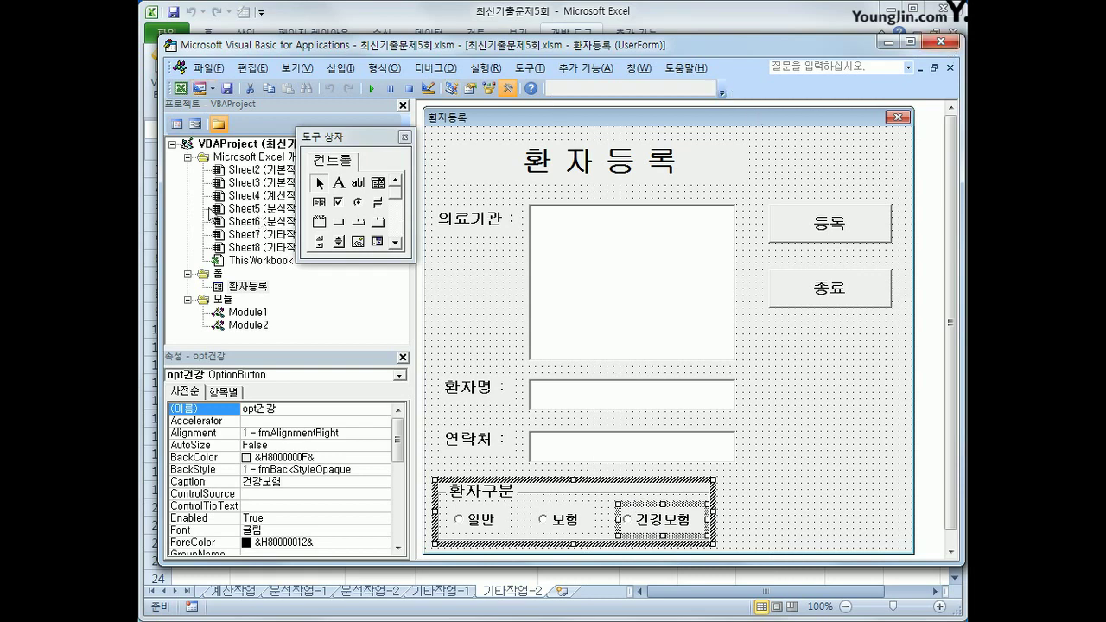
# Correct the Initialize line to 'opt건강 = True' and close the code editor
pyautogui.click(177, 123)
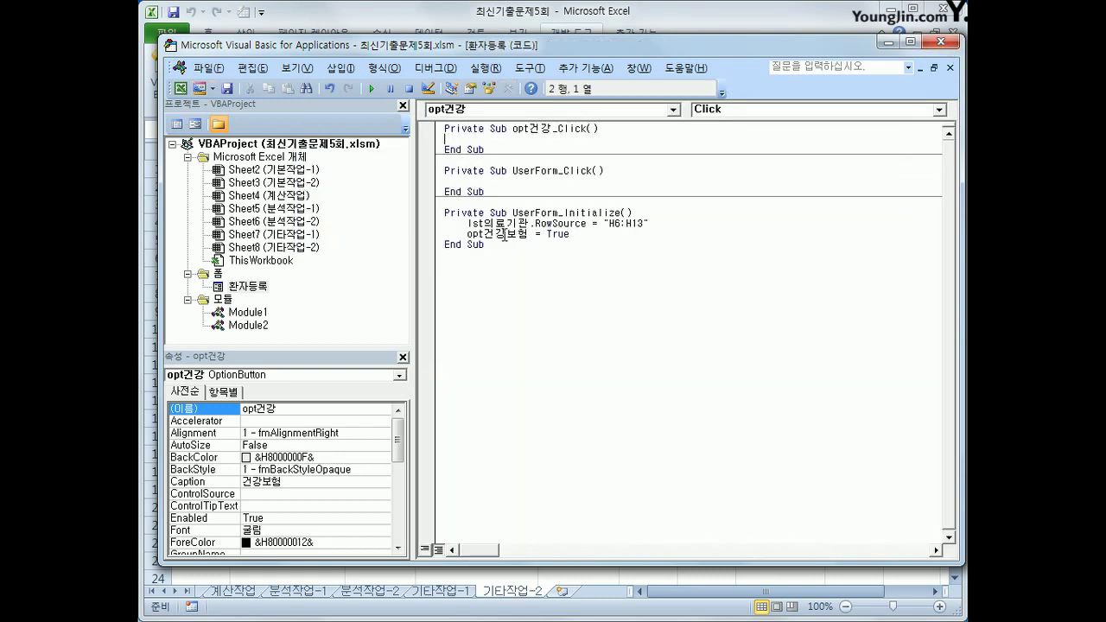
pyautogui.moveTo(506, 235); pyautogui.dragTo(530, 237)
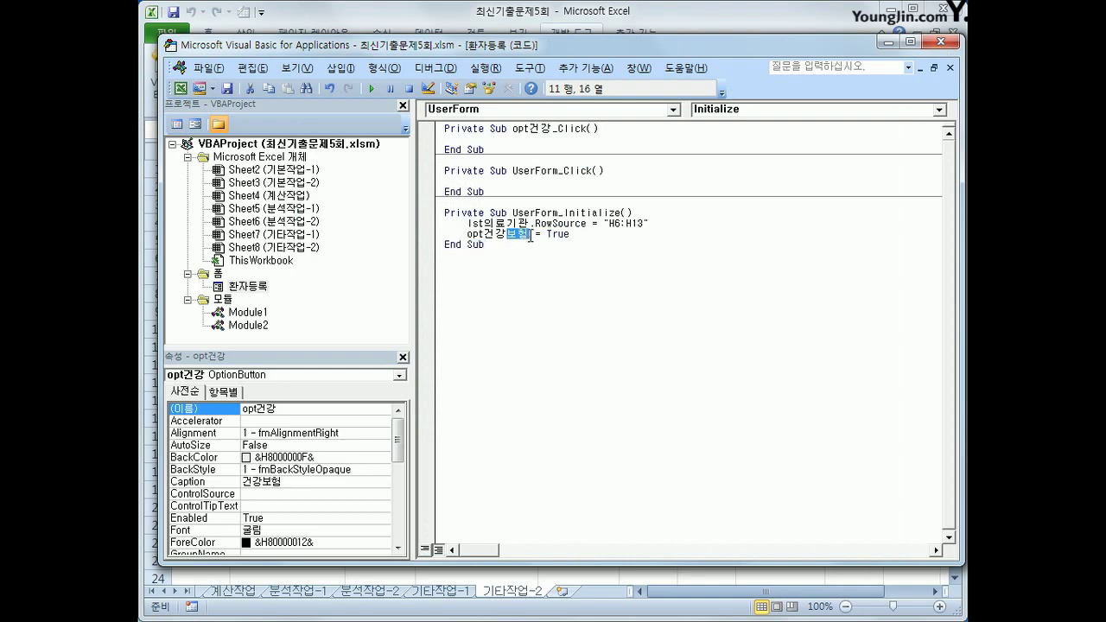
pyautogui.press('Delete')
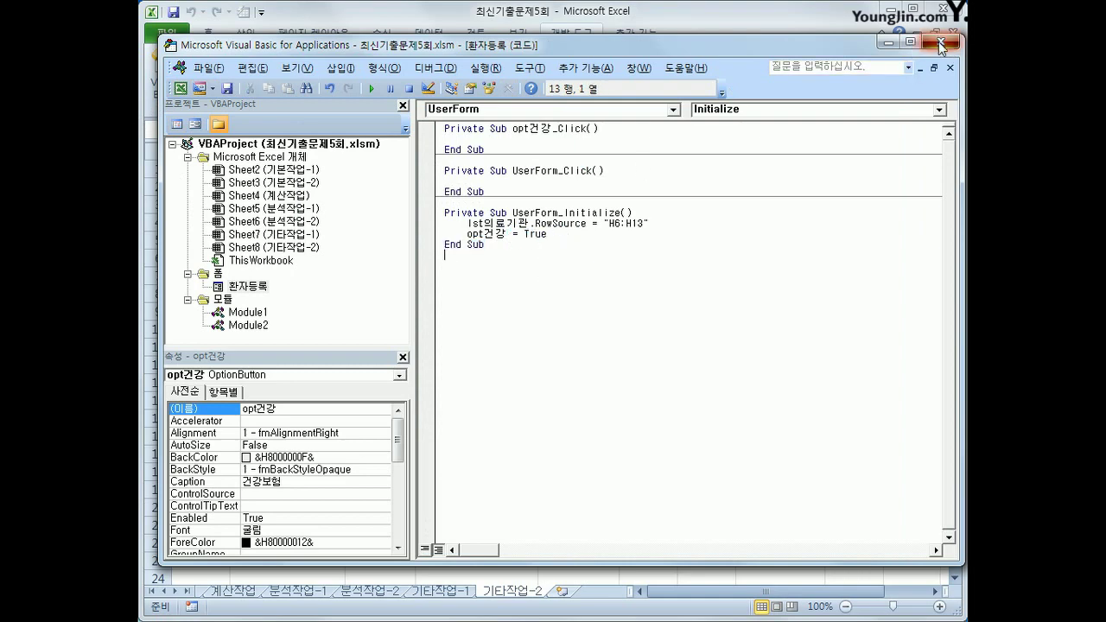
pyautogui.click(934, 41)
# Test-run the 환자등록 form with 오 소아과, the name and contact fields, and each patient type
pyautogui.click(809, 207)
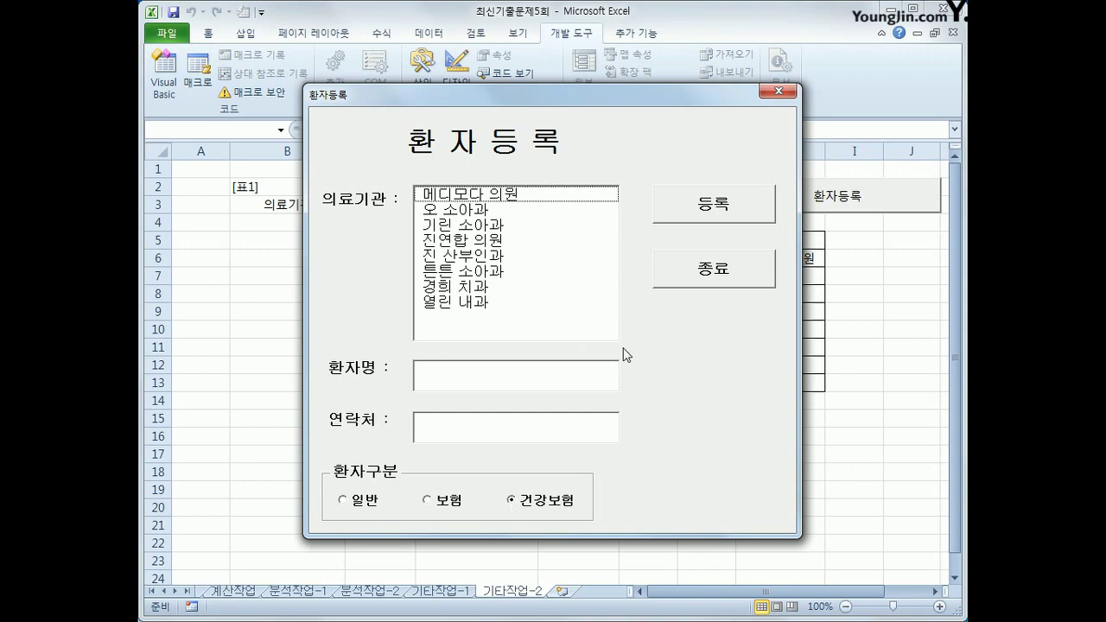
pyautogui.click(748, 217)
pyautogui.click(515, 217)
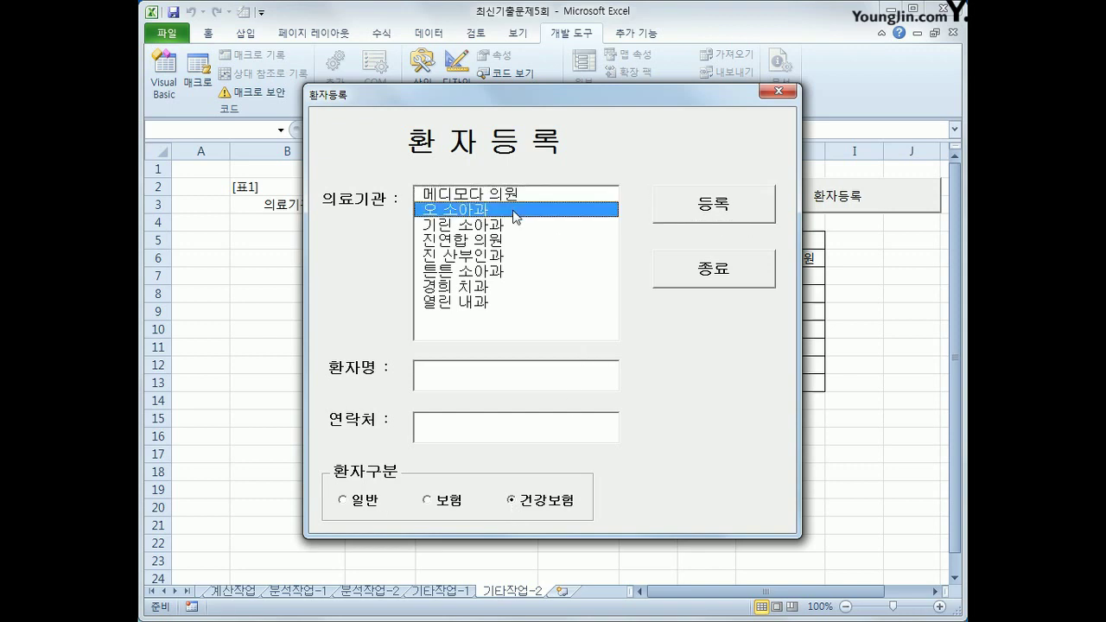
pyautogui.click(463, 373)
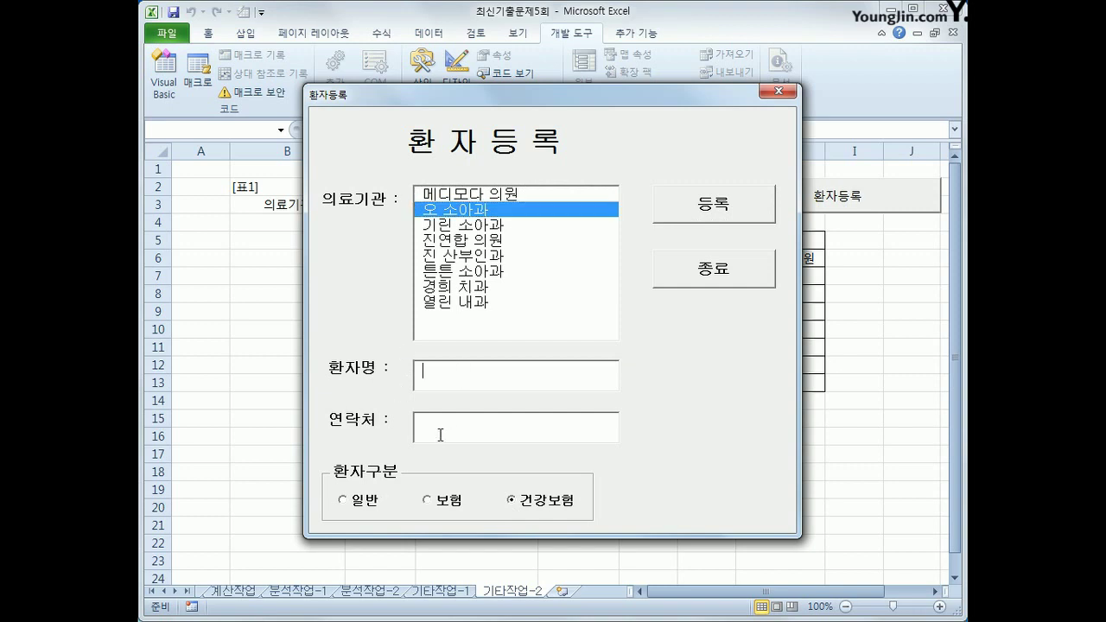
pyautogui.click(438, 438)
pyautogui.click(356, 503)
pyautogui.click(429, 501)
pyautogui.click(553, 501)
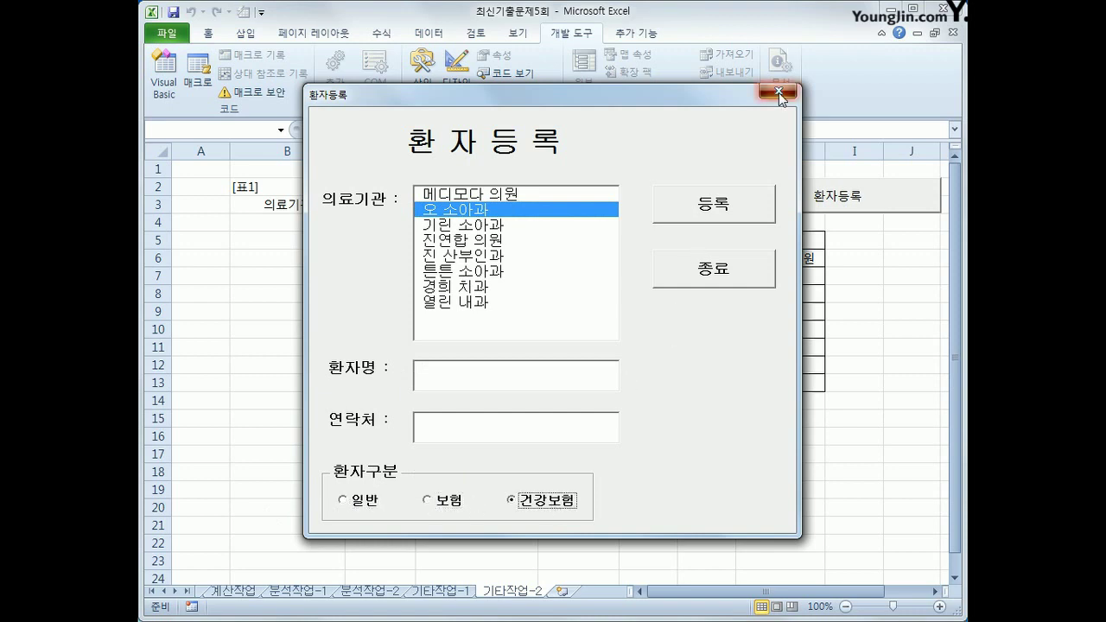
pyautogui.click(778, 90)
# Inspect the table's header region B2:E3 and the first data cell B4
pyautogui.click(304, 205)
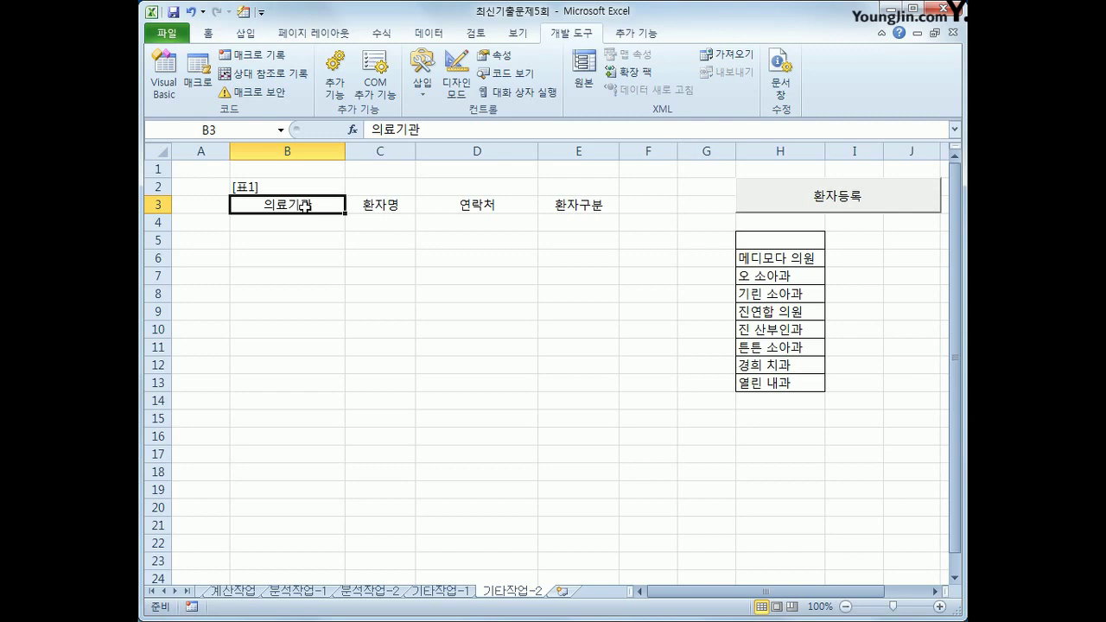
pyautogui.moveTo(304, 205); pyautogui.dragTo(580, 183)
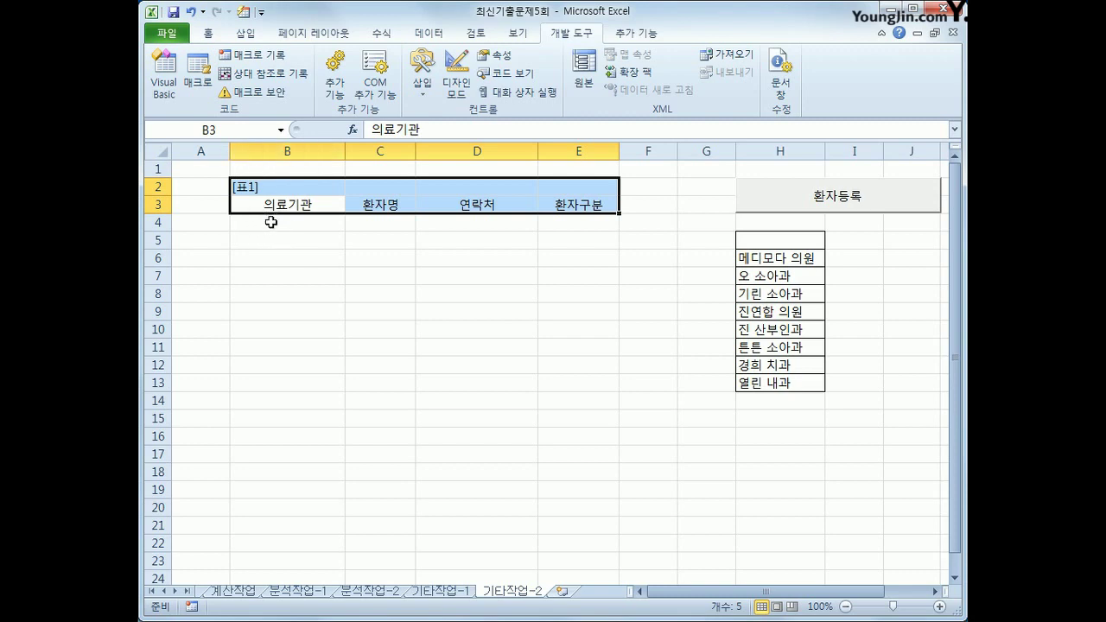
pyautogui.click(272, 223)
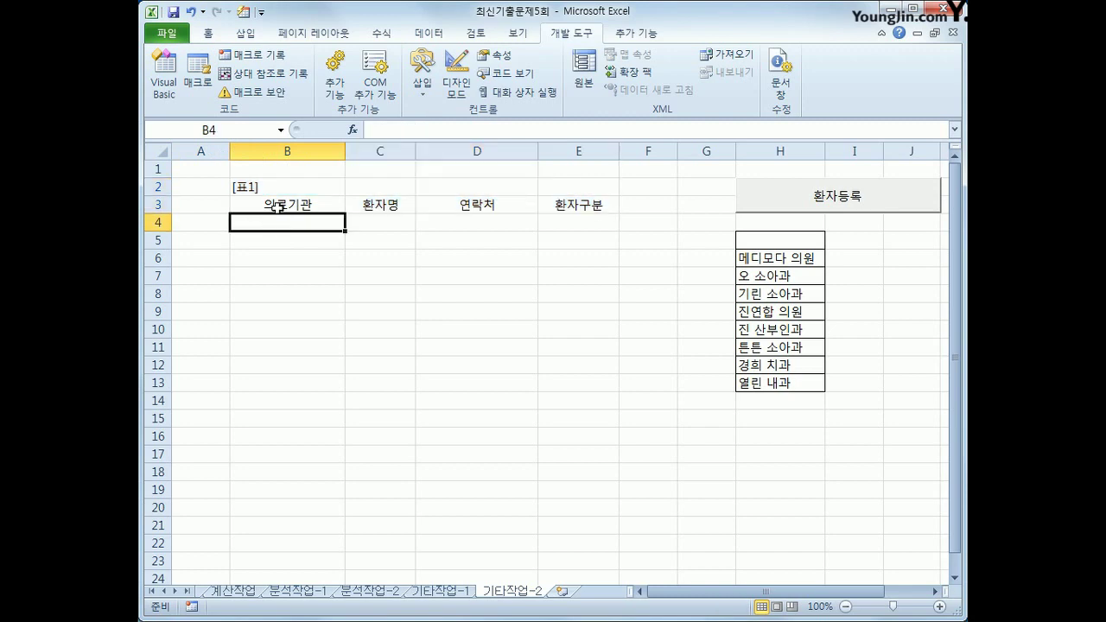
pyautogui.click(278, 207)
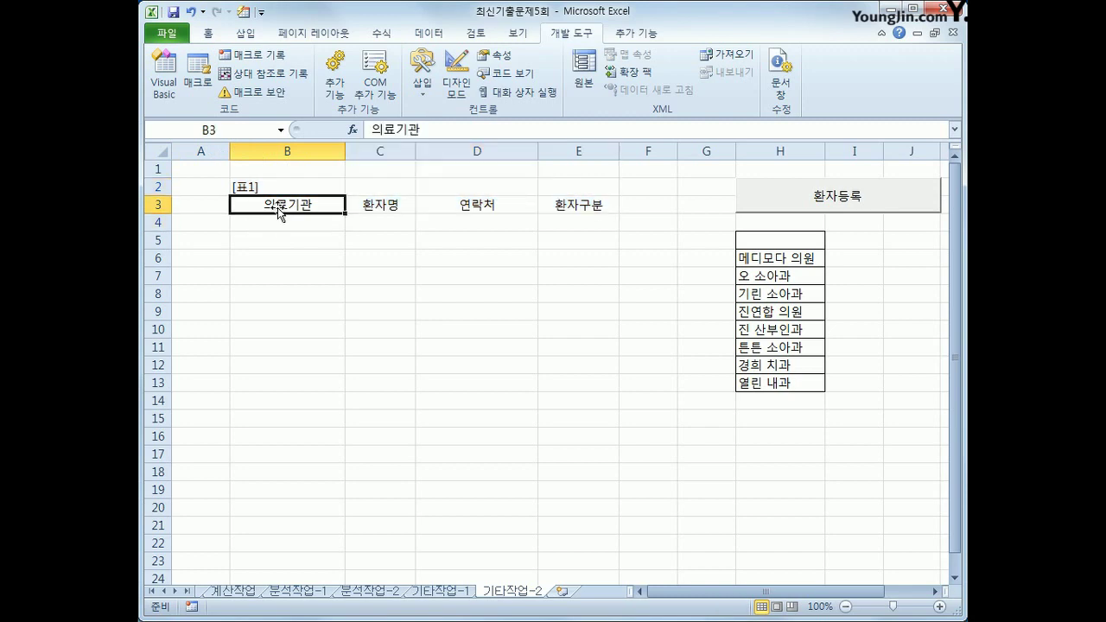
pyautogui.click(276, 223)
# Retest the form with 진 산부인과 and each patient type, close it, and reopen Visual Basic
pyautogui.click(854, 195)
pyautogui.click(582, 258)
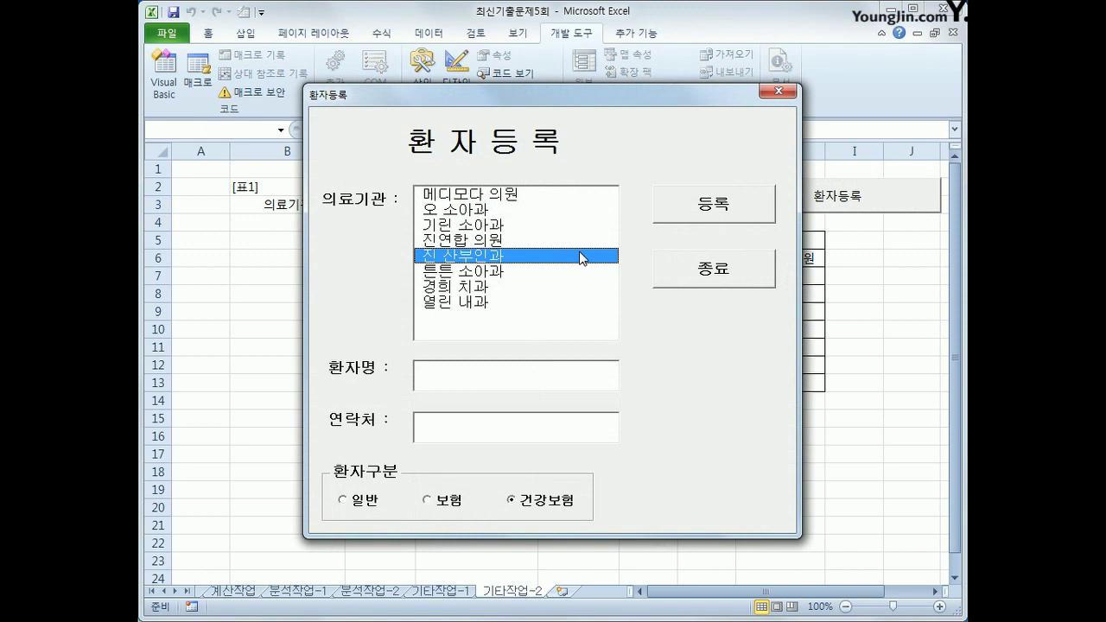
pyautogui.click(516, 378)
pyautogui.click(487, 437)
pyautogui.click(439, 511)
pyautogui.click(363, 501)
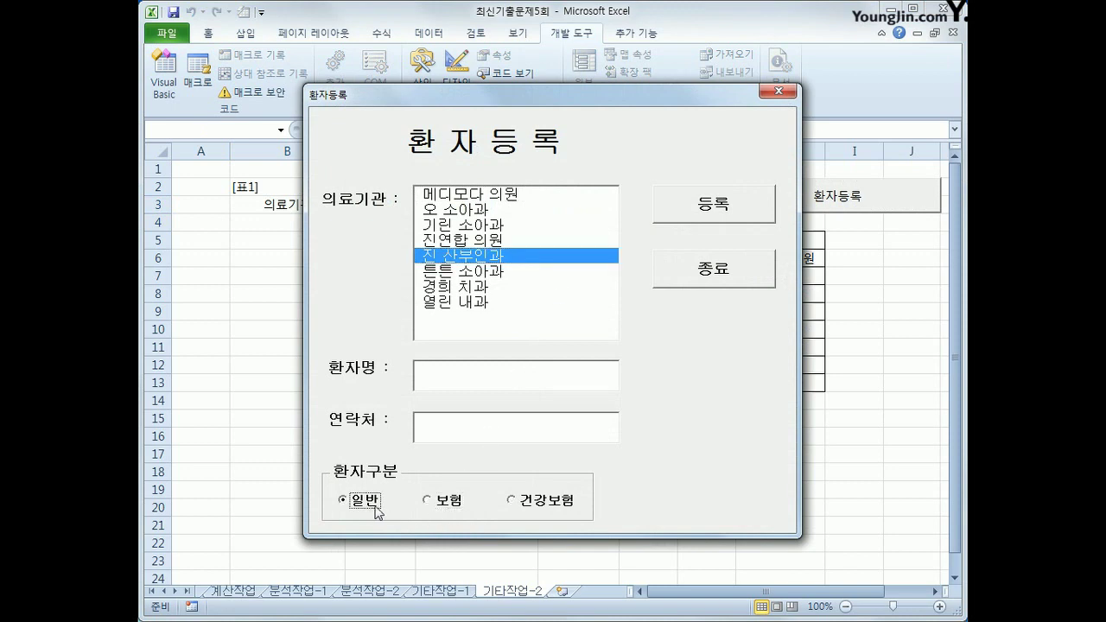
pyautogui.click(437, 504)
pyautogui.click(533, 508)
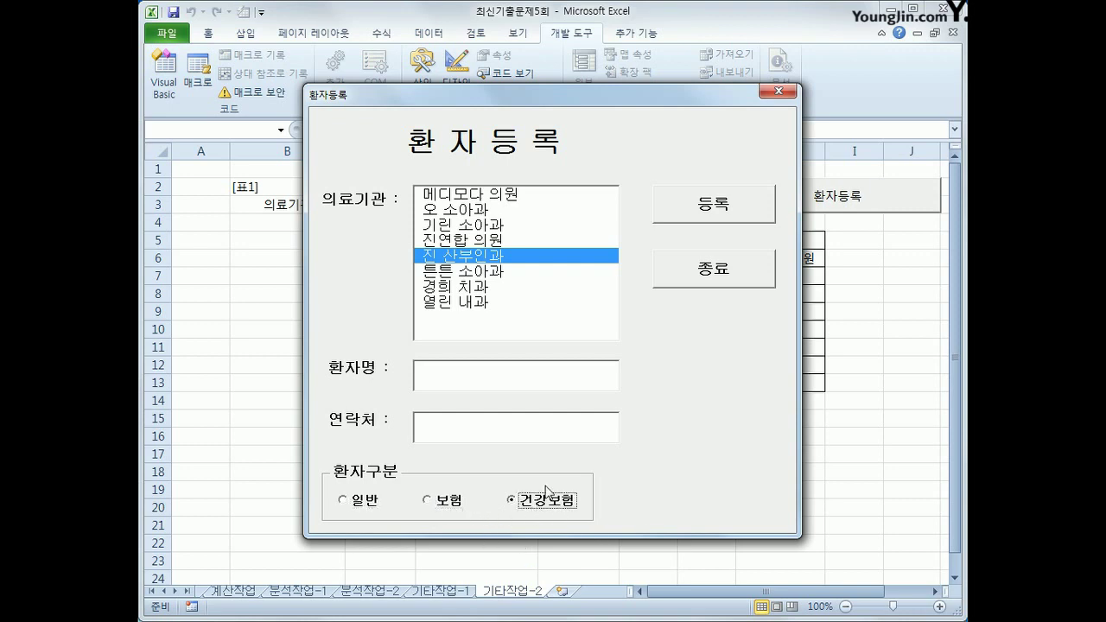
pyautogui.click(733, 278)
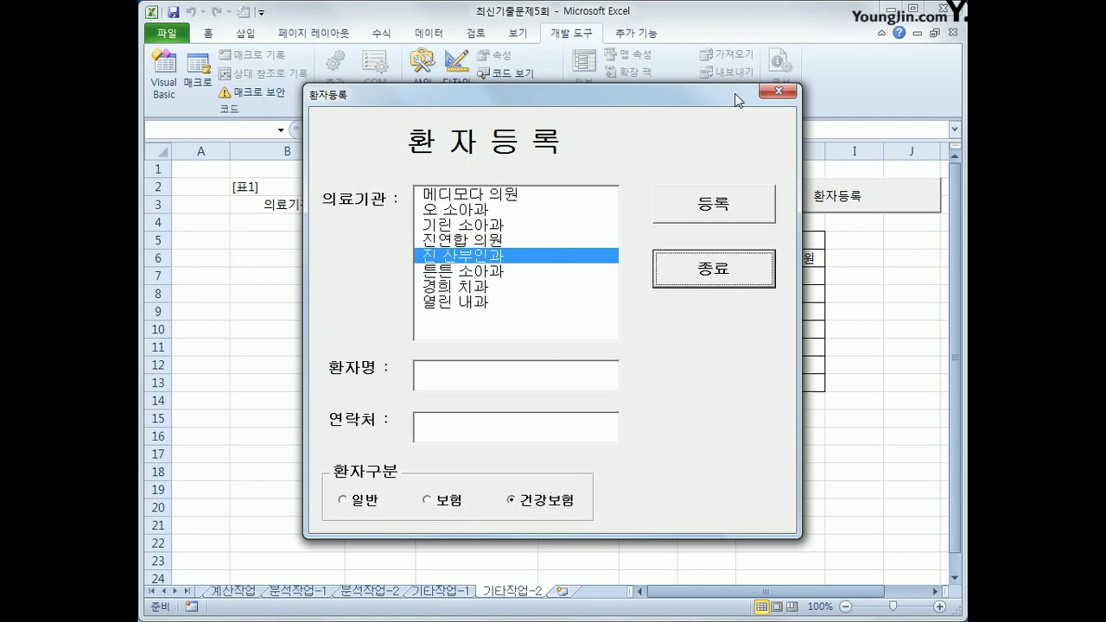
pyautogui.click(782, 94)
pyautogui.click(163, 78)
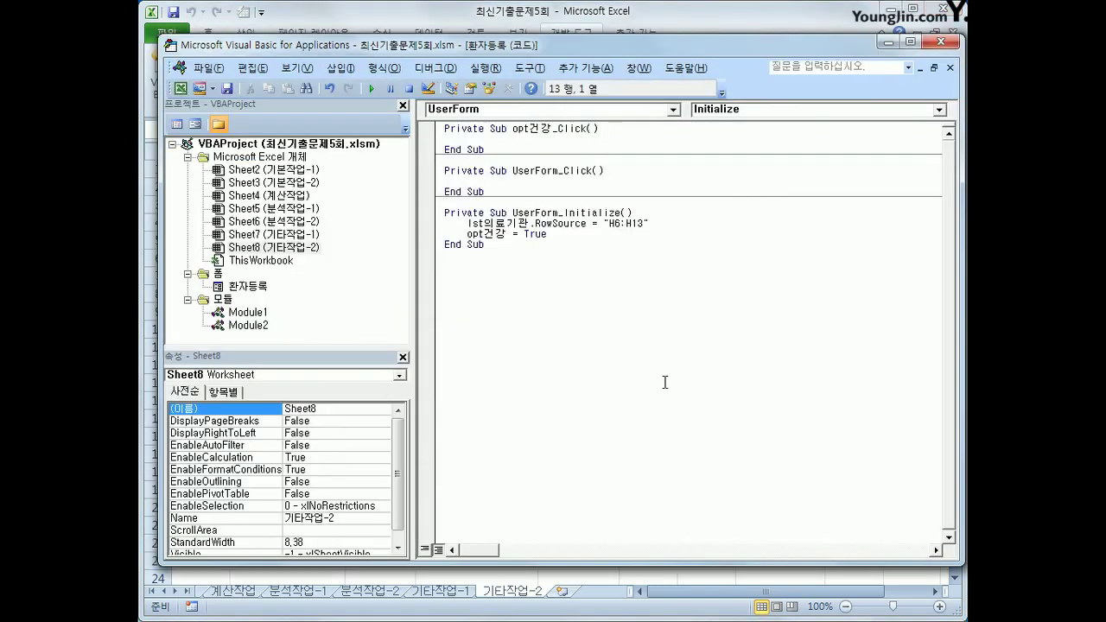
# Create cmd등록_Click with i = Range("B3").CurrentRegion.Rows.Count + 2
pyautogui.click(584, 111)
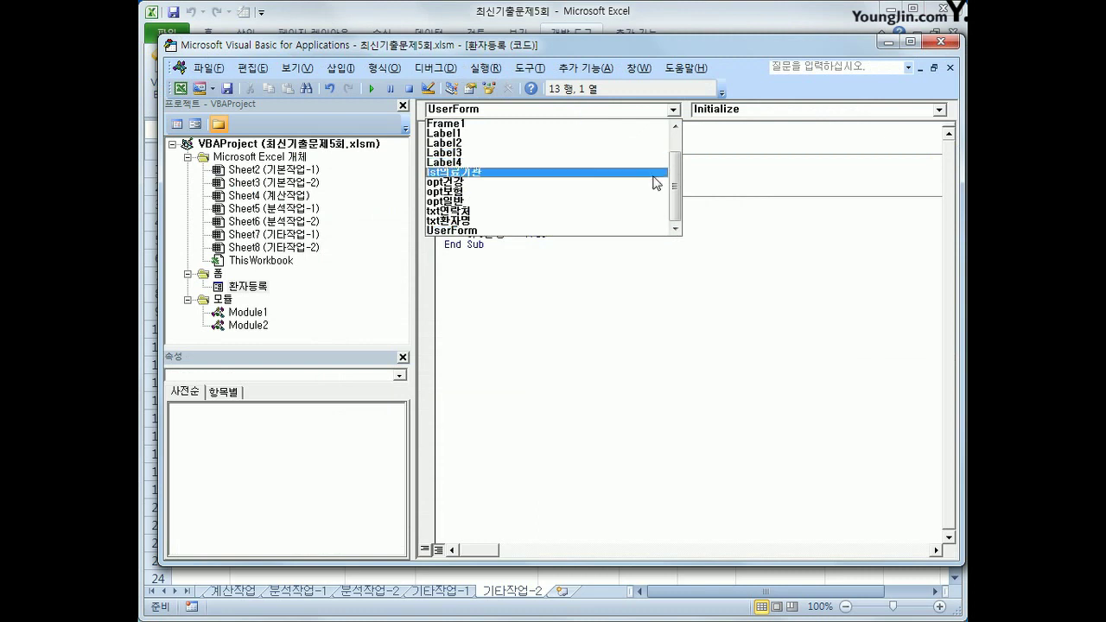
pyautogui.scroll(1, 664, 141)
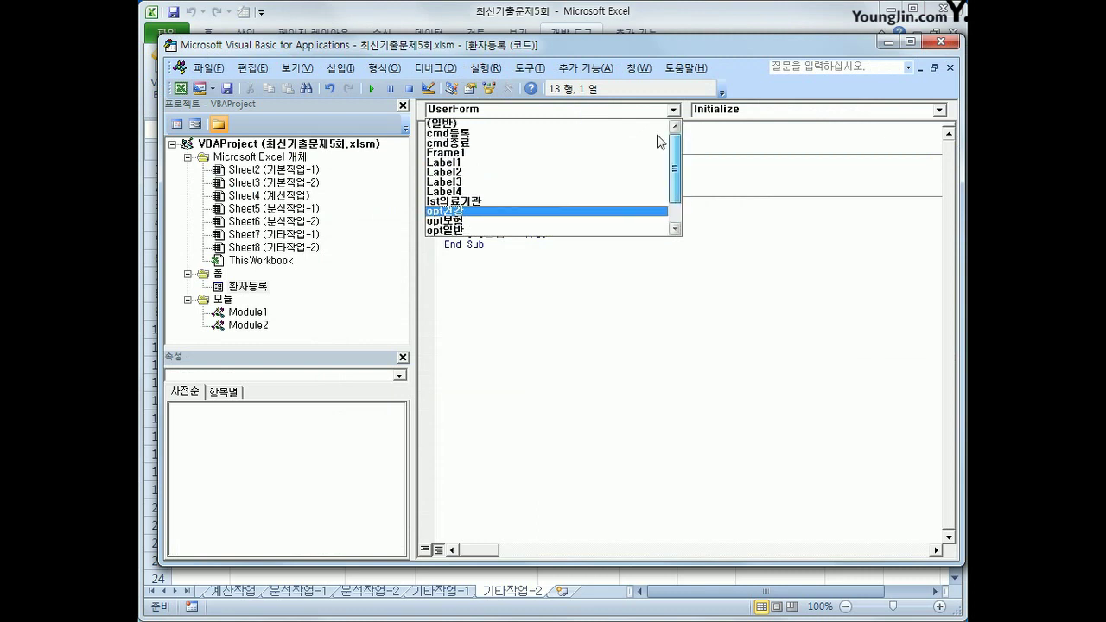
pyautogui.click(577, 134)
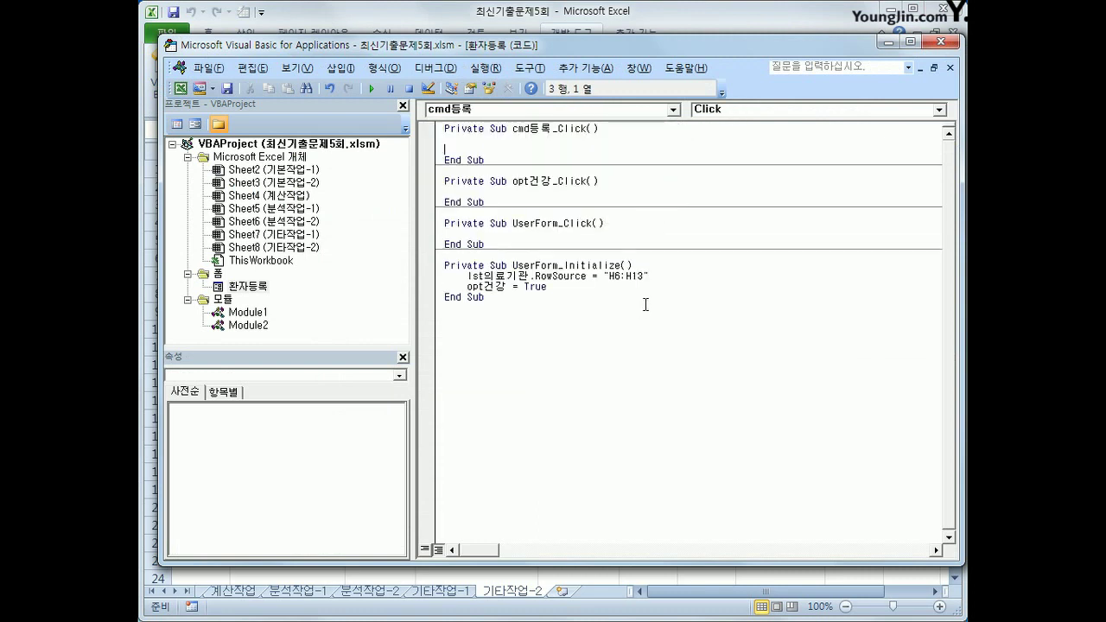
pyautogui.press('Tab')
pyautogui.write('i = range("')
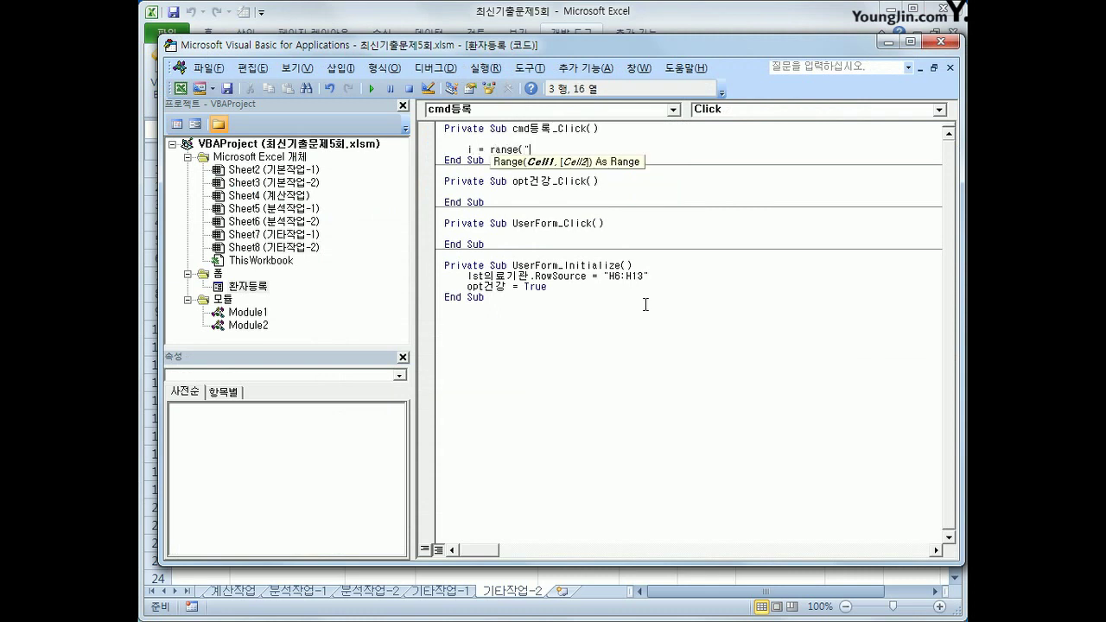
pyautogui.write('B3").cu')
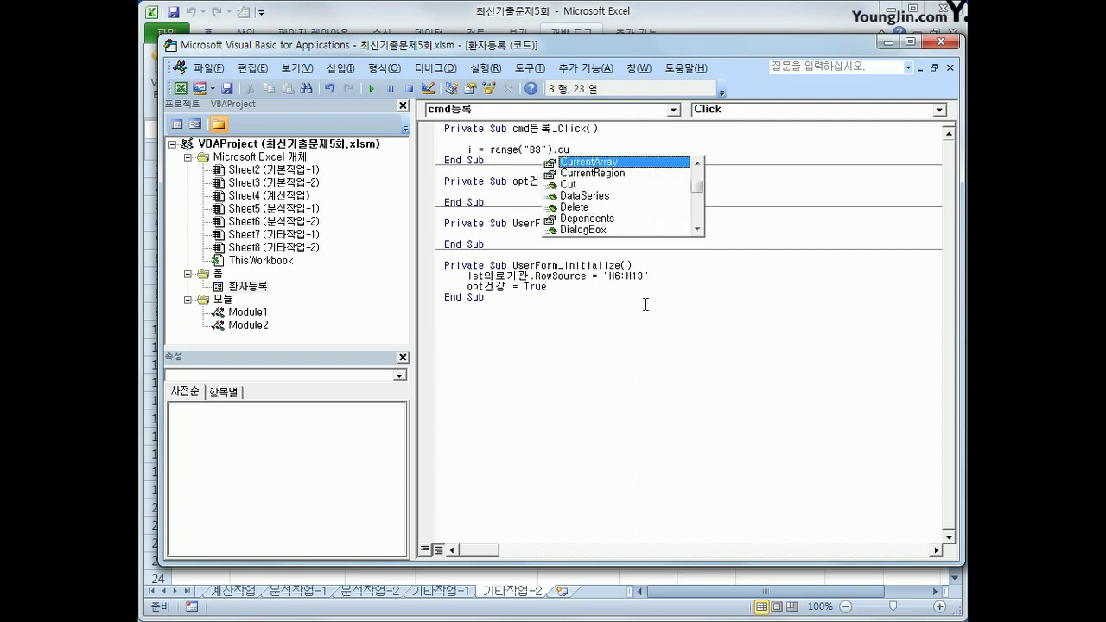
pyautogui.press('Down')
pyautogui.press('Tab')
pyautogui.write('.Rows.c')
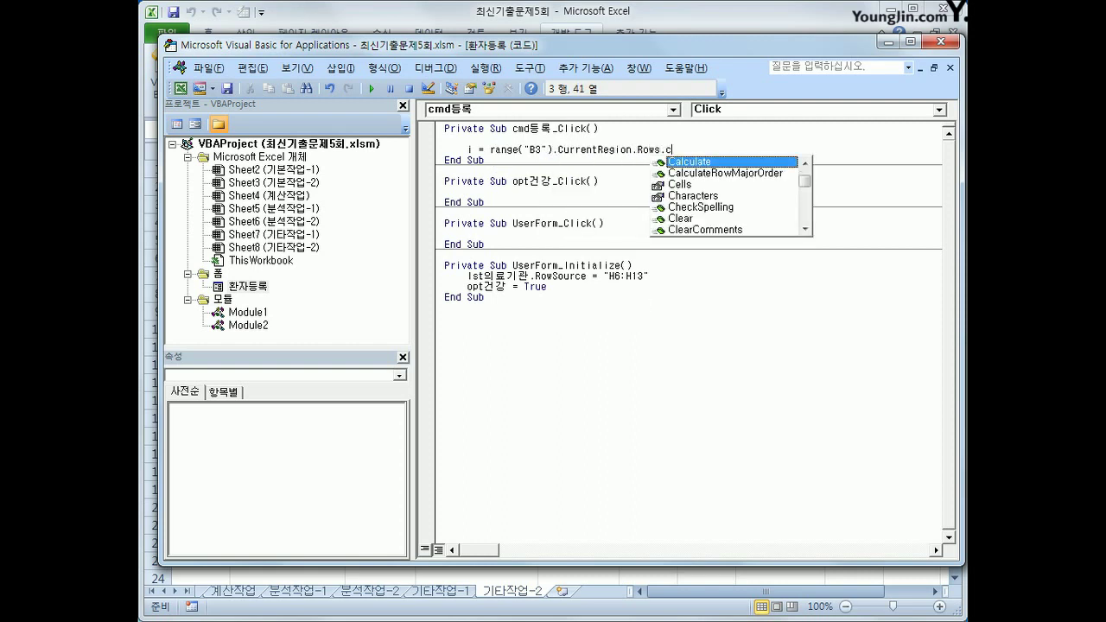
pyautogui.write('ount + 2')
pyautogui.press('Return')
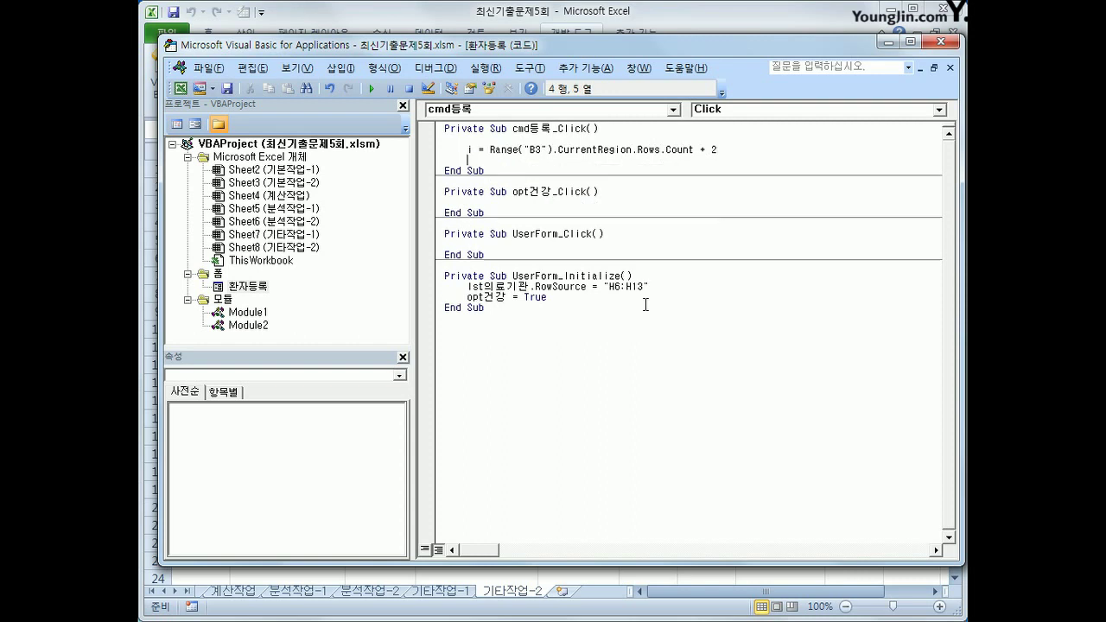
pyautogui.press('Return')
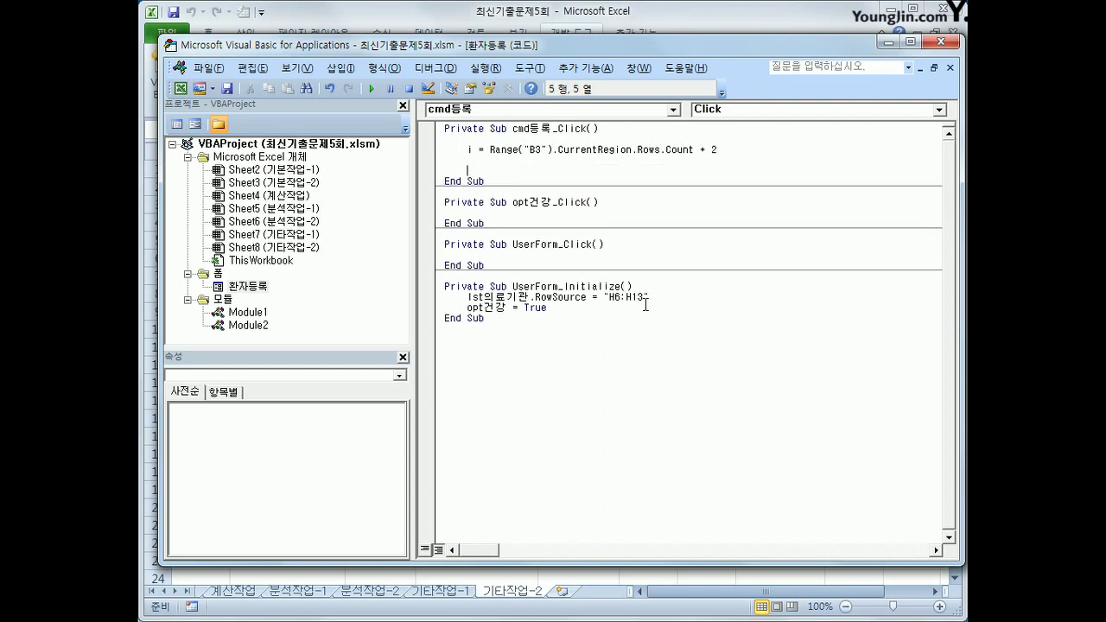
# Add Cells(i, 2) = lst의료기관 and Cells(i, 3) = txt환자명
pyautogui.write('cells(i,2) = lst의료기관')
pyautogui.press('Return')
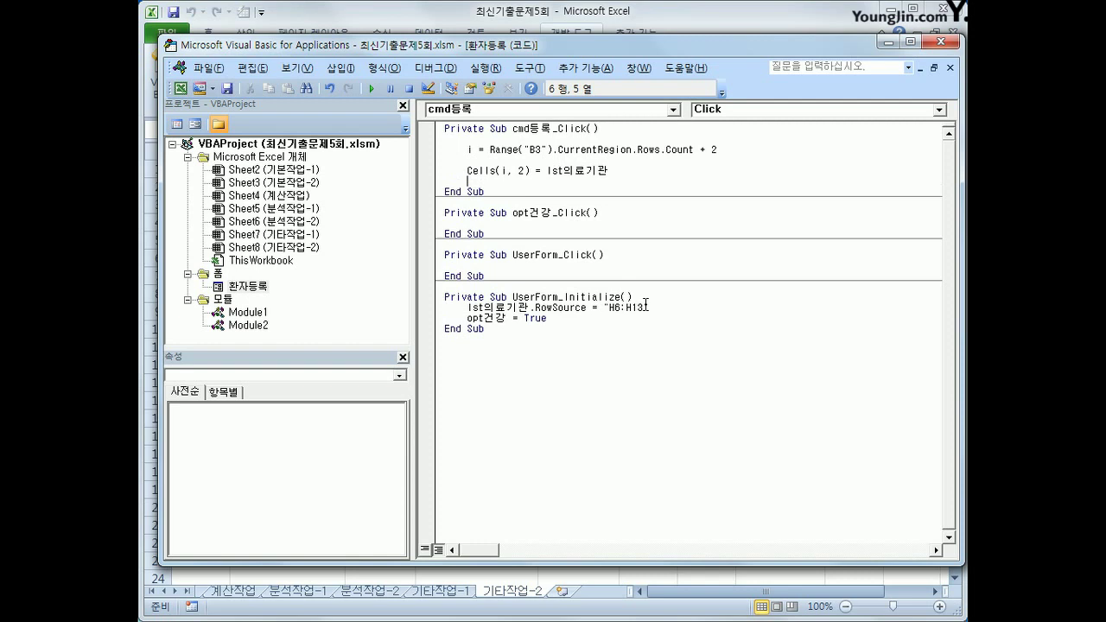
pyautogui.press('Up')
pyautogui.hotkey('shift', 'End')
pyautogui.hotkey('ctrl', 'c')
pyautogui.press('Down')
pyautogui.hotkey('ctrl', 'v')
pyautogui.hotkey('ctrl', 'Left')
pyautogui.hotkey('ctrl', 'Left')
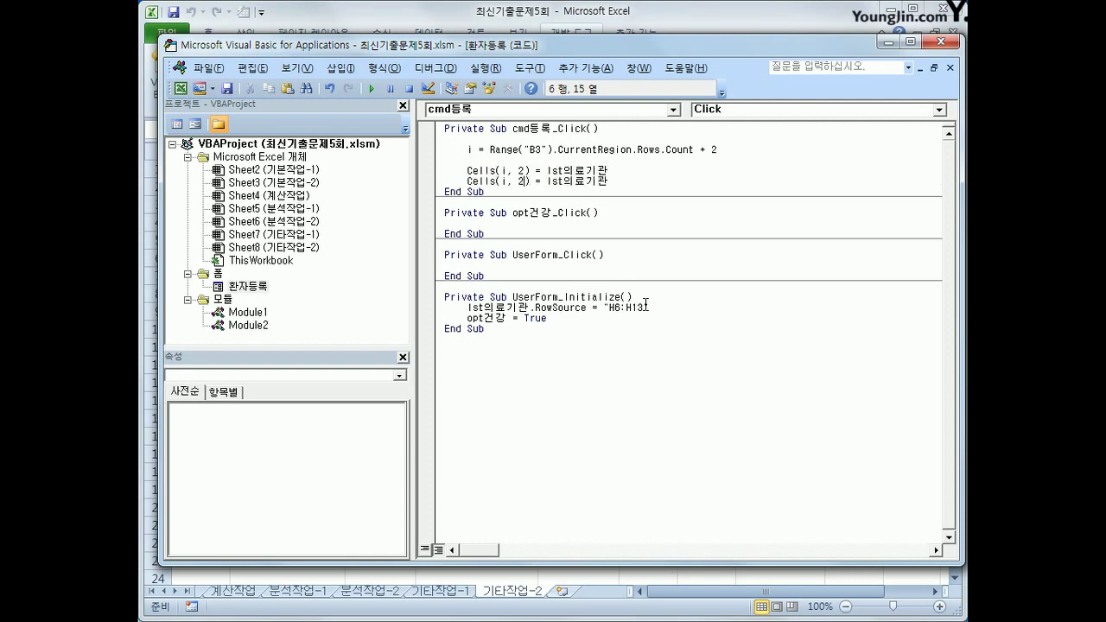
pyautogui.press('Left')
pyautogui.press('Left')
pyautogui.press('Left')
pyautogui.press('Delete')
pyautogui.write('3')
pyautogui.hotkey('ctrl', 'Right')
pyautogui.hotkey('ctrl', 'Right')
pyautogui.hotkey('shift', 'End')
pyautogui.write('txt환자명')
pyautogui.press('Return')
# Add Cells(i, 4) = txt연락처 for the contact column
pyautogui.press('Up')
pyautogui.hotkey('shift', 'End')
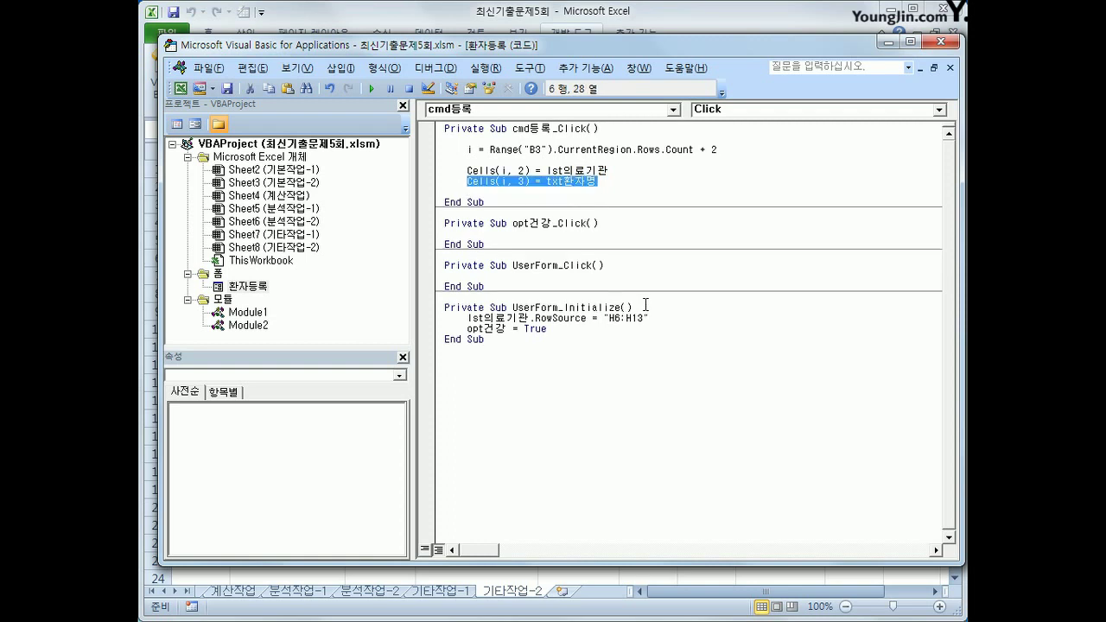
pyautogui.hotkey('ctrl', 'c')
pyautogui.press('Down')
pyautogui.hotkey('ctrl', 'v')
pyautogui.press('Return')
pyautogui.press('Up')
pyautogui.press('End')
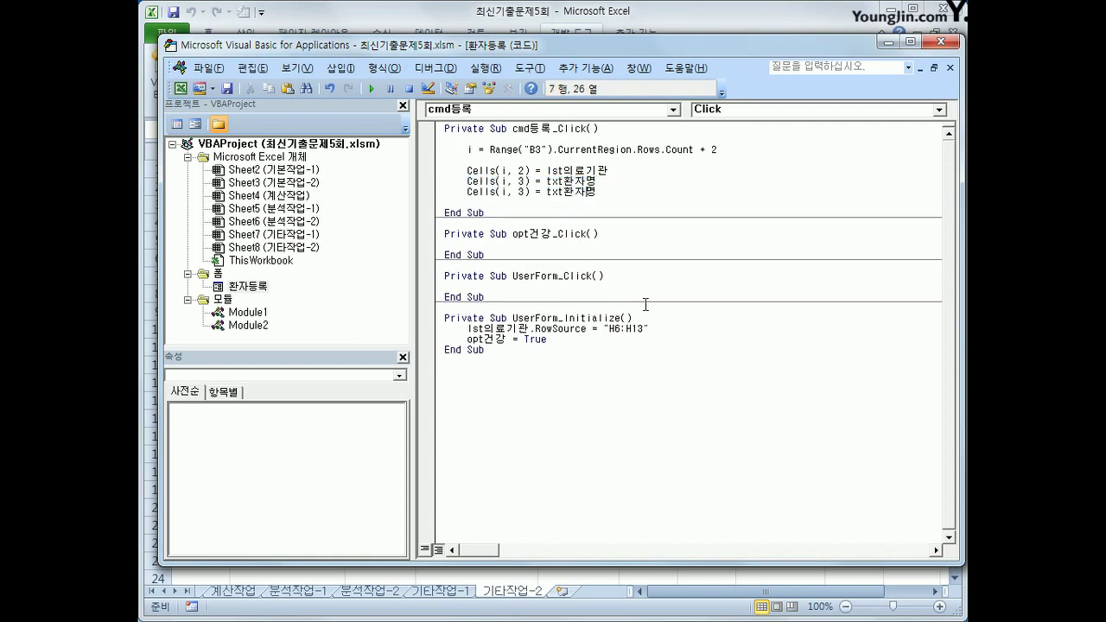
pyautogui.press('Left')
pyautogui.press('Left')
pyautogui.press('Left')
pyautogui.press('Left')
pyautogui.press('Left')
pyautogui.press('Left')
pyautogui.press('Left')
pyautogui.press('Left')
pyautogui.press('Left')
pyautogui.press('Left')
pyautogui.press('Delete')
pyautogui.write('4')
pyautogui.press('End')
pyautogui.press('Left')
pyautogui.press('Left')
pyautogui.press('Left')
pyautogui.write('연락처')
pyautogui.press('Delete')
pyautogui.press('Delete')
pyautogui.press('Delete')
pyautogui.press('Return')
pyautogui.press('Return')
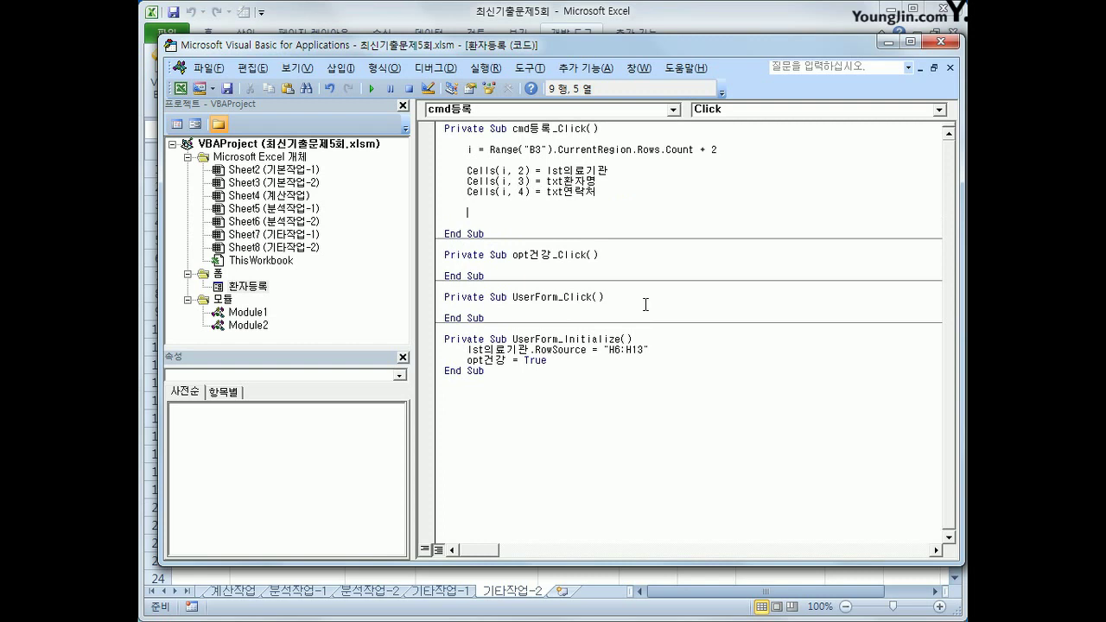
# Add 'If opt일반 = True Then' writing Cells(i, 5) = "일반"
pyautogui.write('if opt일반 =true then')
pyautogui.press('Return')
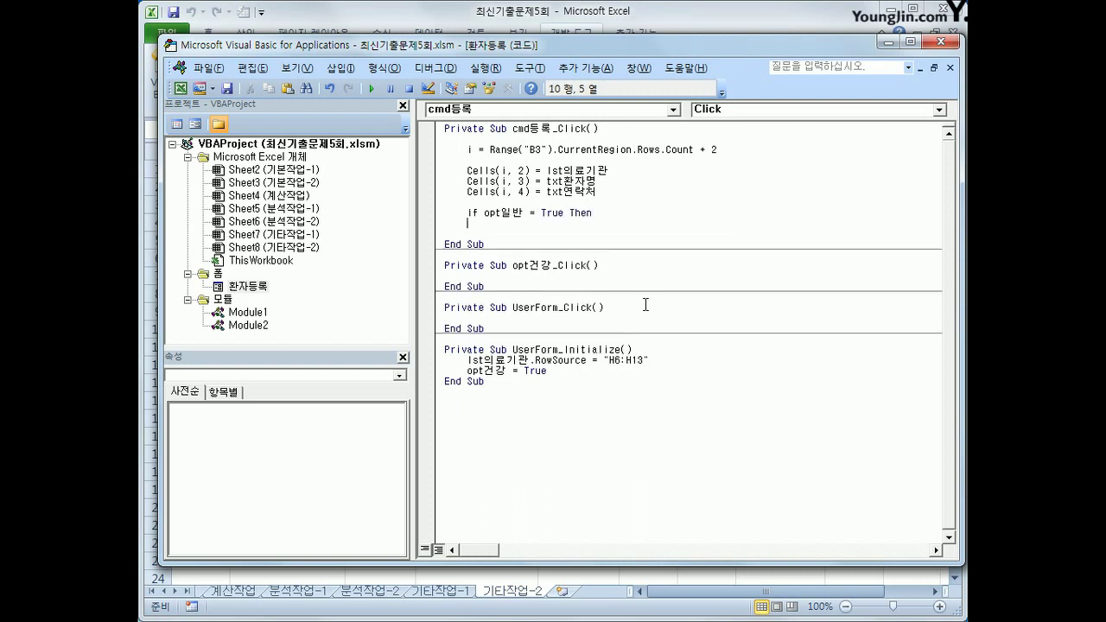
pyautogui.hotkey('ctrl', 'v')
pyautogui.hotkey('ctrl', 'Left')
pyautogui.hotkey('ctrl', 'Left')
pyautogui.hotkey('ctrl', 'Left')
pyautogui.press('Delete')
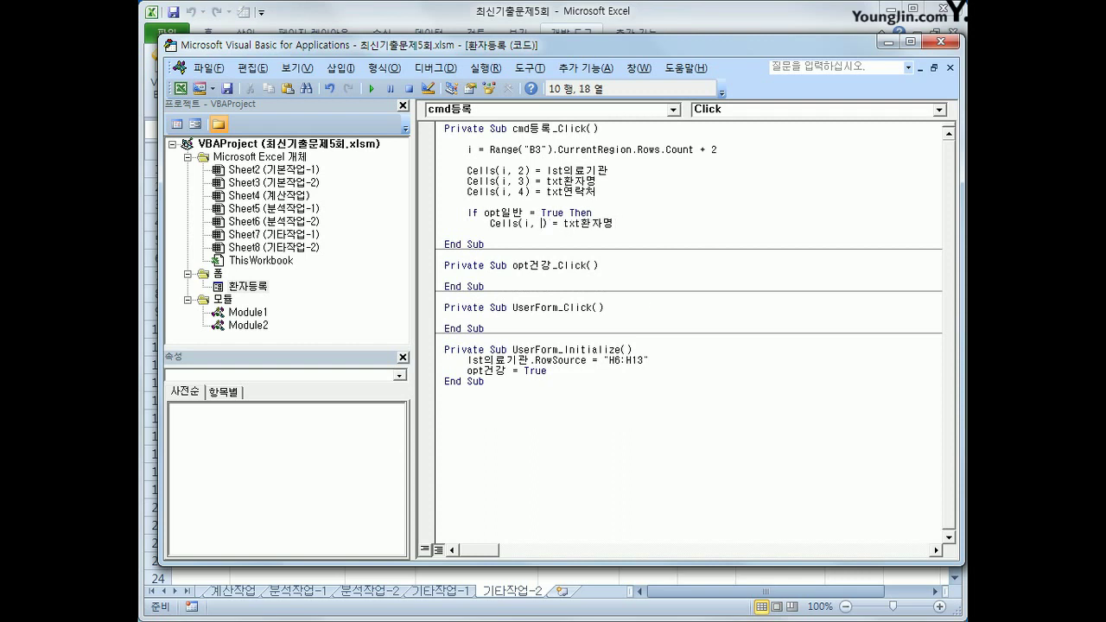
pyautogui.write('5')
pyautogui.press('End')
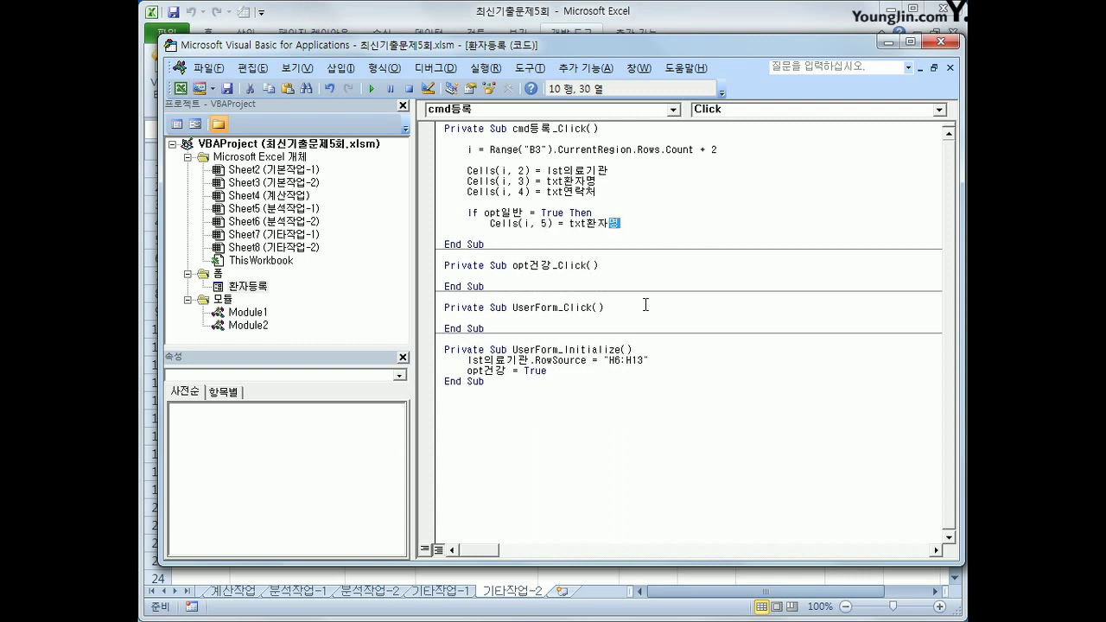
pyautogui.hotkey('shift', 'Left')
pyautogui.hotkey('shift', 'Left')
pyautogui.hotkey('shift', 'Left')
pyautogui.hotkey('shift', 'Left')
pyautogui.hotkey('shift', 'Left')
pyautogui.hotkey('shift', 'Left')
pyautogui.hotkey('shift', 'Left')
pyautogui.hotkey('shift', 'Left')
pyautogui.hotkey('shift', 'Left')
pyautogui.hotkey('shift', 'Left')
pyautogui.hotkey('shift', 'Right')
pyautogui.hotkey('shift', 'Right')
pyautogui.write('"dl')
pyautogui.press('BackSpace')
pyautogui.press('BackSpace')
pyautogui.write('일반"')
# Add an ElseIf opt보험 branch writing Cells(i, 5) = "보험"
pyautogui.press('Up')
pyautogui.press('Home')
pyautogui.hotkey('shift', 'Down')
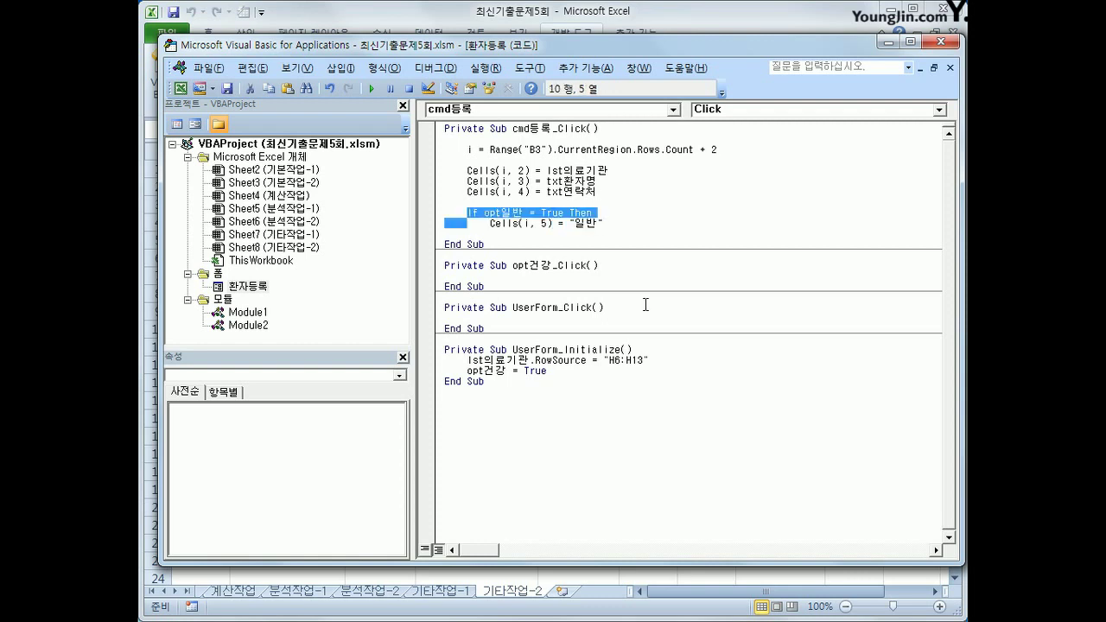
pyautogui.hotkey('shift', 'End')
pyautogui.press('End')
pyautogui.press('Return')
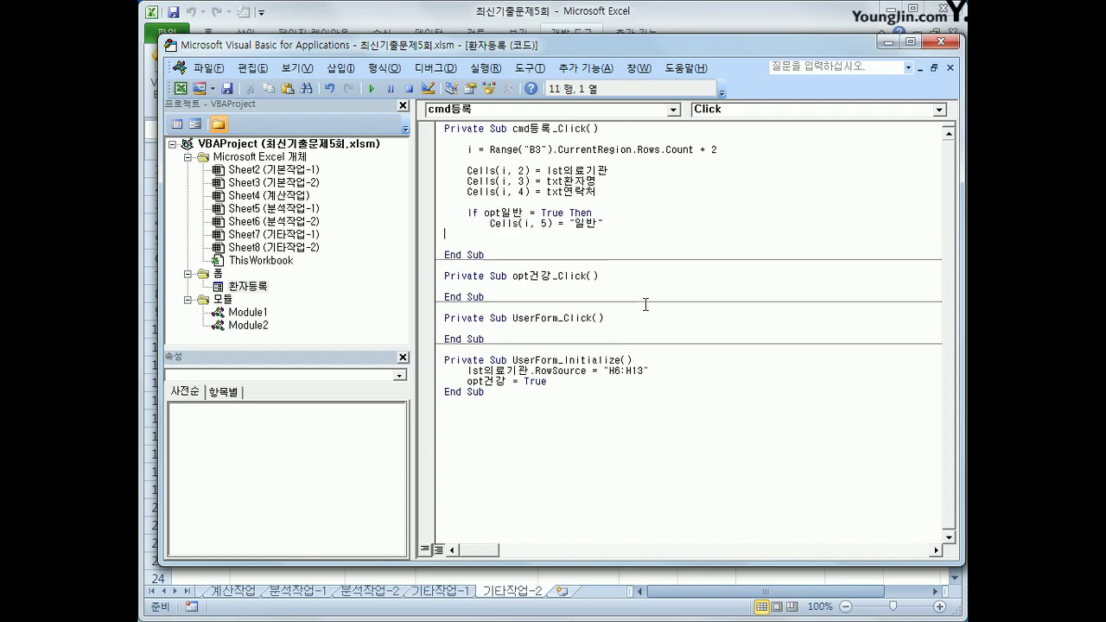
pyautogui.hotkey('ctrl', 'v')
pyautogui.press('Up')
pyautogui.press('Up')
pyautogui.write('ㄷ')
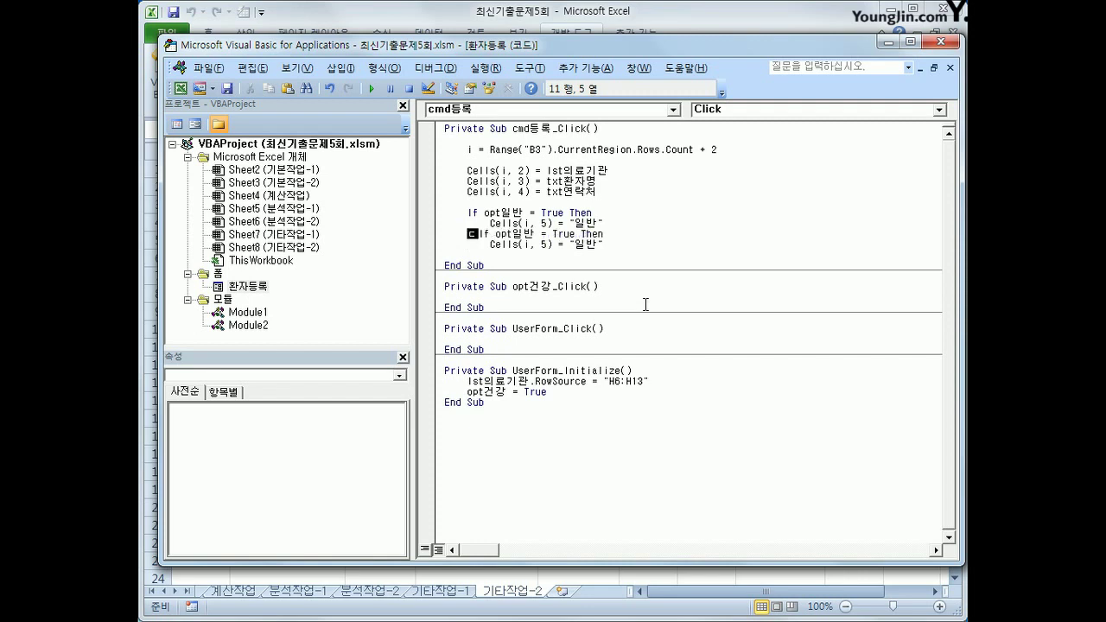
pyautogui.press('BackSpace')
pyautogui.write('elseIf')
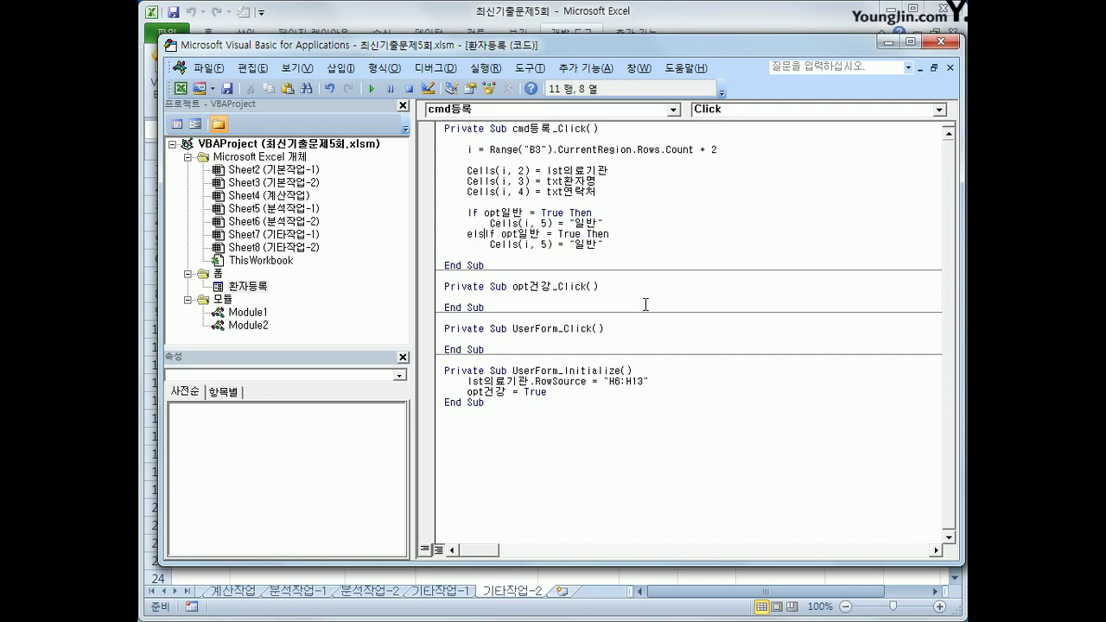
pyautogui.press('BackSpace')
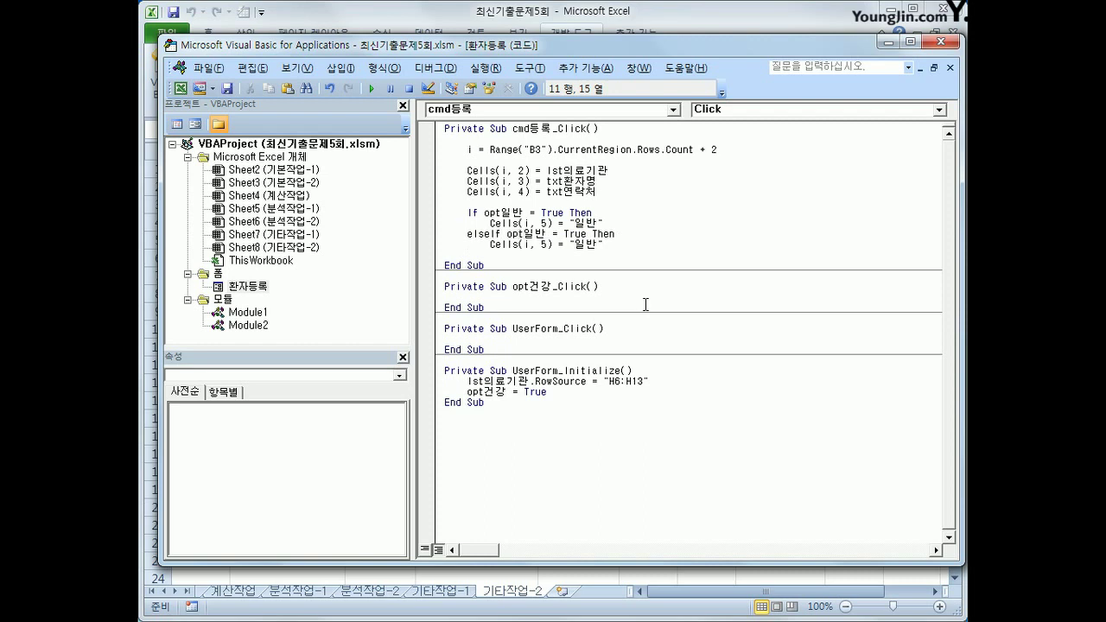
pyautogui.write('ㄱ')
pyautogui.write('보험')
pyautogui.press('Delete')
pyautogui.press('Delete')
pyautogui.press('Down')
pyautogui.press('Right')
pyautogui.press('Right')
pyautogui.press('Right')
pyautogui.hotkey('shift', 'End')
pyautogui.write('보험"')
# Add an Else branch writing "건강보험" to column 5, close with End If, and exit the editor
pyautogui.press('Return')
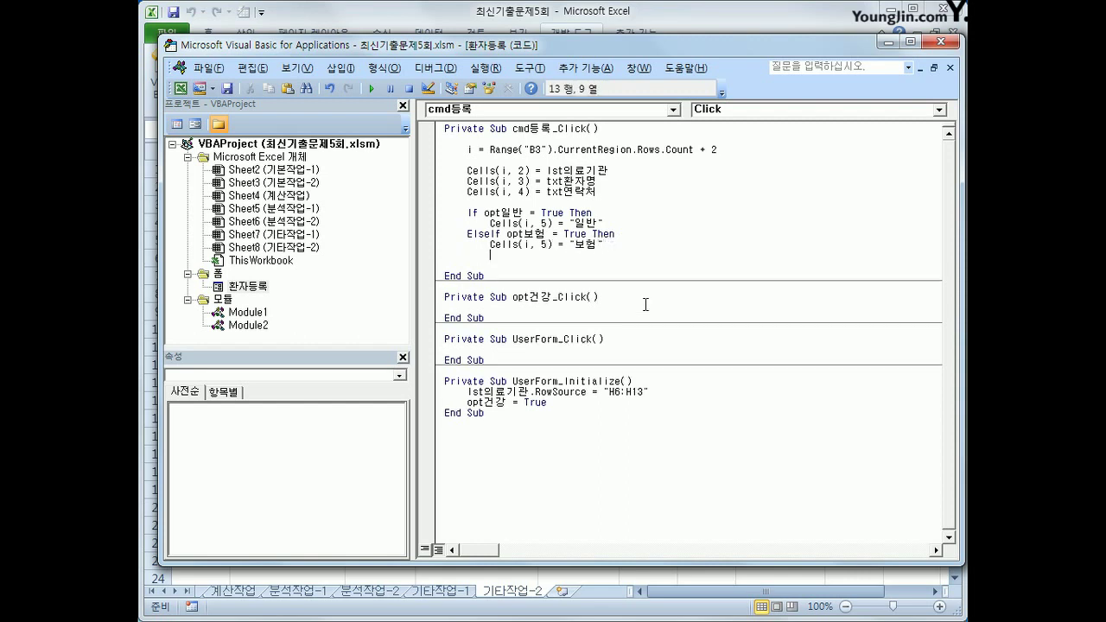
pyautogui.write('else')
pyautogui.press('Return')
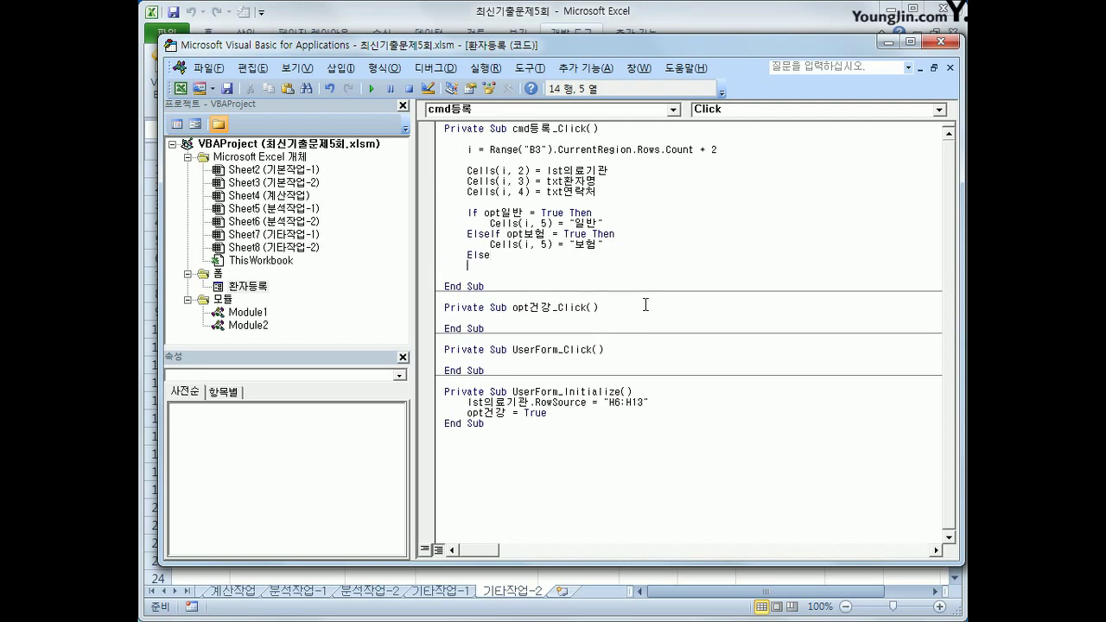
pyautogui.press('Up')
pyautogui.press('Up')
pyautogui.hotkey('shift', 'End')
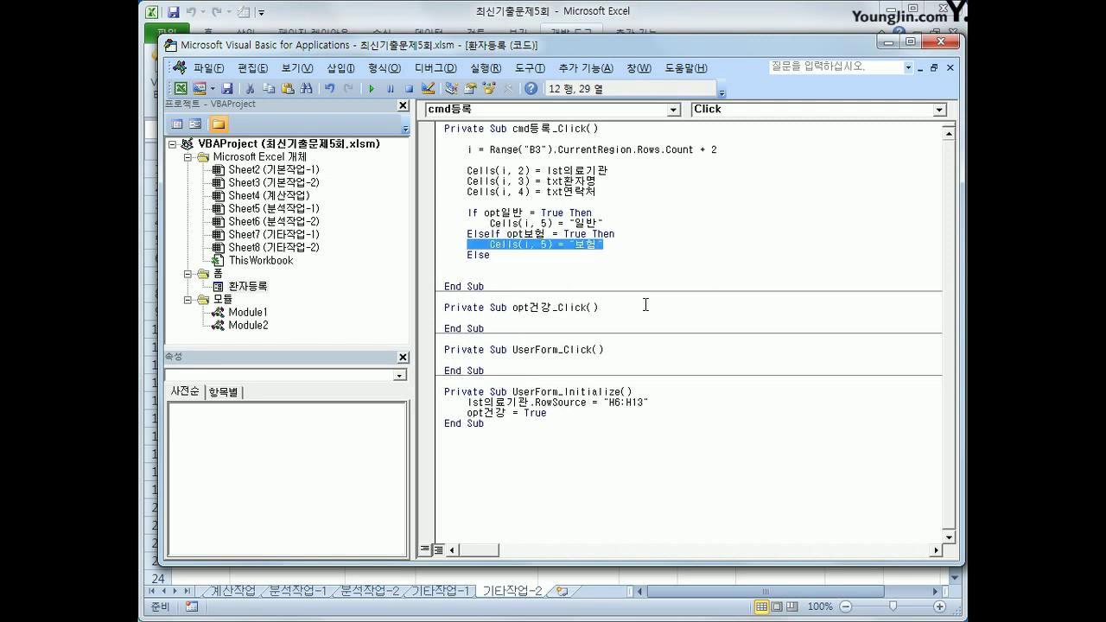
pyautogui.press('Down')
pyautogui.hotkey('ctrl', 'v')
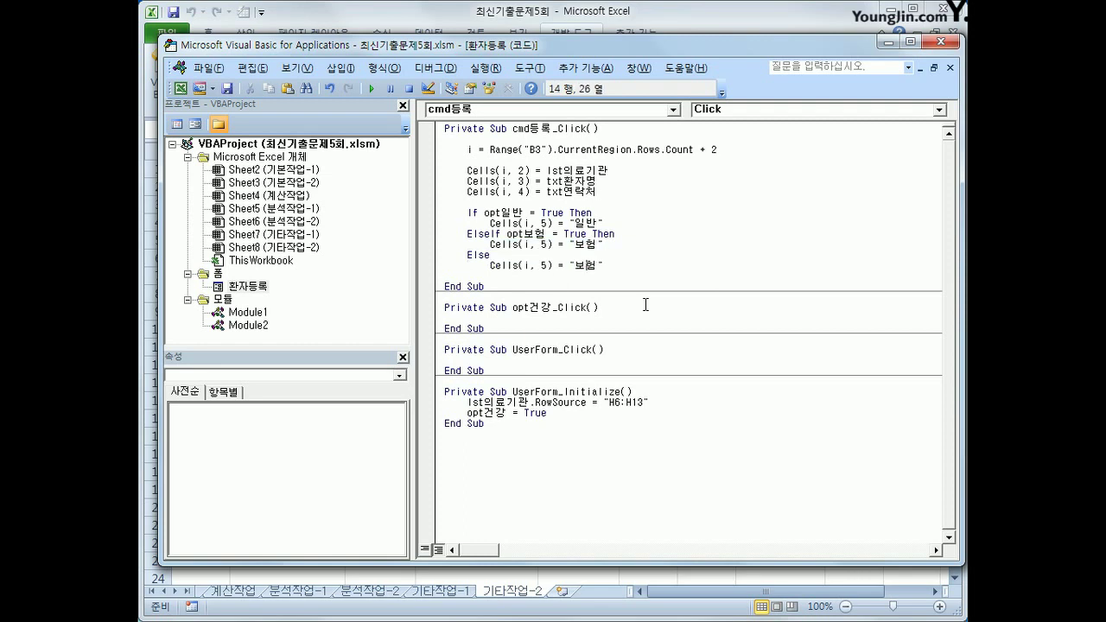
pyautogui.press('Right')
pyautogui.press('Right')
pyautogui.press('Right')
pyautogui.press('Right')
pyautogui.press('Right')
pyautogui.press('Right')
pyautogui.write('건강')
pyautogui.press('End')
pyautogui.press('Return')
pyautogui.press('BackSpace')
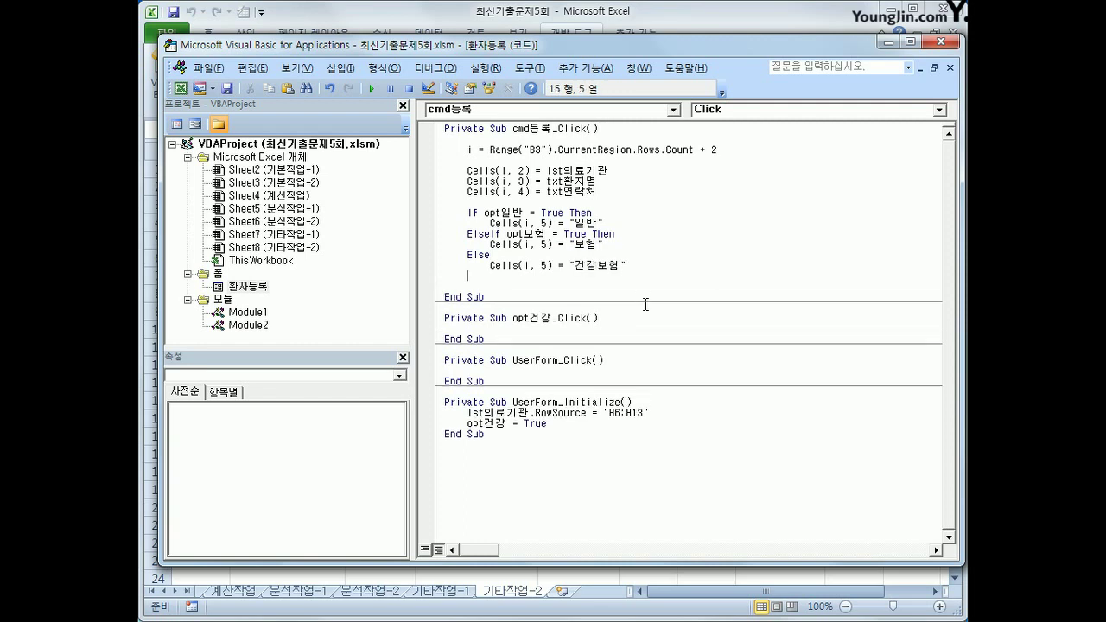
pyautogui.write('e')
pyautogui.write('if')
pyautogui.press('Up')
pyautogui.press('Up')
pyautogui.press('Up')
pyautogui.press('Up')
pyautogui.press('Up')
pyautogui.press('Up')
pyautogui.press('Up')
pyautogui.click(946, 40)
# Register a test patient at 오 소아과 with a name, contact and type 보험, then close the form
pyautogui.click(767, 207)
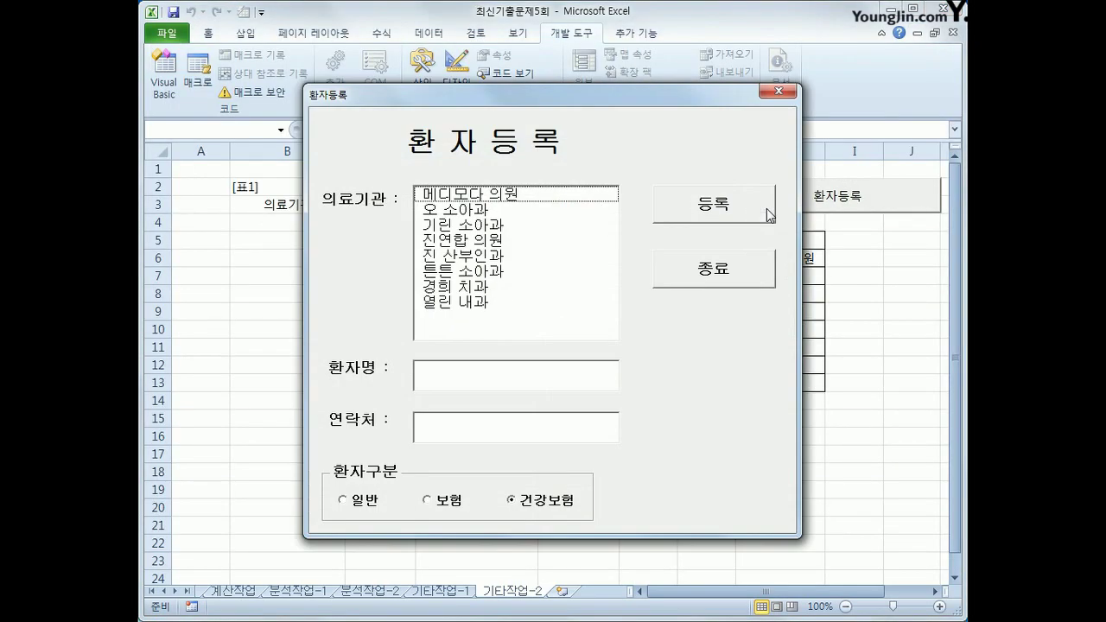
pyautogui.click(569, 212)
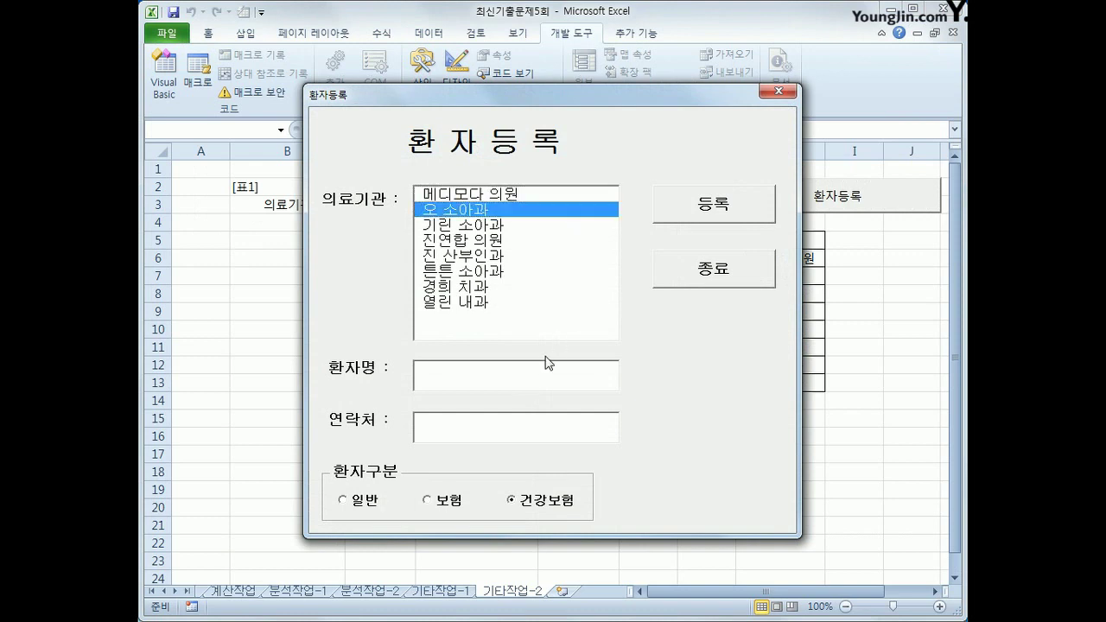
pyautogui.click(546, 363)
pyautogui.press('Tab')
pyautogui.write('111-2222')
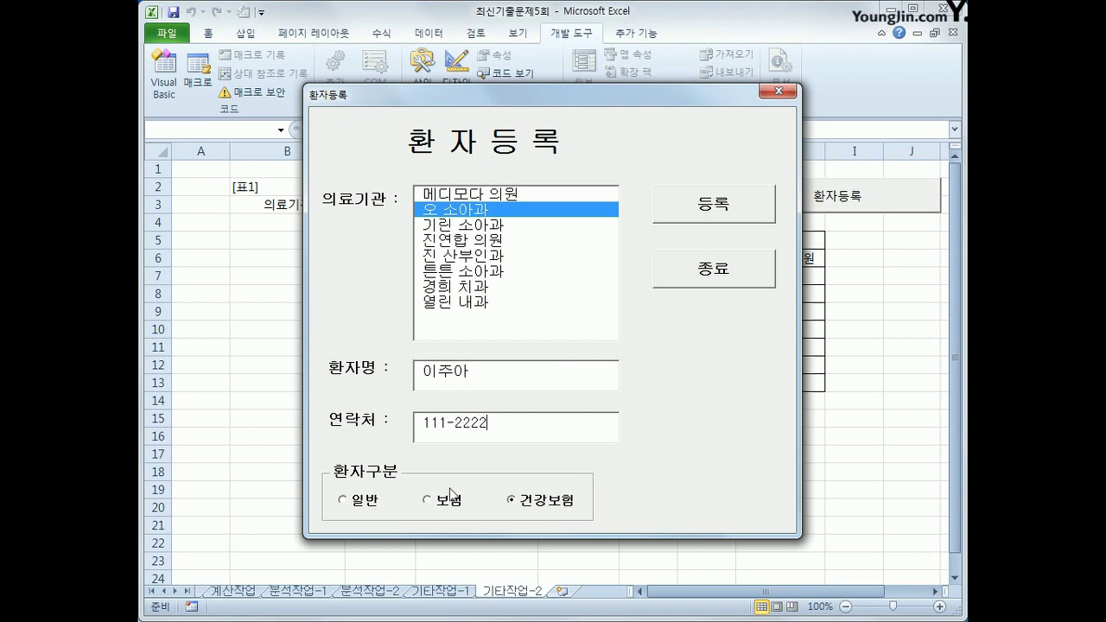
pyautogui.click(446, 508)
pyautogui.click(702, 214)
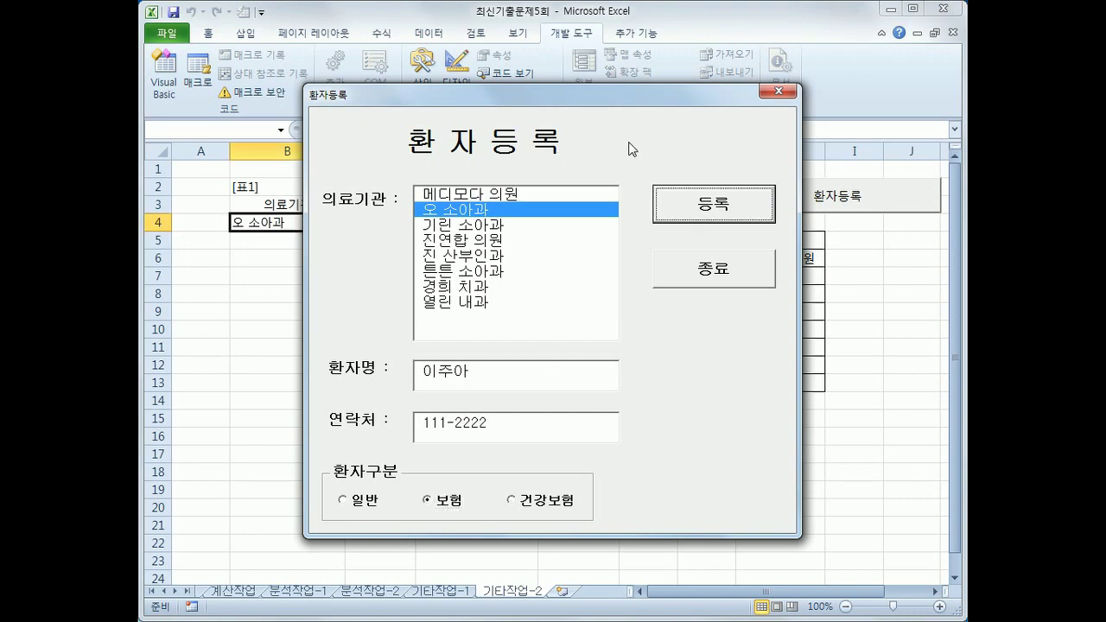
pyautogui.moveTo(621, 92); pyautogui.dragTo(744, 131)
pyautogui.press('Tab')
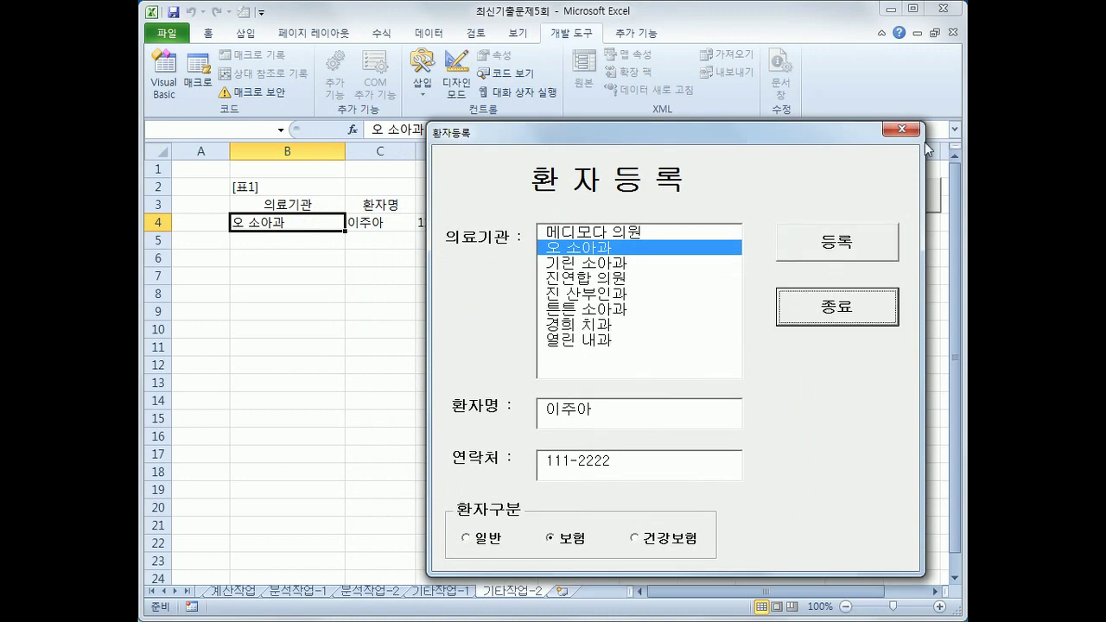
pyautogui.click(916, 135)
# Verify the new record's name, contact and type in C4:E4 and reopen the VBA editor
pyautogui.click(384, 223)
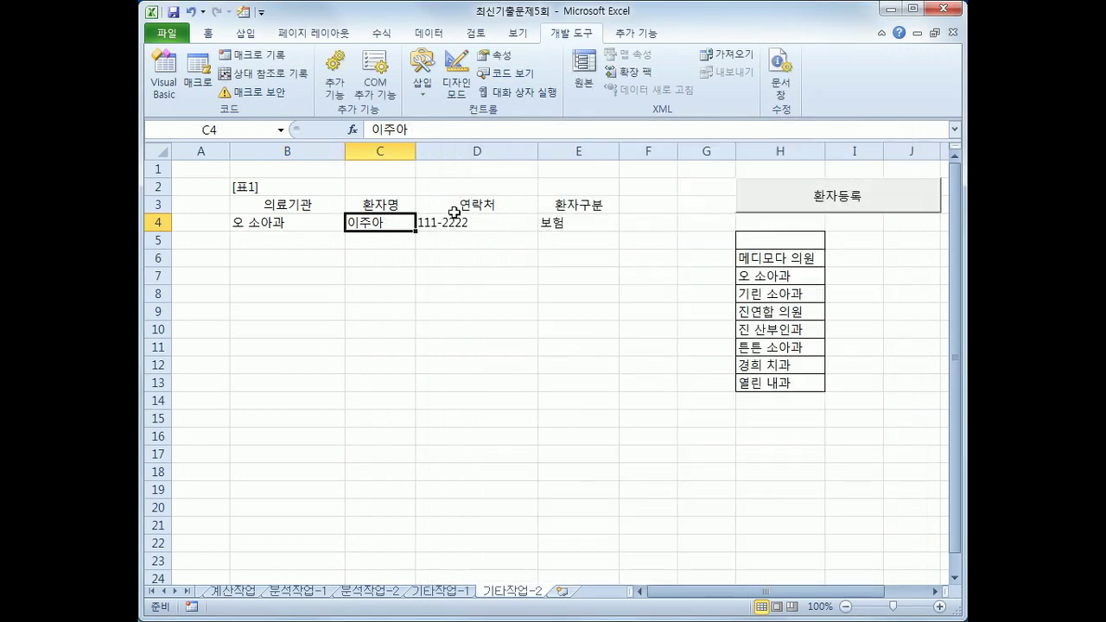
pyautogui.click(465, 222)
pyautogui.click(608, 230)
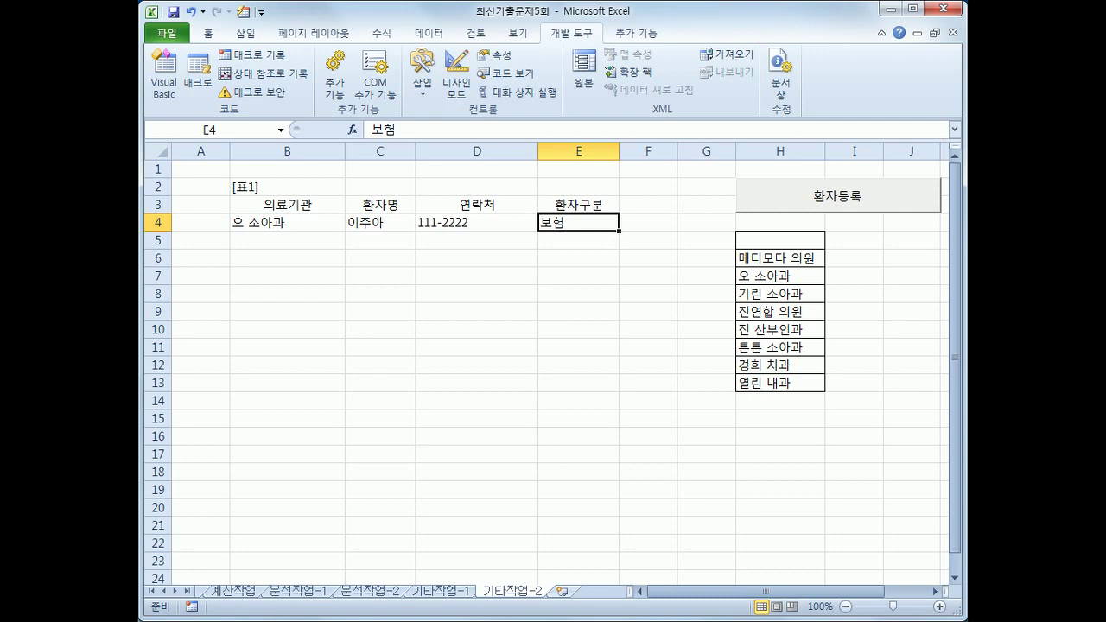
pyautogui.click(176, 96)
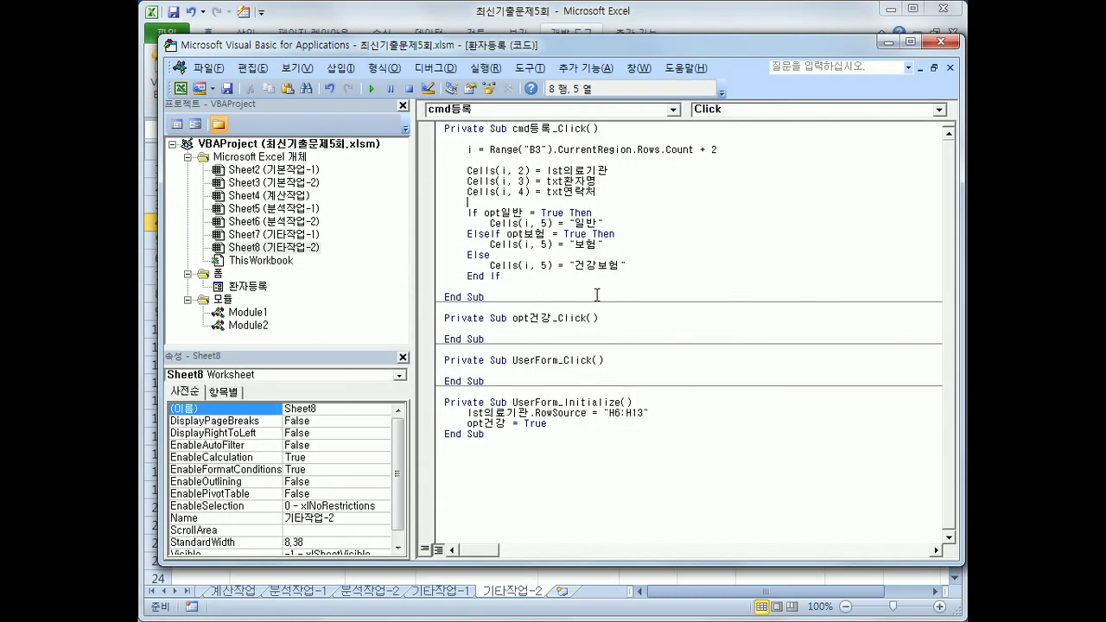
# Change the Cells(i, 2) clinic value to lst의료기관.List(0, 0) and close the VBA editor
pyautogui.click(619, 161)
pyautogui.press('Return')
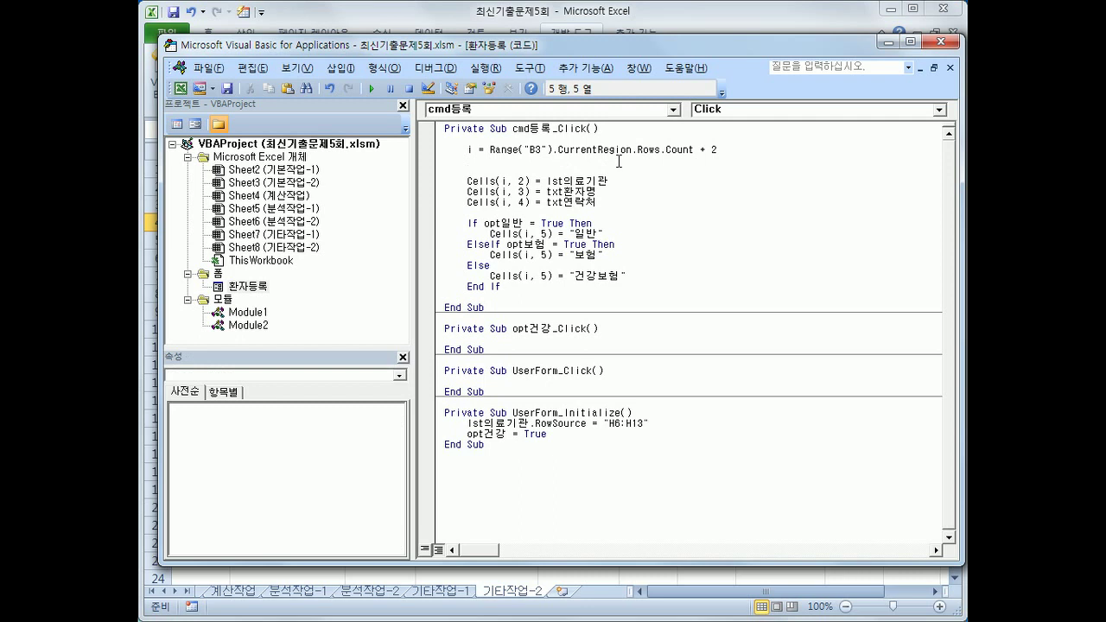
pyautogui.press('Down')
pyautogui.press('End')
pyautogui.write('.l')
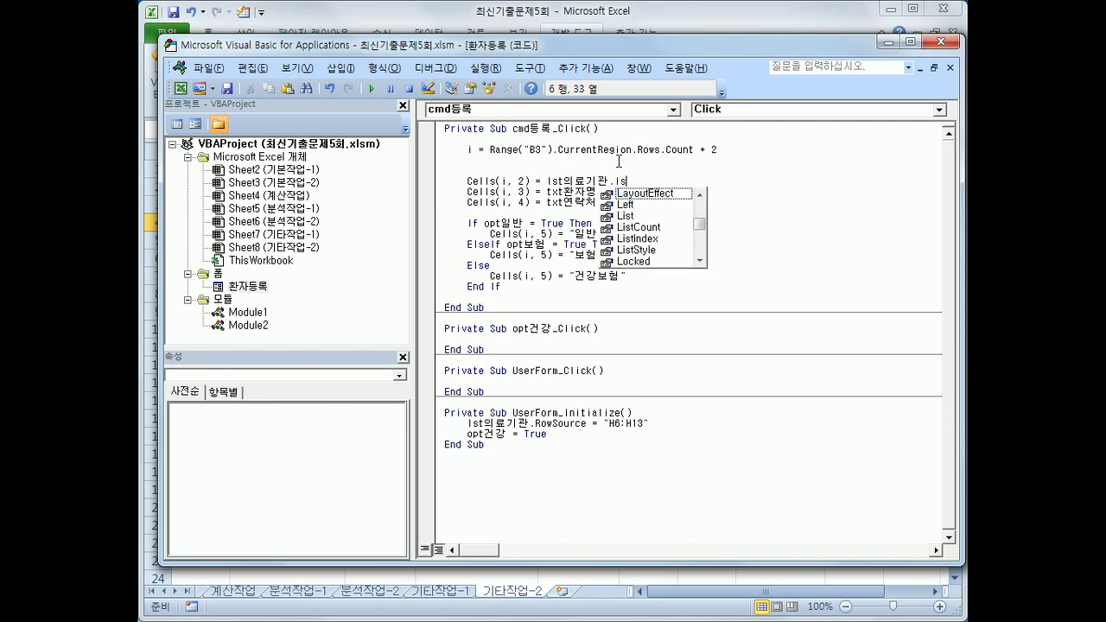
pyautogui.write('ist')
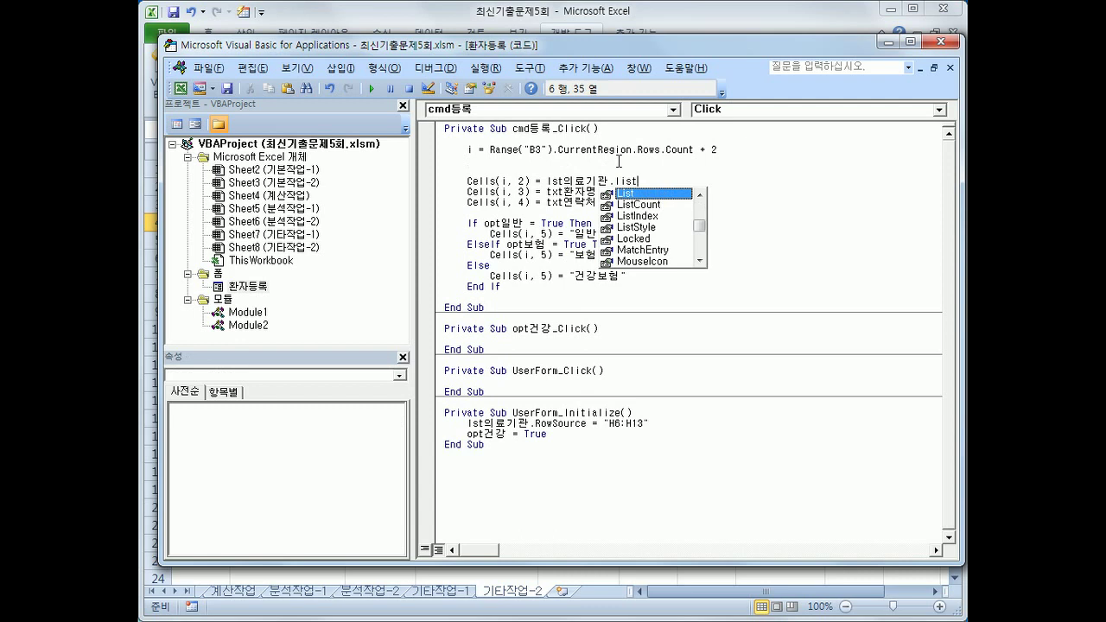
pyautogui.write('(')
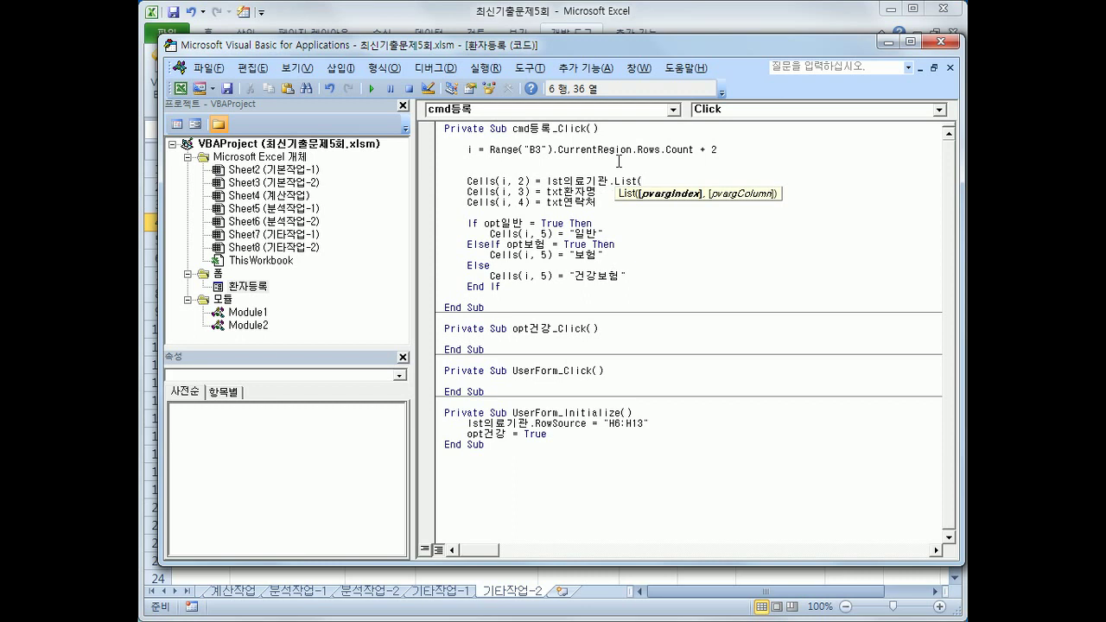
pyautogui.write('0,0')
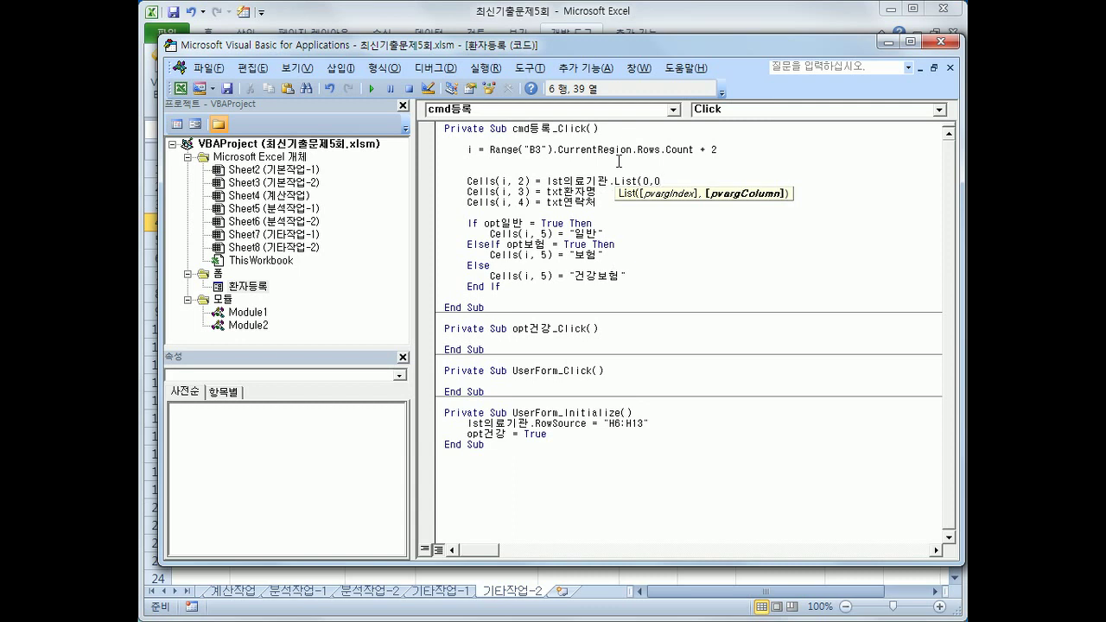
pyautogui.write(')')
pyautogui.press('Left')
pyautogui.press('Left')
pyautogui.press('Left')
pyautogui.press('Left')
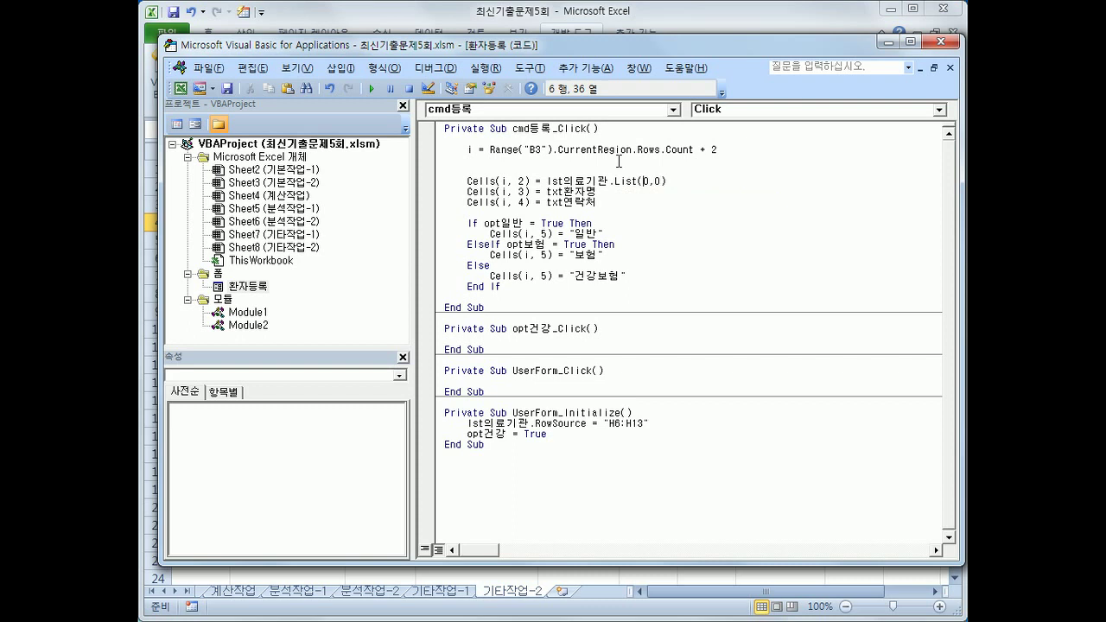
pyautogui.press('Right')
pyautogui.press('Right')
pyautogui.click(680, 220)
pyautogui.click(941, 44)
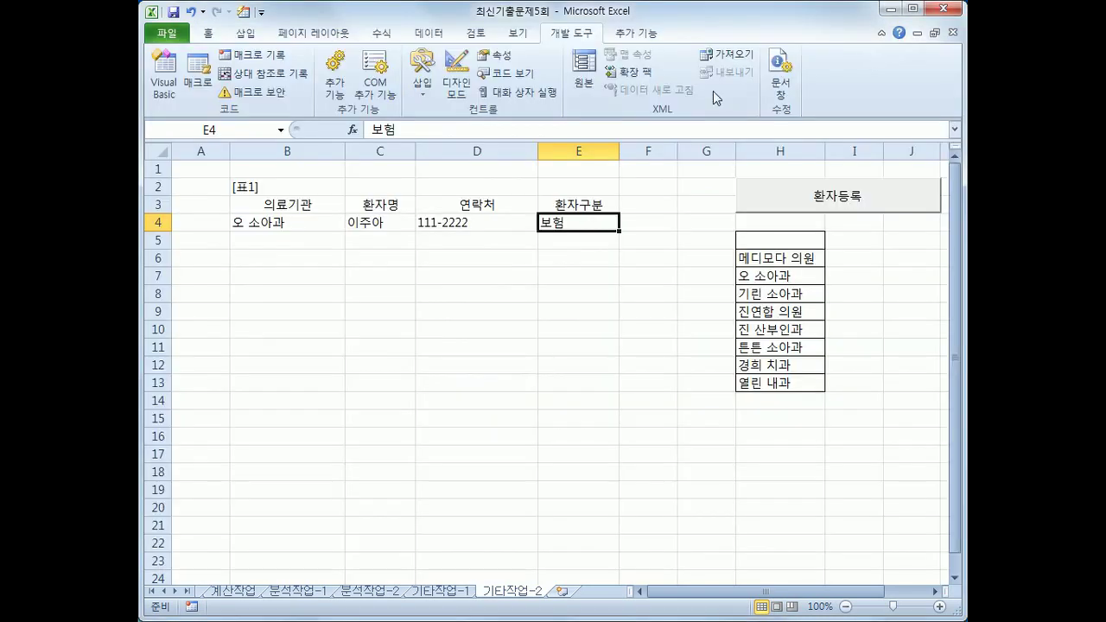
# Run the patient registration form, pick 메디모다 의원, then reset the form
pyautogui.click(642, 242)
pyautogui.click(797, 210)
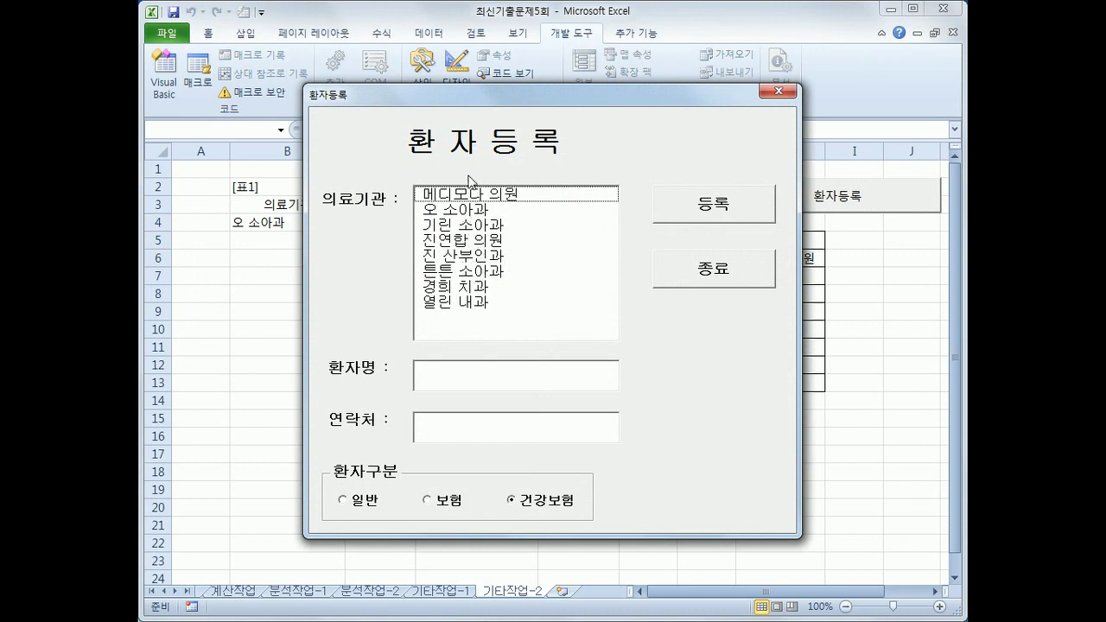
pyautogui.moveTo(471, 197); pyautogui.dragTo(468, 313)
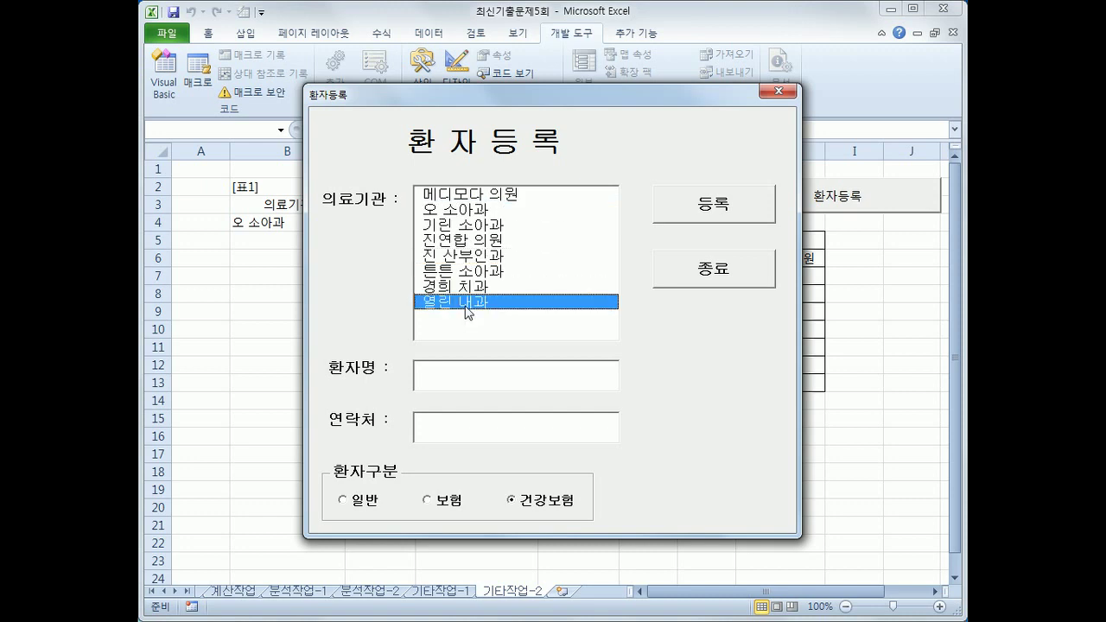
pyautogui.click(479, 197)
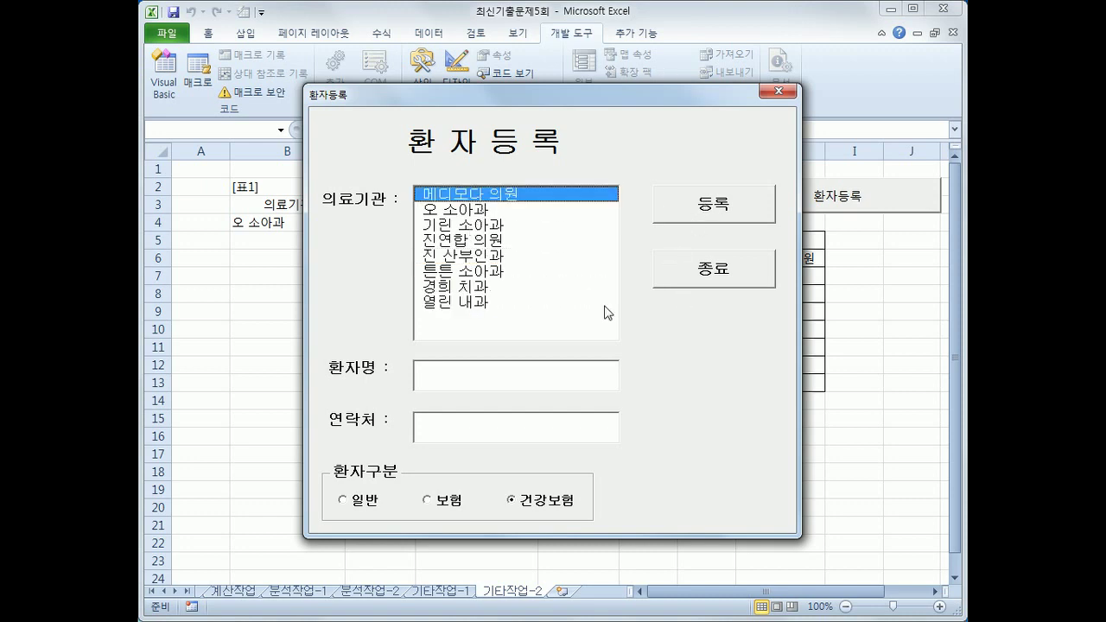
pyautogui.click(779, 91)
pyautogui.click(837, 195)
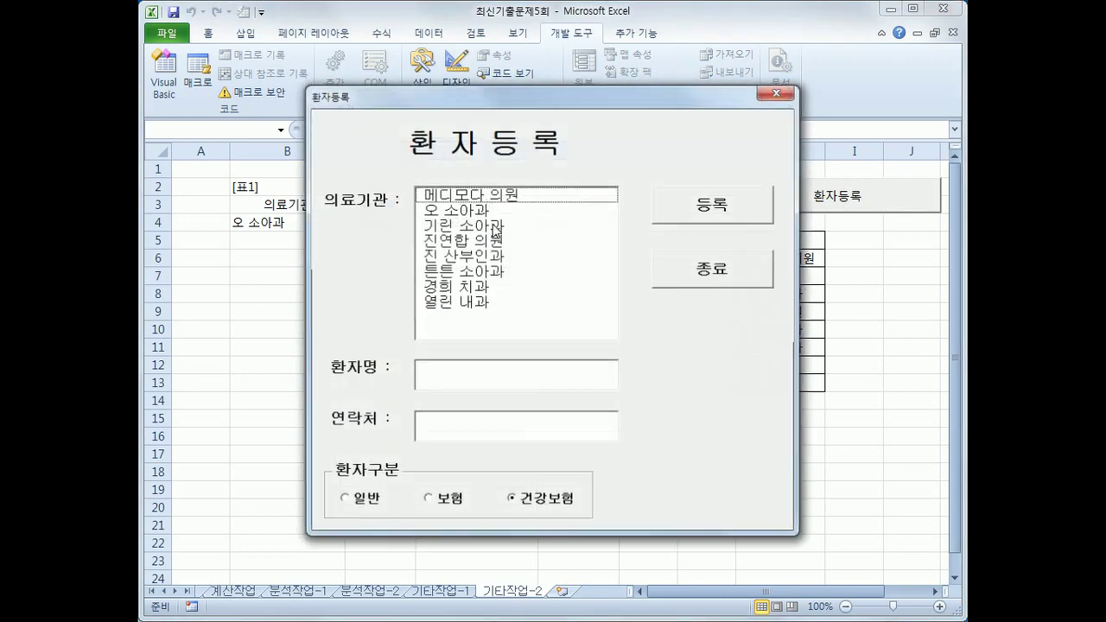
# Enter the patient's name and contact number, and register the entry twice into rows 5 and 6
pyautogui.click(489, 365)
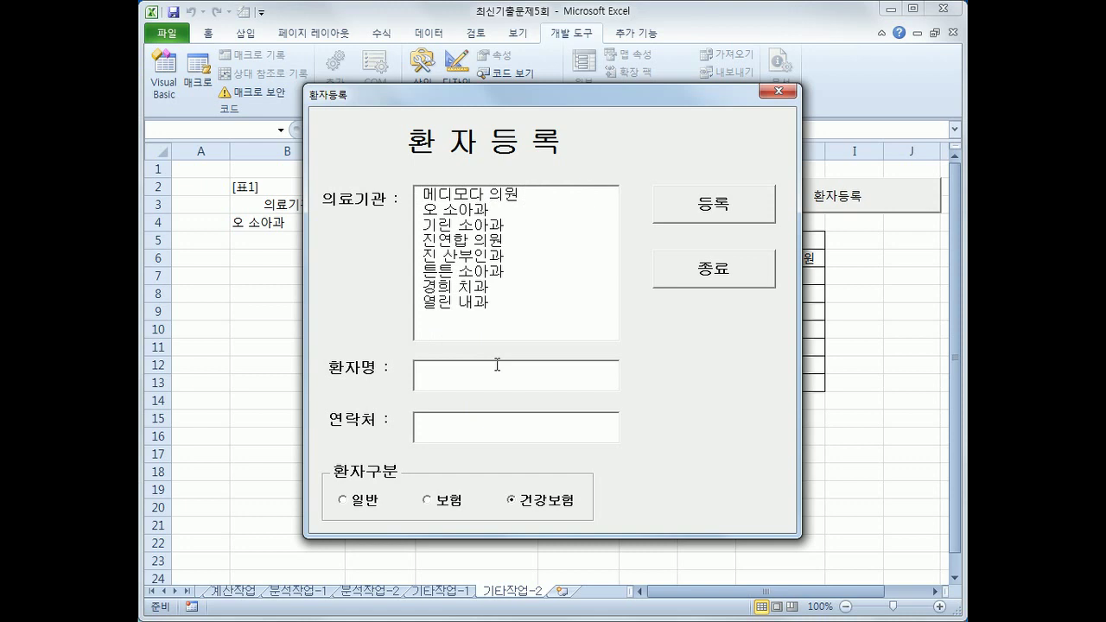
pyautogui.write('dieh')
pyautogui.press('BackSpace')
pyautogui.press('BackSpace')
pyautogui.press('BackSpace')
pyautogui.press('BackSpace')
pyautogui.press('Hangul')
pyautogui.press('Tab')
pyautogui.write('222-3333')
pyautogui.click(707, 212)
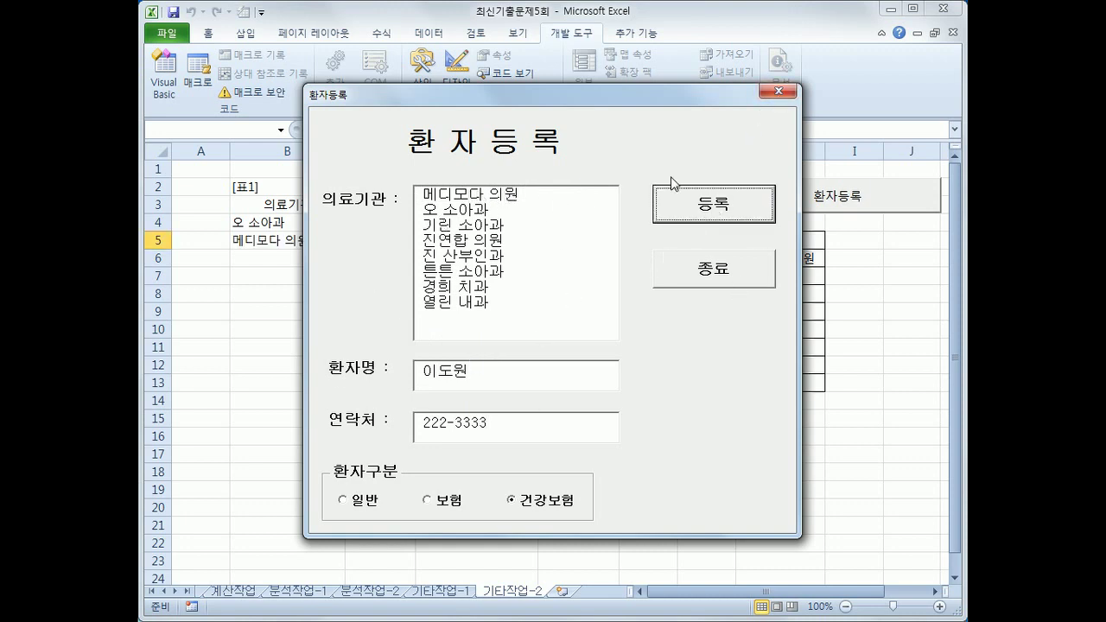
pyautogui.click(697, 204)
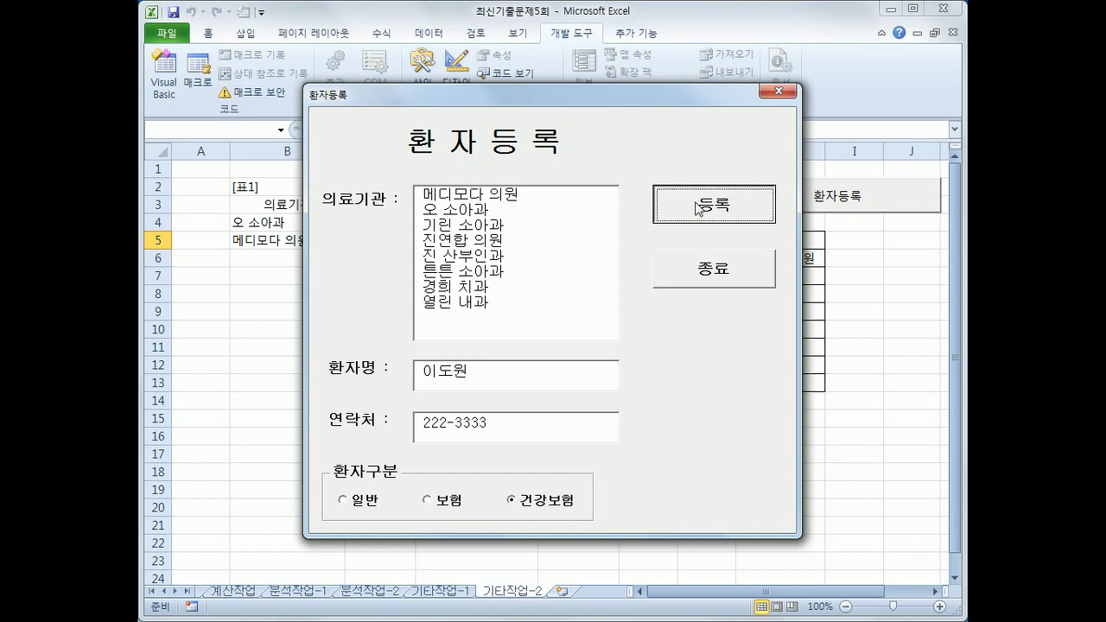
# Close the form, check cells H4 and H5, and open the form's VBA code
pyautogui.click(778, 91)
pyautogui.click(288, 262)
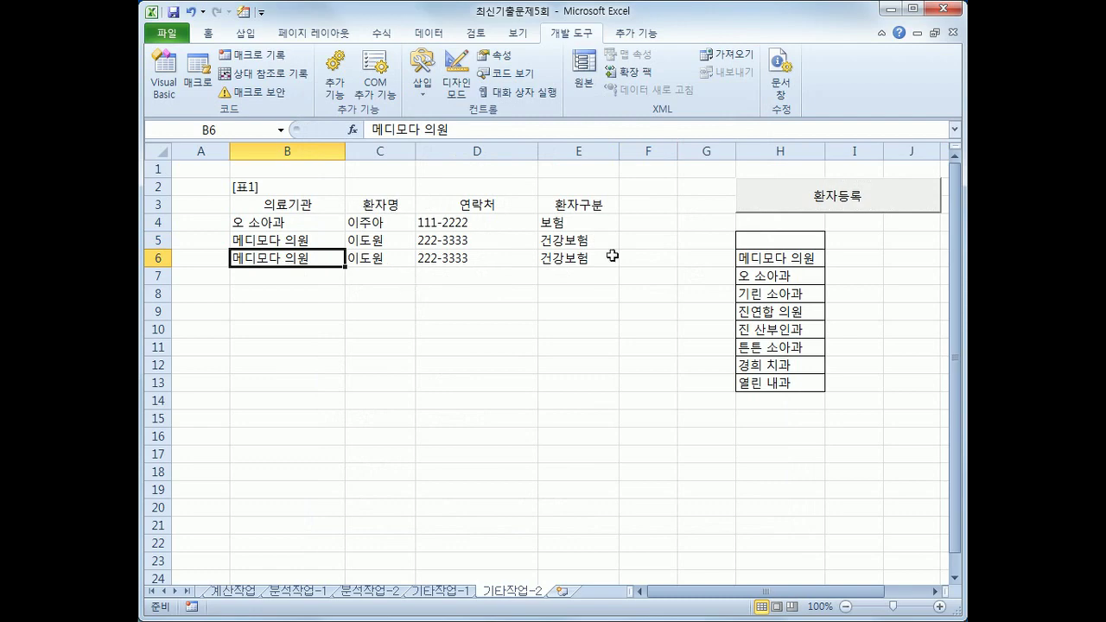
pyautogui.click(771, 238)
pyautogui.click(779, 217)
pyautogui.click(778, 208)
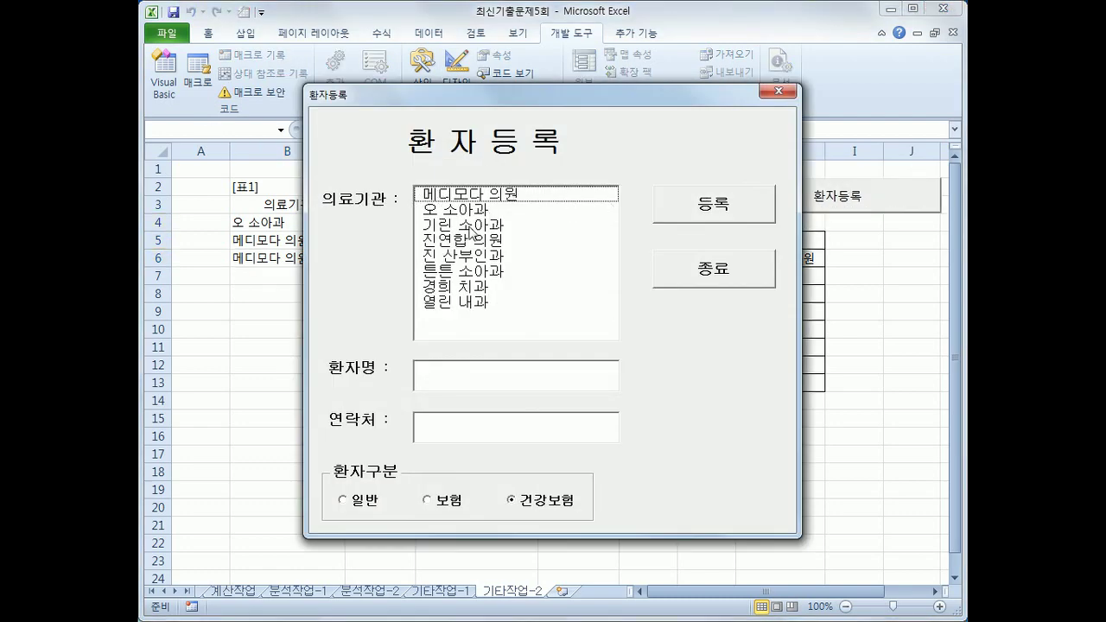
pyautogui.click(779, 91)
pyautogui.click(164, 74)
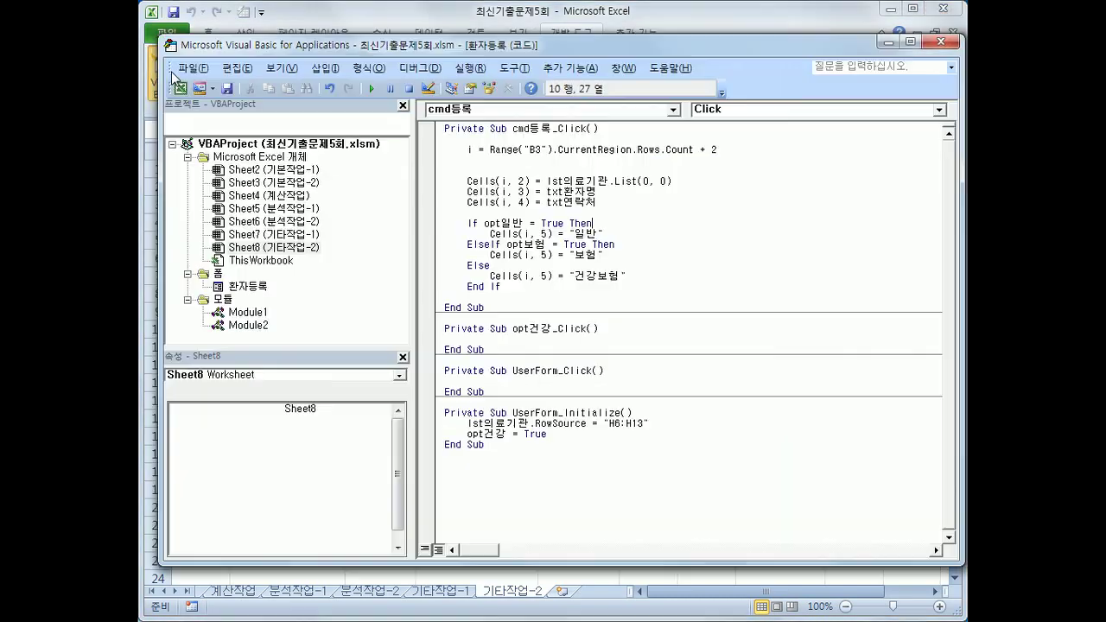
# Type lst의료기관.ListIndex in place of the first List index, then cut it out
pyautogui.doubleClick(647, 182)
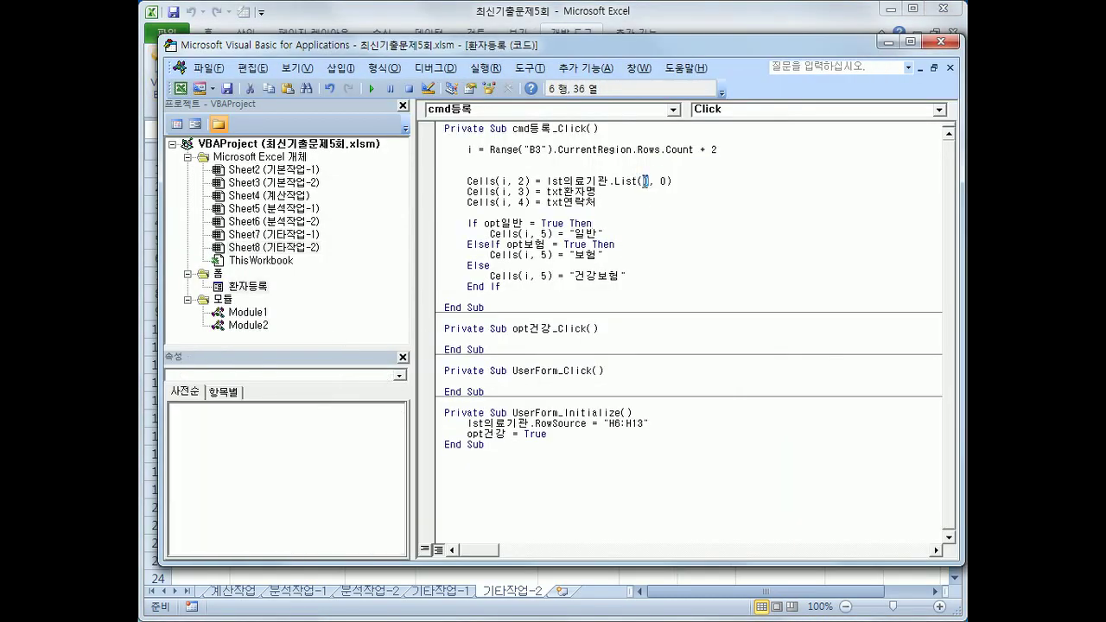
pyautogui.write('lst의료기관.')
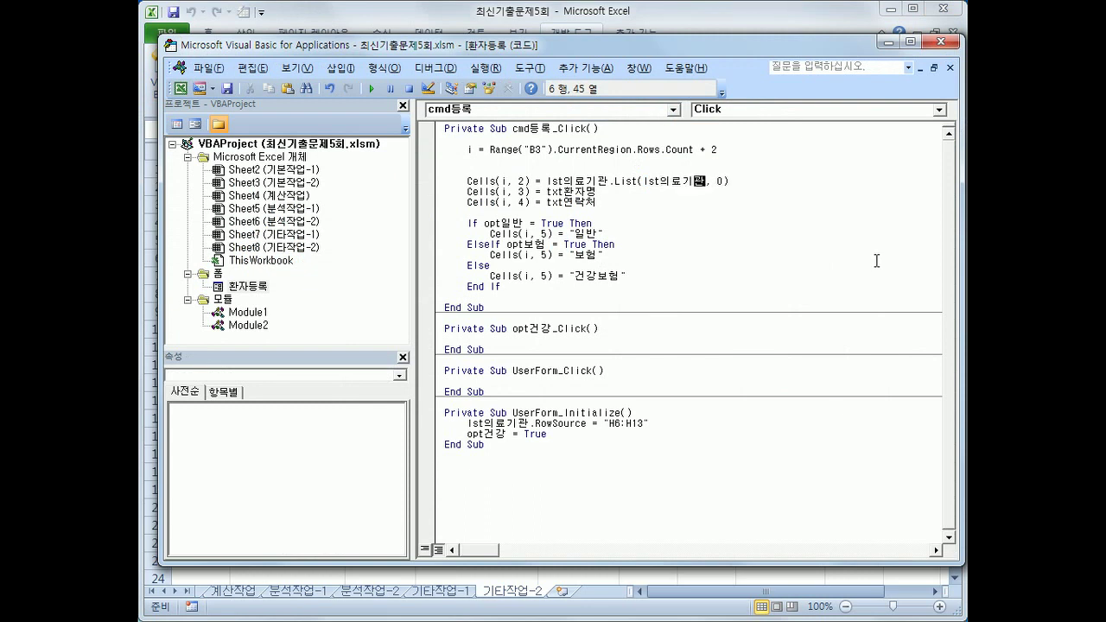
pyautogui.write('ListI')
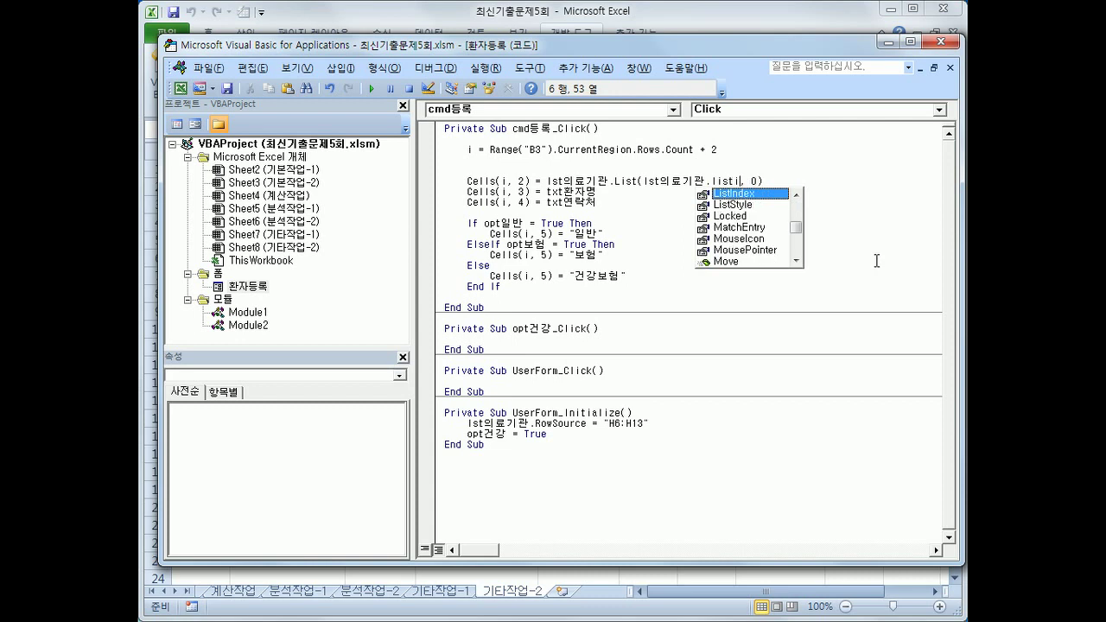
pyautogui.press('Tab')
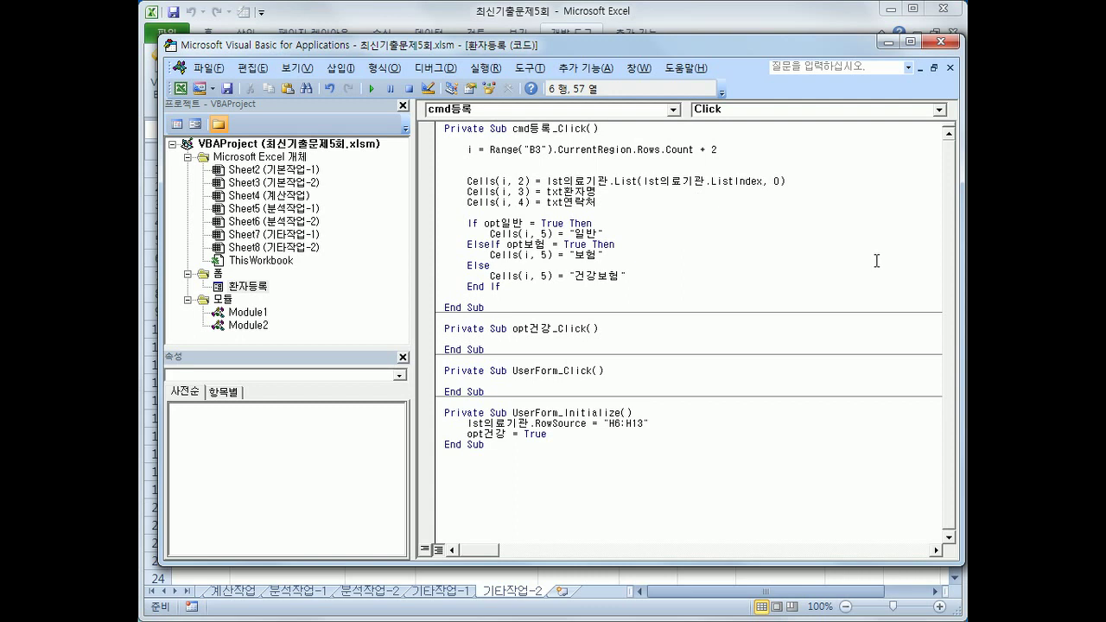
pyautogui.hotkey('shift', 'Left')
pyautogui.hotkey('shift', 'Left')
pyautogui.hotkey('shift', 'Left')
pyautogui.hotkey('shift', 'Left')
pyautogui.hotkey('shift', 'Left')
pyautogui.hotkey('shift', 'Left')
pyautogui.hotkey('shift', 'Left')
pyautogui.hotkey('shift', 'Left')
pyautogui.hotkey('shift', 'Left')
pyautogui.hotkey('shift', 'Left')
pyautogui.hotkey('shift', 'Left')
pyautogui.hotkey('shift', 'Left')
pyautogui.hotkey('shift', 'Left')
pyautogui.hotkey('shift', 'Left')
pyautogui.hotkey('shift', 'Left')
pyautogui.hotkey('shift', 'Left')
pyautogui.hotkey('shift', 'Left')
pyautogui.hotkey('shift', 'Left')
pyautogui.hotkey('shift', 'Left')
pyautogui.hotkey('shift', 'Left')
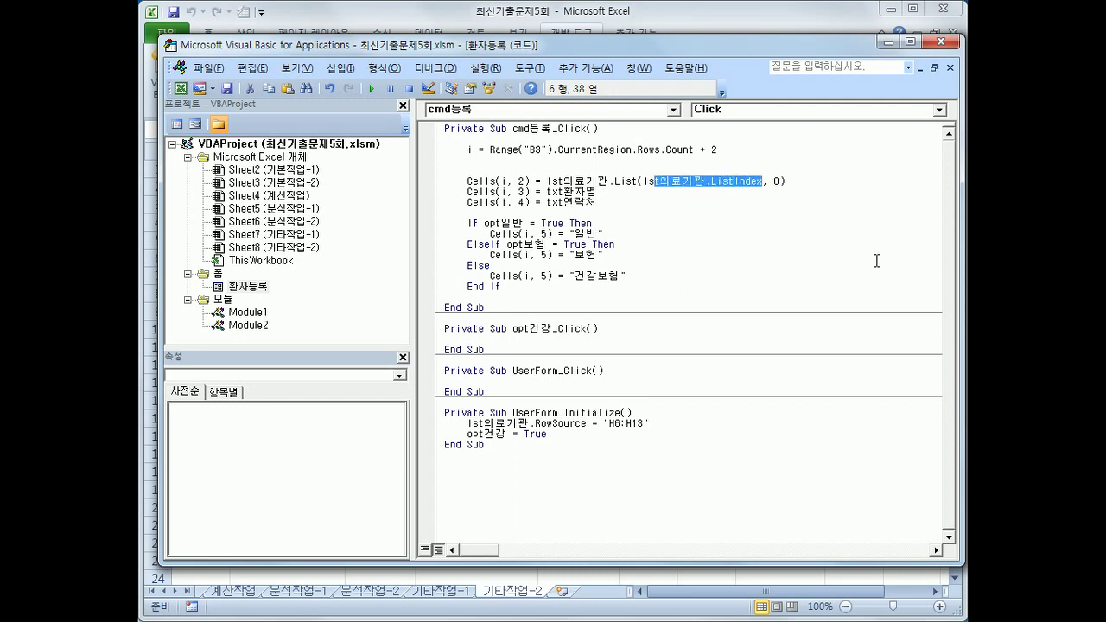
pyautogui.hotkey('shift', 'Right')
pyautogui.hotkey('shift', 'Right')
pyautogui.hotkey('shift', 'Right')
pyautogui.hotkey('ctrl', 'x')
# Add iRow = lst의료기관.ListIndex on the line above and change the call to List(iRow, 0)
pyautogui.press('Up')
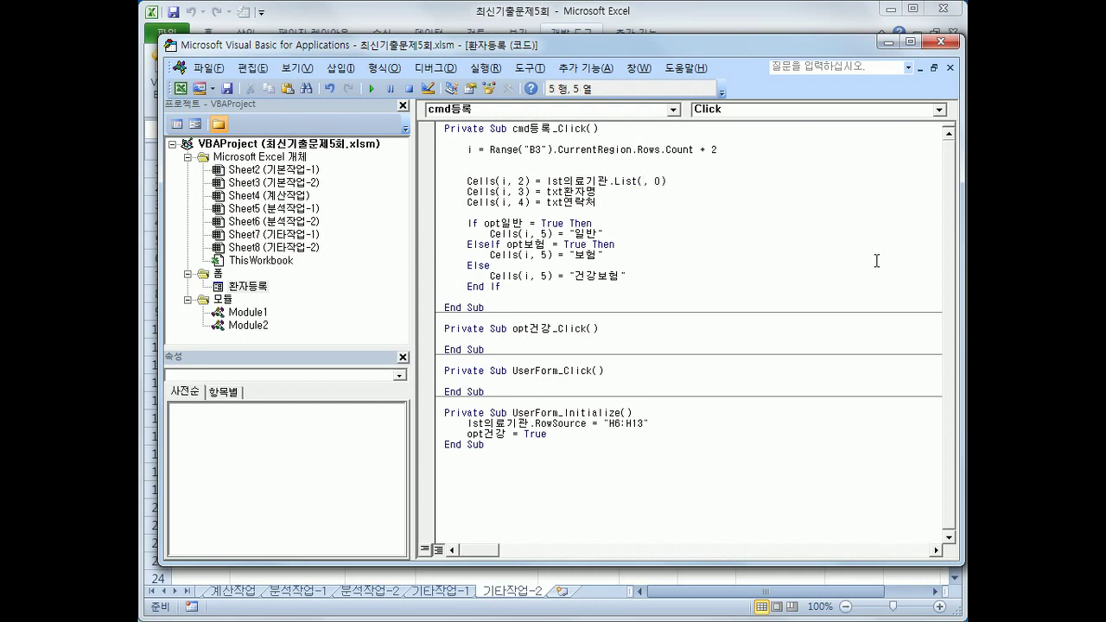
pyautogui.write('iRow =')
pyautogui.hotkey('ctrl', 'v')
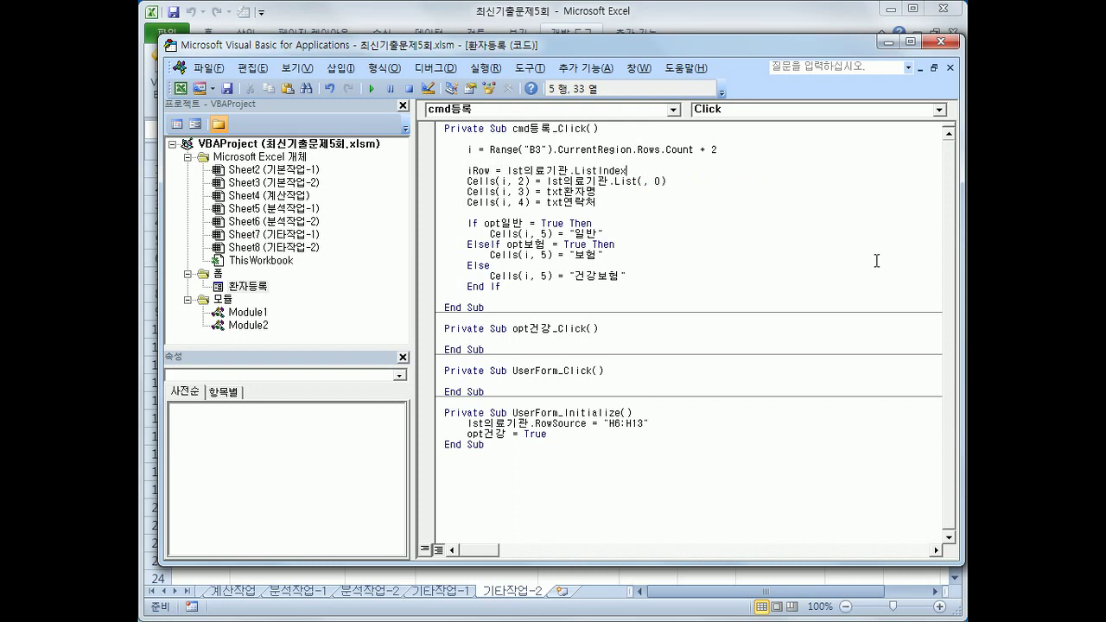
pyautogui.press('Right')
pyautogui.press('Right')
pyautogui.write('iRow')
# Insert a blank line after the iRow assignment line
pyautogui.press('Down')
pyautogui.press('Up')
pyautogui.press('Up')
pyautogui.press('End')
pyautogui.press('Return')
pyautogui.press('Up')
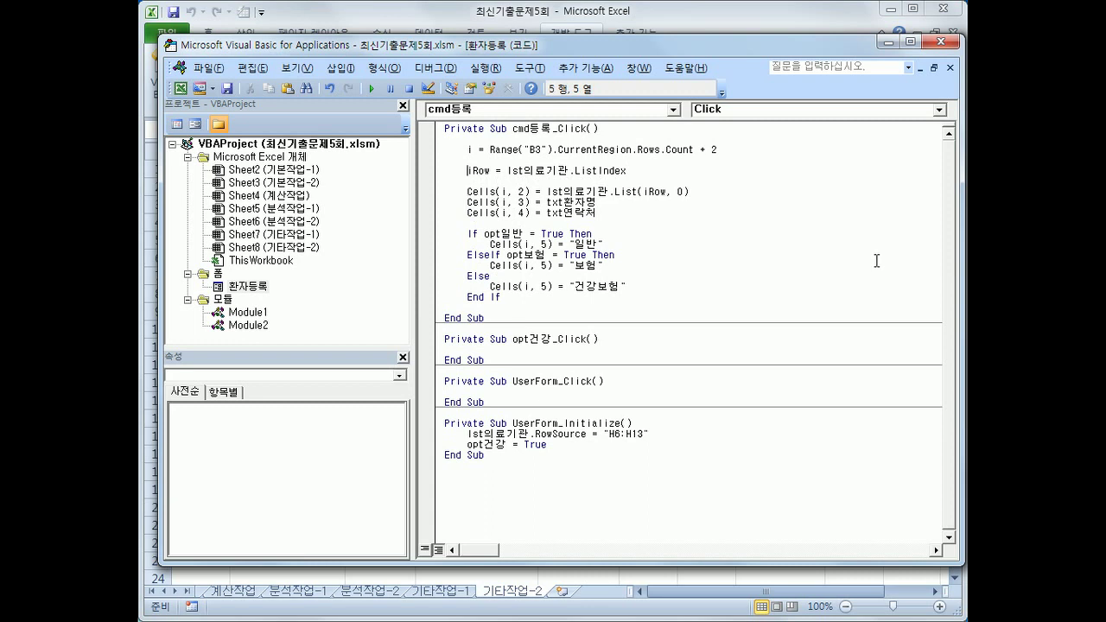
pyautogui.hotkey('shift', 'End')
pyautogui.press('Down')
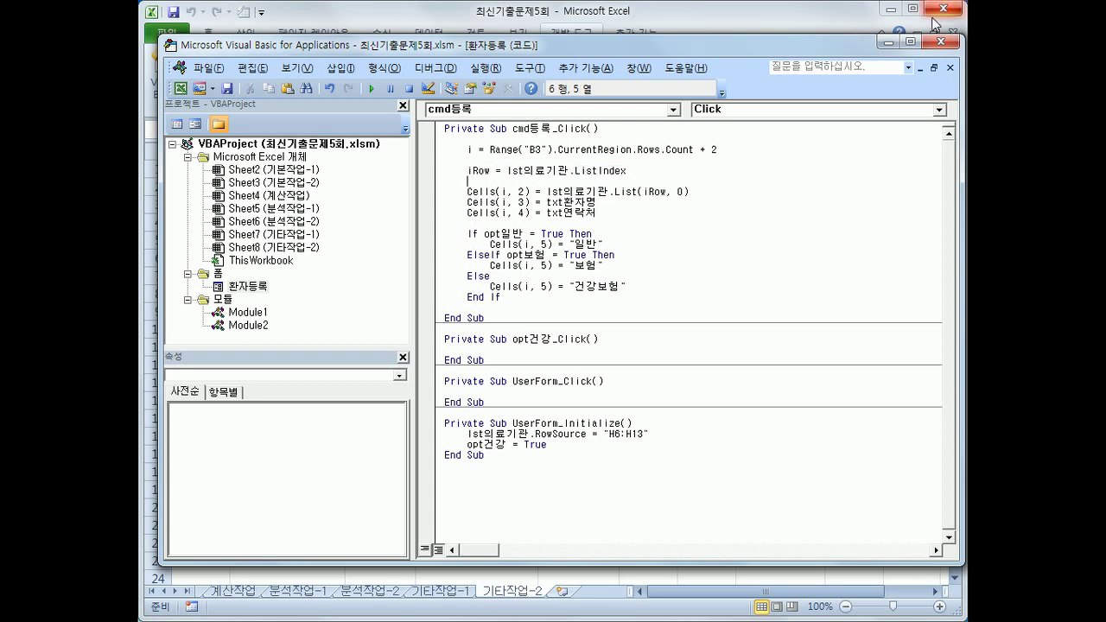
# Close the VBA editor and launch the patient registration form
pyautogui.click(944, 41)
pyautogui.click(617, 388)
pyautogui.click(742, 194)
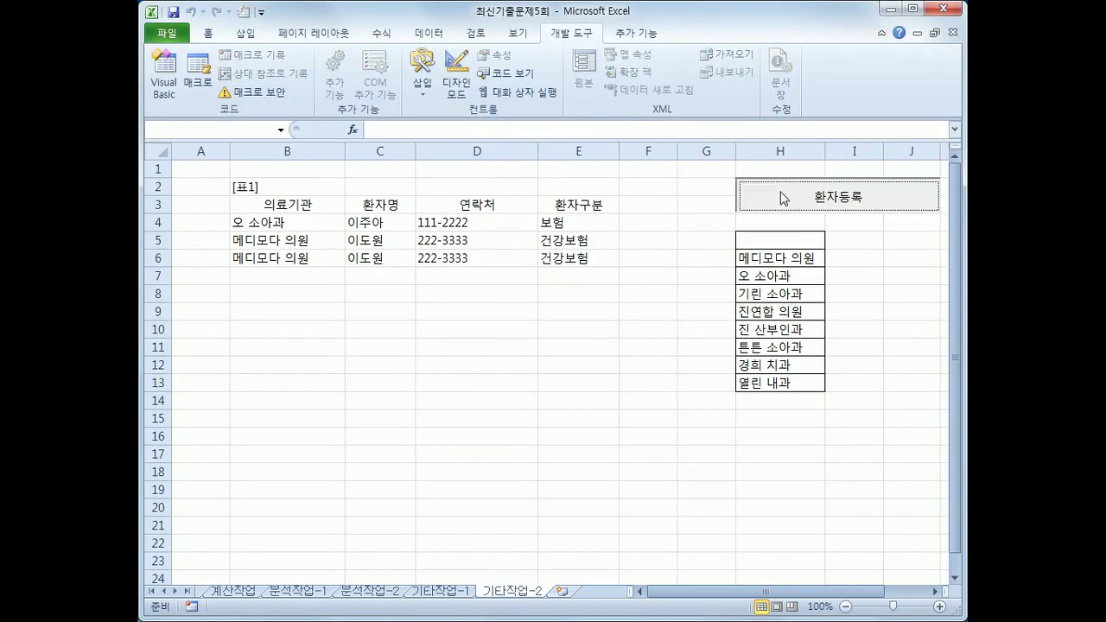
# Register a 튼튼 소아과 patient with name, contact number and type 보험 into row 7
pyautogui.click(527, 271)
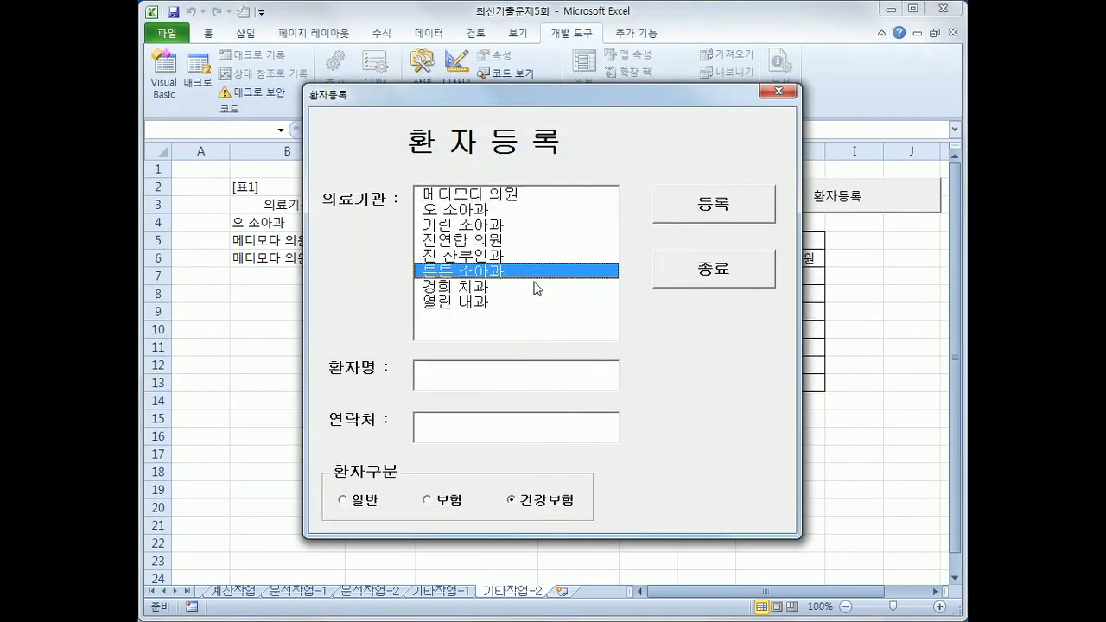
pyautogui.click(506, 373)
pyautogui.write('에')
pyautogui.press('BackSpace')
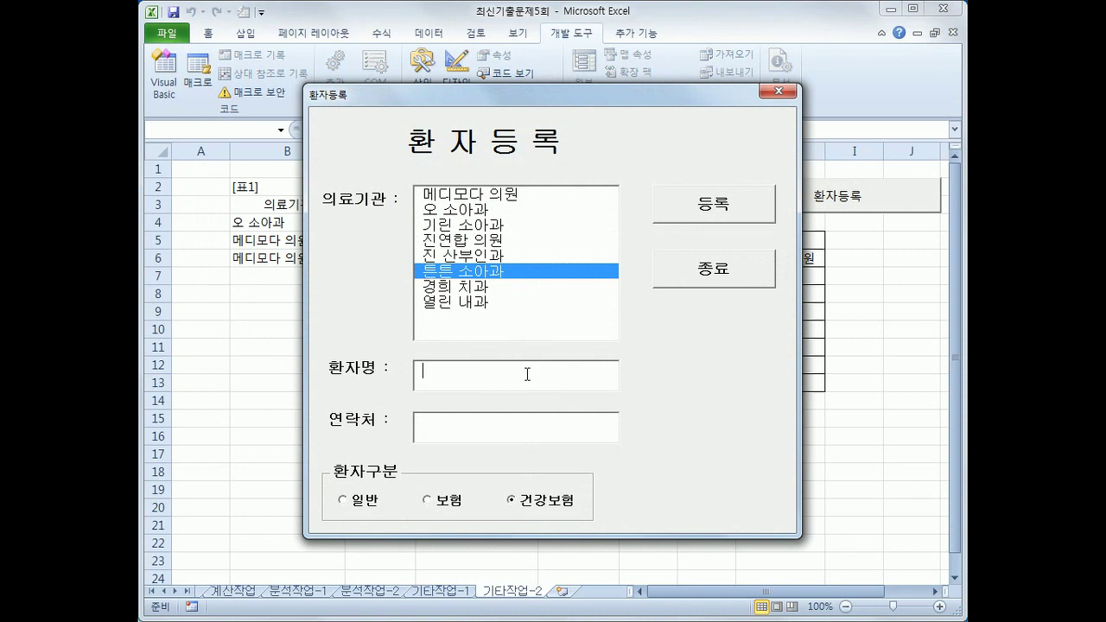
pyautogui.press('Tab')
pyautogui.write('222-8888')
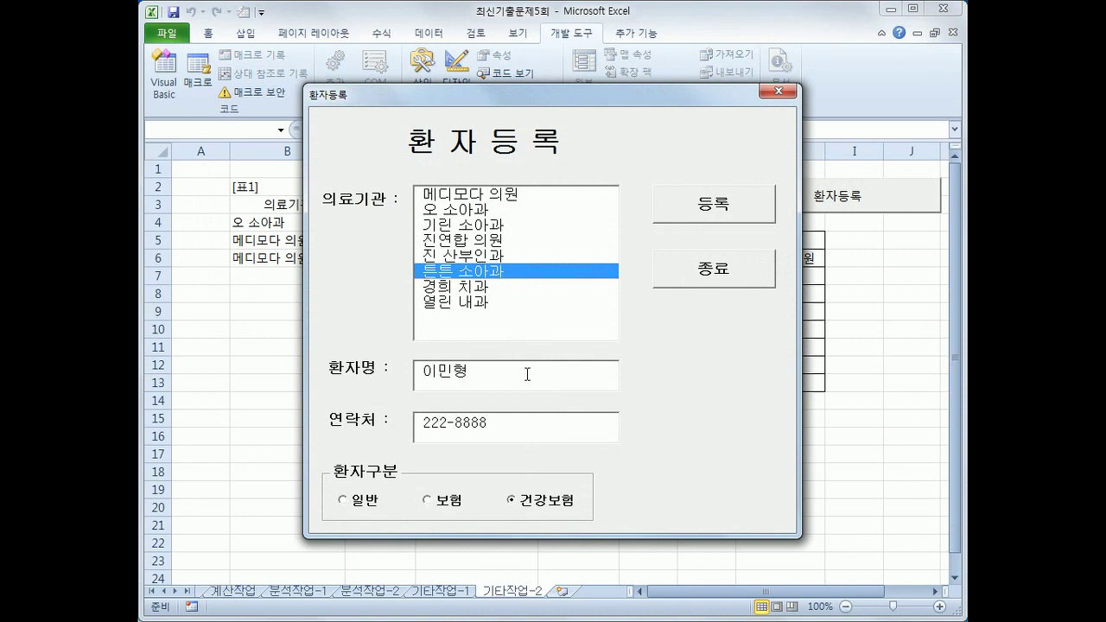
pyautogui.click(436, 501)
pyautogui.click(688, 221)
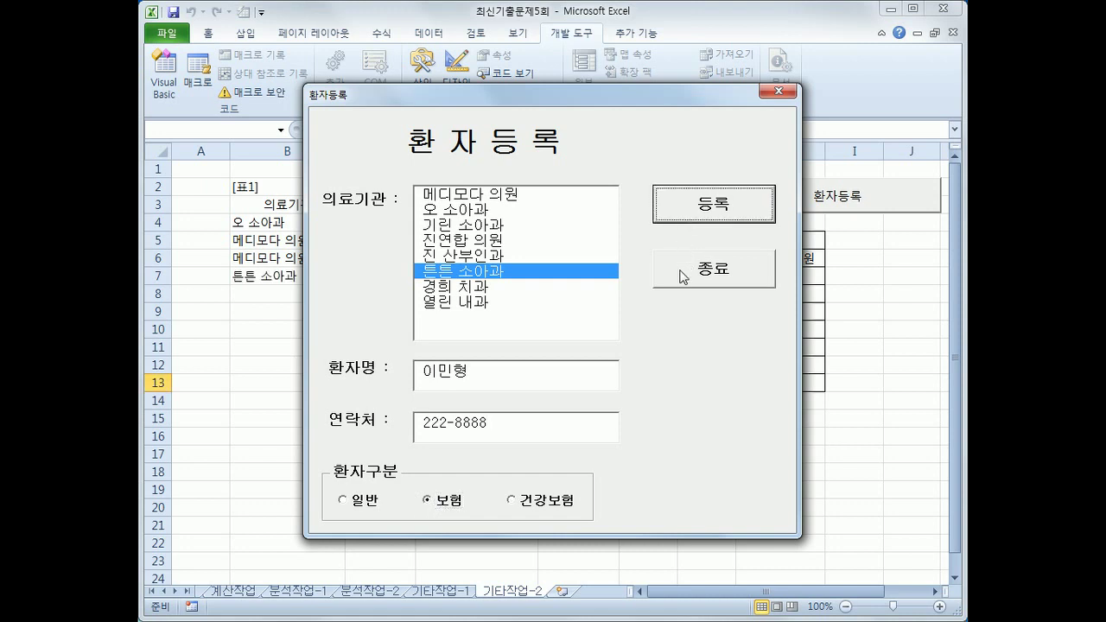
# Close the form, check cells H4 and H5, and open the VBA code
pyautogui.click(793, 97)
pyautogui.click(511, 454)
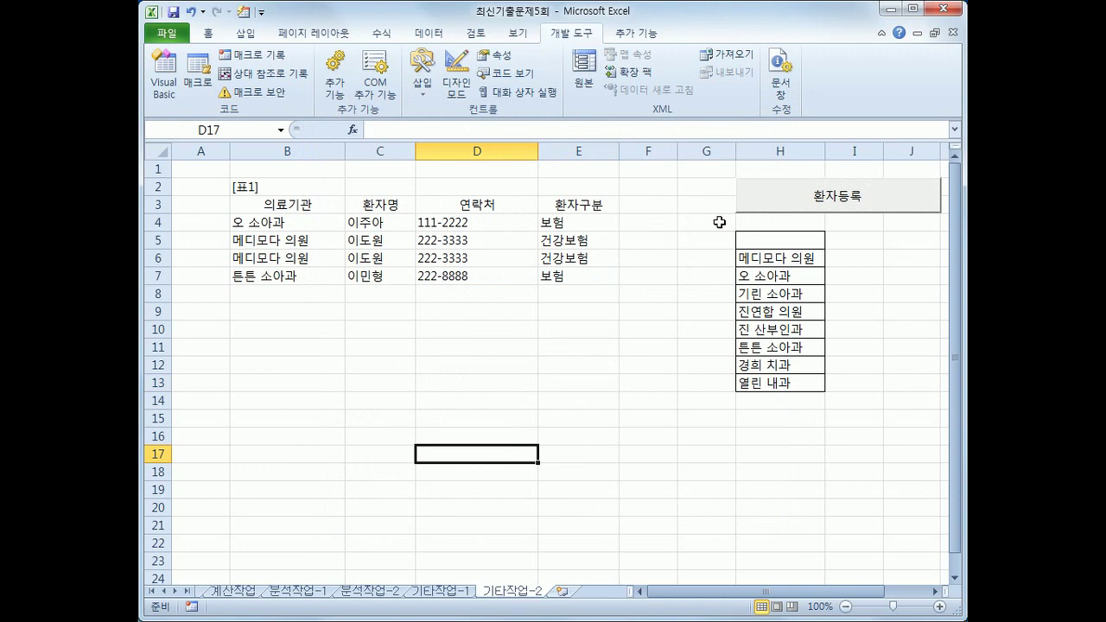
pyautogui.click(760, 226)
pyautogui.click(763, 241)
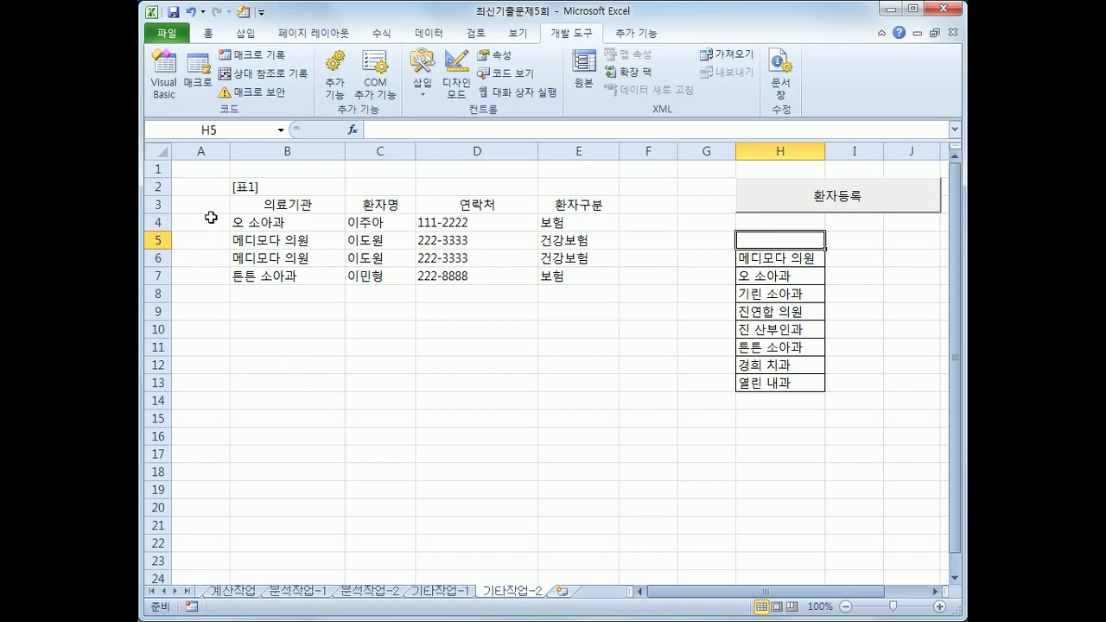
pyautogui.click(160, 88)
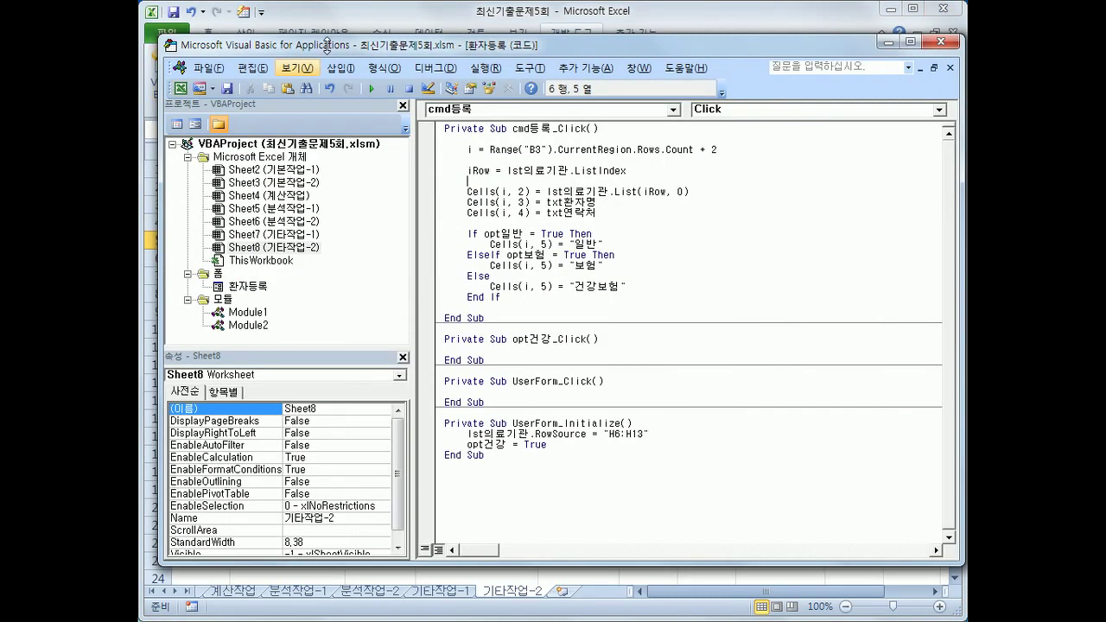
# Create the cmd종료 click procedure with [H5] = "의료기관" and Unload Me
pyautogui.click(535, 109)
pyautogui.click(518, 133)
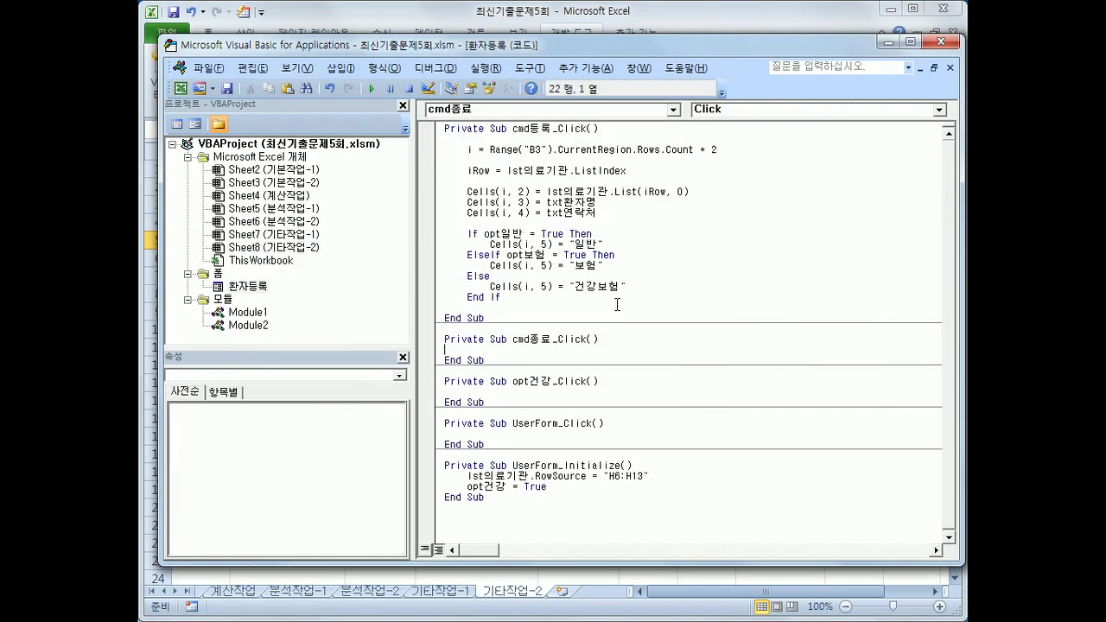
pyautogui.press('Return')
pyautogui.press('Tab')
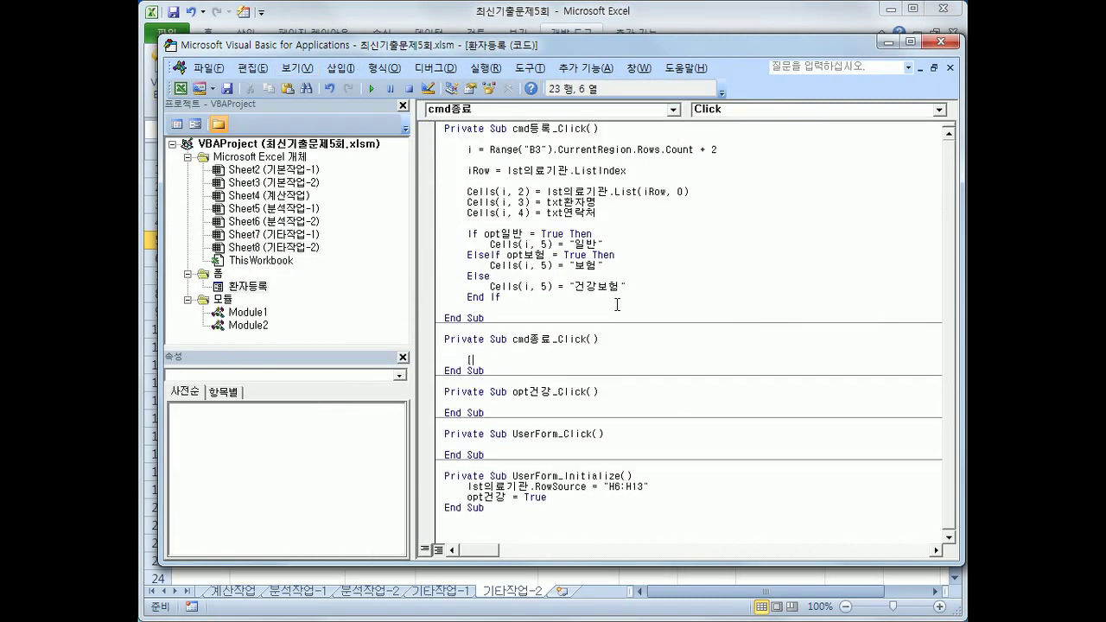
pyautogui.write('[ㅗ')
pyautogui.write('H5] =')
pyautogui.write(' "의료기관')
pyautogui.press('Return')
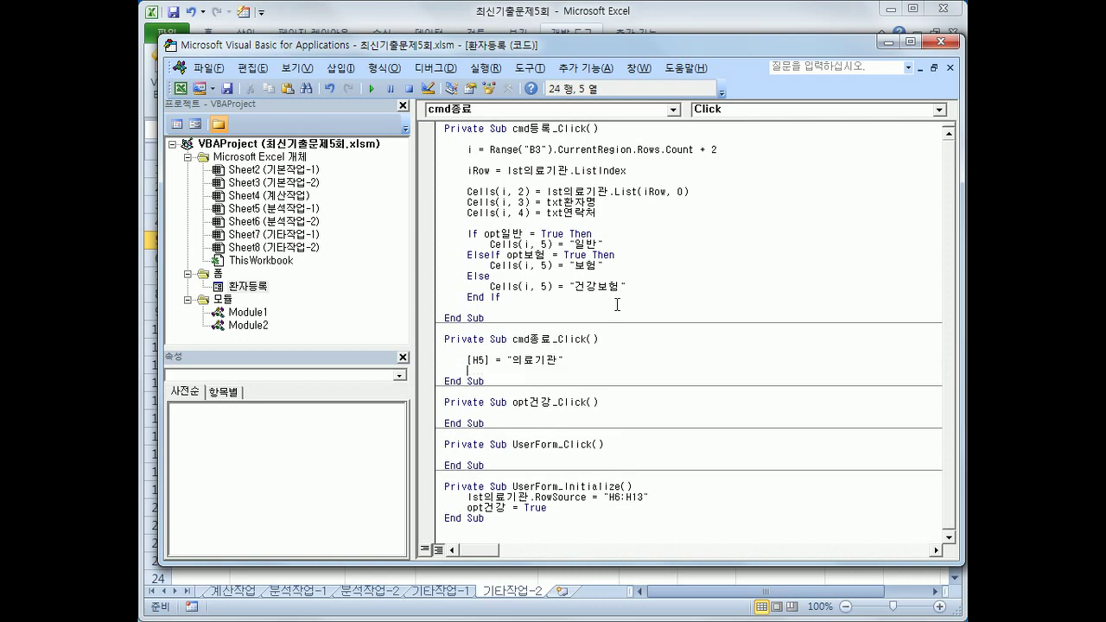
pyautogui.write('ㅕㅜ')
pyautogui.press('BackSpace')
pyautogui.press('BackSpace')
pyautogui.write('unload me')
pyautogui.press('Return')
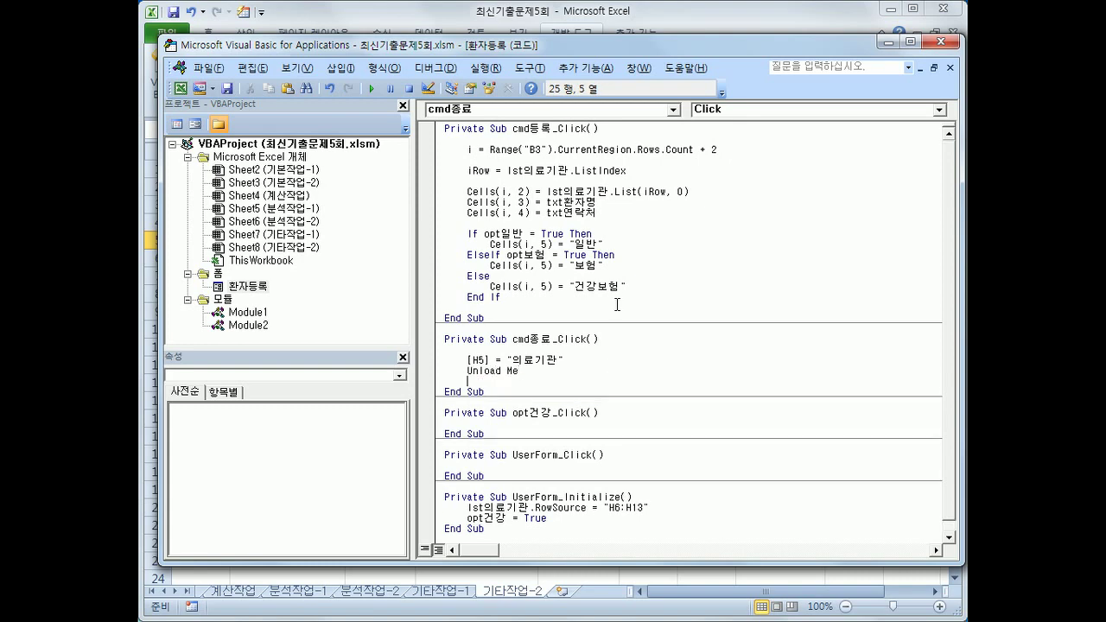
# Close the editor, run the form and exit it, then confirm H5 shows 의료기관
pyautogui.click(951, 41)
pyautogui.click(828, 200)
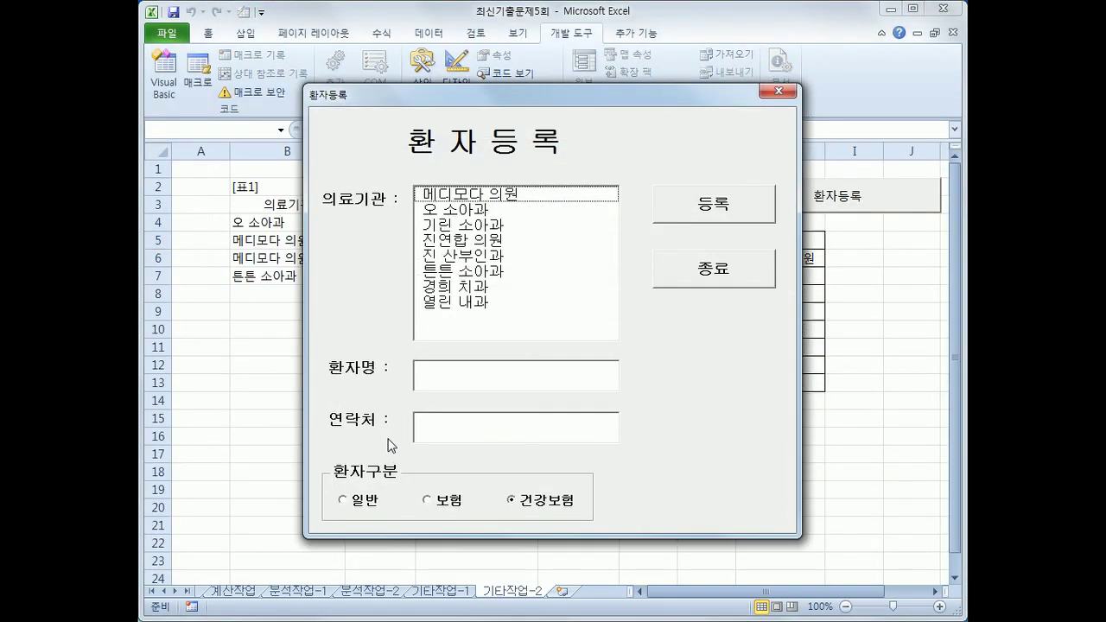
pyautogui.click(670, 284)
pyautogui.click(783, 239)
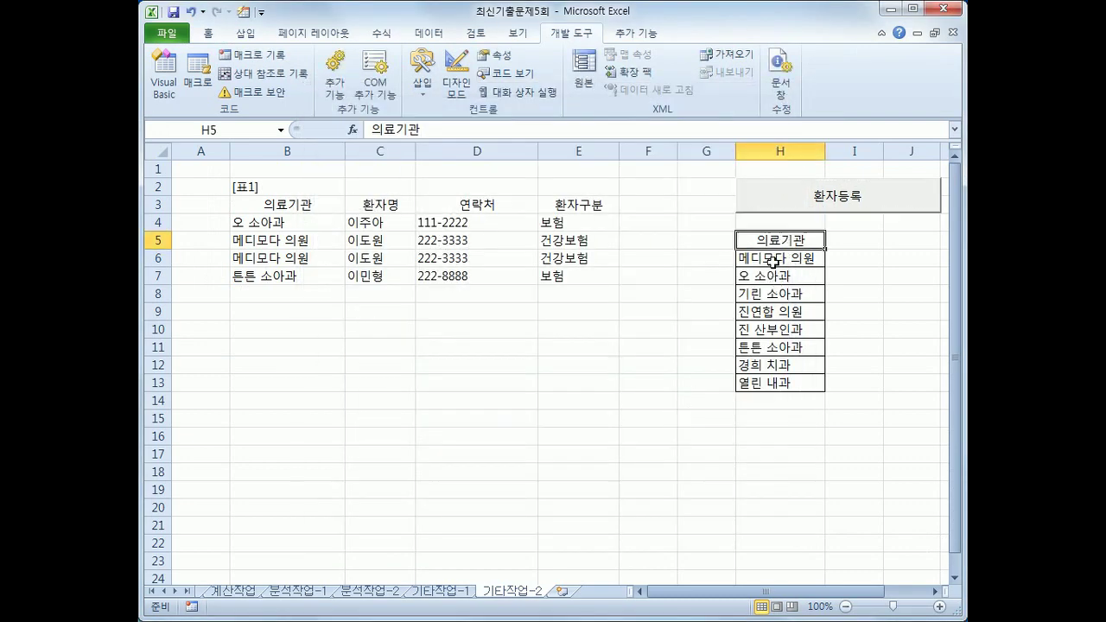